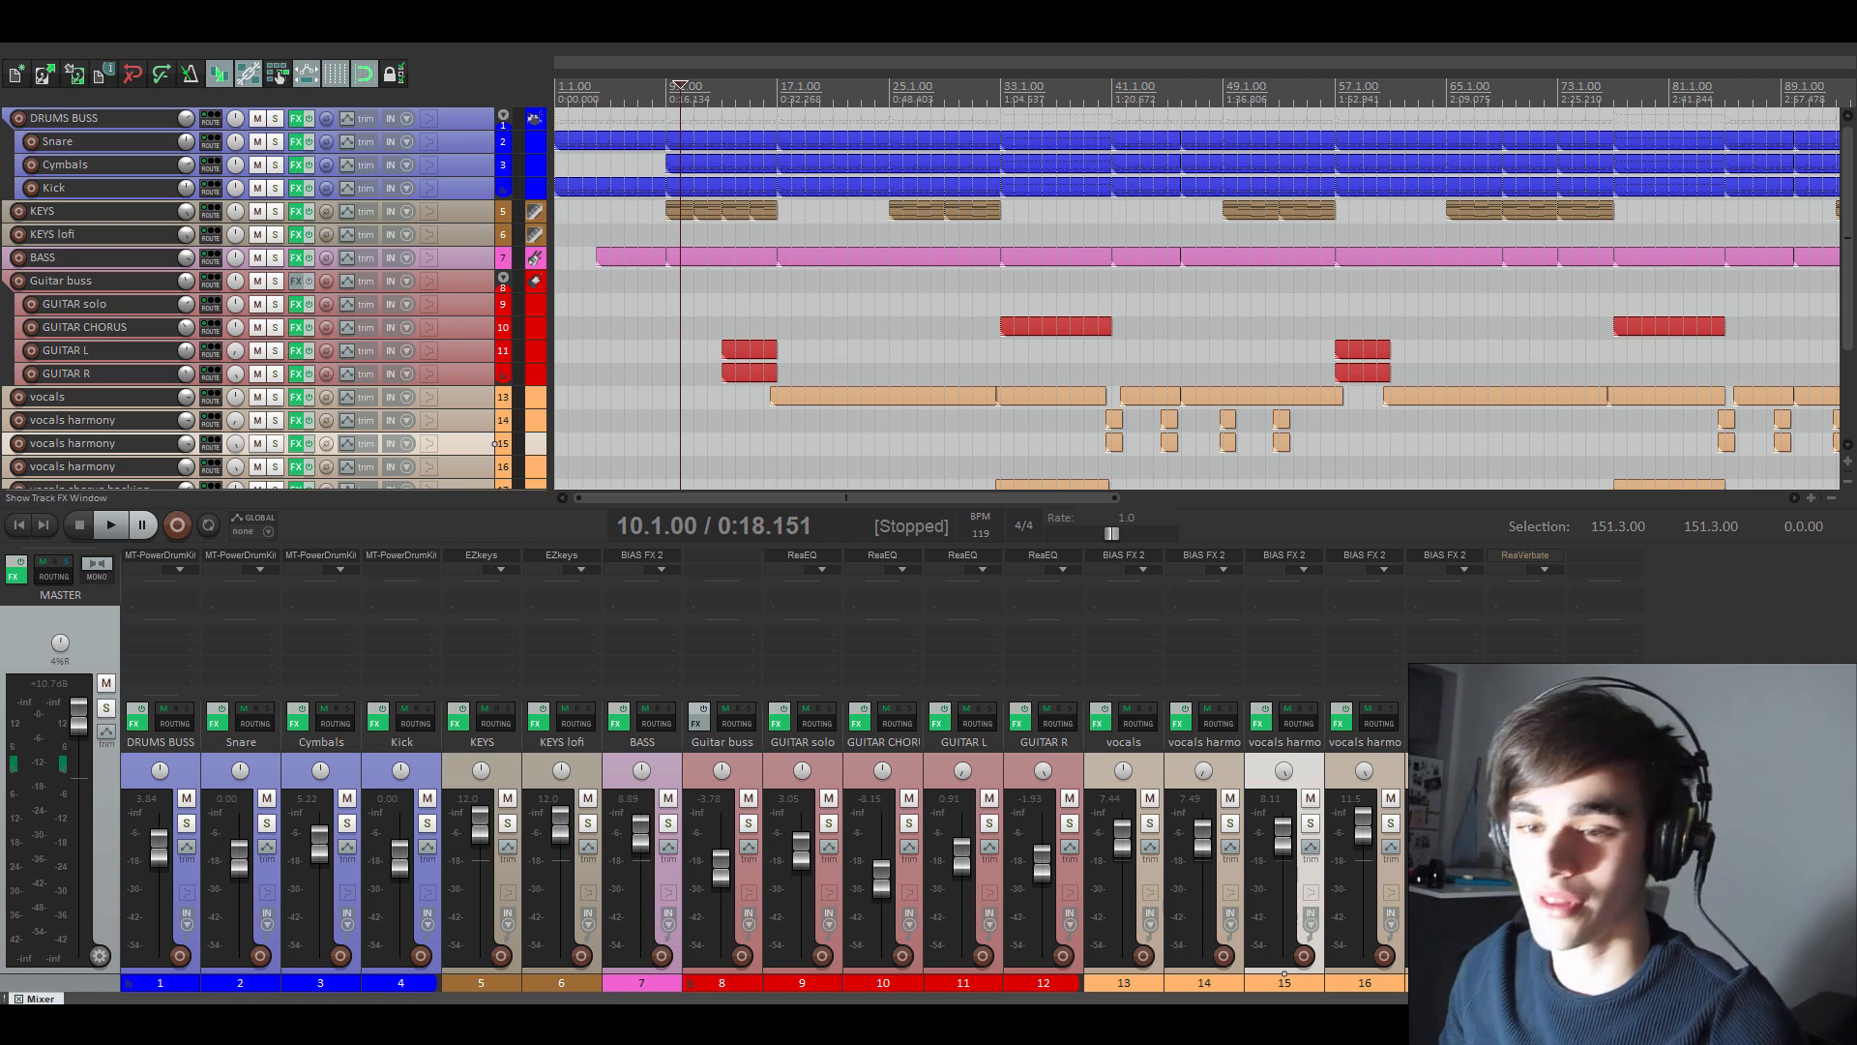
- Return to the project start, solo the DRUMS BUSS, open its effects chain and close MT-PowerDrumKit's grooves browser
click(20, 525)
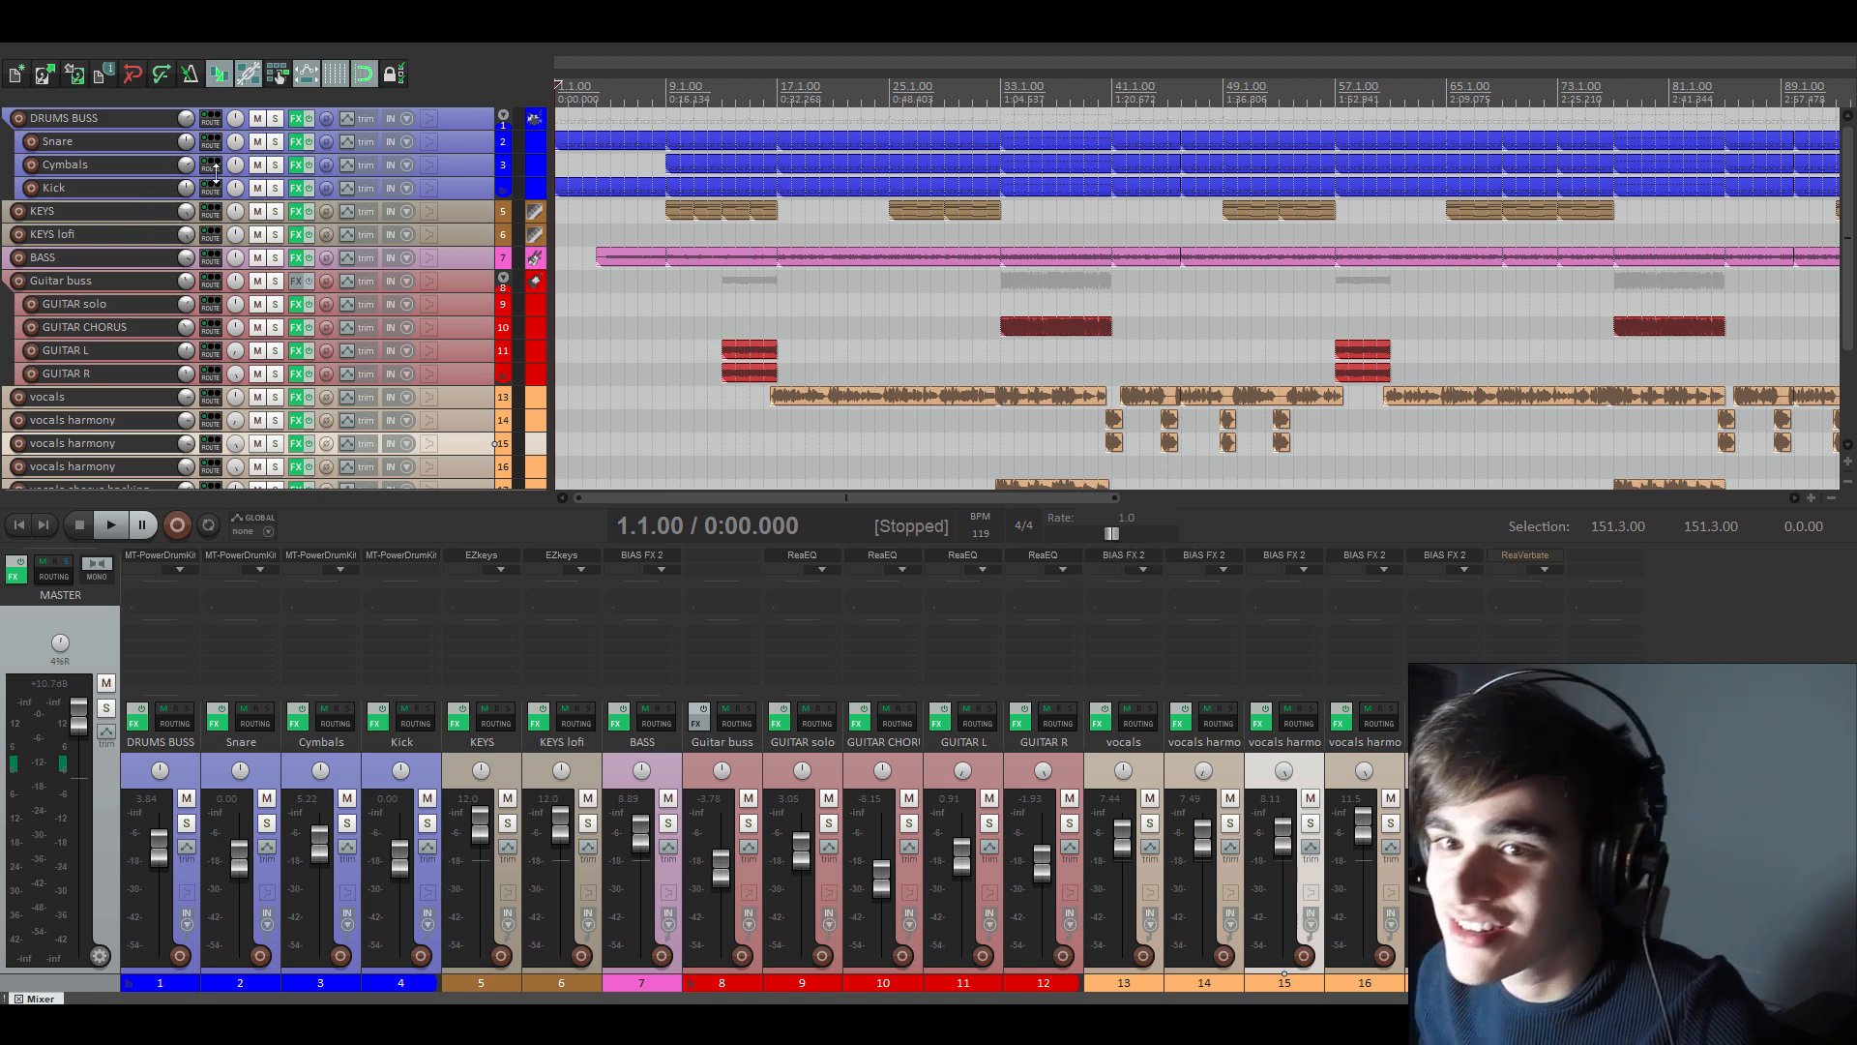
click(276, 118)
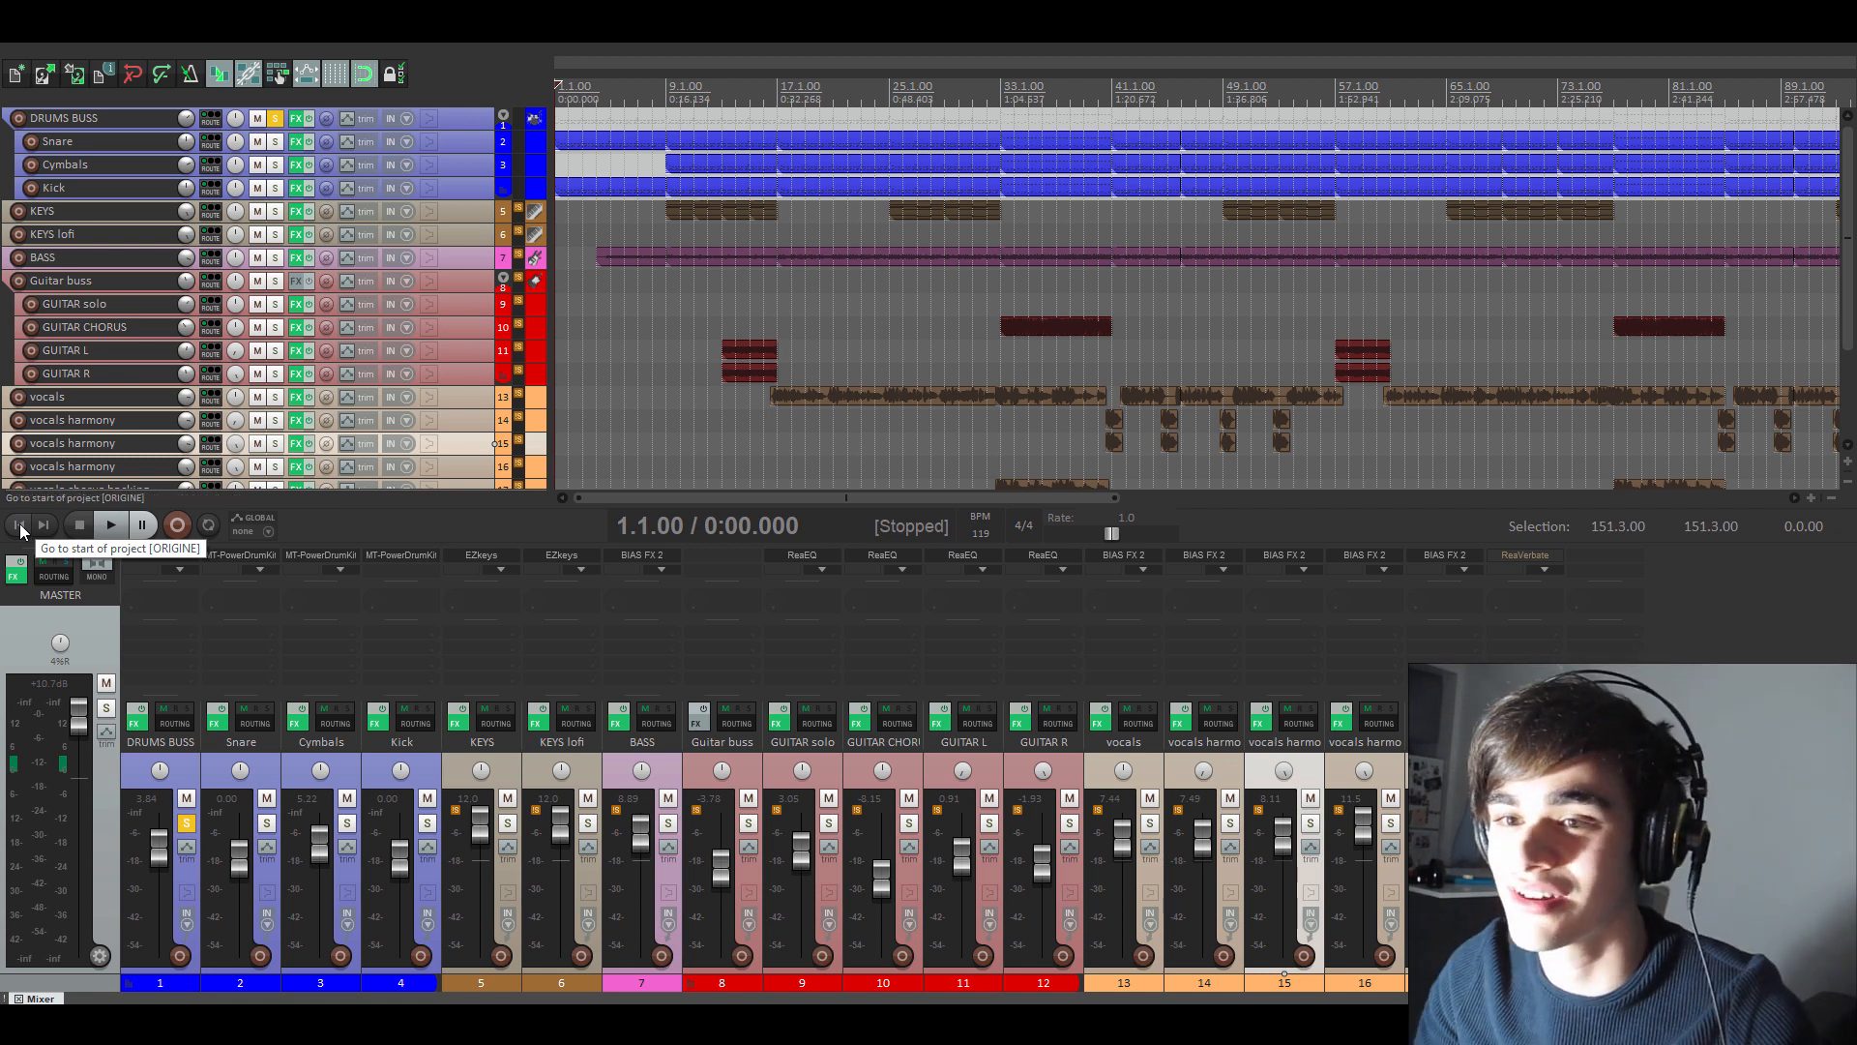
click(299, 120)
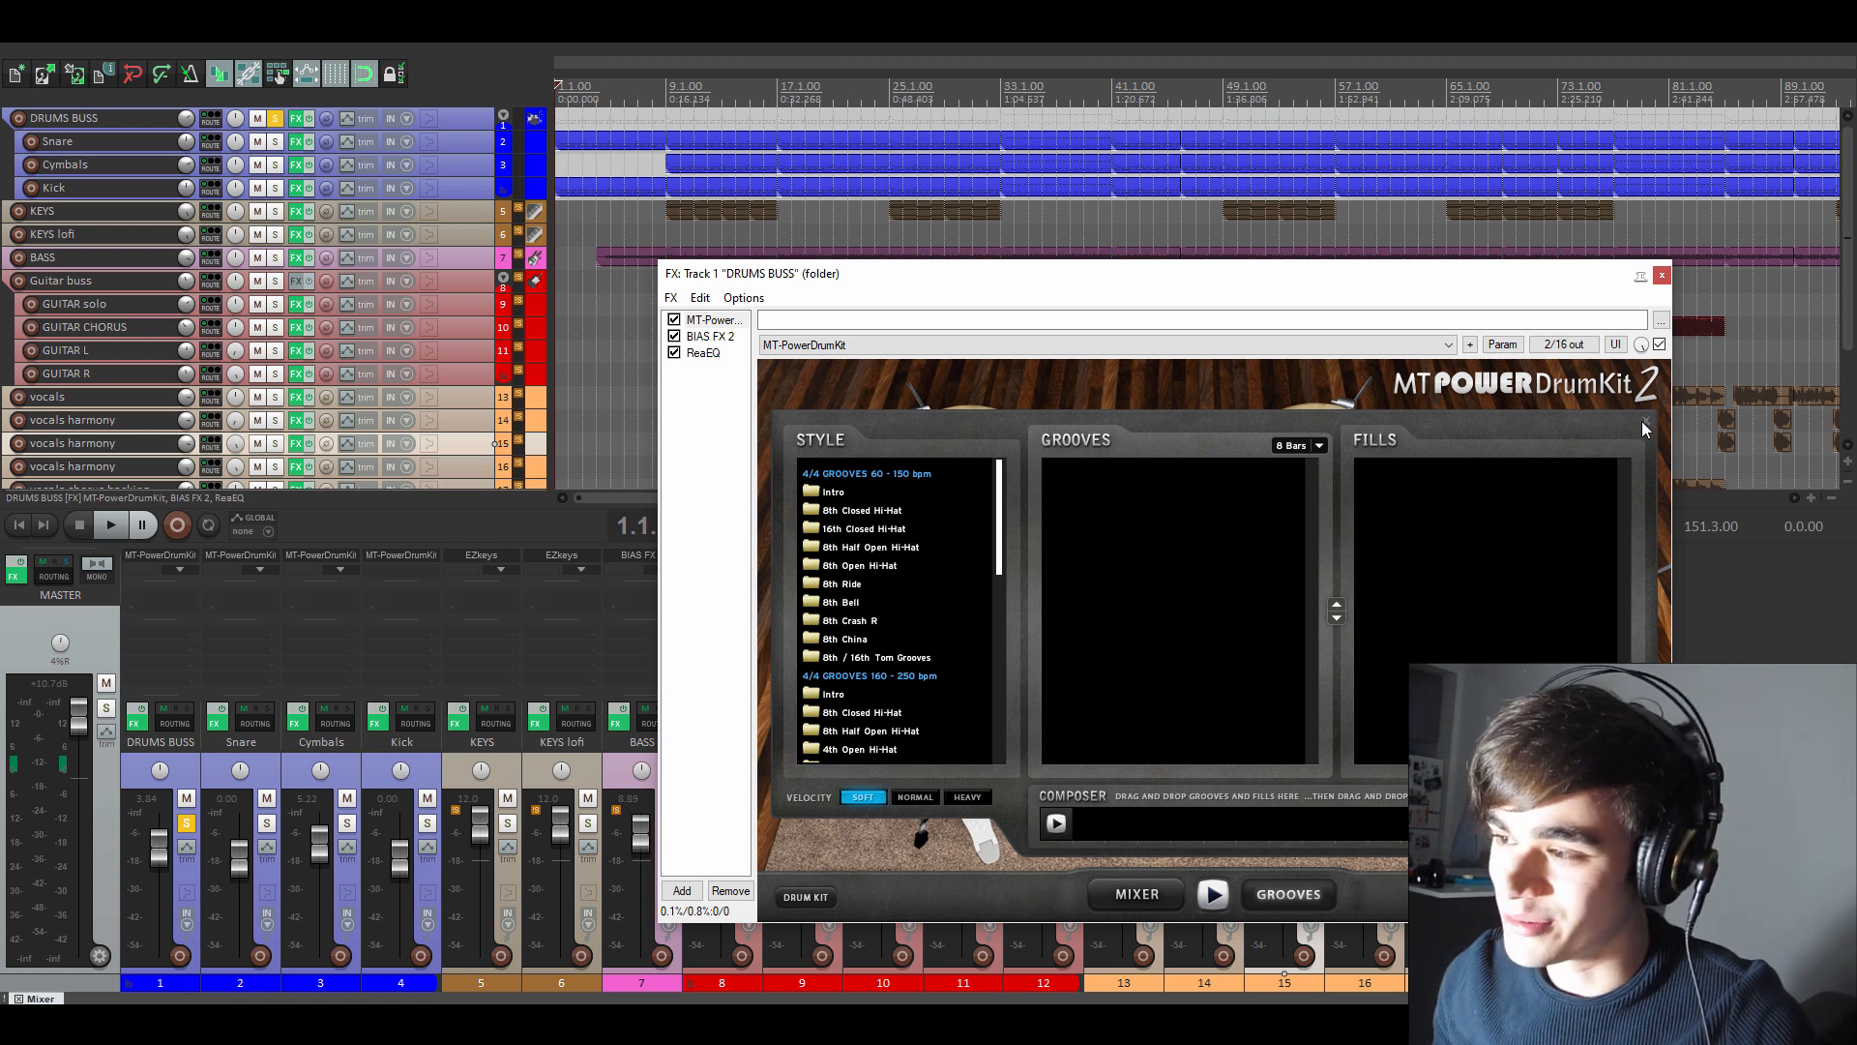
click(1642, 423)
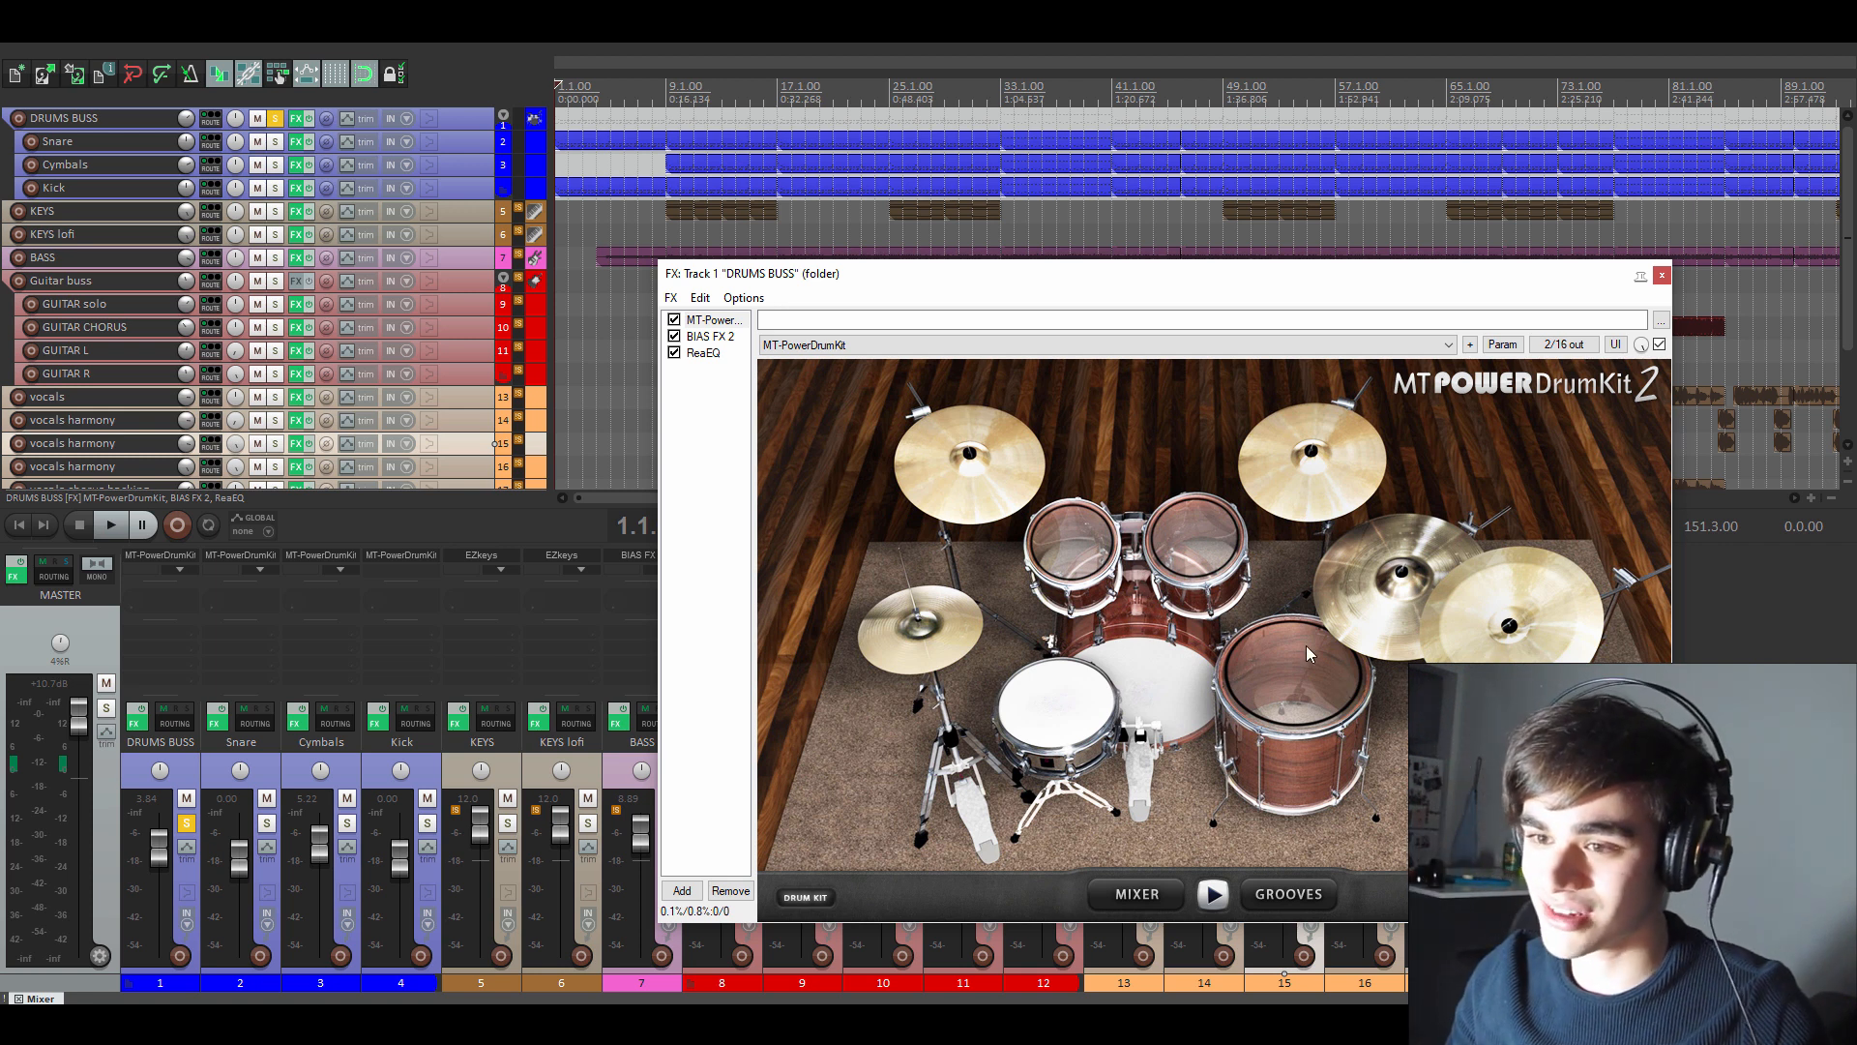
- Bypass BIAS FX 2 and ReaEQ on the DRUMS BUSS and audition the drums from the start and from bar 11
click(674, 336)
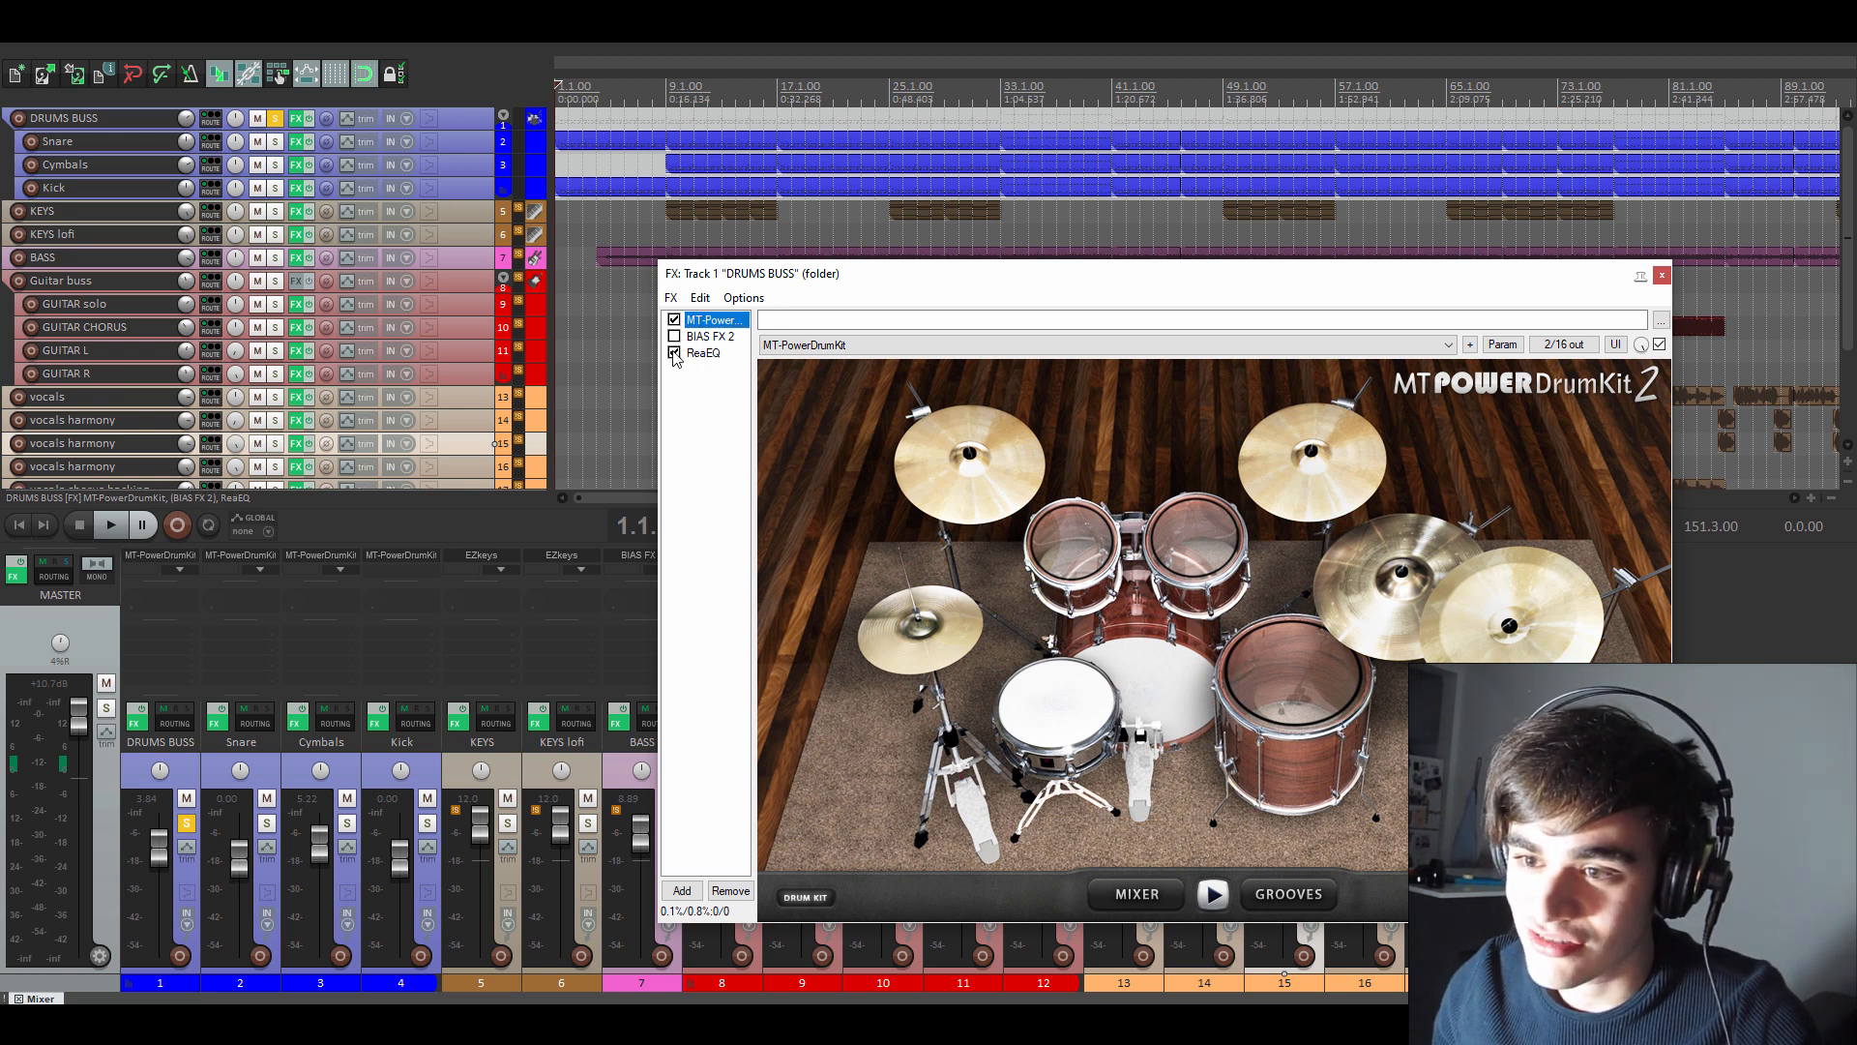
click(674, 353)
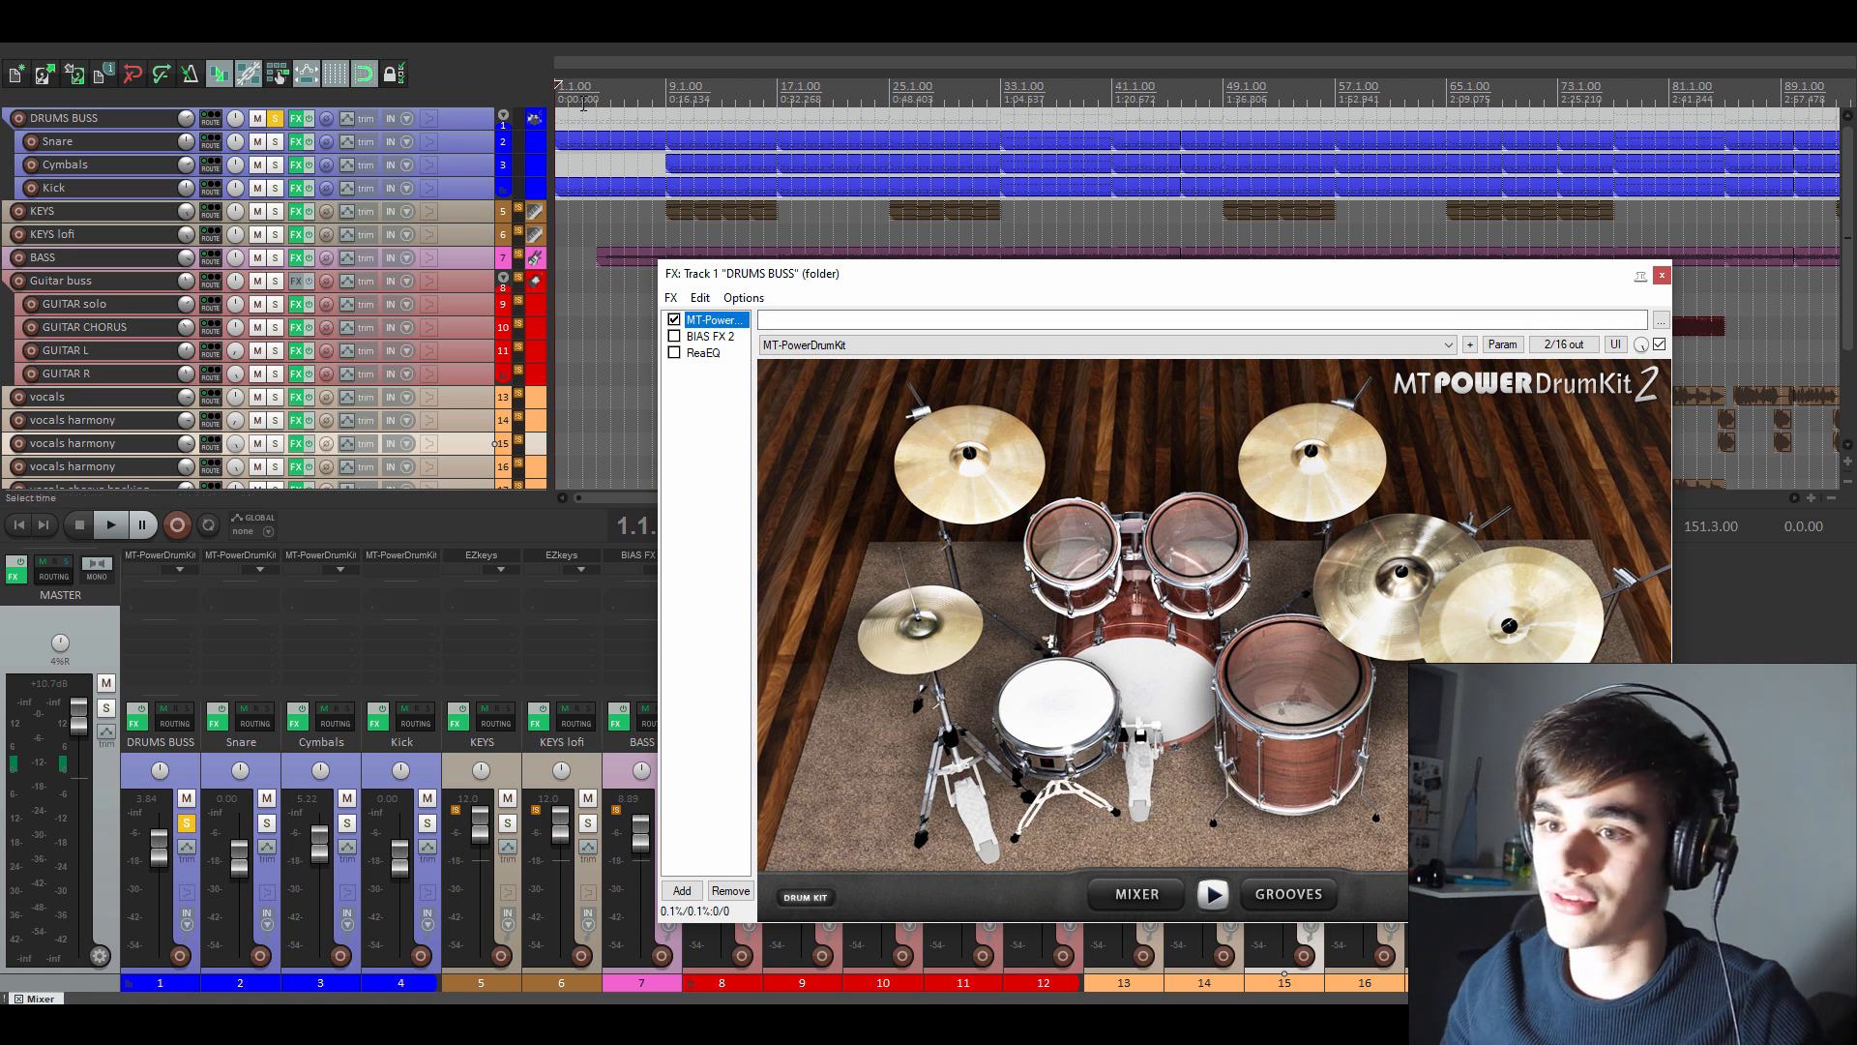
key(space)
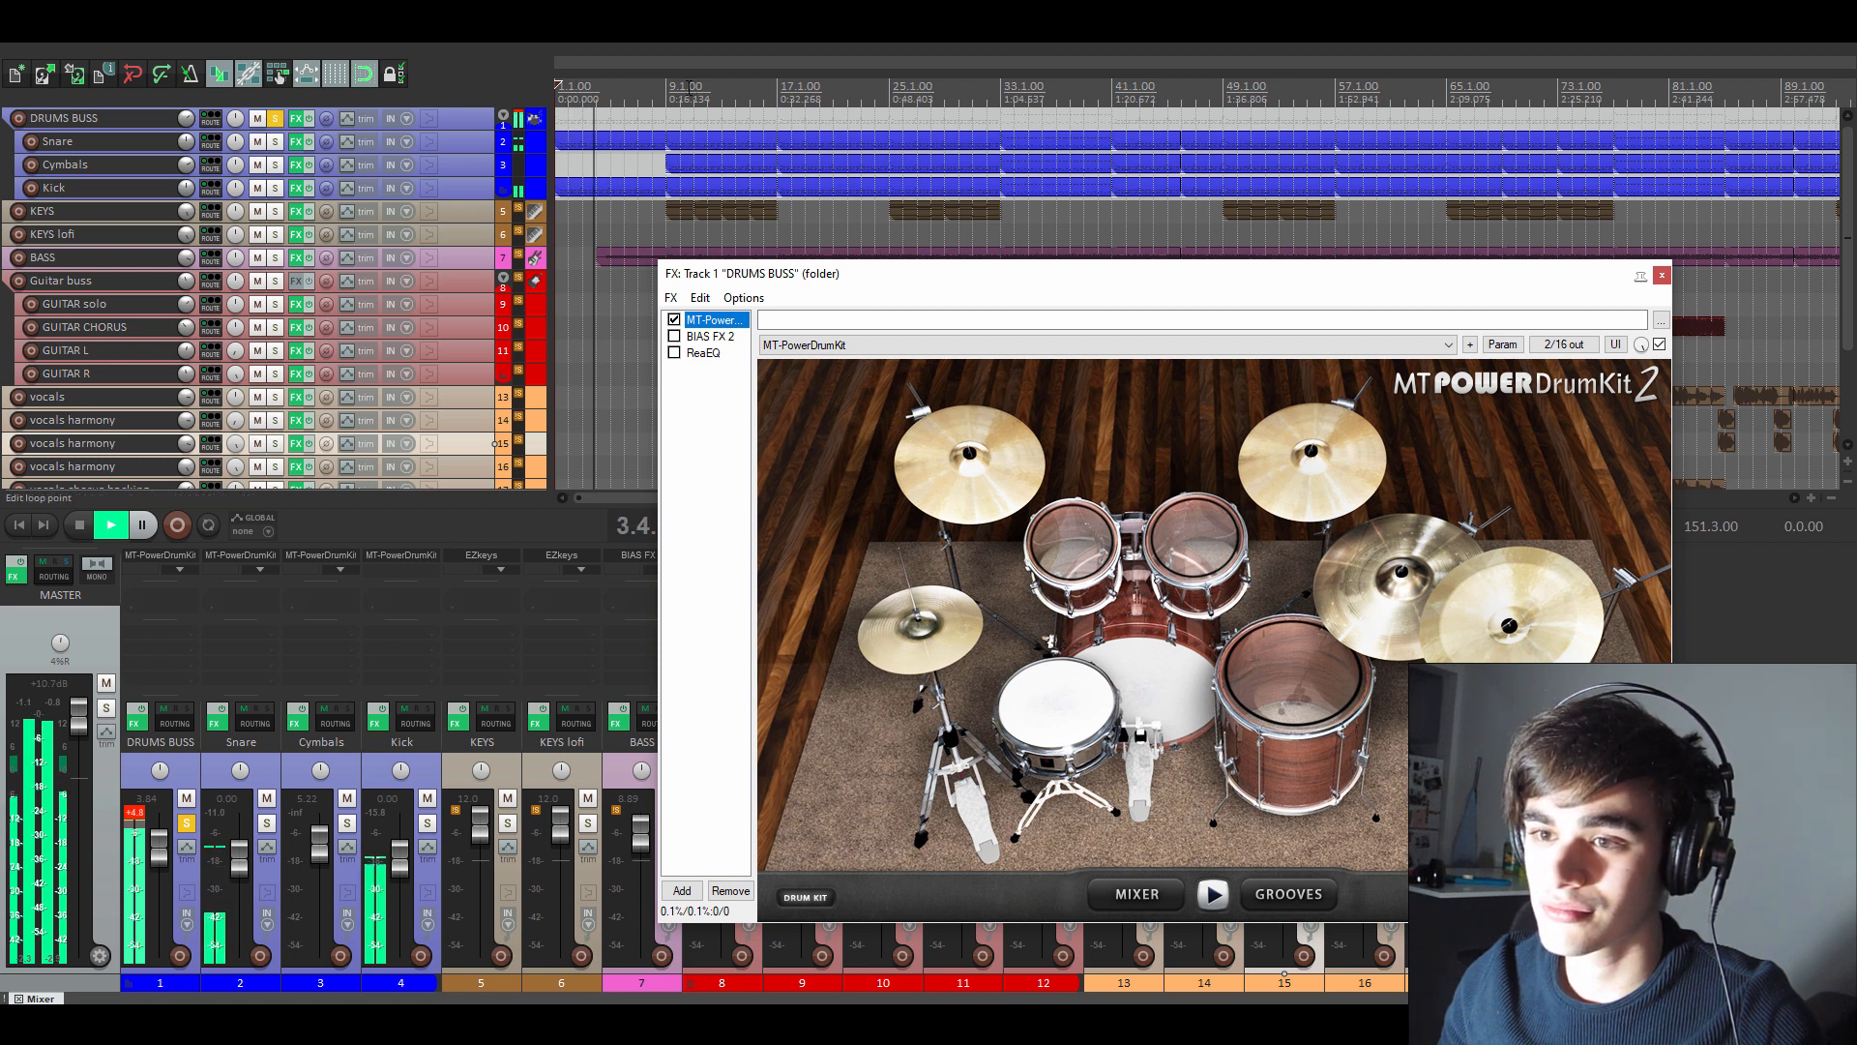
click(695, 86)
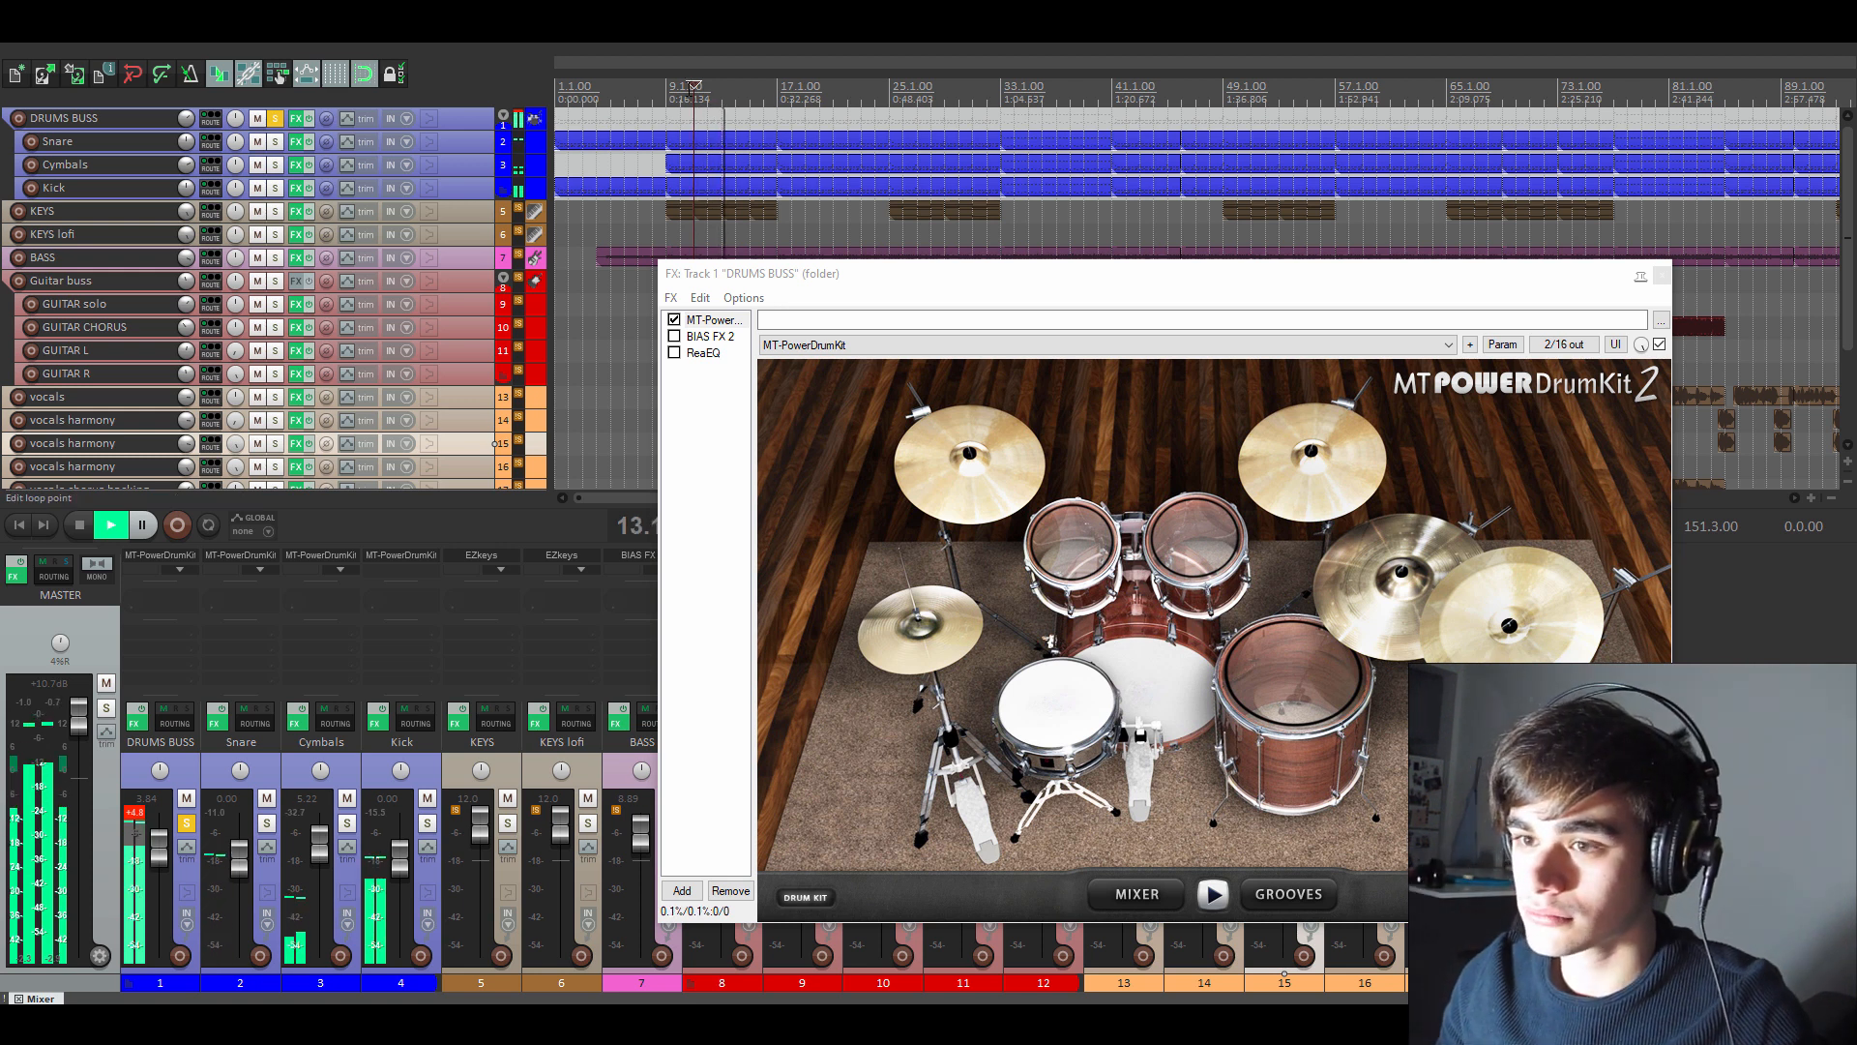
key(space)
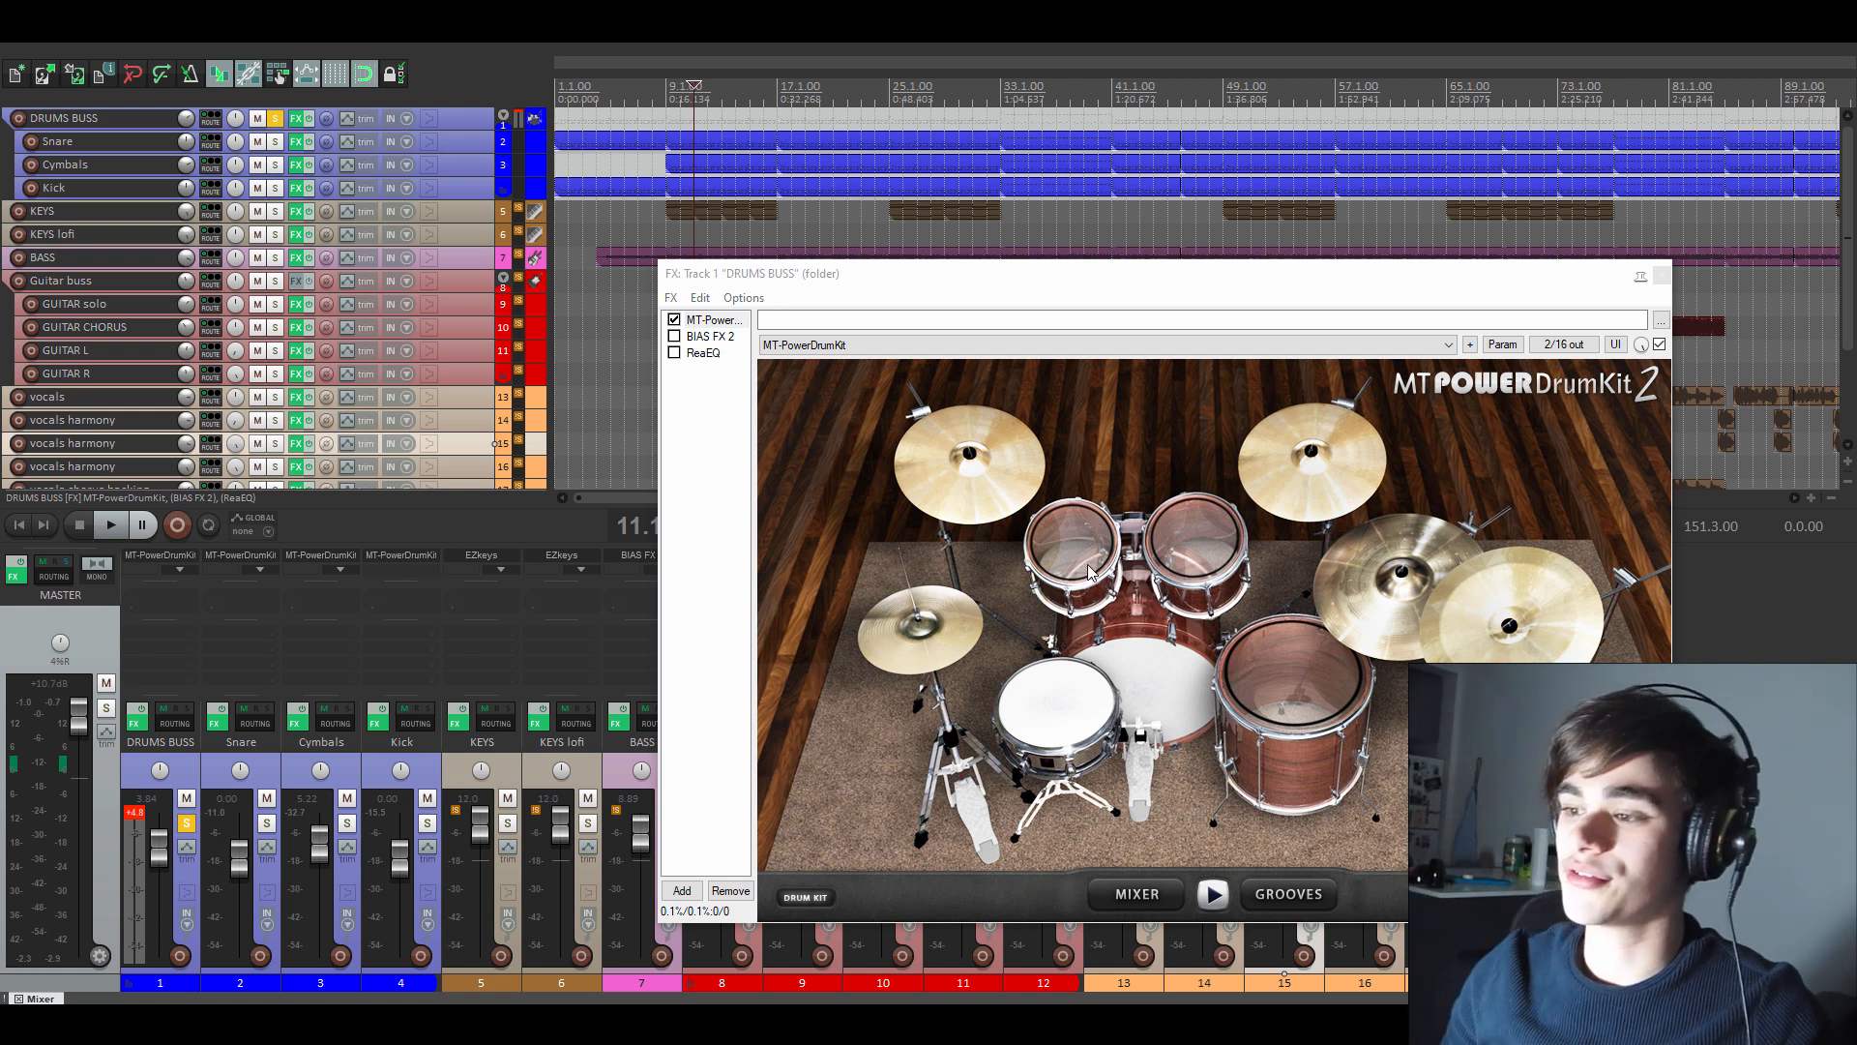
- Show BIAS FX 2 on the DRUMS BUSS, enable it and audition the drums through it from bar 10
click(707, 337)
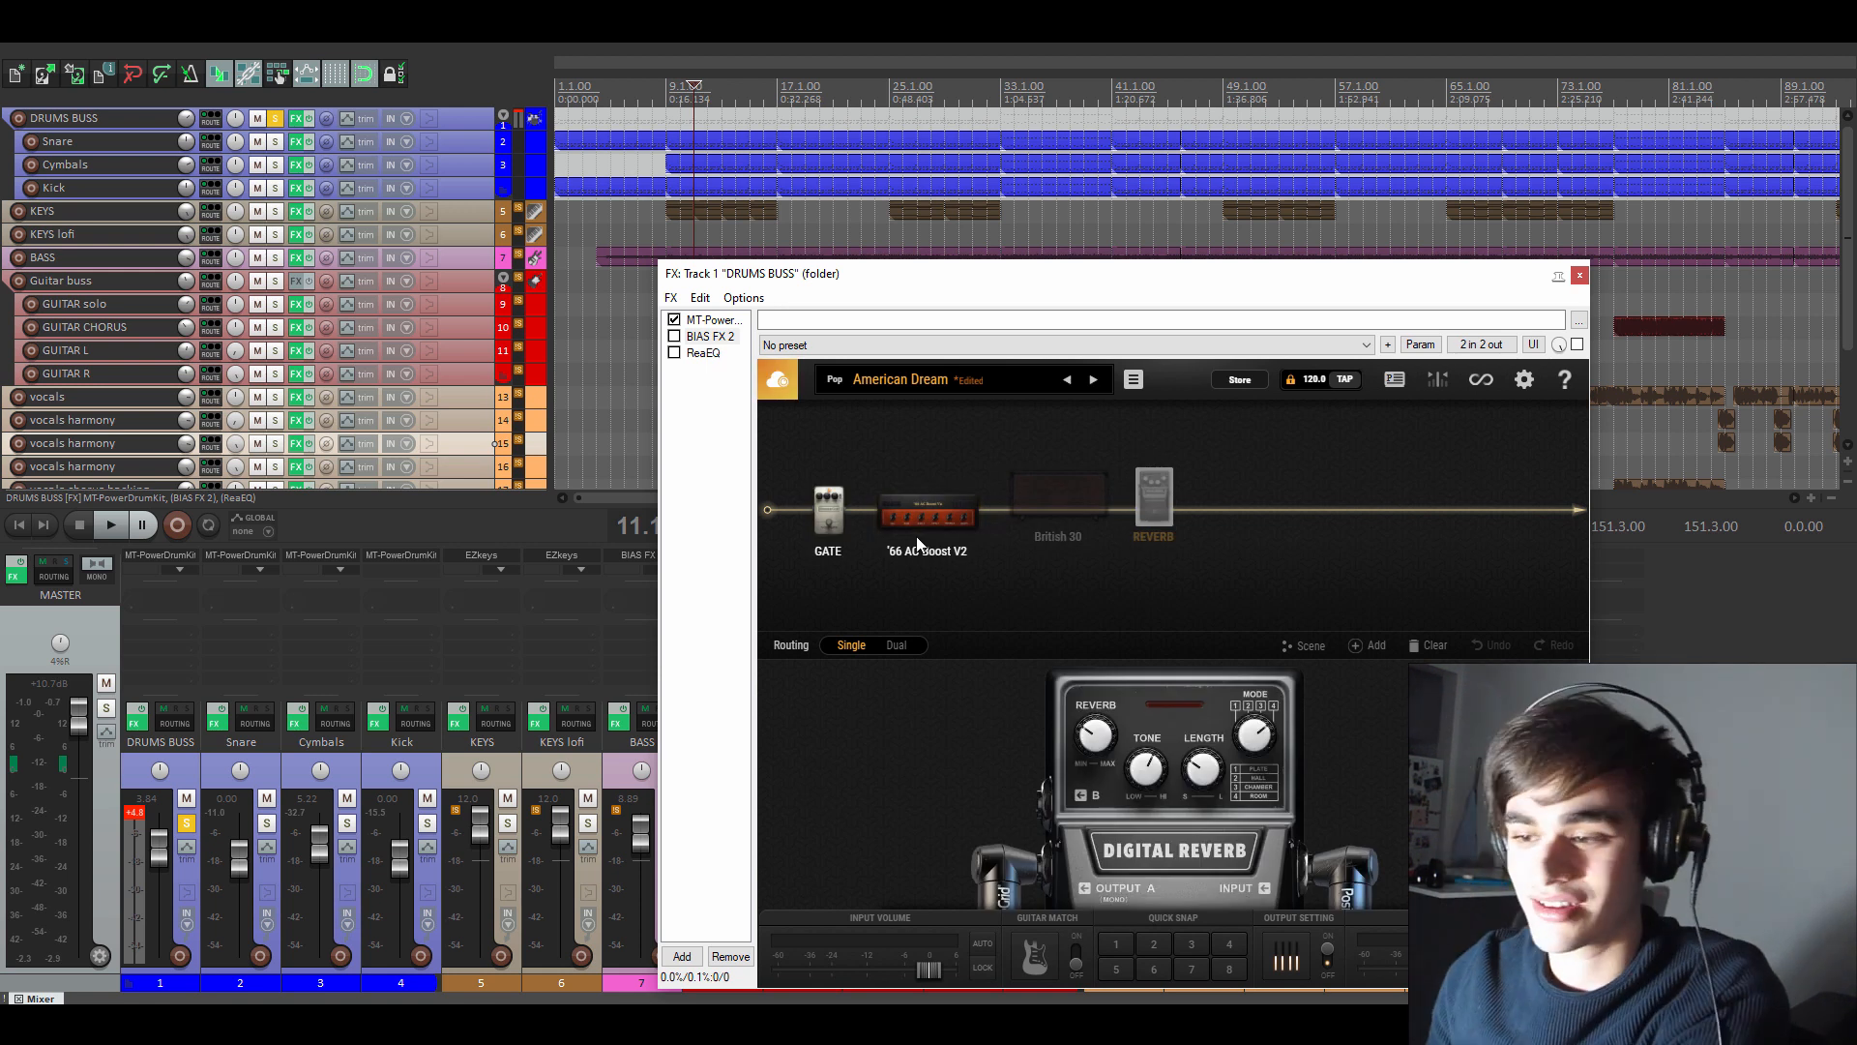
click(675, 337)
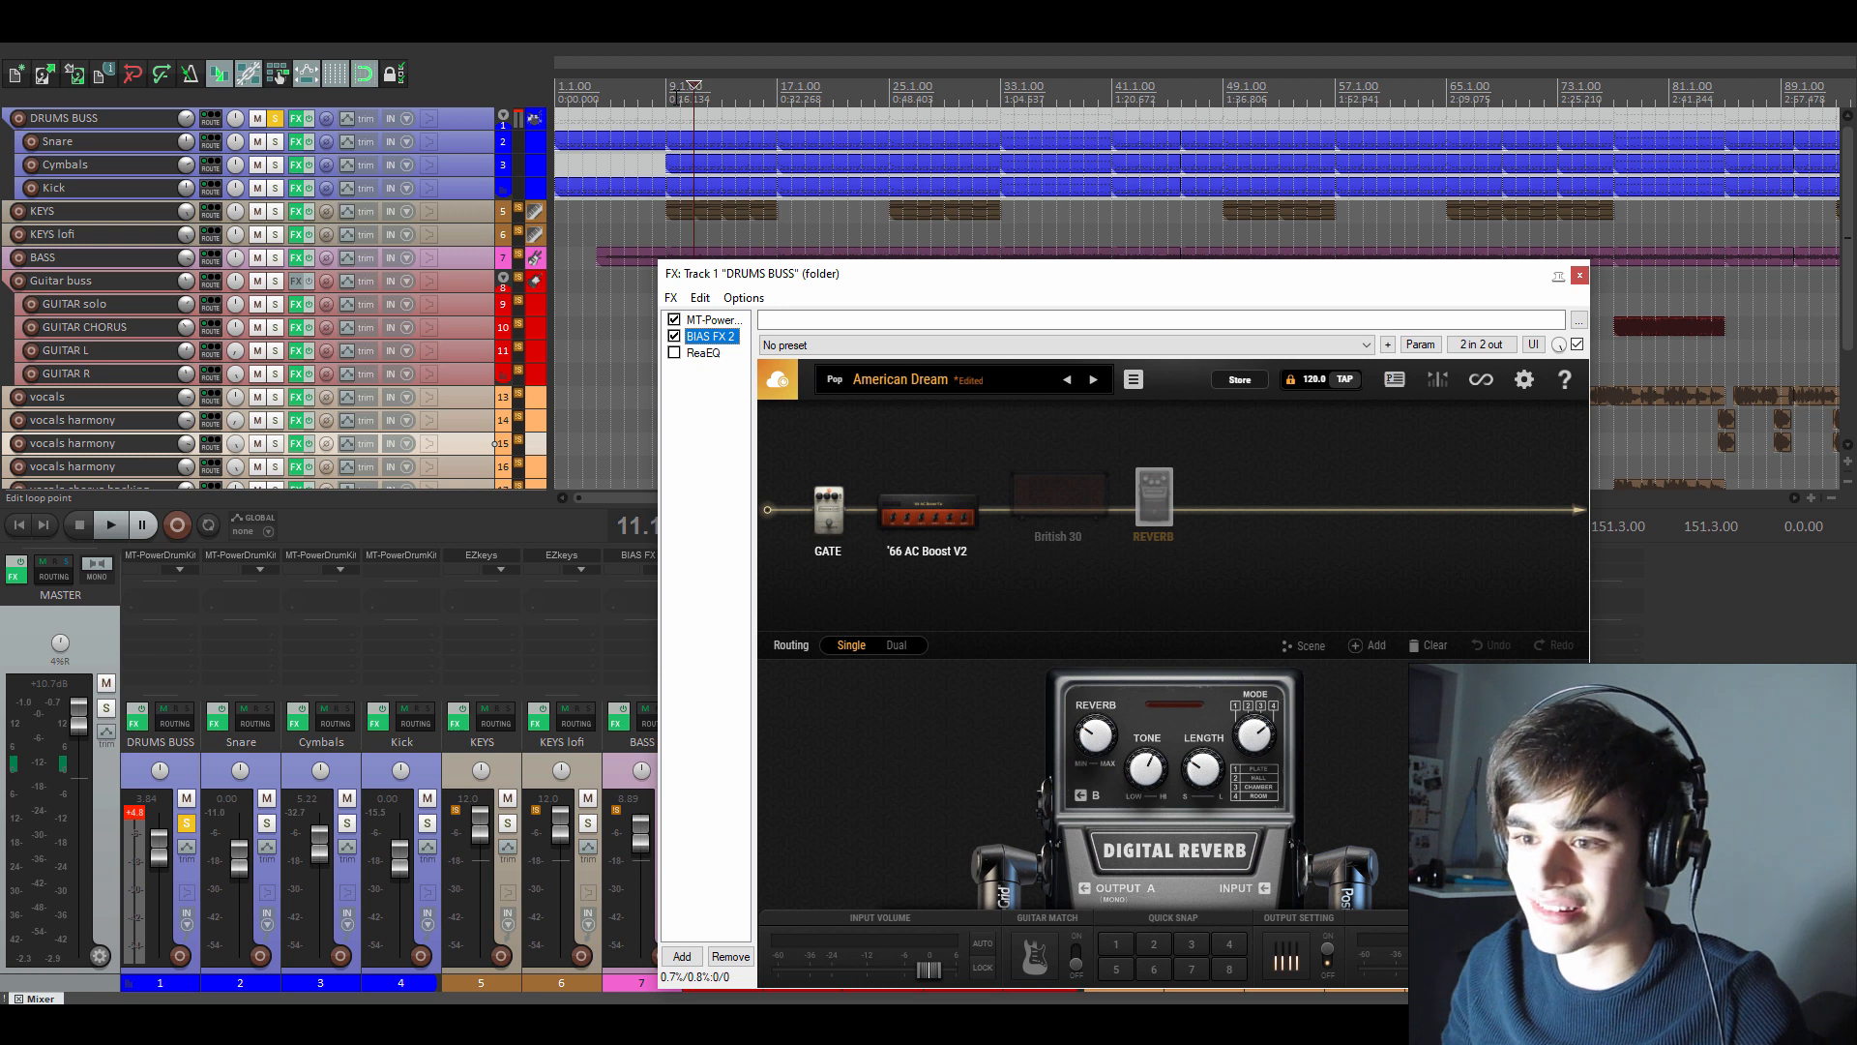
click(680, 89)
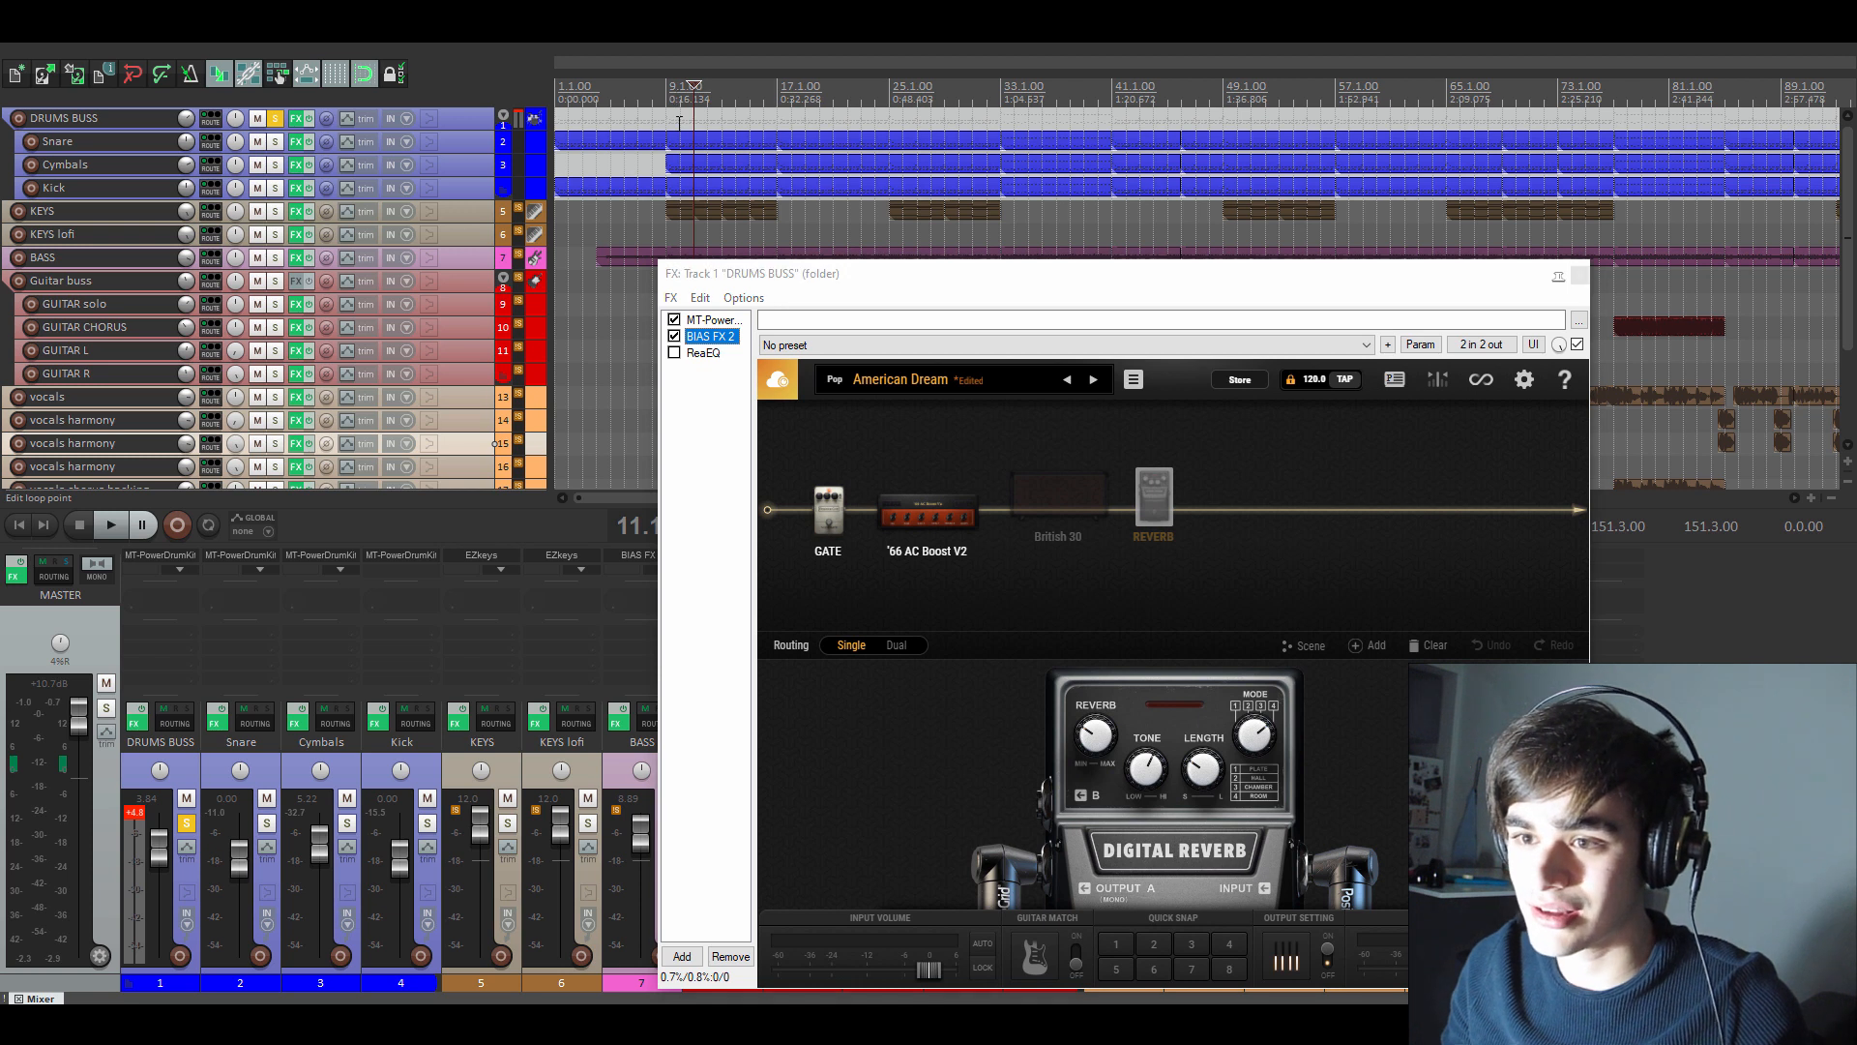
click(674, 337)
key(space)
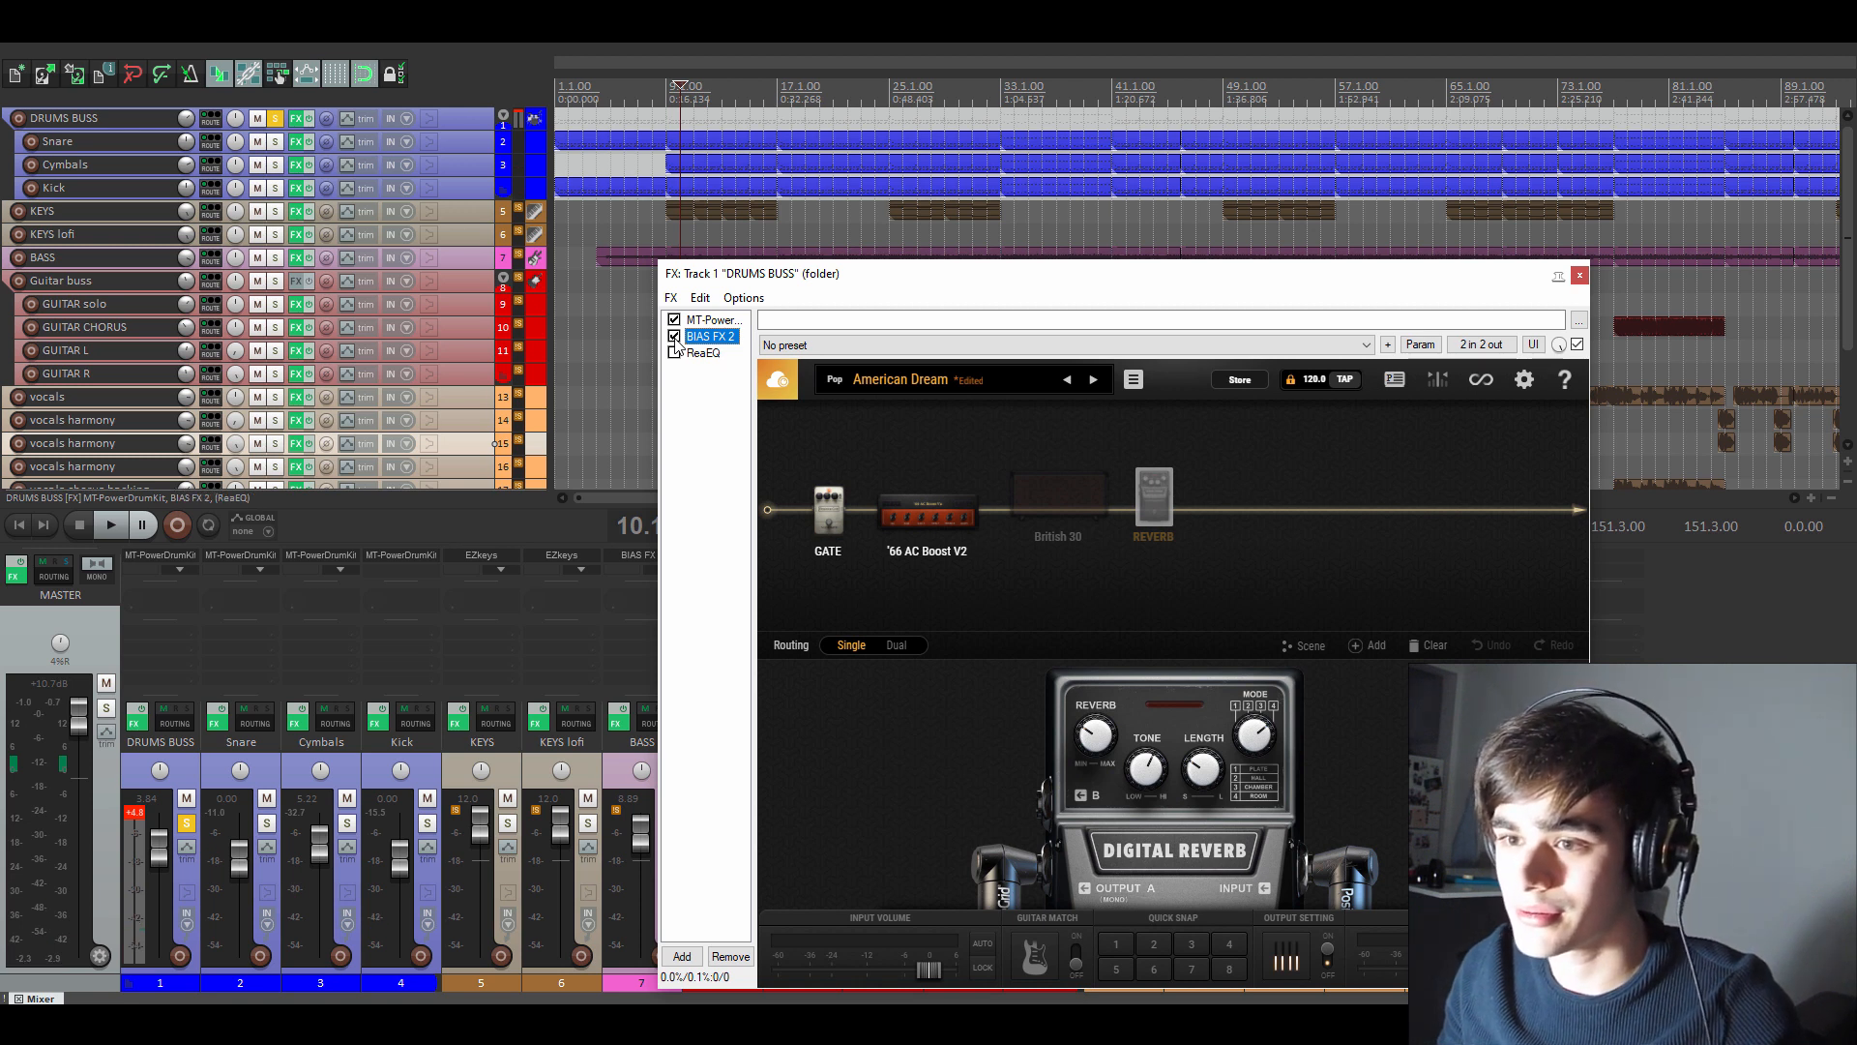
key(space)
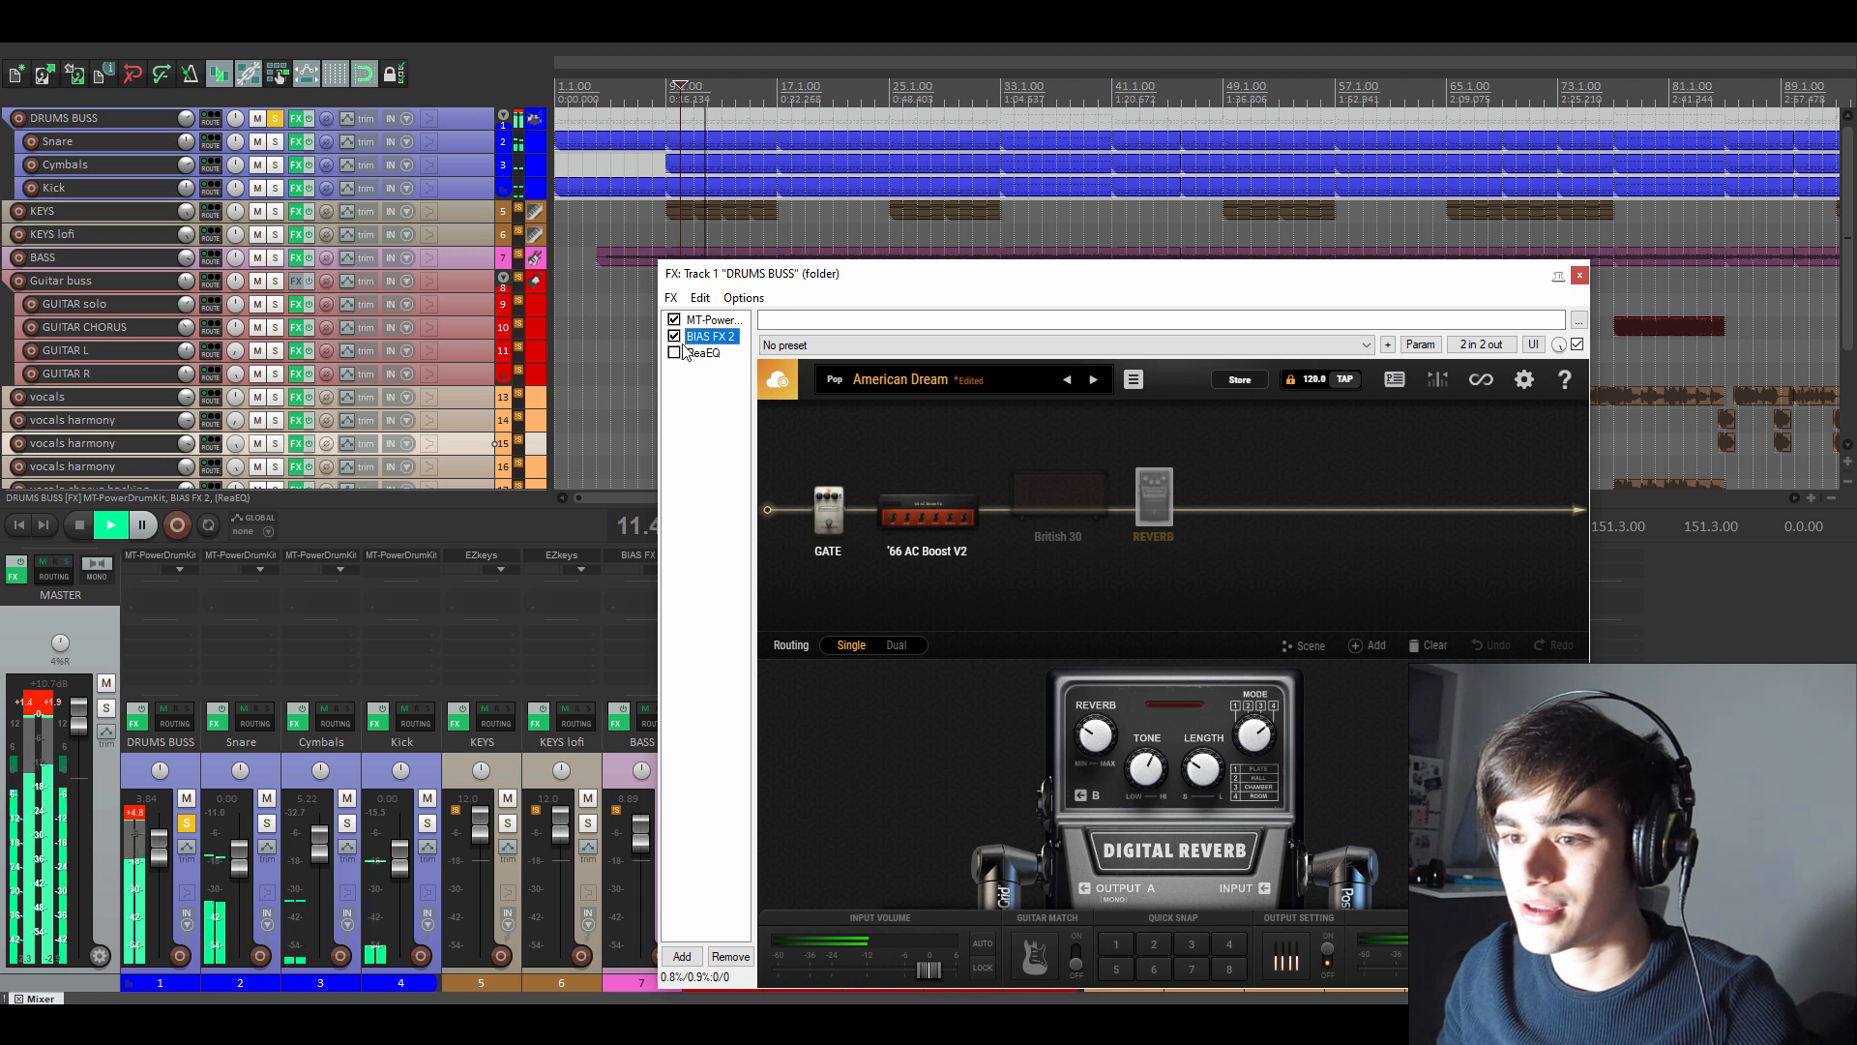
- Enable ReaEQ on the DRUMS BUSS, listen to its effect, stop playback and close the effects chain
click(698, 353)
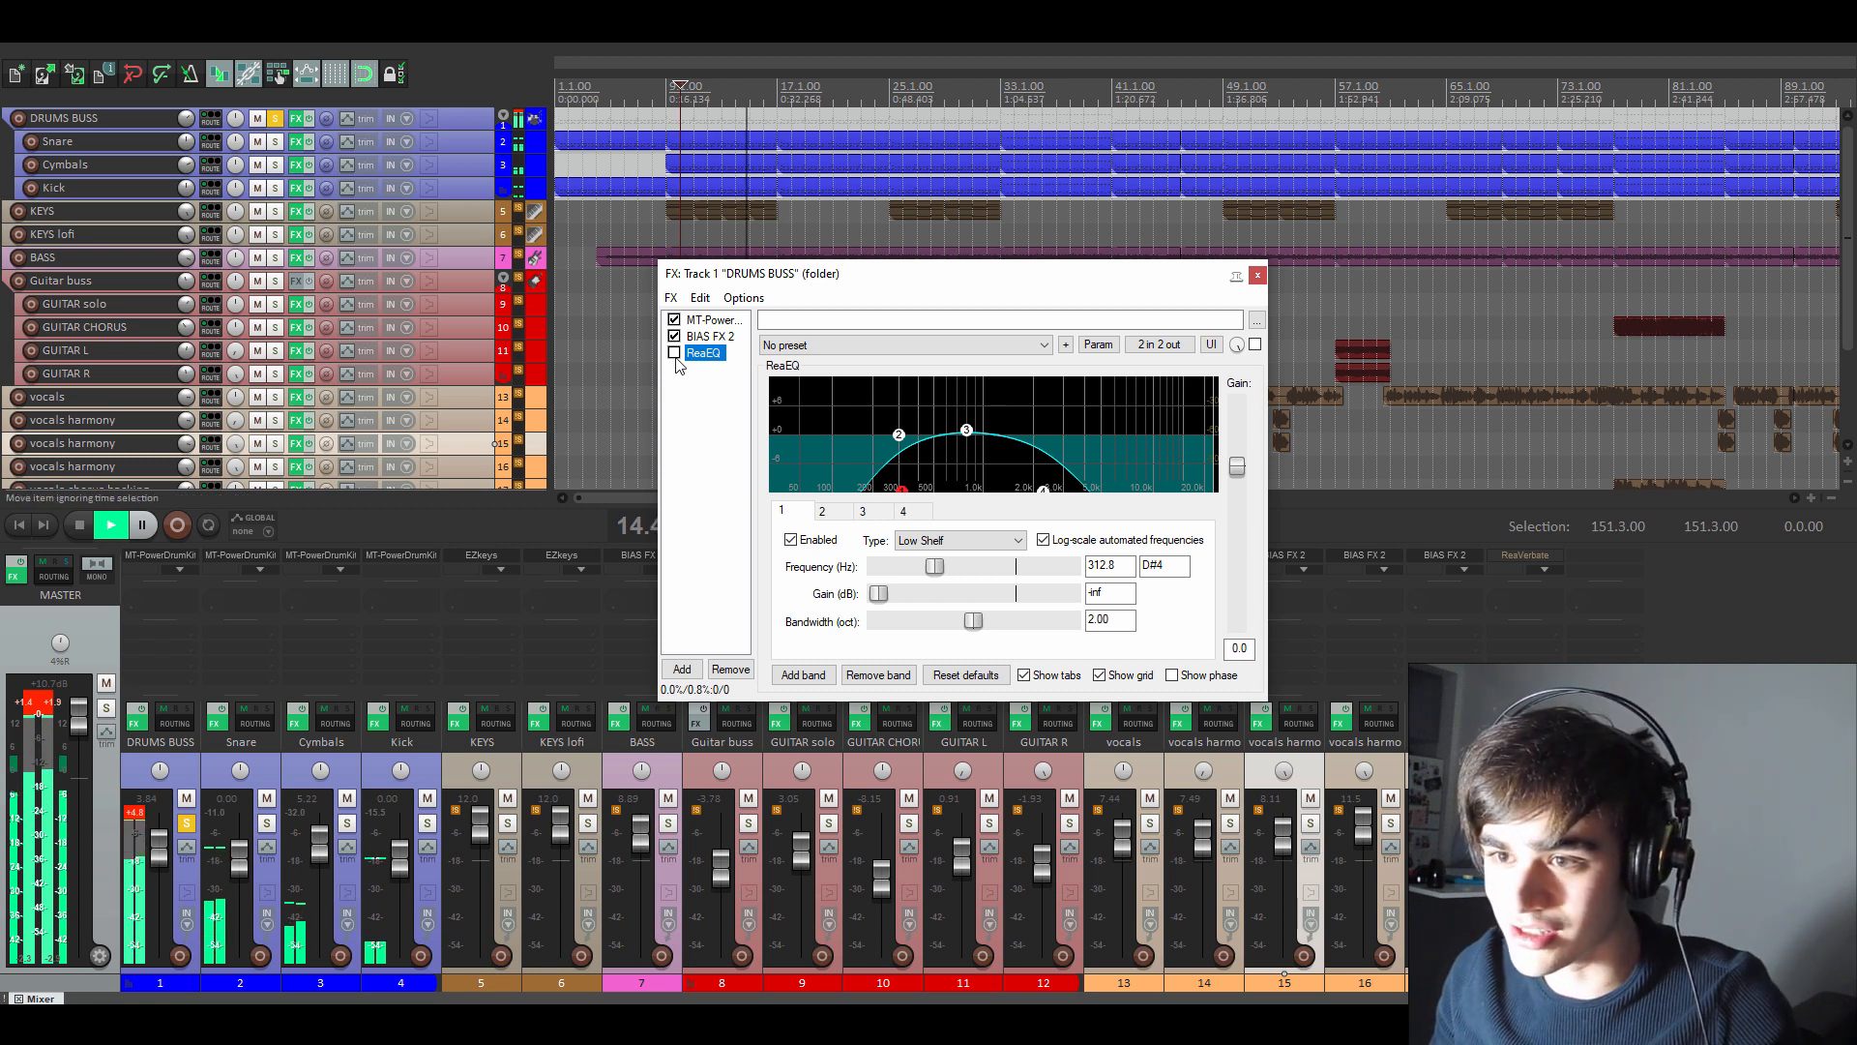
click(675, 355)
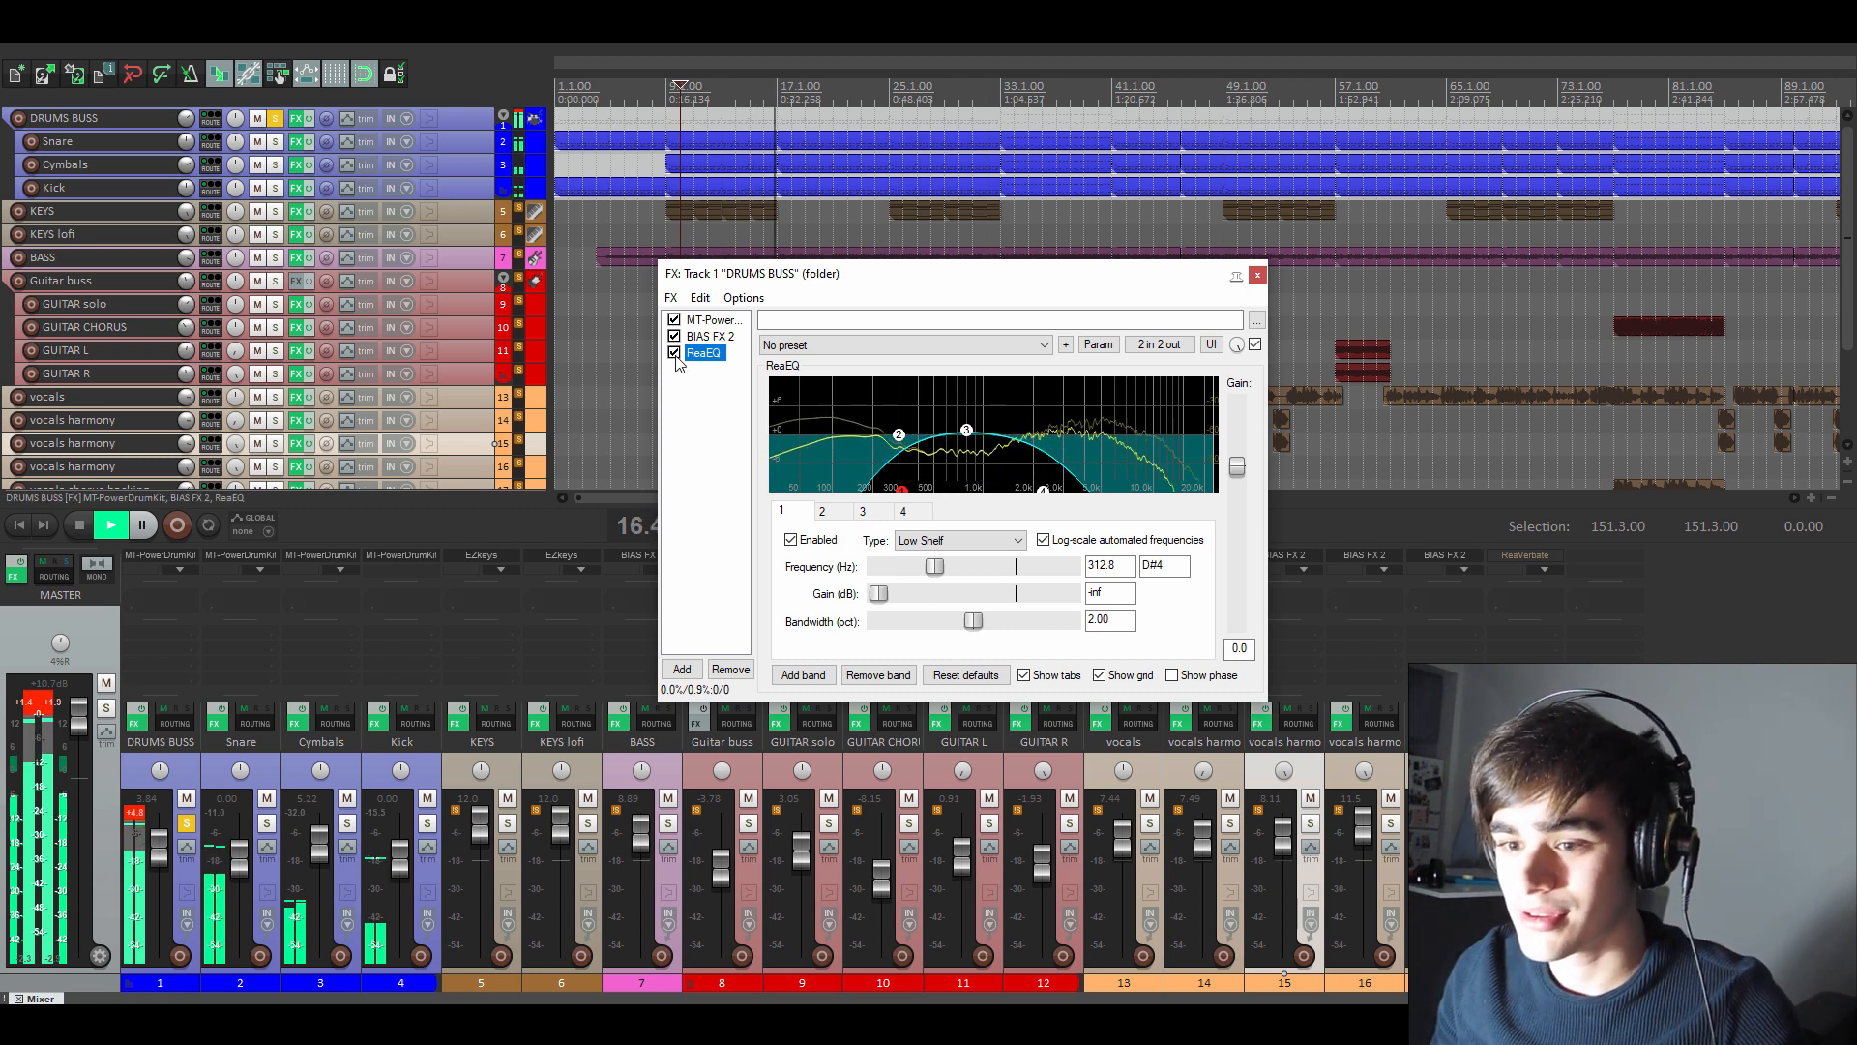
key(space)
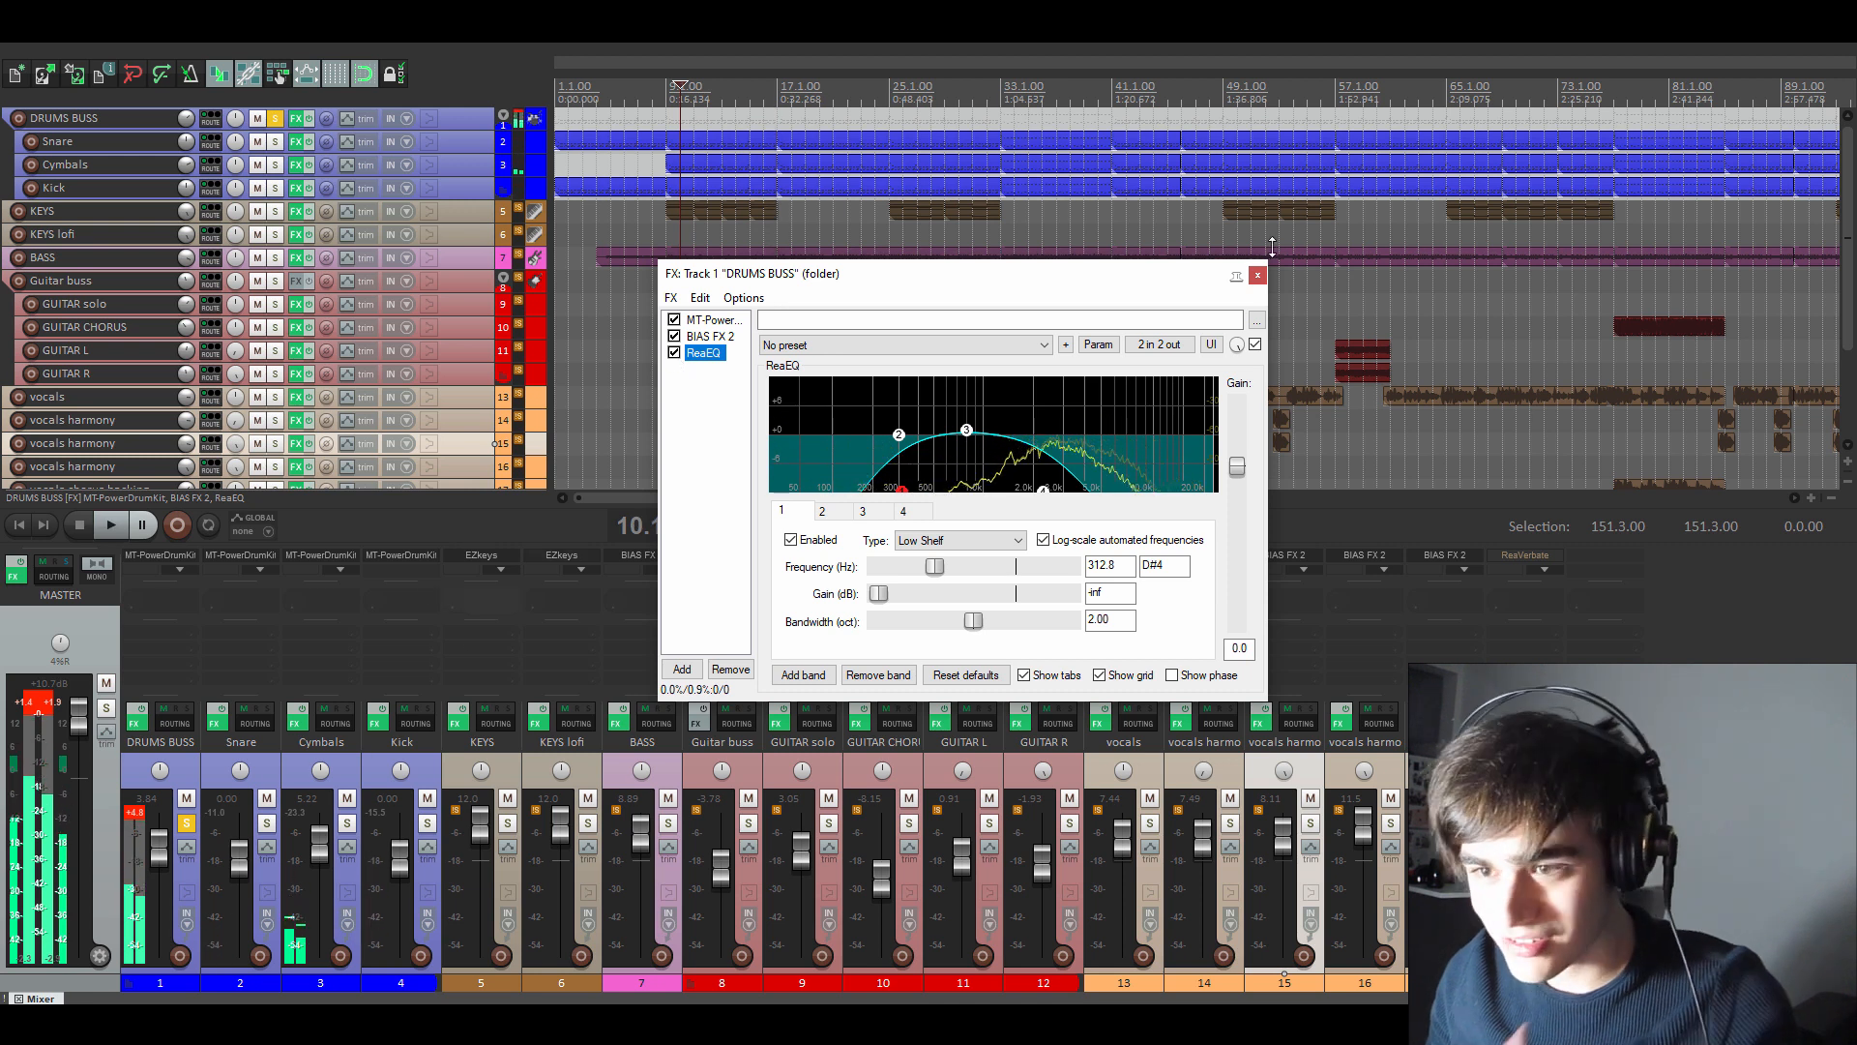
click(1257, 275)
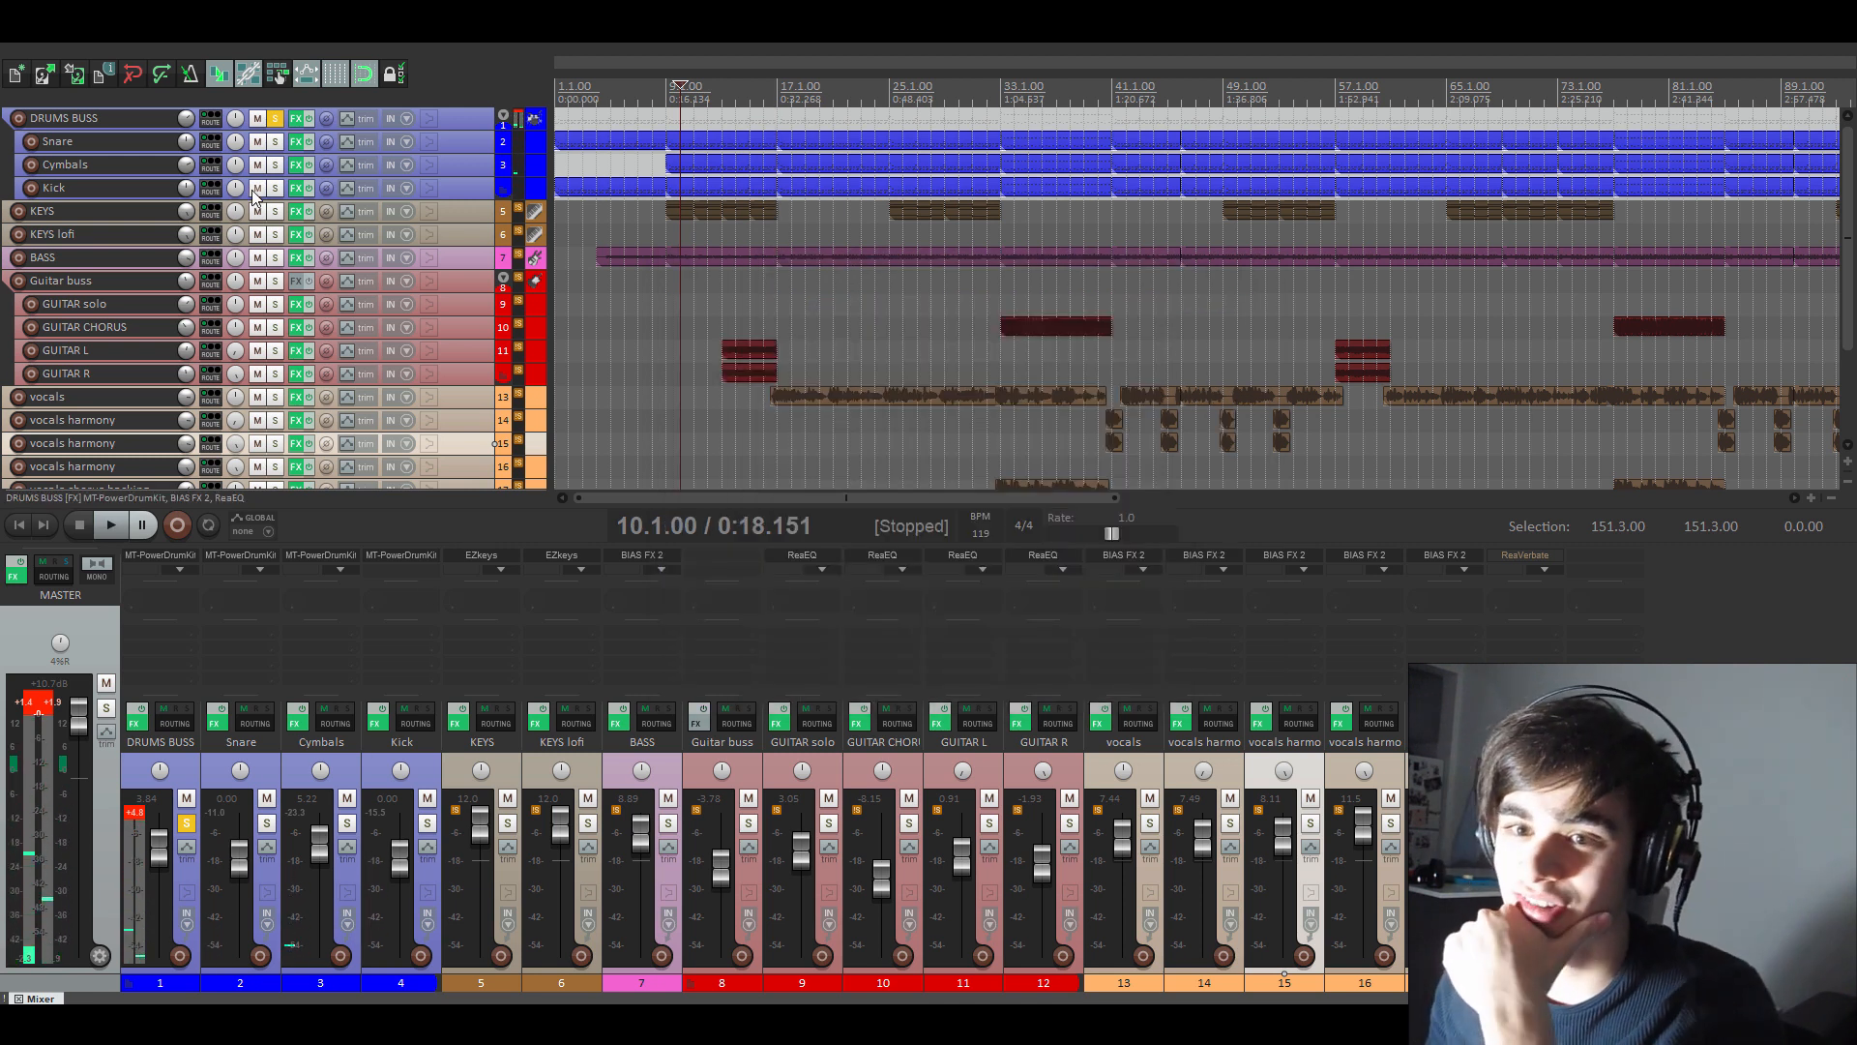
- Solo the Snare track, play it from bar 5, and examine its ReaEQ curve in the effects chain
click(276, 141)
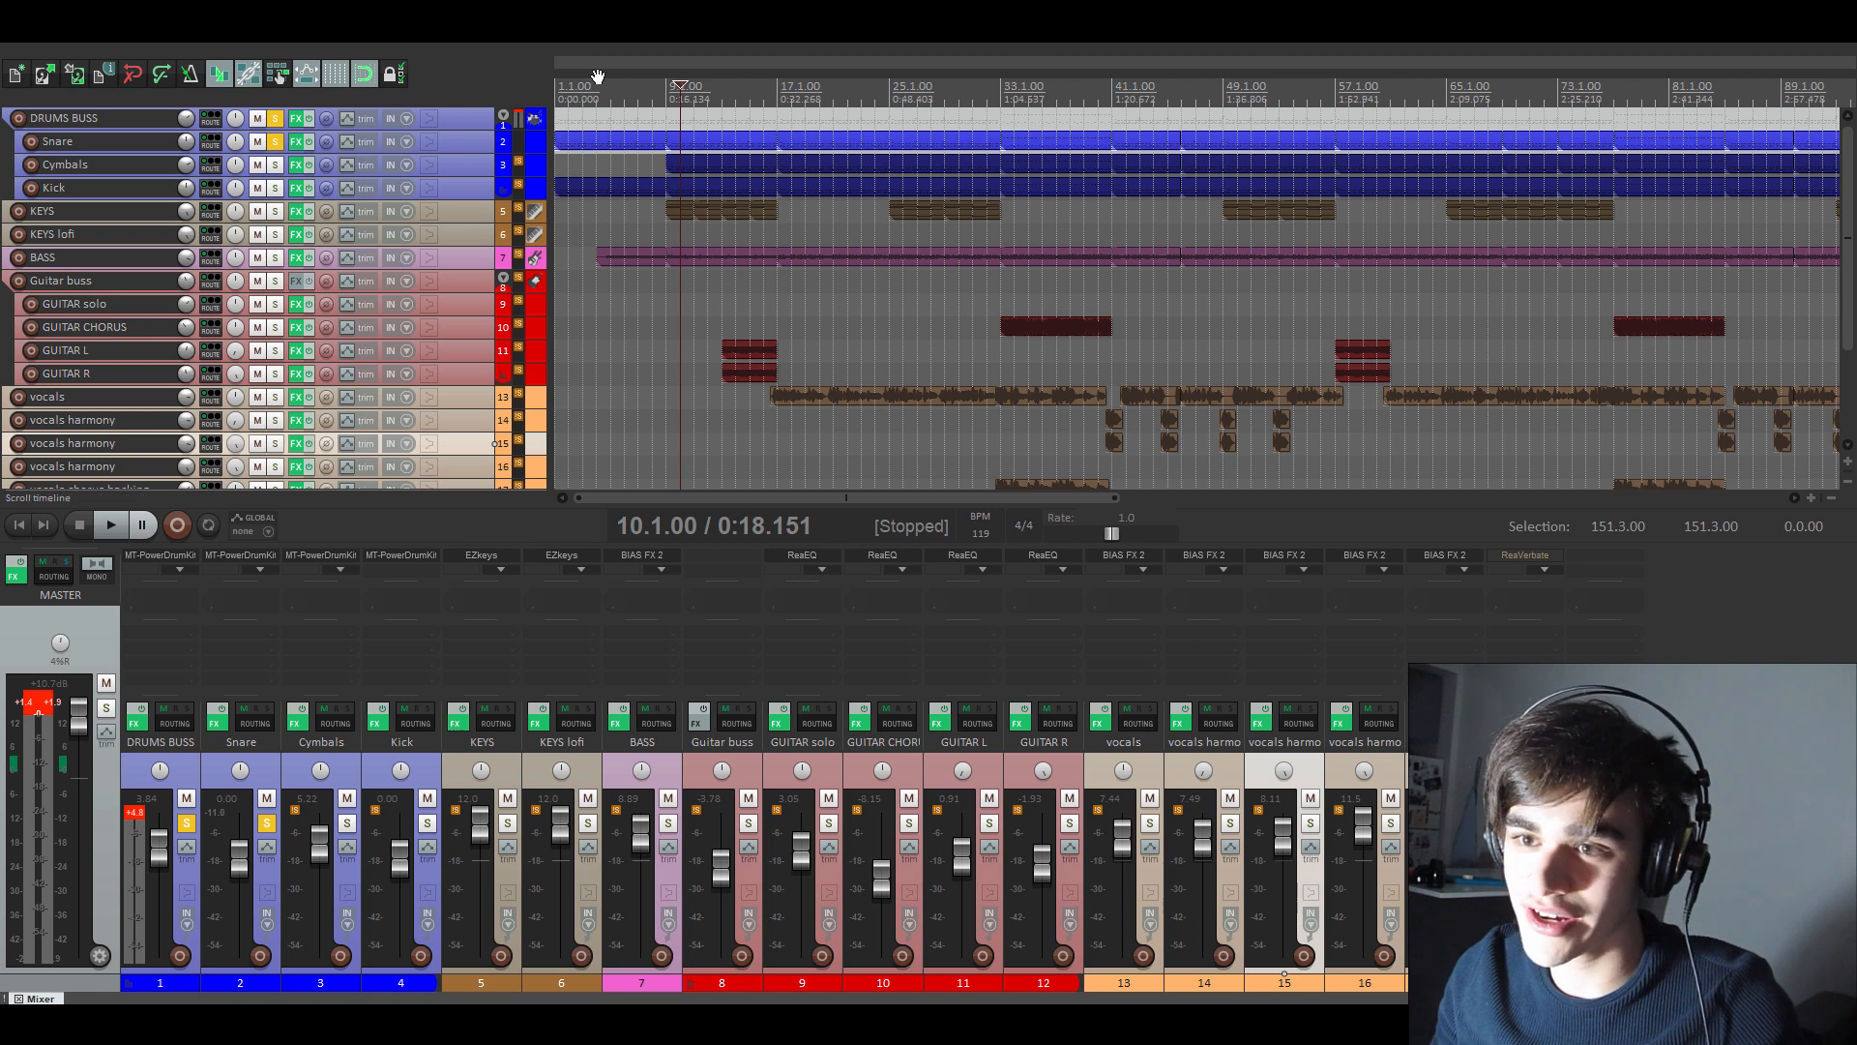
click(610, 87)
key(space)
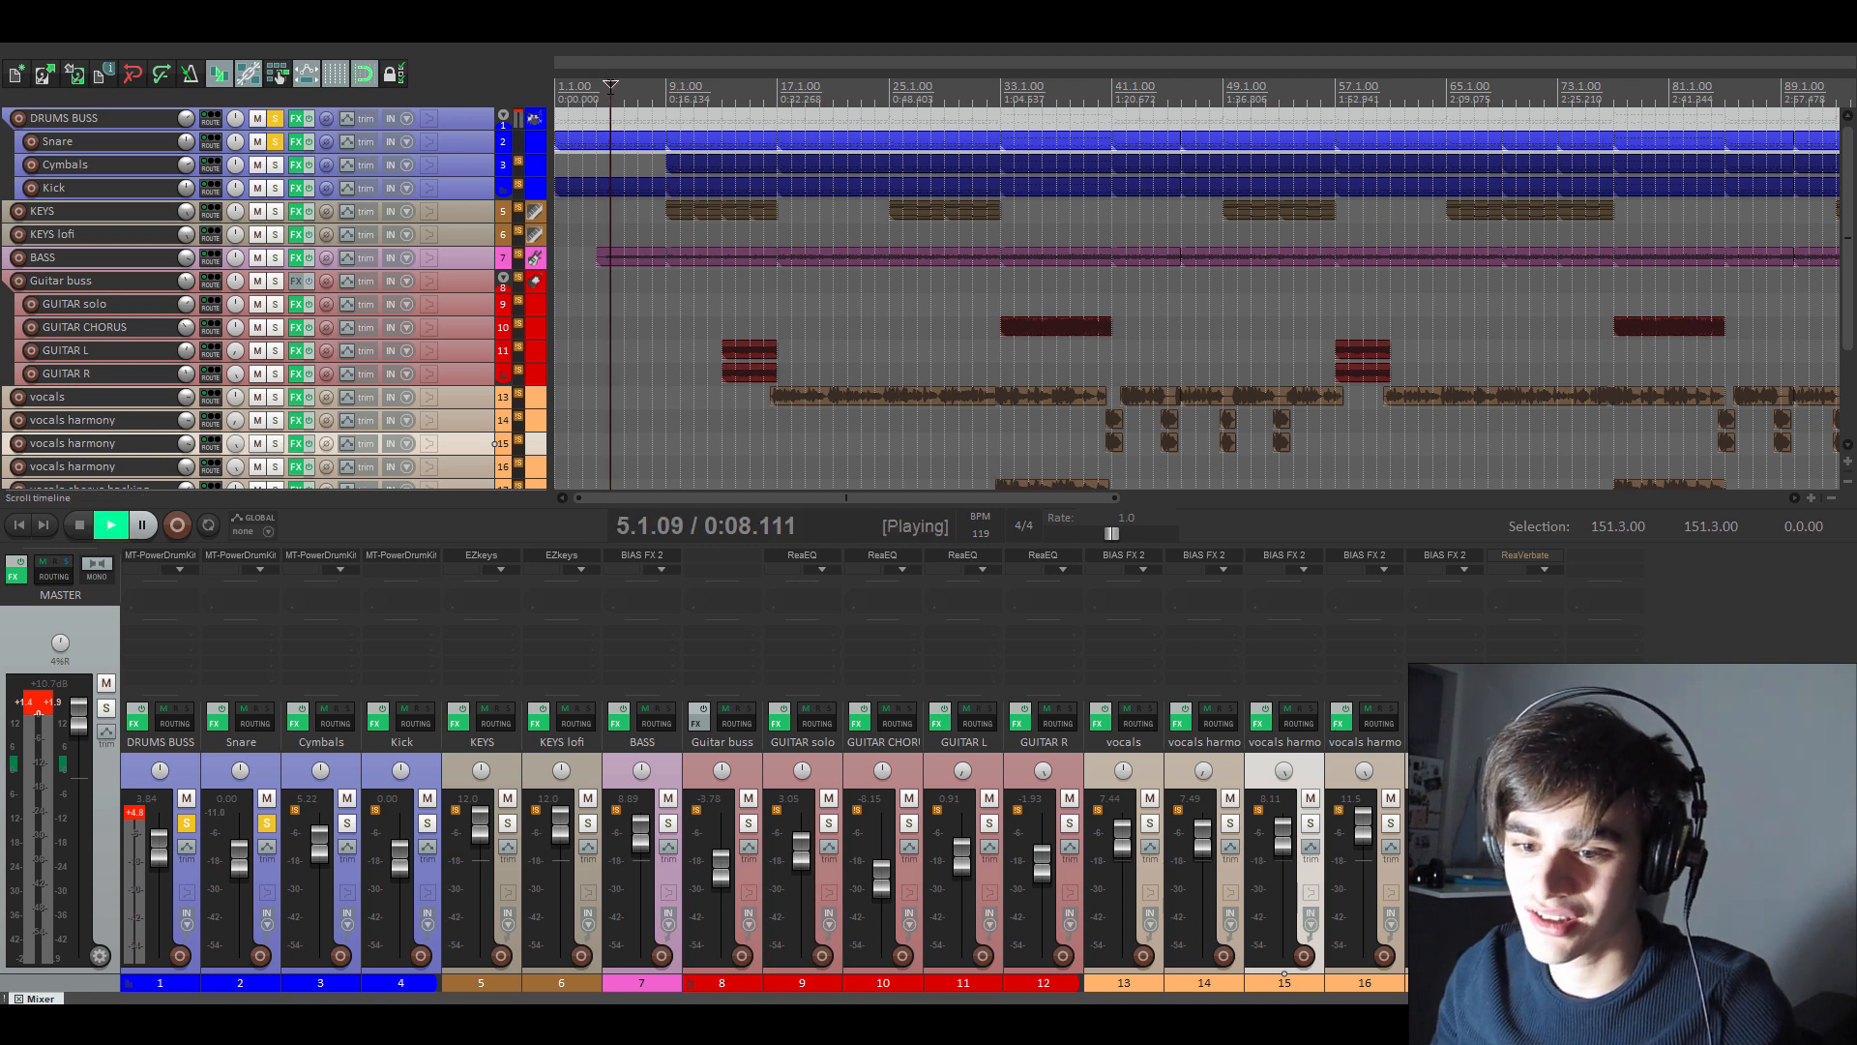
click(298, 142)
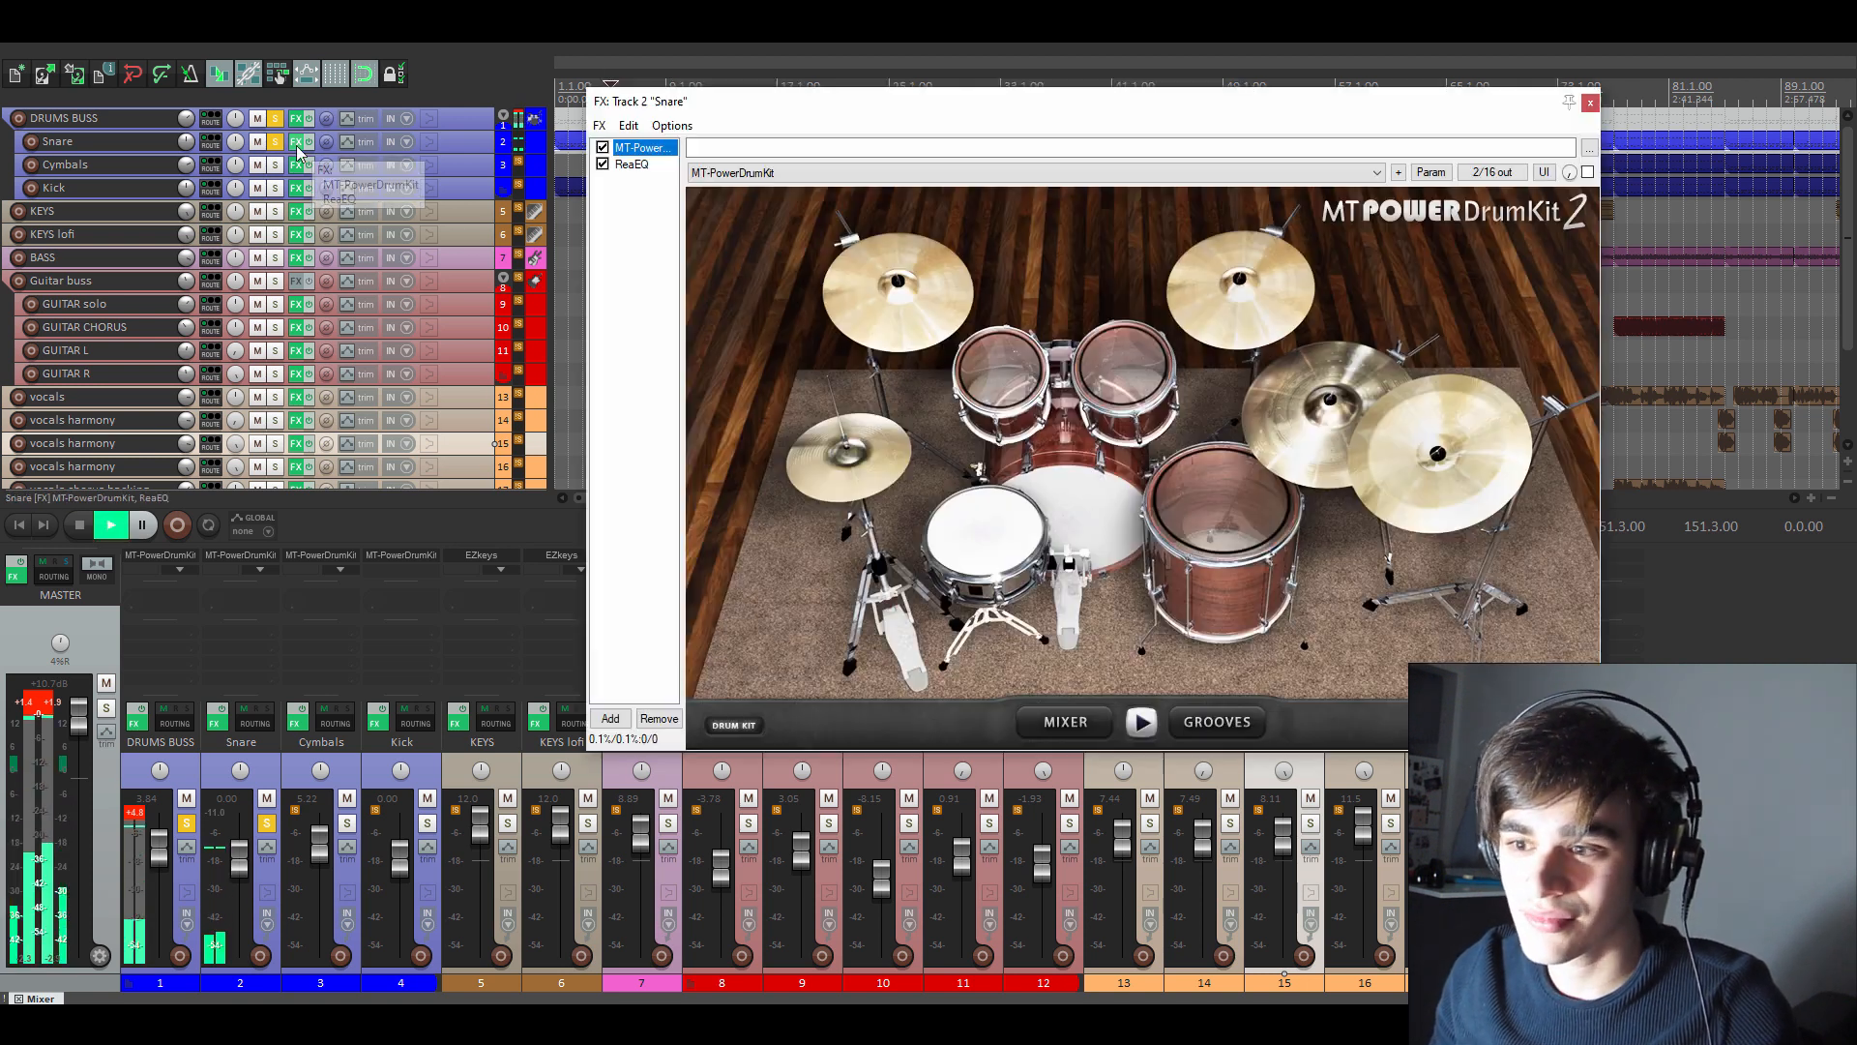
click(634, 164)
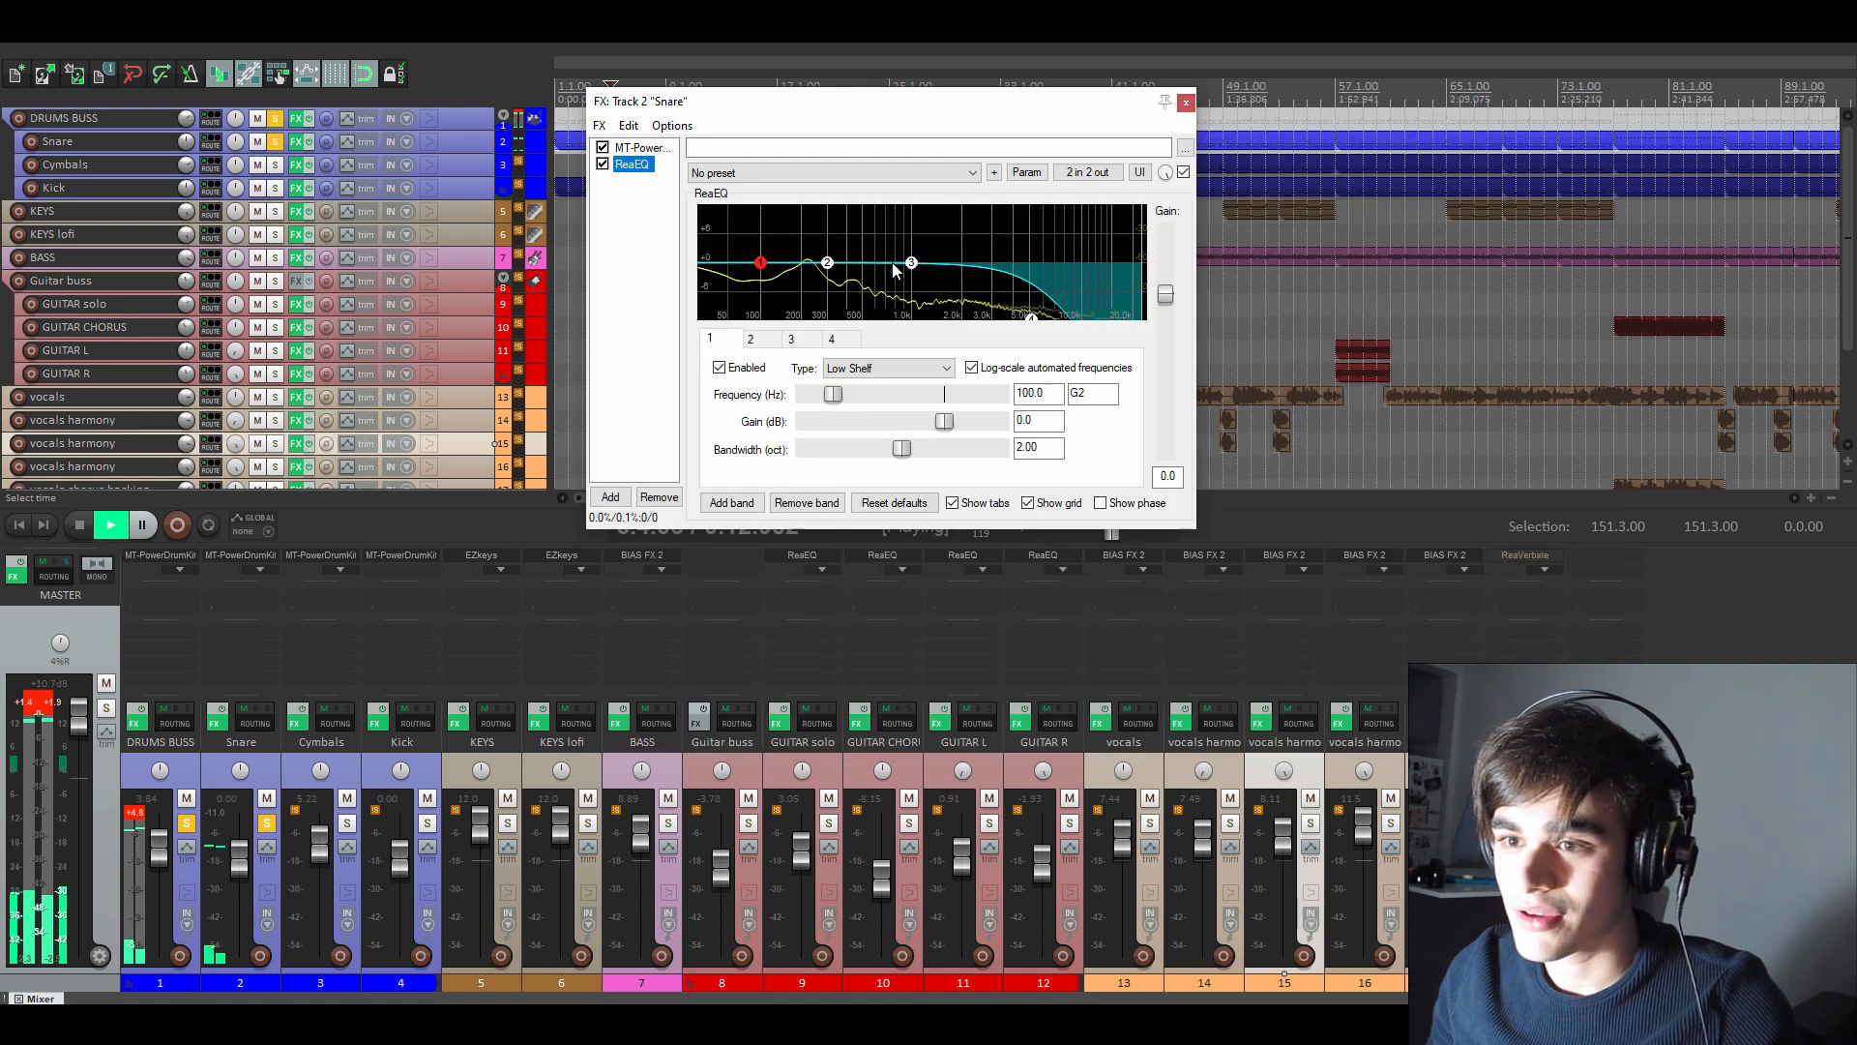
click(1187, 103)
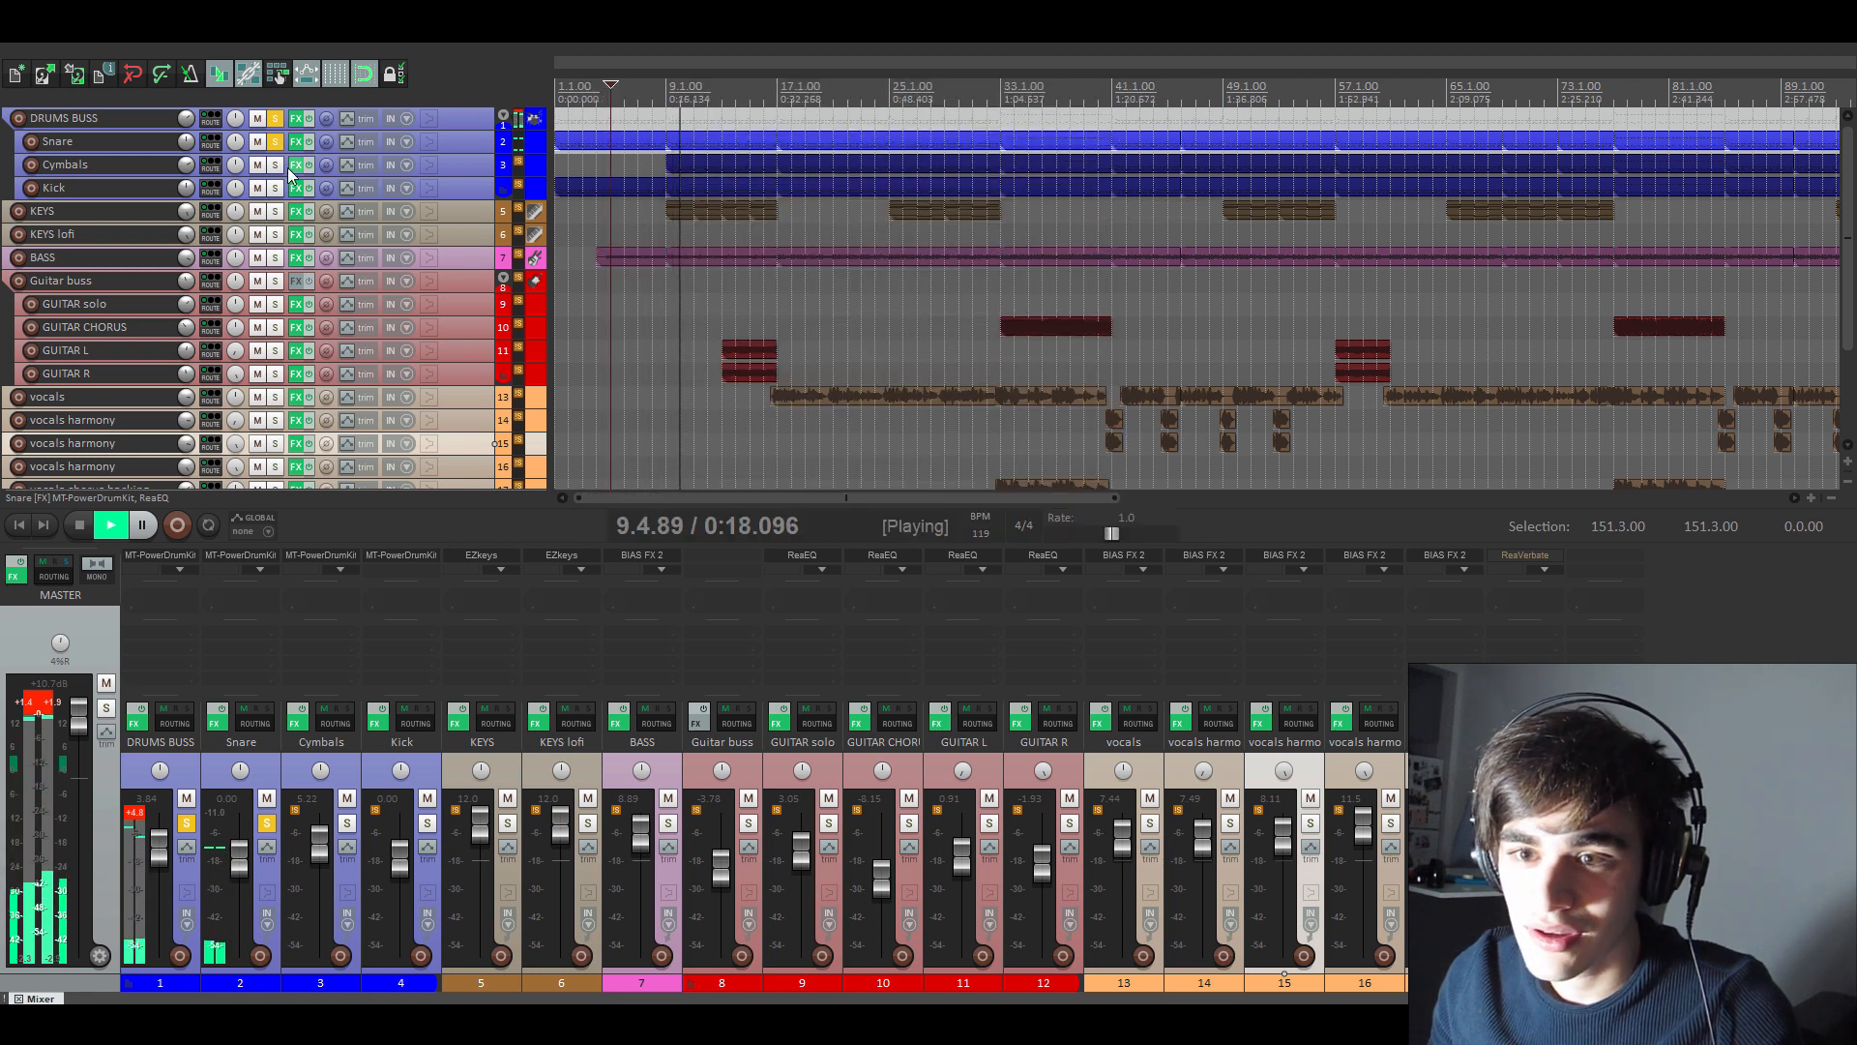
- Switch the solo from Snare to Cymbals, examine the Cymbals track's ReaEQ settings, and stop playback
click(276, 163)
click(276, 144)
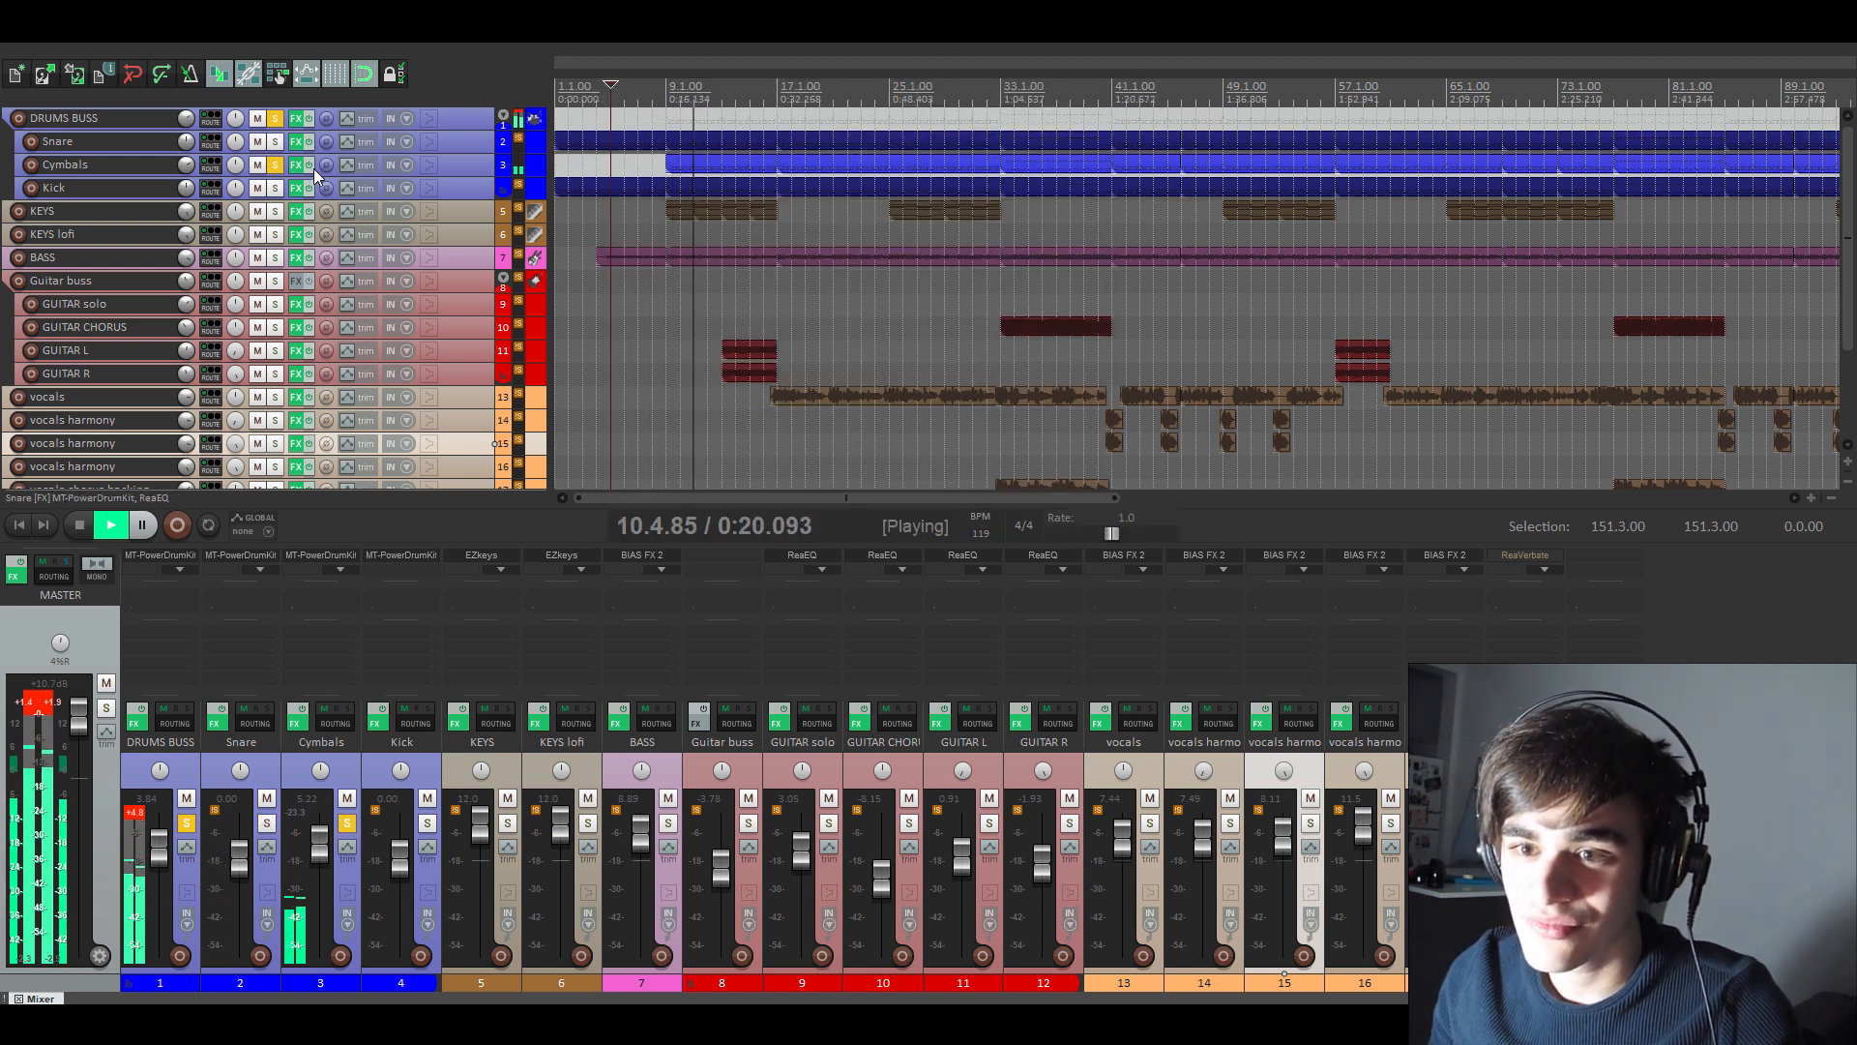
click(297, 166)
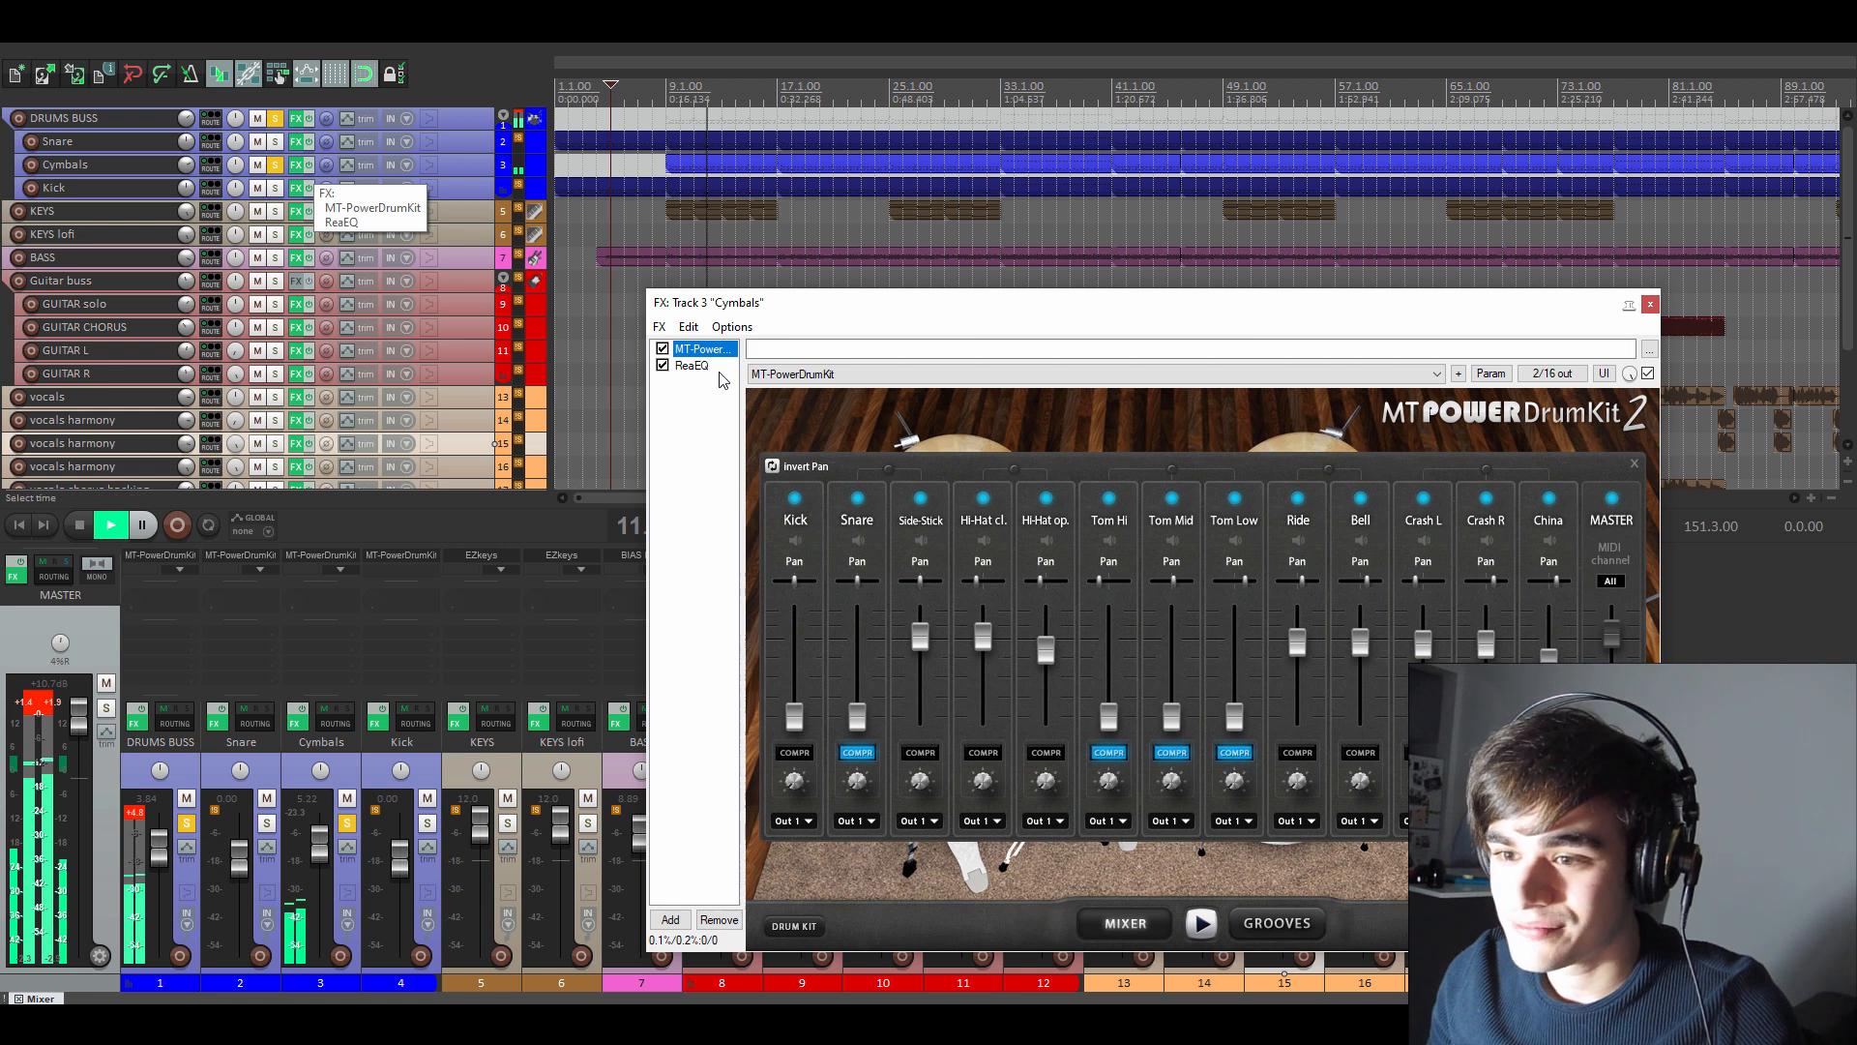
click(691, 365)
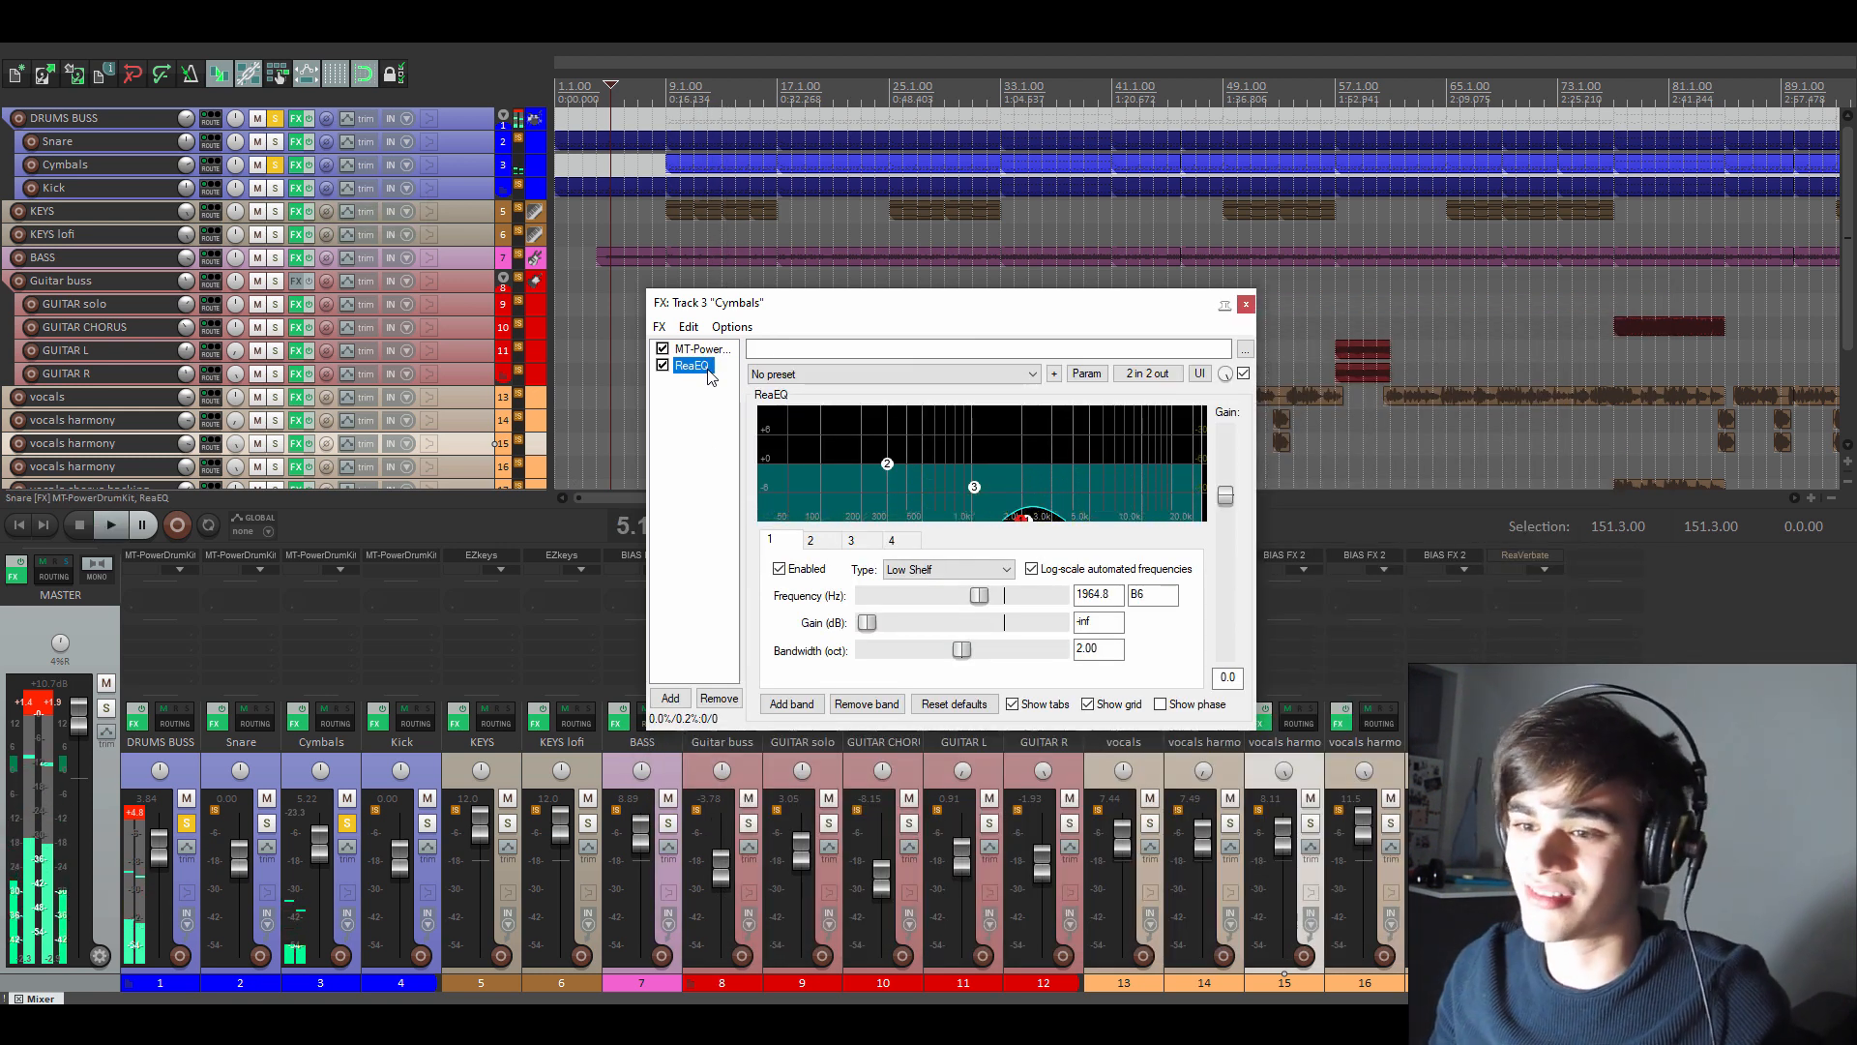
key(space)
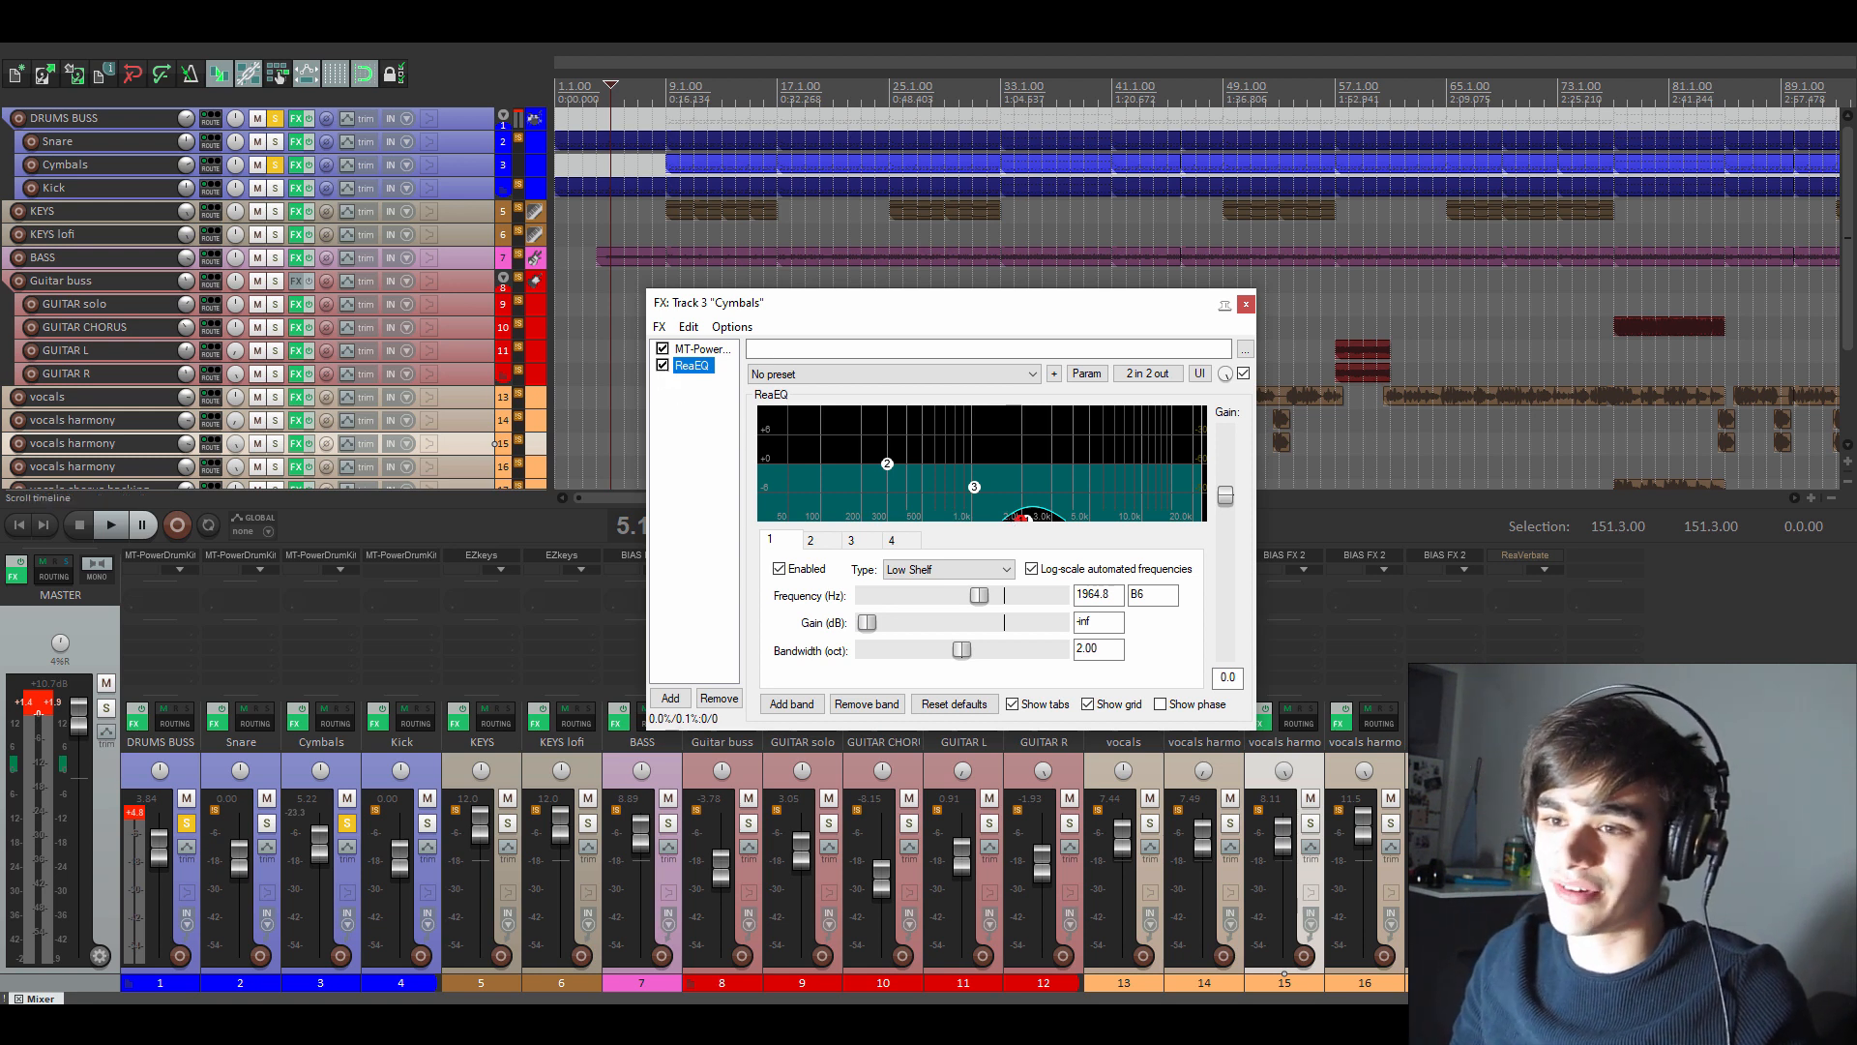
- Compare the Cymbals from bar 10 with ReaEQ bypassed and with it re-enabled
click(674, 194)
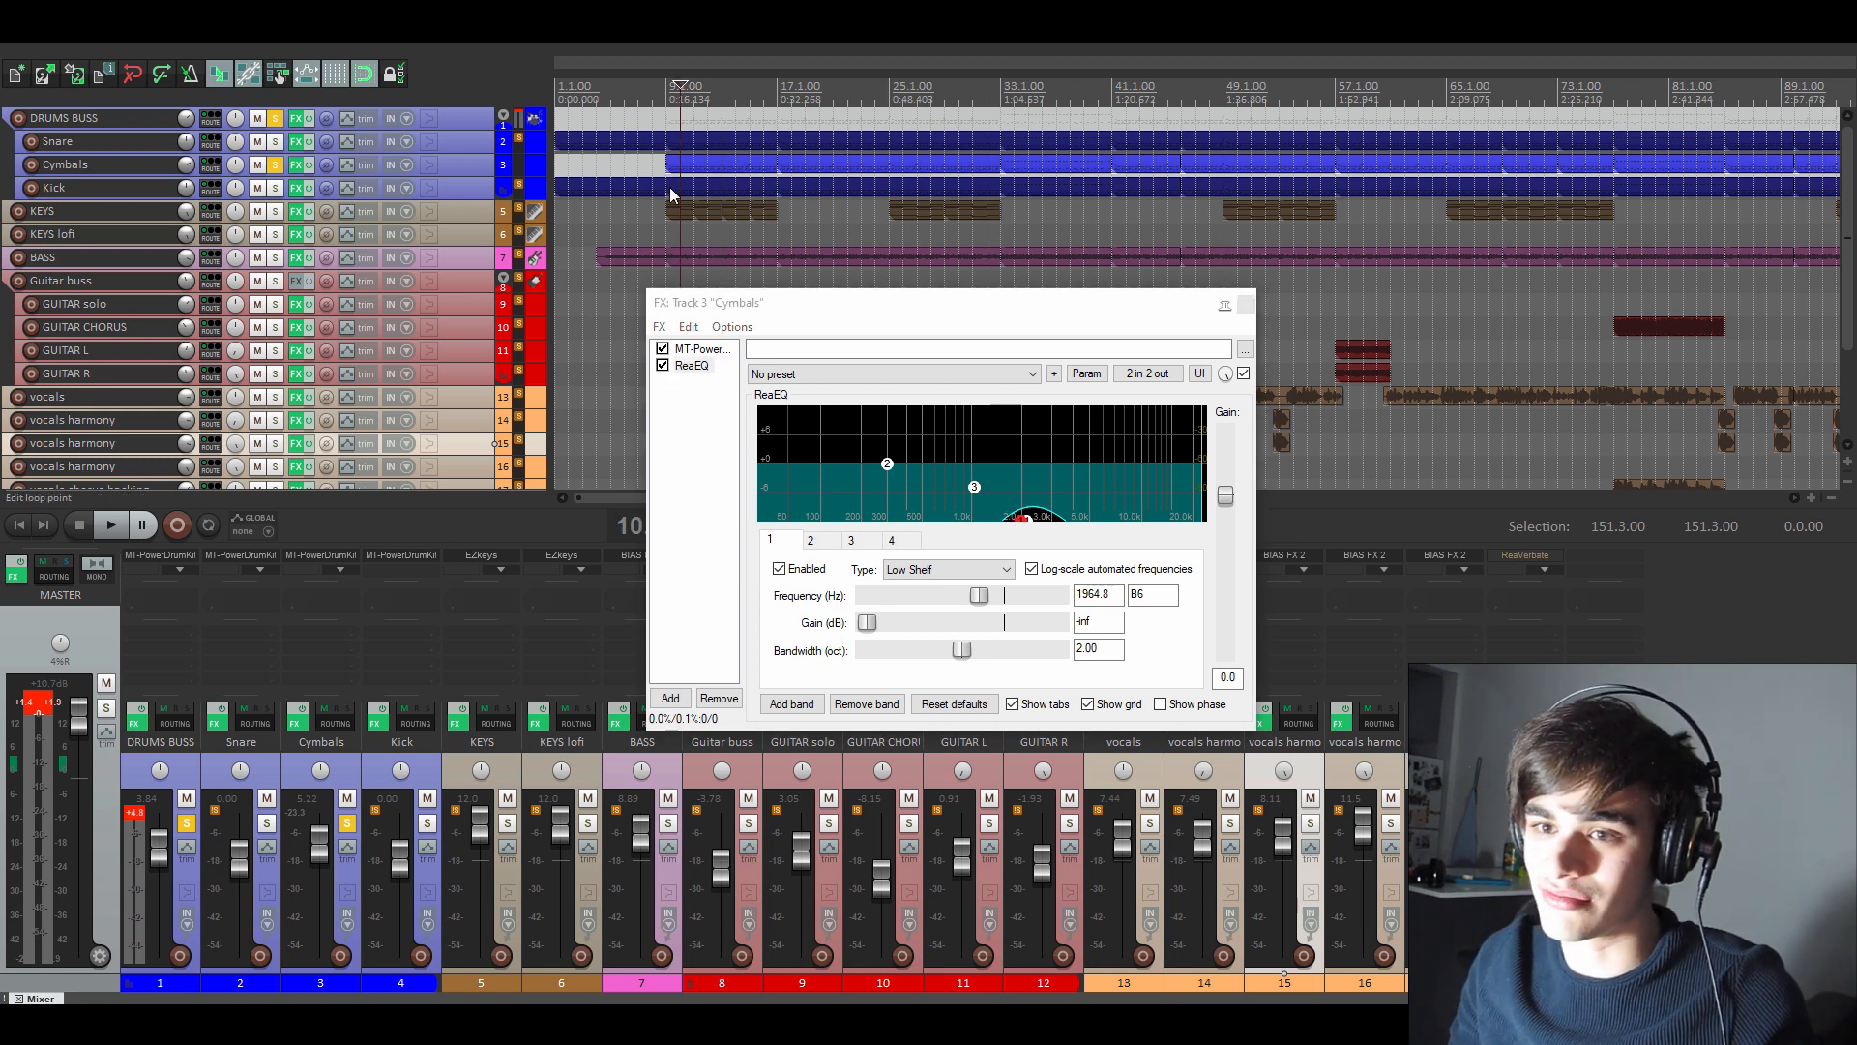
click(663, 367)
key(space)
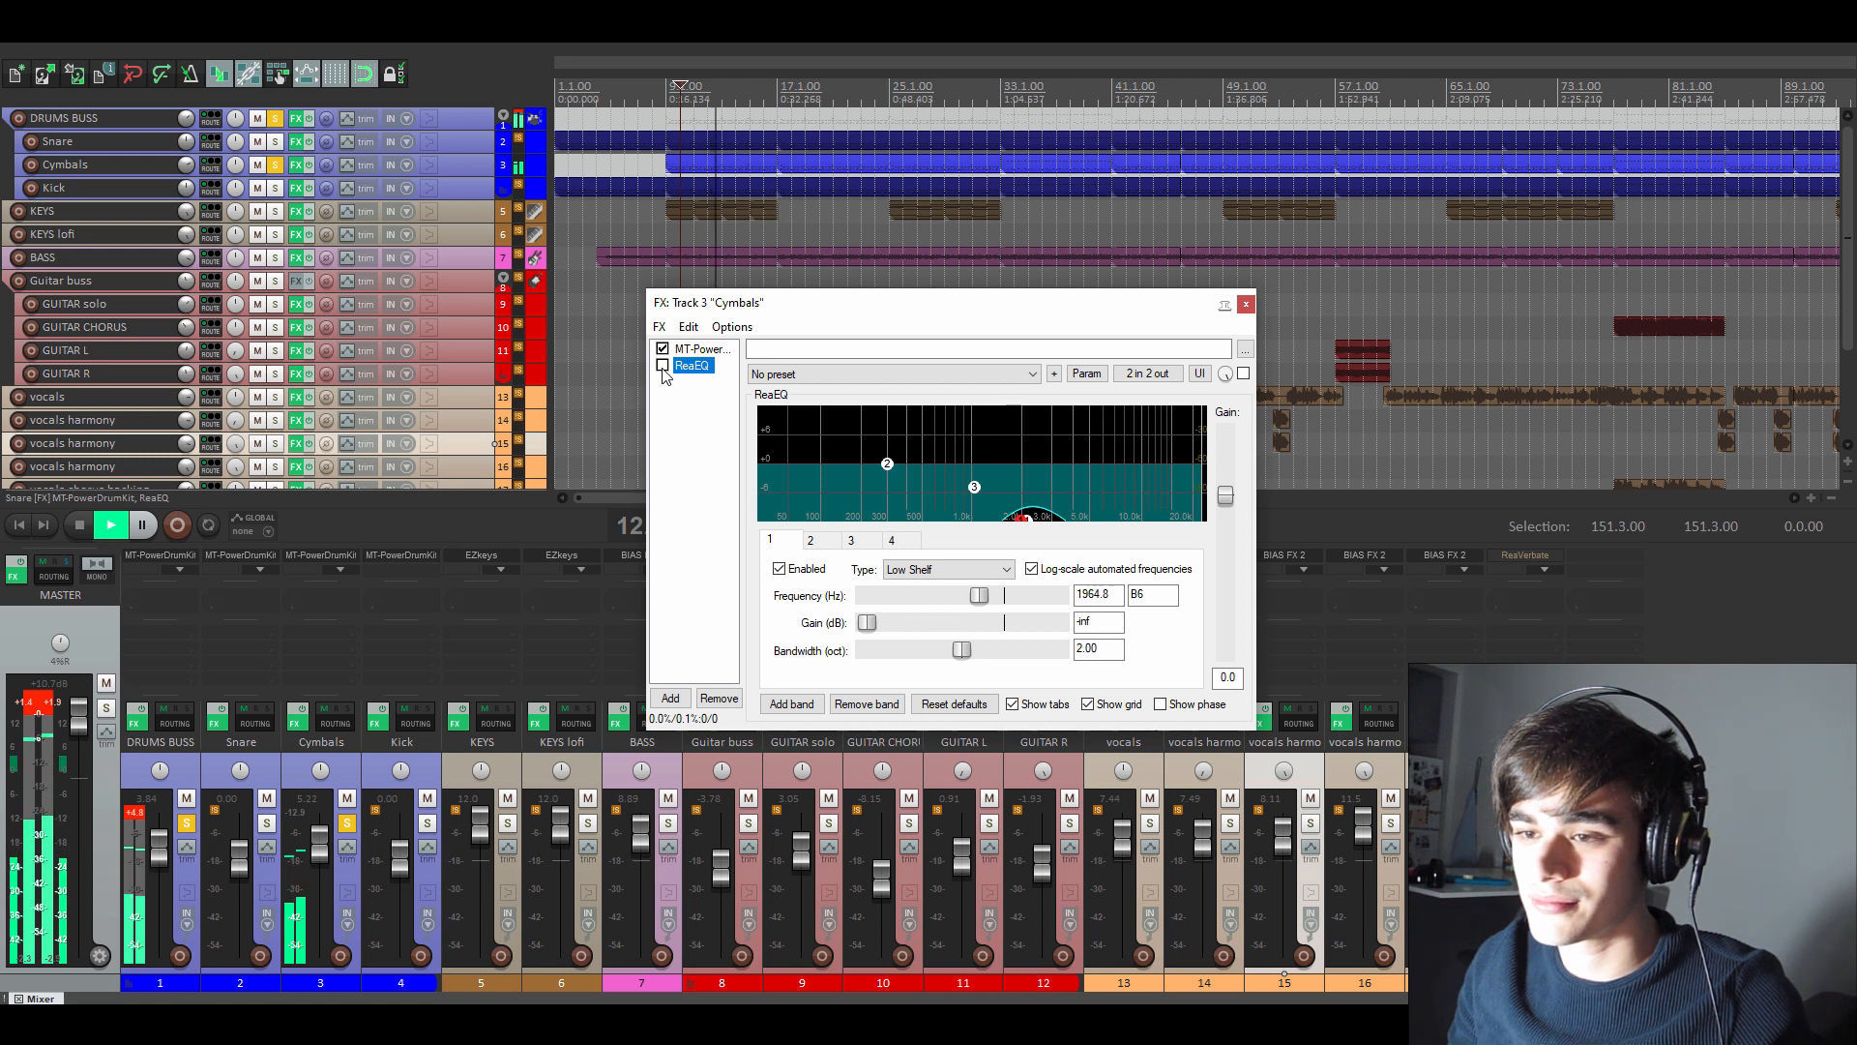
click(663, 366)
key(space)
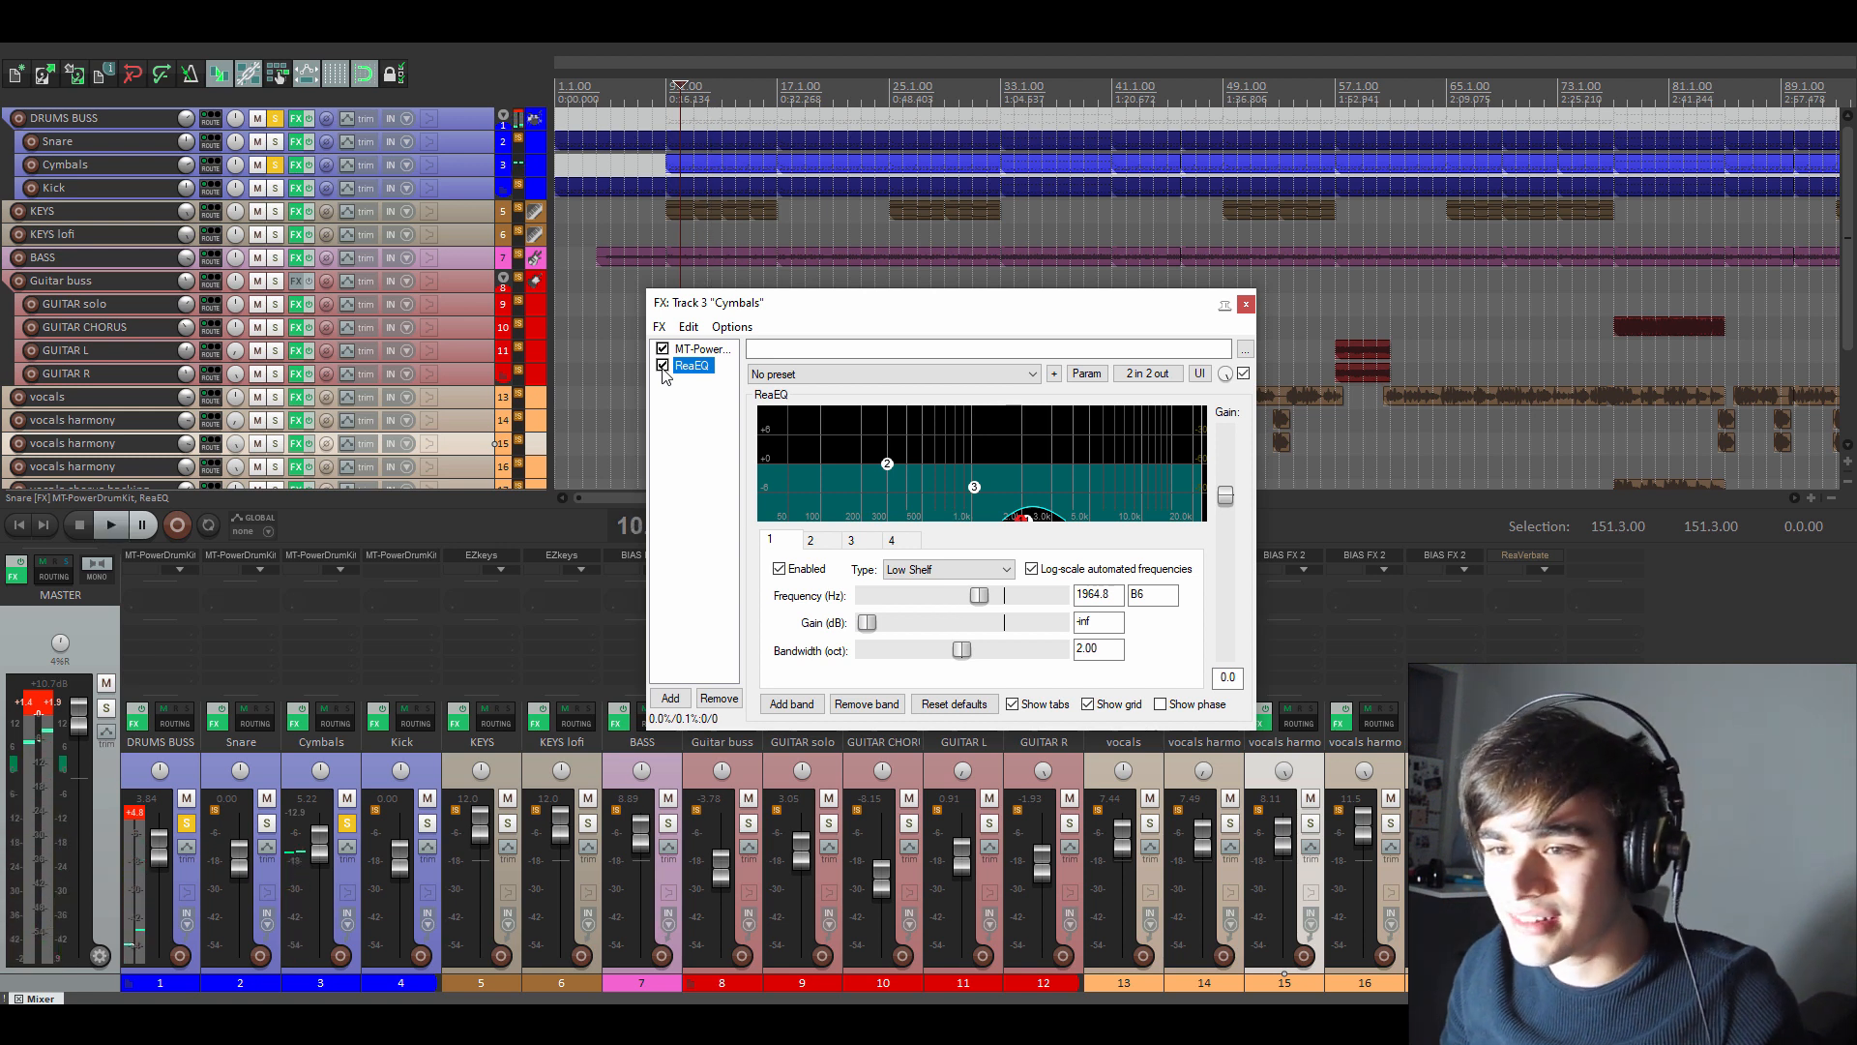
key(space)
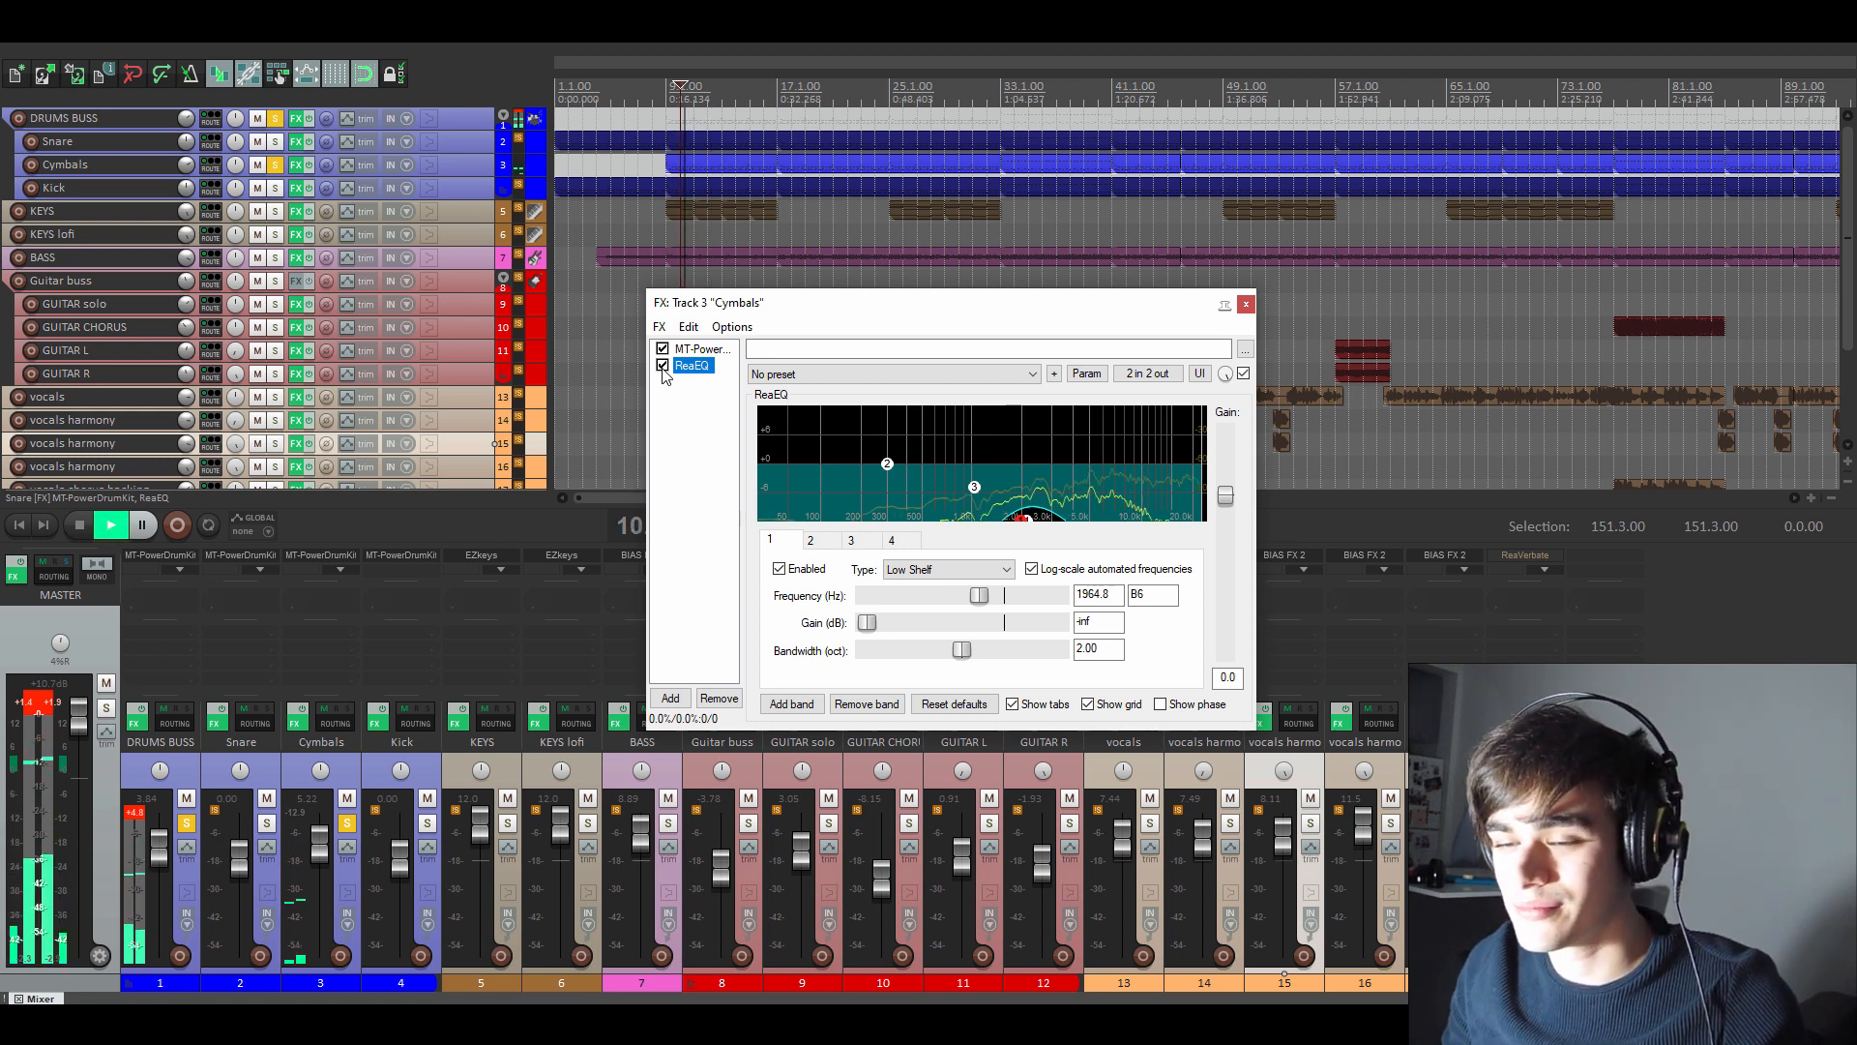
- Switch the solo from Cymbals to Kick, close the Cymbals effects chain, and show the Kick's MT-PowerDrumKit without its mixer
click(275, 165)
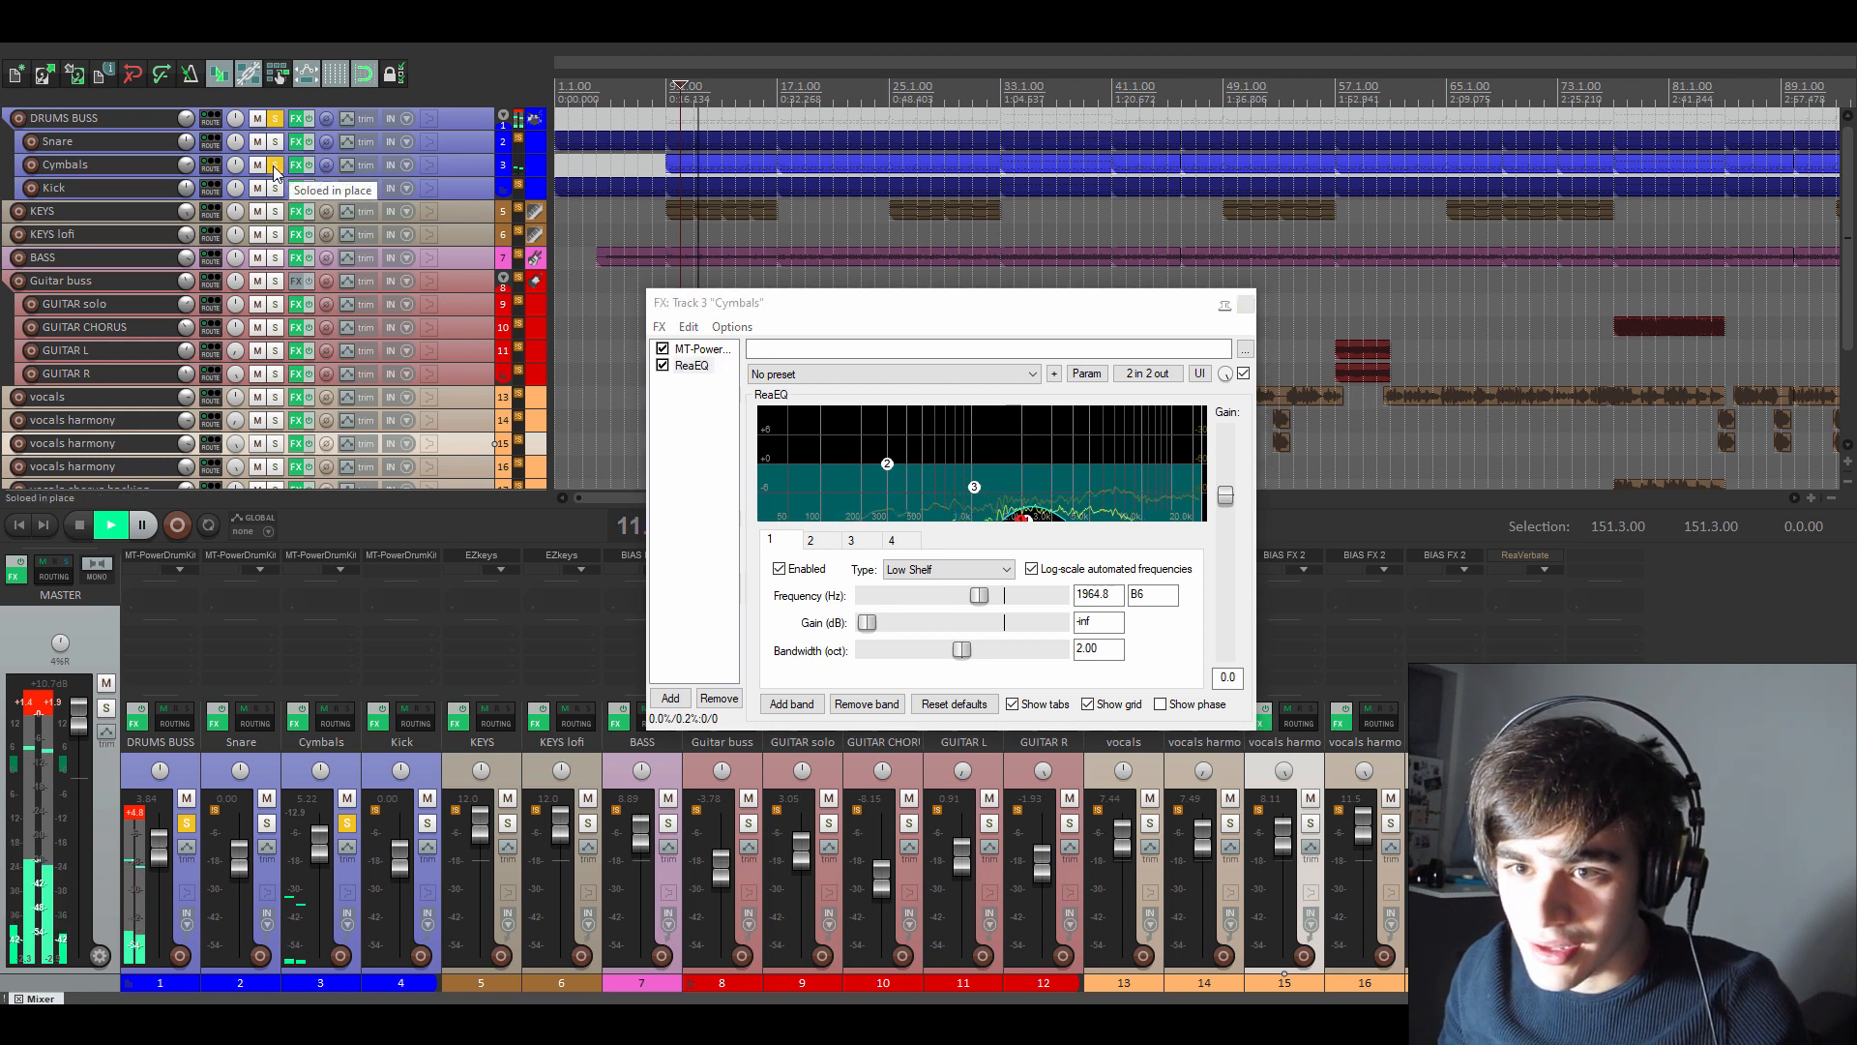
click(276, 189)
click(1244, 305)
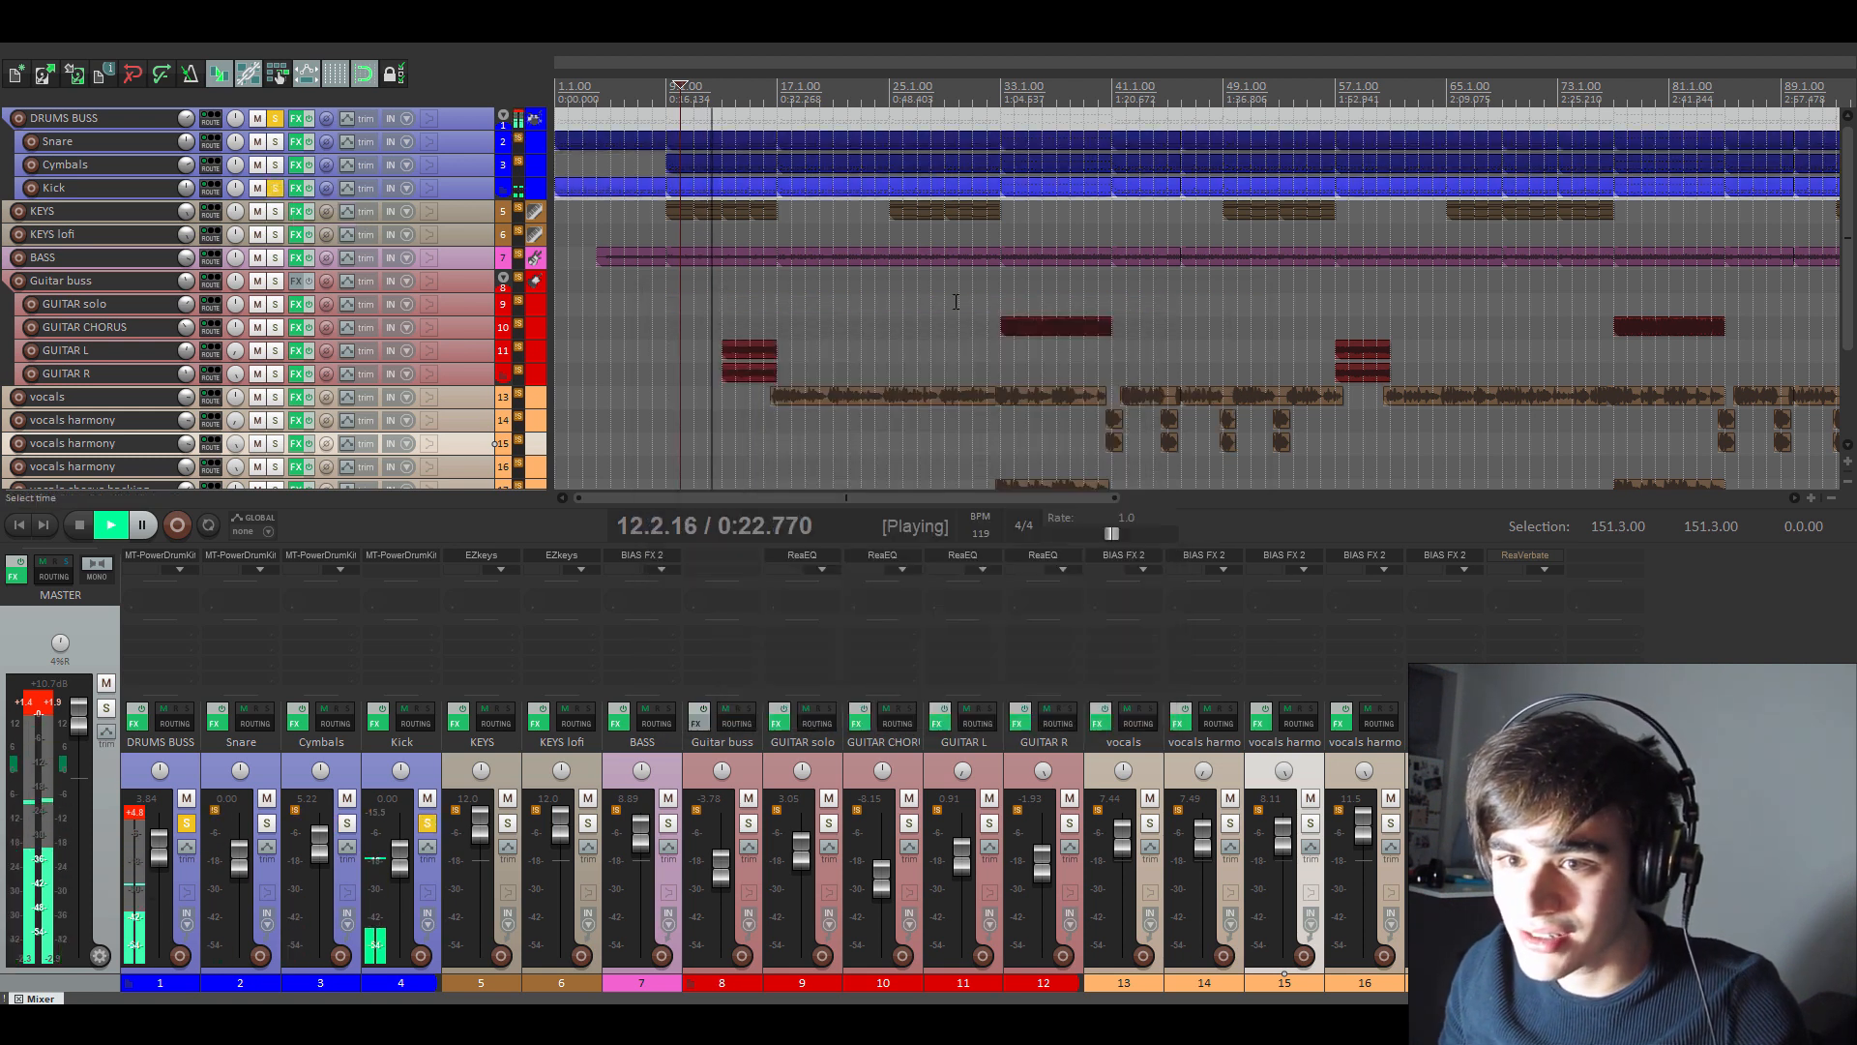
click(298, 188)
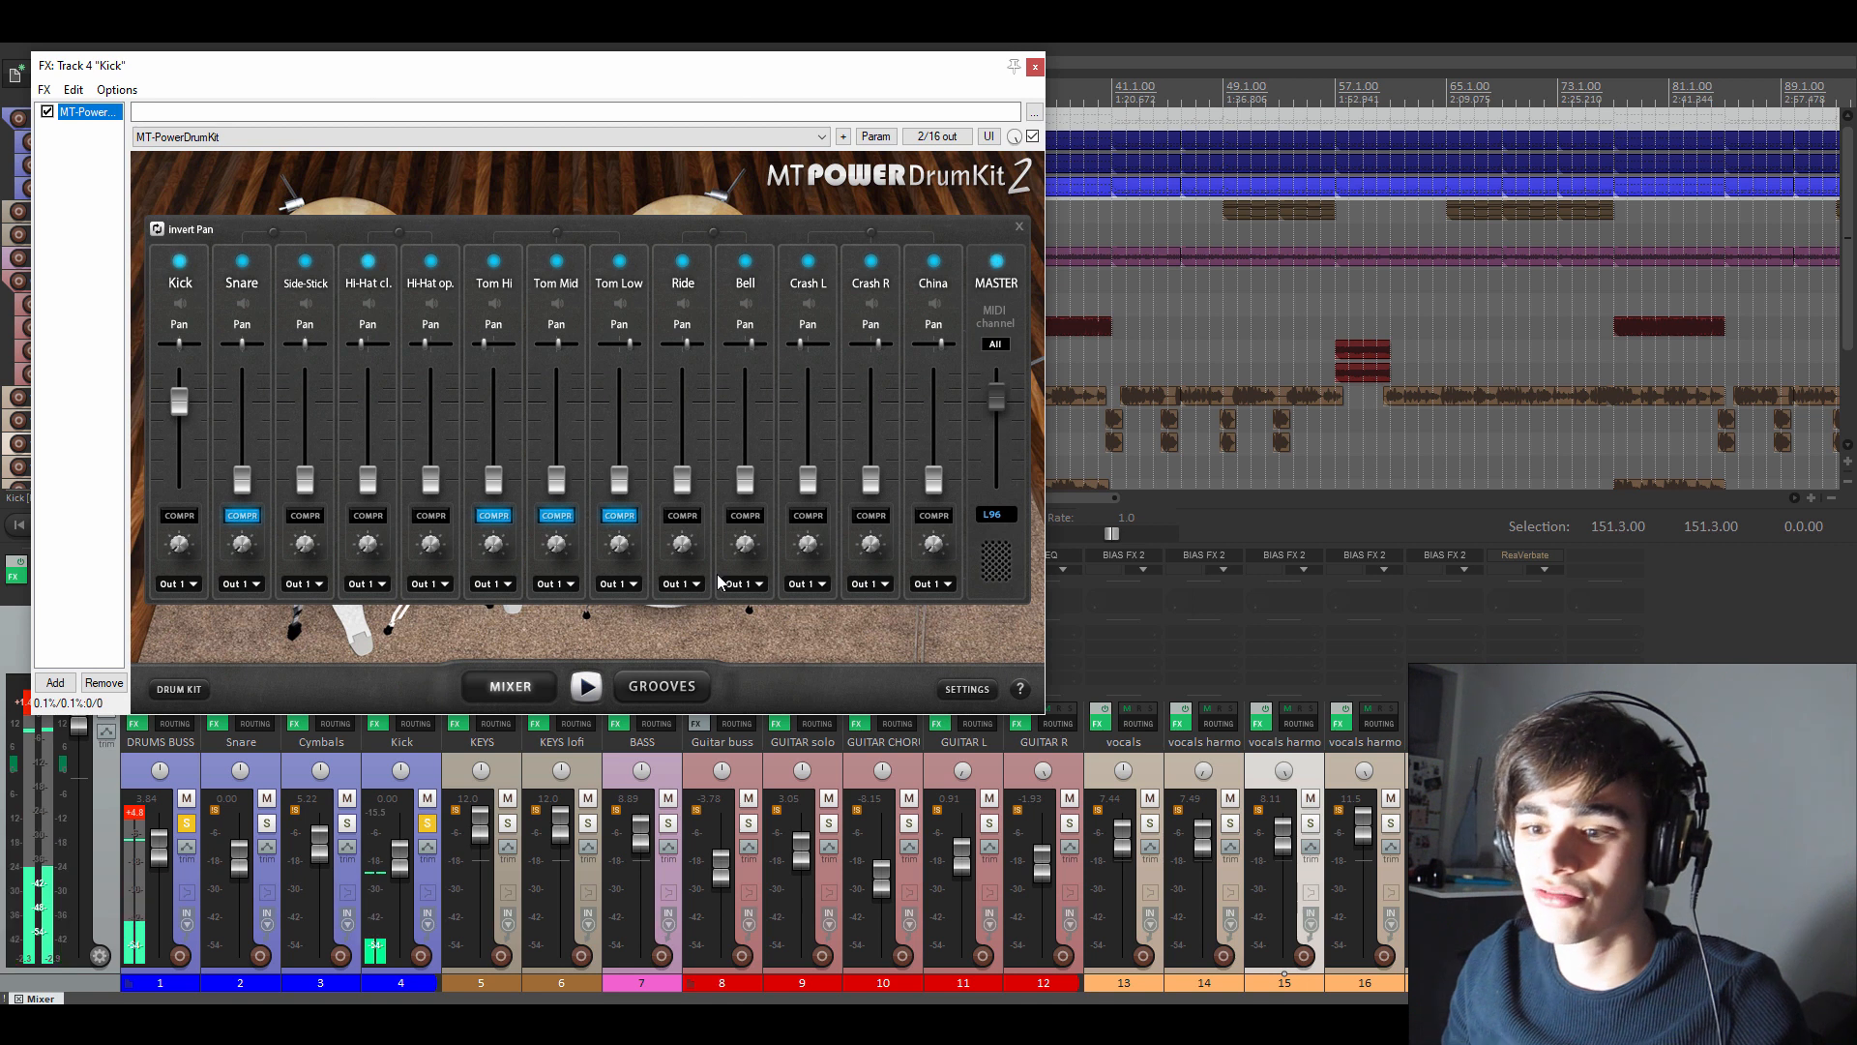
click(1019, 227)
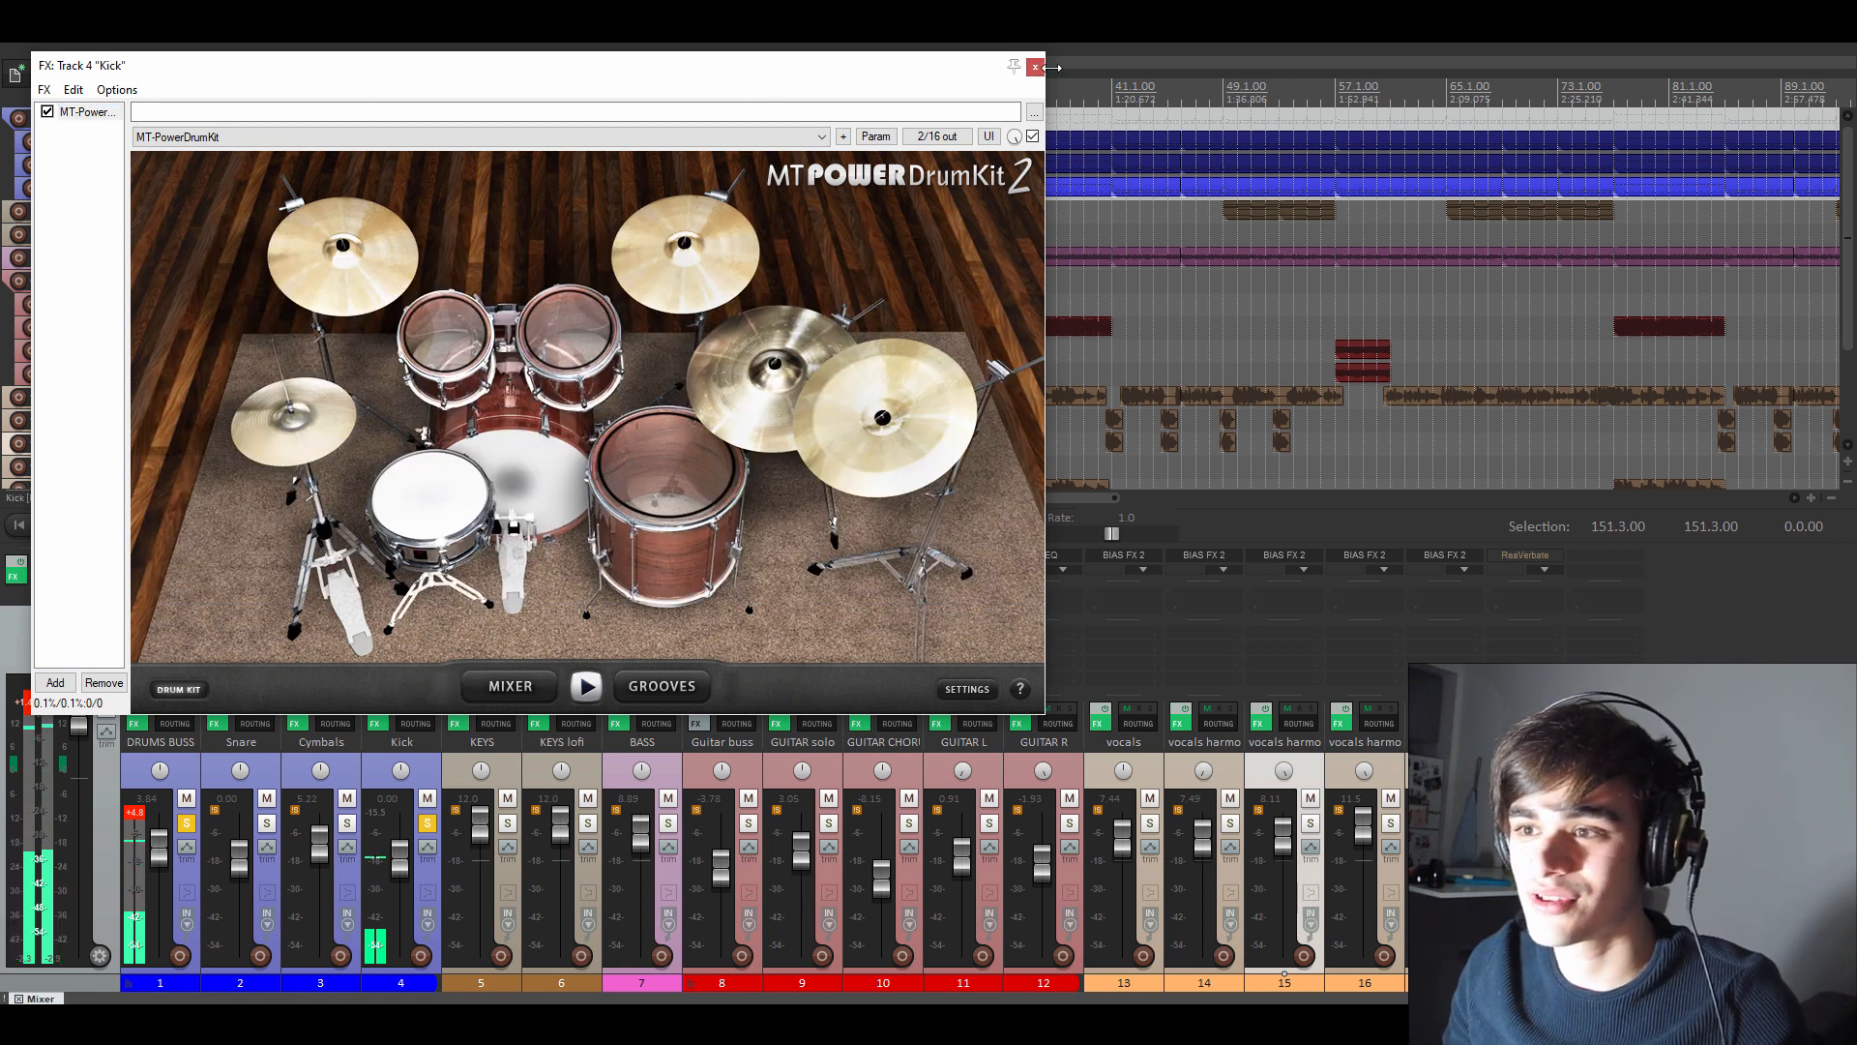
- Close the Kick effects chain, unsolo the Kick and drum bus, and solo the KEYS track
click(1034, 67)
click(276, 188)
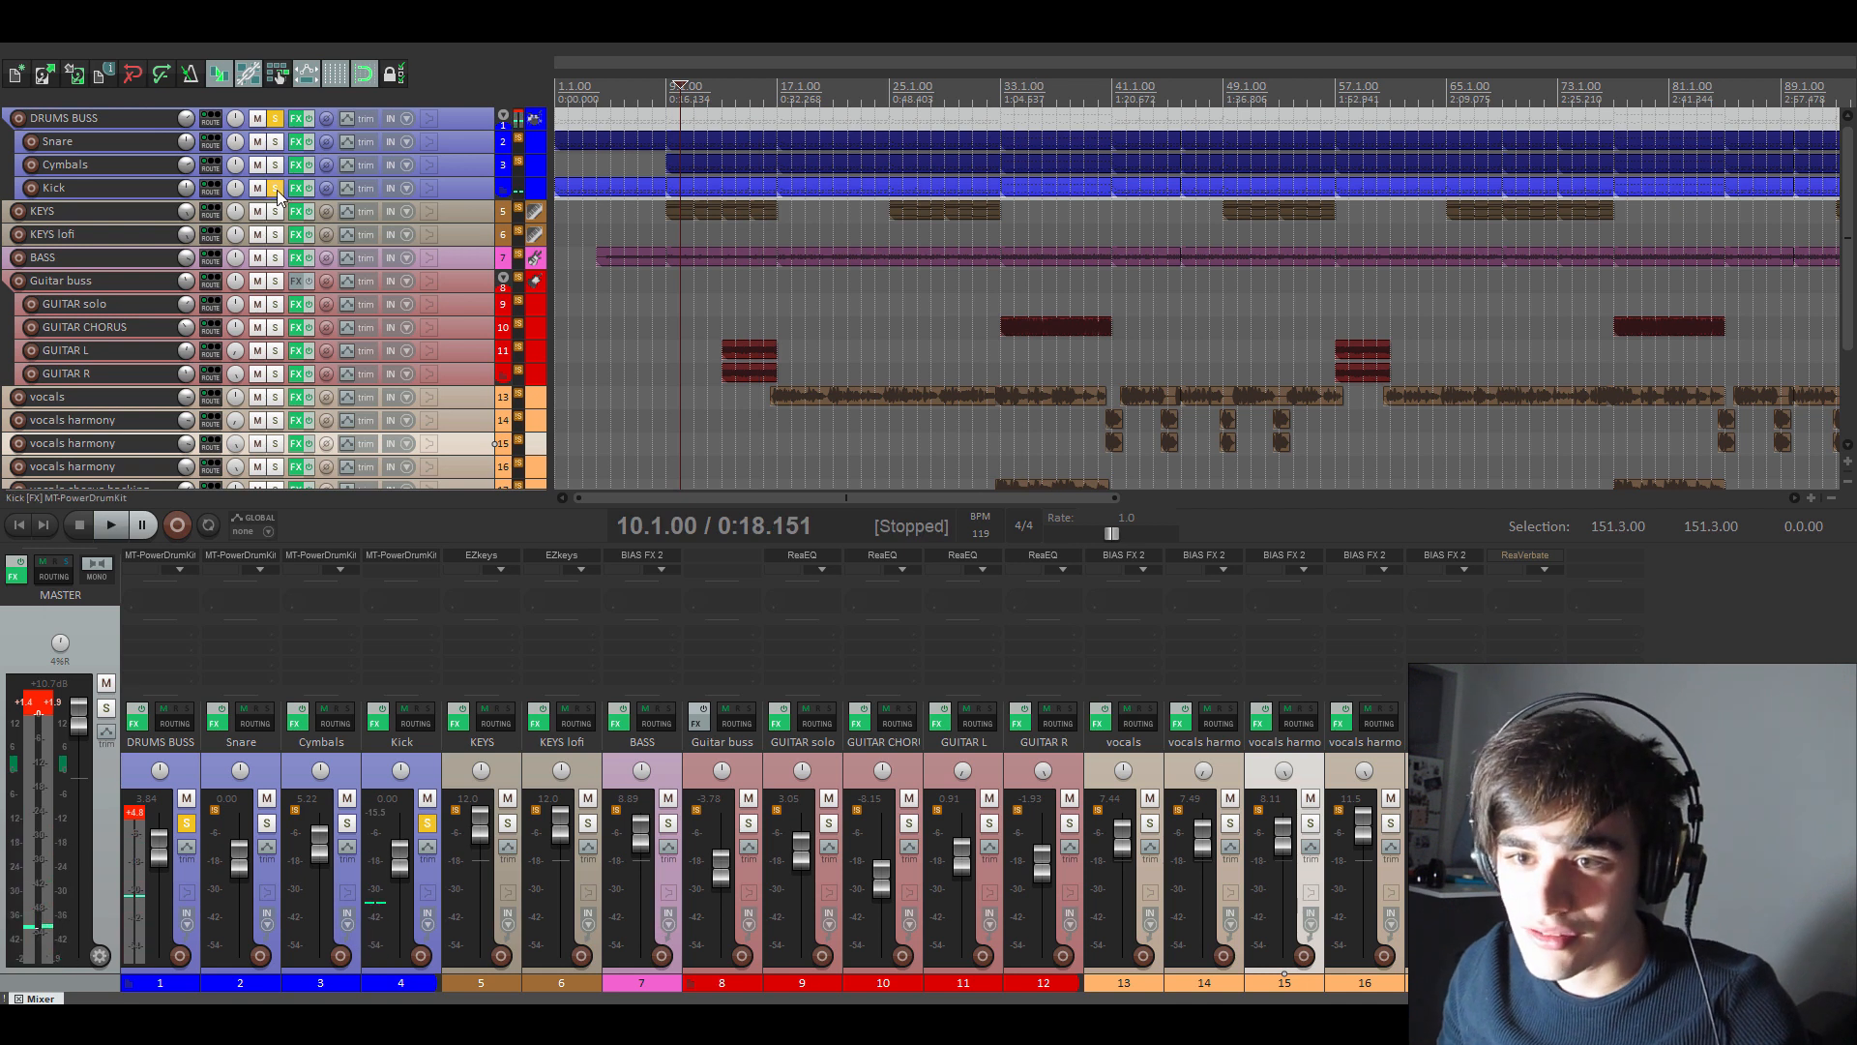
click(276, 119)
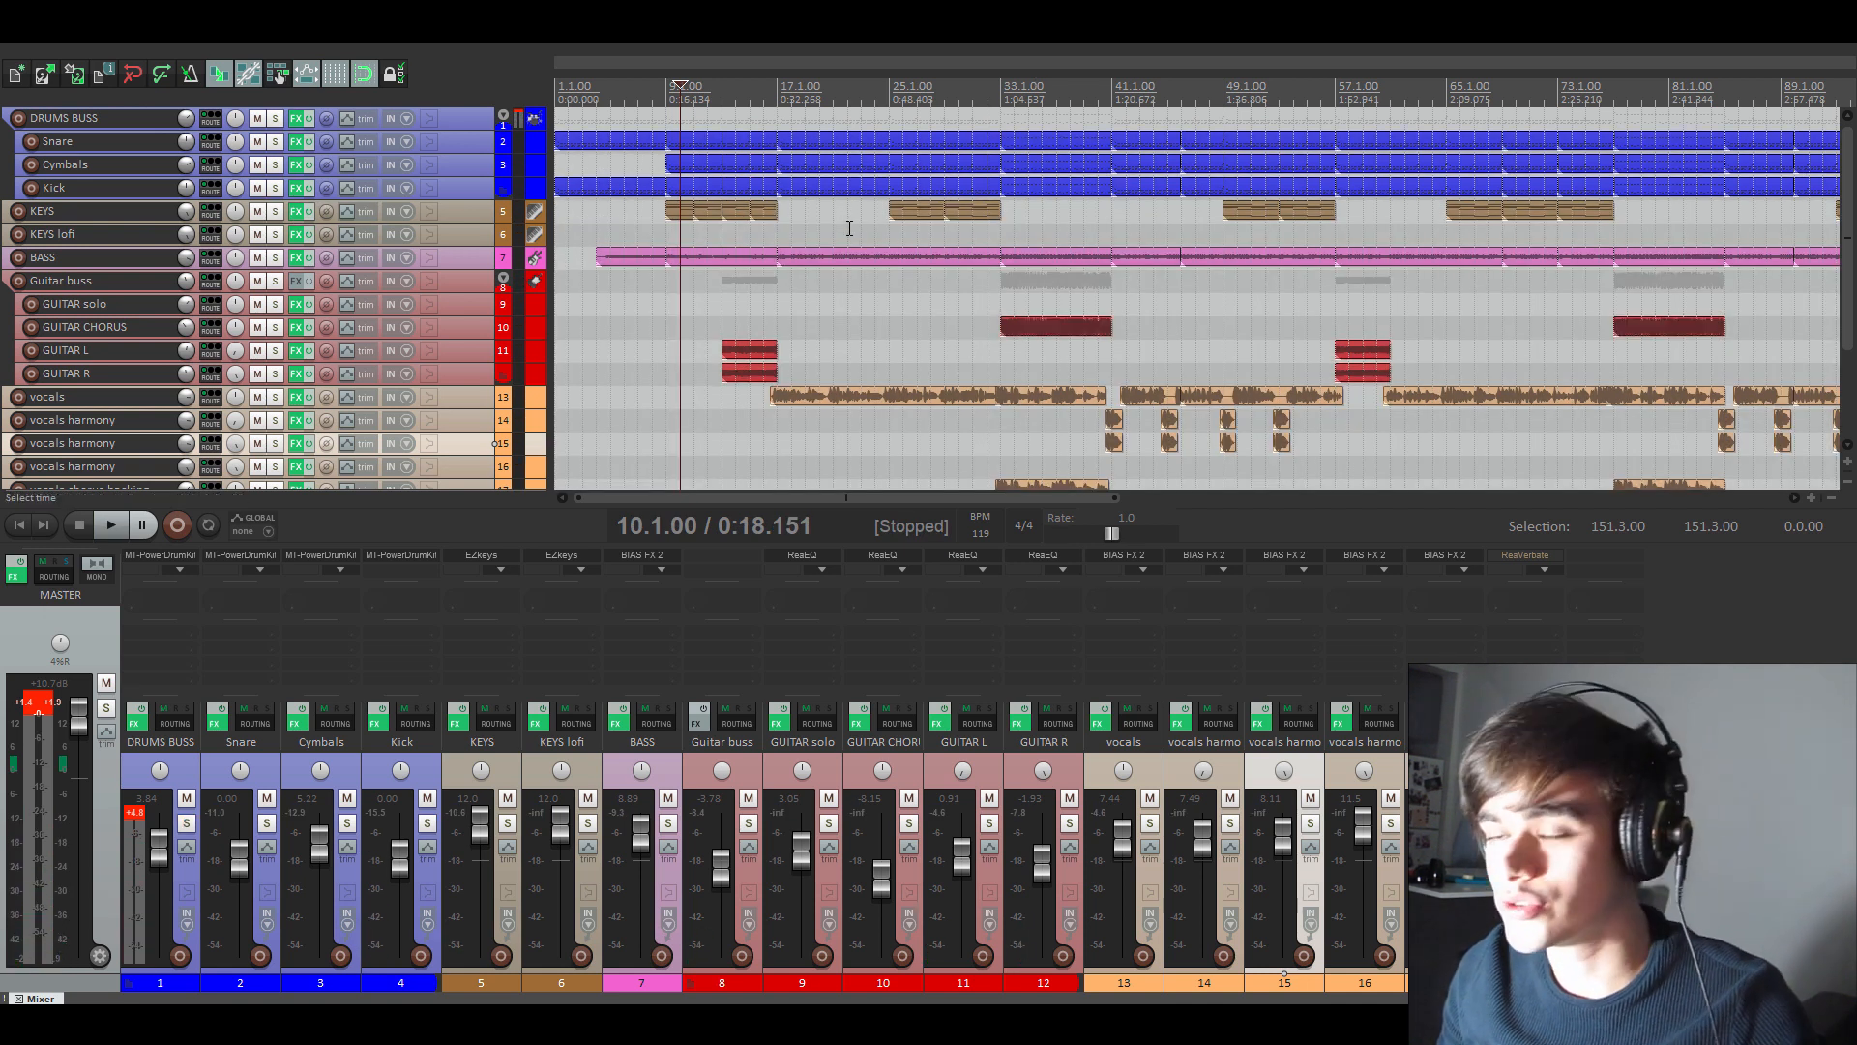
click(275, 211)
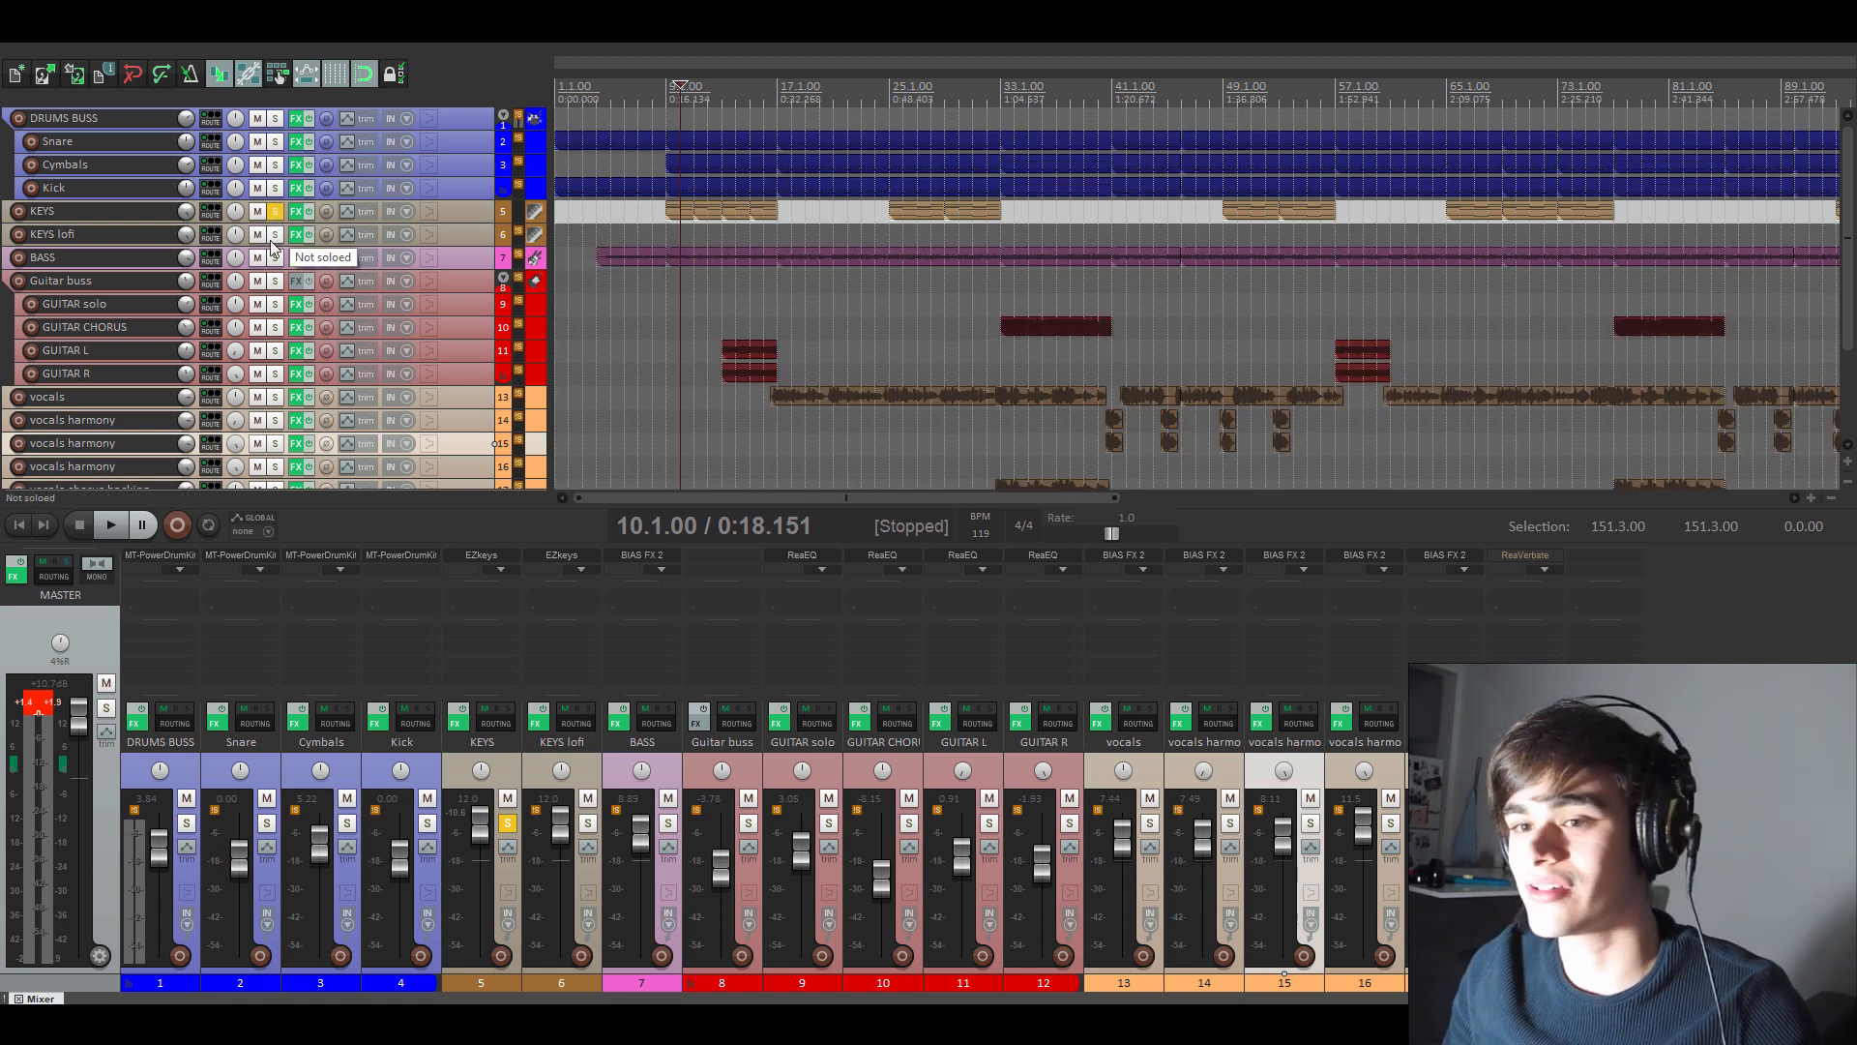
- Show EZkeys in the KEYS effects chain and try the D and B chords on the chord wheel of a song block near bar 16
click(296, 210)
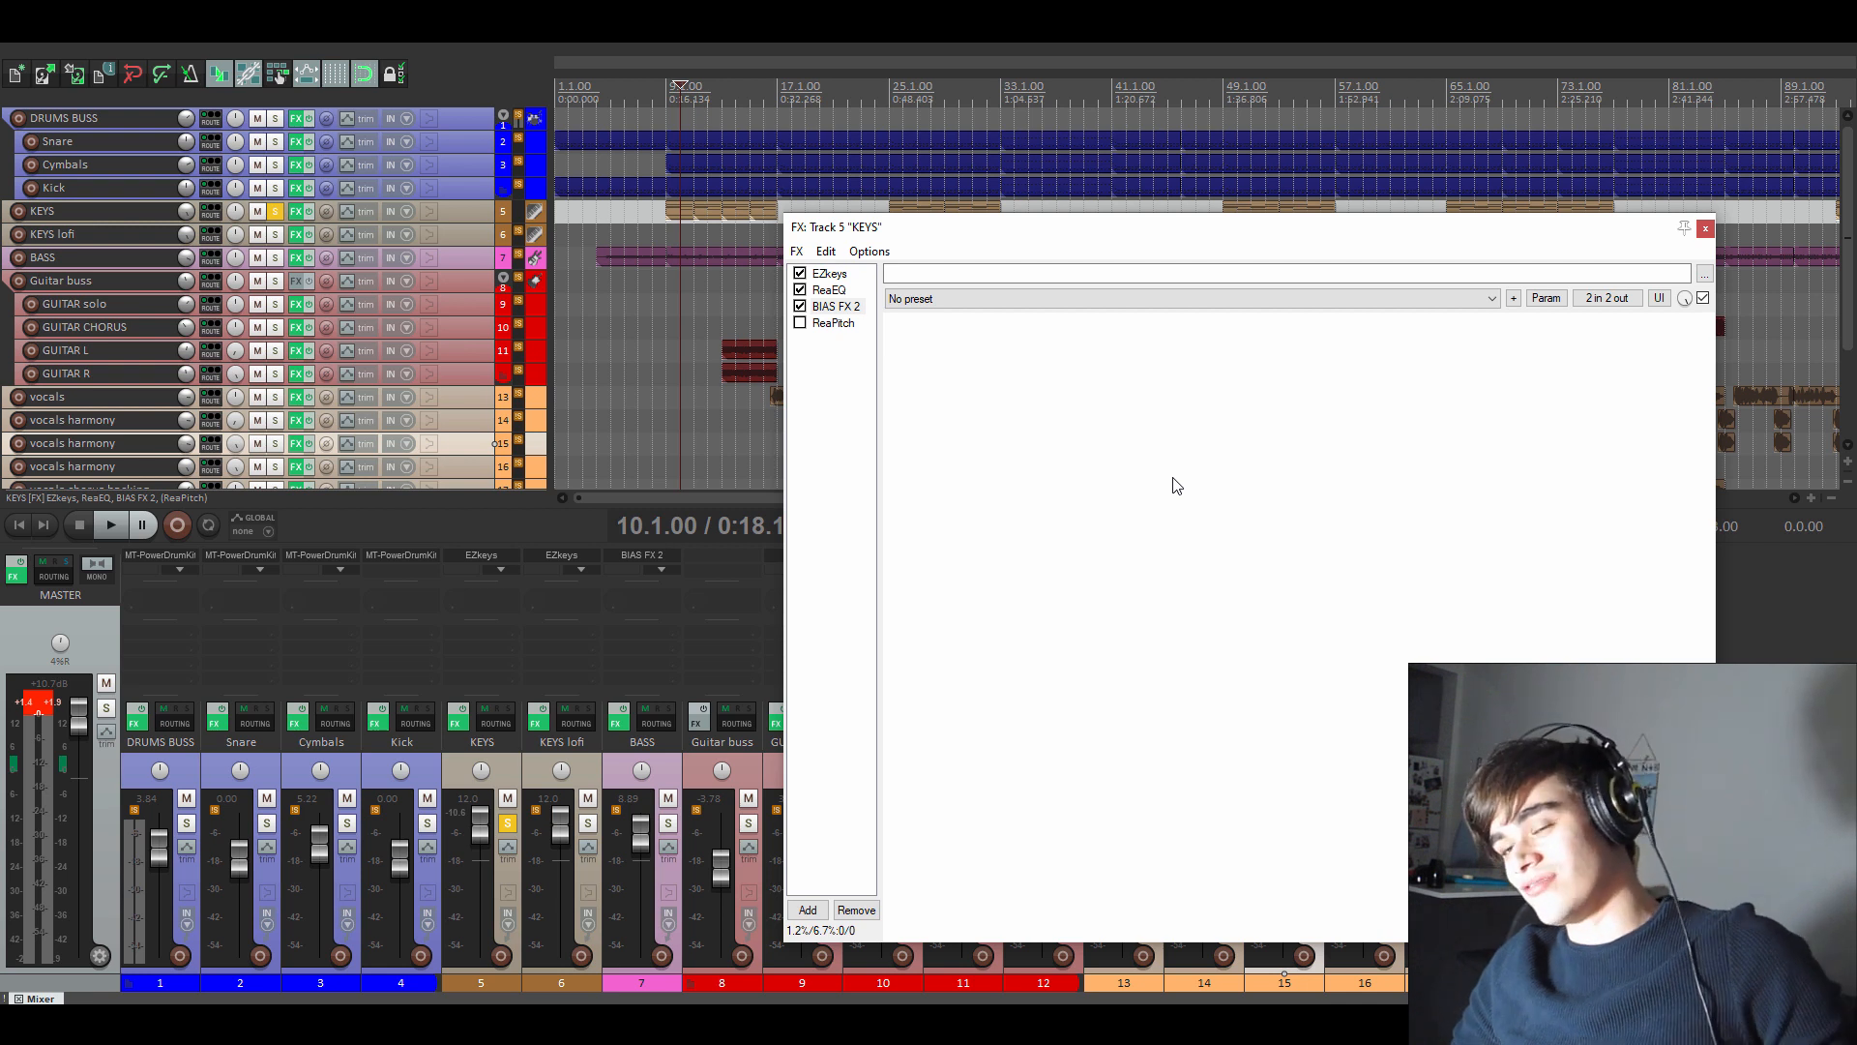
click(830, 274)
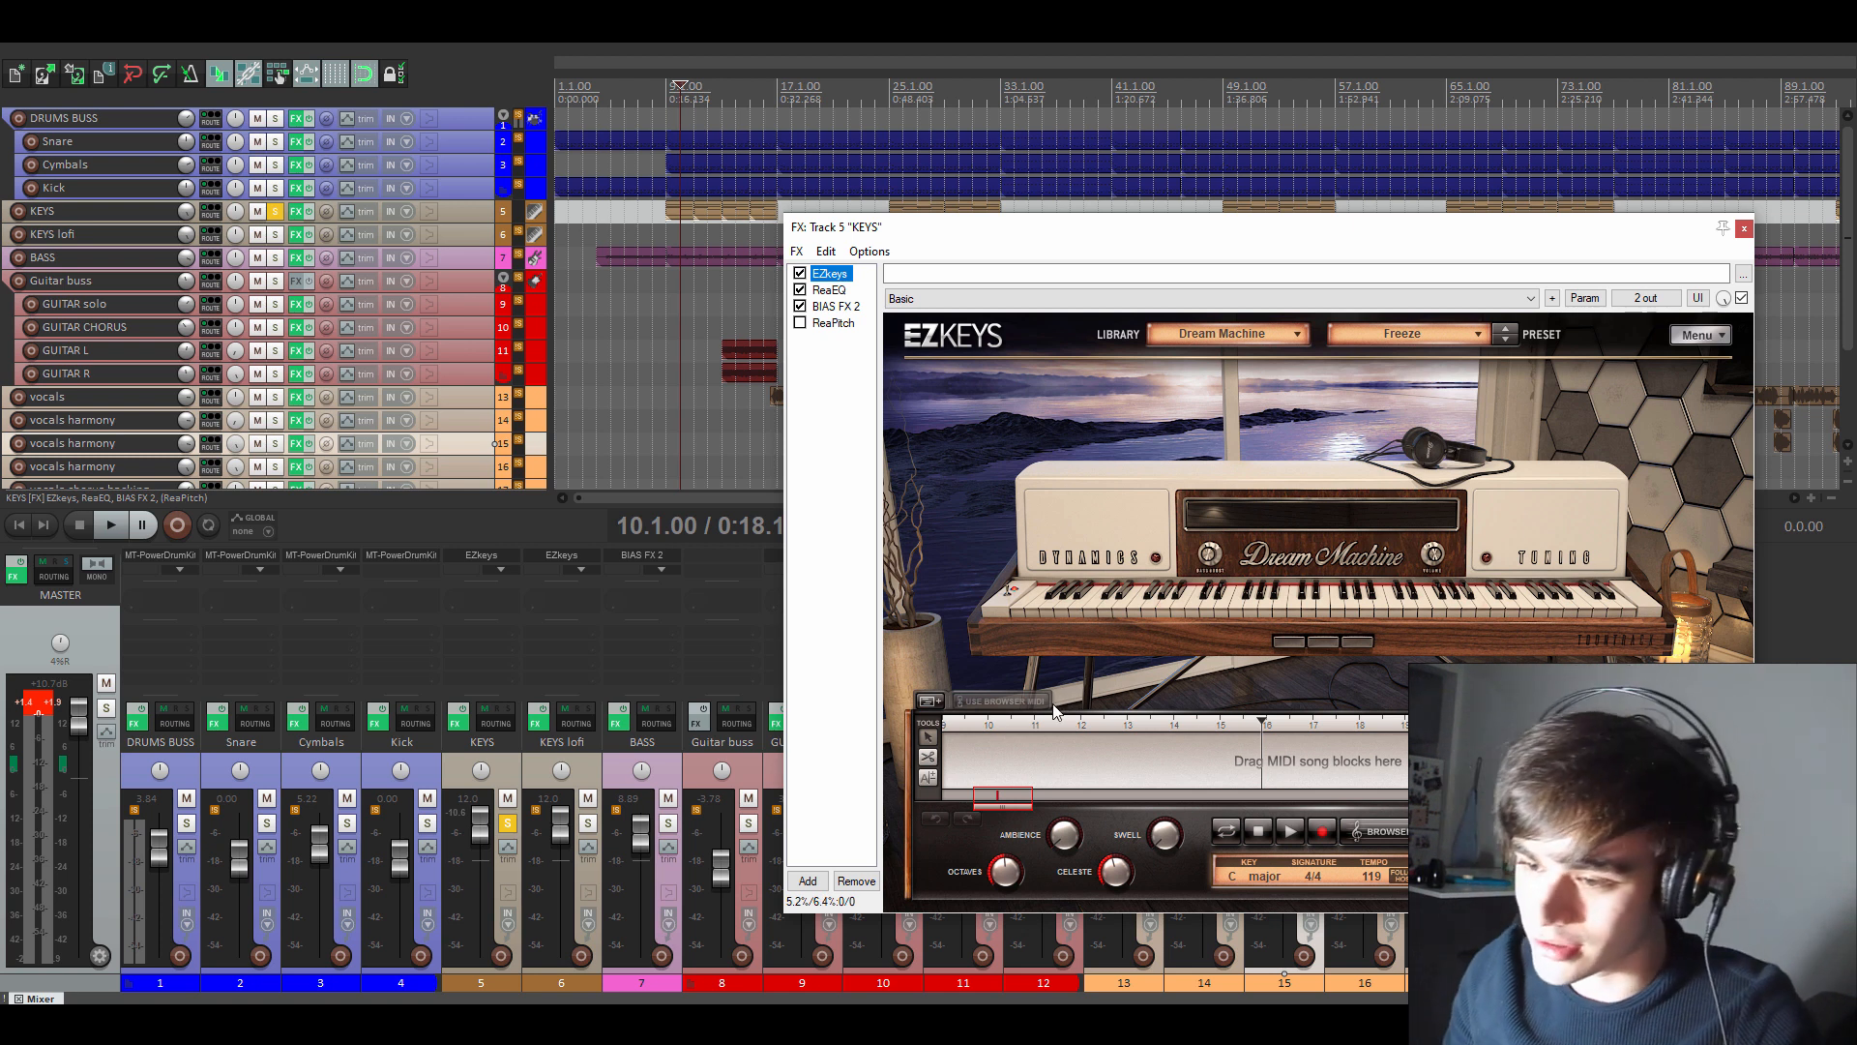
click(934, 707)
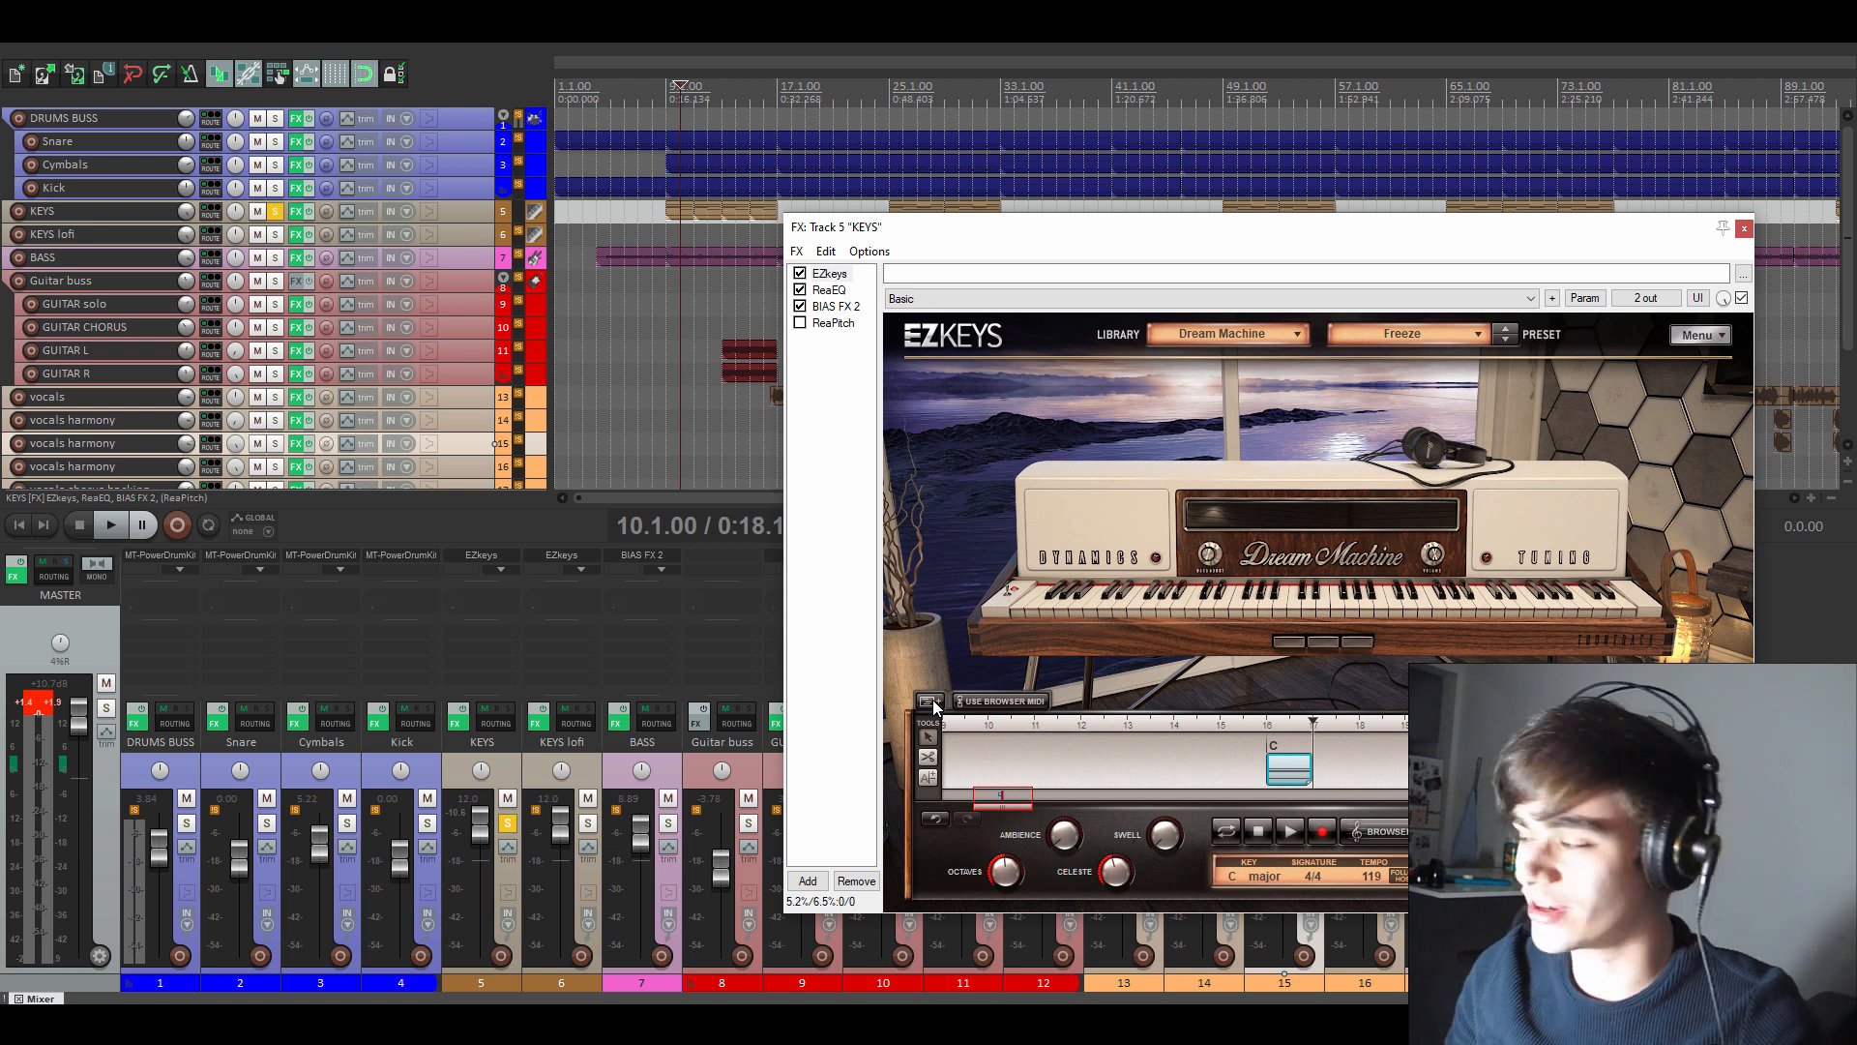
click(1272, 751)
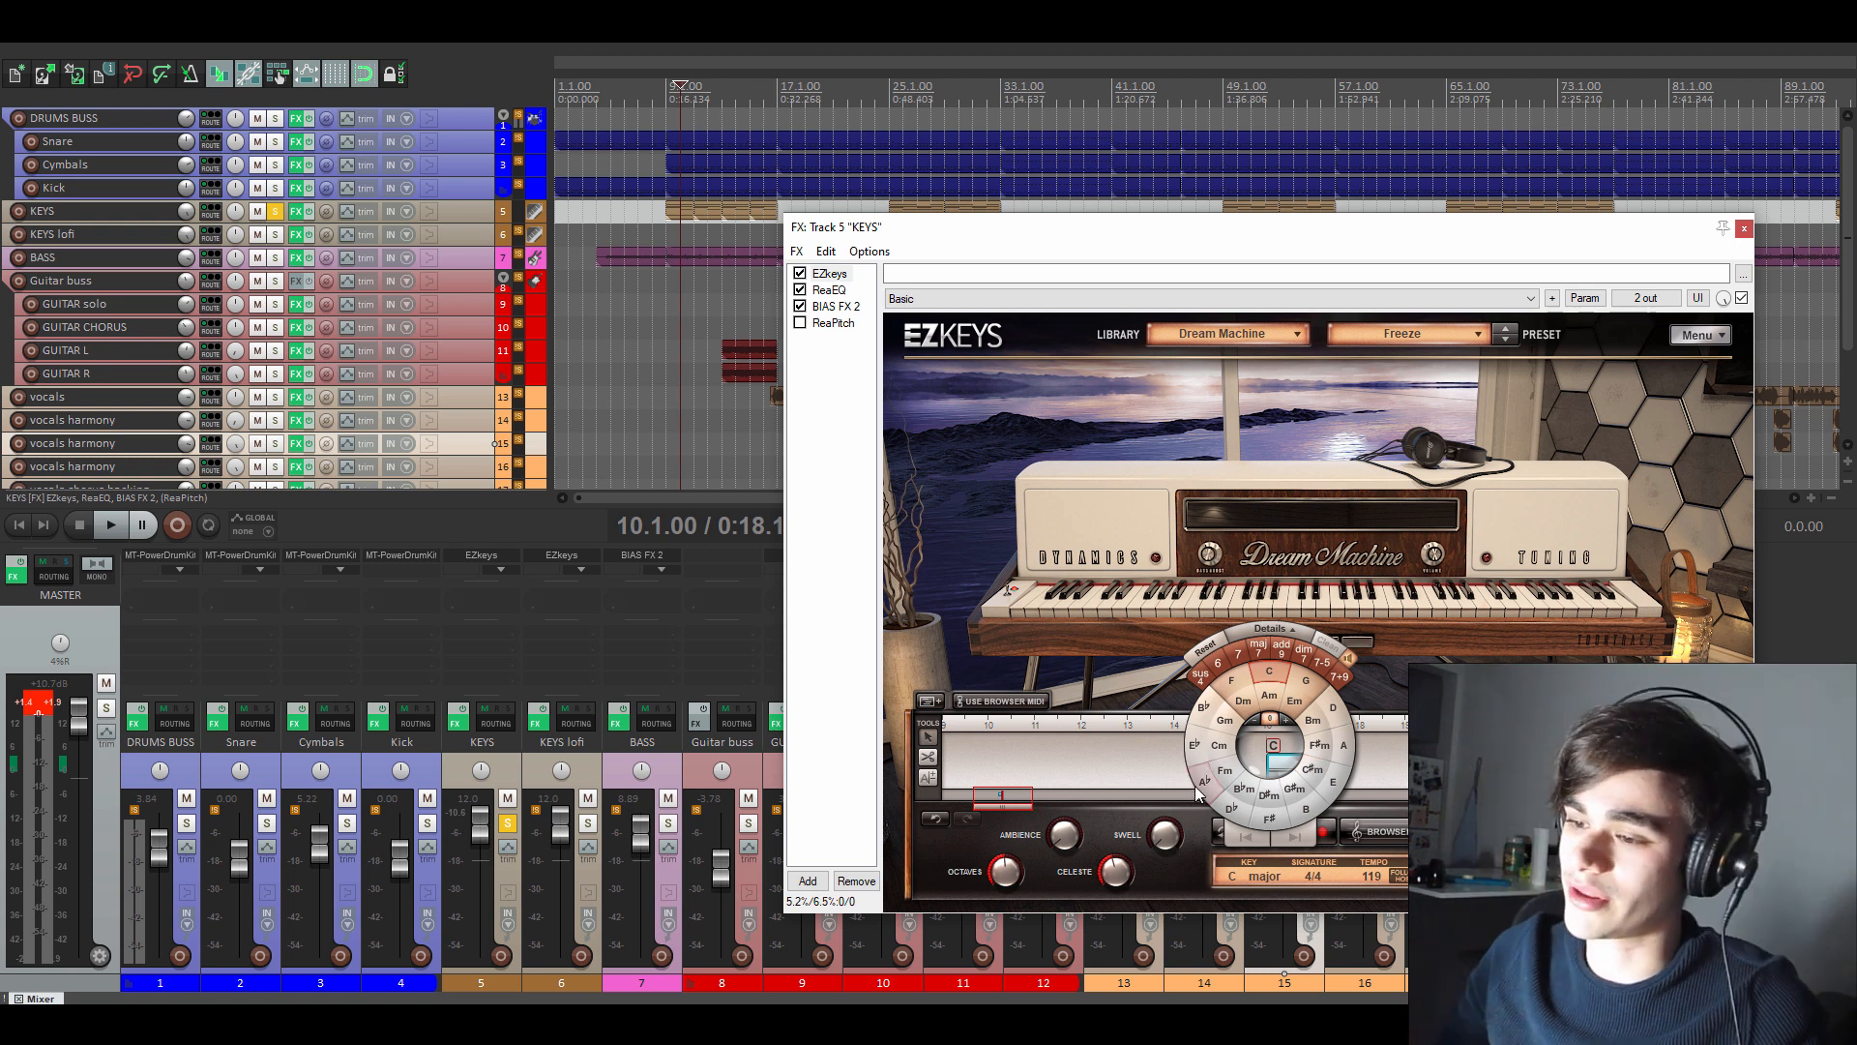
click(1335, 716)
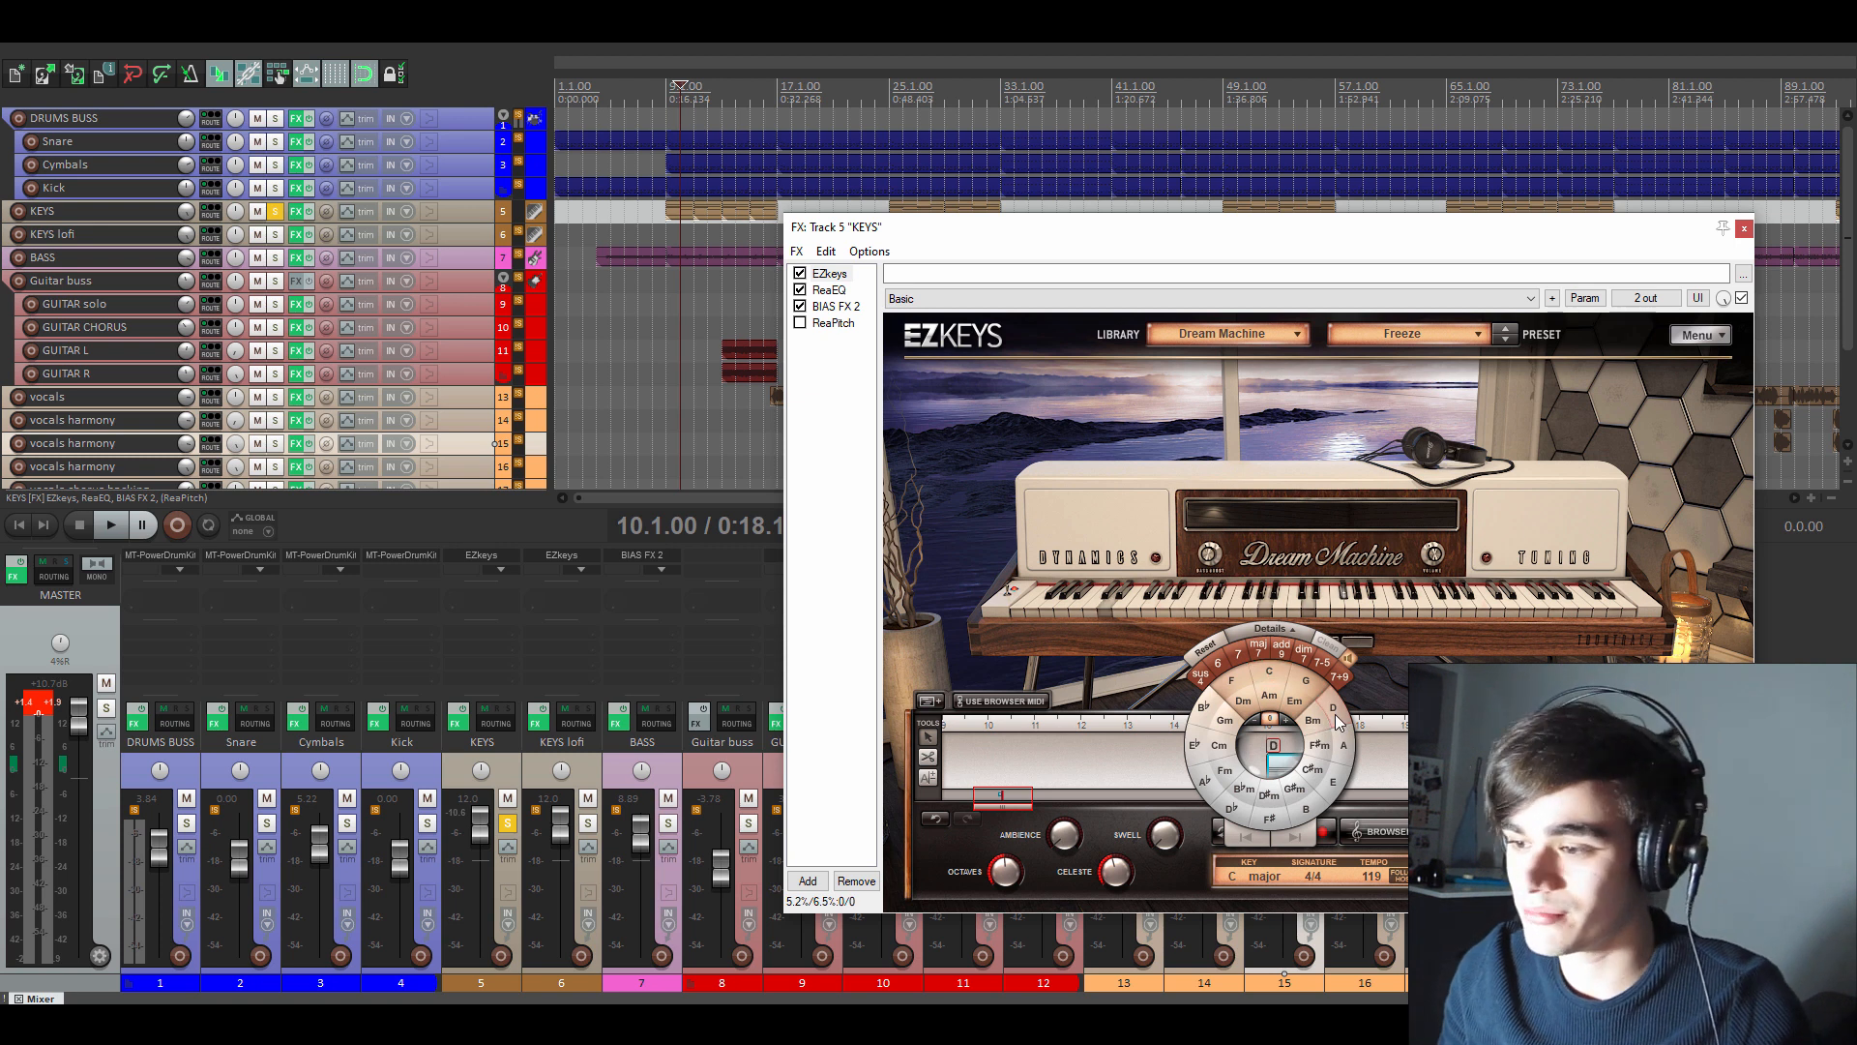
click(1306, 812)
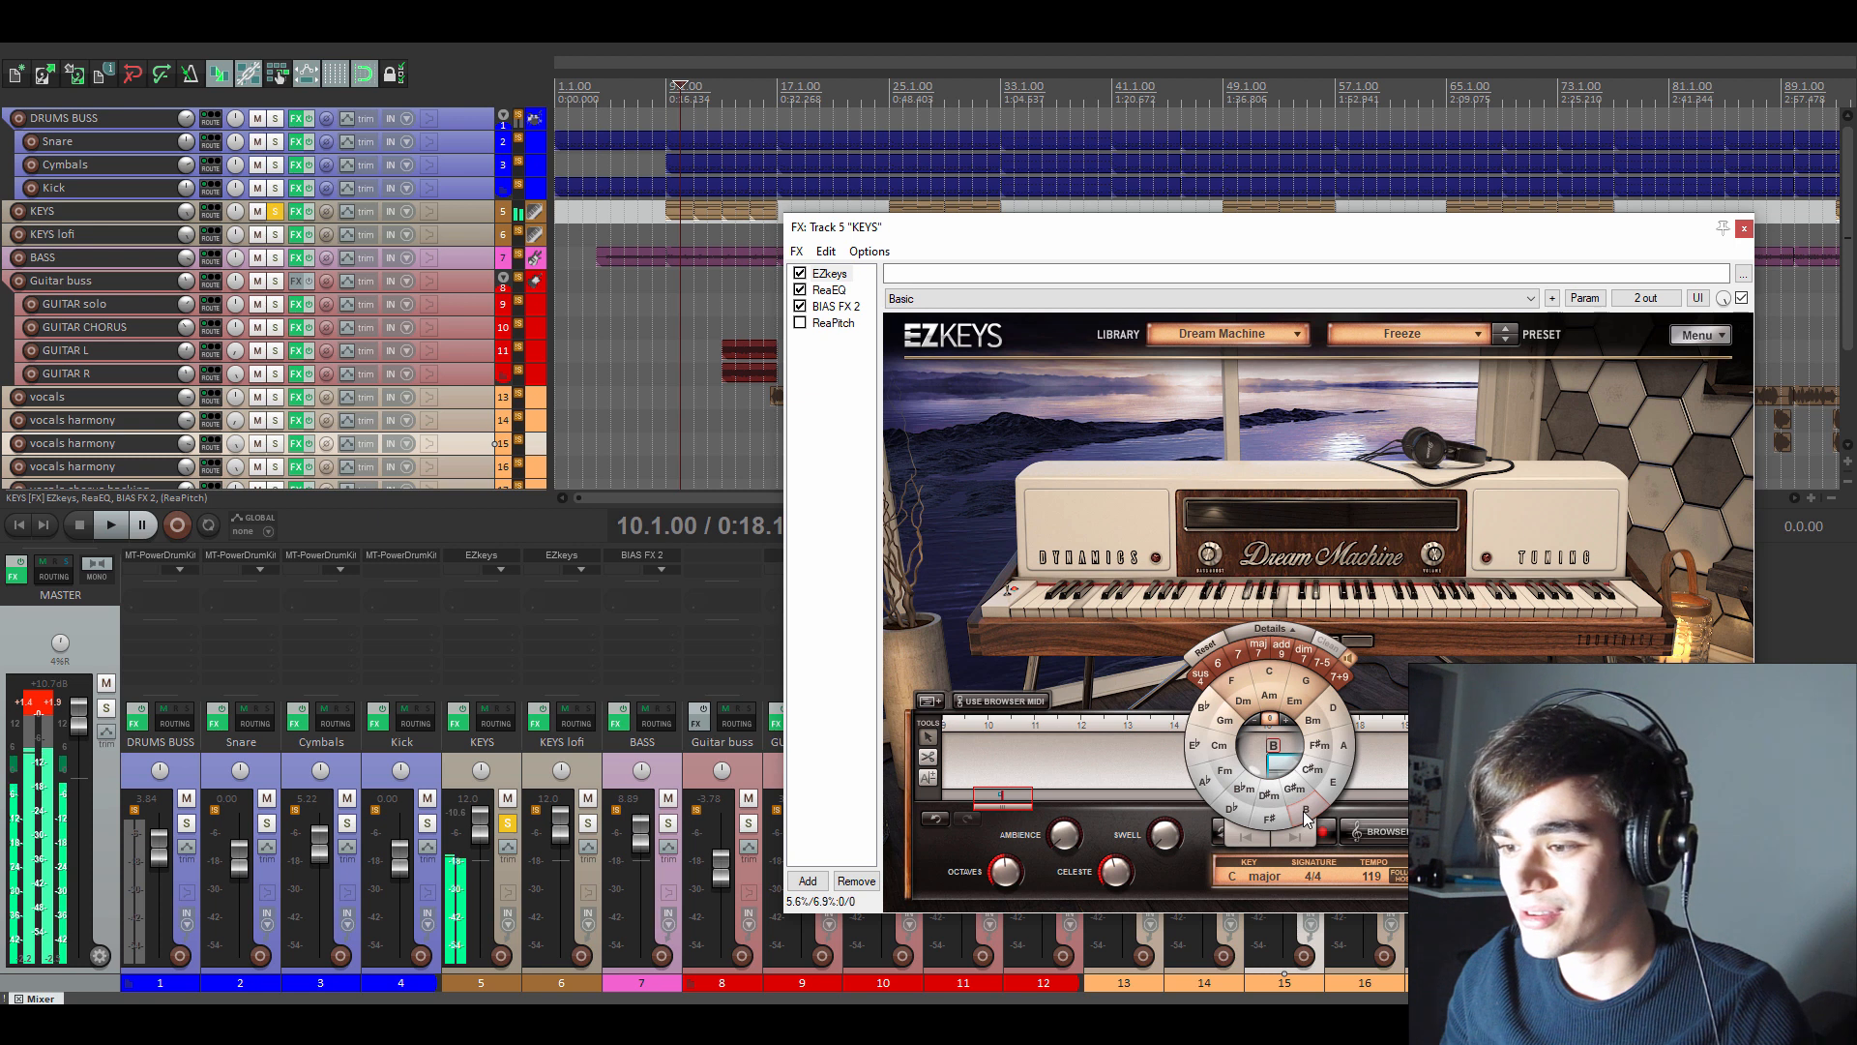
mouse_move(1306, 817)
mouse_down()
mouse_move(1334, 780)
mouse_move(1296, 783)
mouse_up()
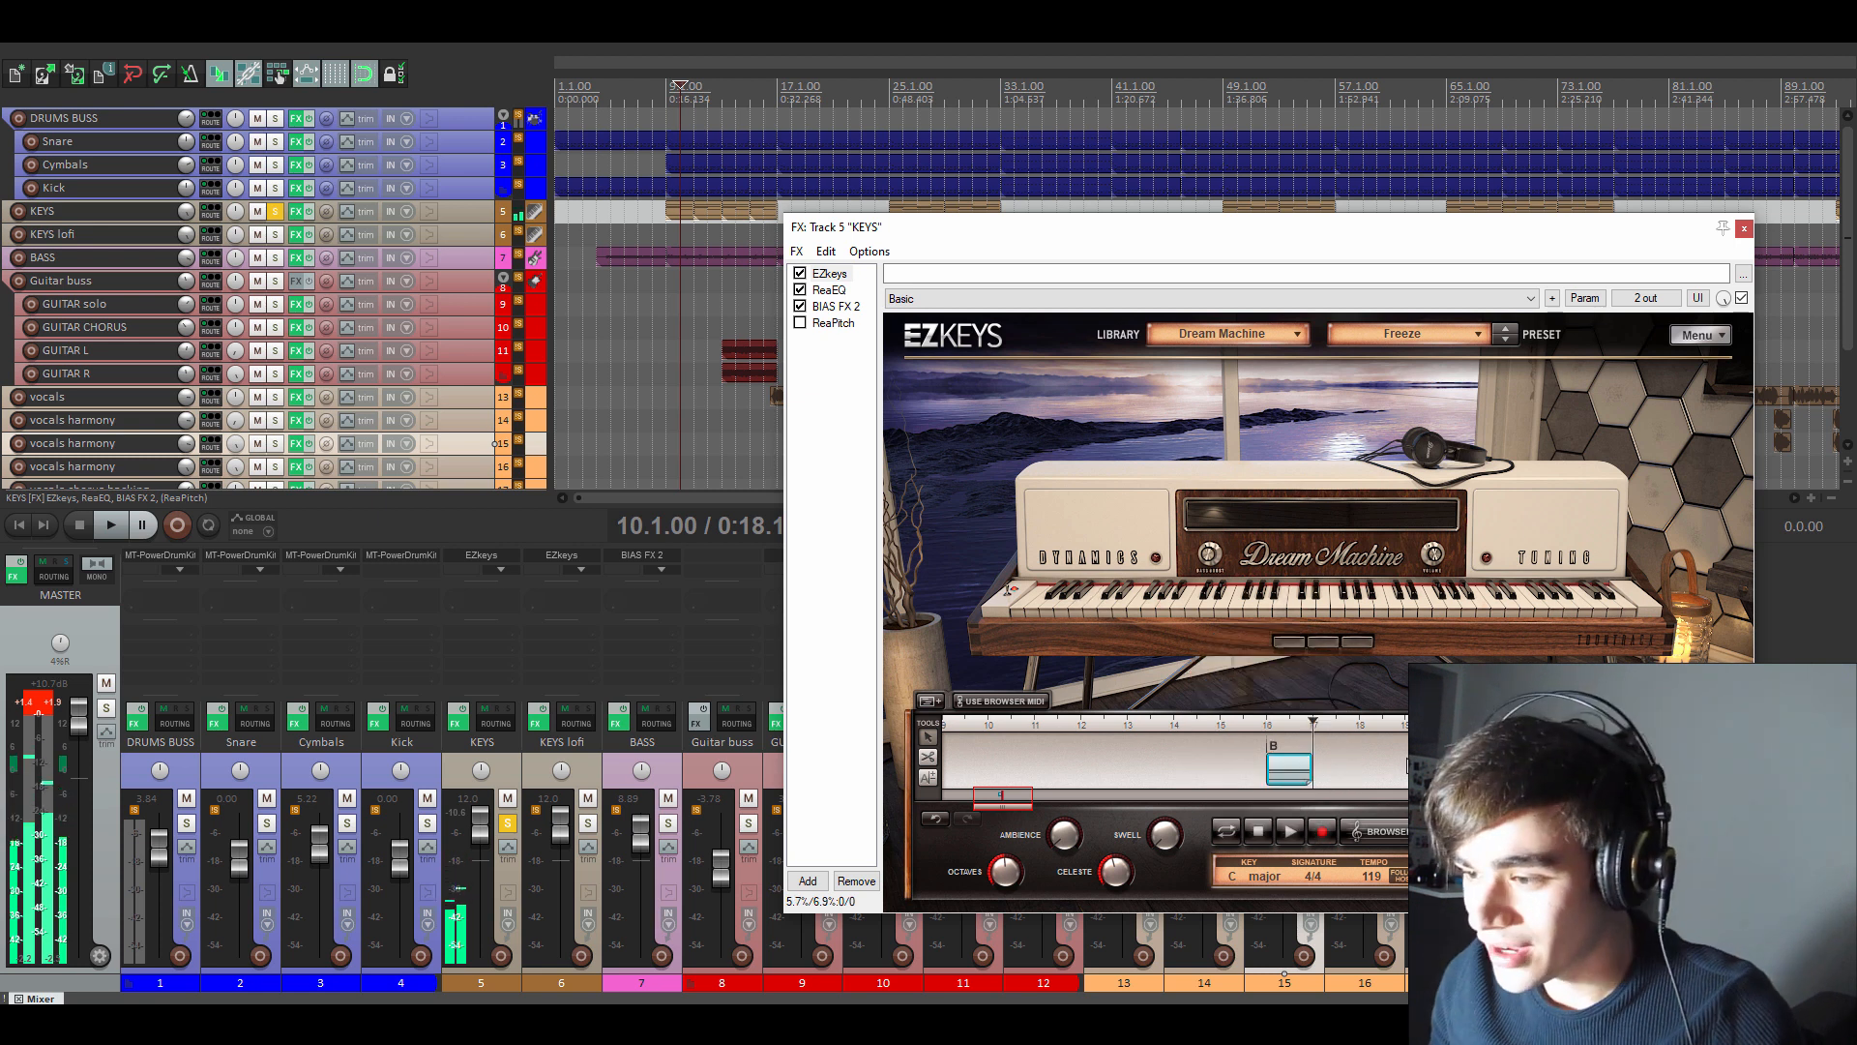
right_click(1296, 783)
click(1356, 630)
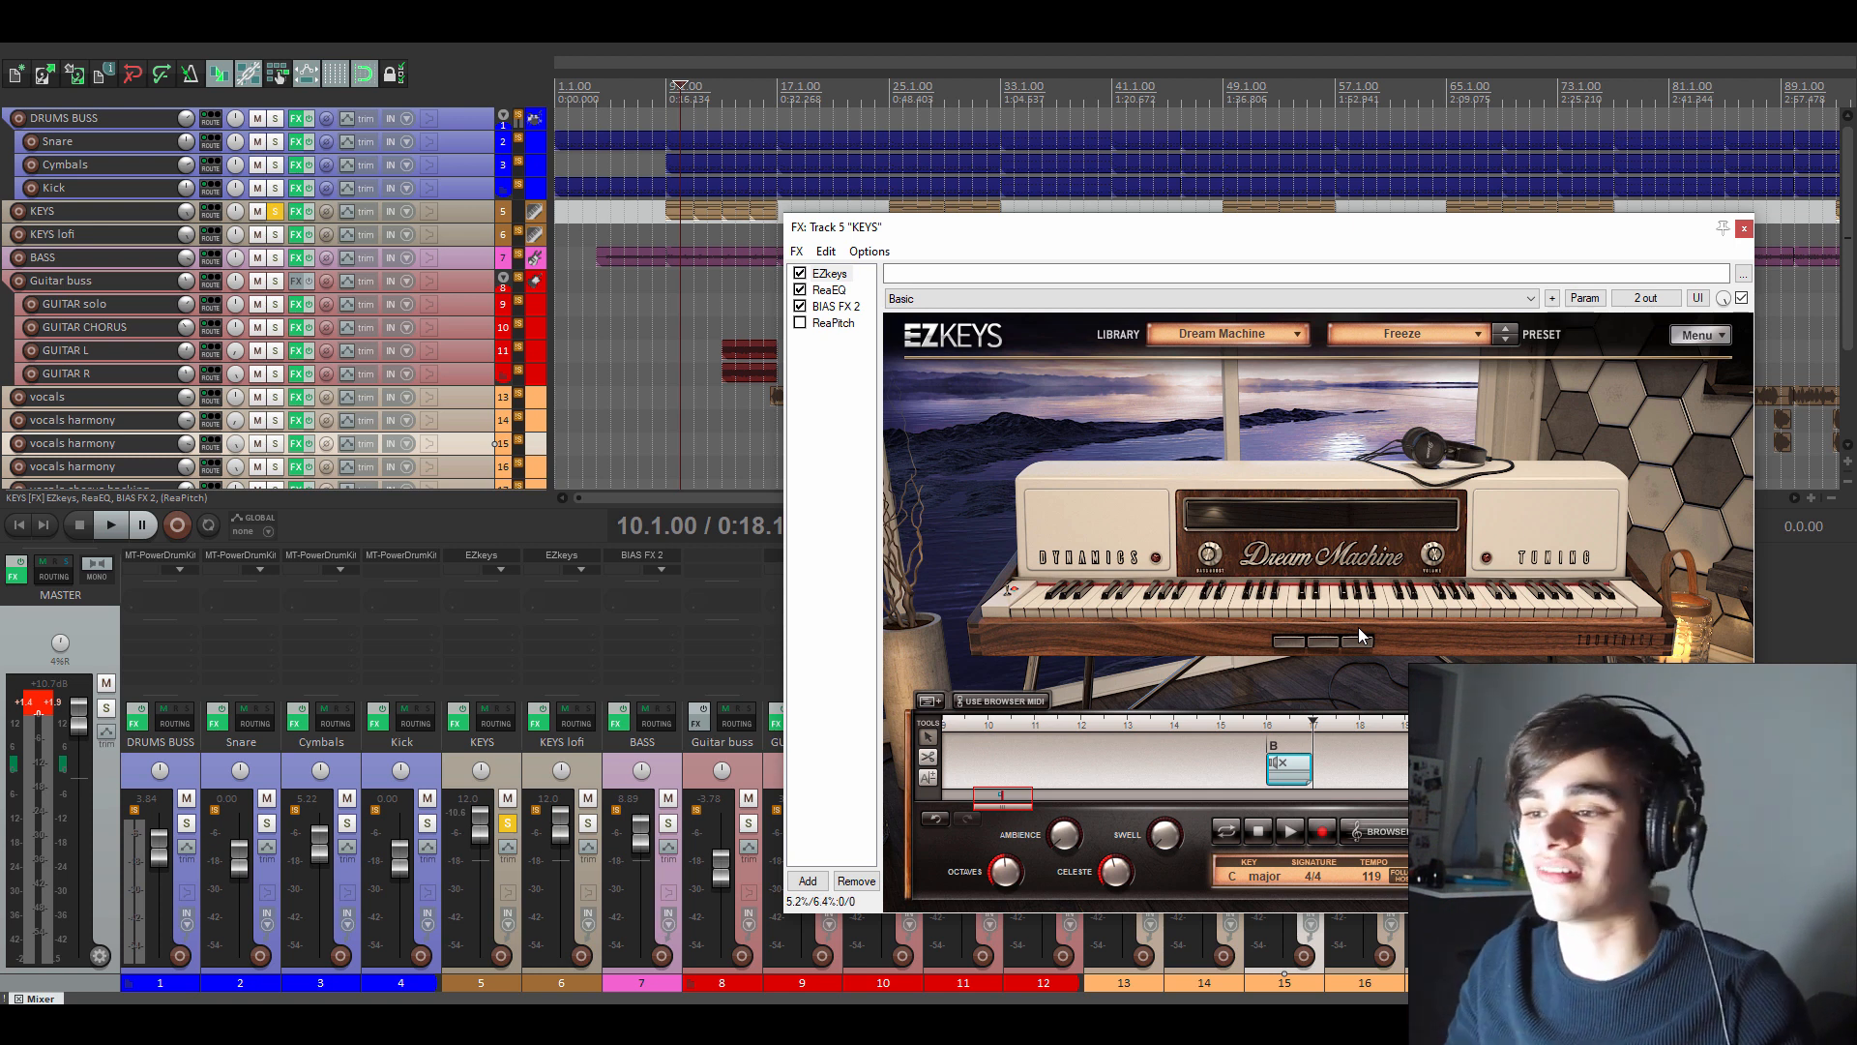
- Play the soloed KEYS track from bar 9, then stop playback
click(666, 87)
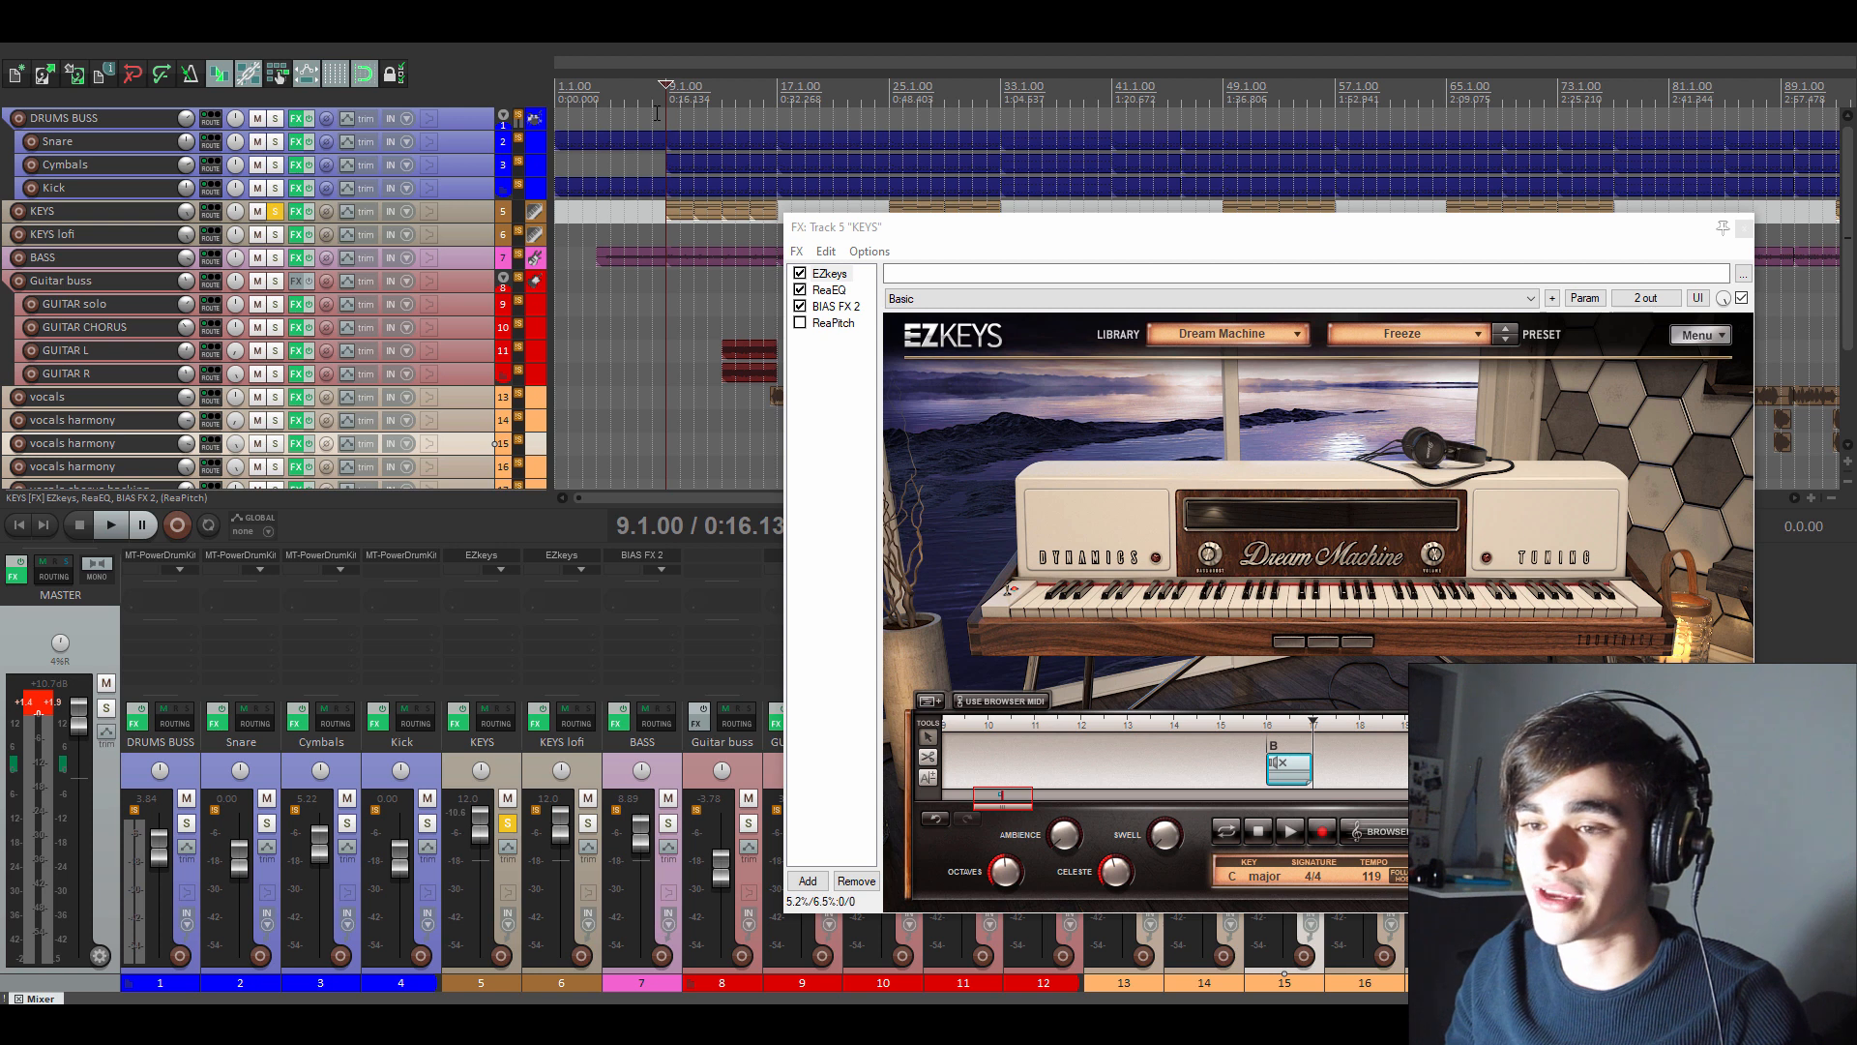
key(space)
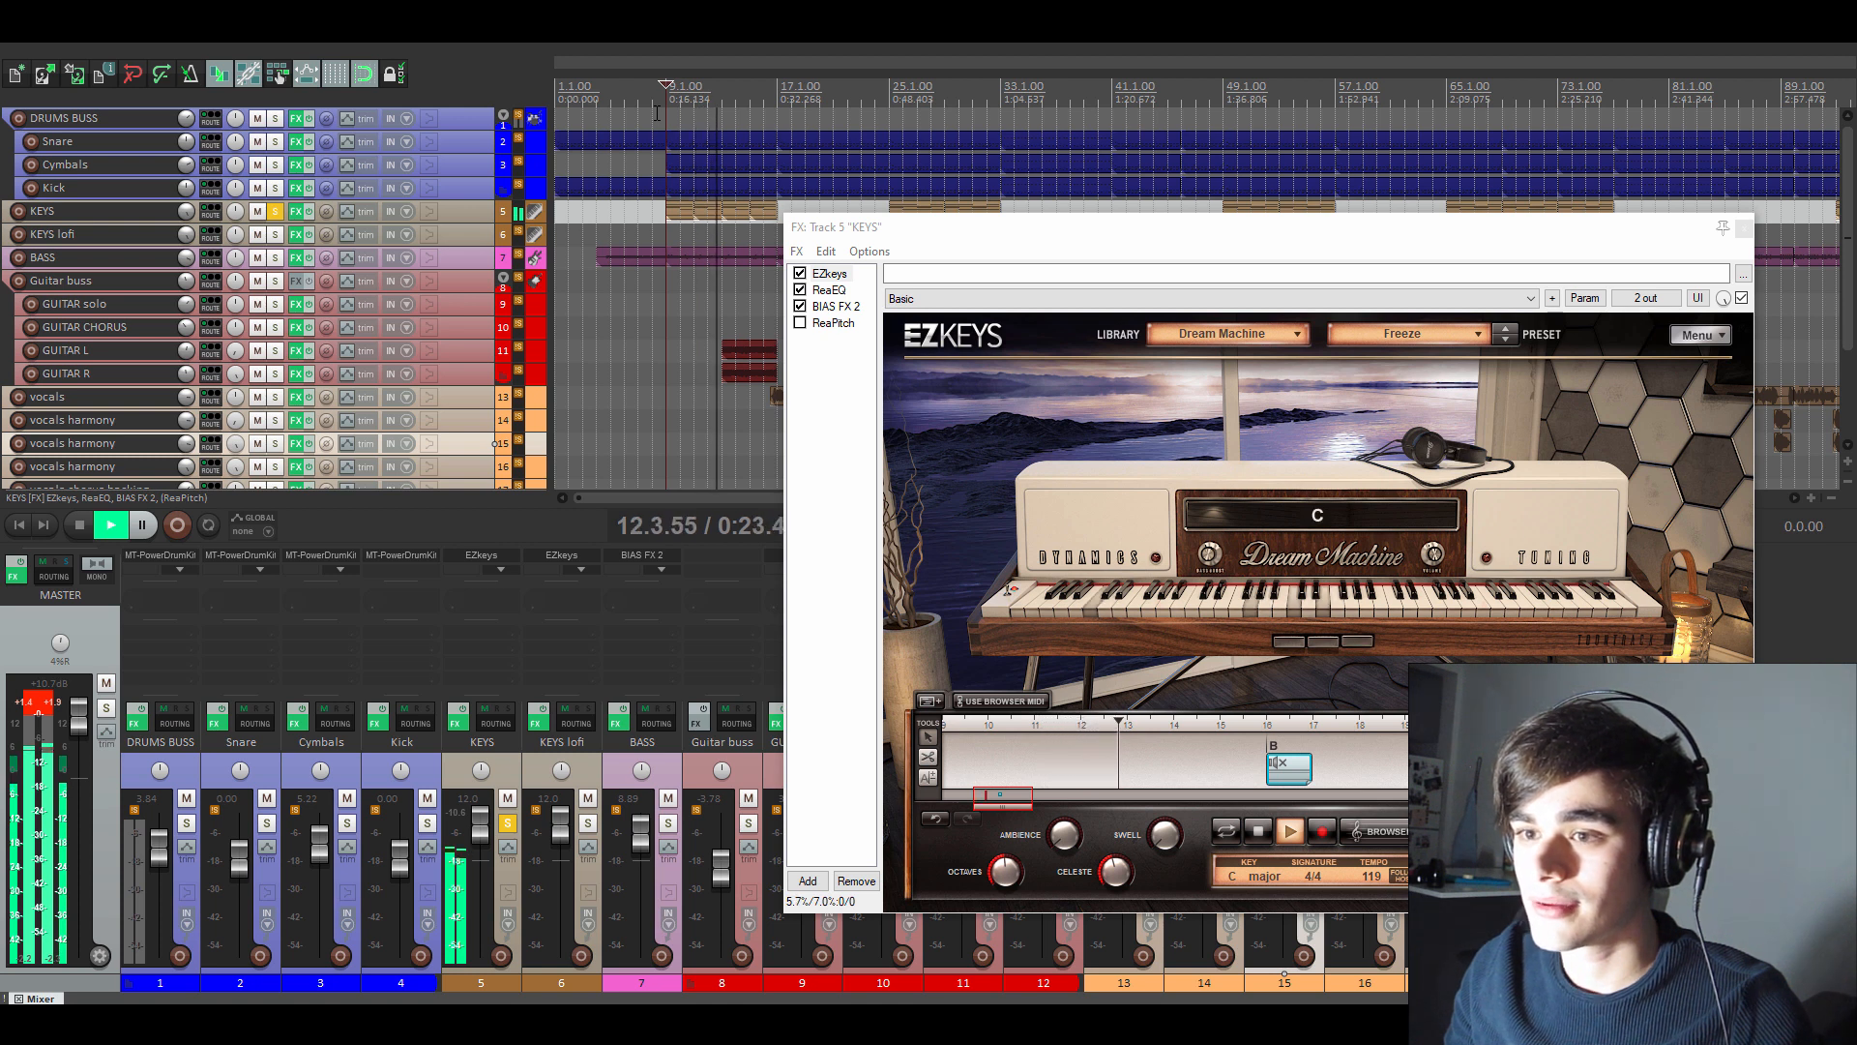
key(space)
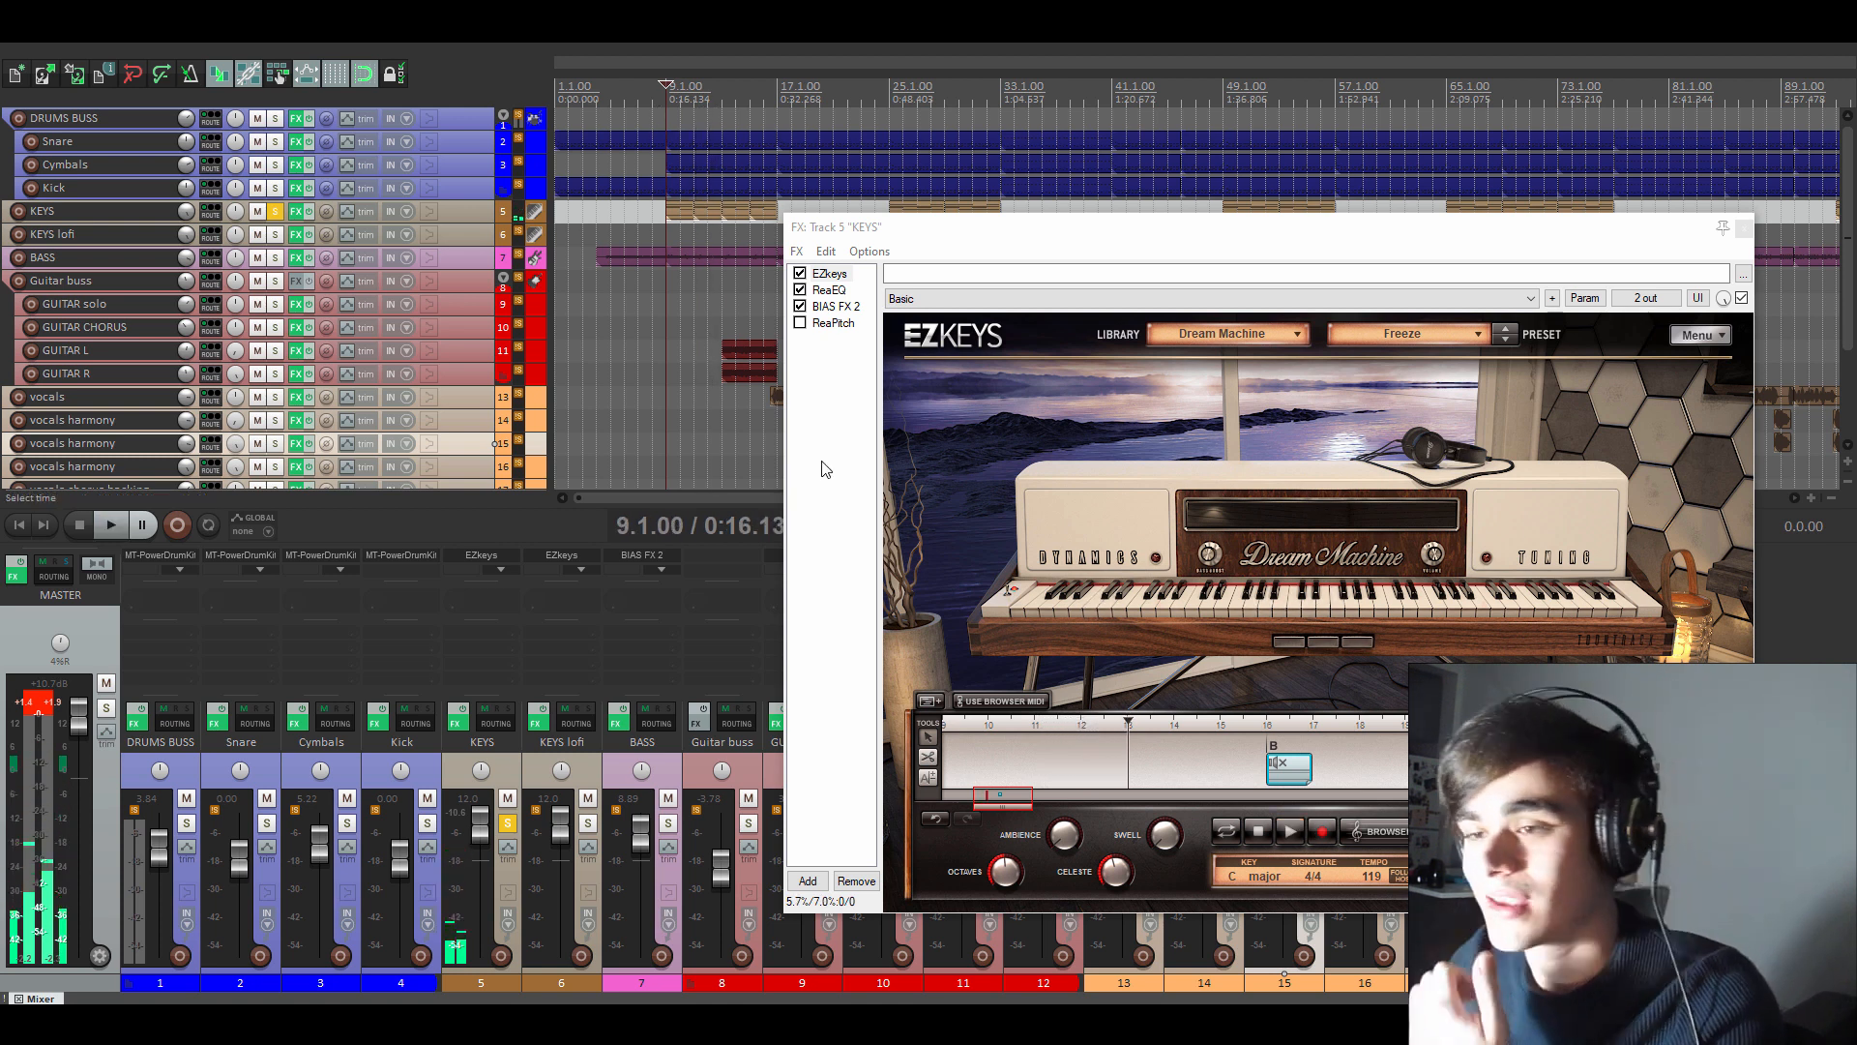
- Examine the KEYS track's ReaEQ curve and compare the sound with ReaEQ bypassed and re-enabled
click(828, 290)
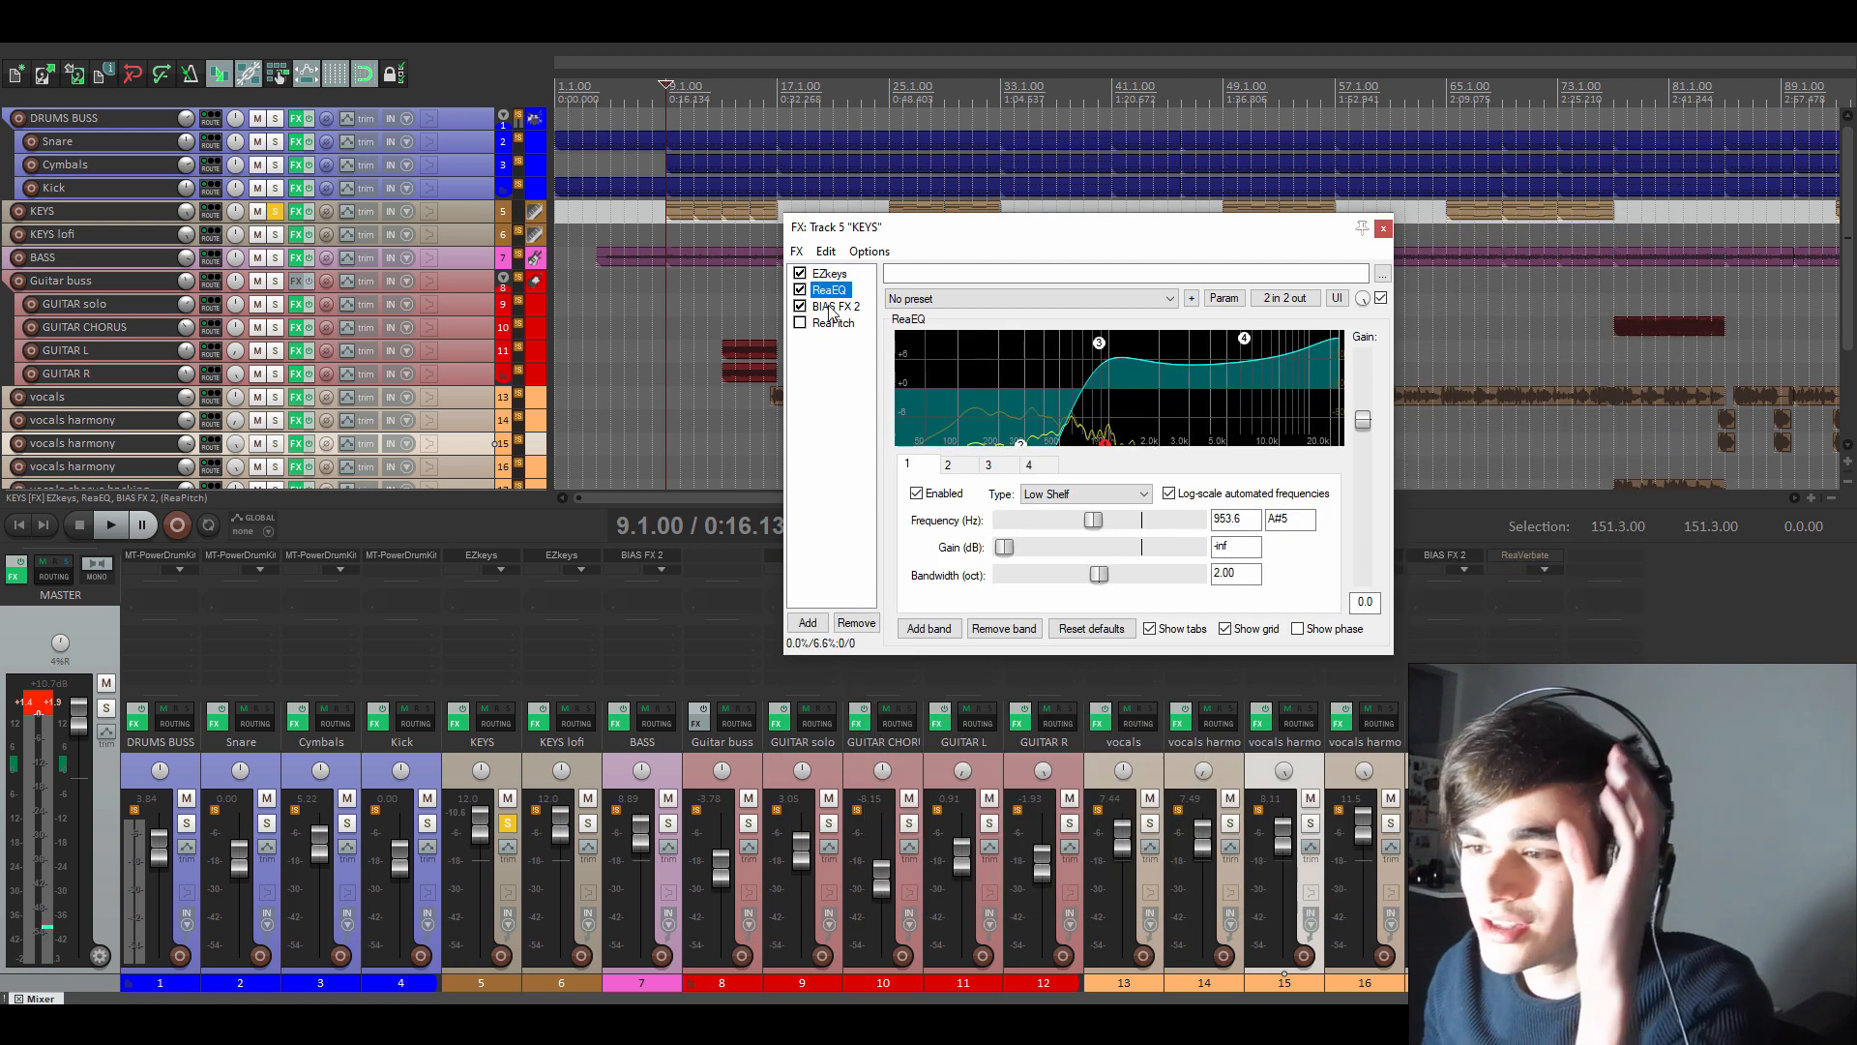
click(841, 275)
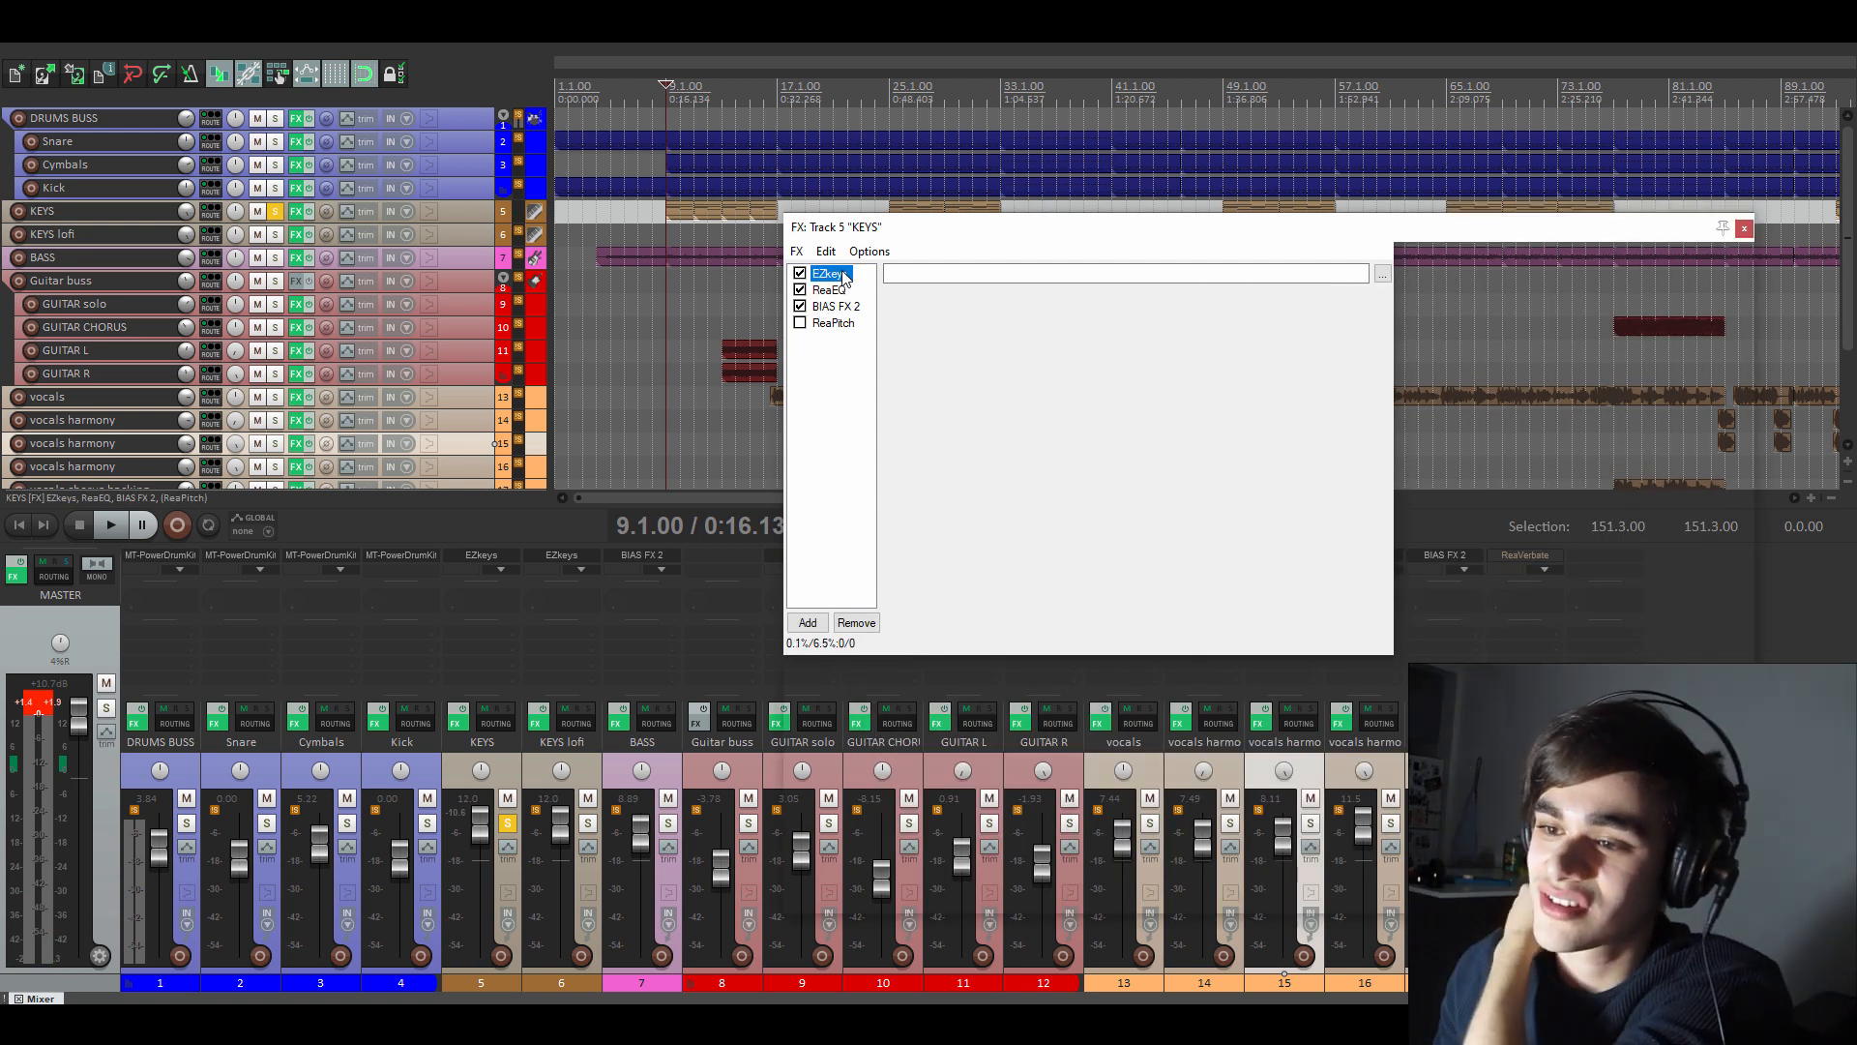
click(830, 290)
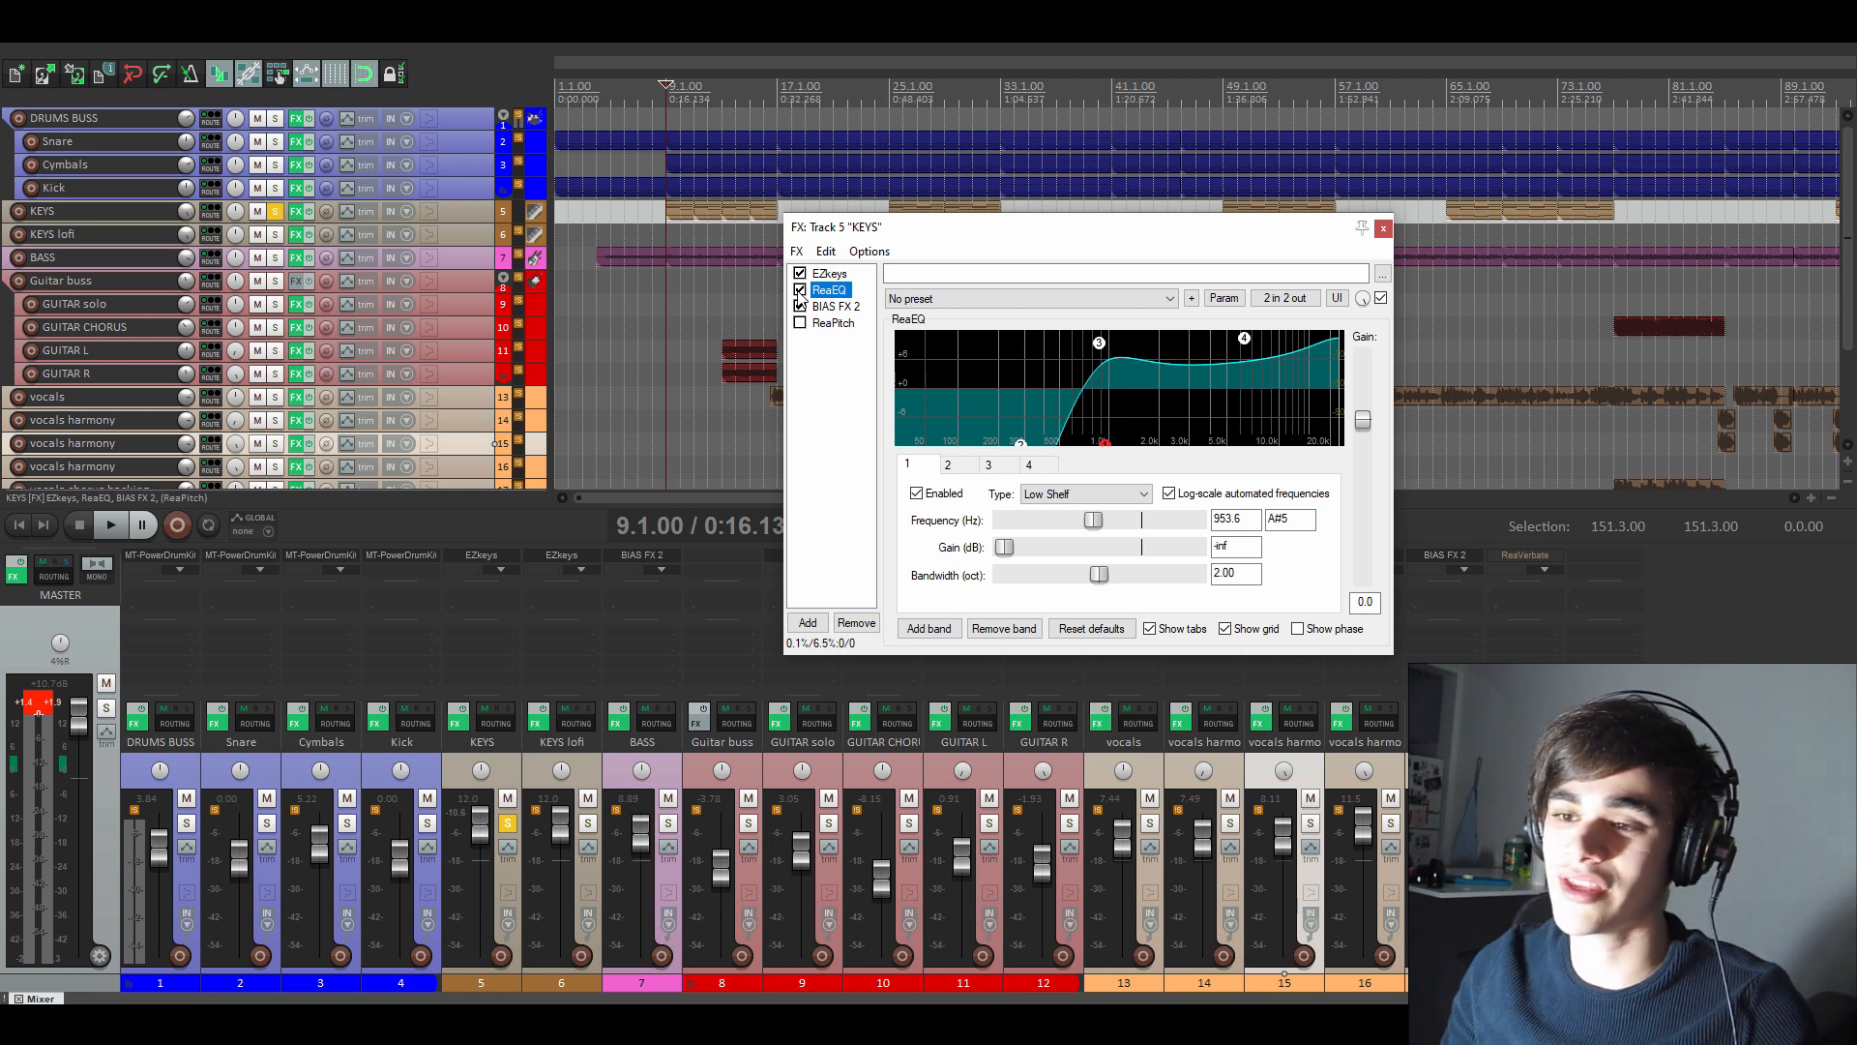
click(800, 291)
key(space)
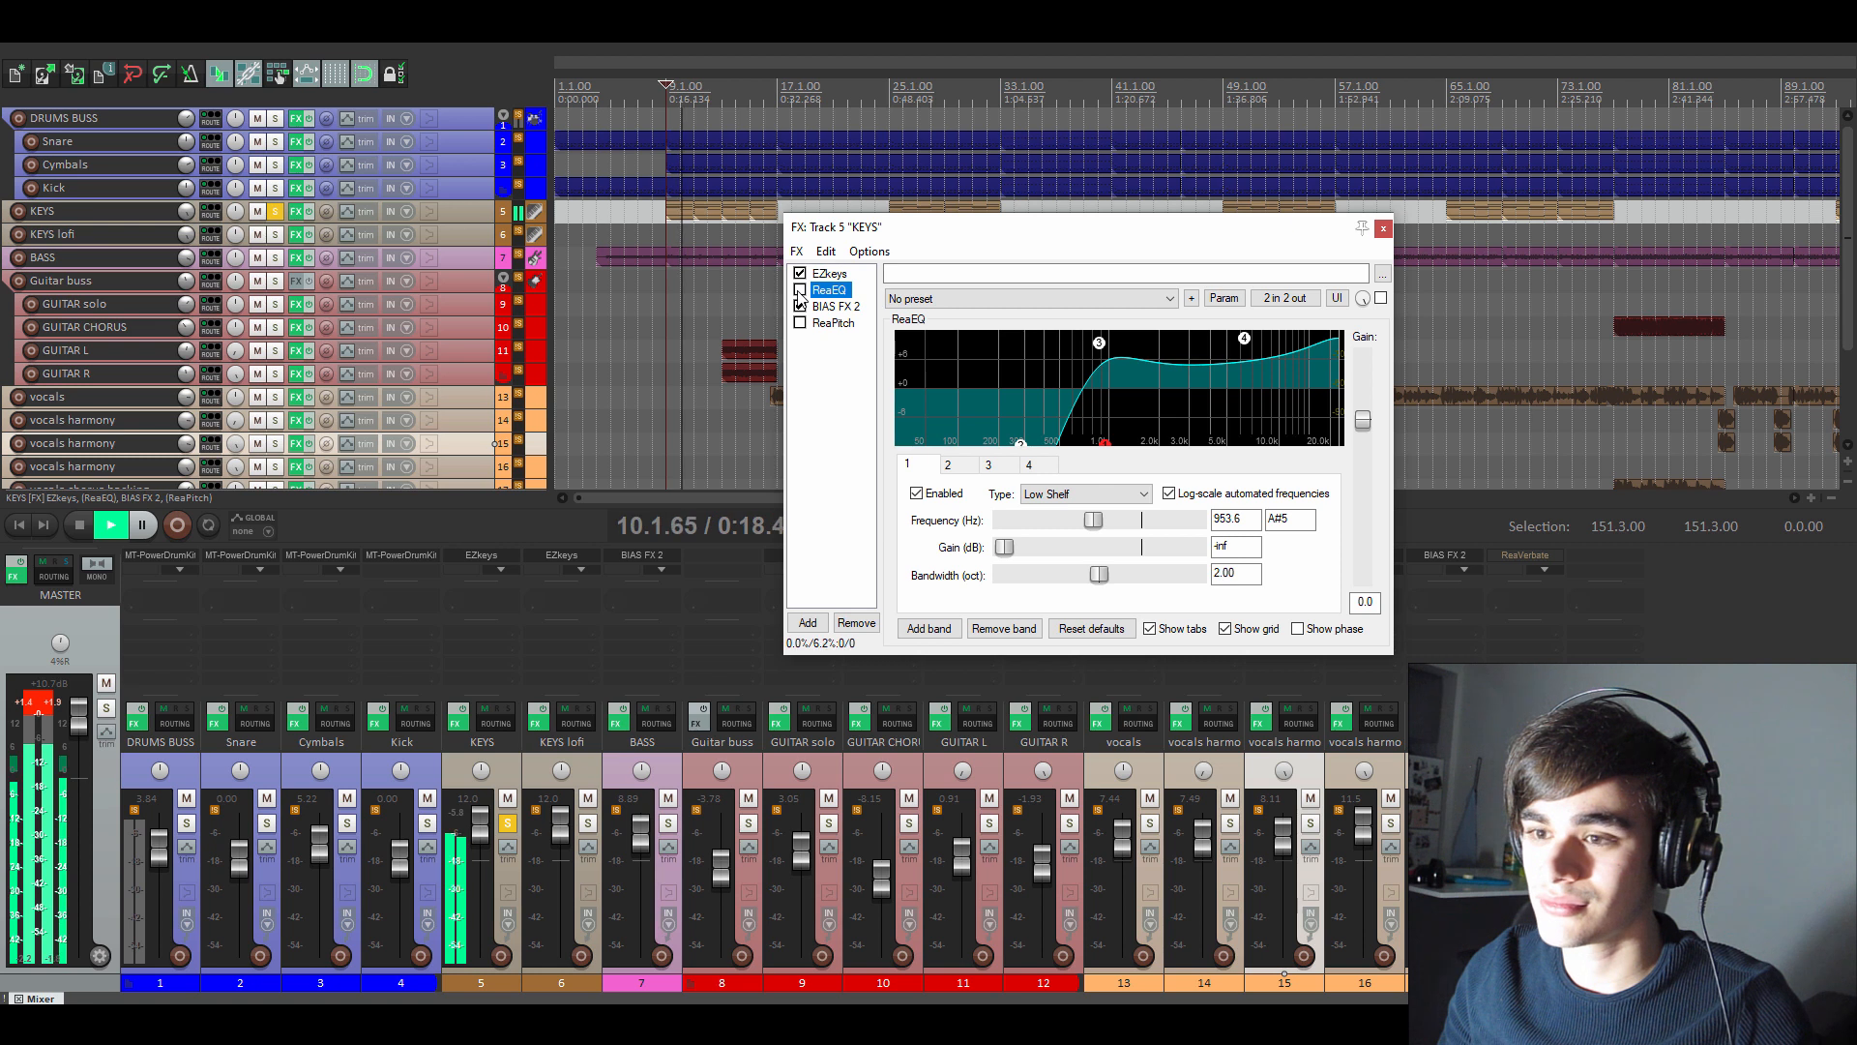
click(800, 292)
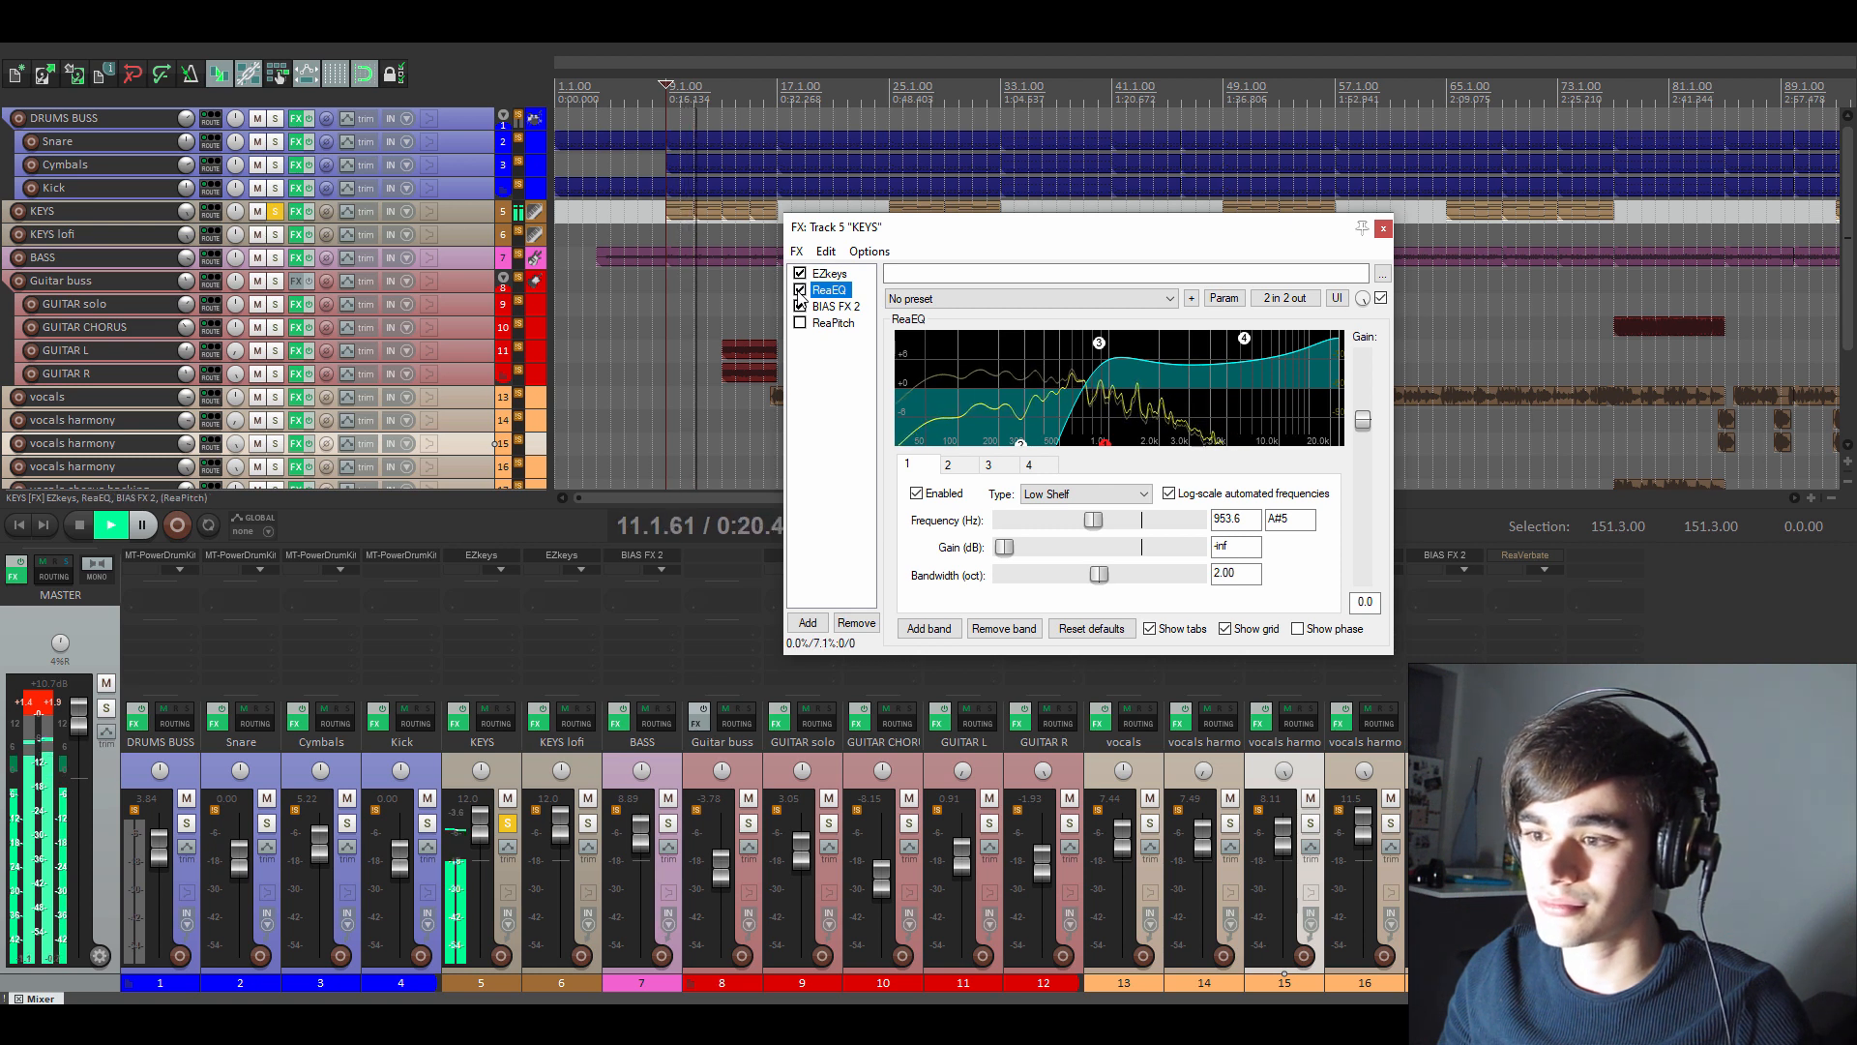
key(space)
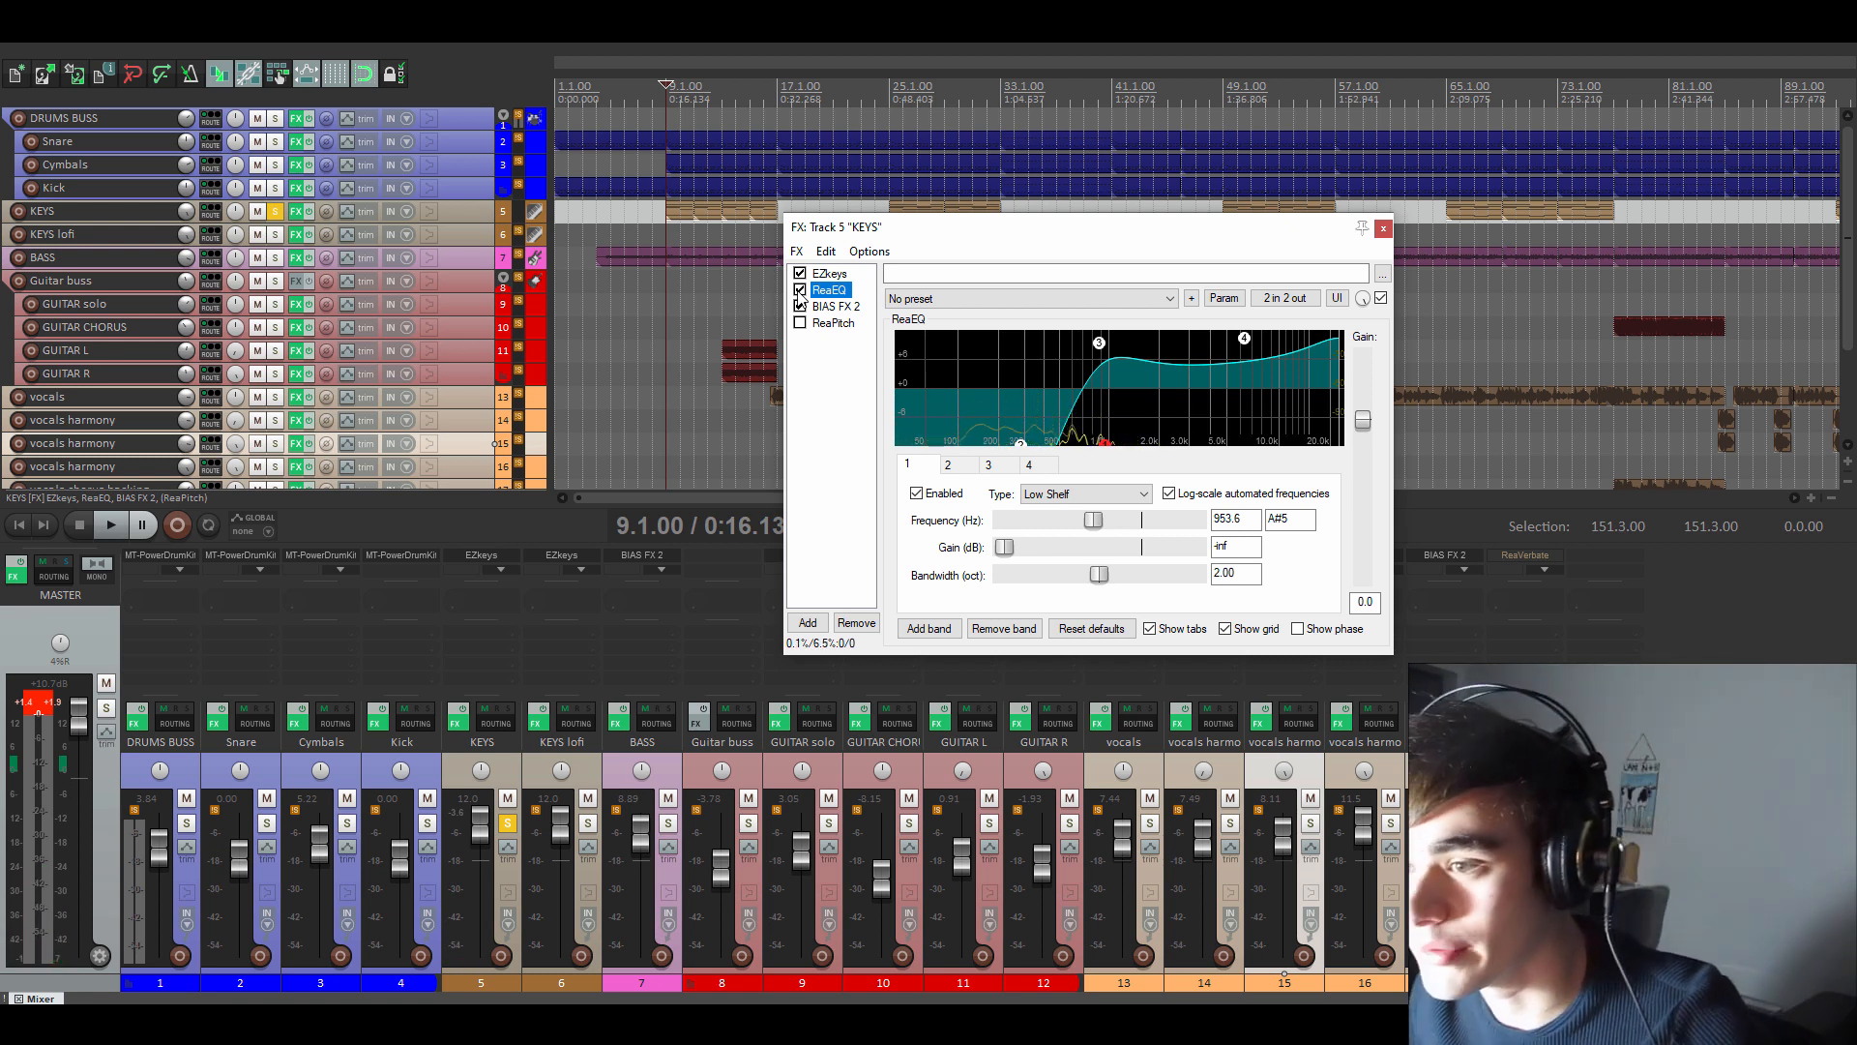
- Examine the BIAS FX 2 amp chain on KEYS, then close the effects chain and unsolo the track
click(824, 308)
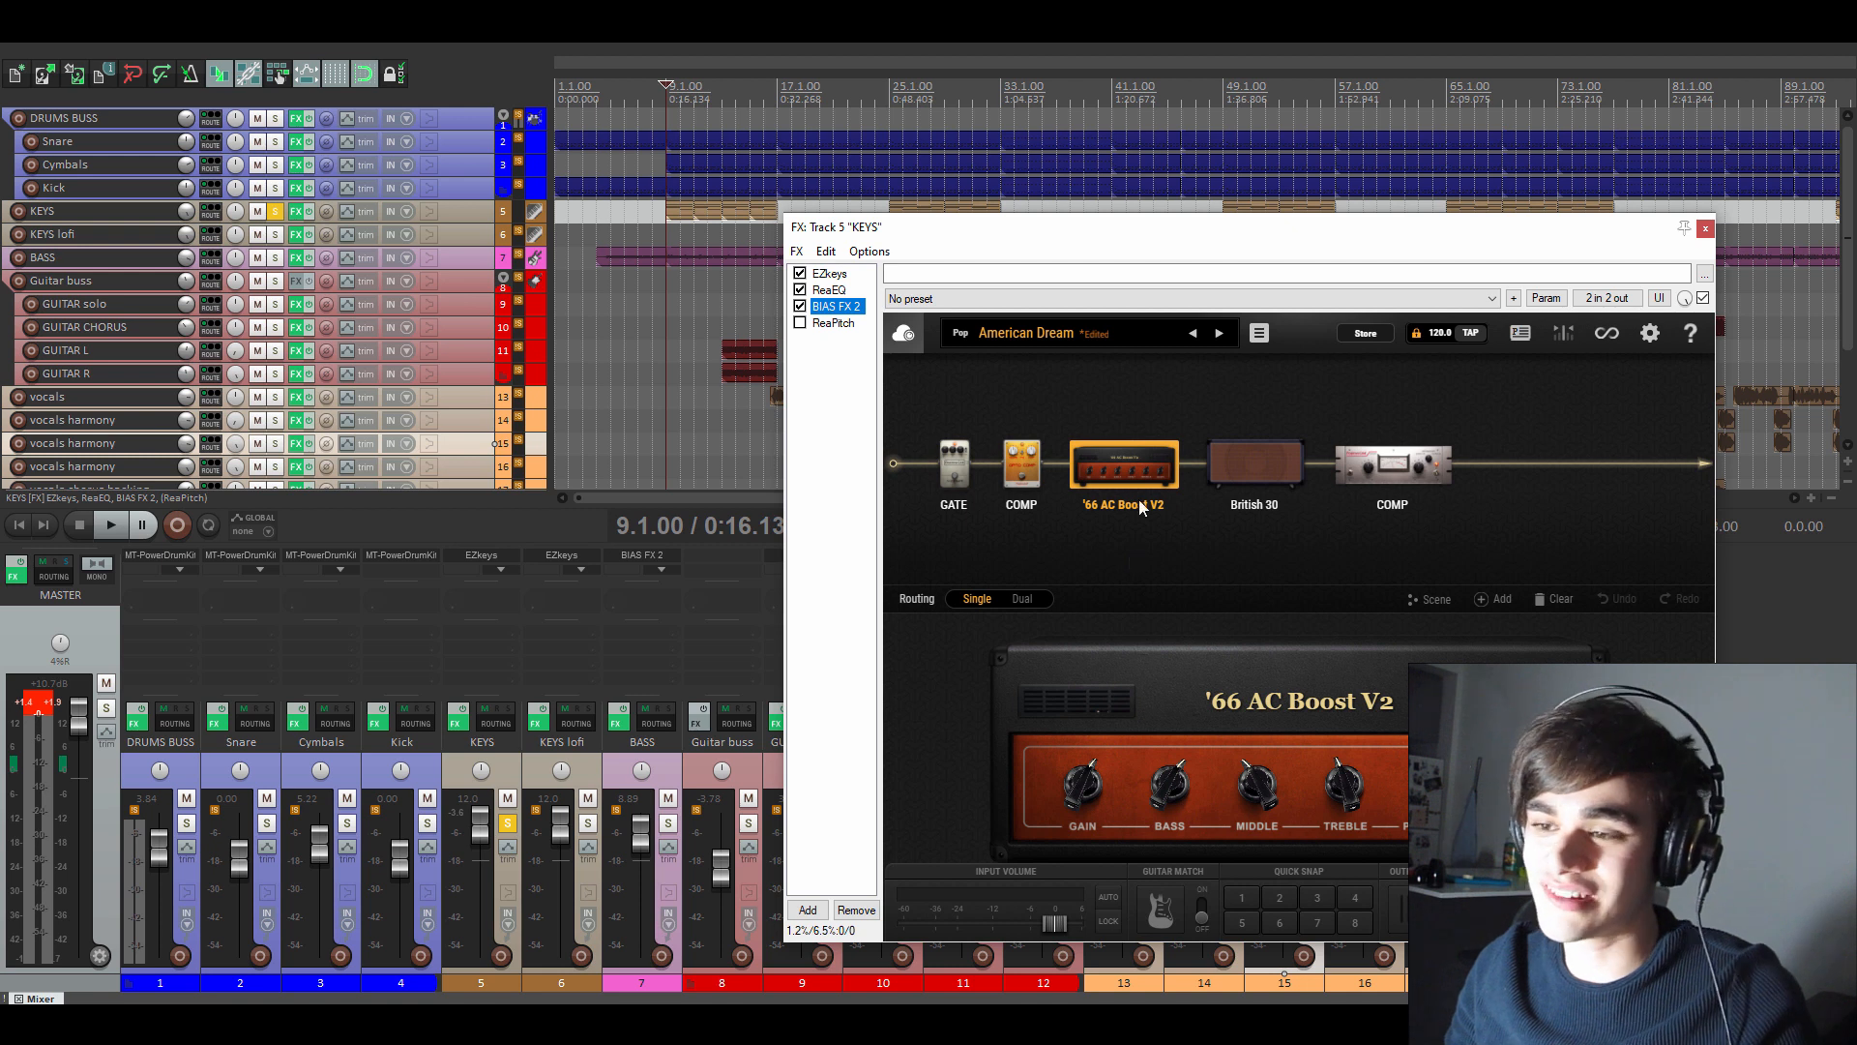
click(1708, 227)
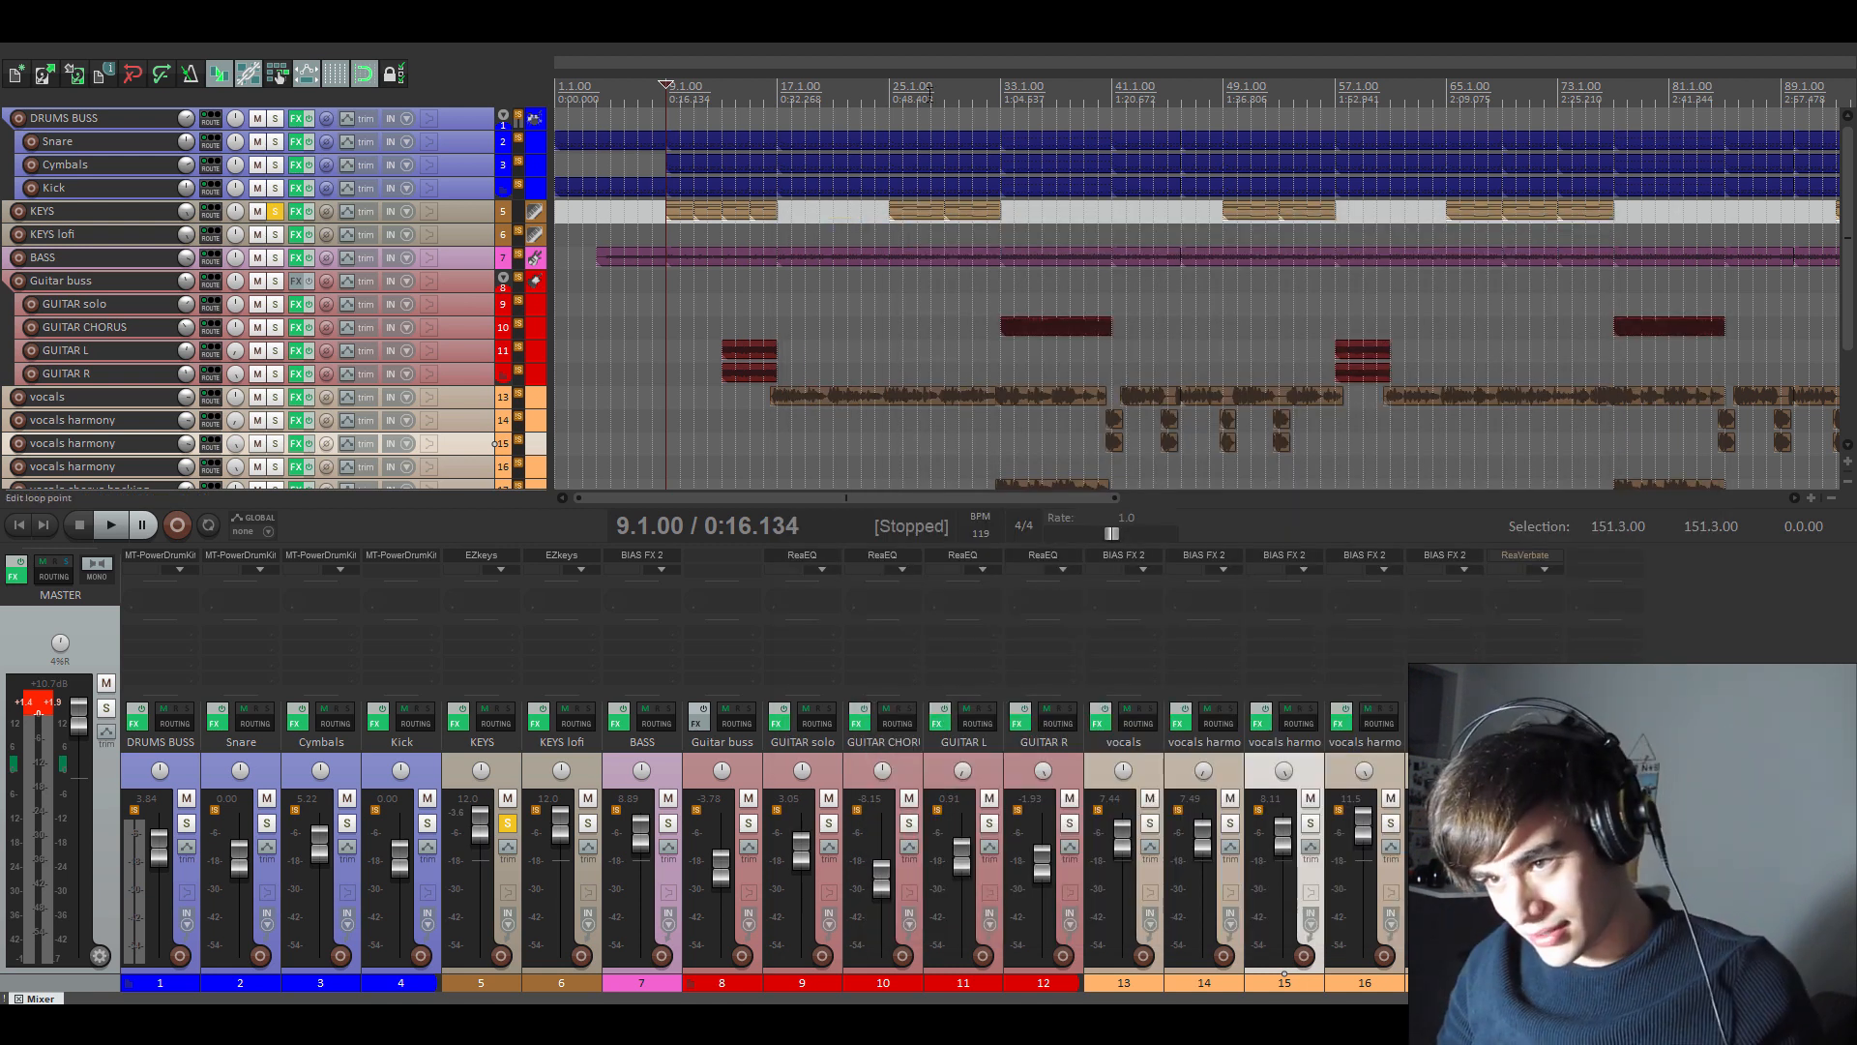
click(275, 211)
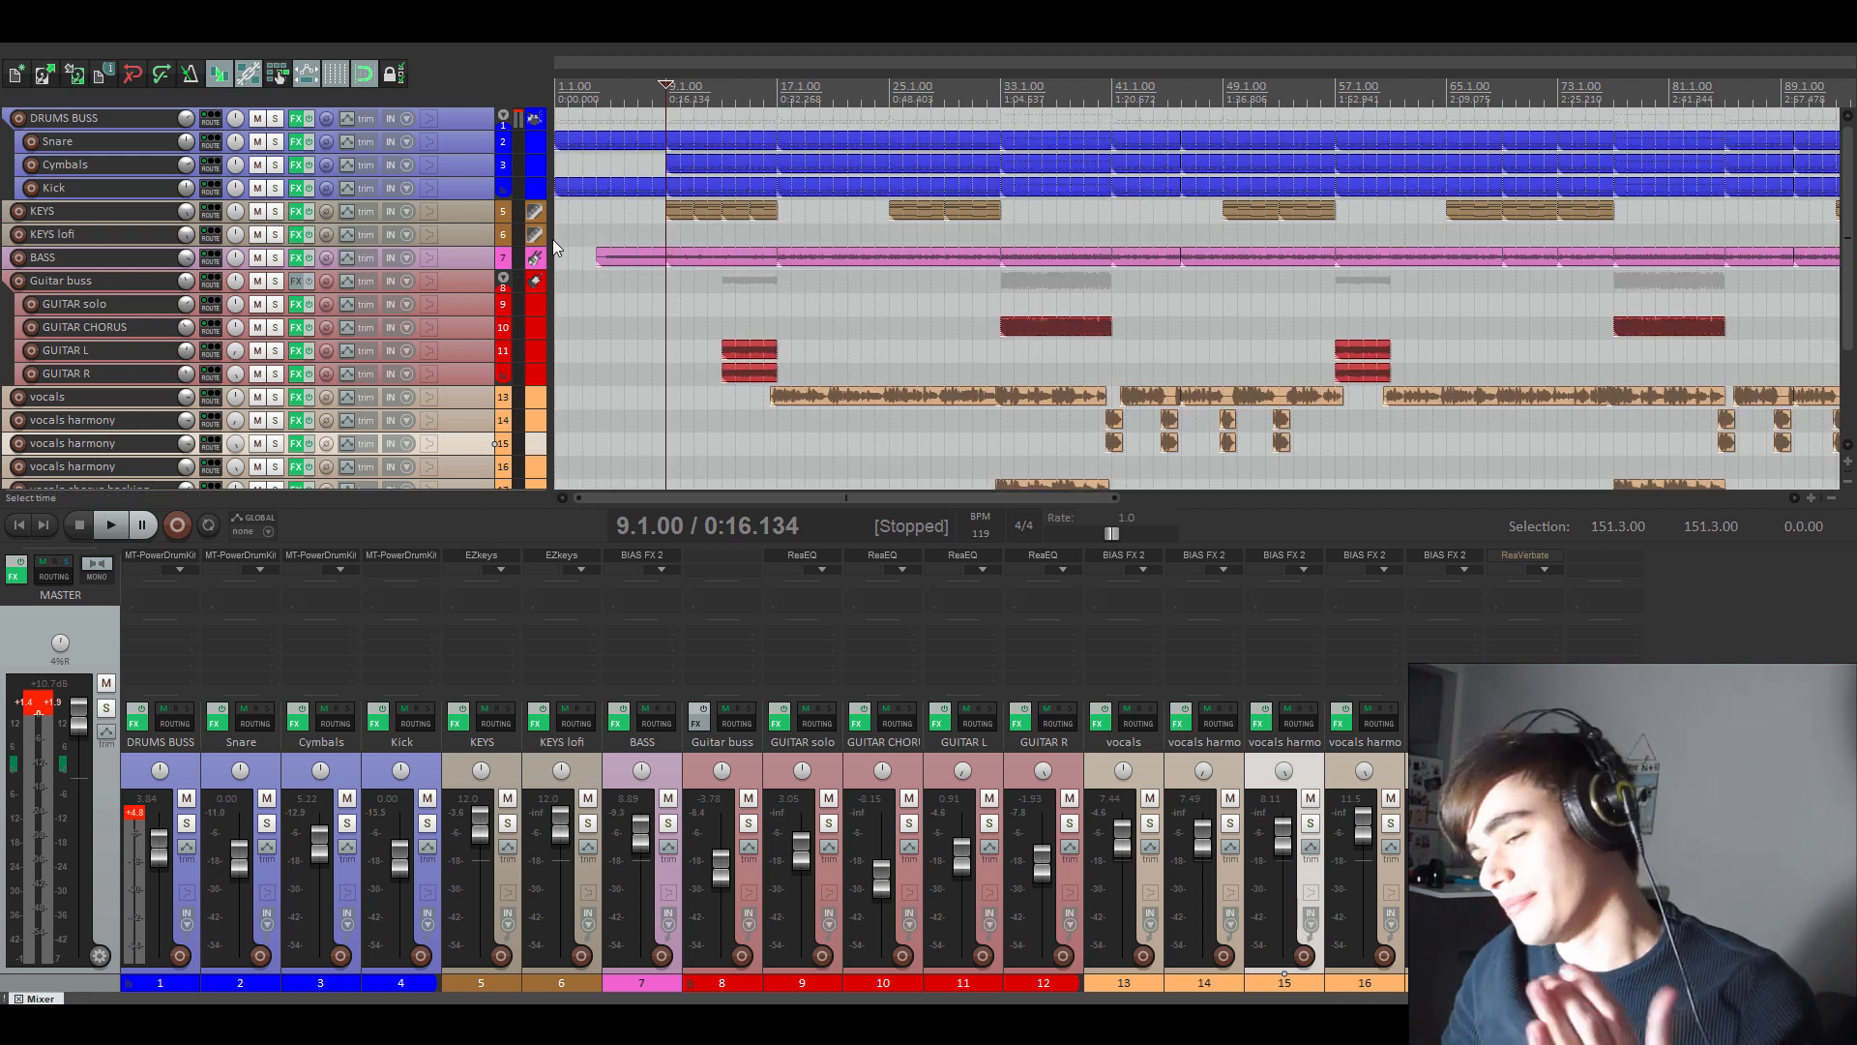
- Play the full mix from bar 23 to hear the keys in context, then stop
click(891, 103)
click(862, 102)
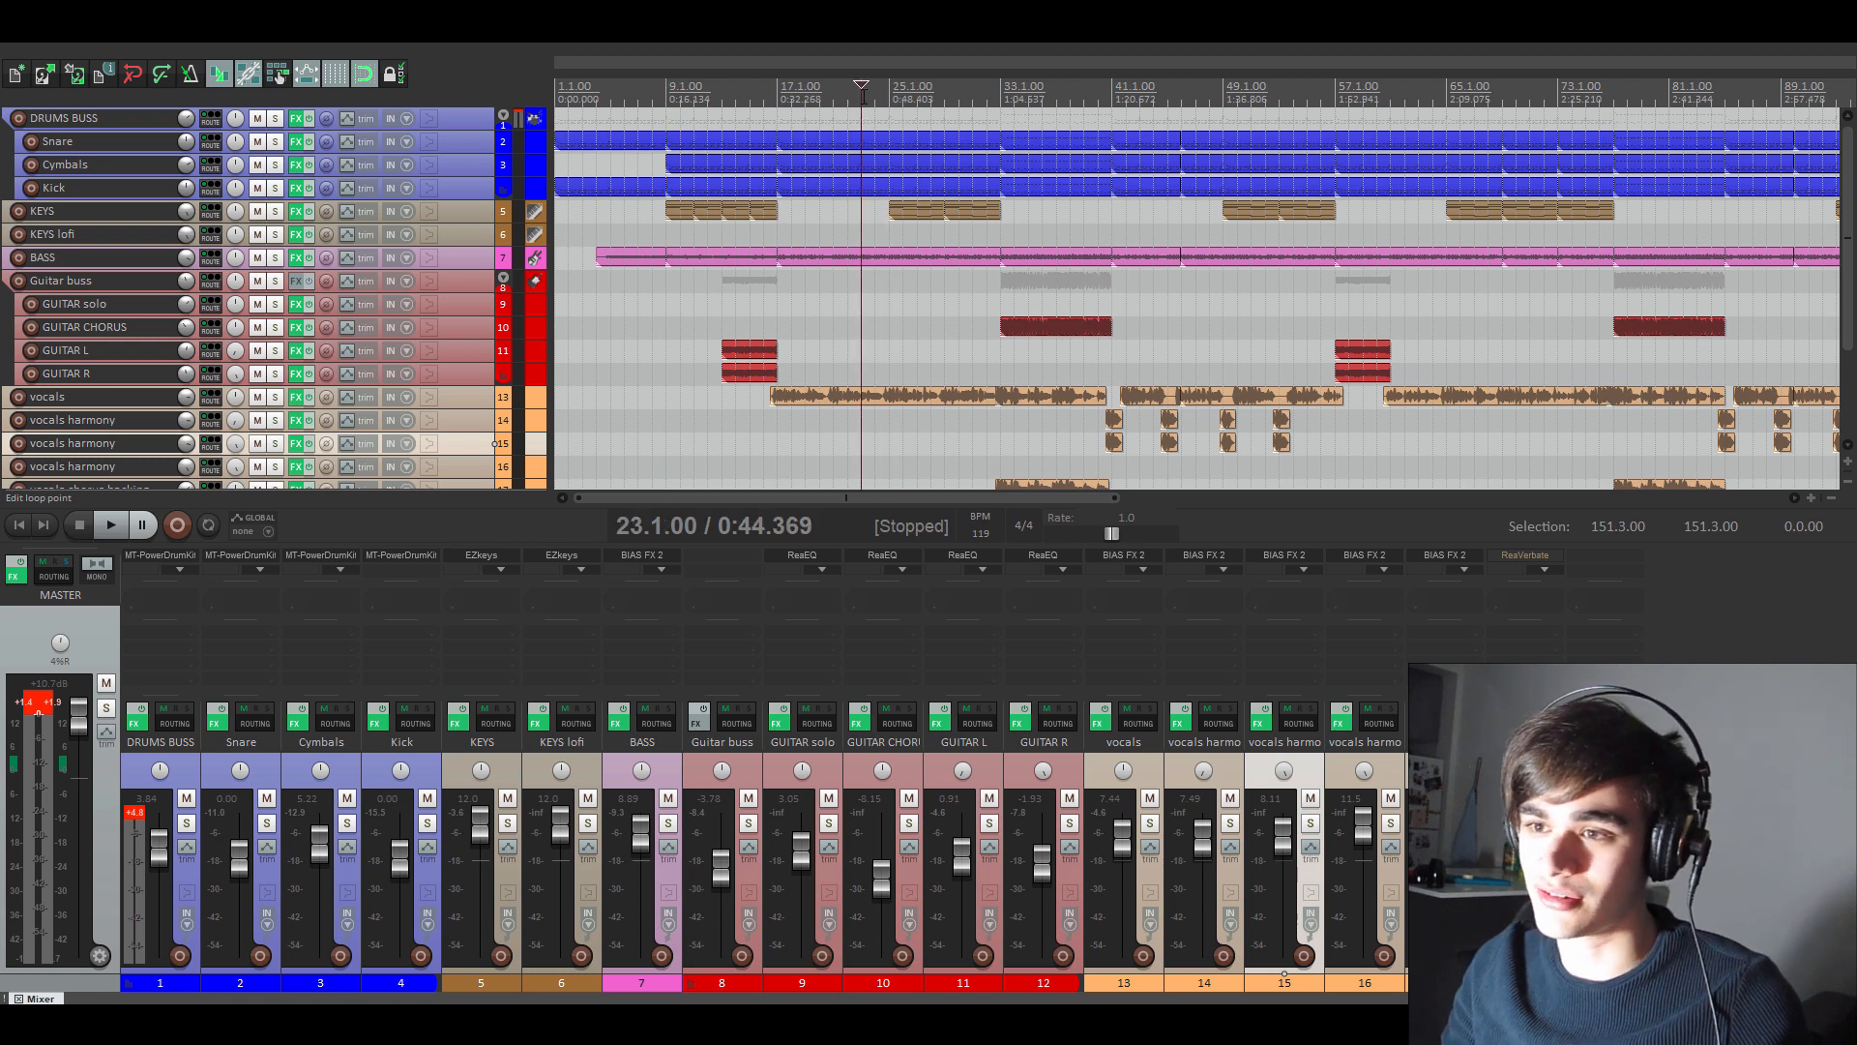
key(space)
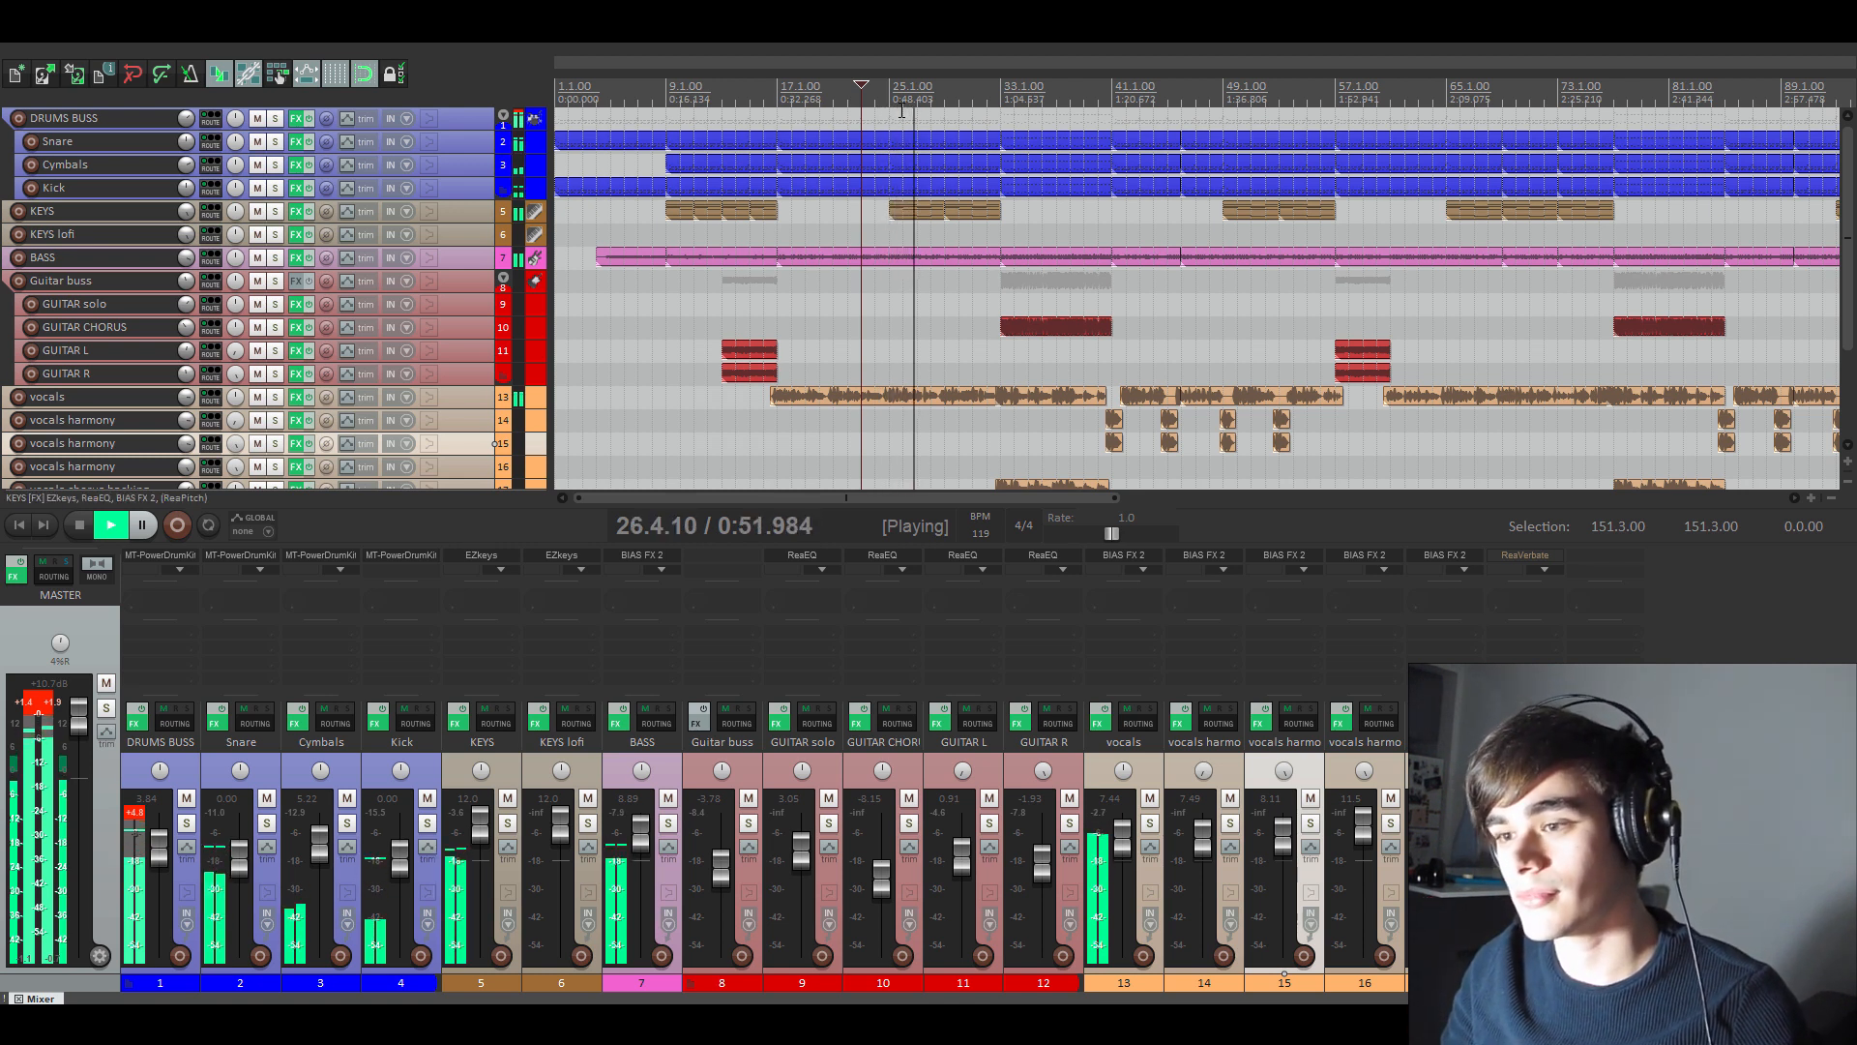
key(space)
- Play the full mix near the end of the song, from bar 147, then stop
drag(946, 497, 1447, 484)
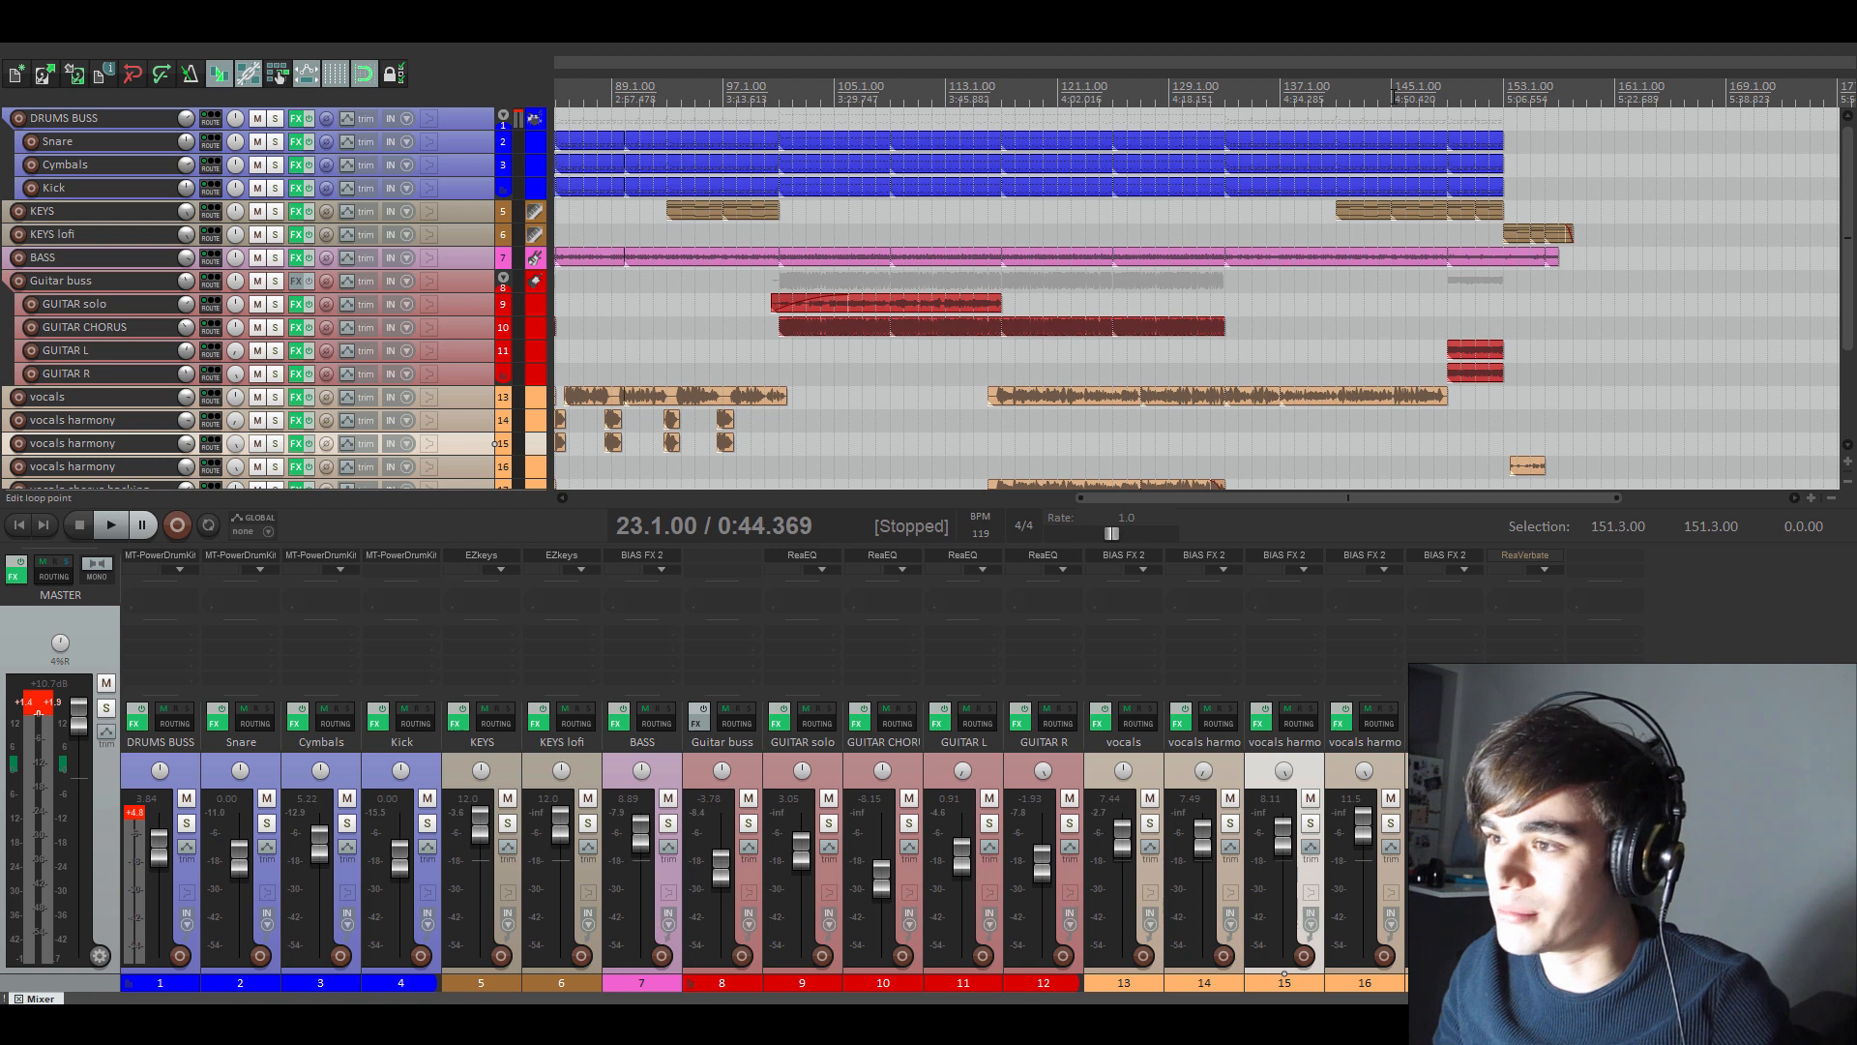
click(1393, 95)
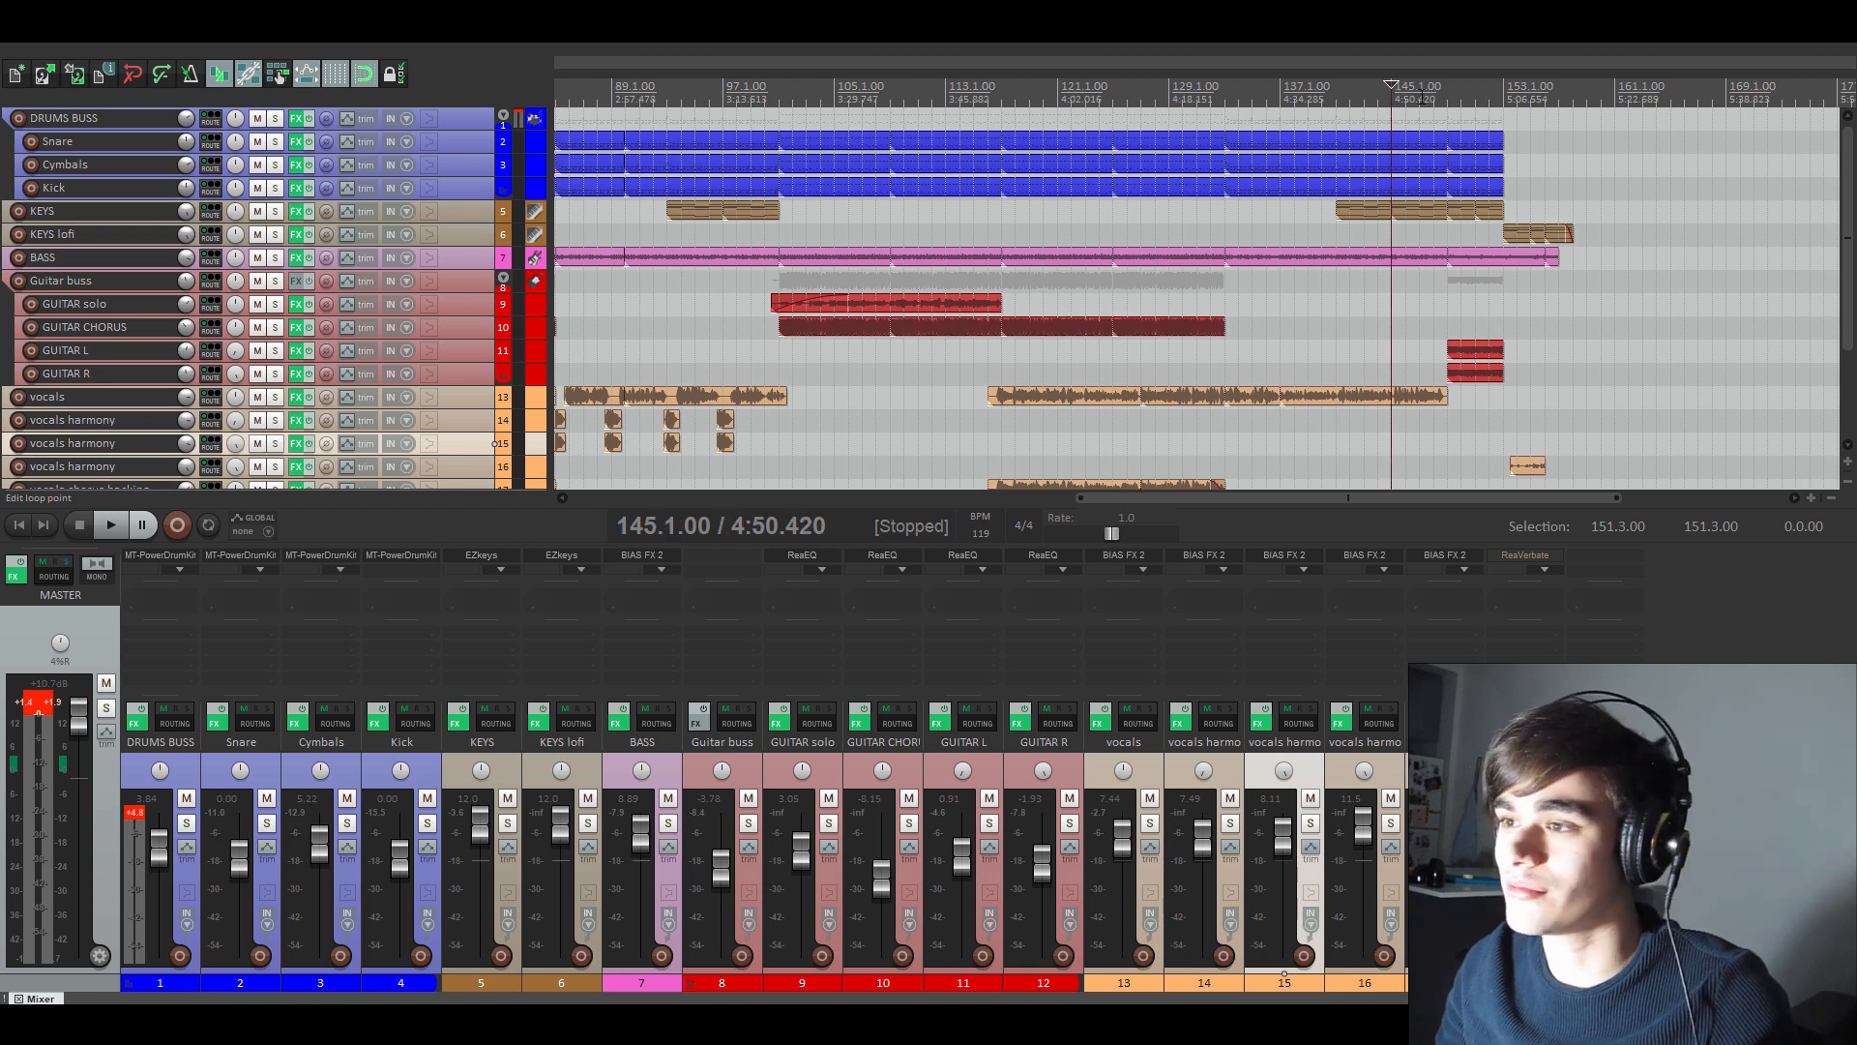
key(space)
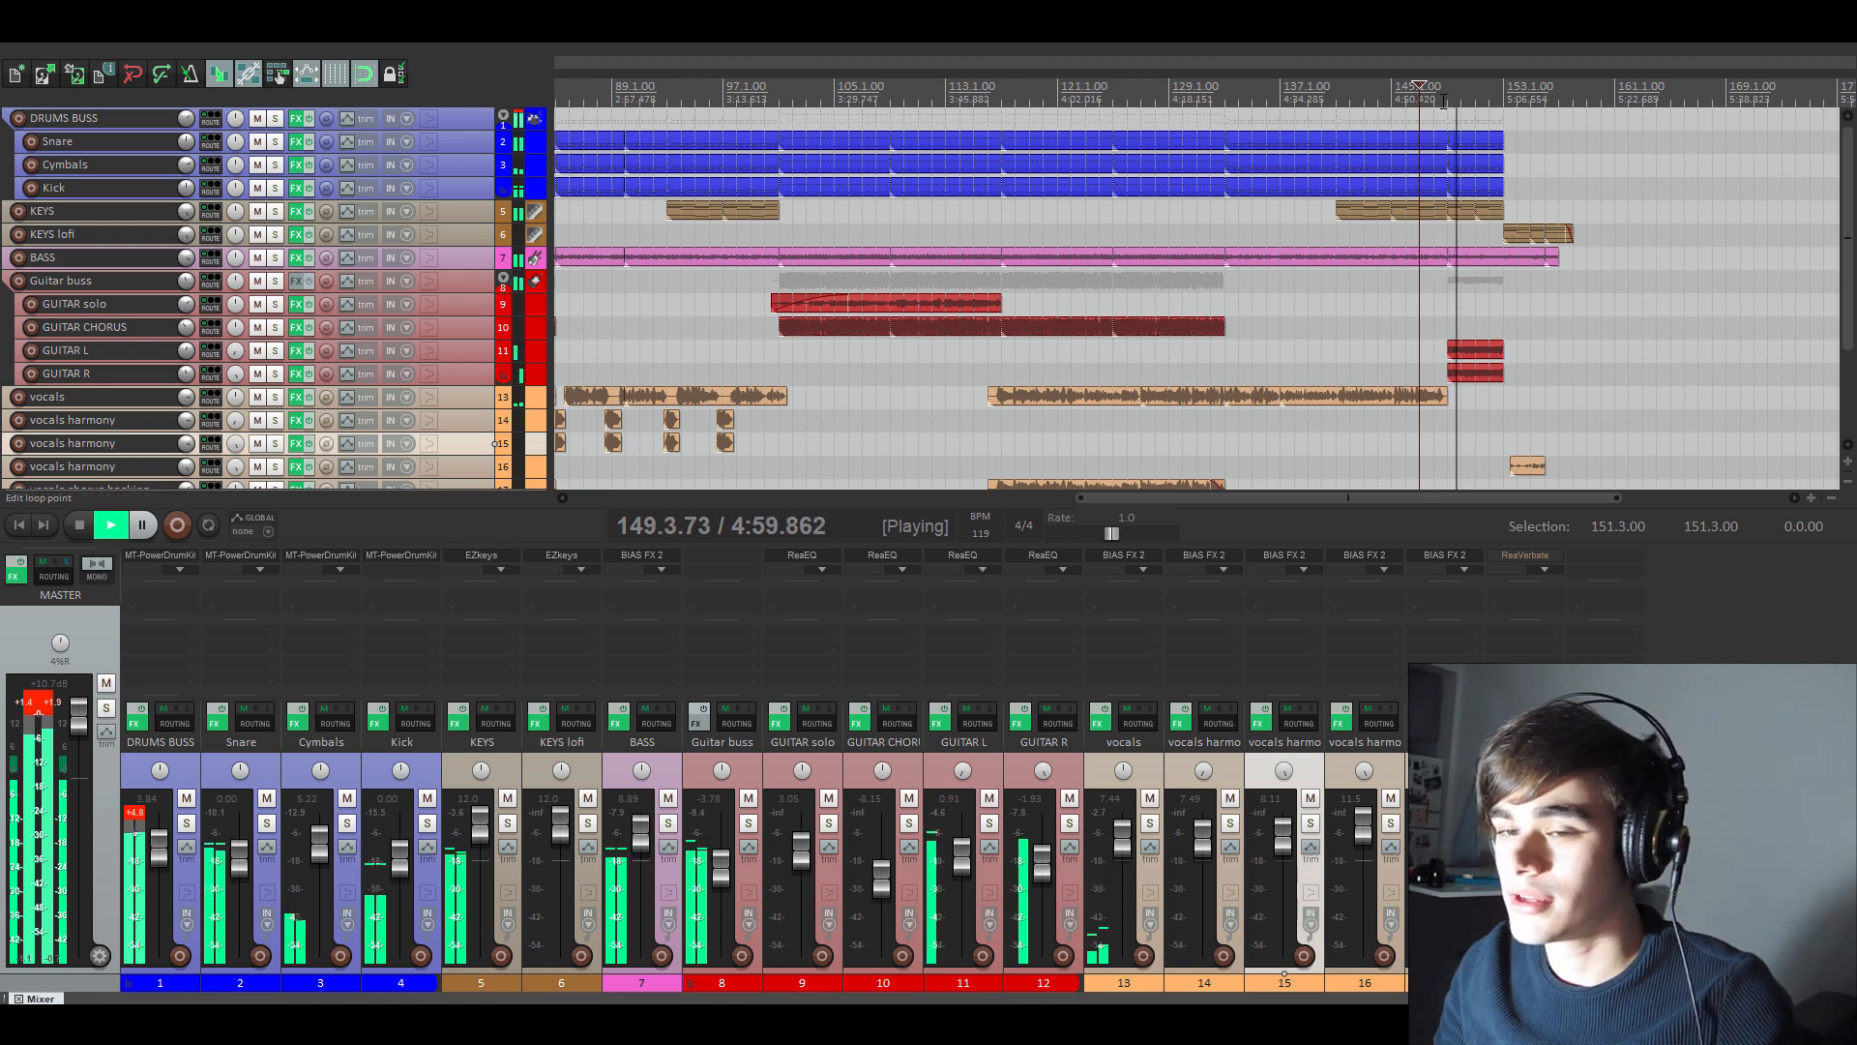
key(space)
- Solo the KEYS lofi track and place the edit cursor just before its clip at the song's end
click(274, 235)
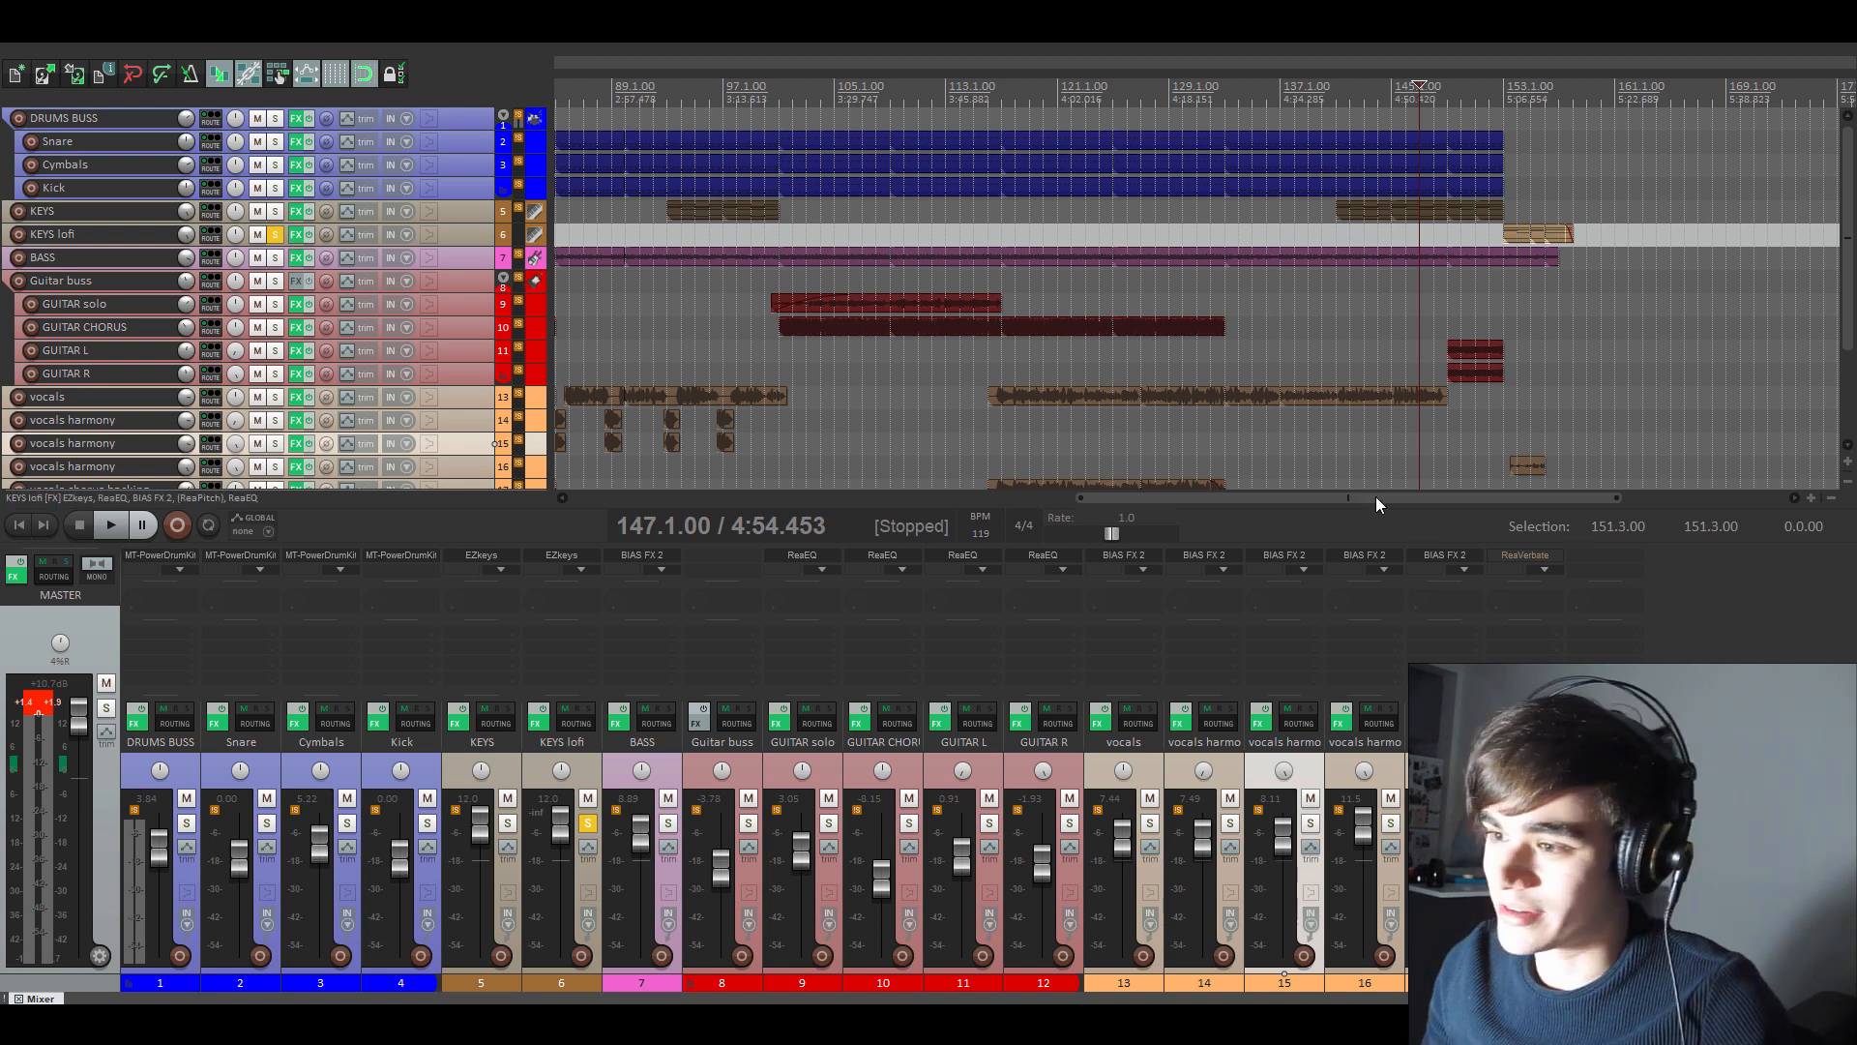
drag(1418, 498, 1522, 503)
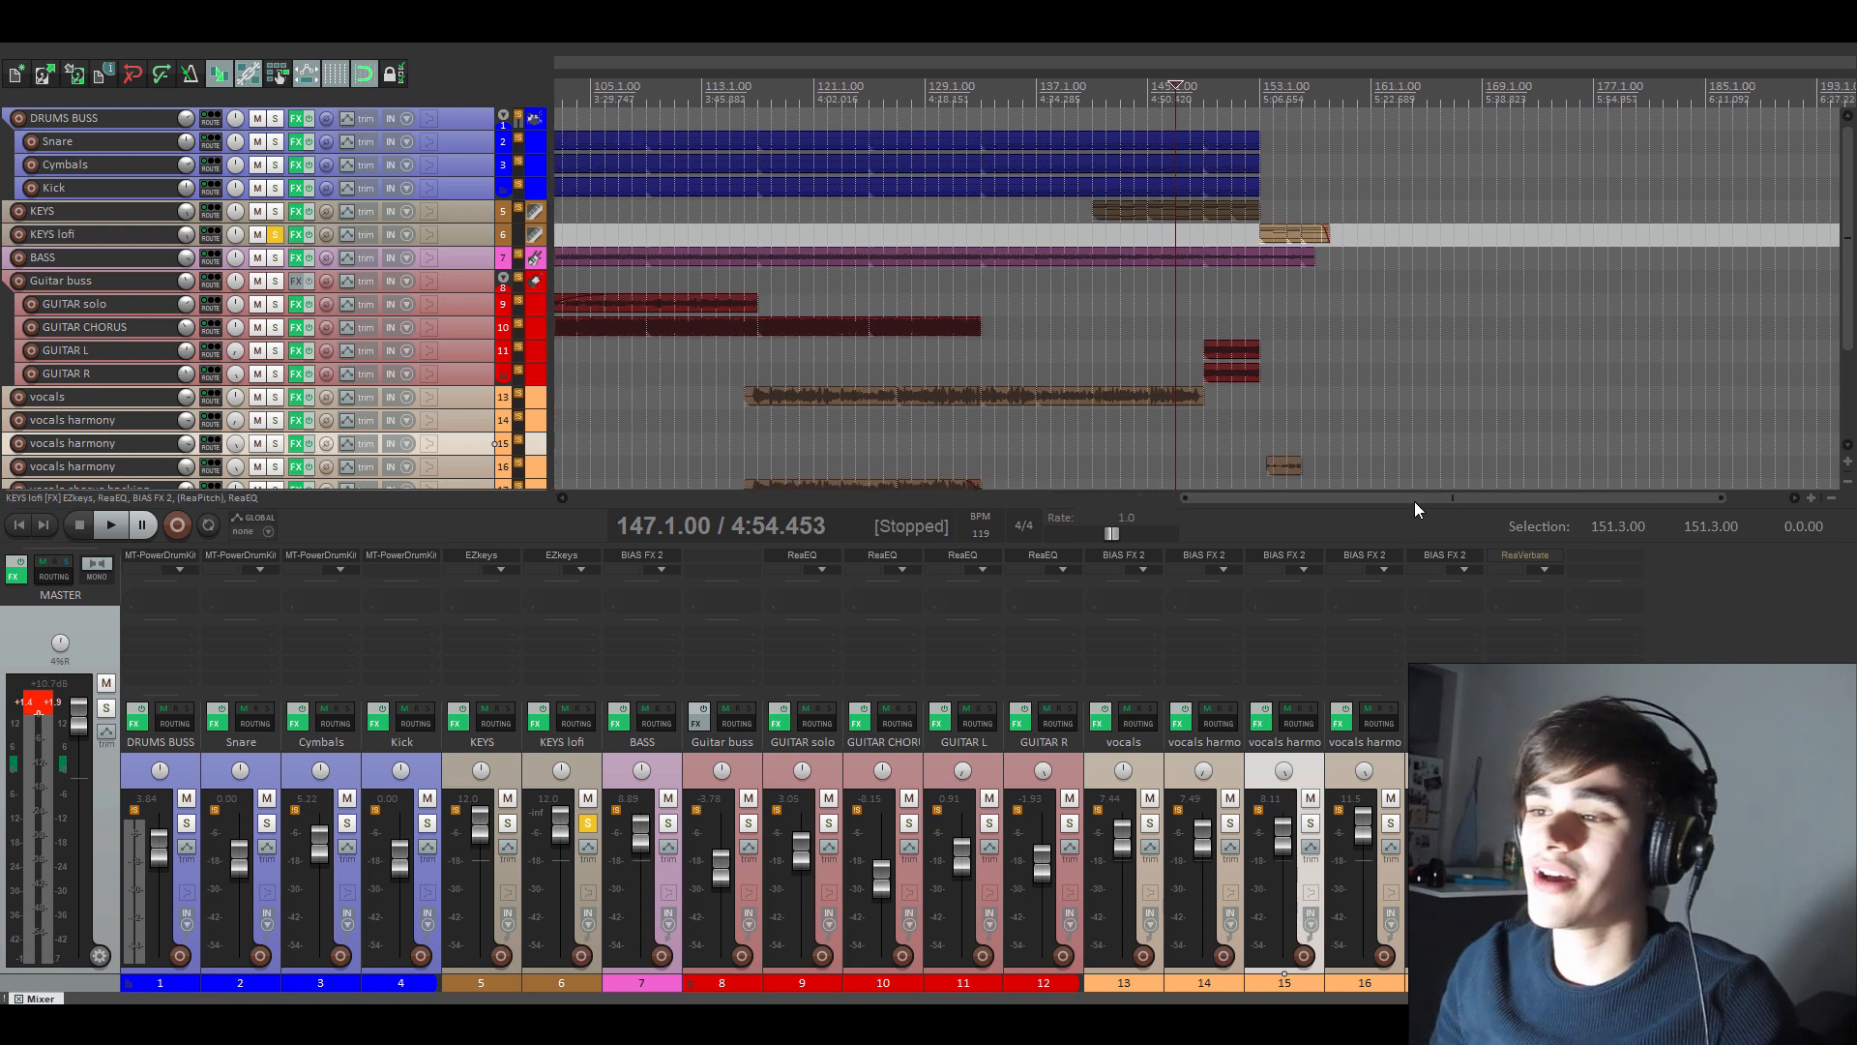
click(1252, 98)
- Examine the last ReaEQ and the BIAS FX 2 spring reverb in the KEYS lofi effects chain and play the track
click(297, 234)
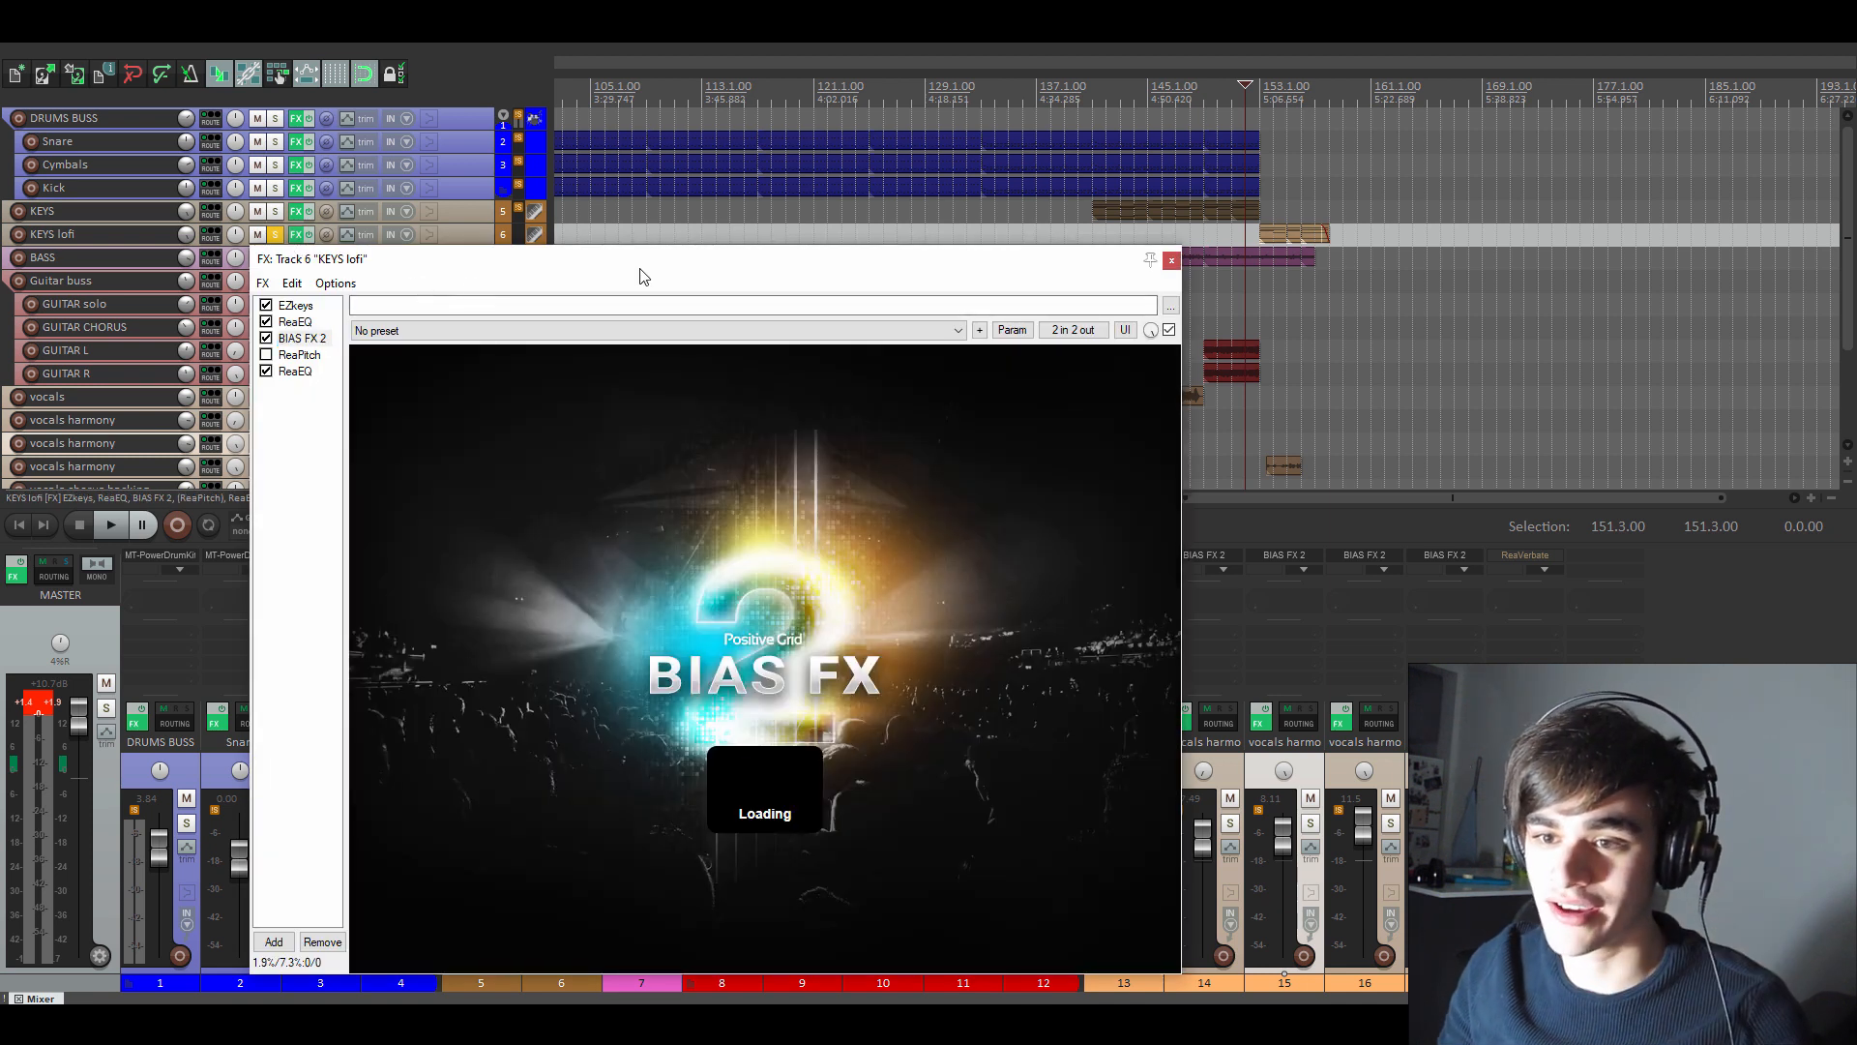
drag(640, 276, 871, 244)
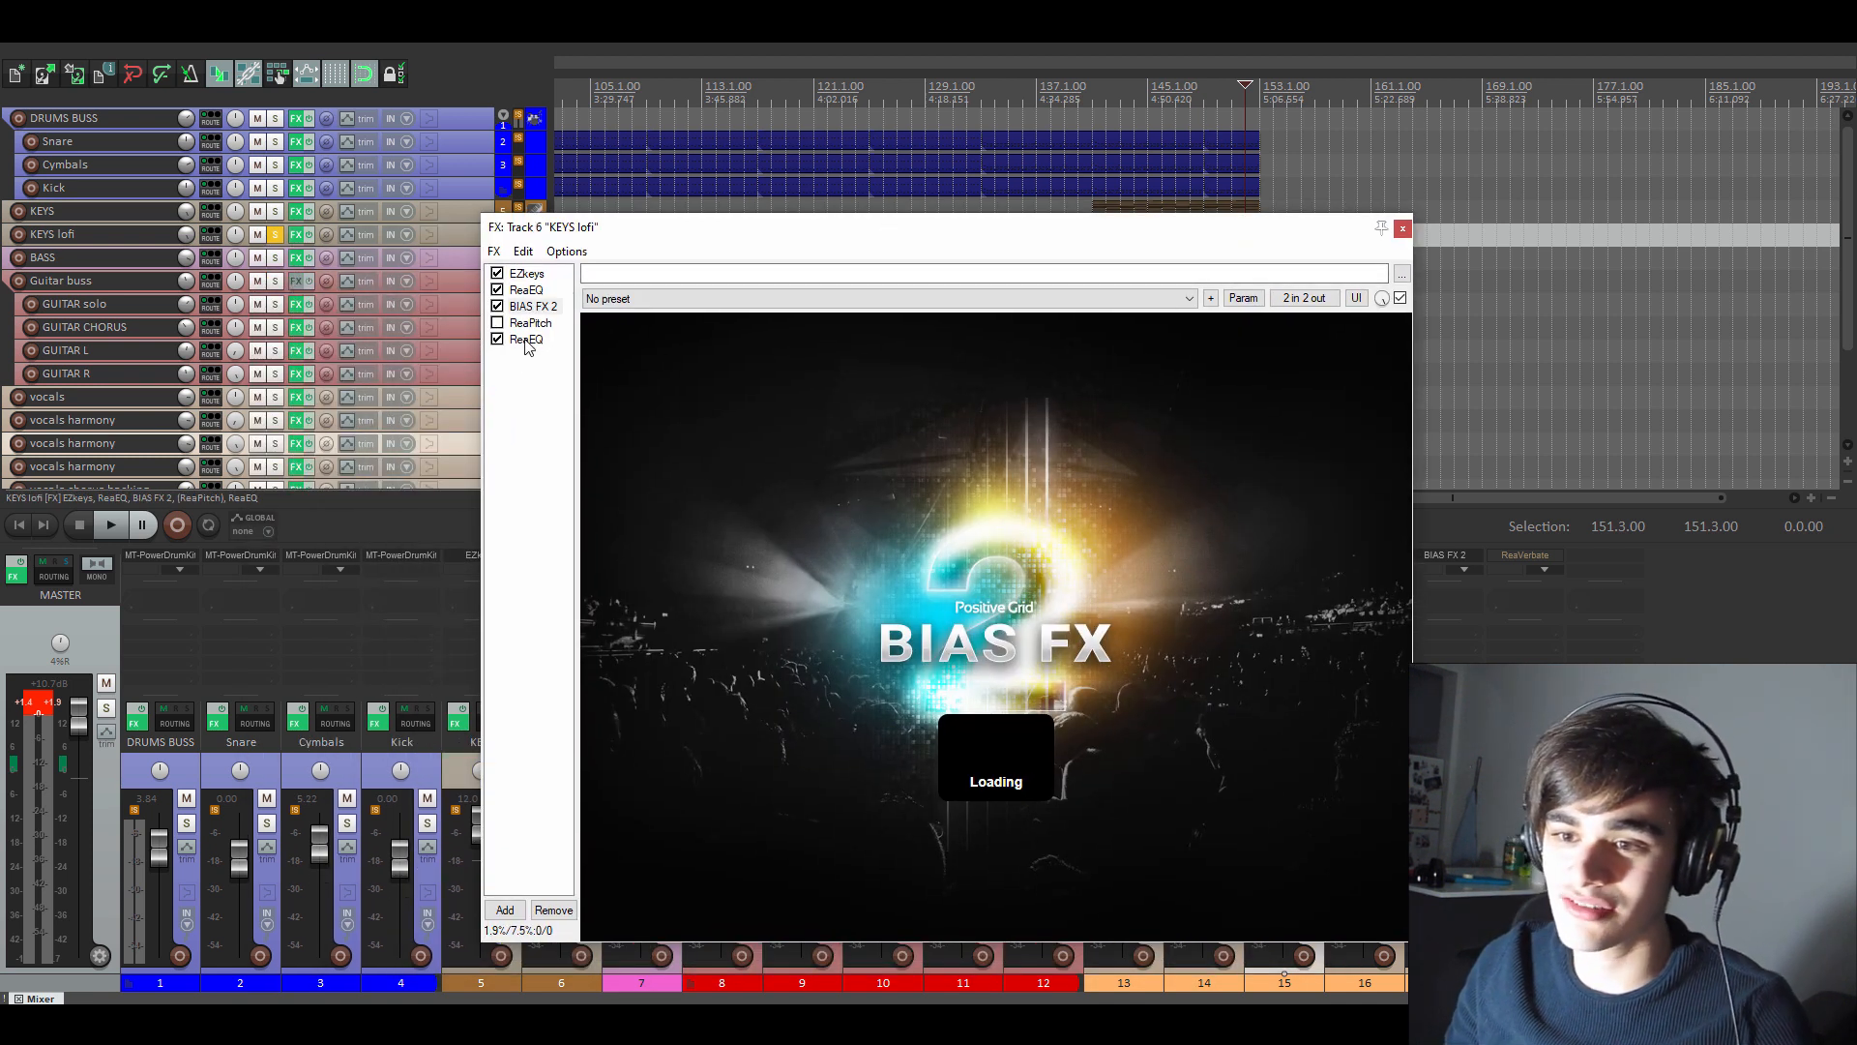
click(527, 342)
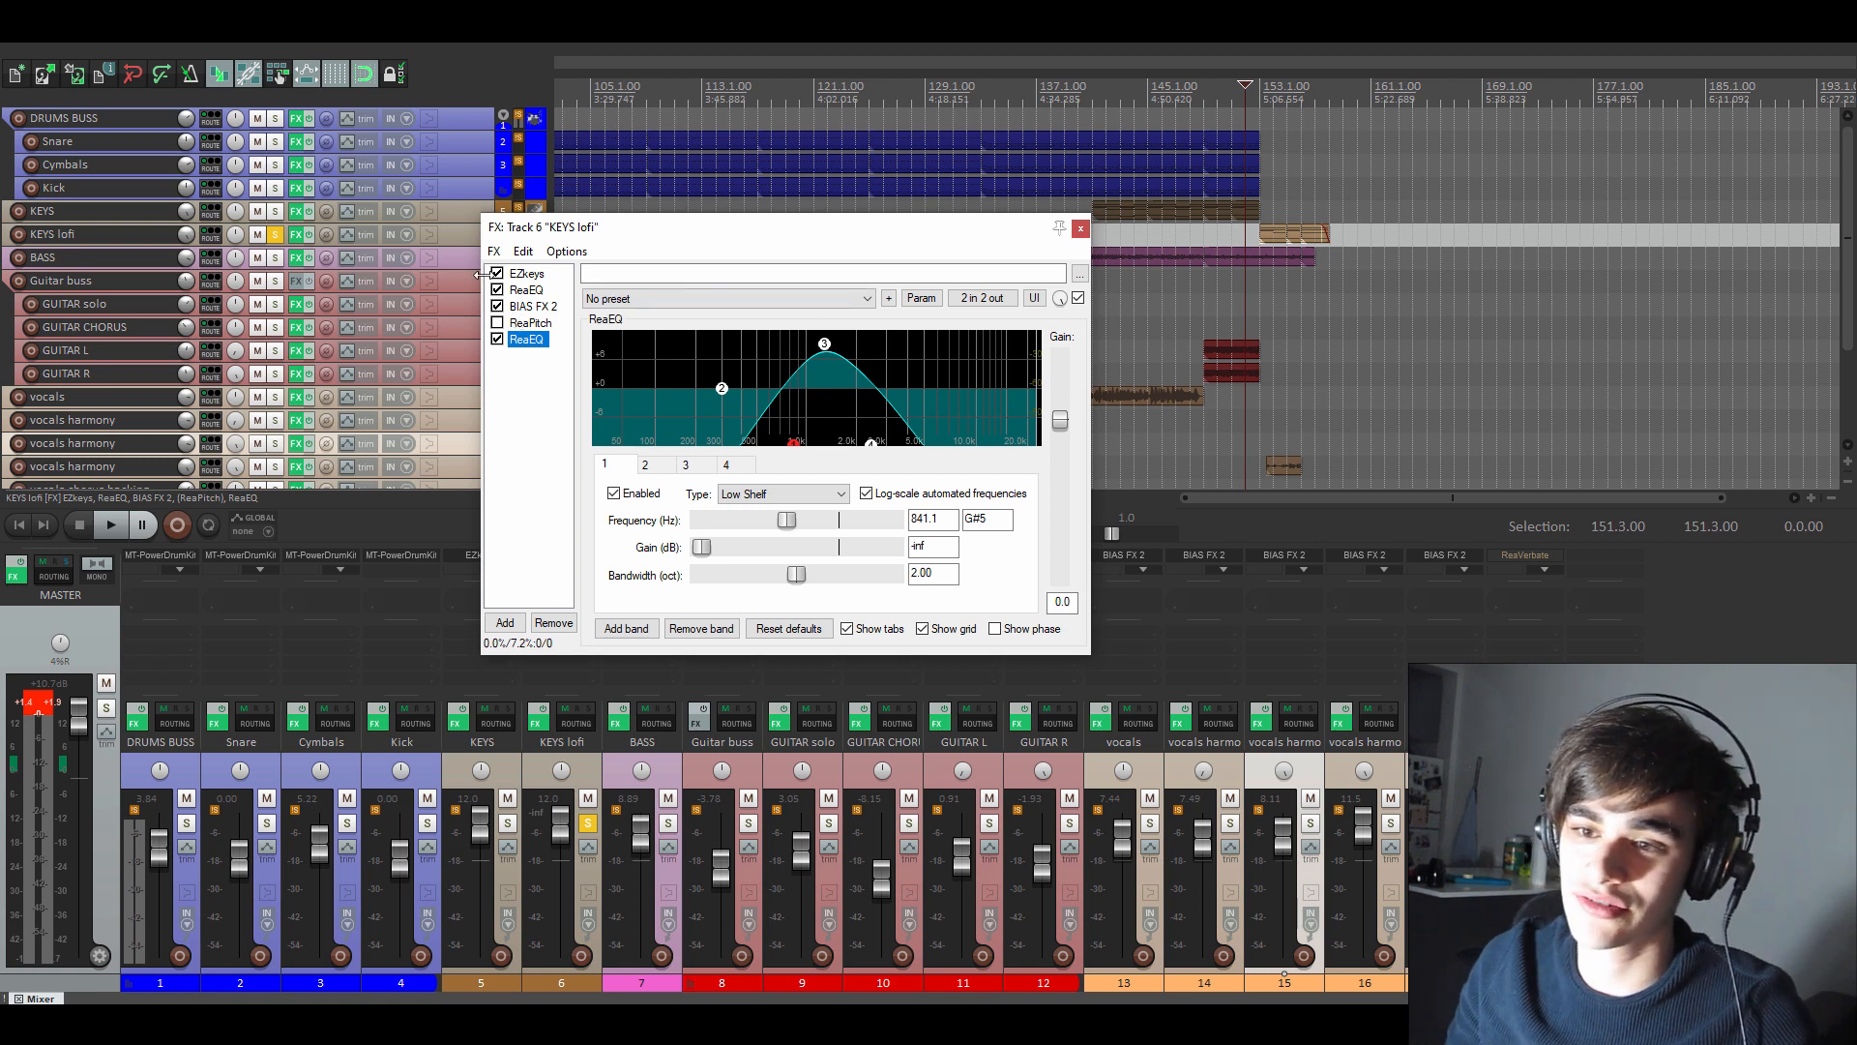
click(559, 307)
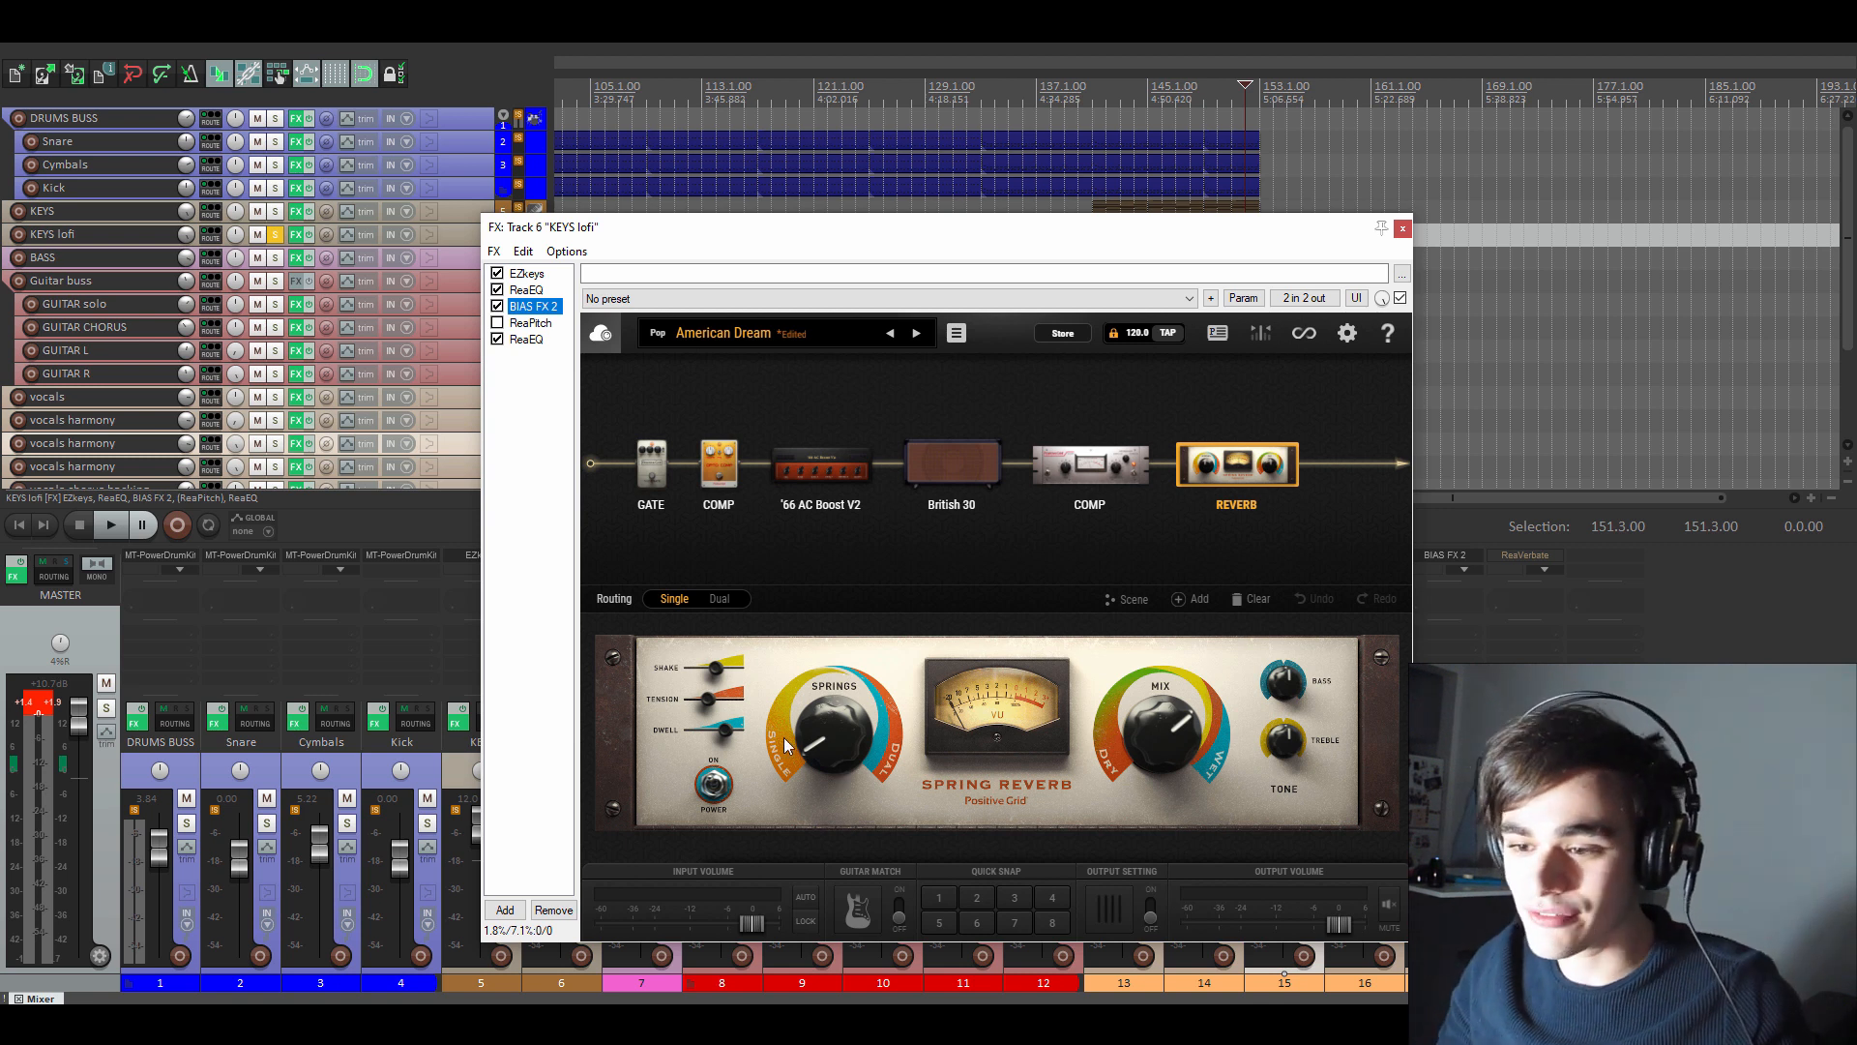
key(space)
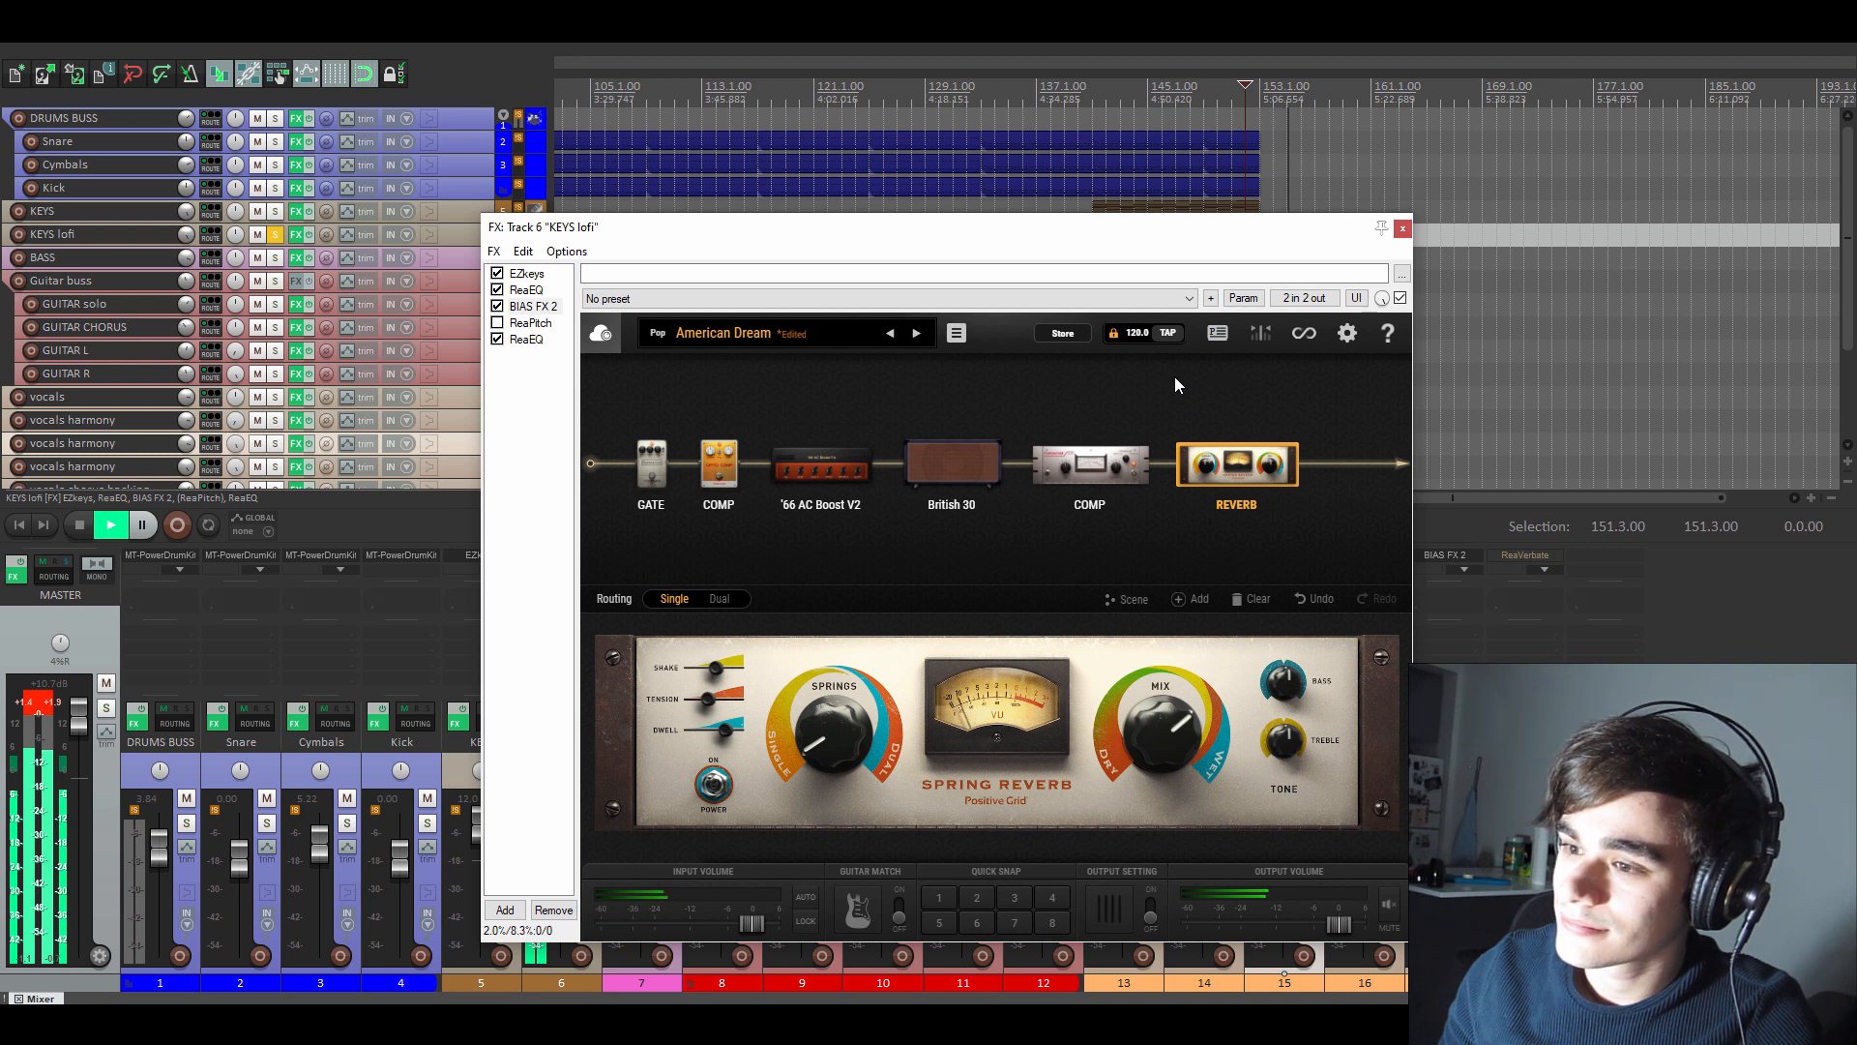
- Compare the KEYS lofi track with the BIAS FX 2 spring reverb bypassed and re-enabled while playing it
mouse_move(1306, 468)
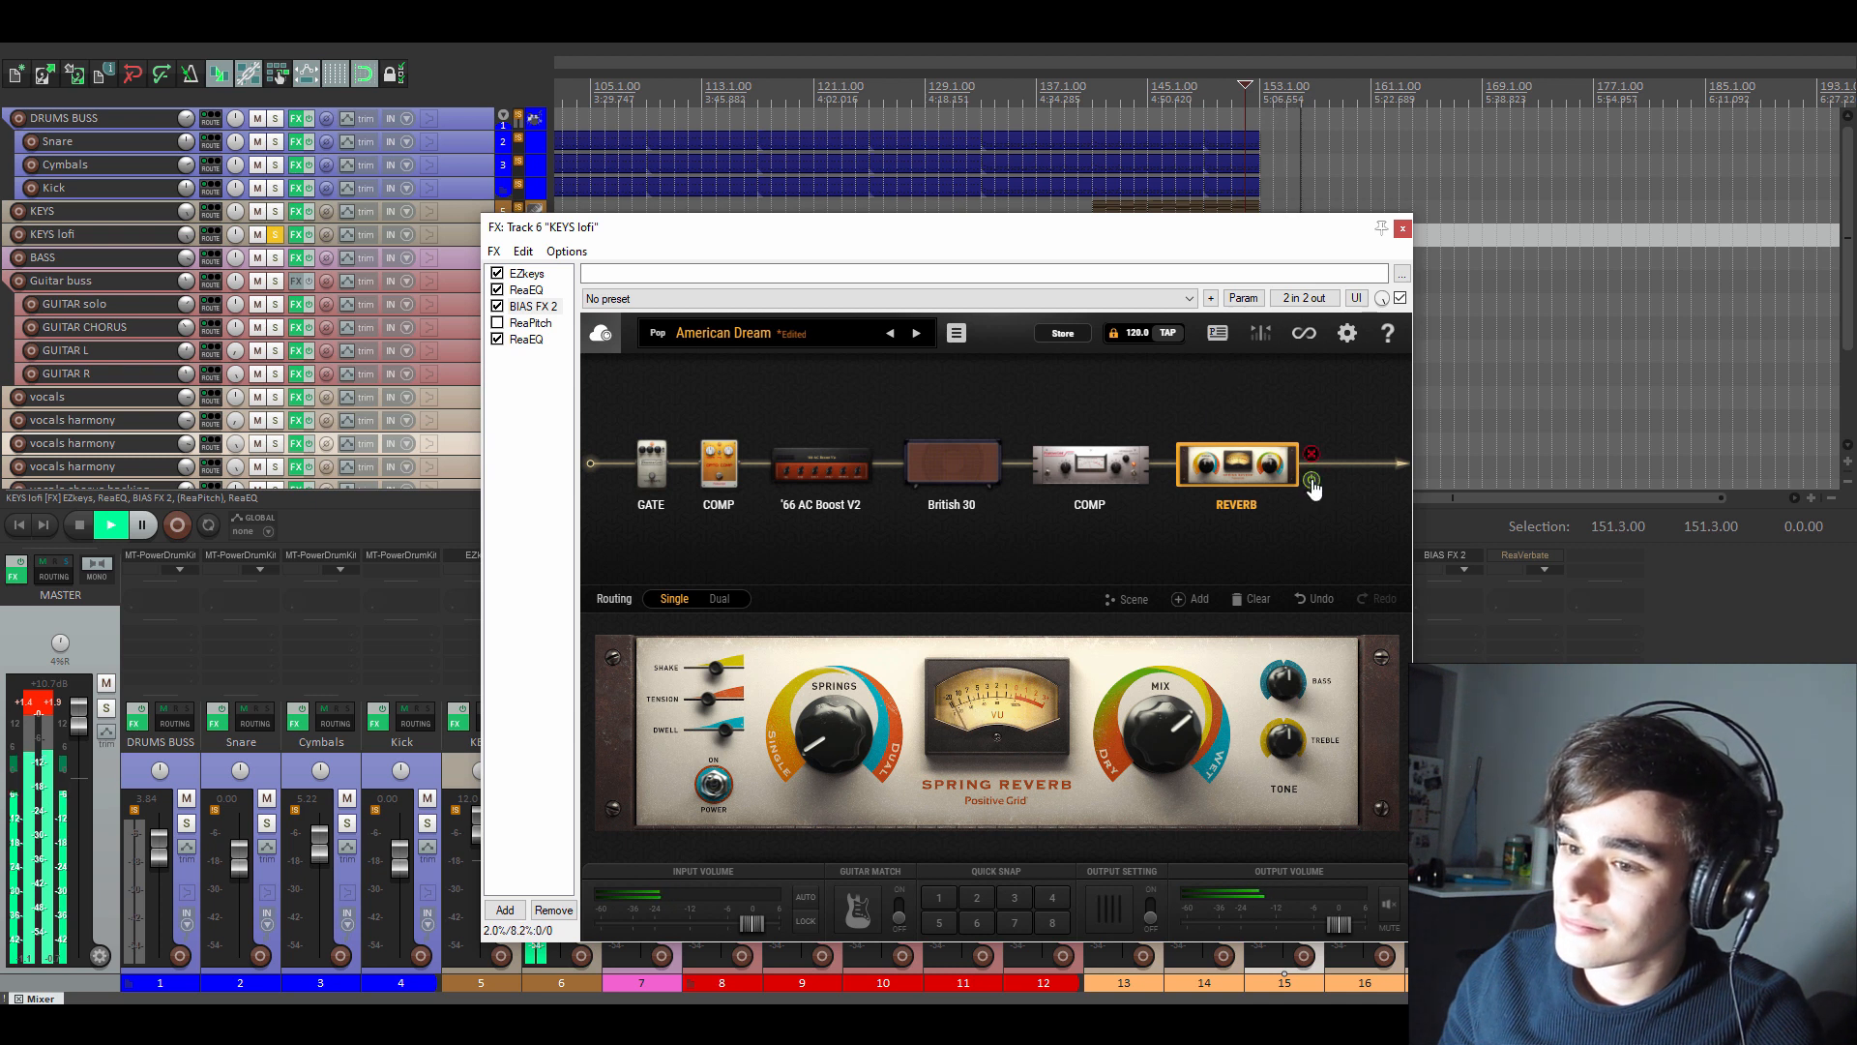
key(space)
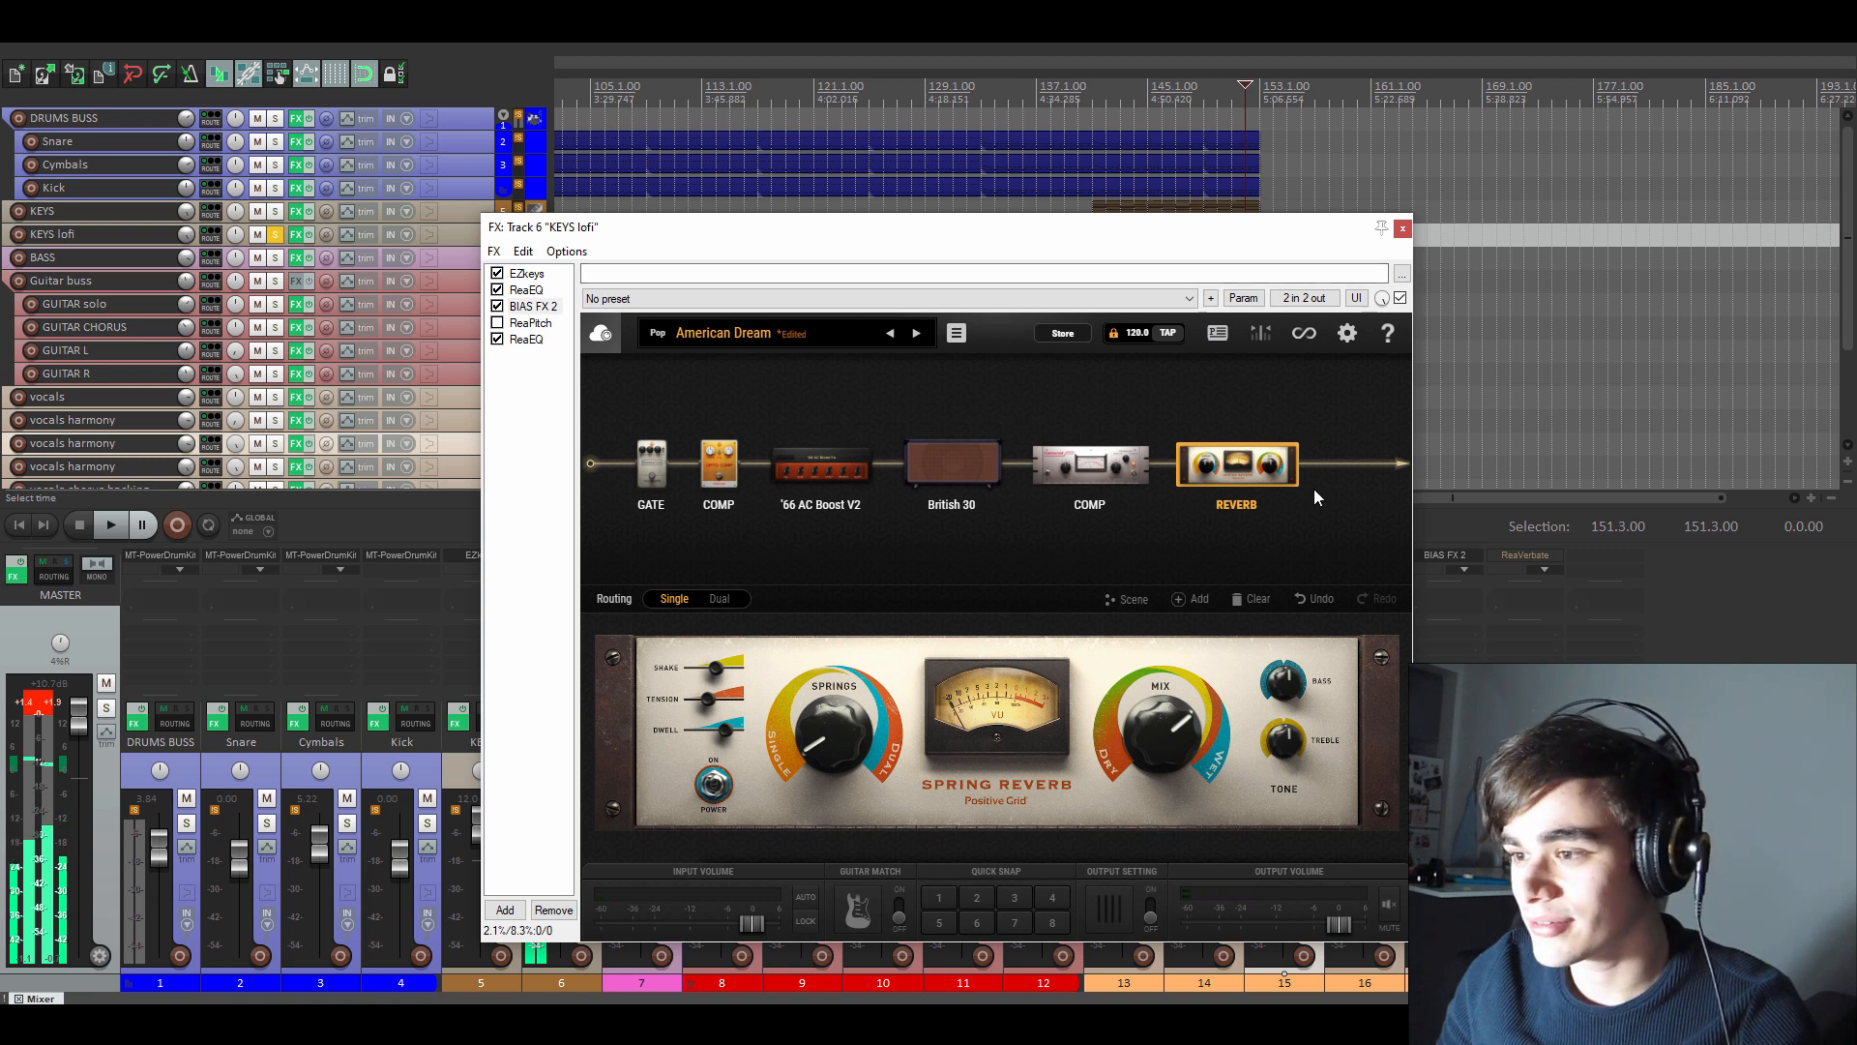
click(1312, 482)
key(space)
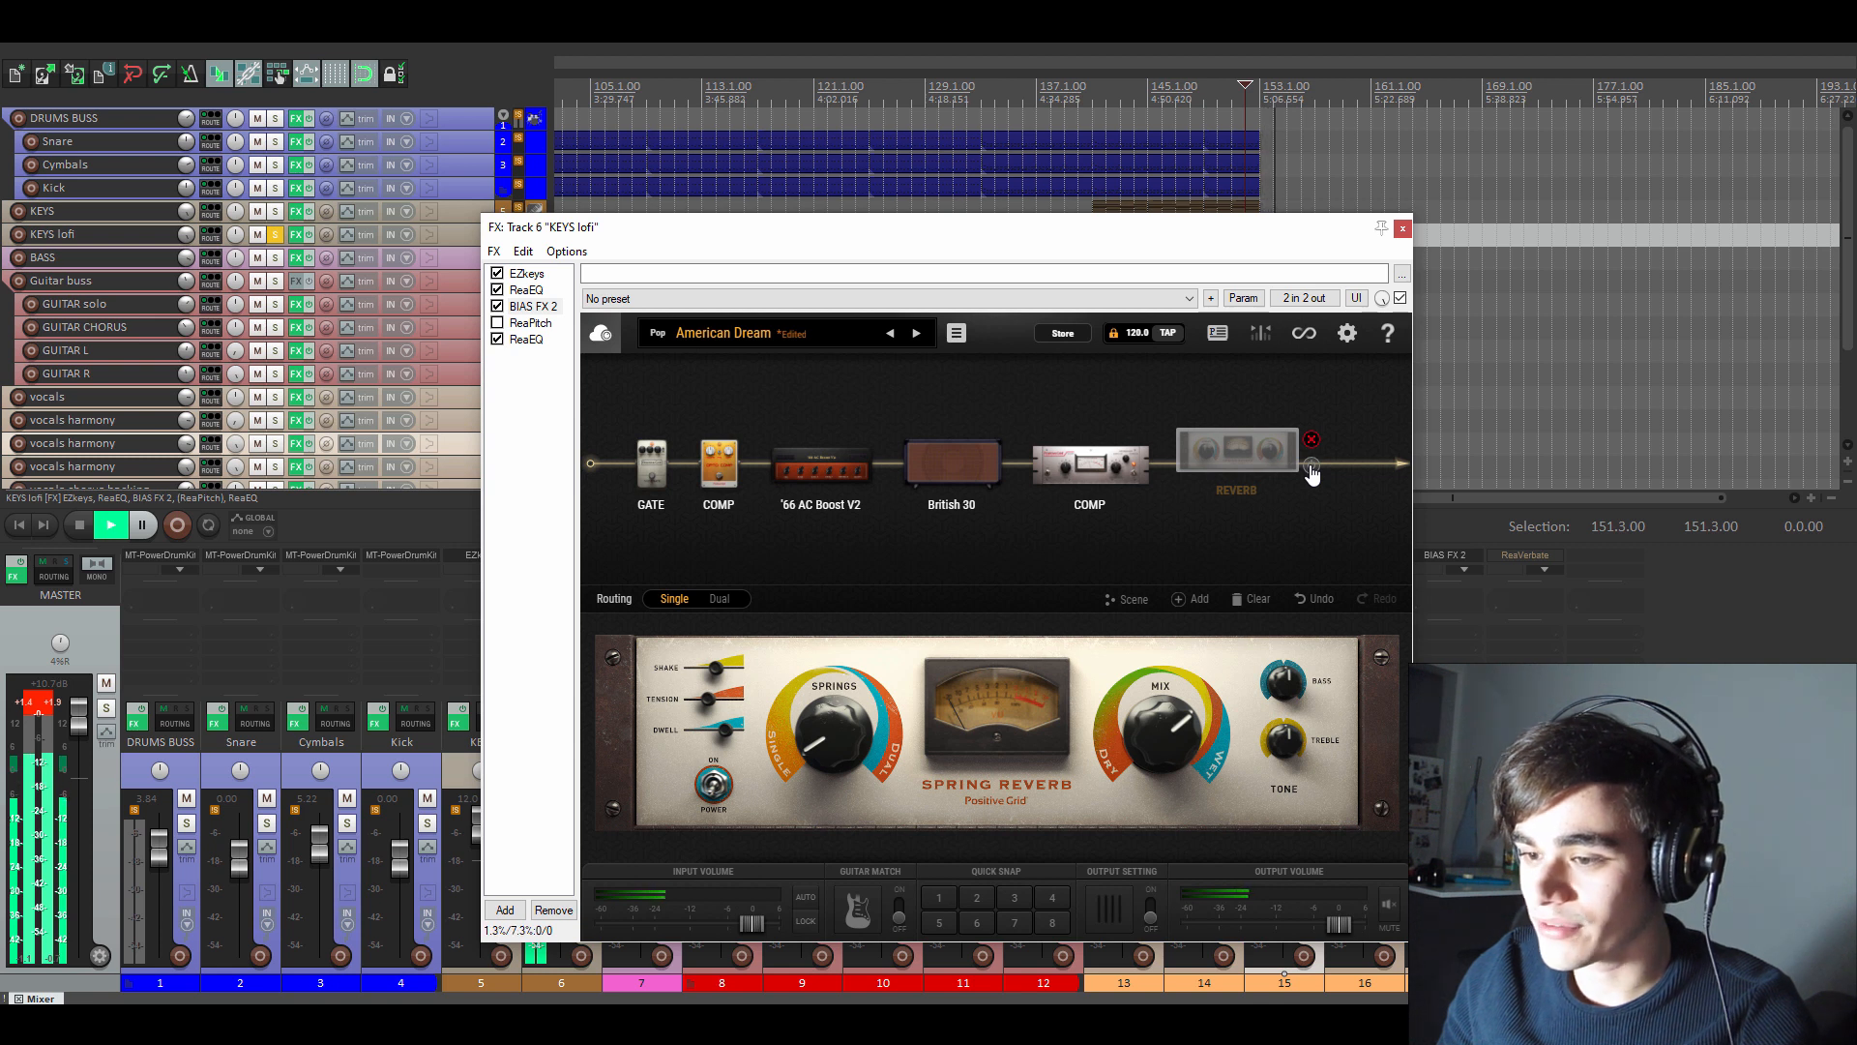
click(1311, 468)
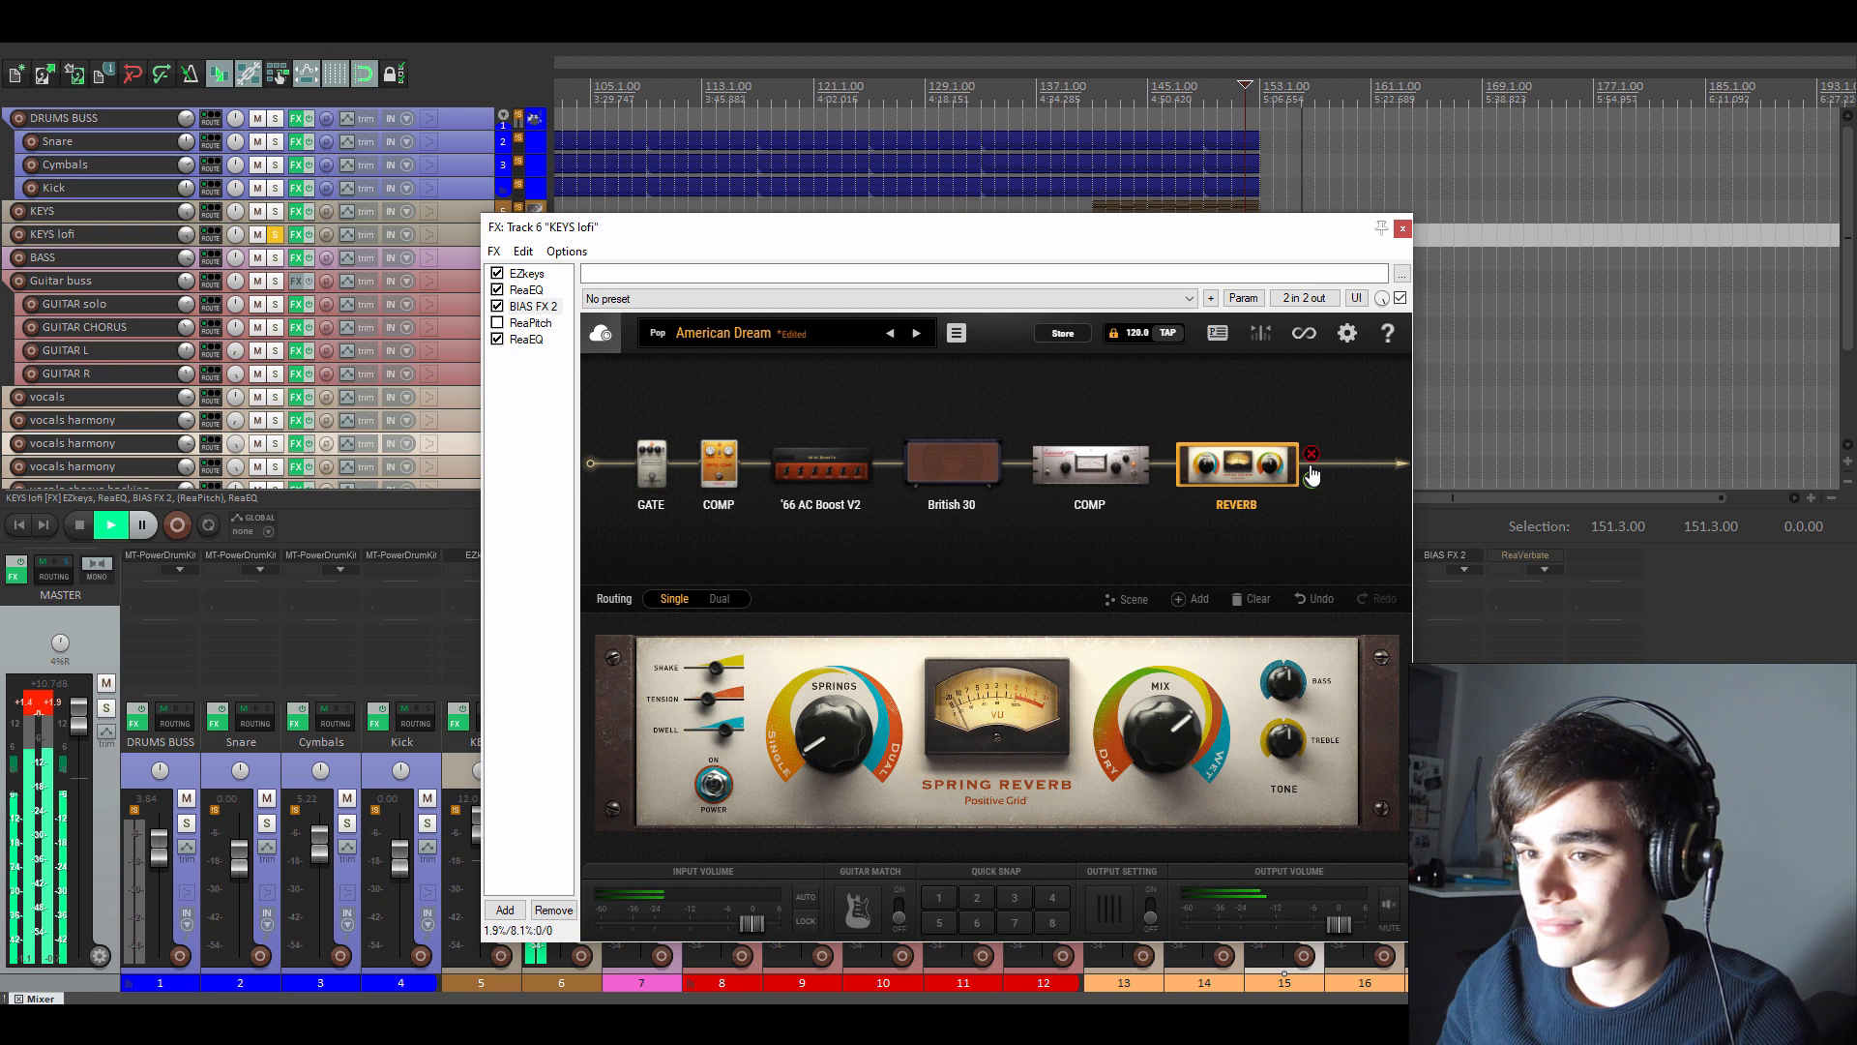
- Close the KEYS lofi effects chain, stop playback and unsolo the track
click(1404, 229)
key(space)
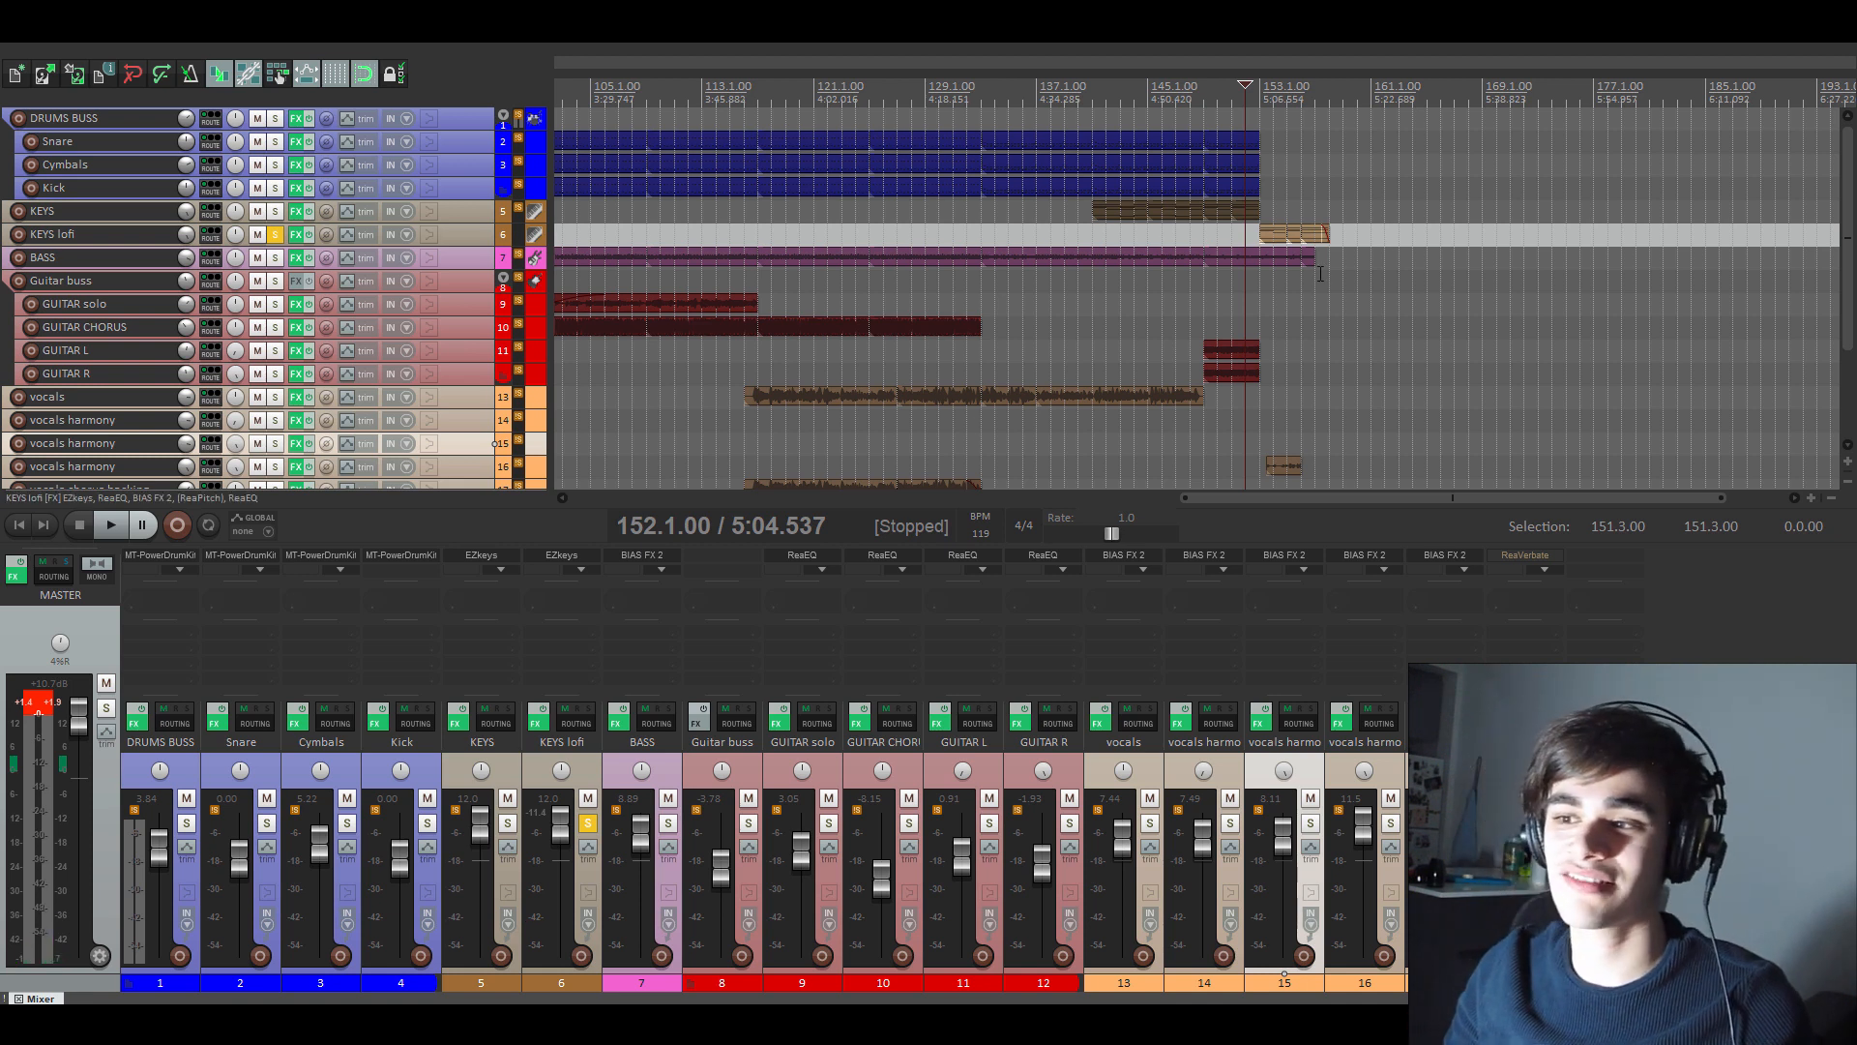
click(277, 234)
- Solo the BASS track and play it near the start of its clip, then stop
drag(1182, 492, 427, 528)
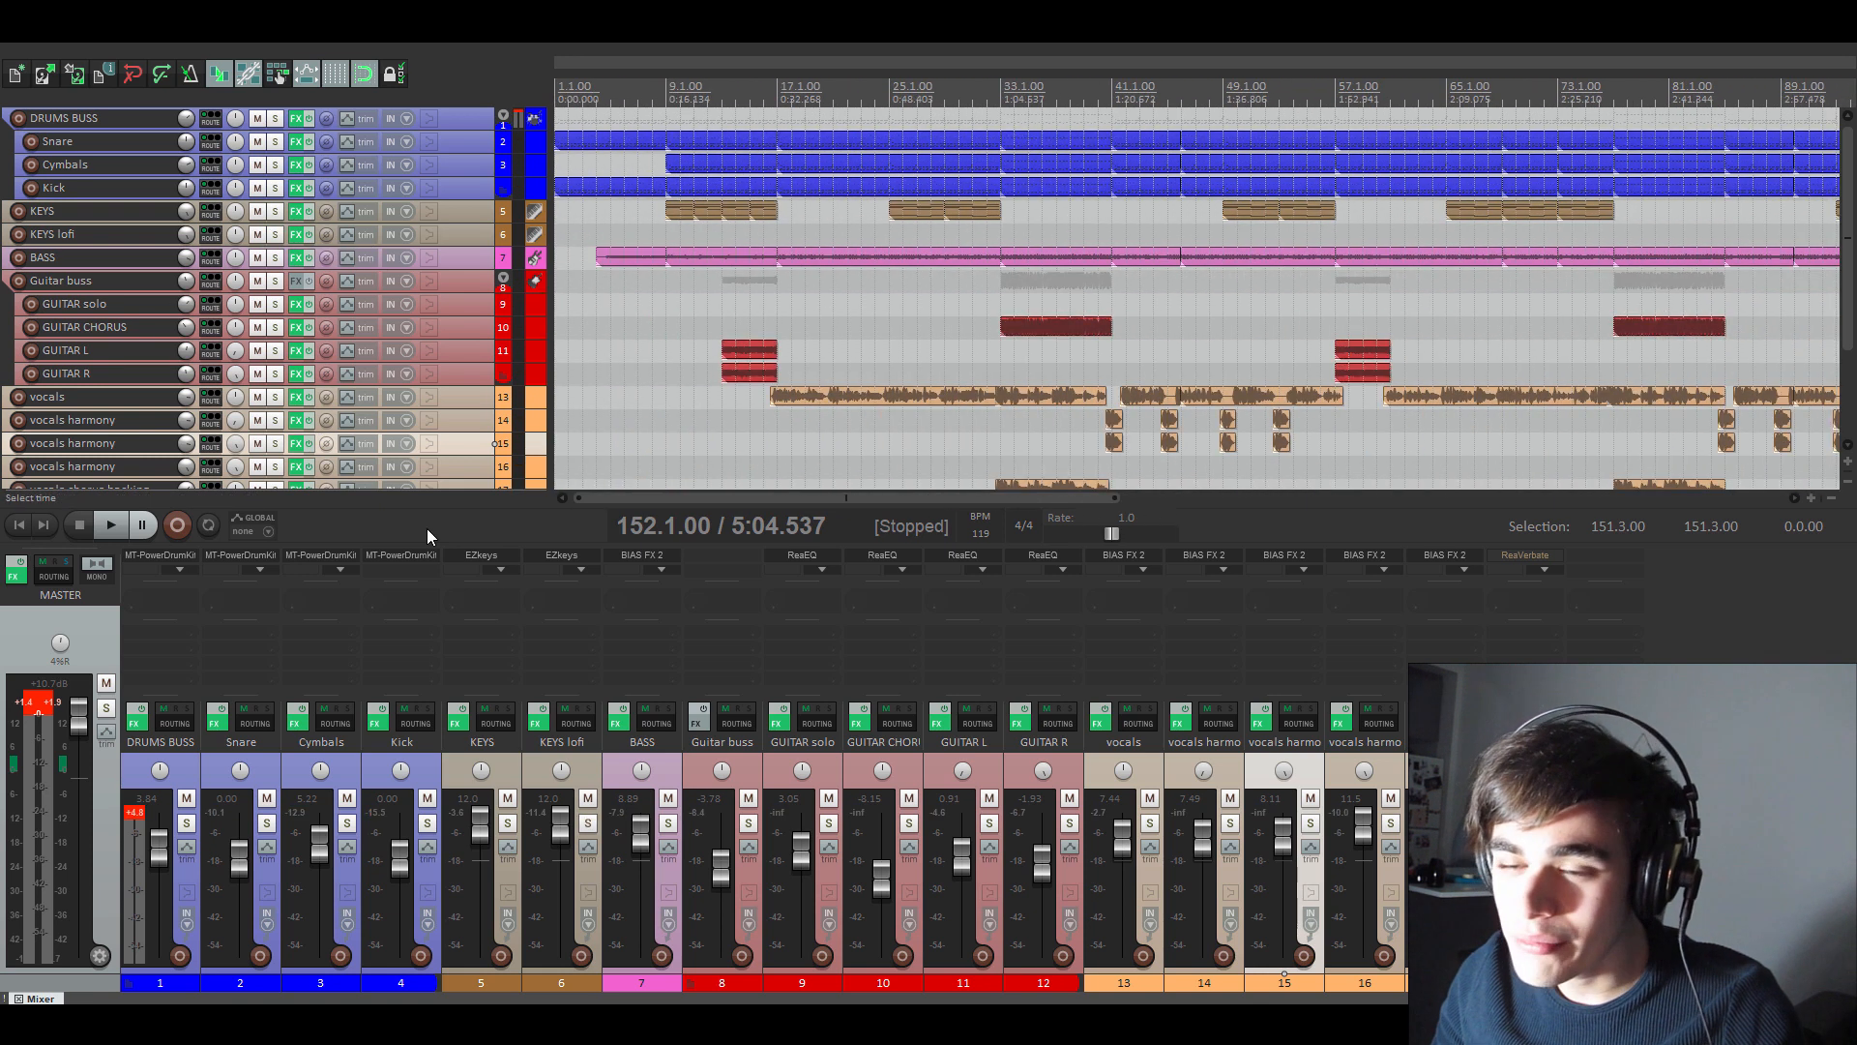
click(278, 258)
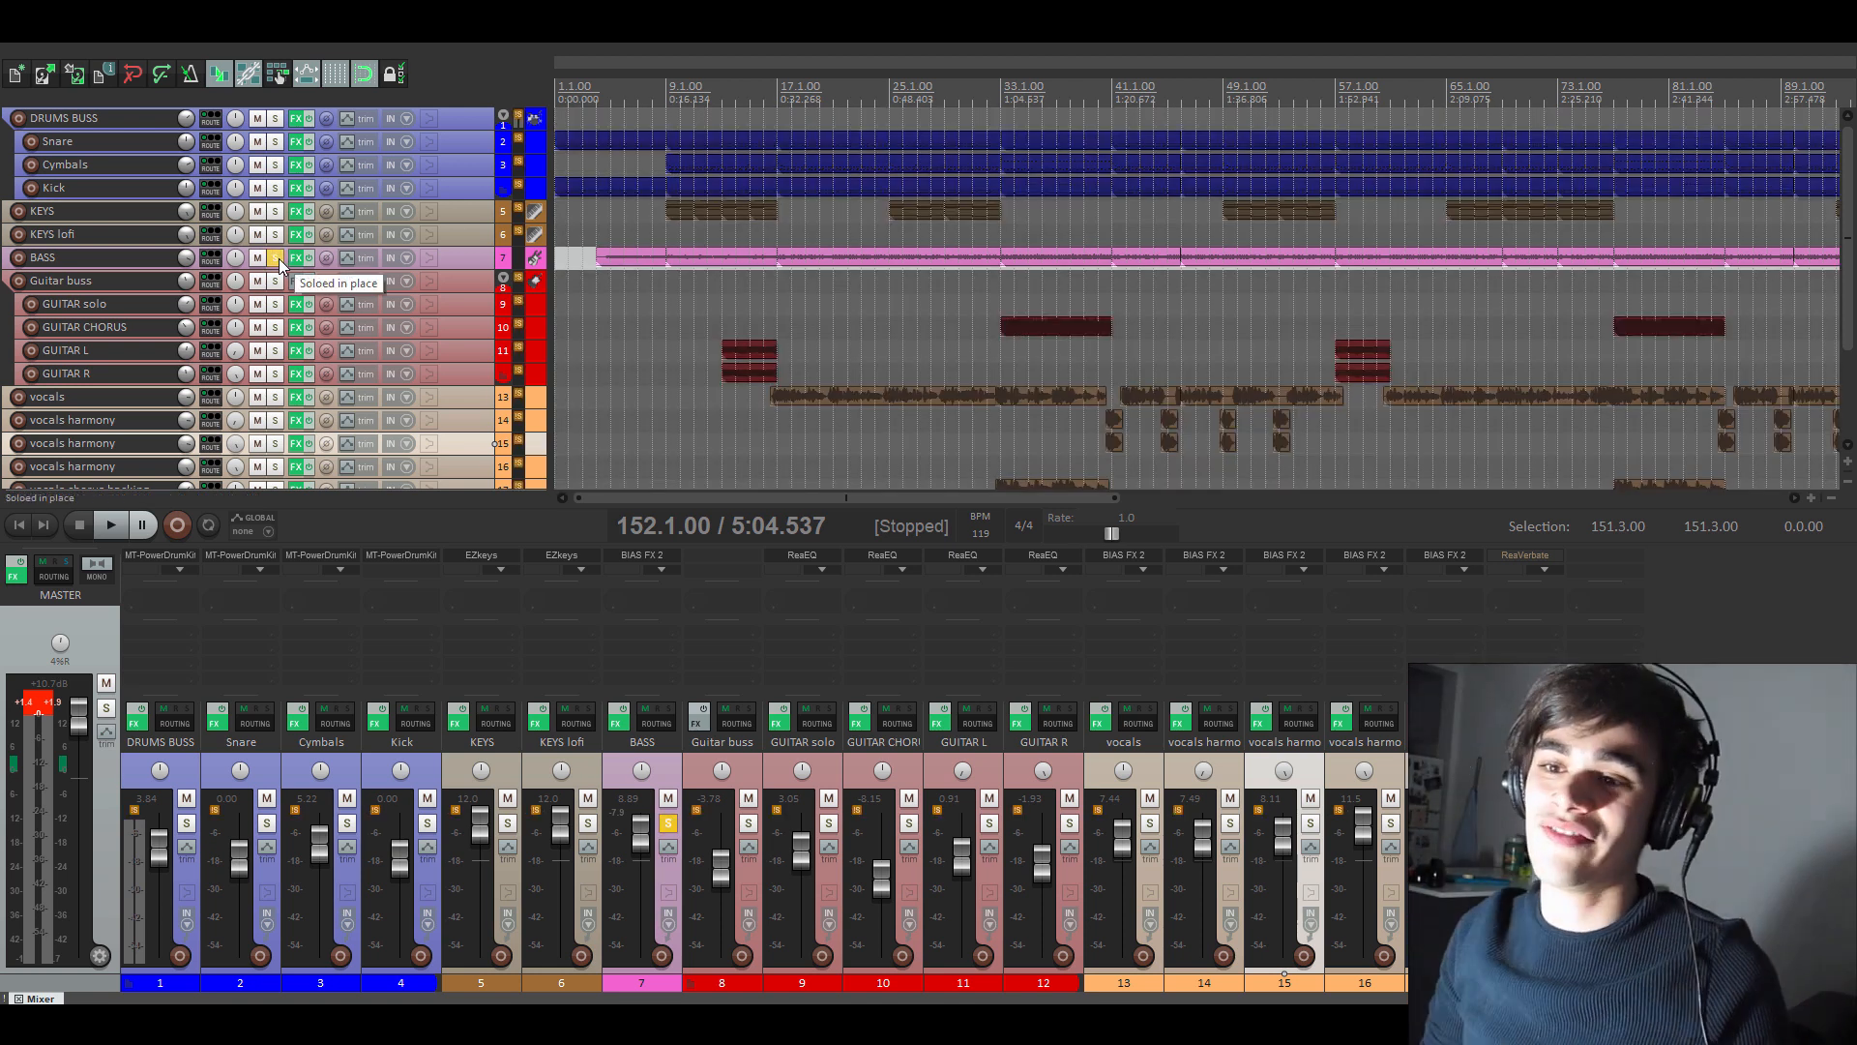
click(597, 86)
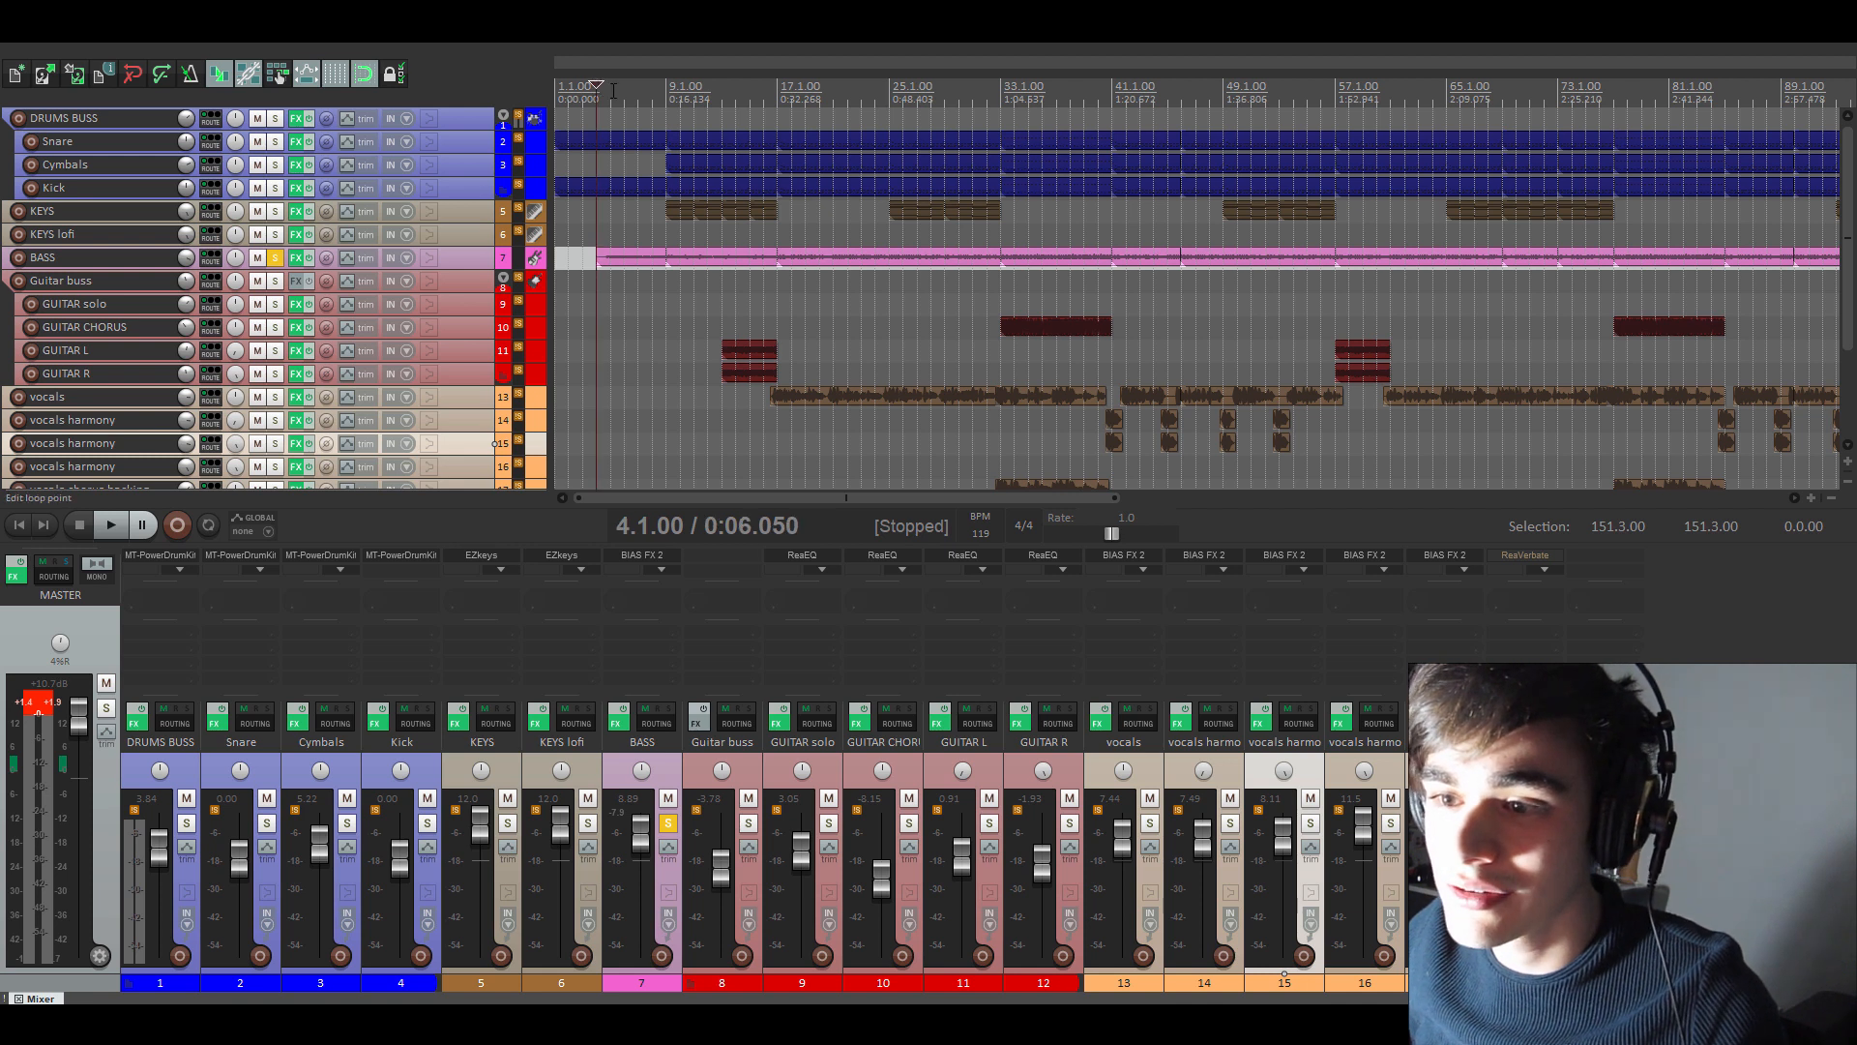
key(space)
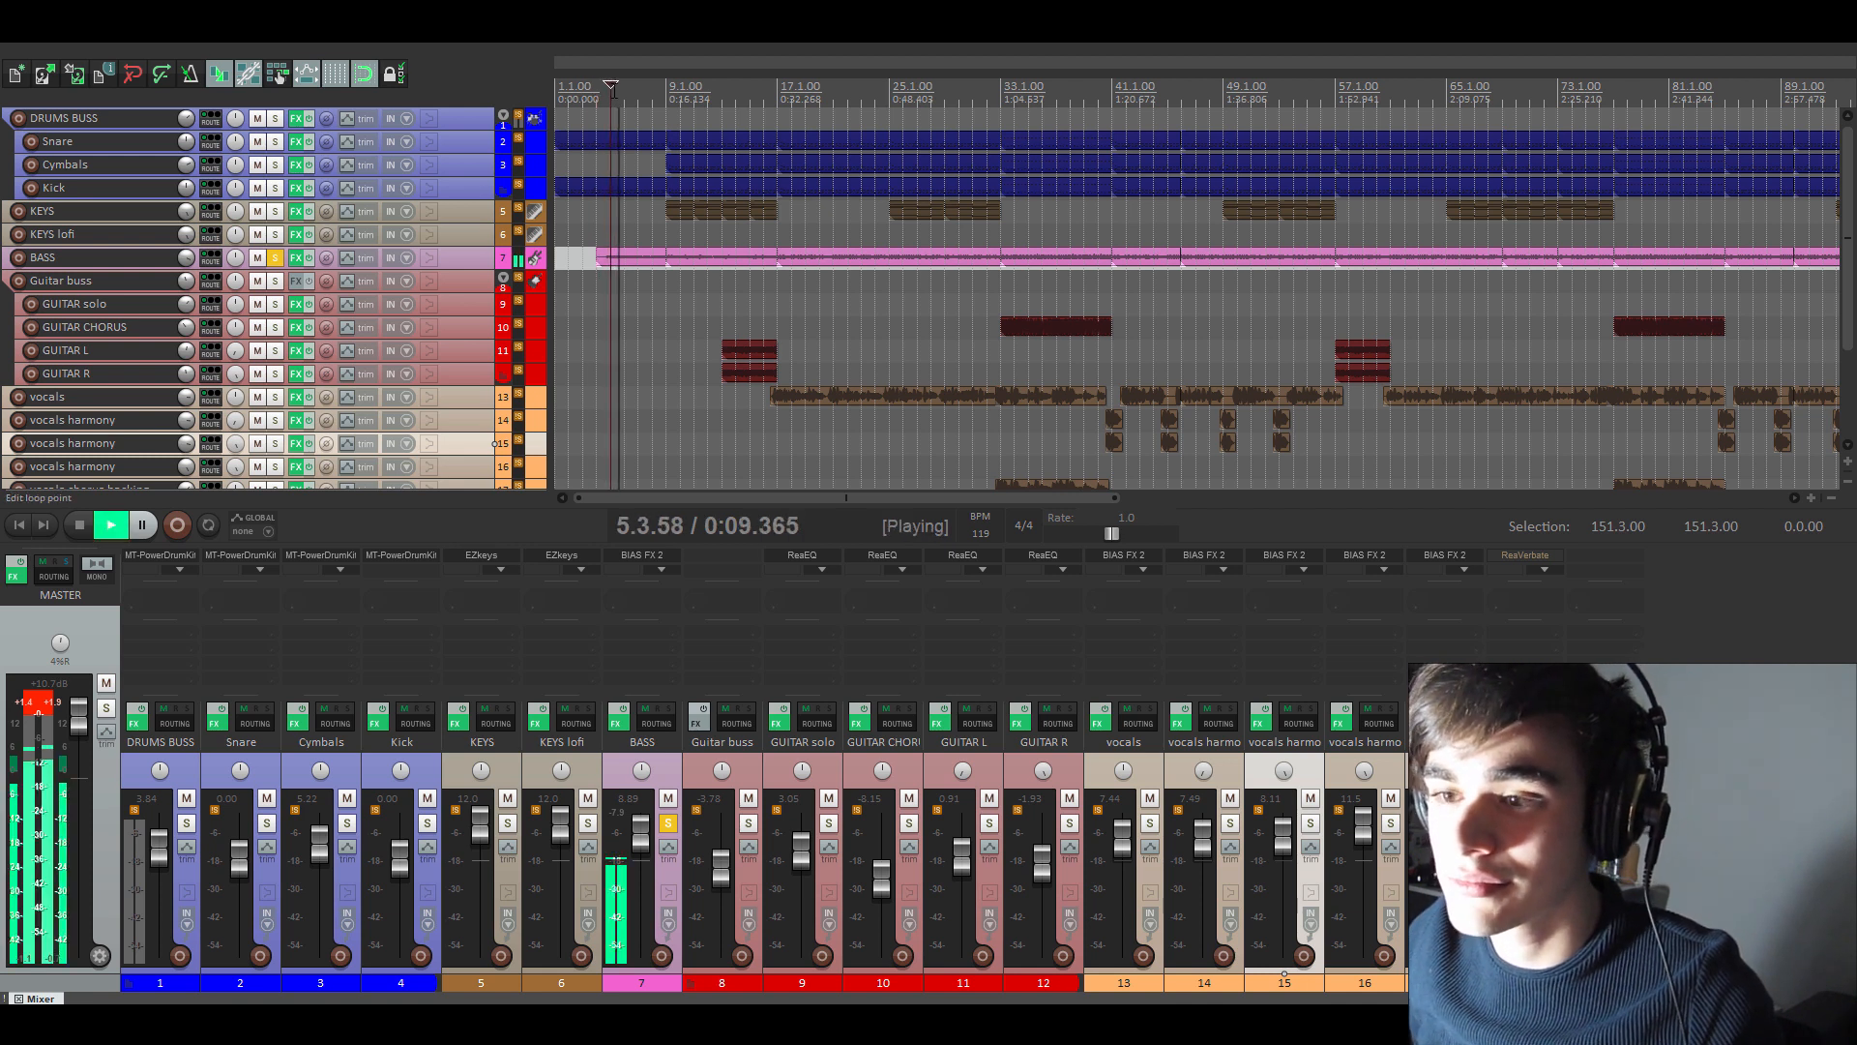
key(space)
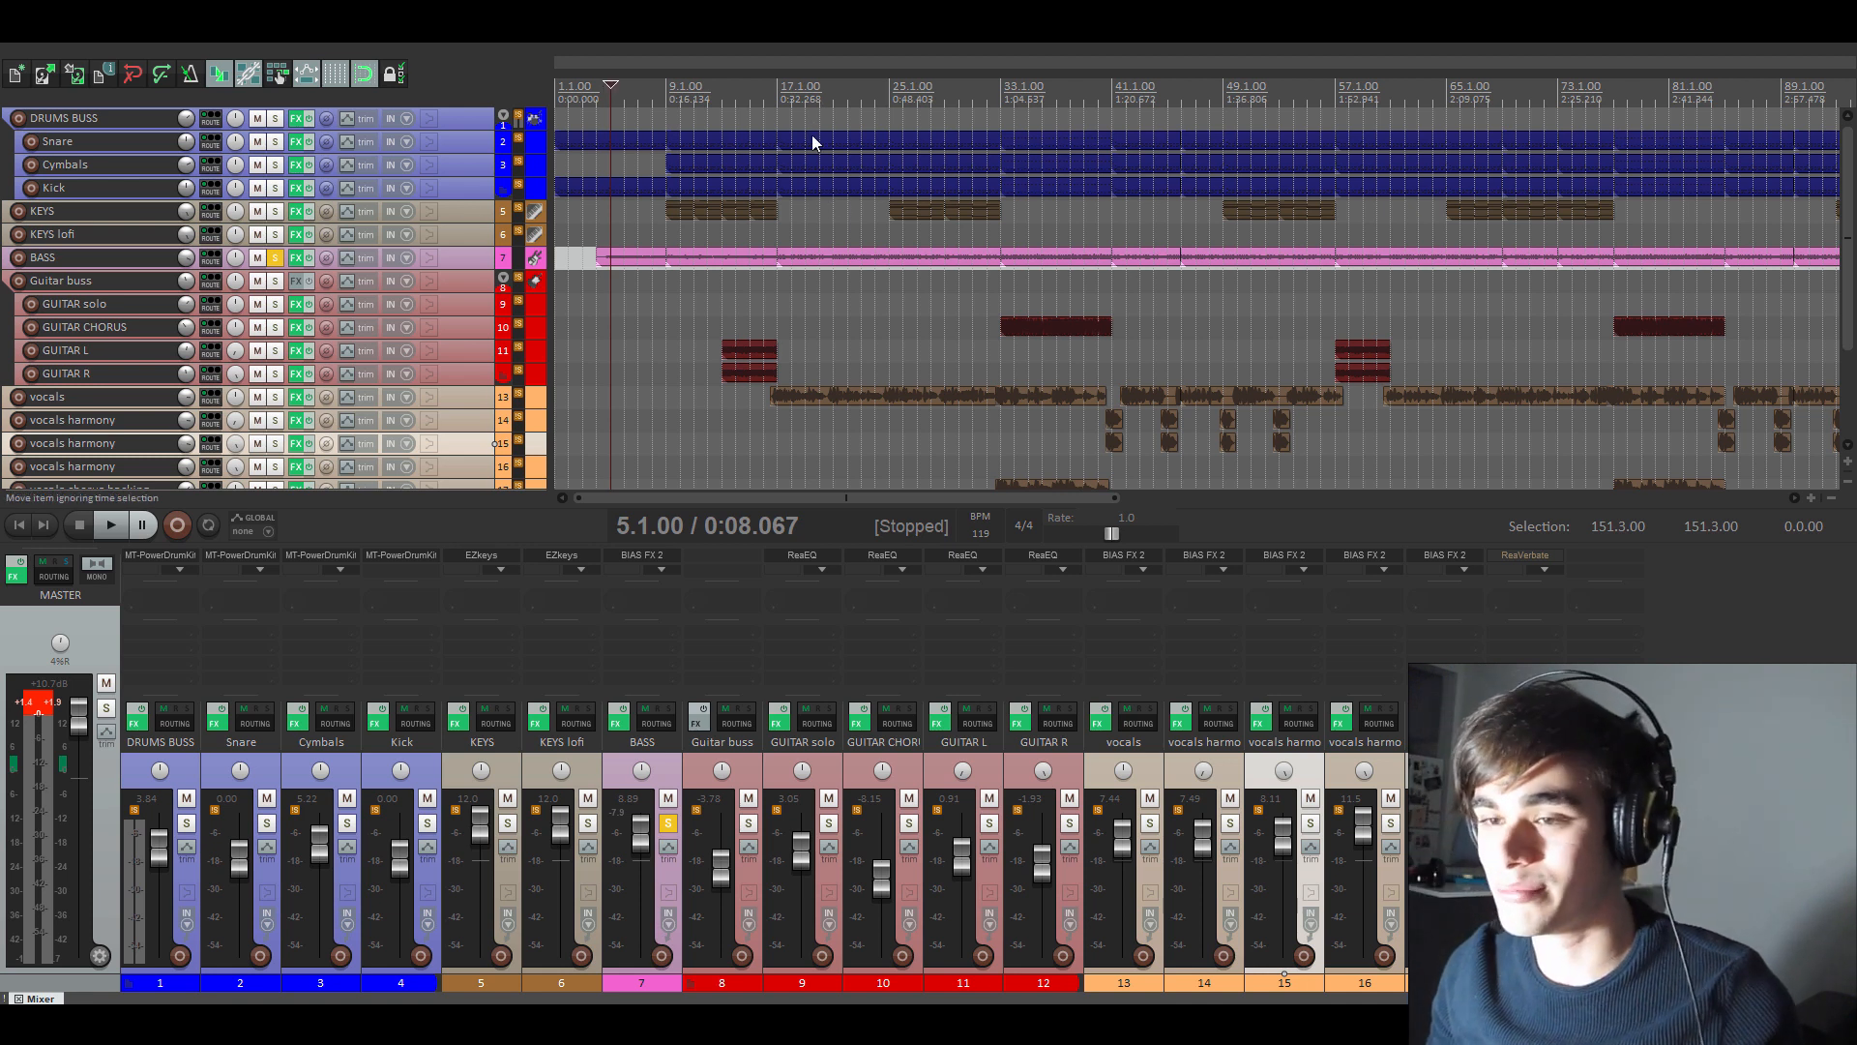
- Open the BASS effects chain, bypass BIAS FX 2 and ReaEQ, and play the dry bass, then stop
click(297, 258)
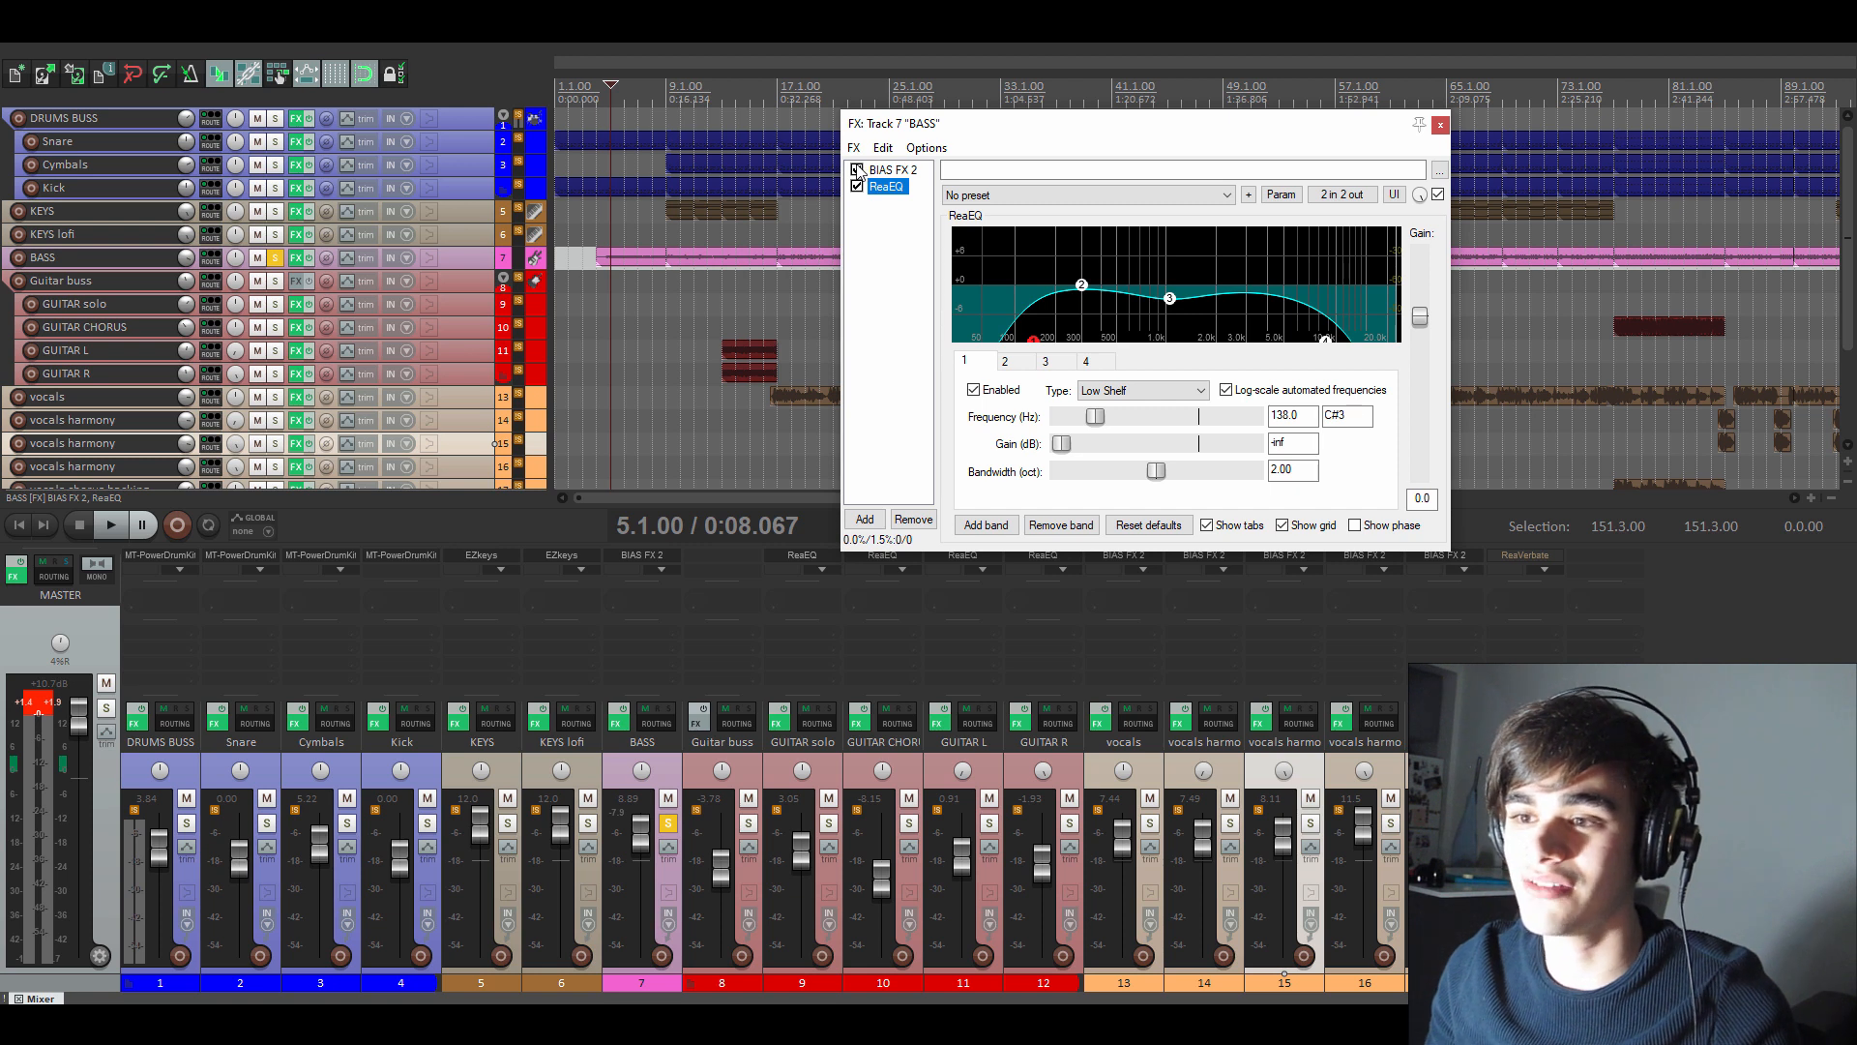
click(857, 170)
key(space)
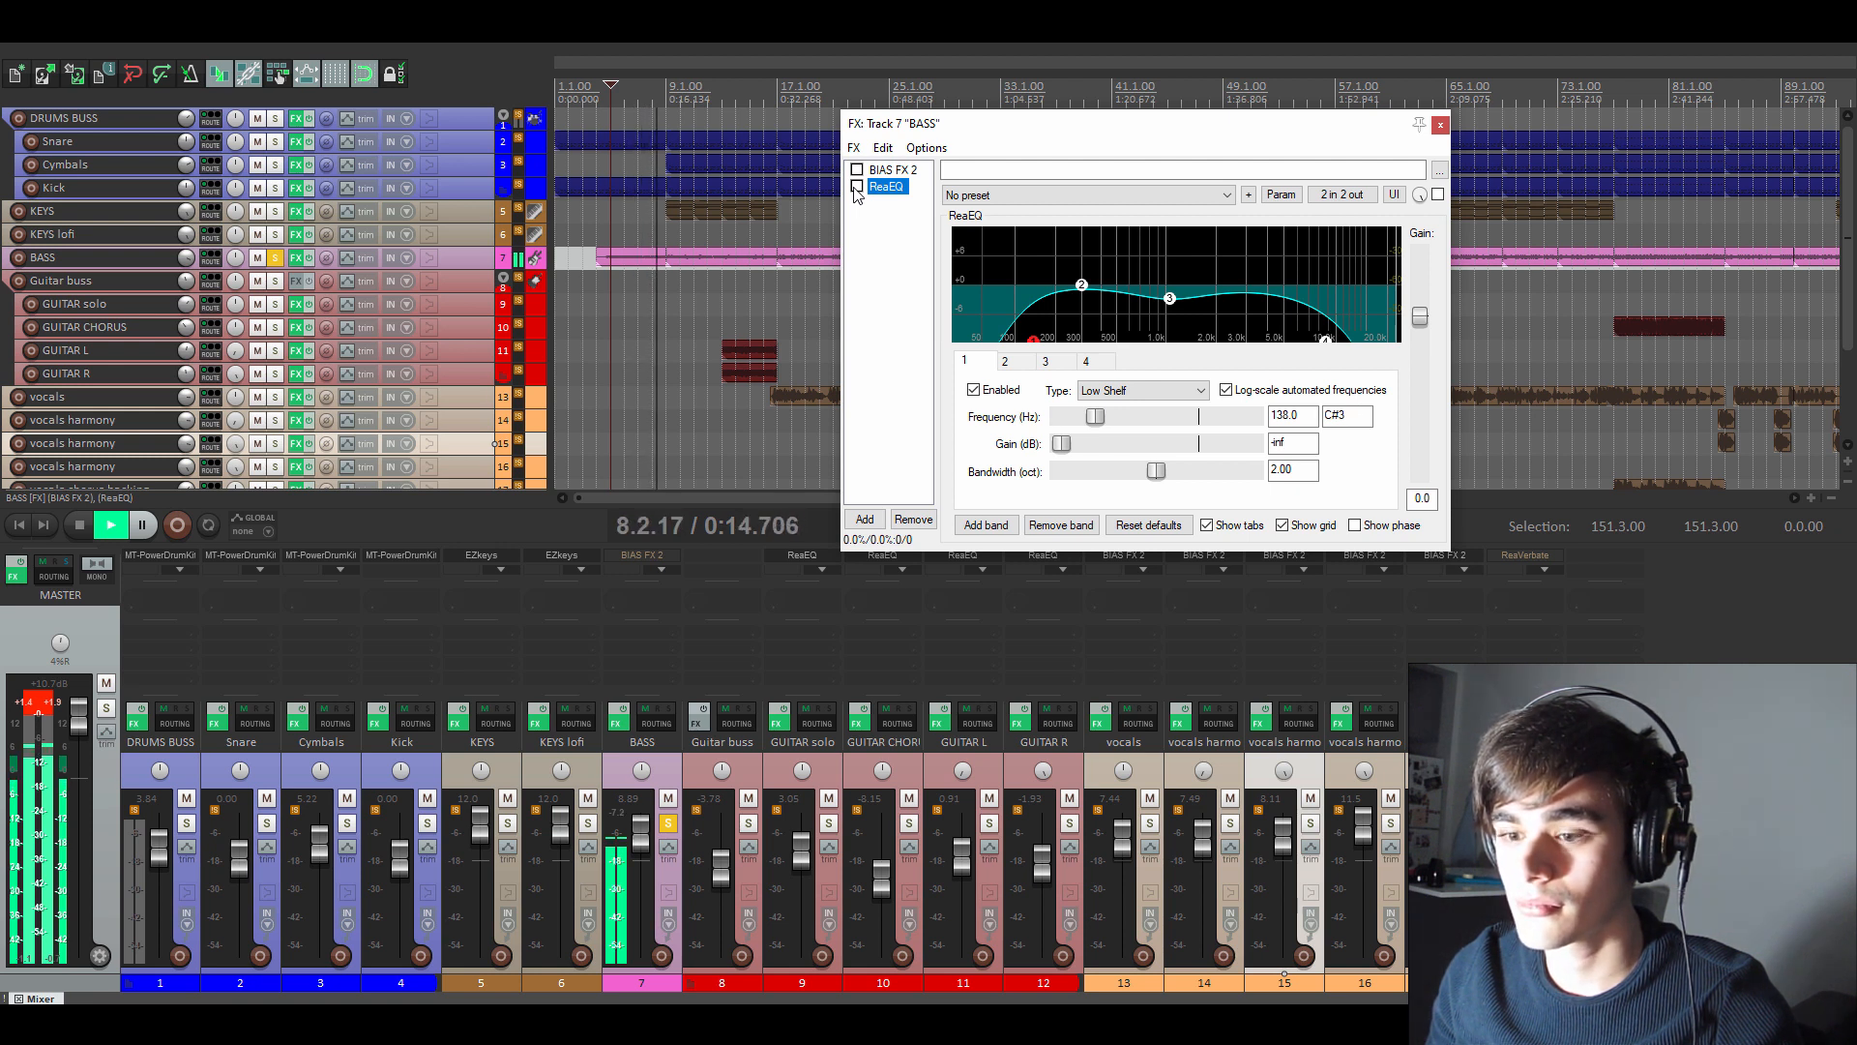
key(space)
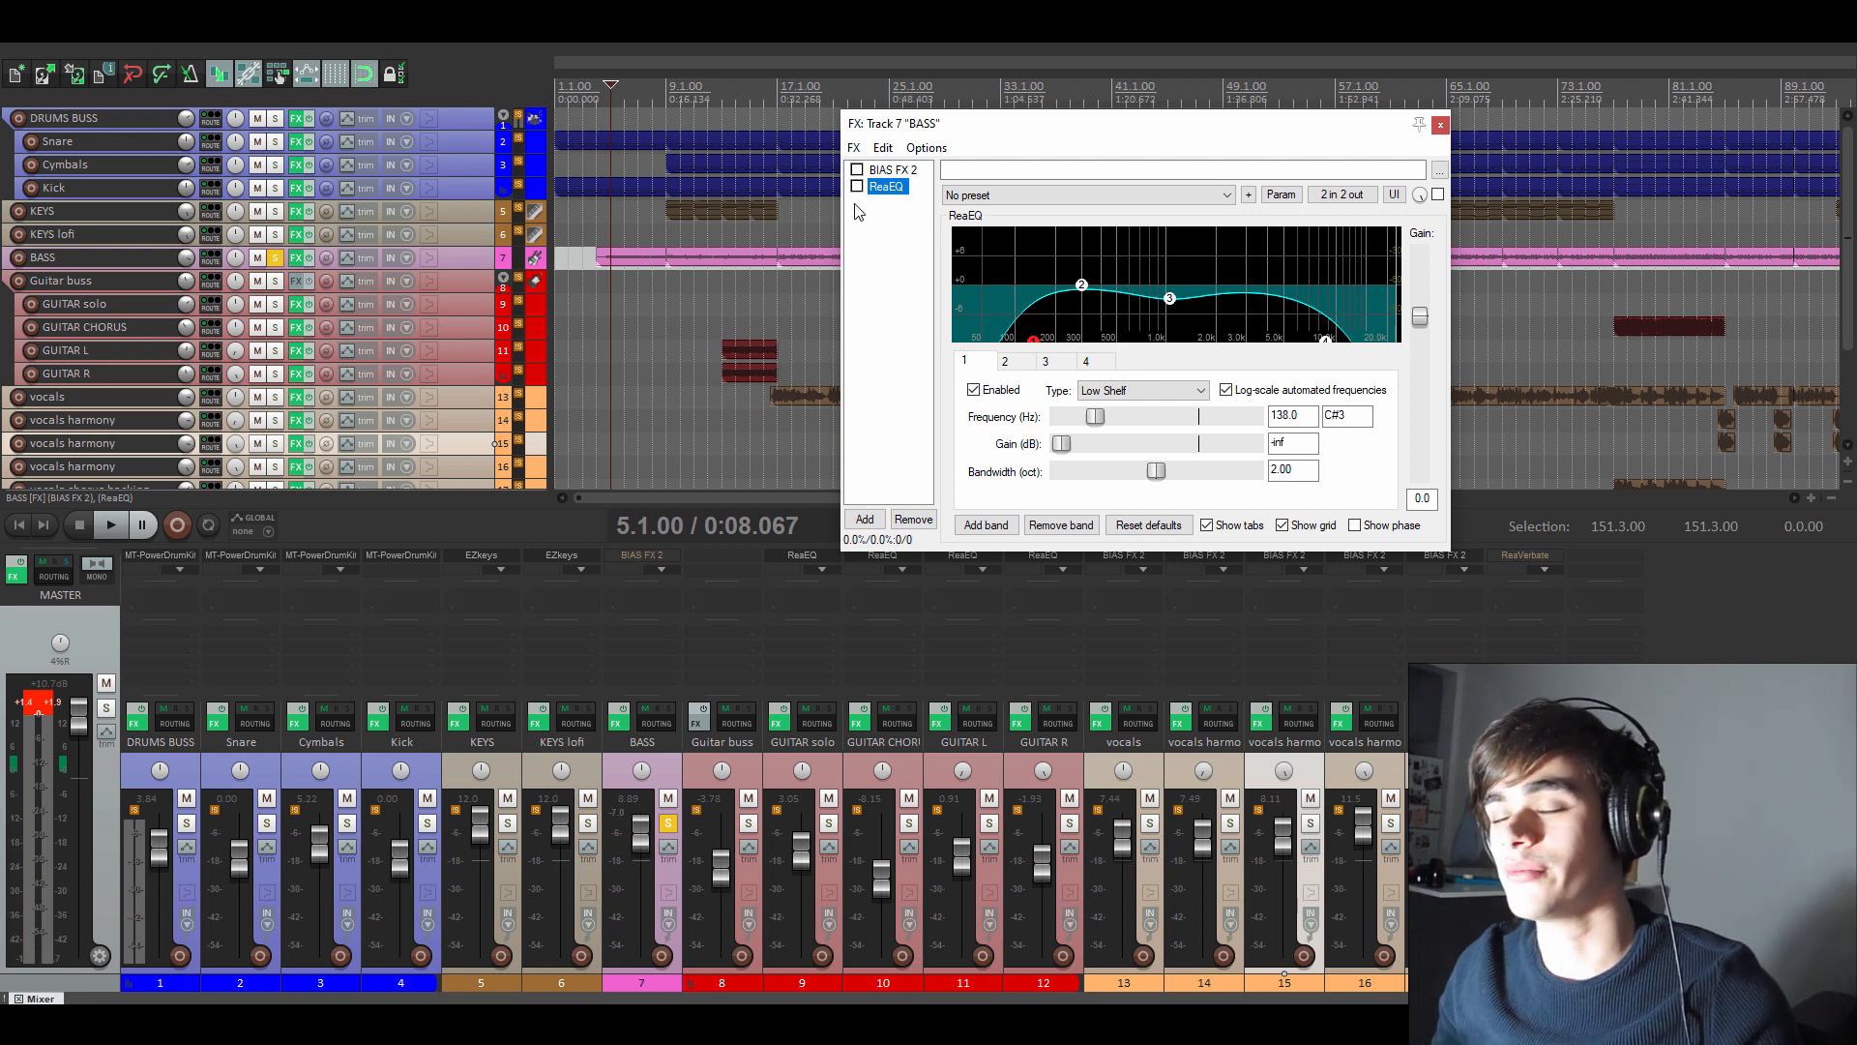
- Inspect the '69 Blue Line V2 amp in the BASS track's BIAS FX 2 and re-enable that plugin during playback
click(879, 171)
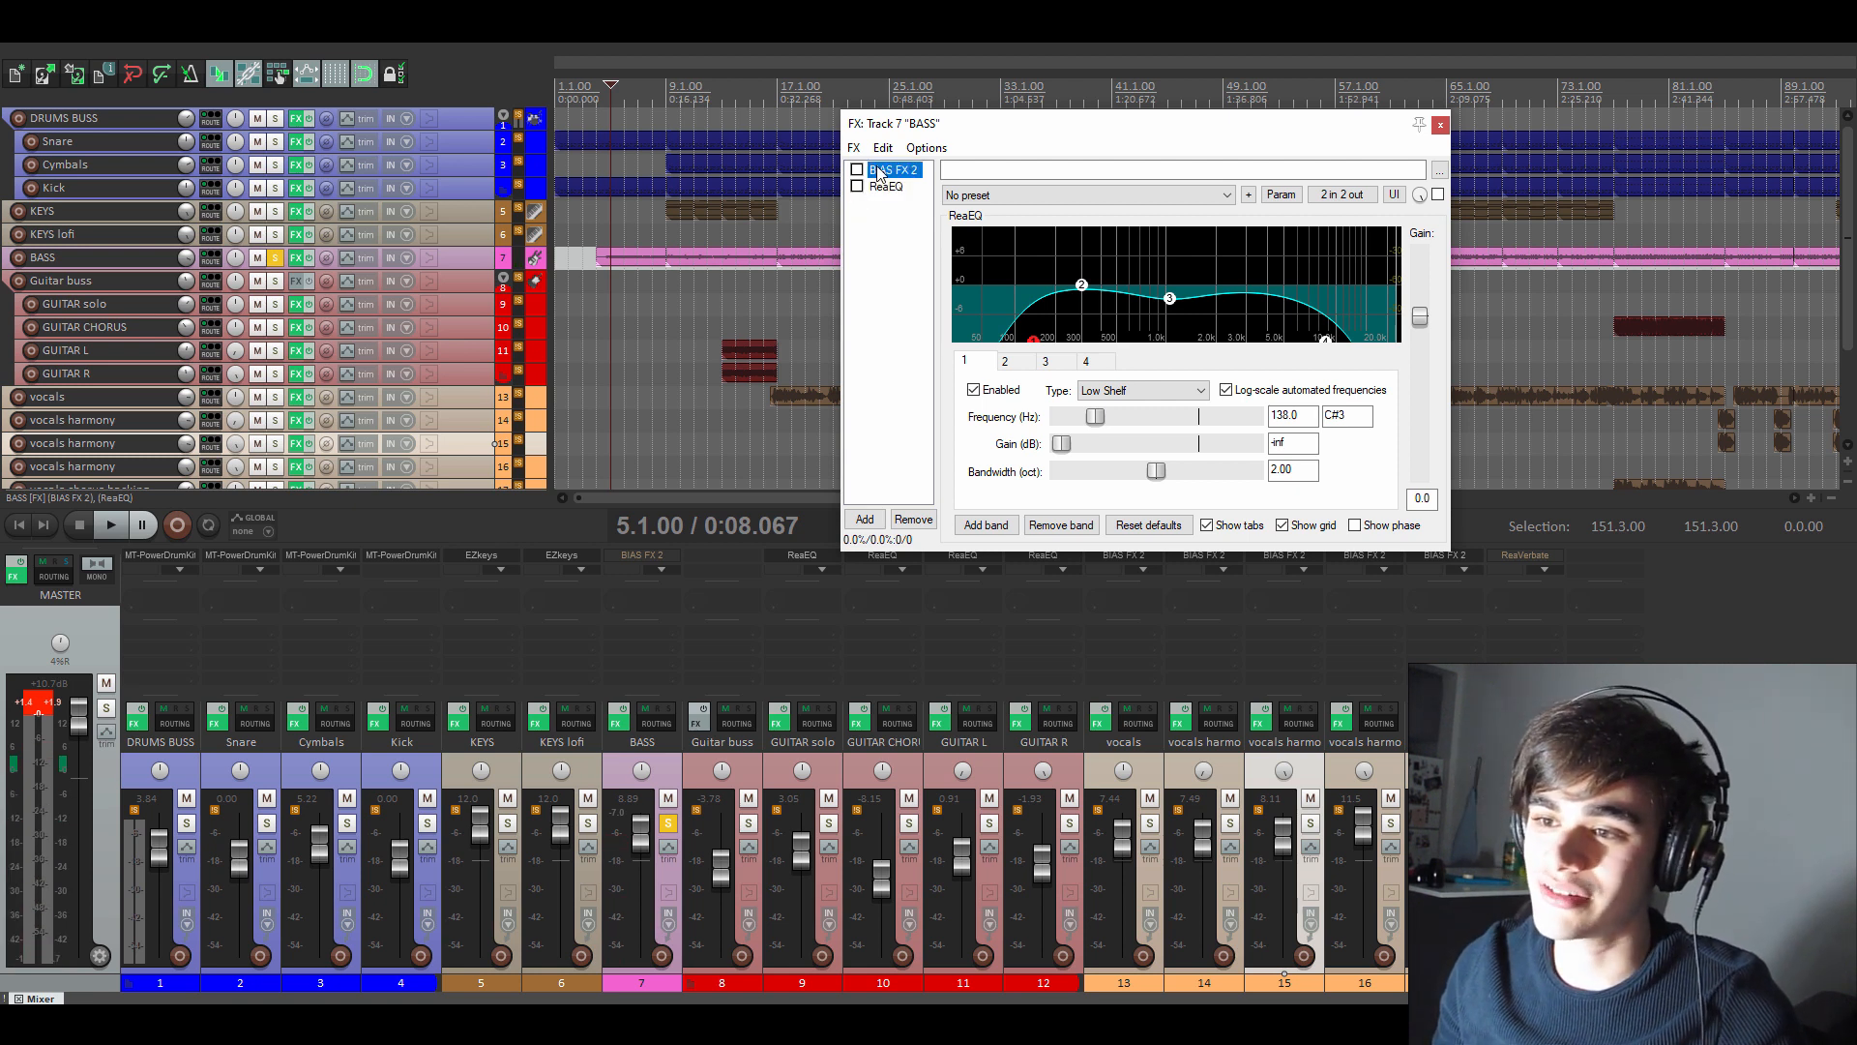
click(860, 189)
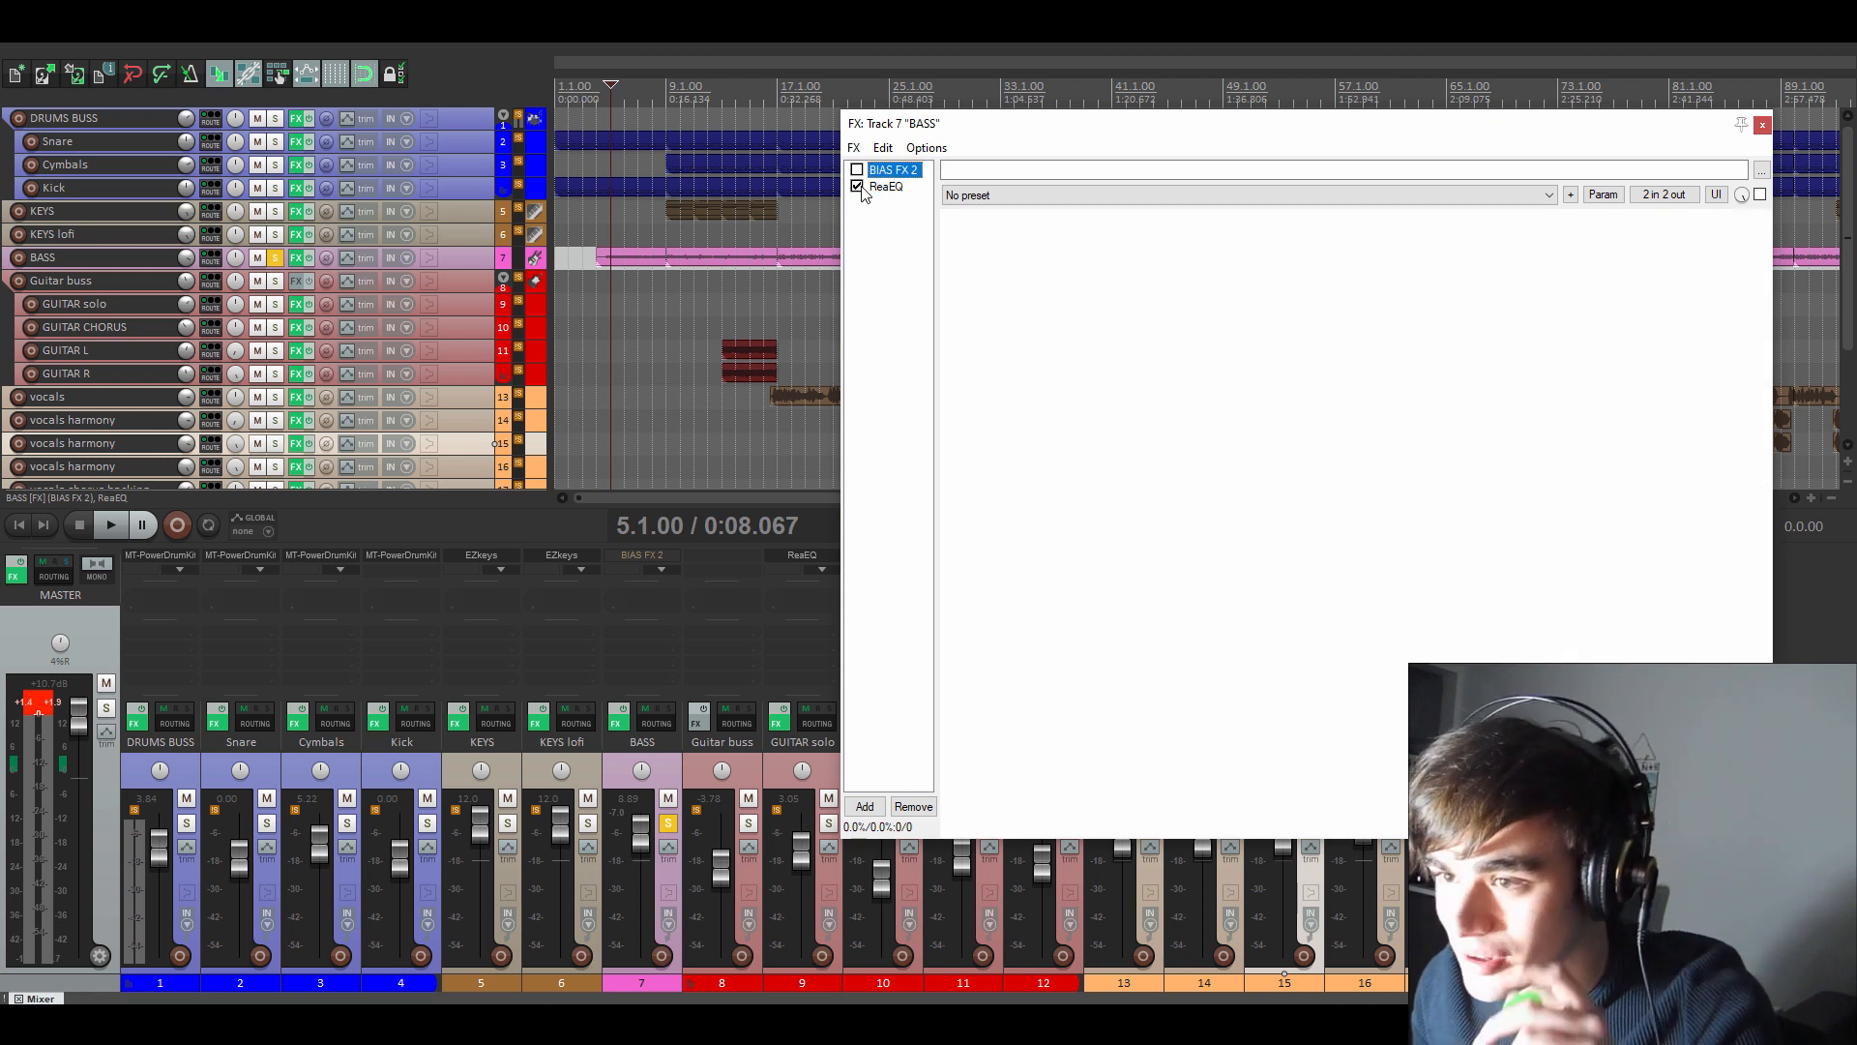
click(857, 186)
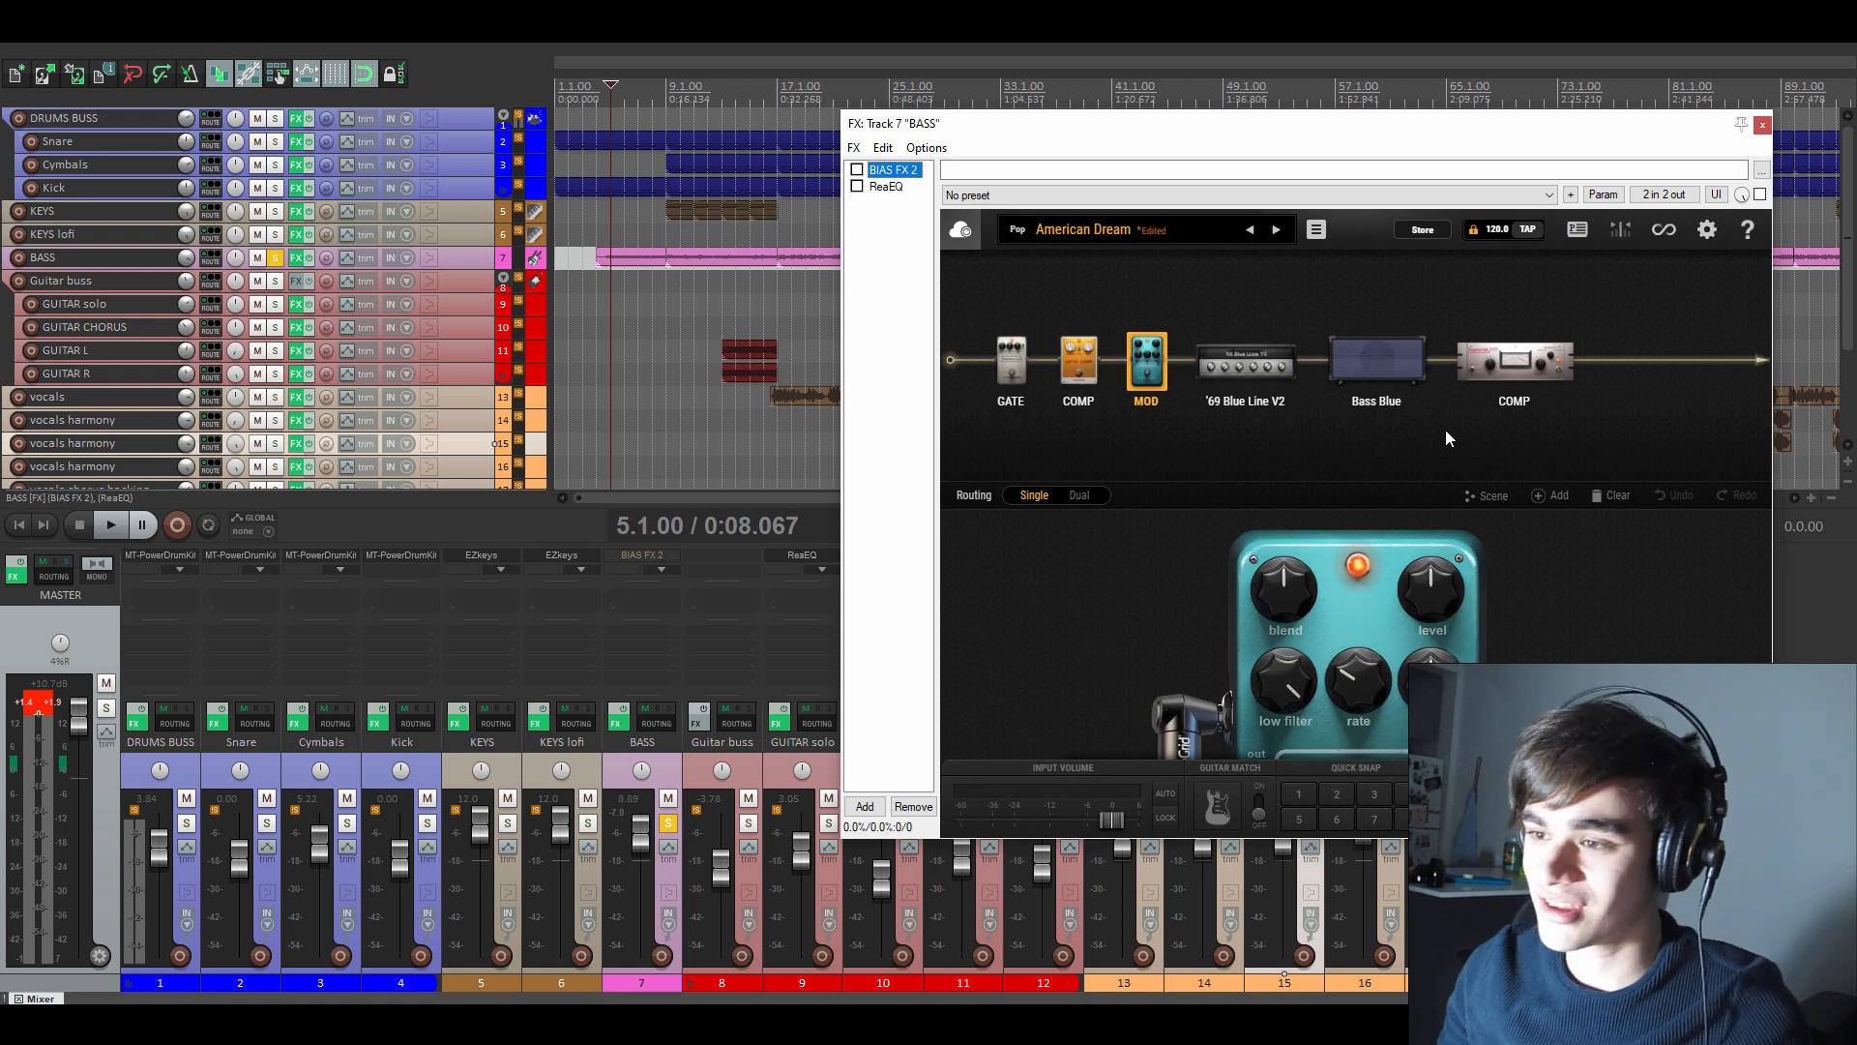
click(1248, 356)
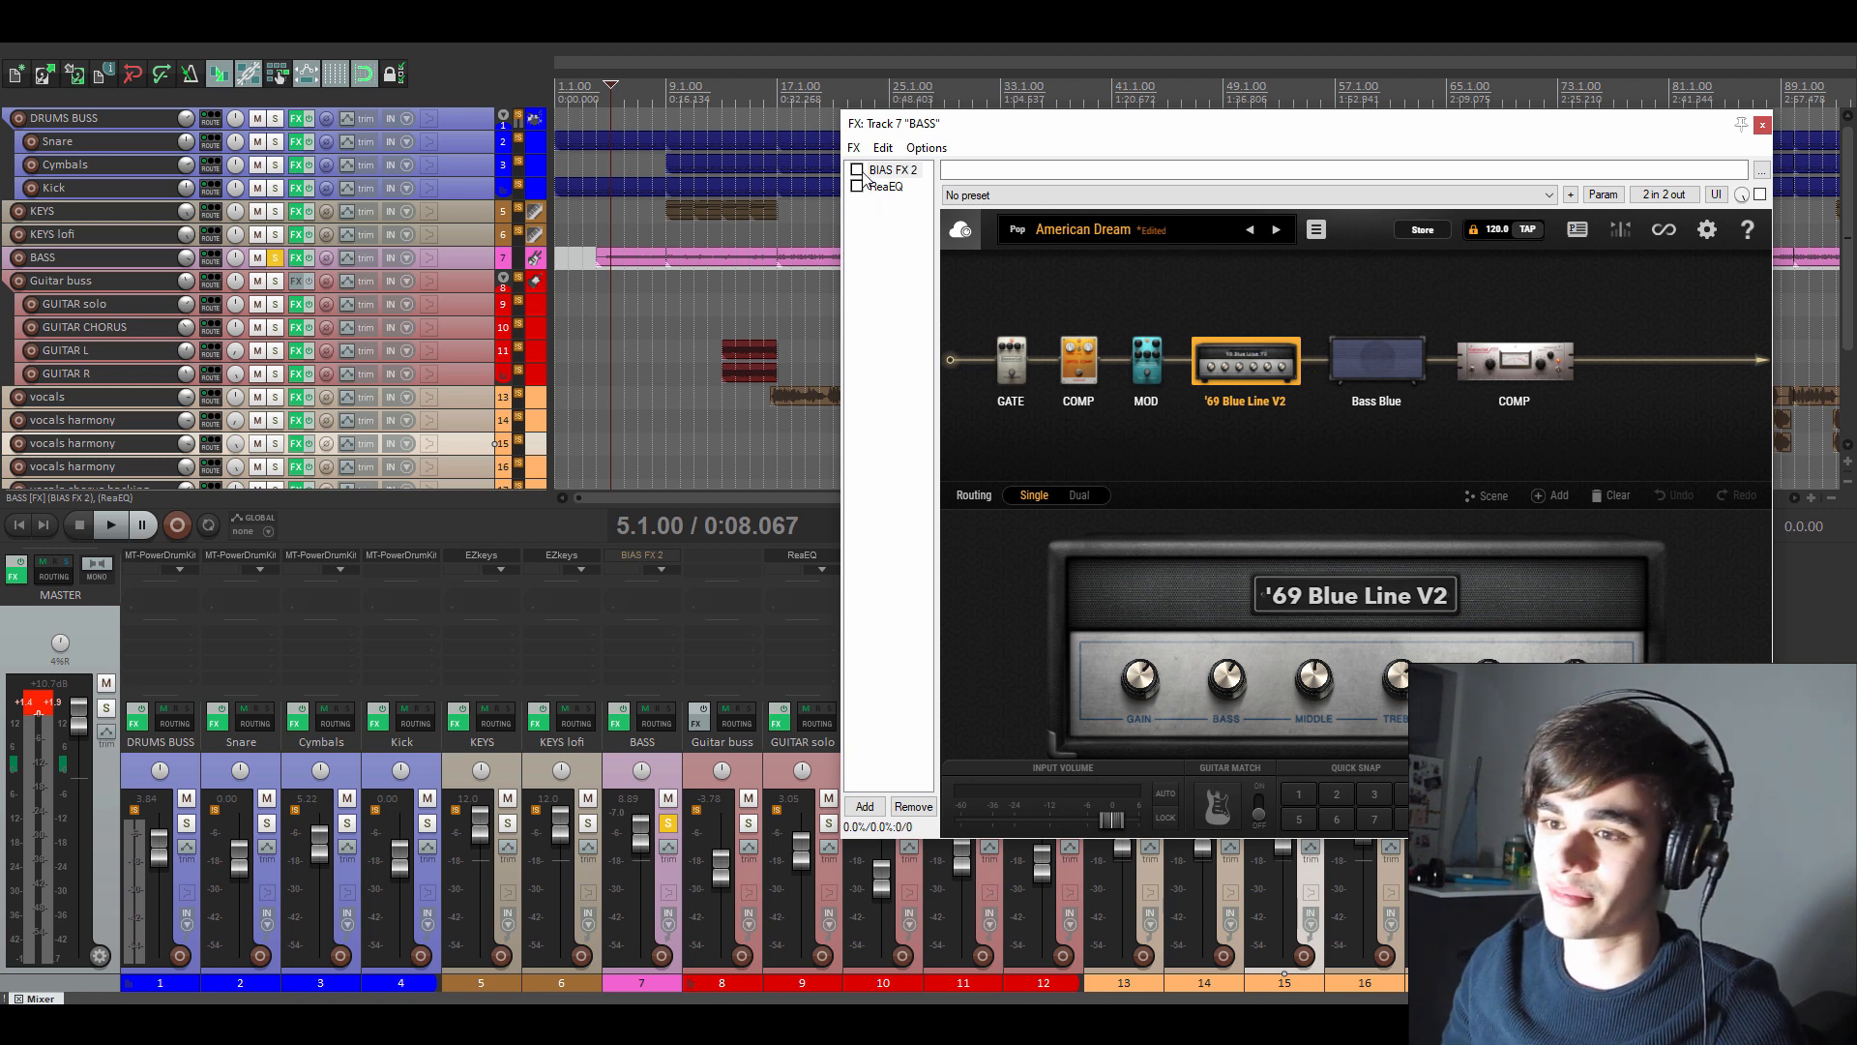
key(space)
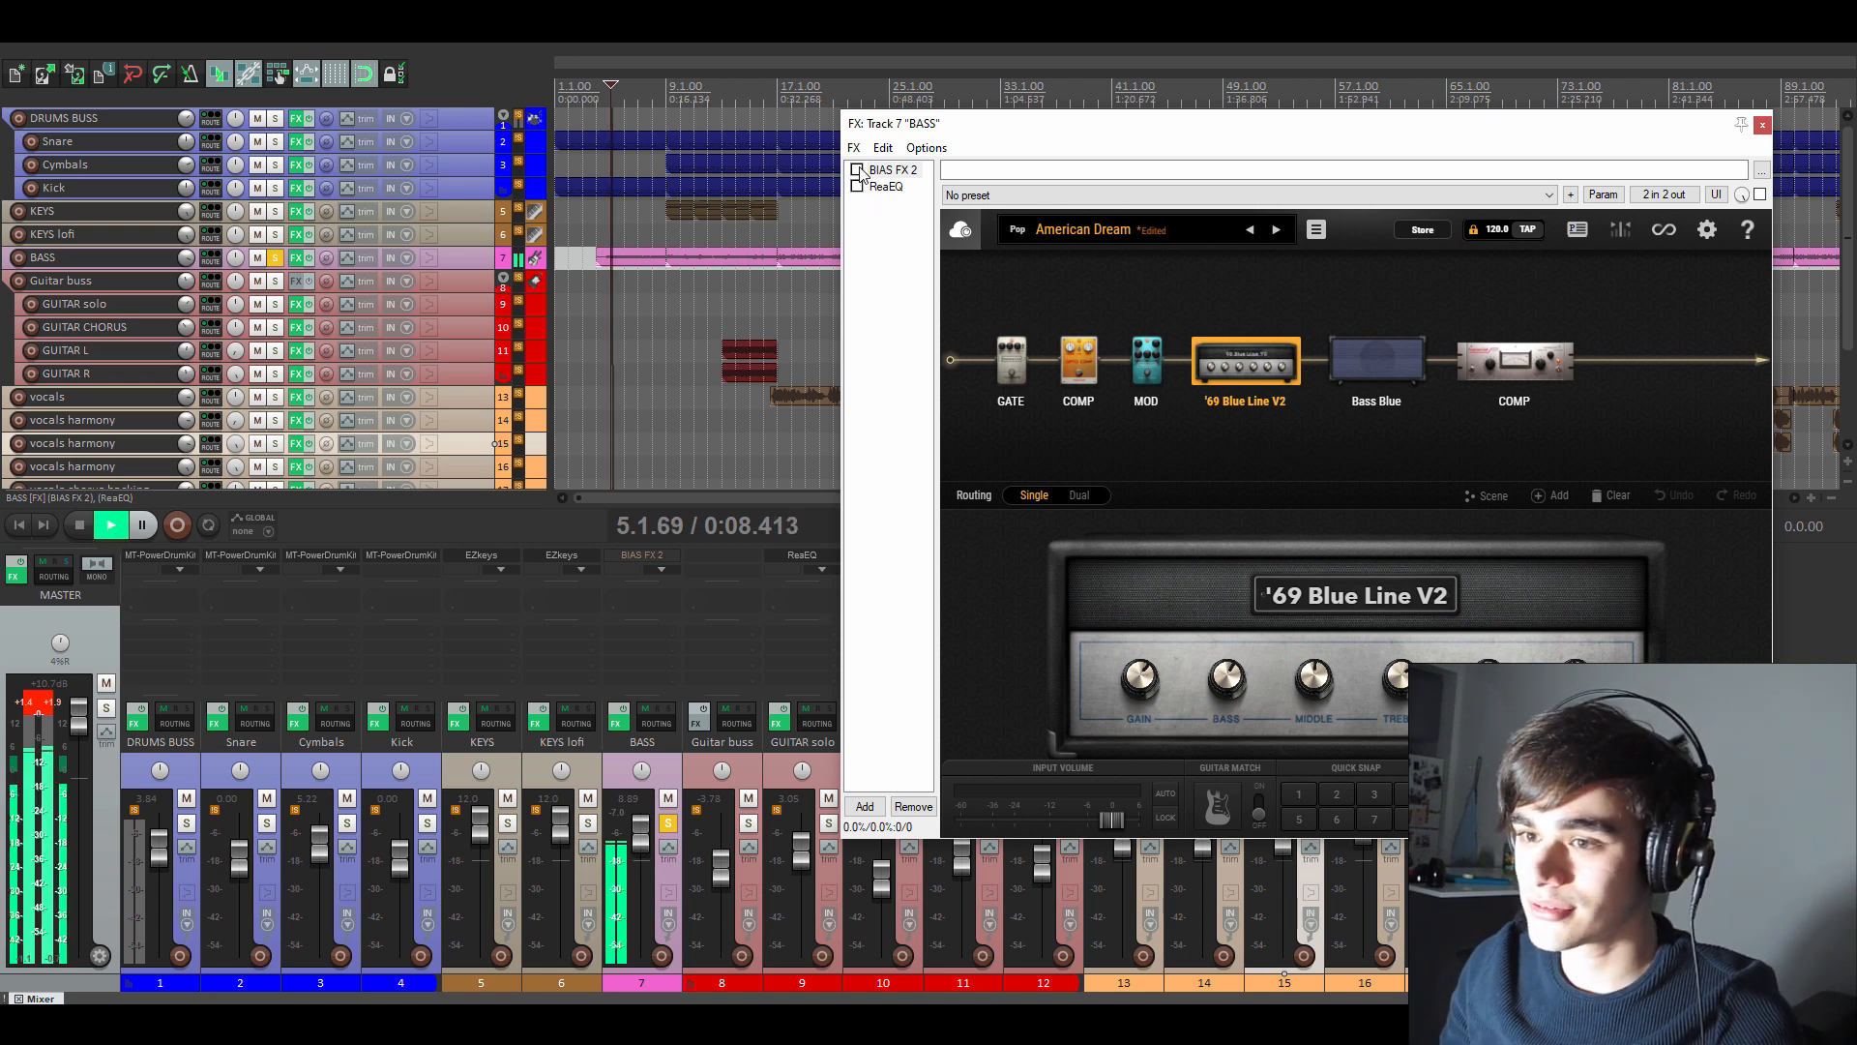
click(857, 172)
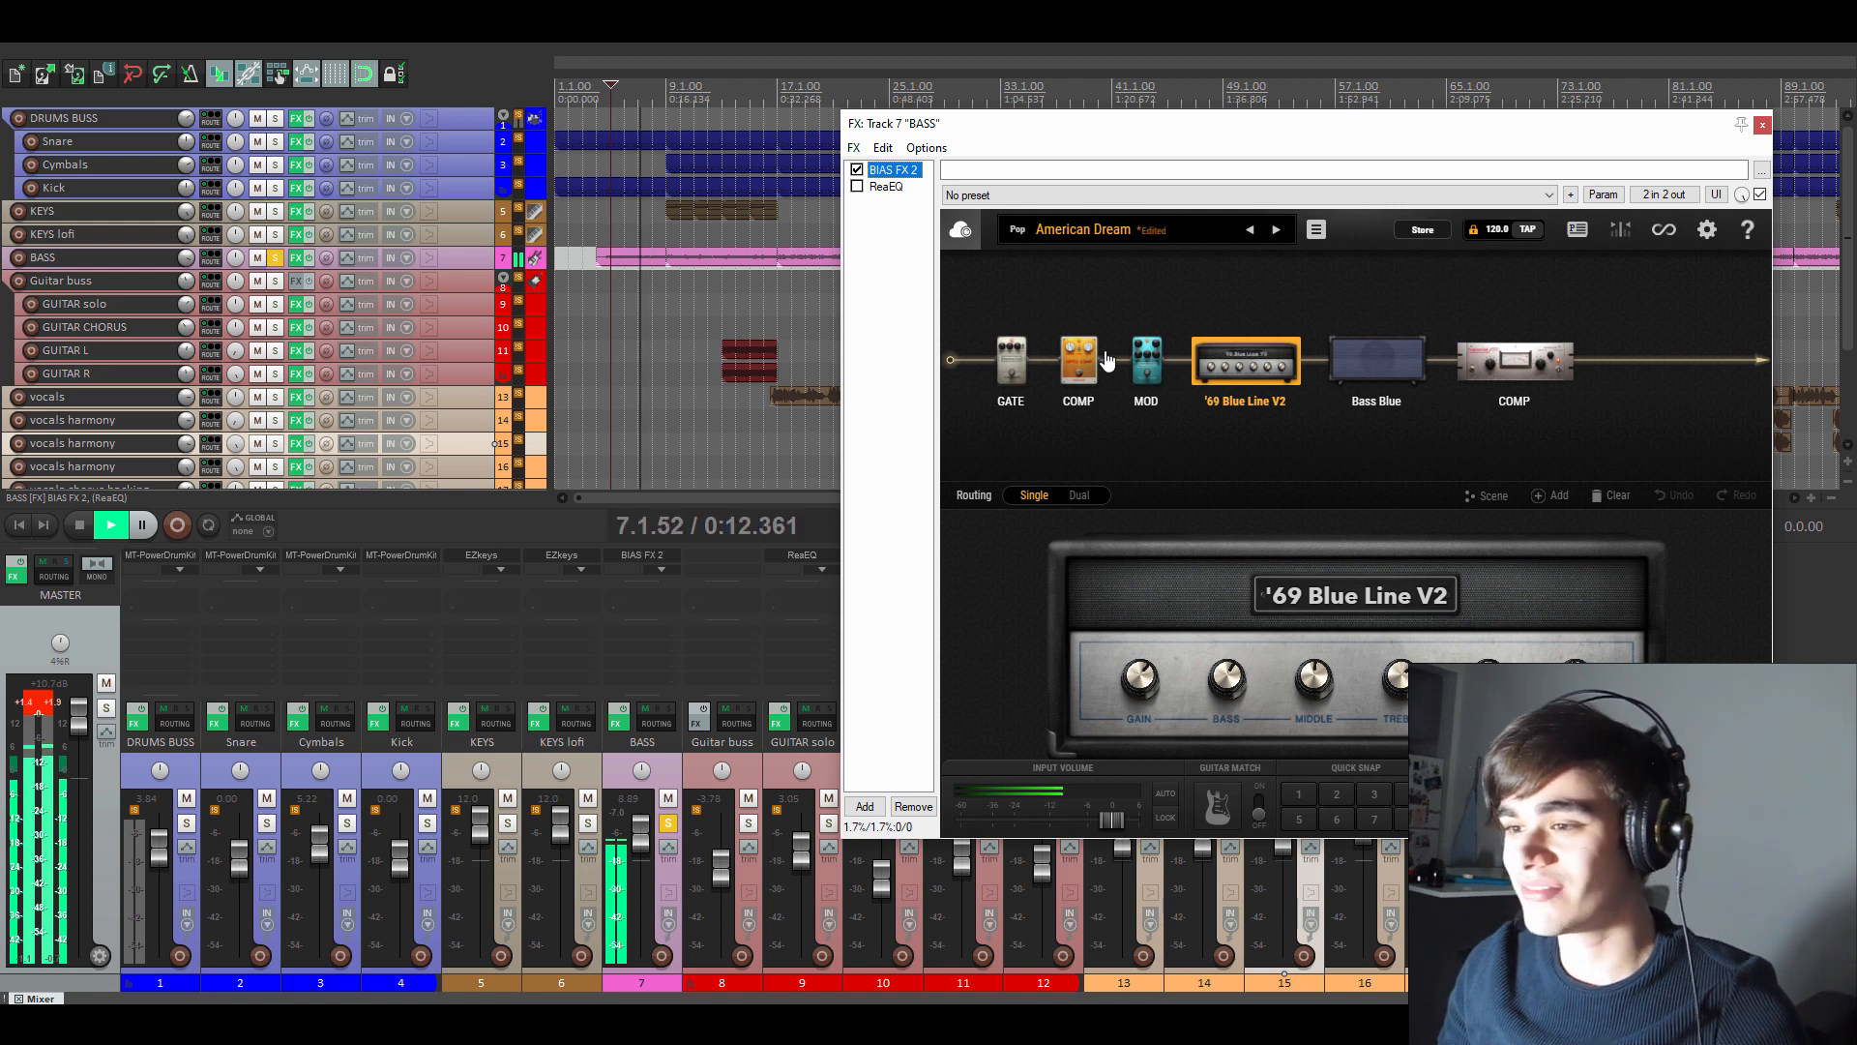
- Compare the bass with the MOD pedal in BIAS FX 2 bypassed and re-enabled, playing the track each time
mouse_move(1151, 389)
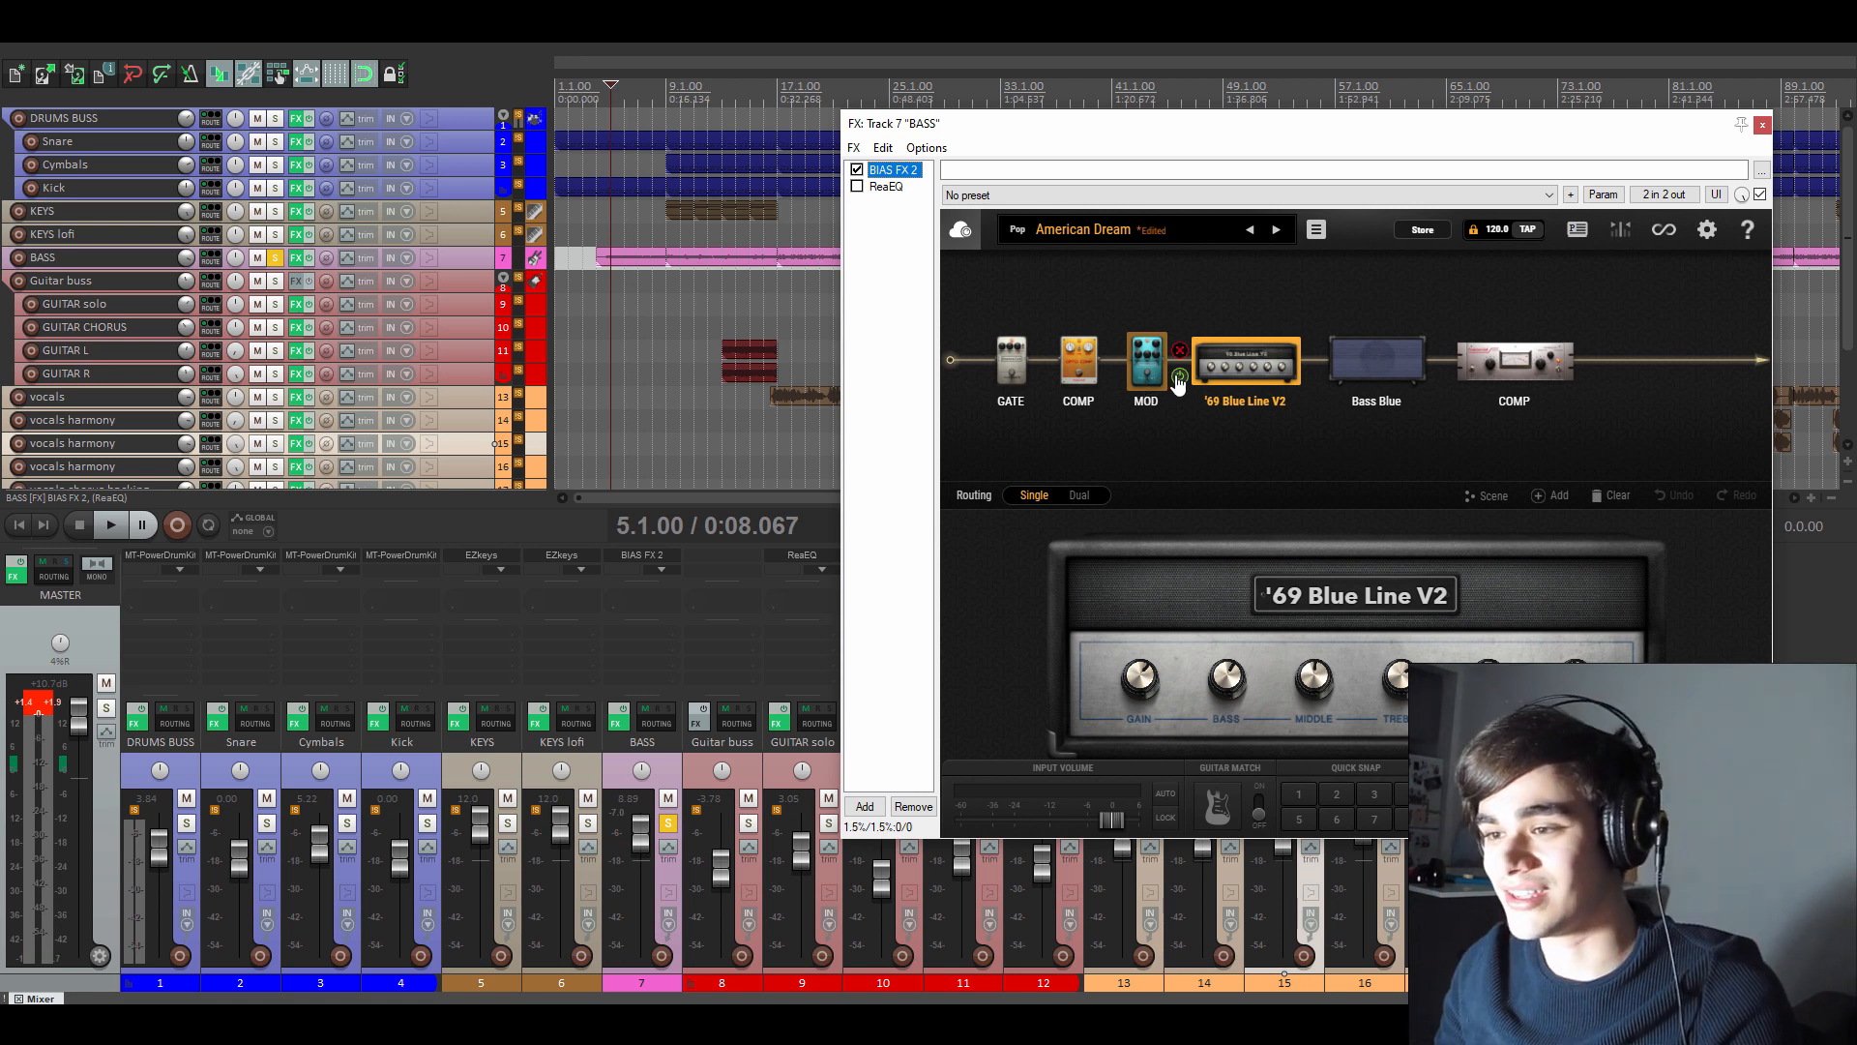
click(1178, 384)
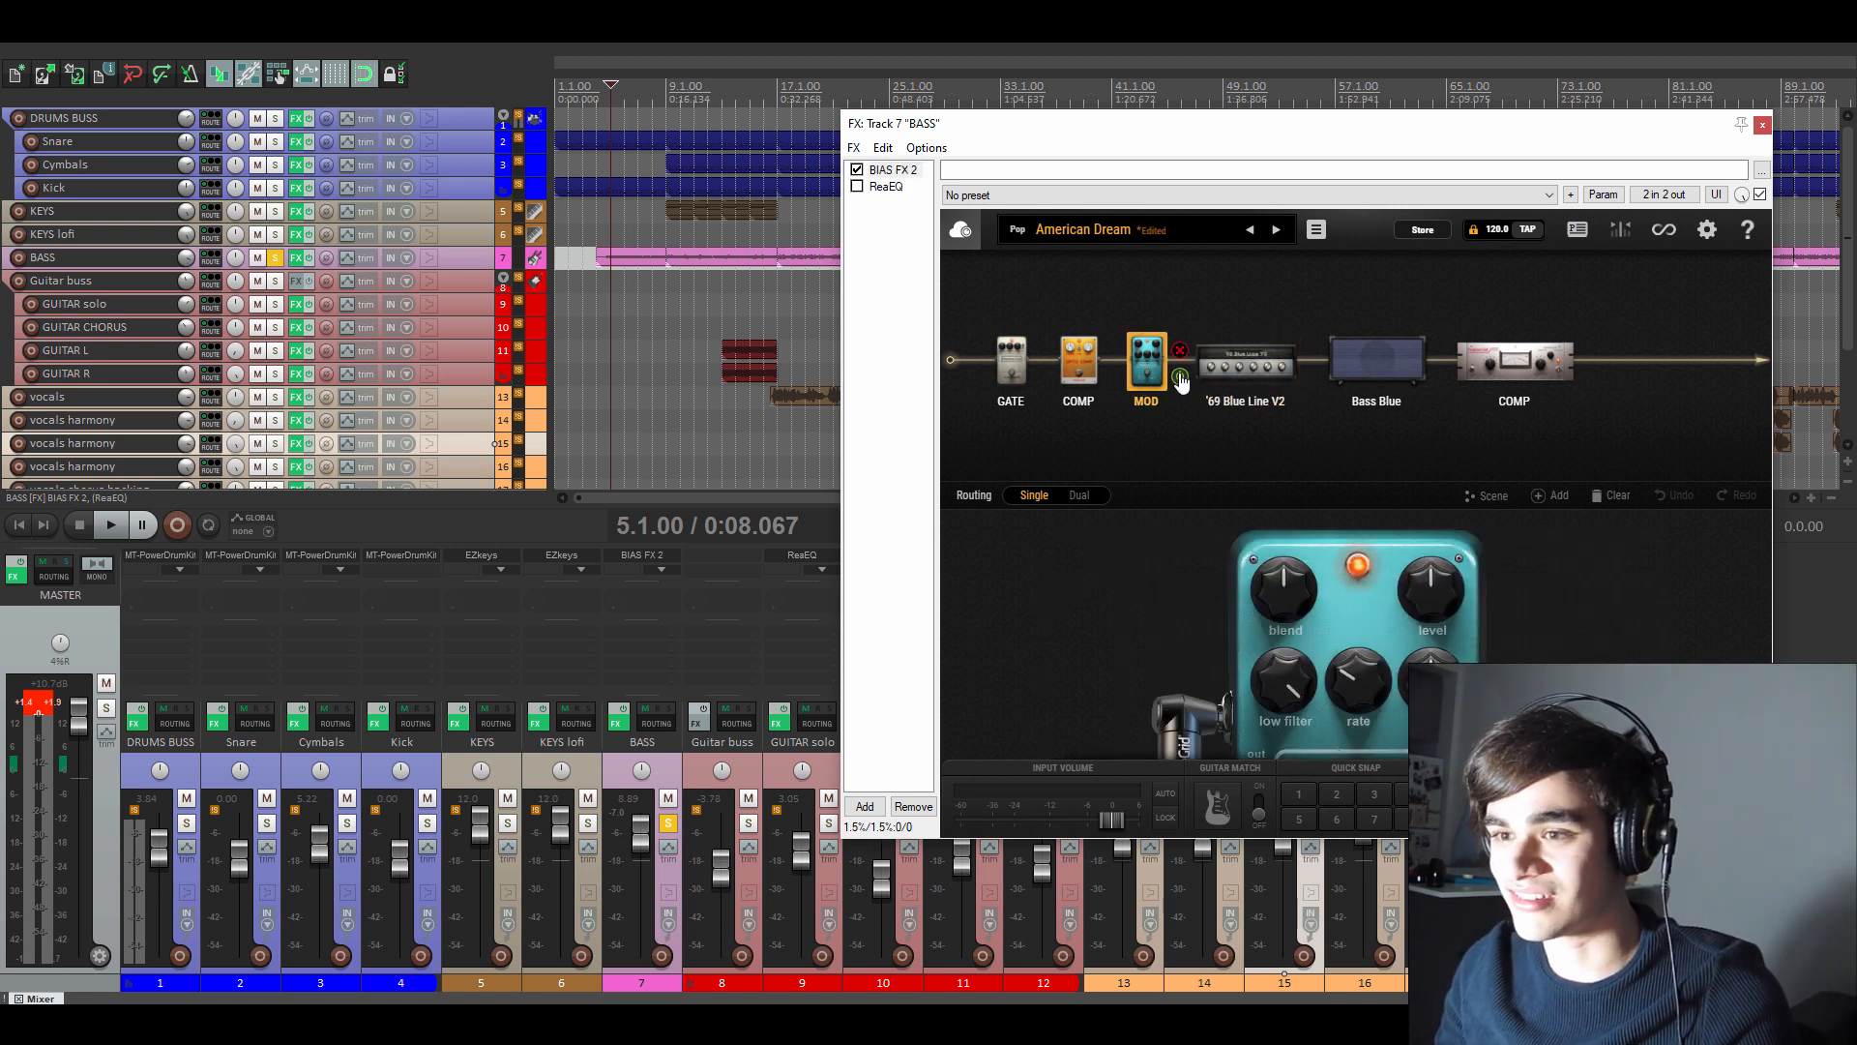
click(1180, 377)
key(space)
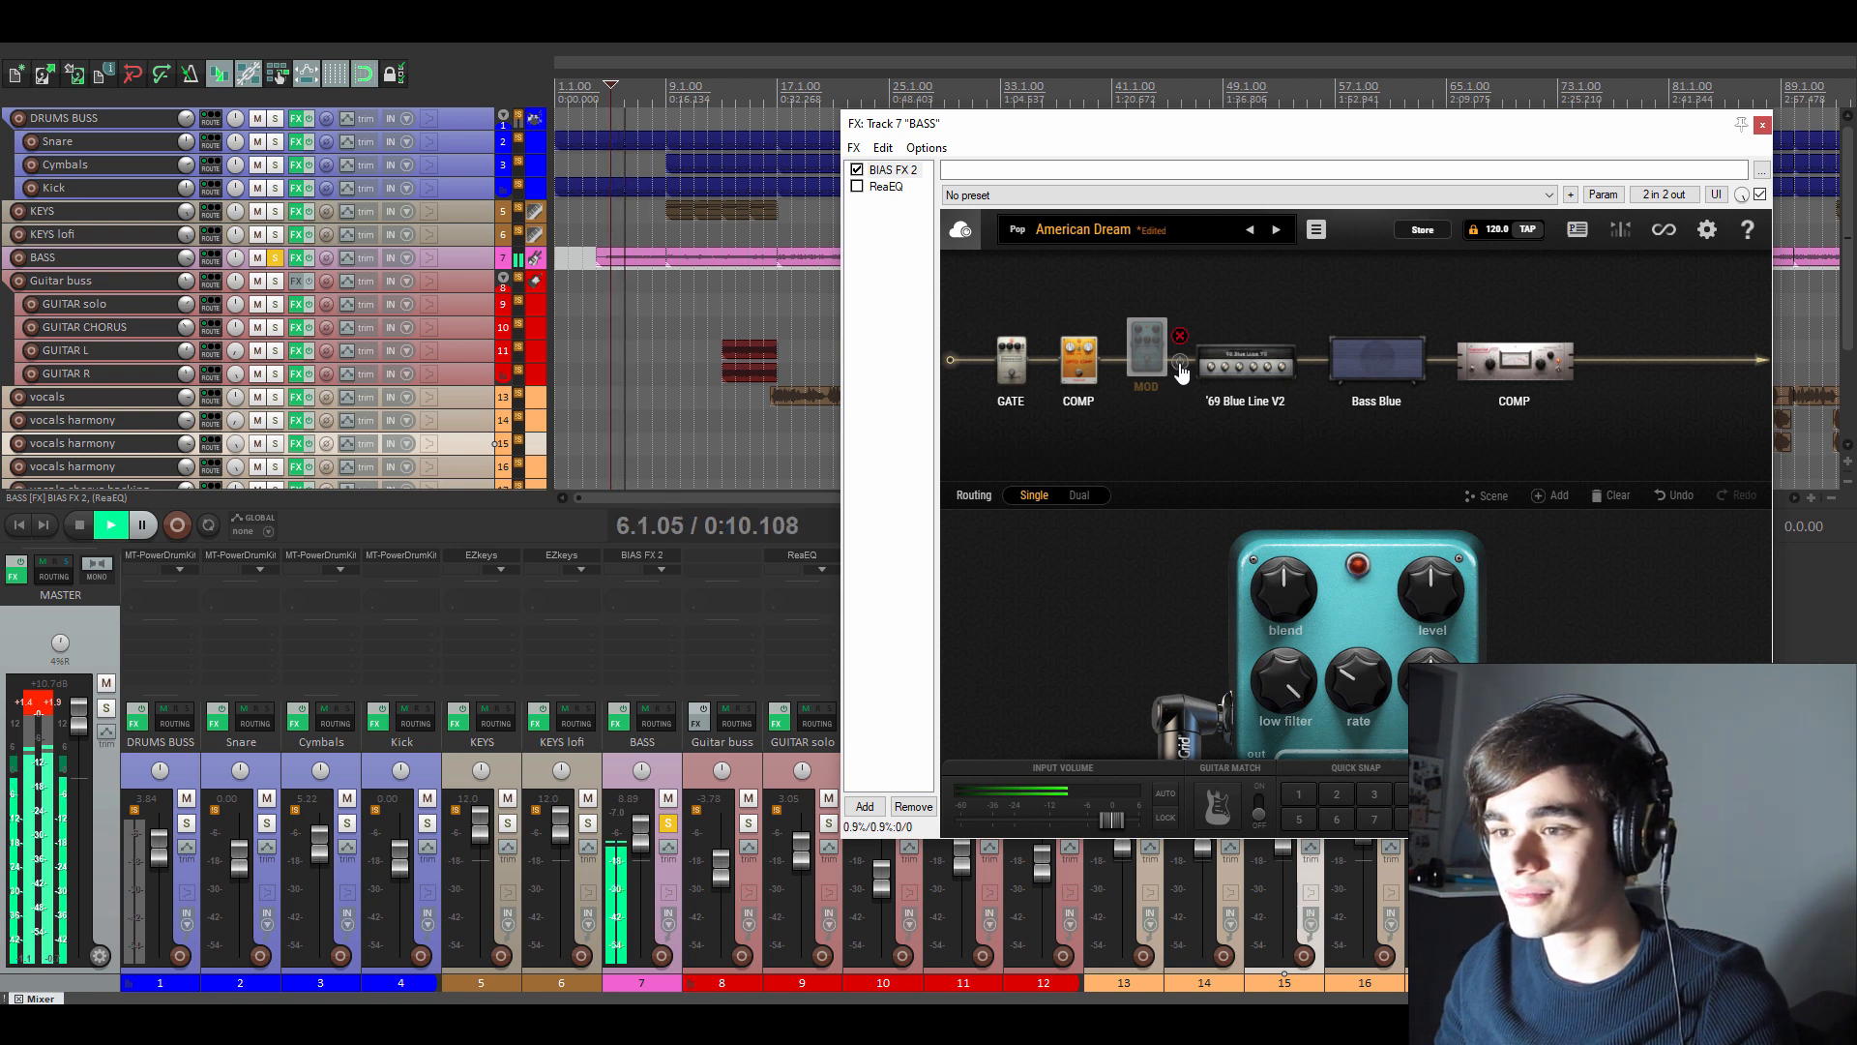
key(space)
click(1180, 371)
key(space)
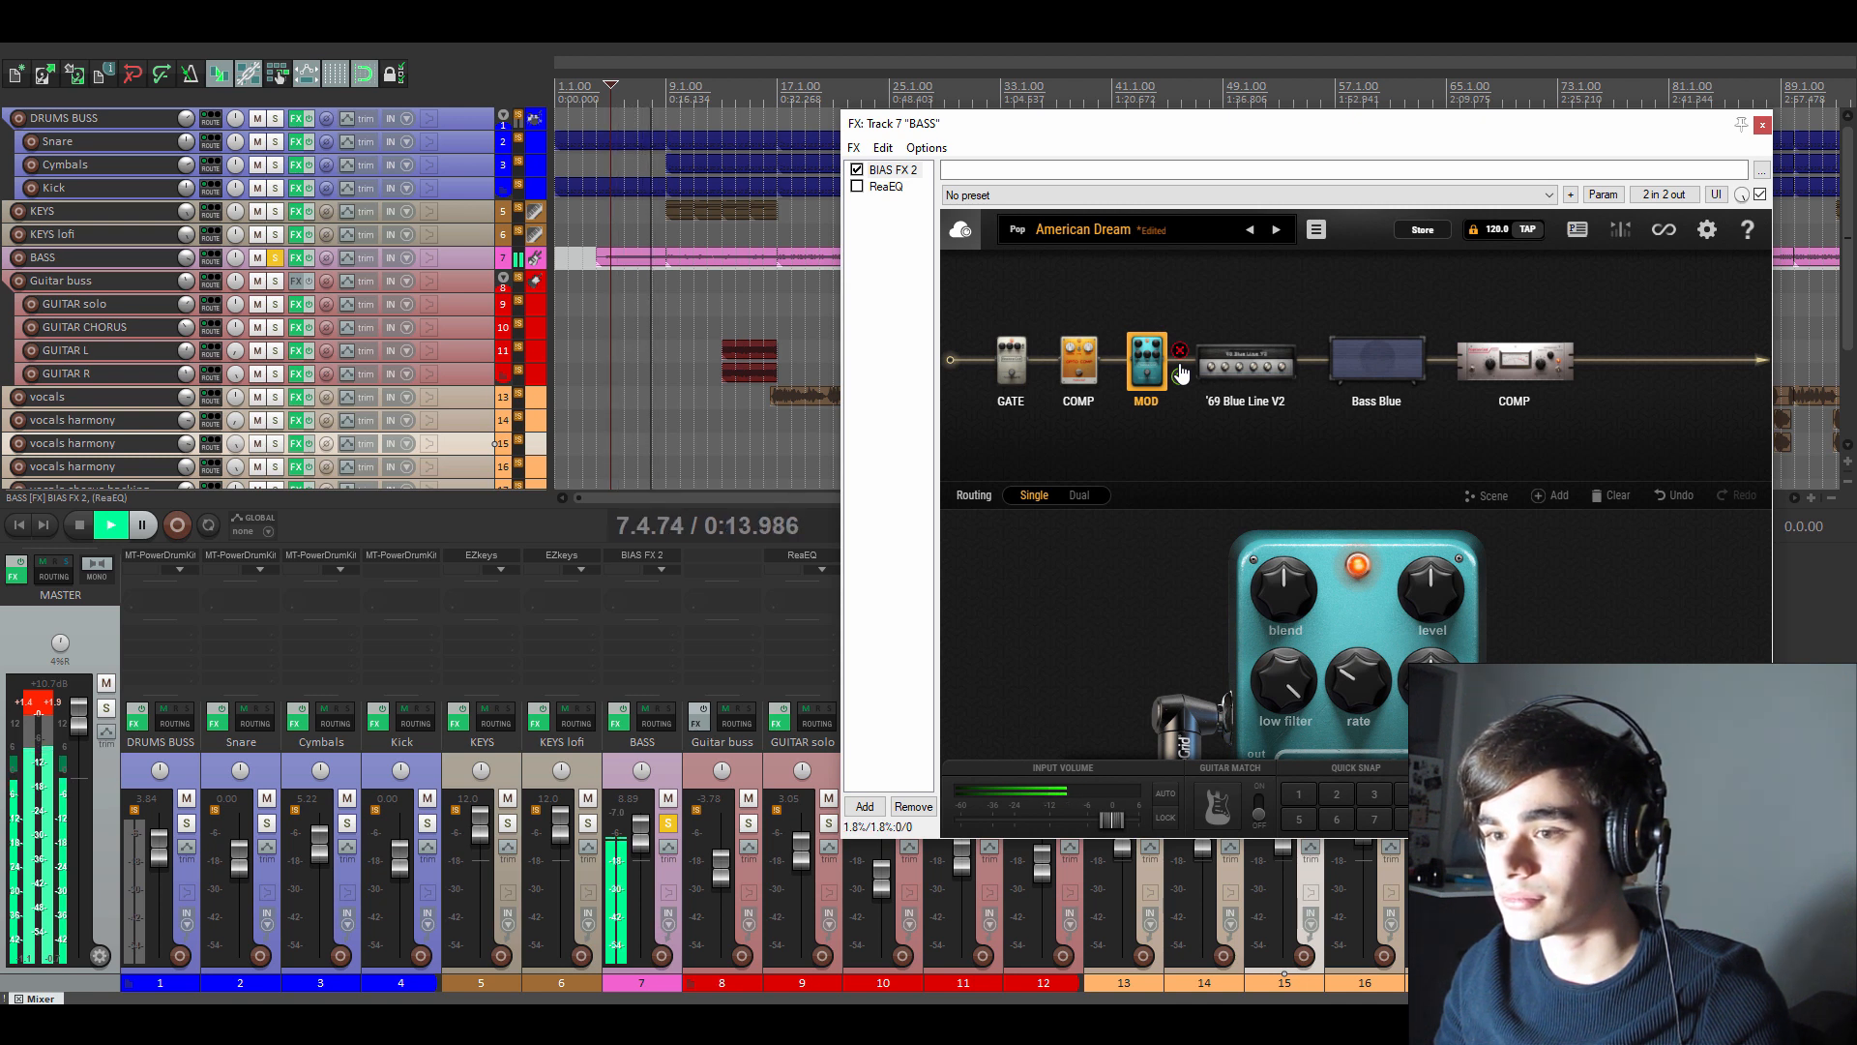
key(space)
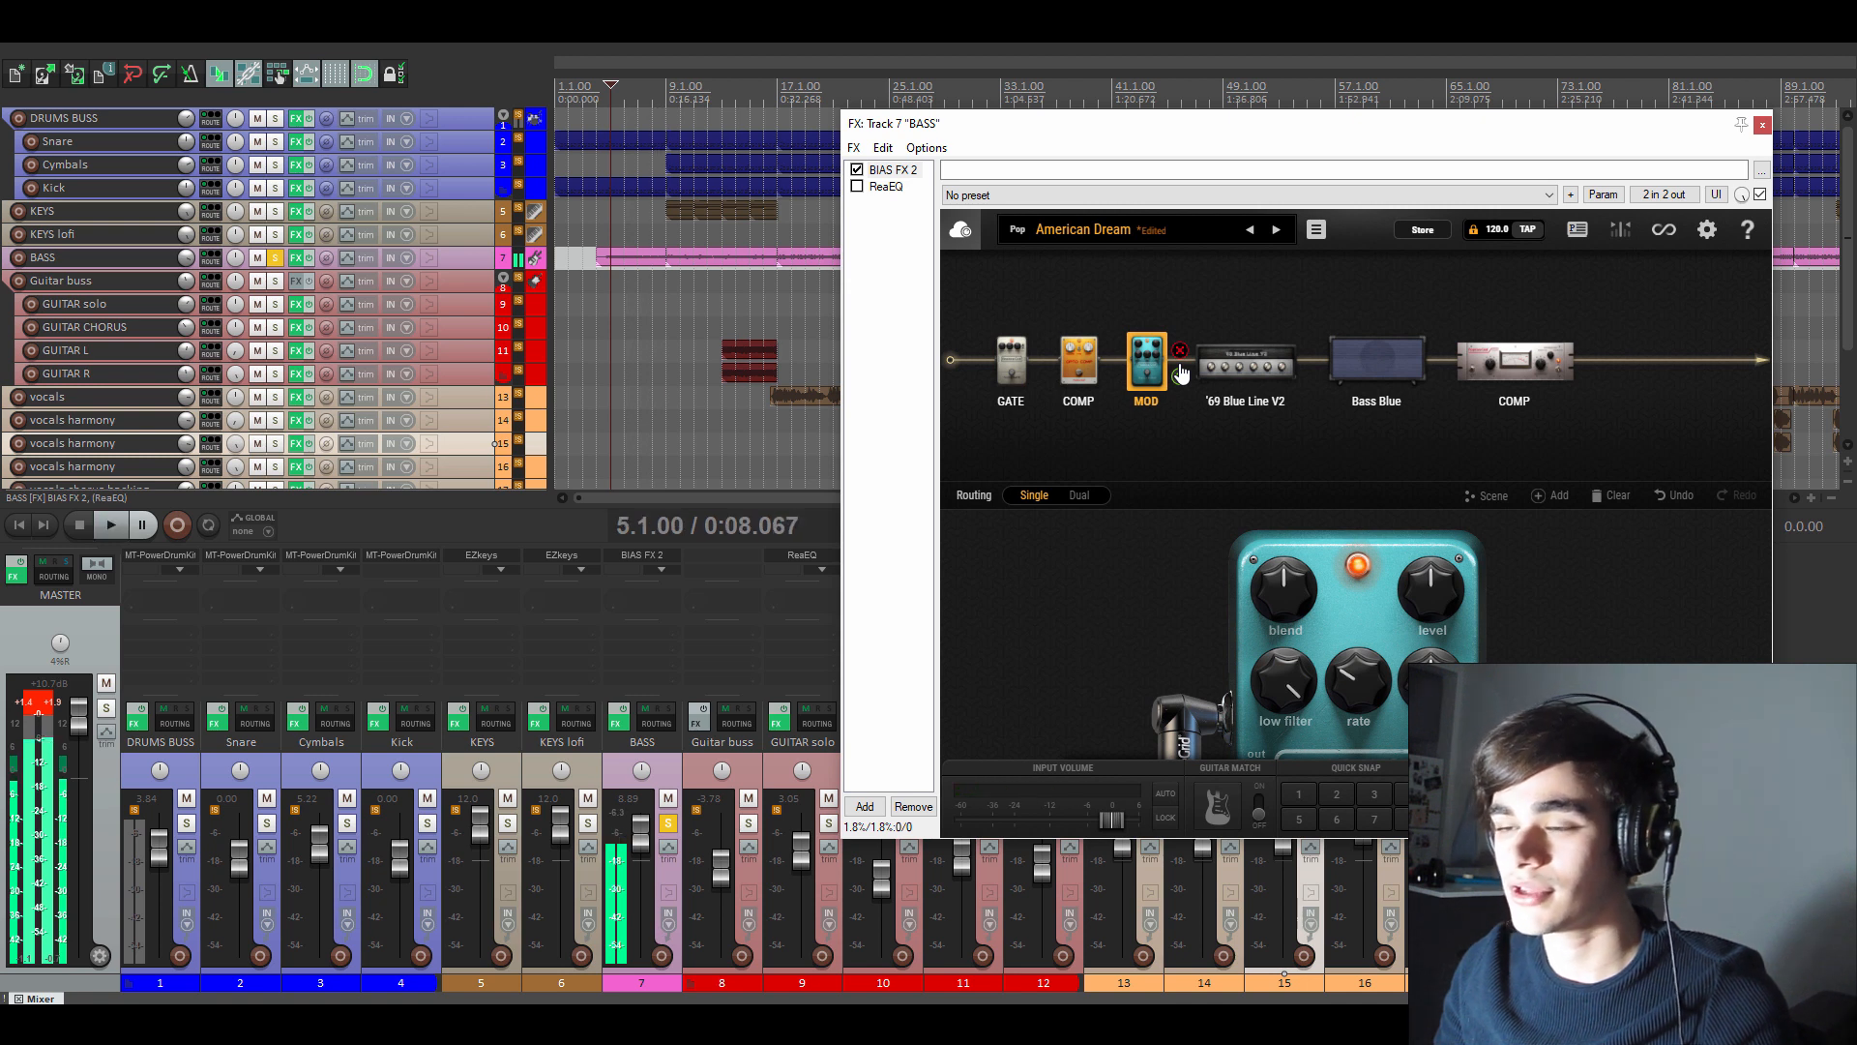
- Show the BASS track's ReaEQ, enable it and briefly play the bass through it
click(876, 192)
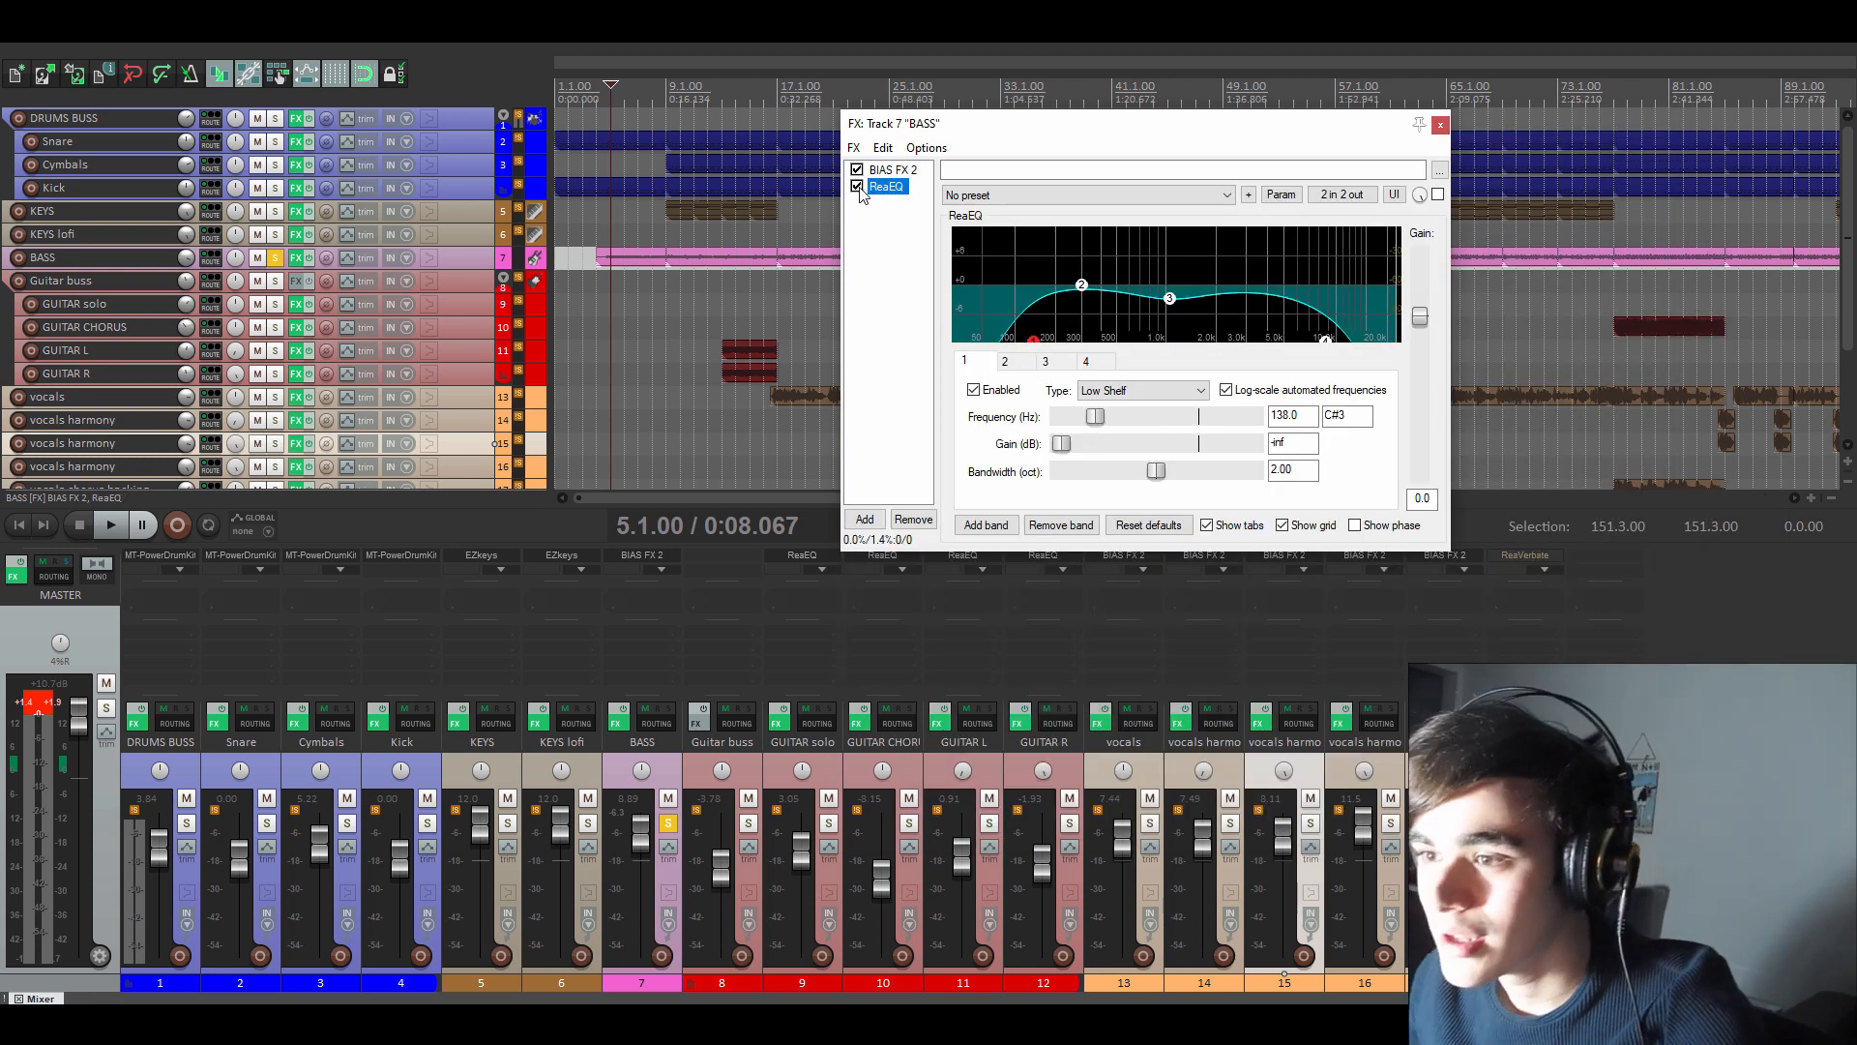
click(856, 187)
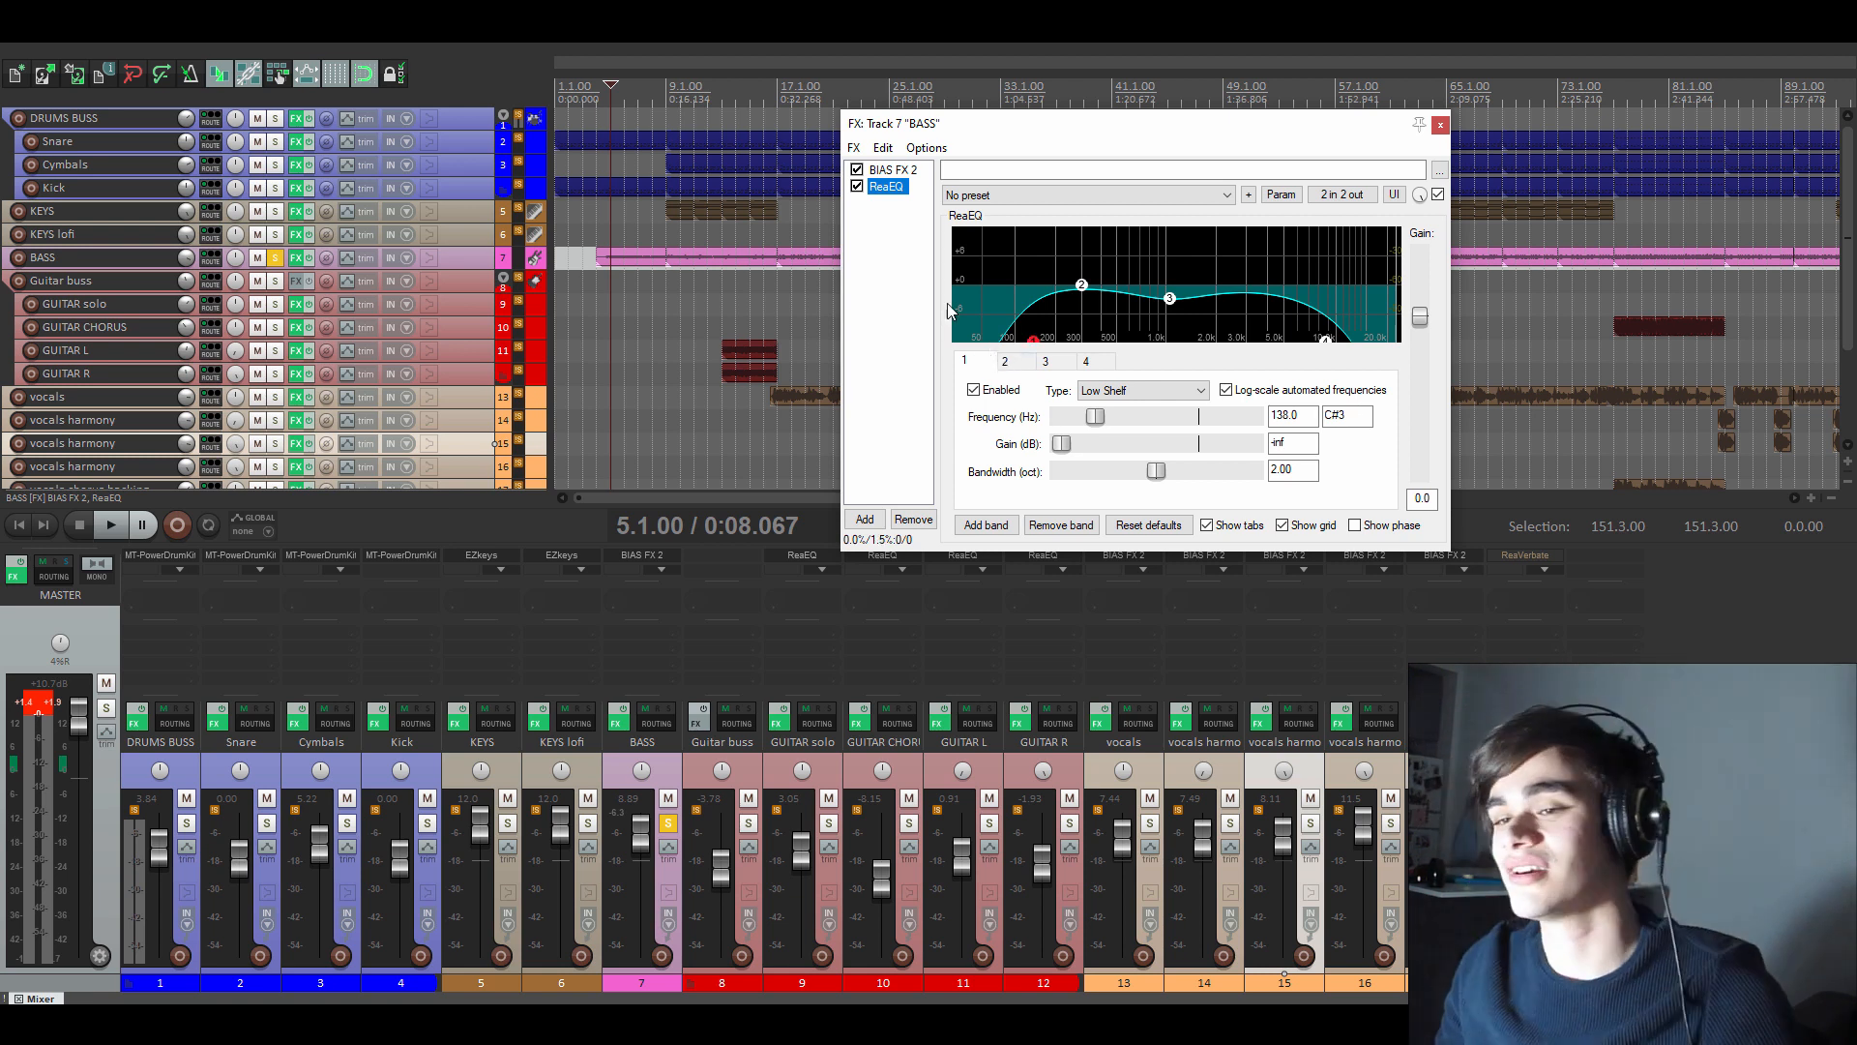
key(space)
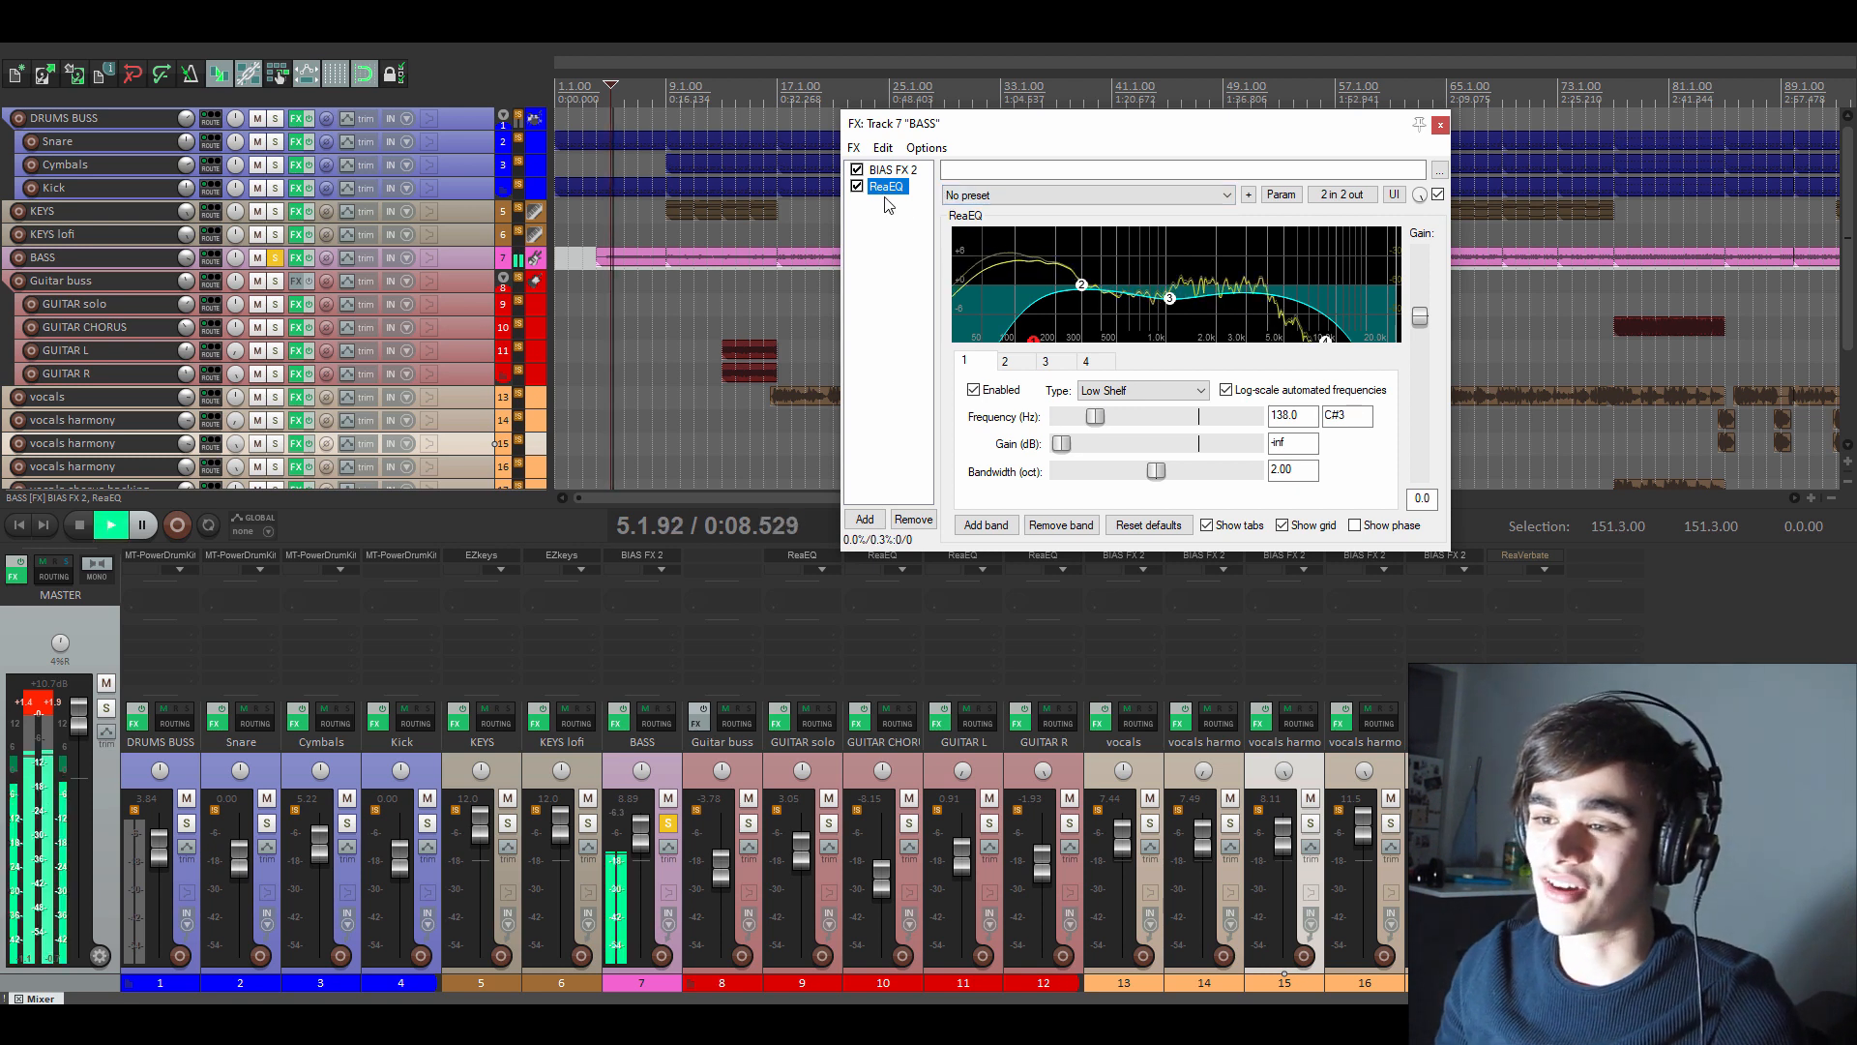
key(space)
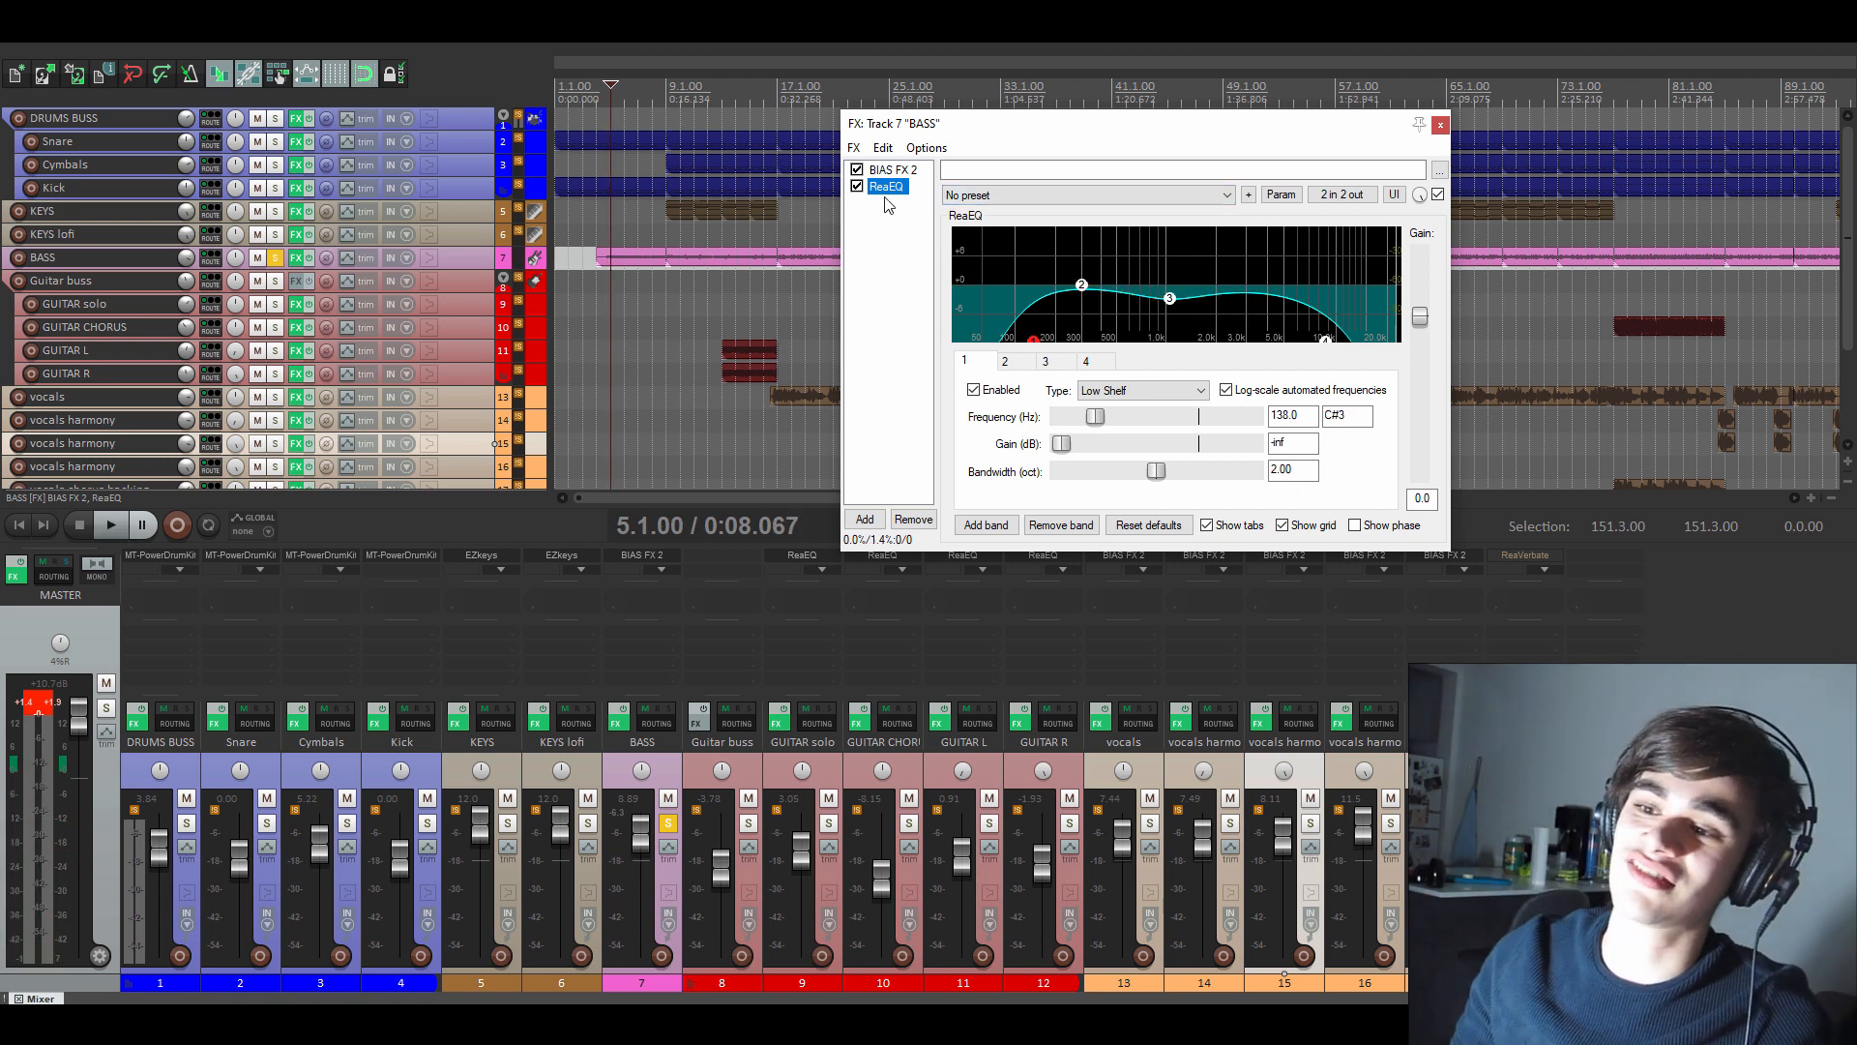
- Play the bass while toggling its ReaEQ off and on to compare the sound, then stop
key(space)
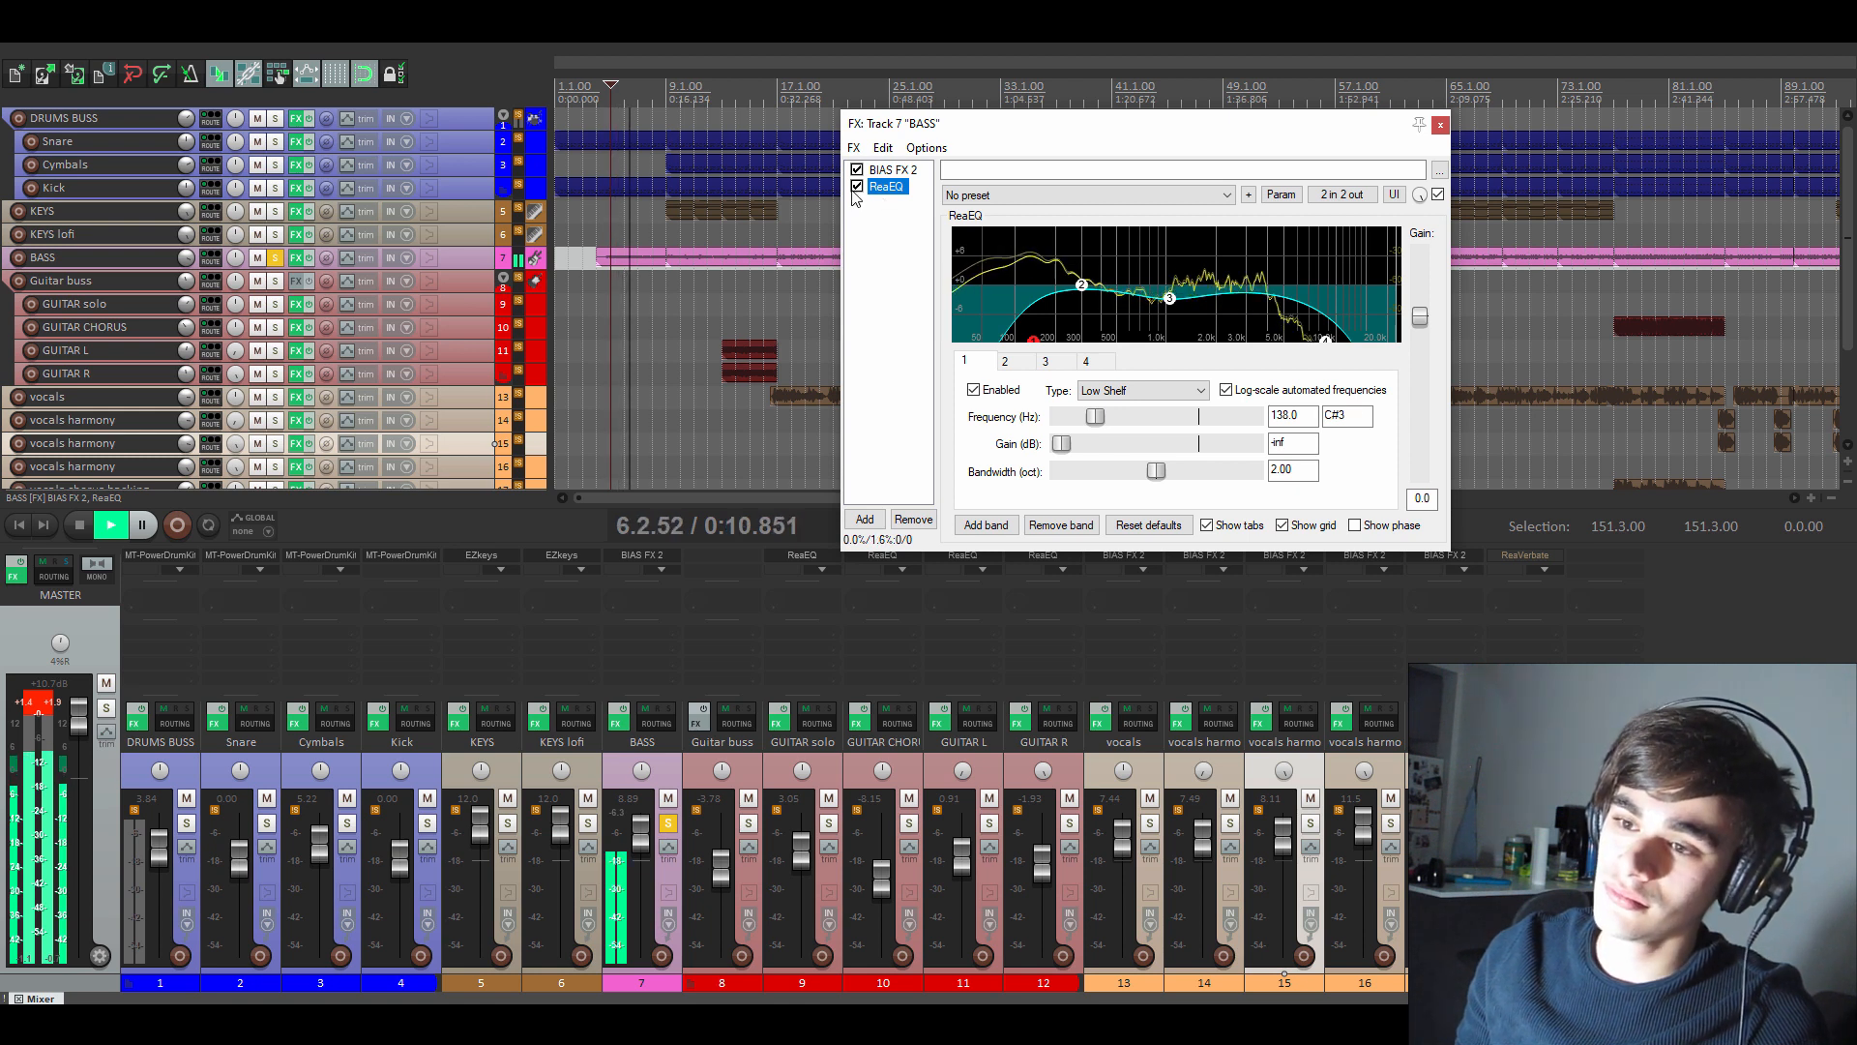
click(857, 187)
click(856, 187)
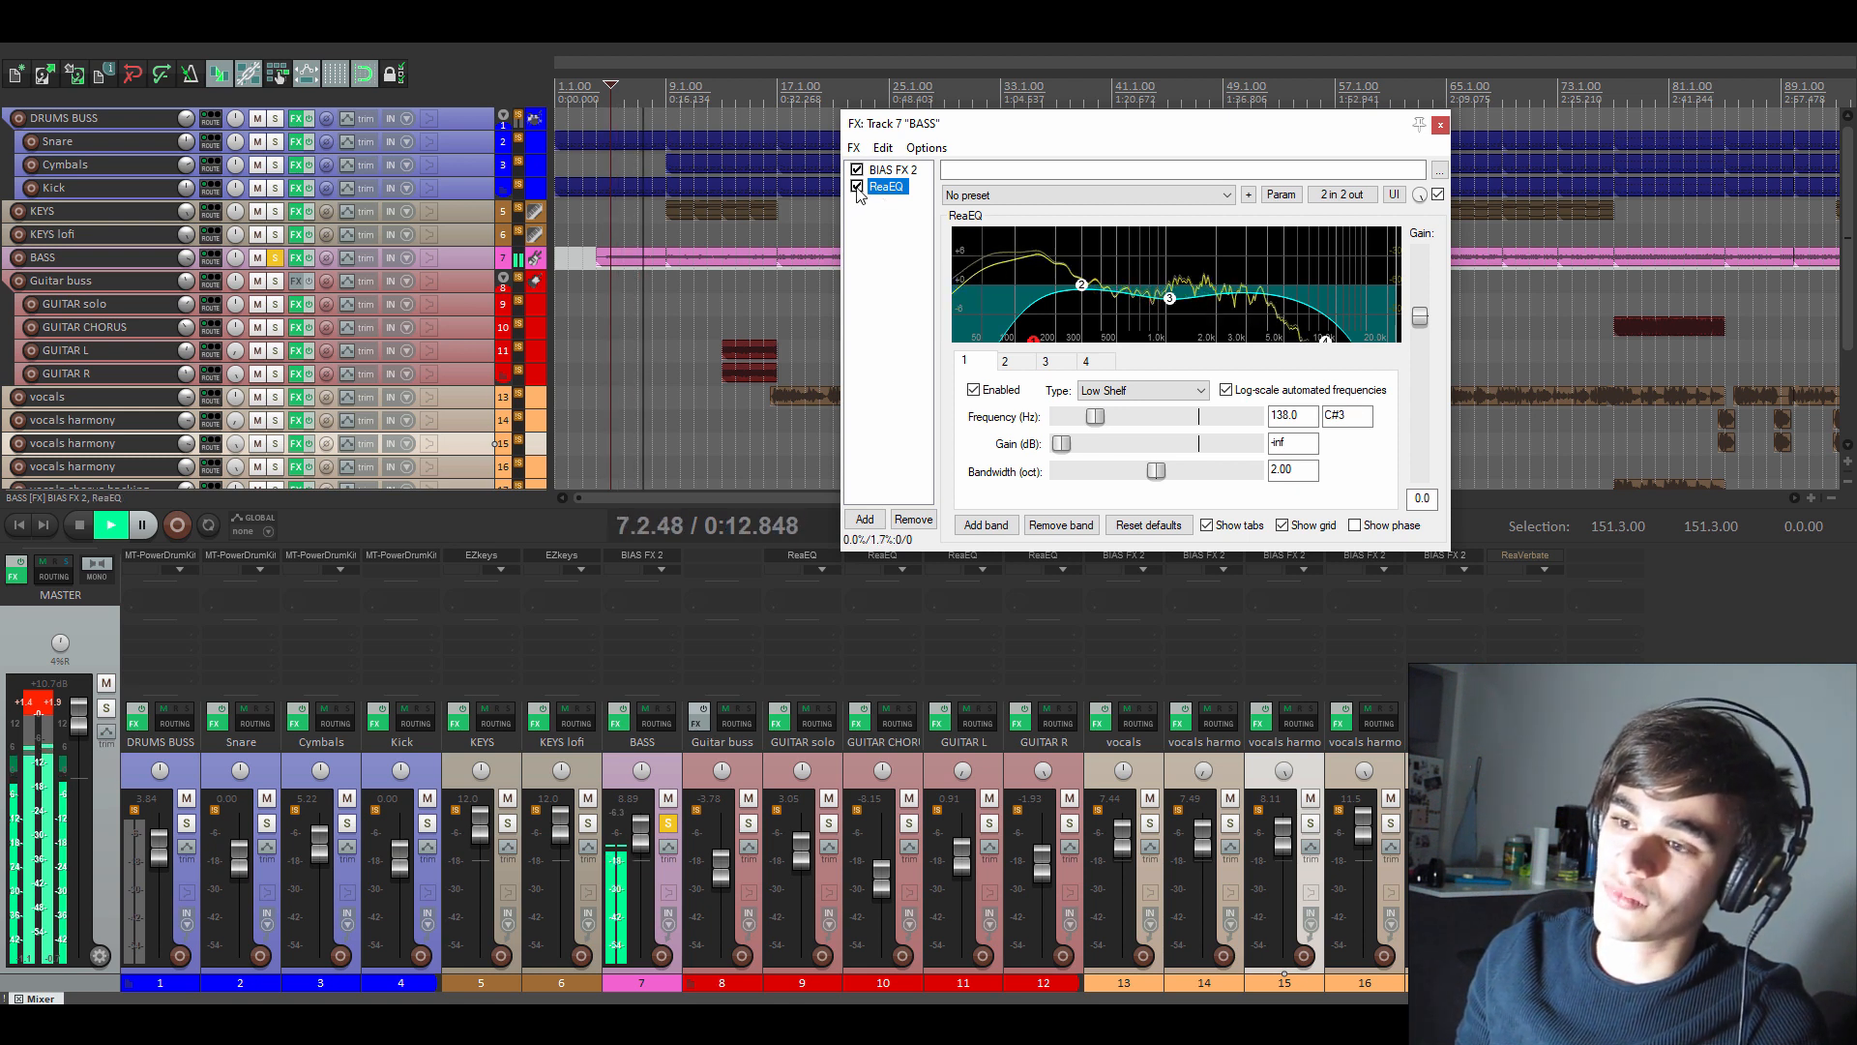
key(space)
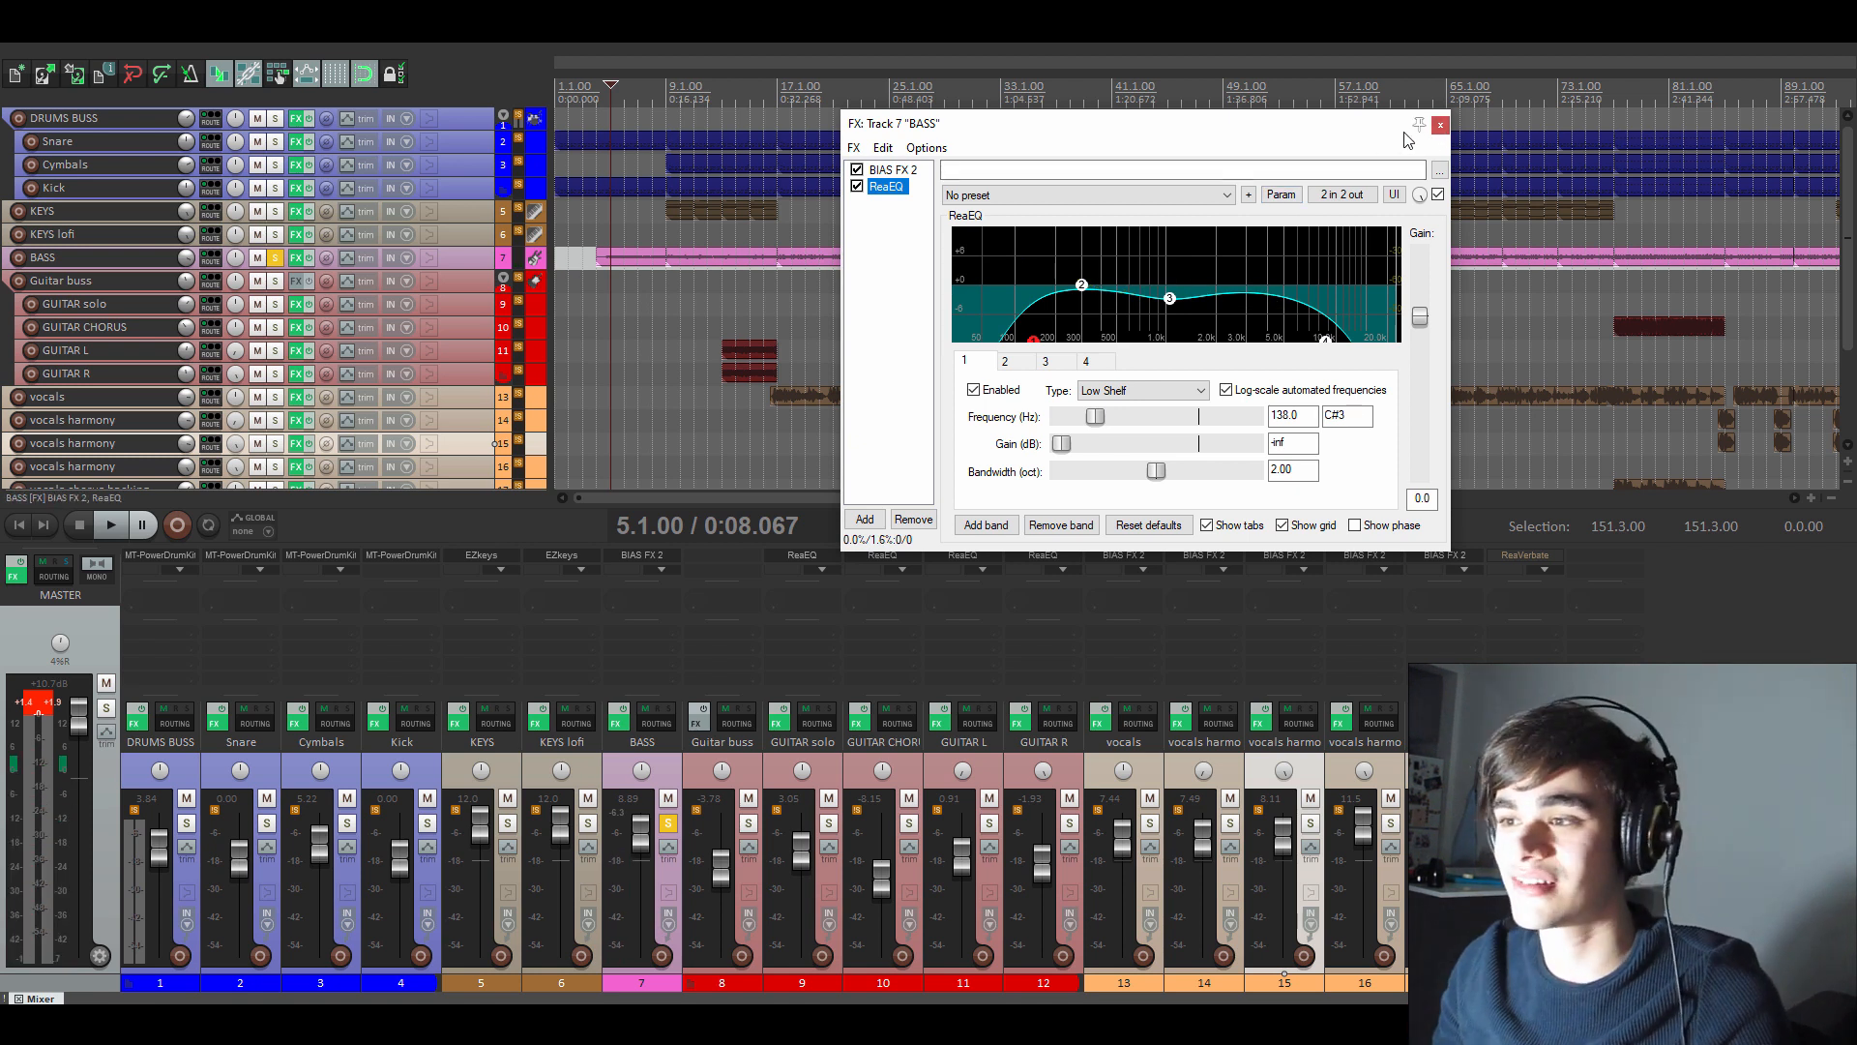
- Close the BASS effects chain, unsolo the track and place the edit cursor at bar 13, where the GUITAR L and GUITAR R clips start
click(1440, 125)
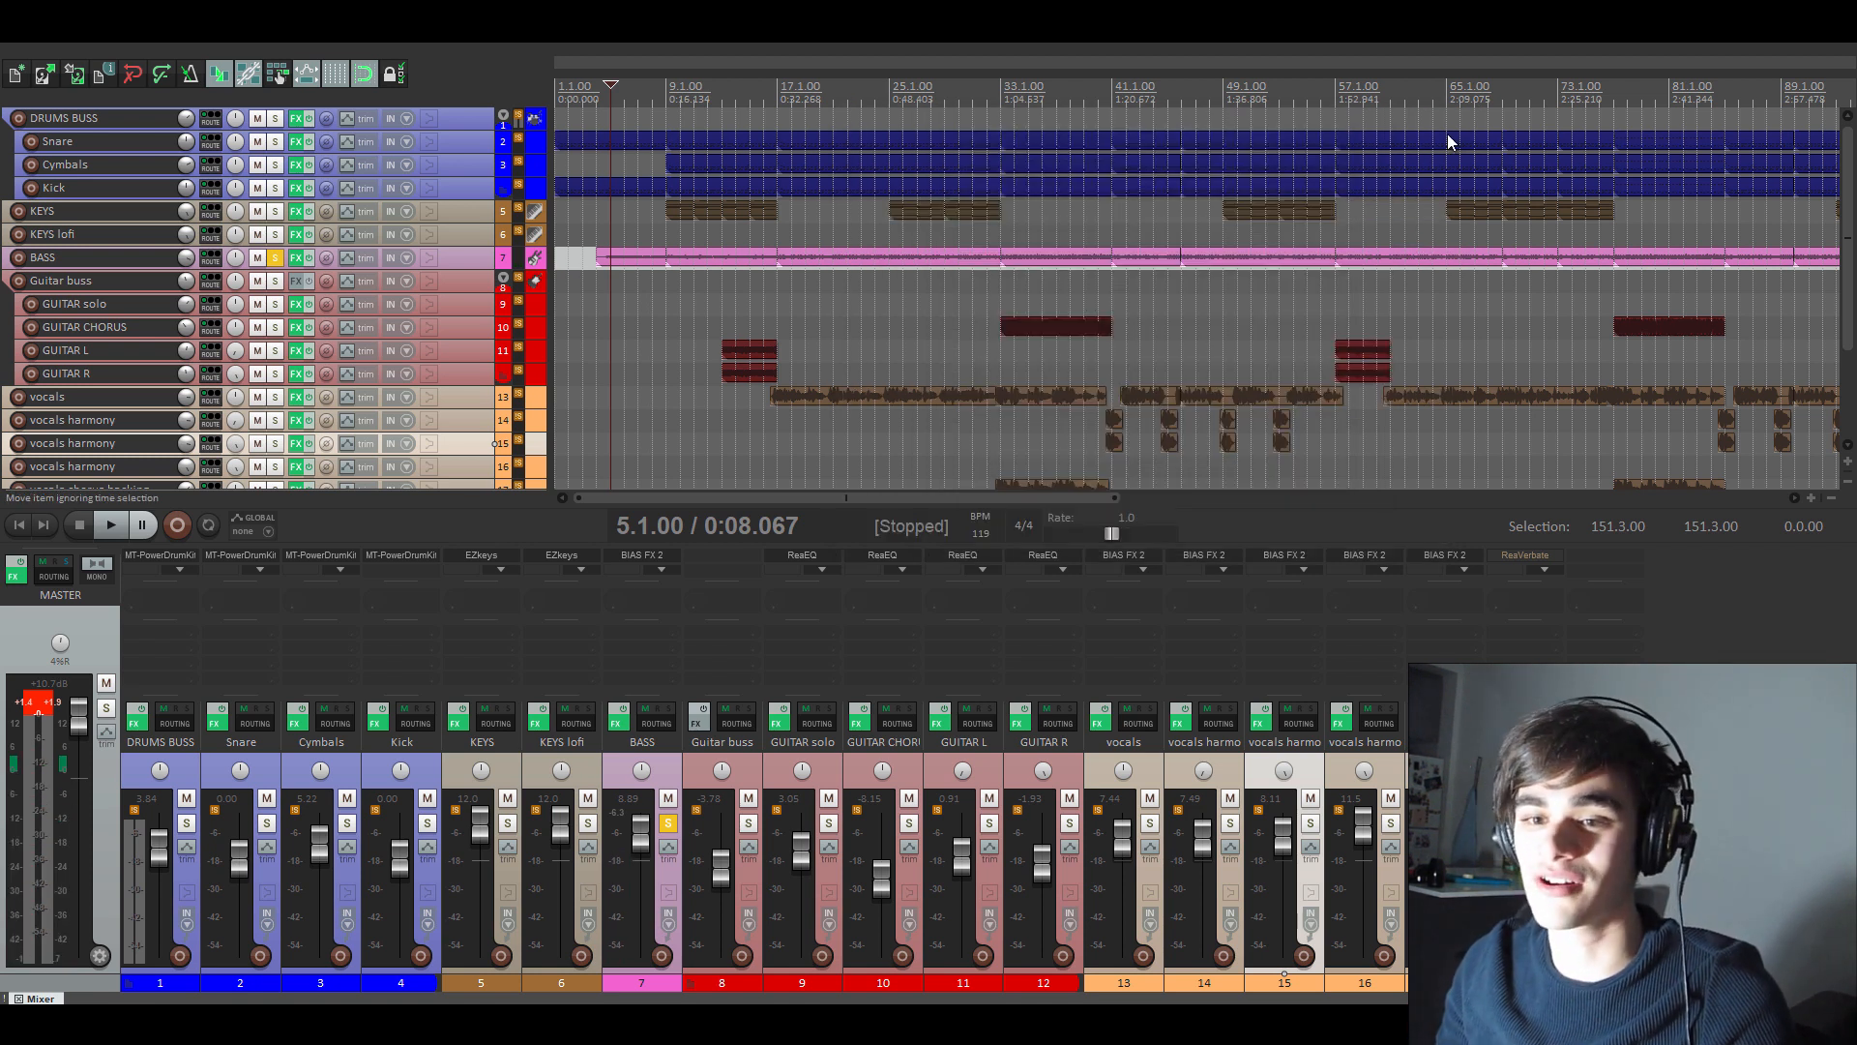
click(275, 258)
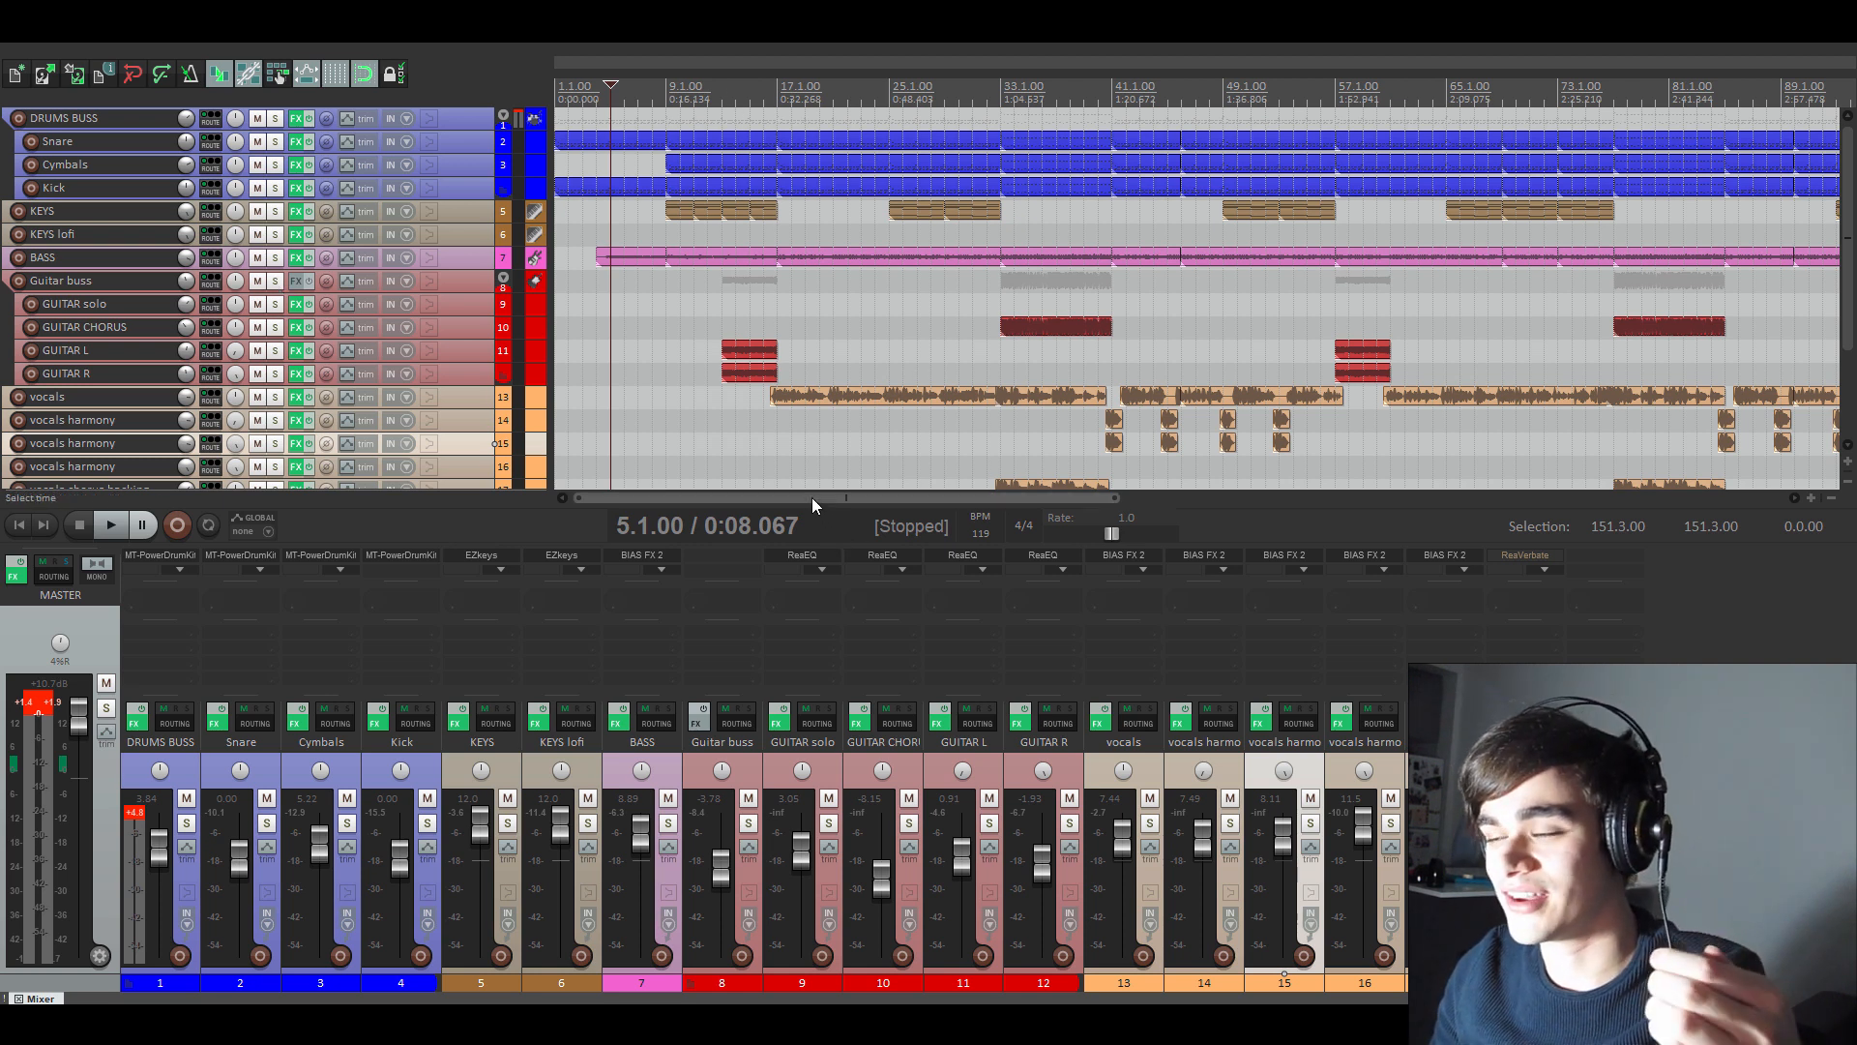
drag(810, 497, 716, 497)
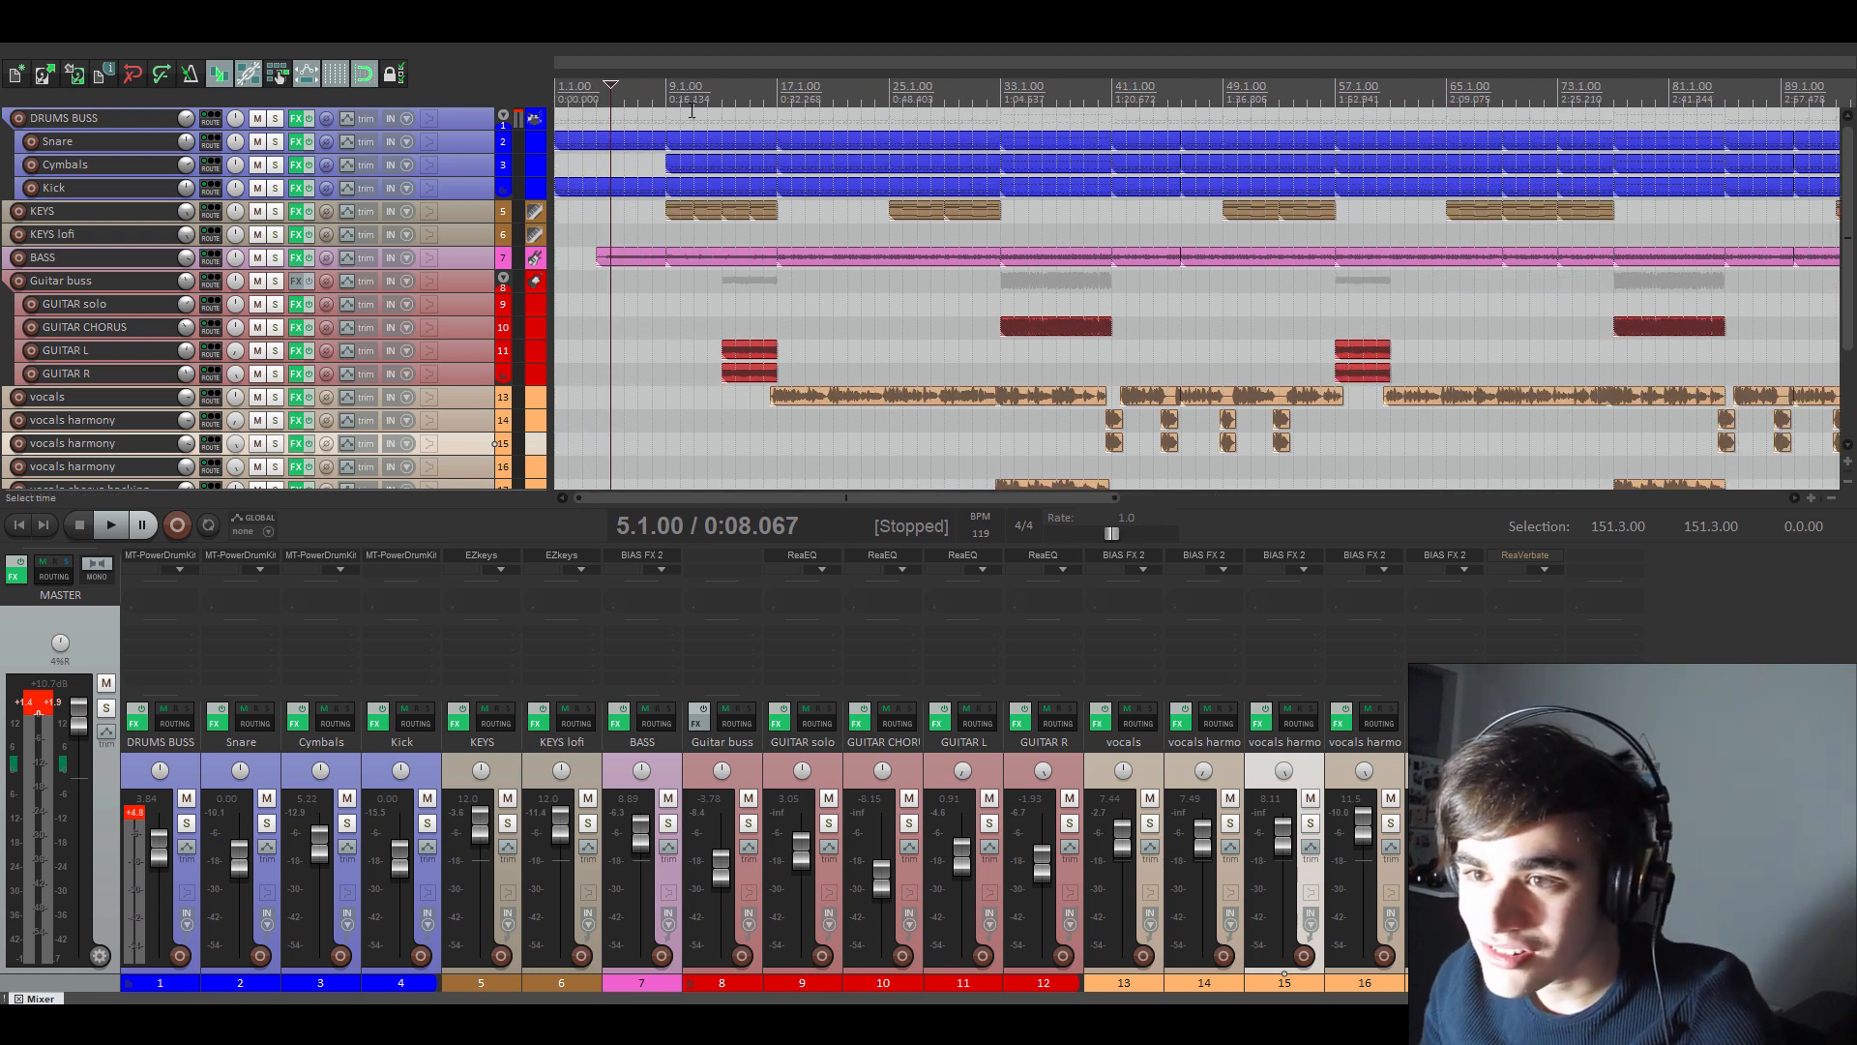
click(724, 79)
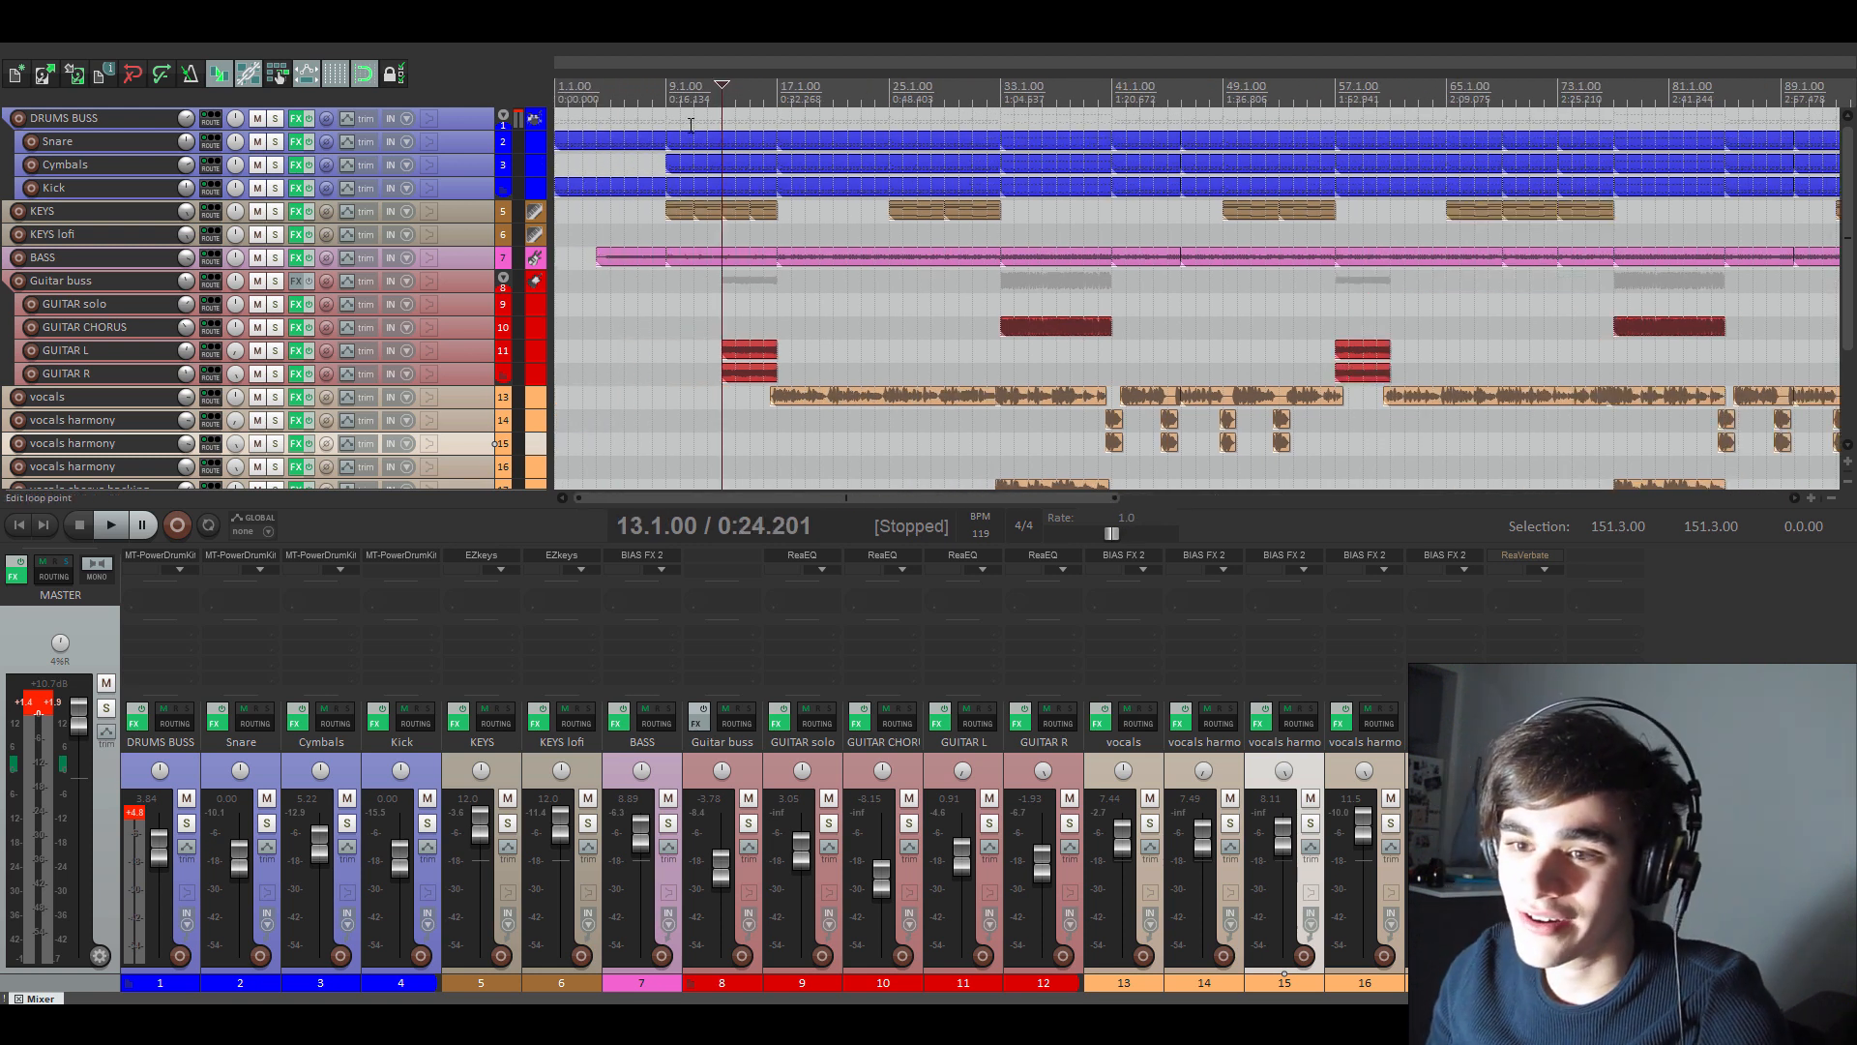
- Solo GUITAR L and GUITAR R, play them together from bar 13 and open the GUITAR L effects chain
click(275, 352)
click(276, 375)
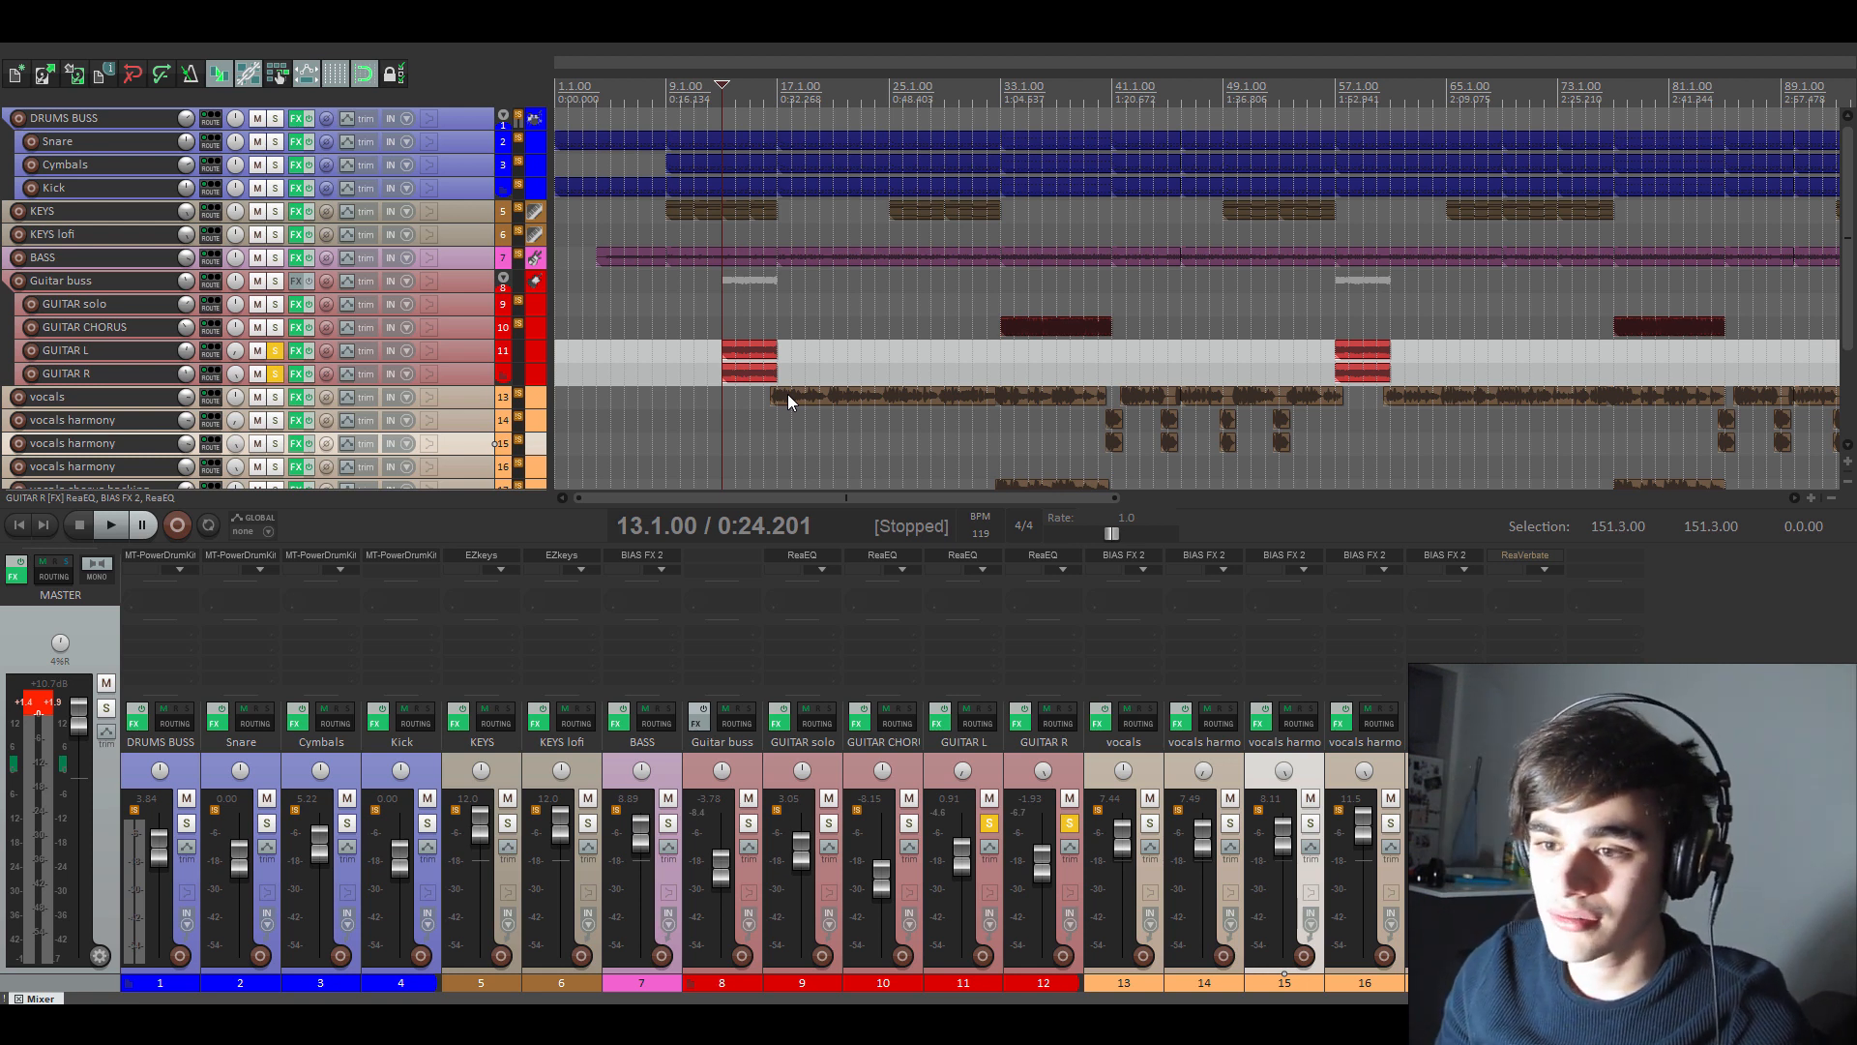
key(space)
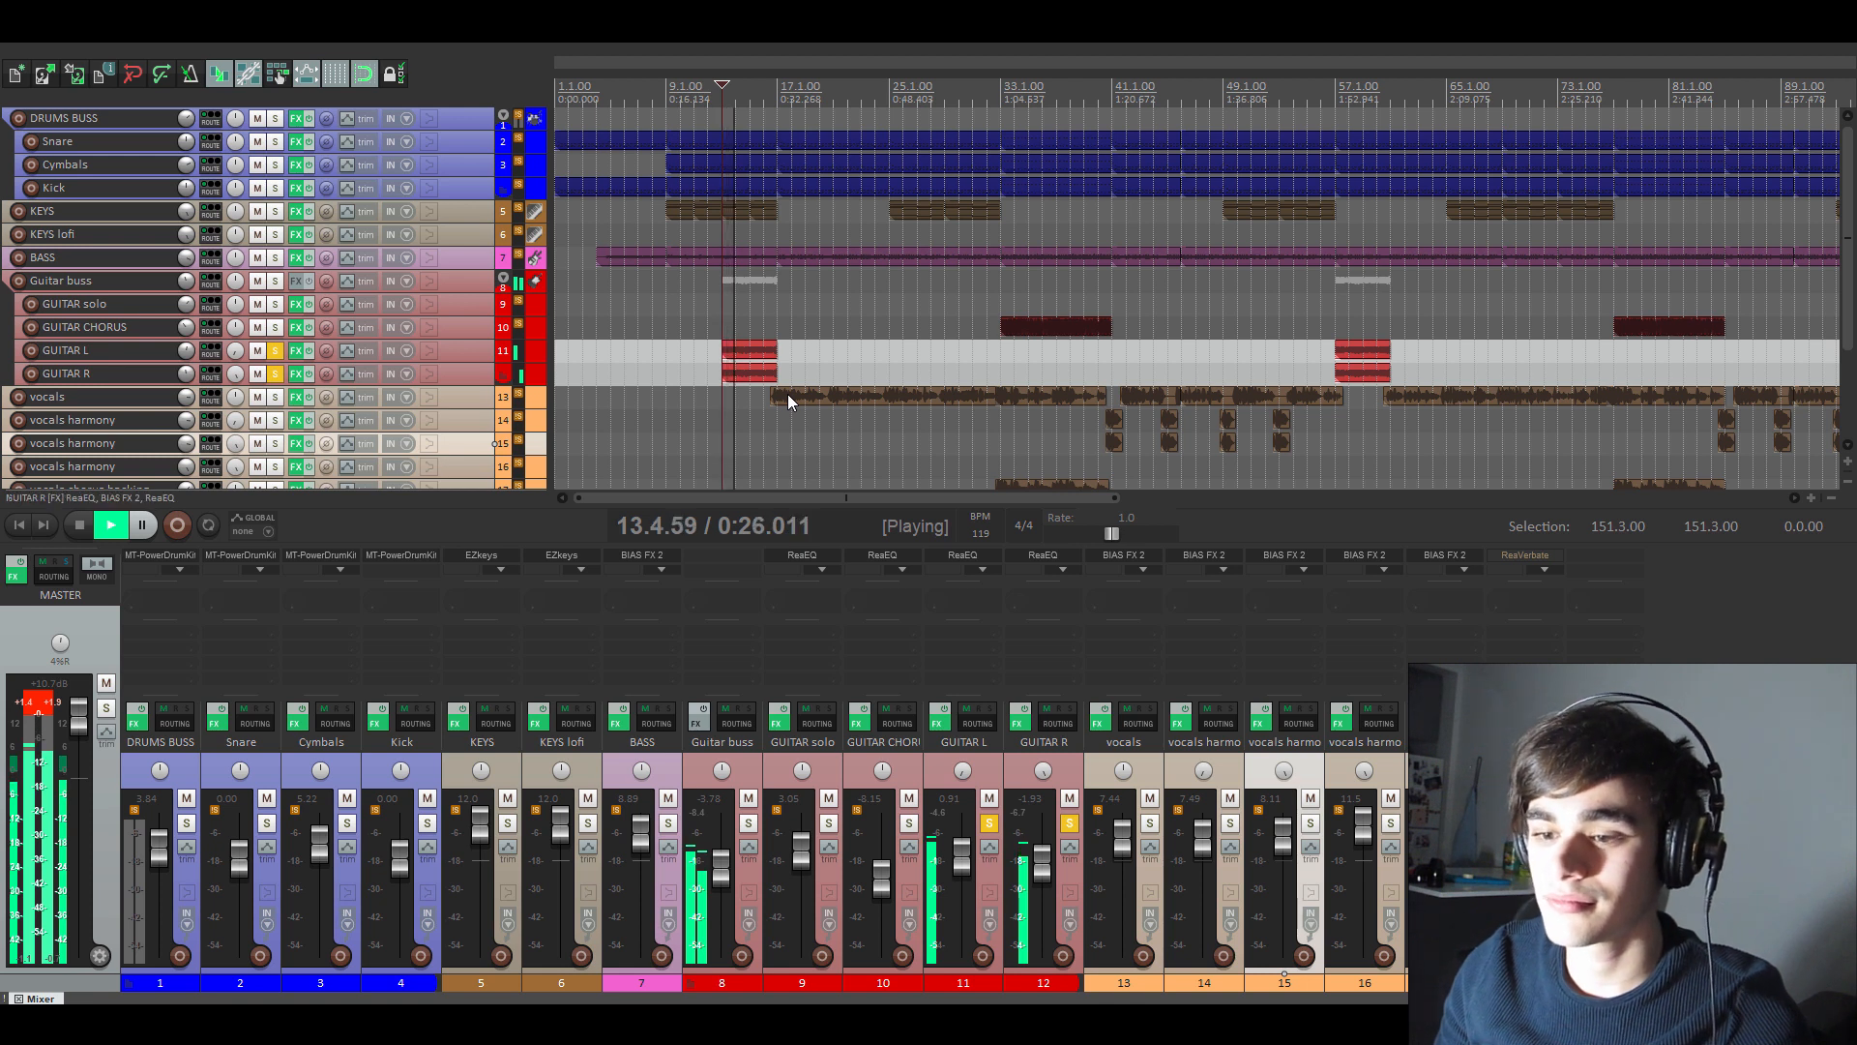
click(298, 350)
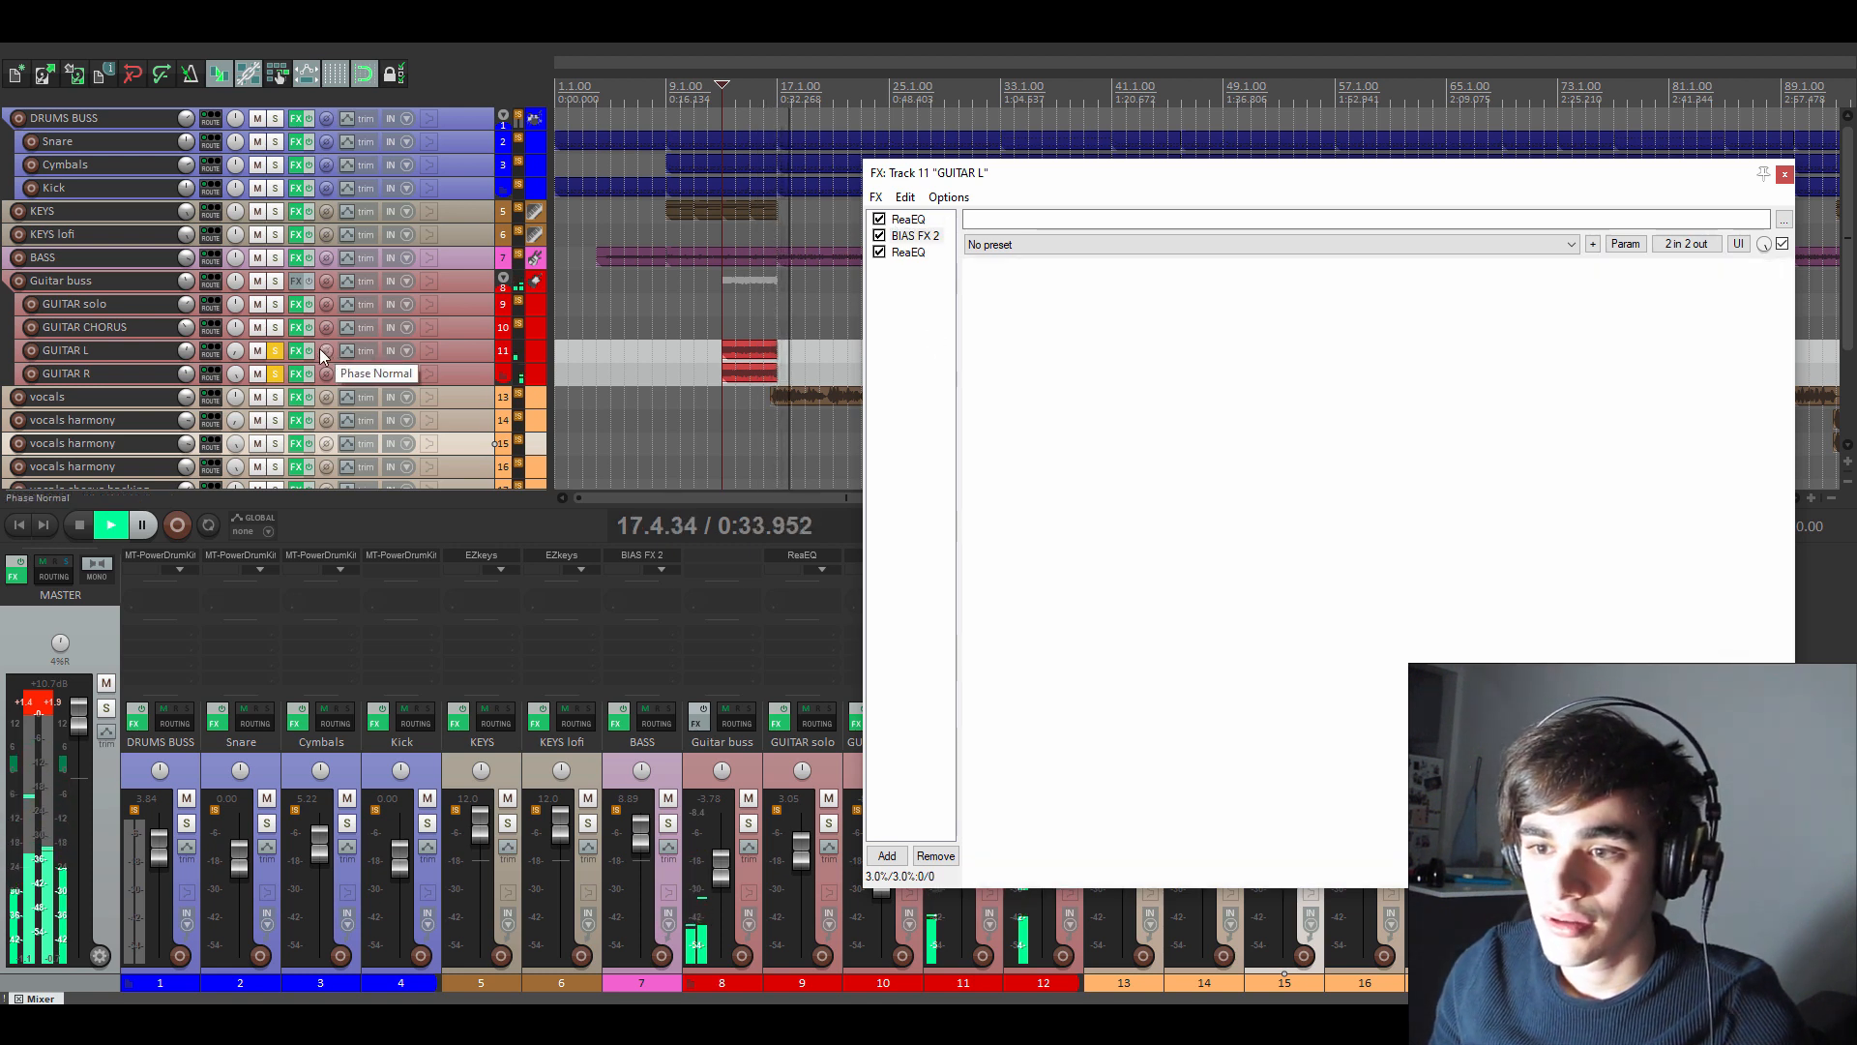
key(space)
- Unsolo GUITAR R, bypass all three effects on GUITAR L and play the dry guitar, then stop
click(276, 373)
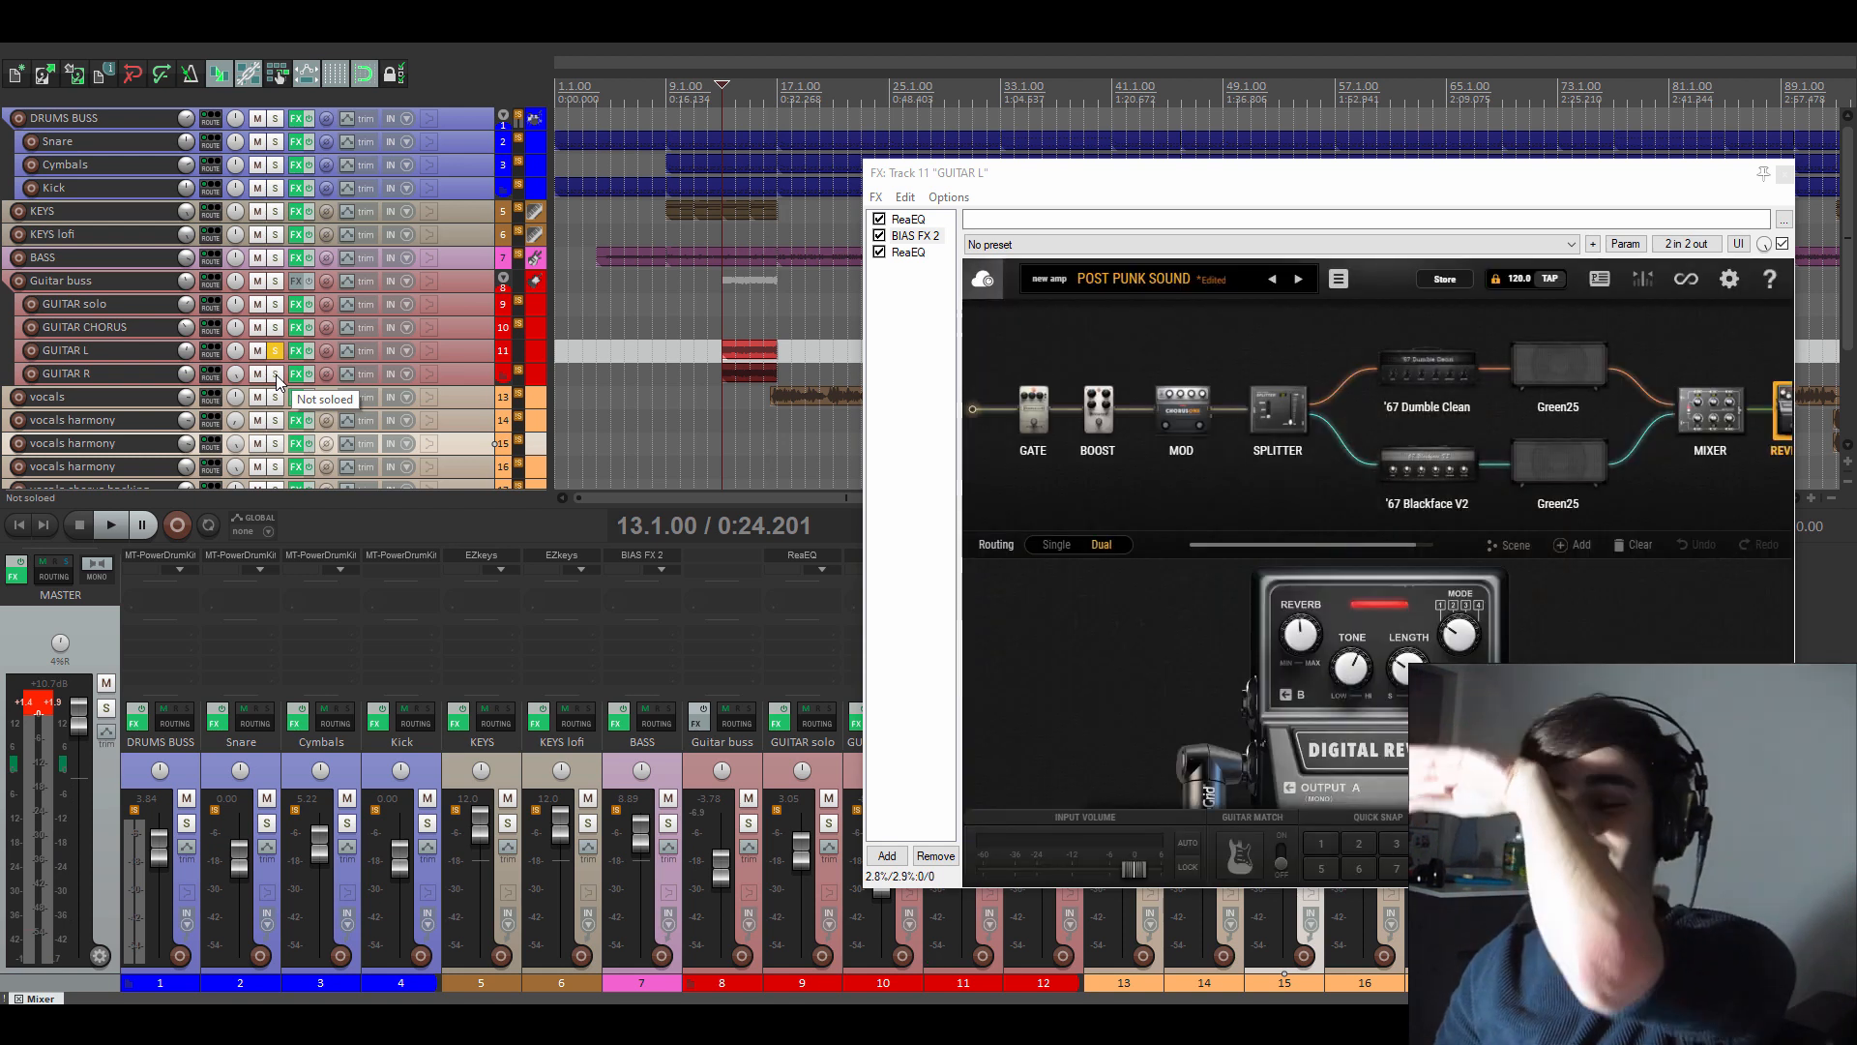
click(879, 235)
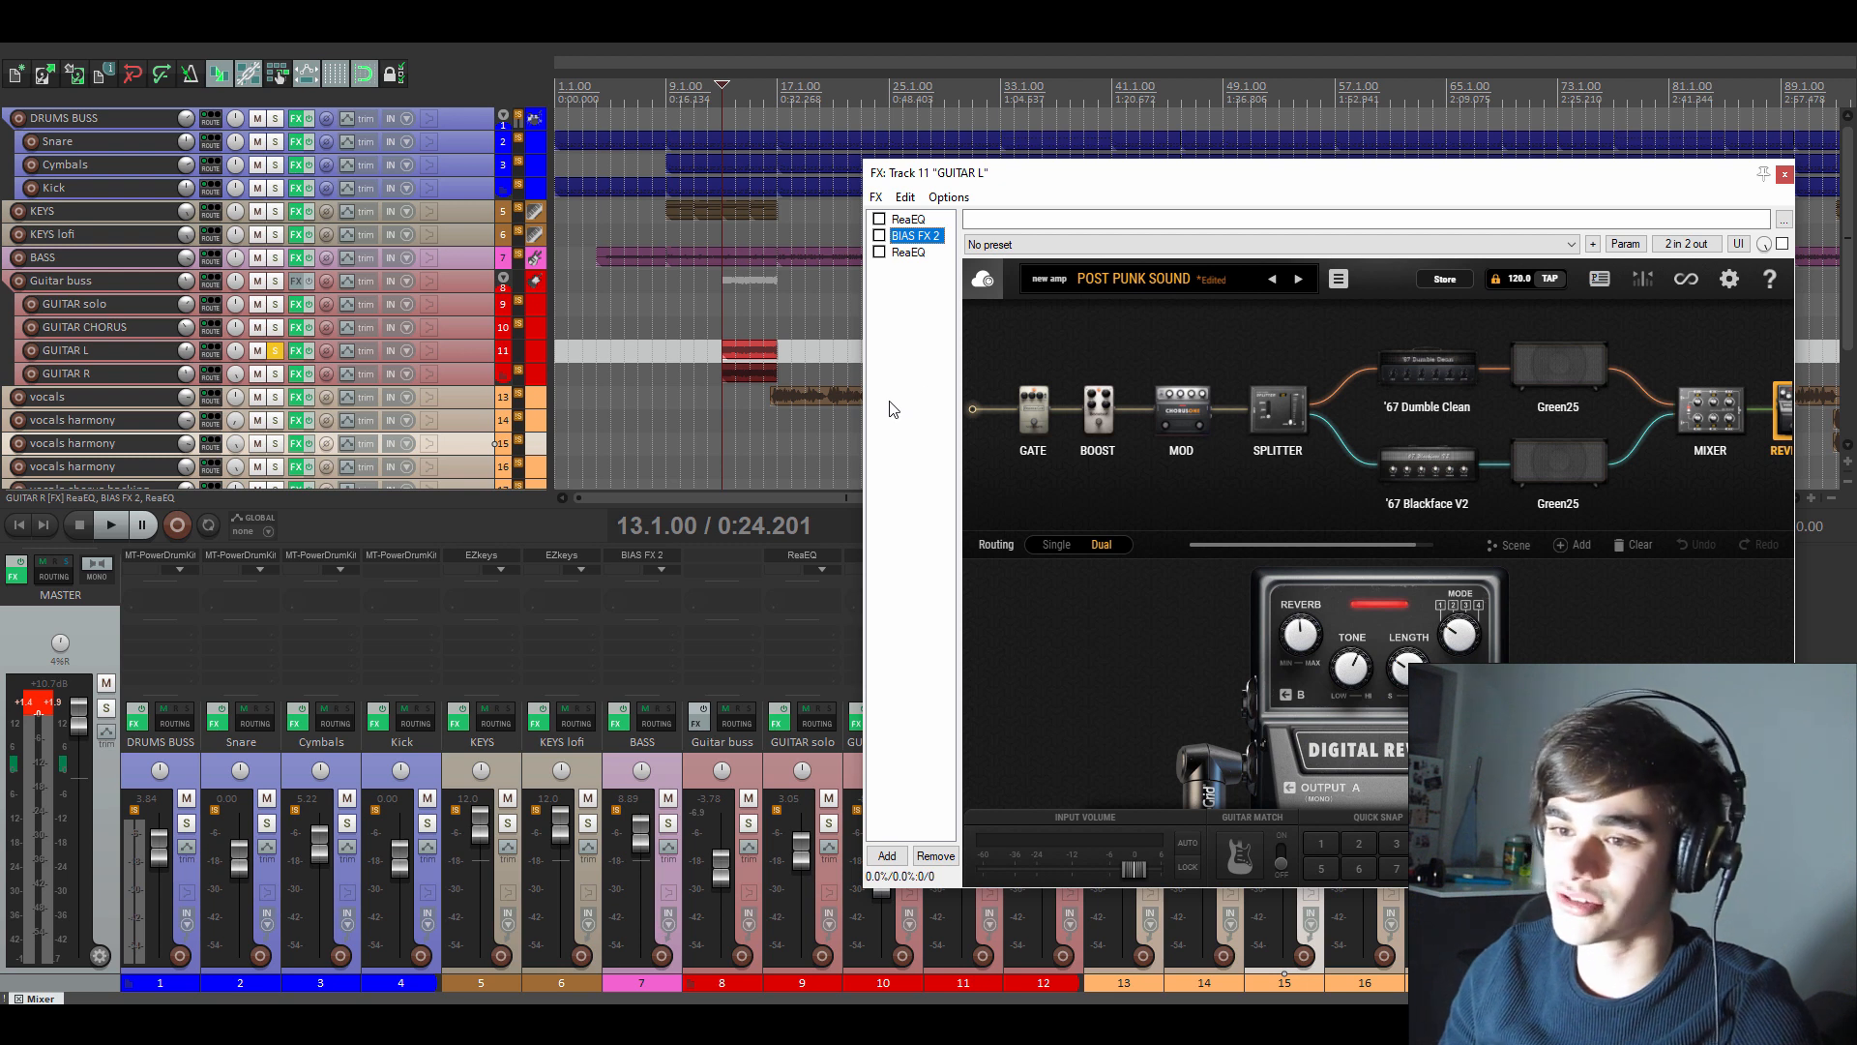
key(space)
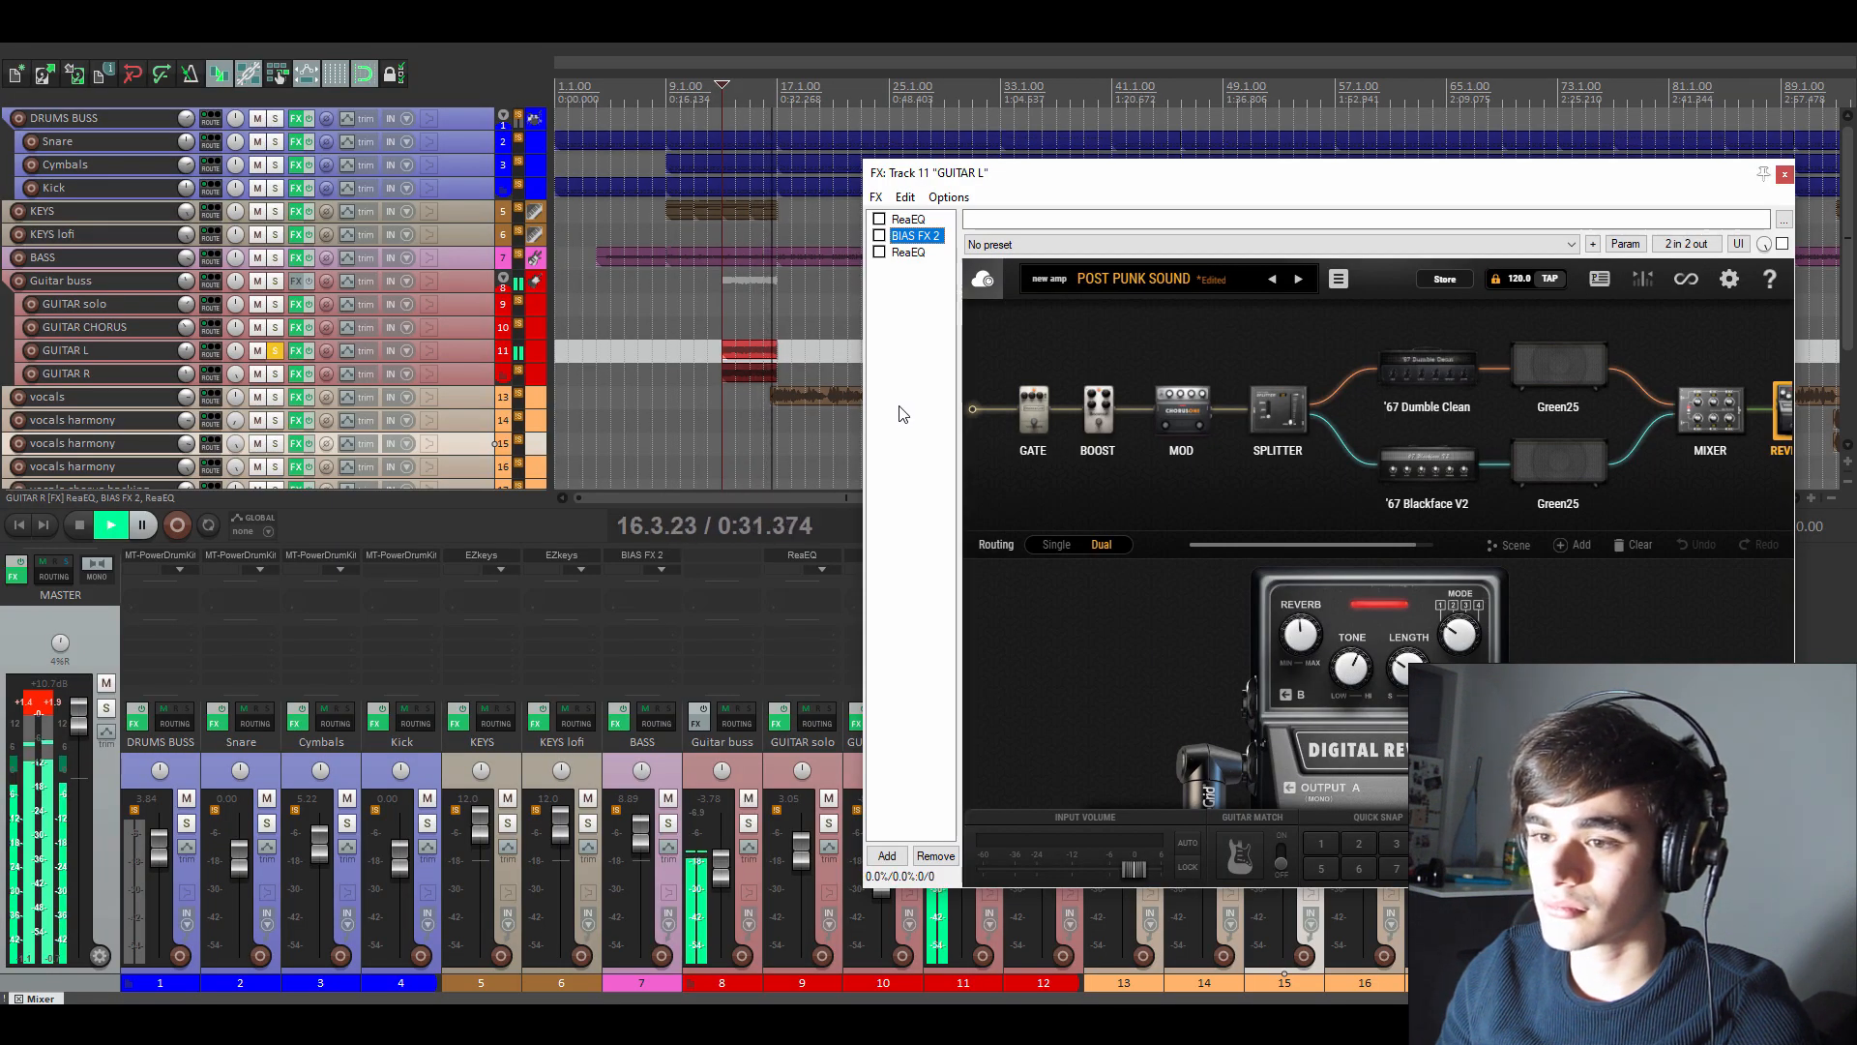
key(space)
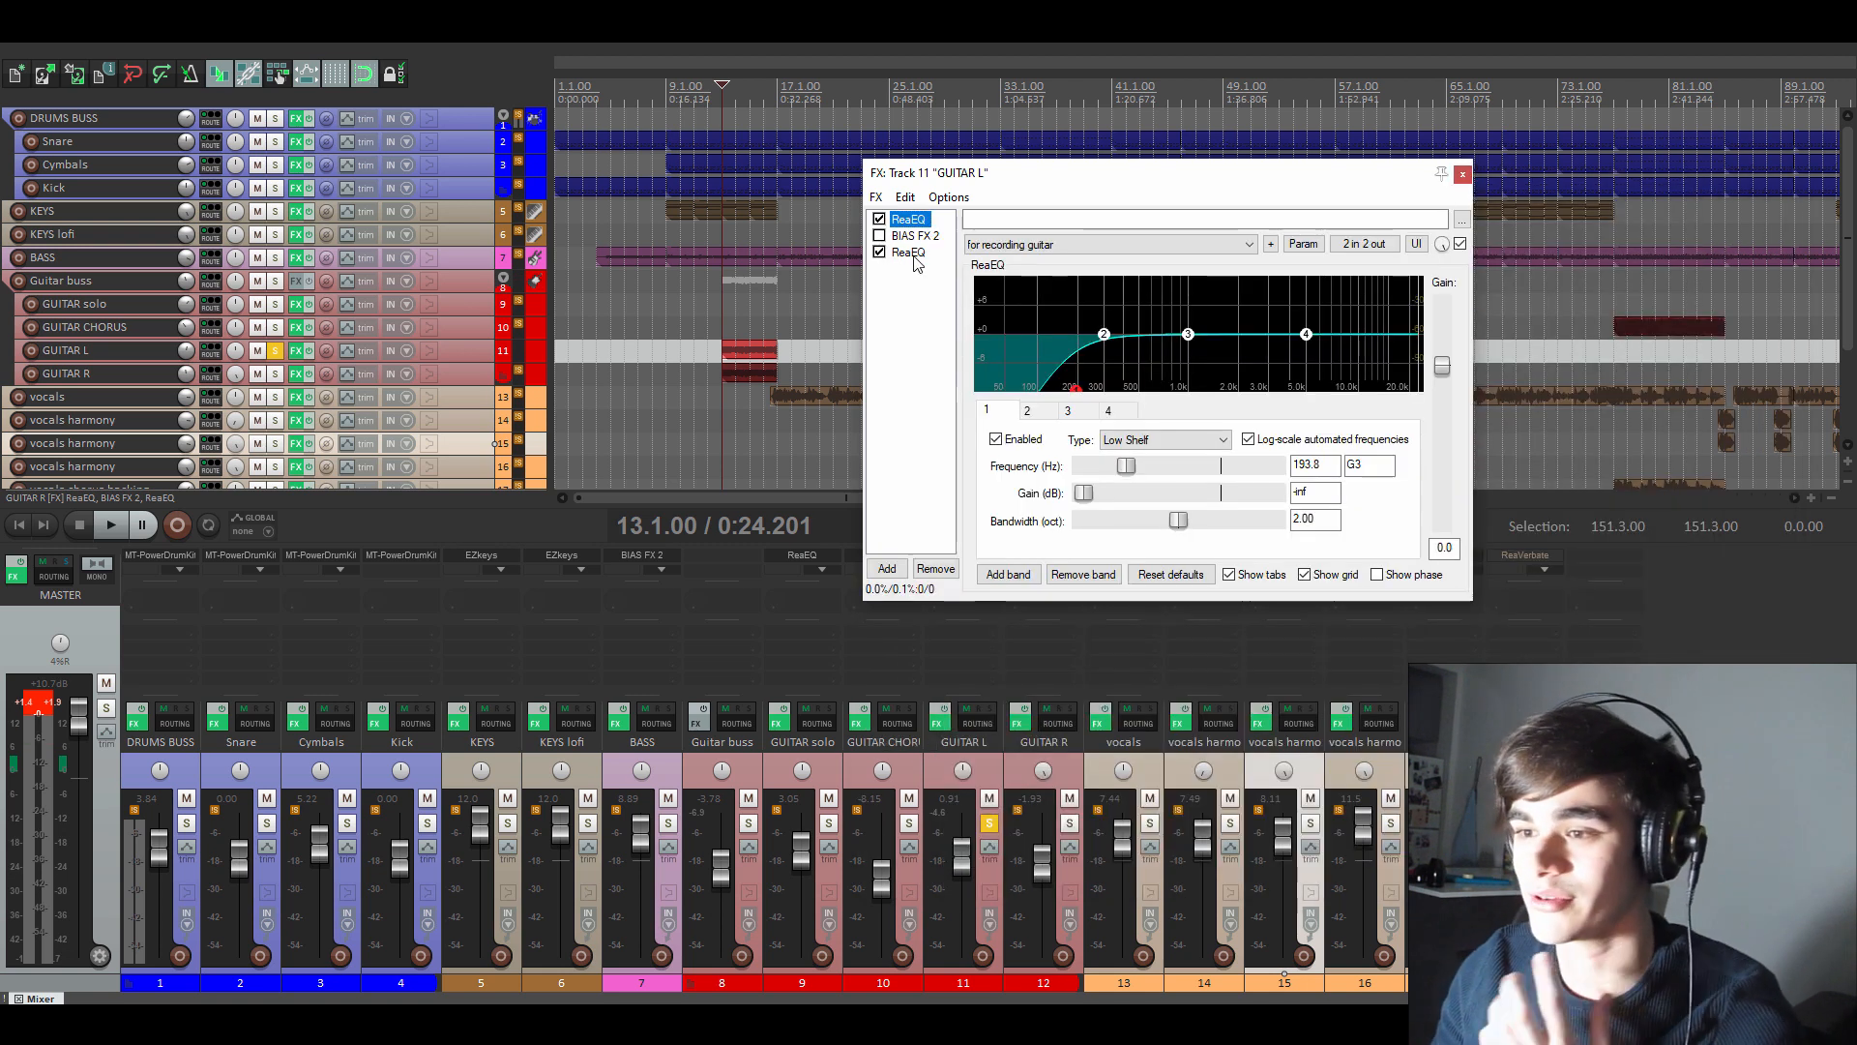
- Enable both ReaEQs on GUITAR L with BIAS FX 2 still bypassed, and review the second EQ's curve and the BIAS FX 2 signal chain
click(909, 252)
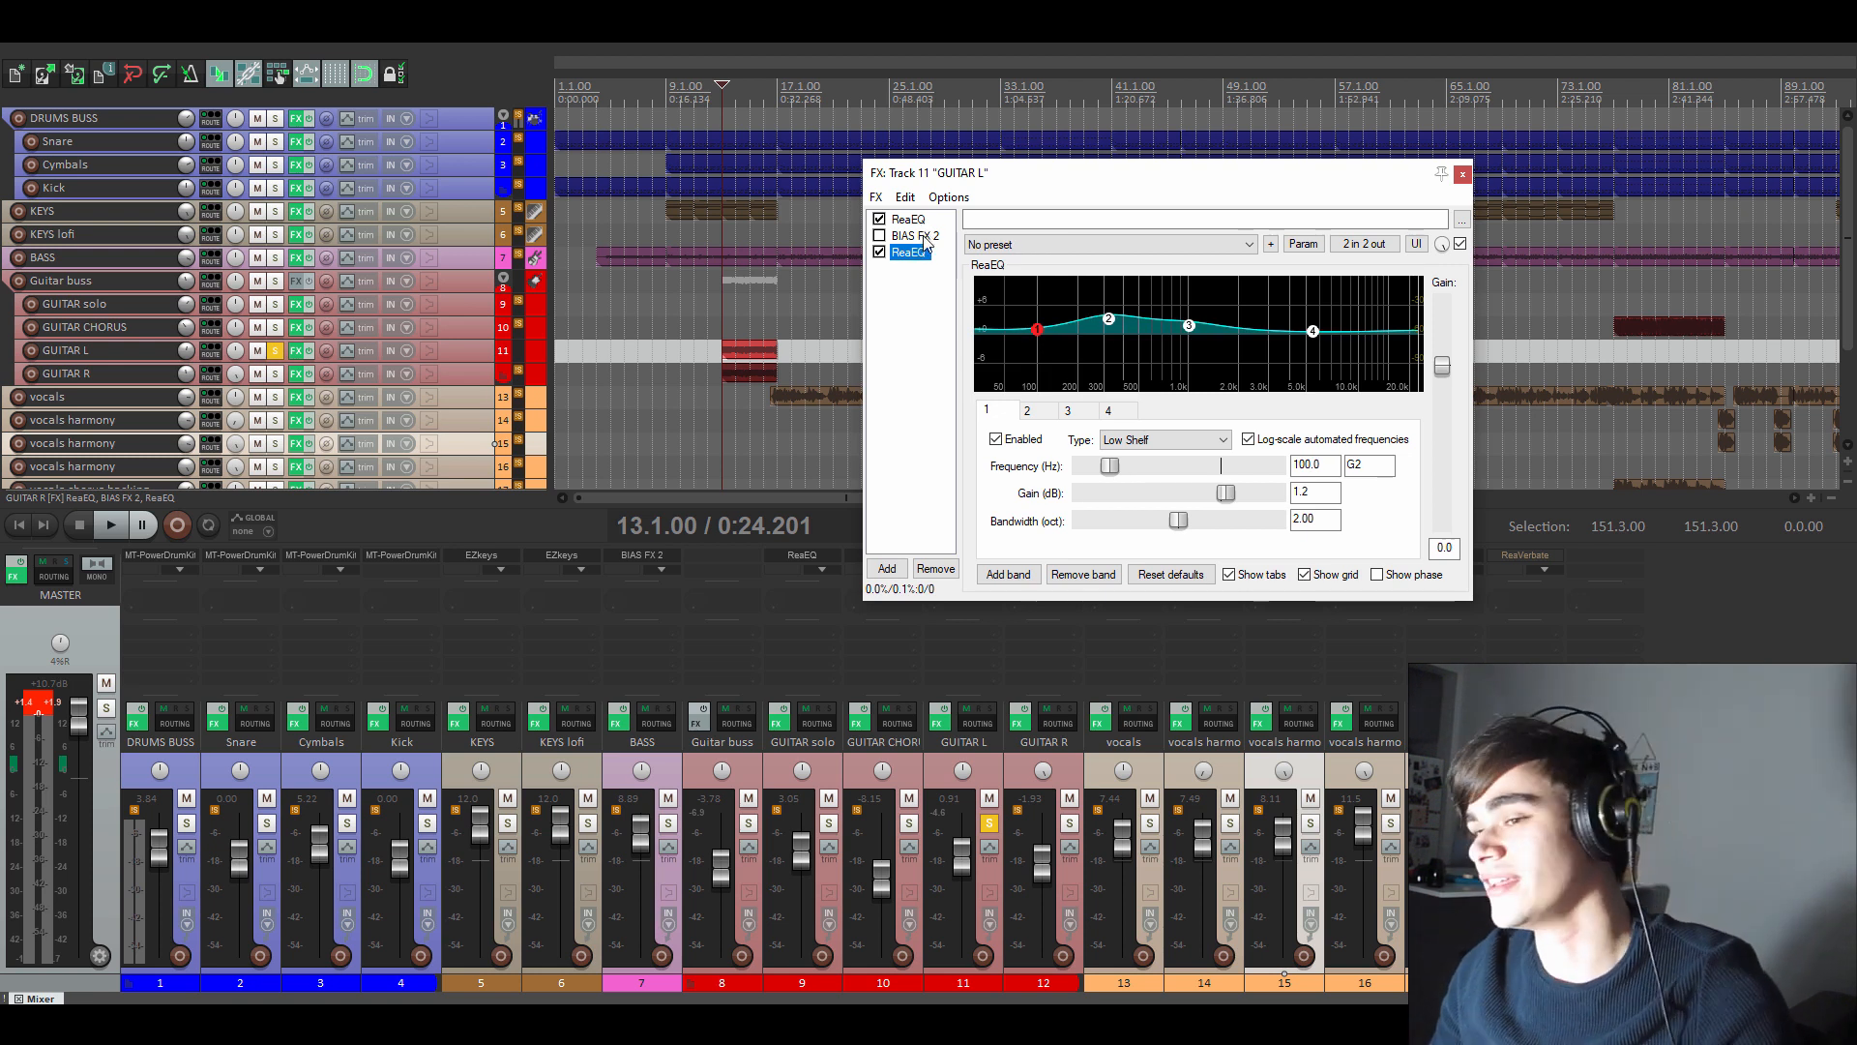
click(911, 236)
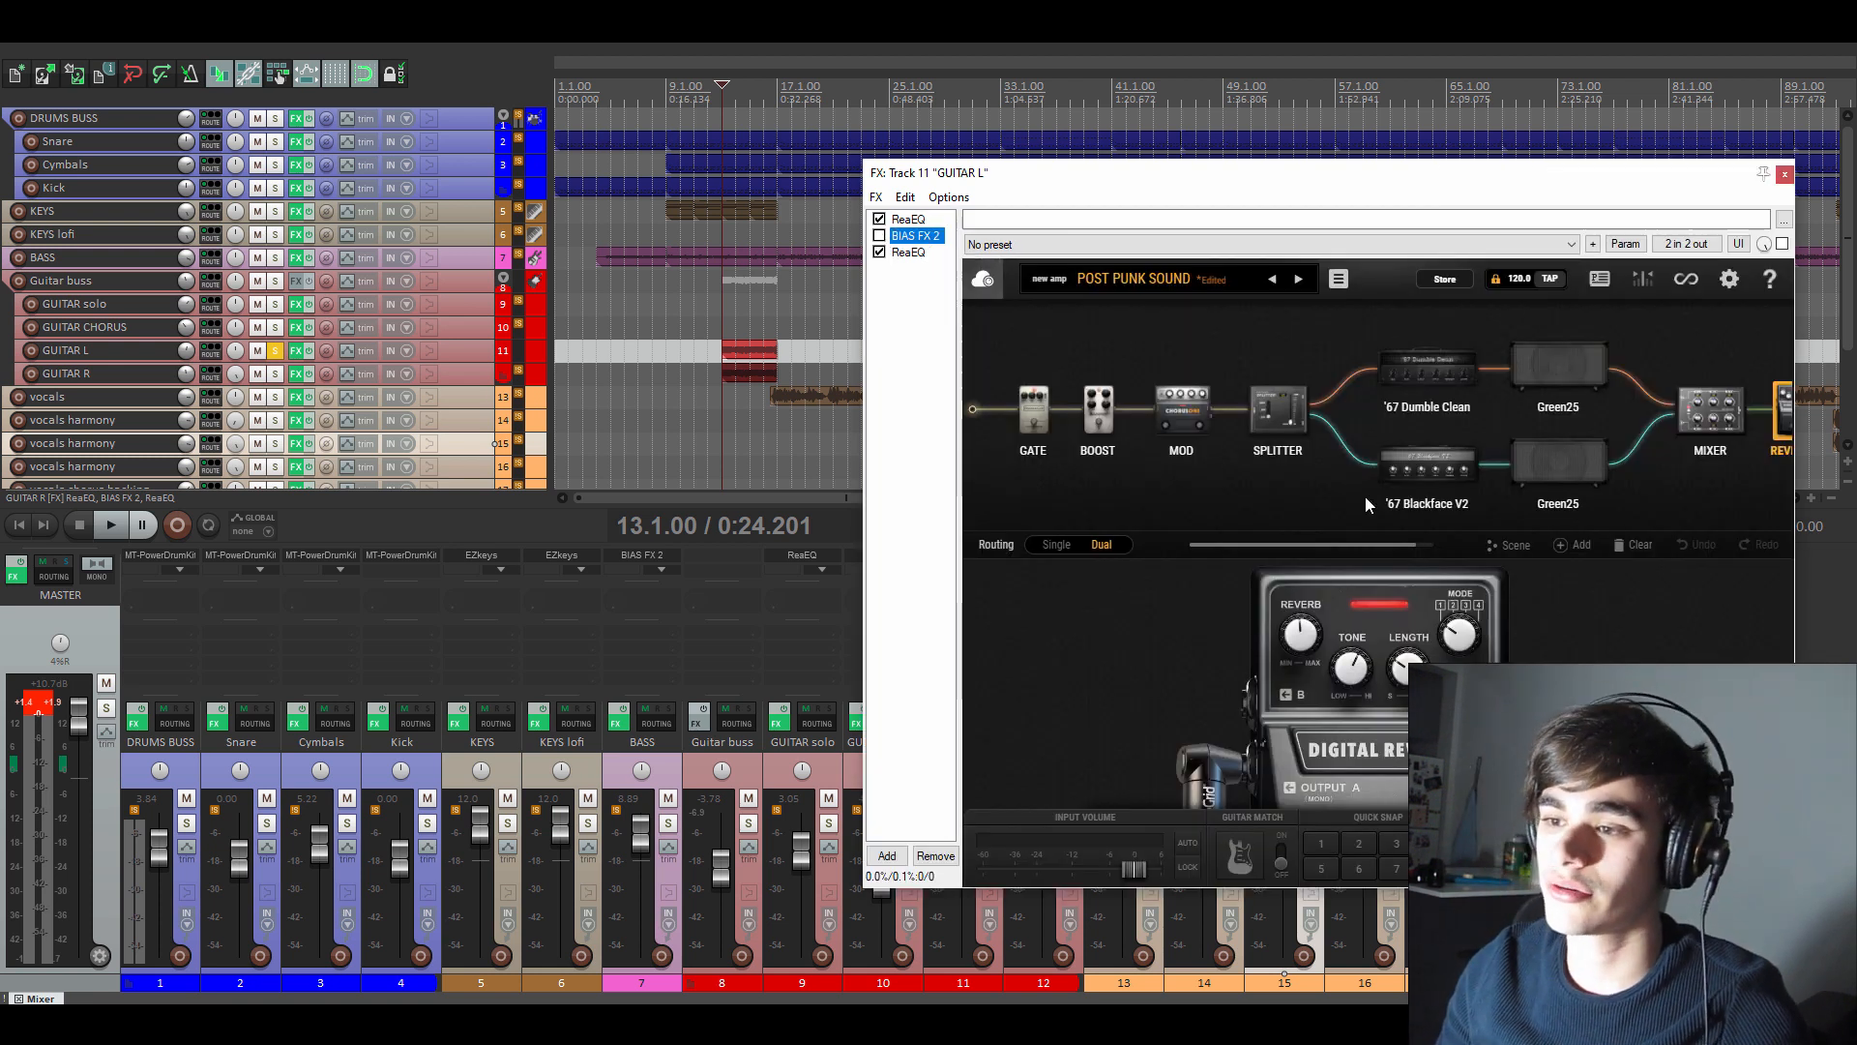
drag(1305, 552, 1270, 554)
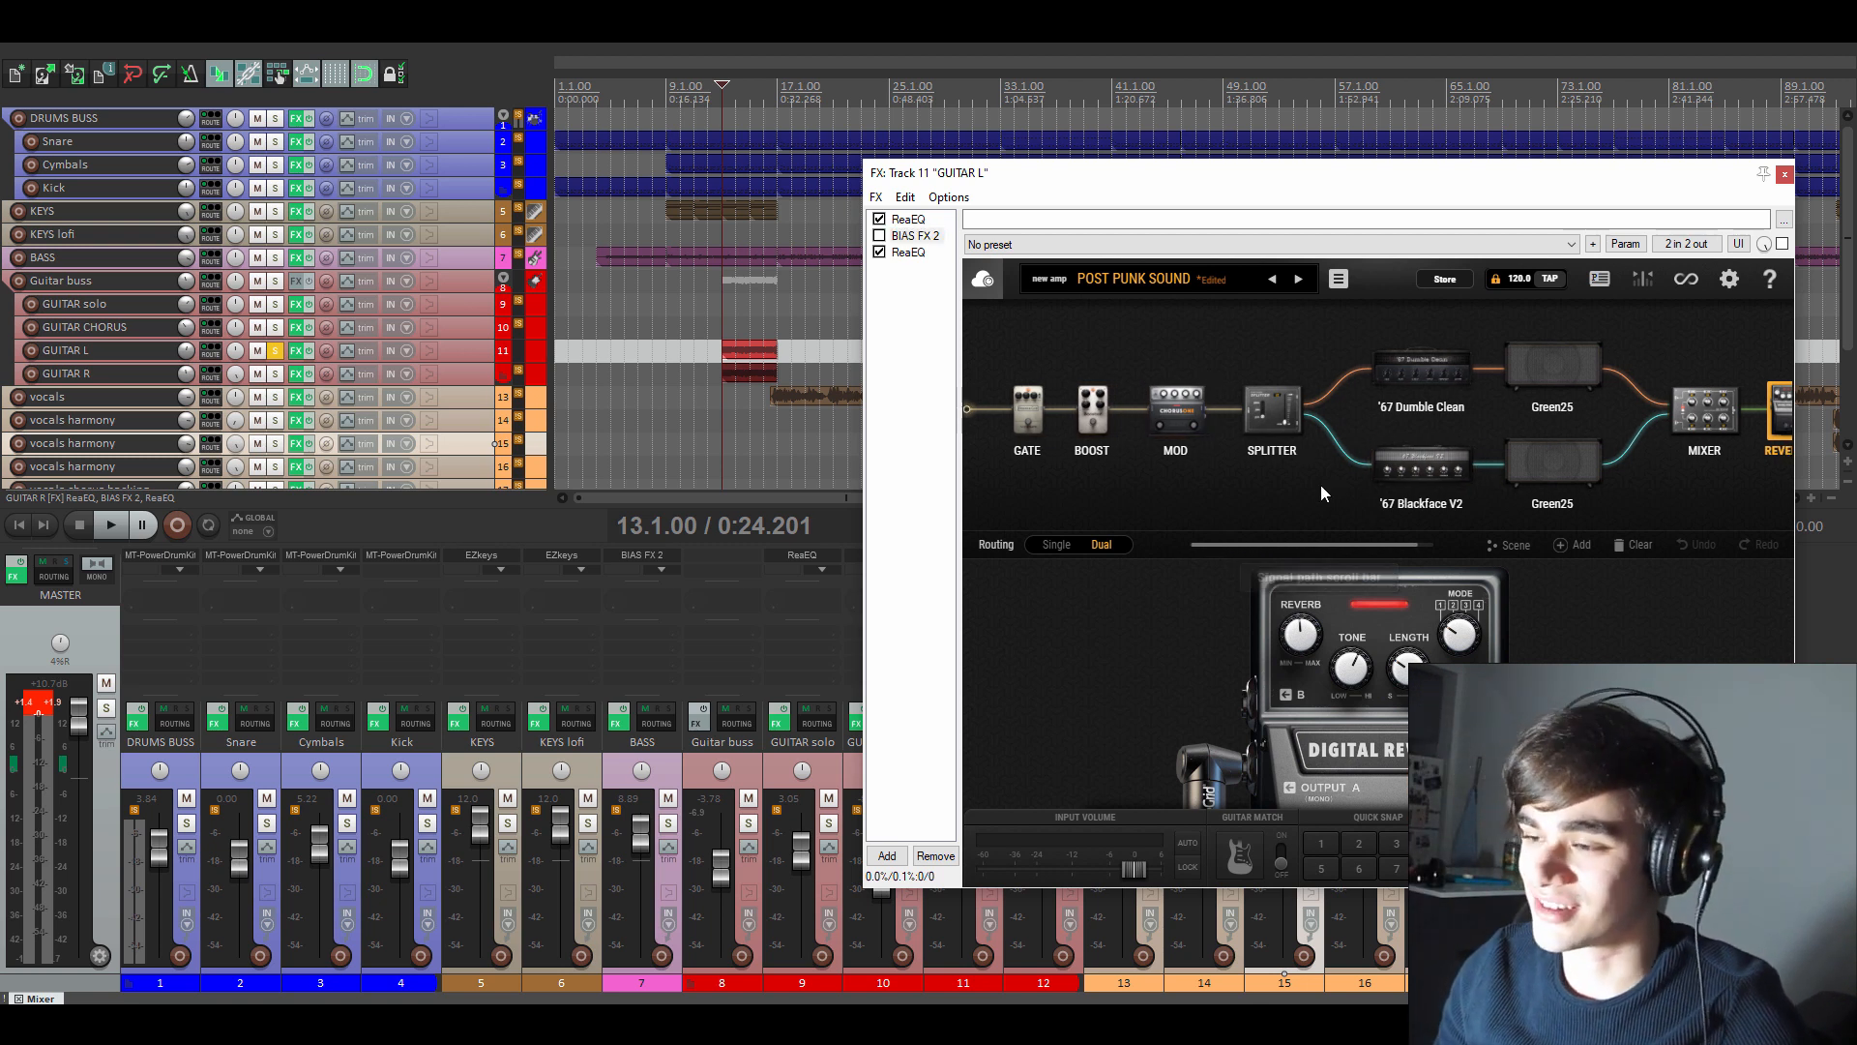
drag(1322, 486, 1160, 486)
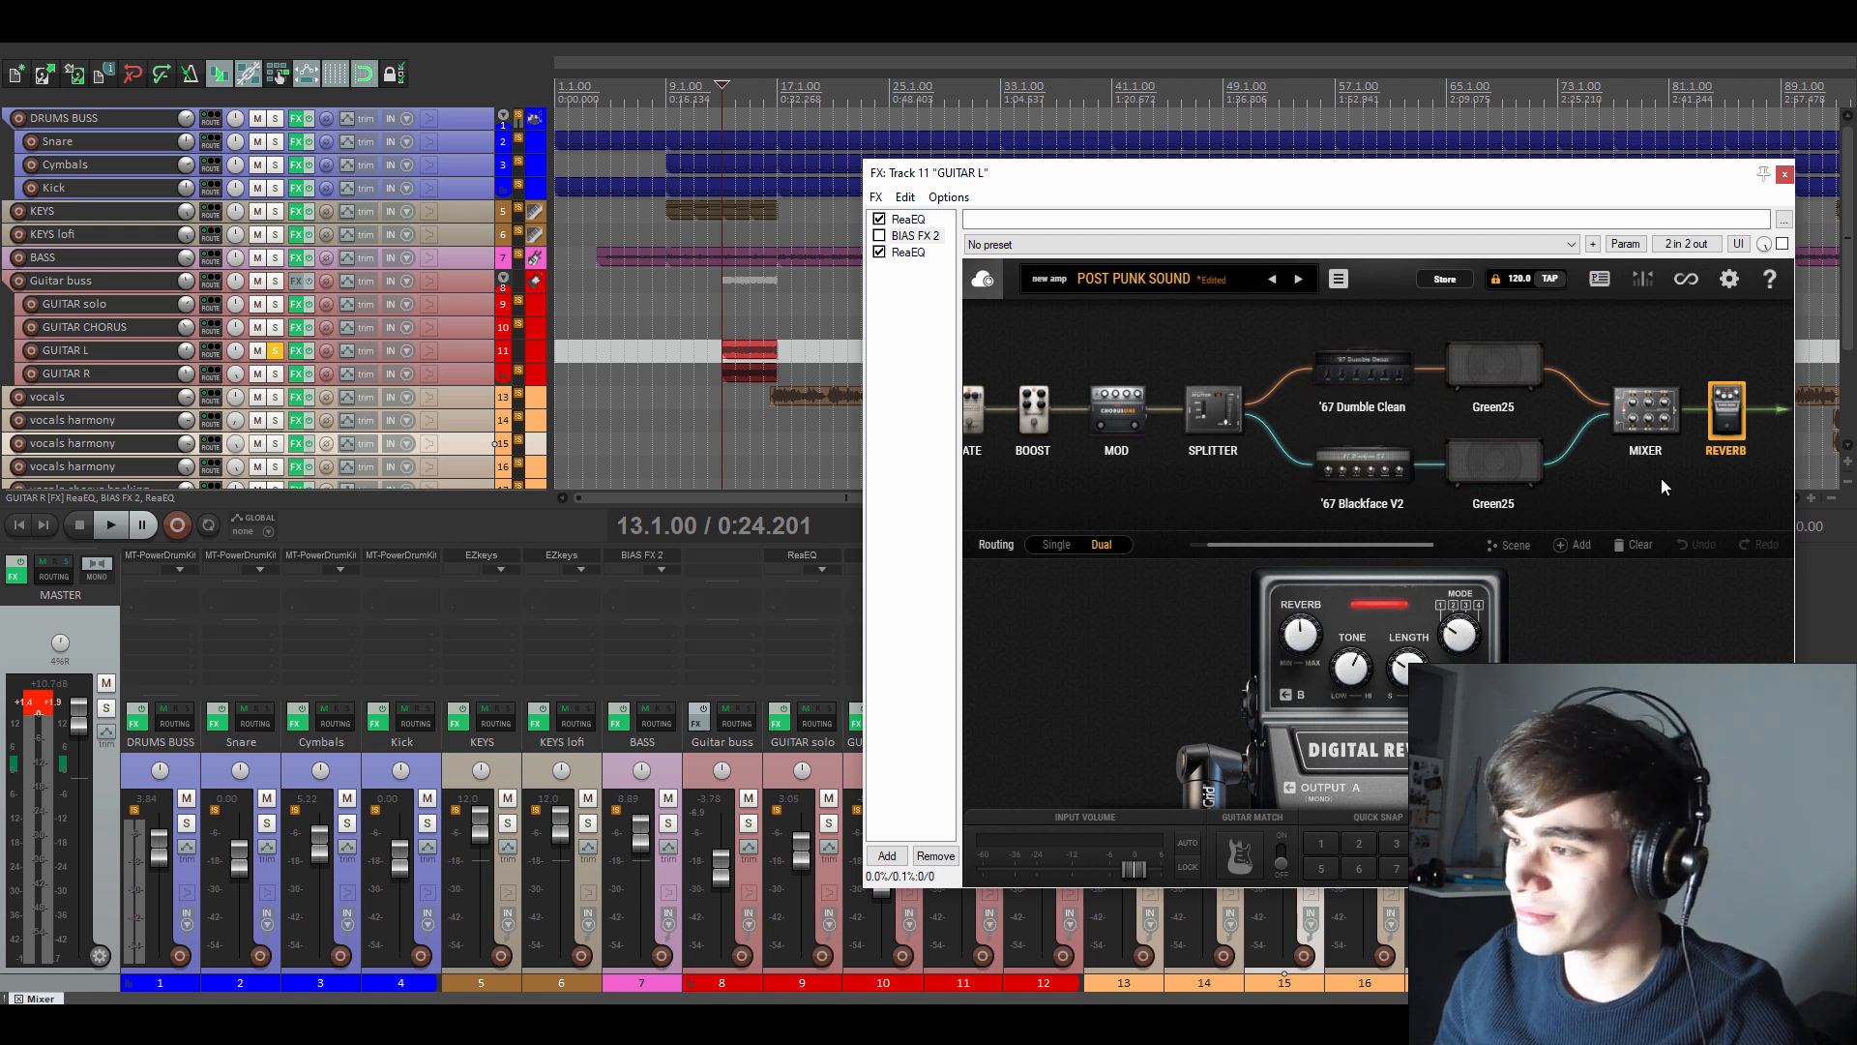
drag(1661, 478, 1738, 473)
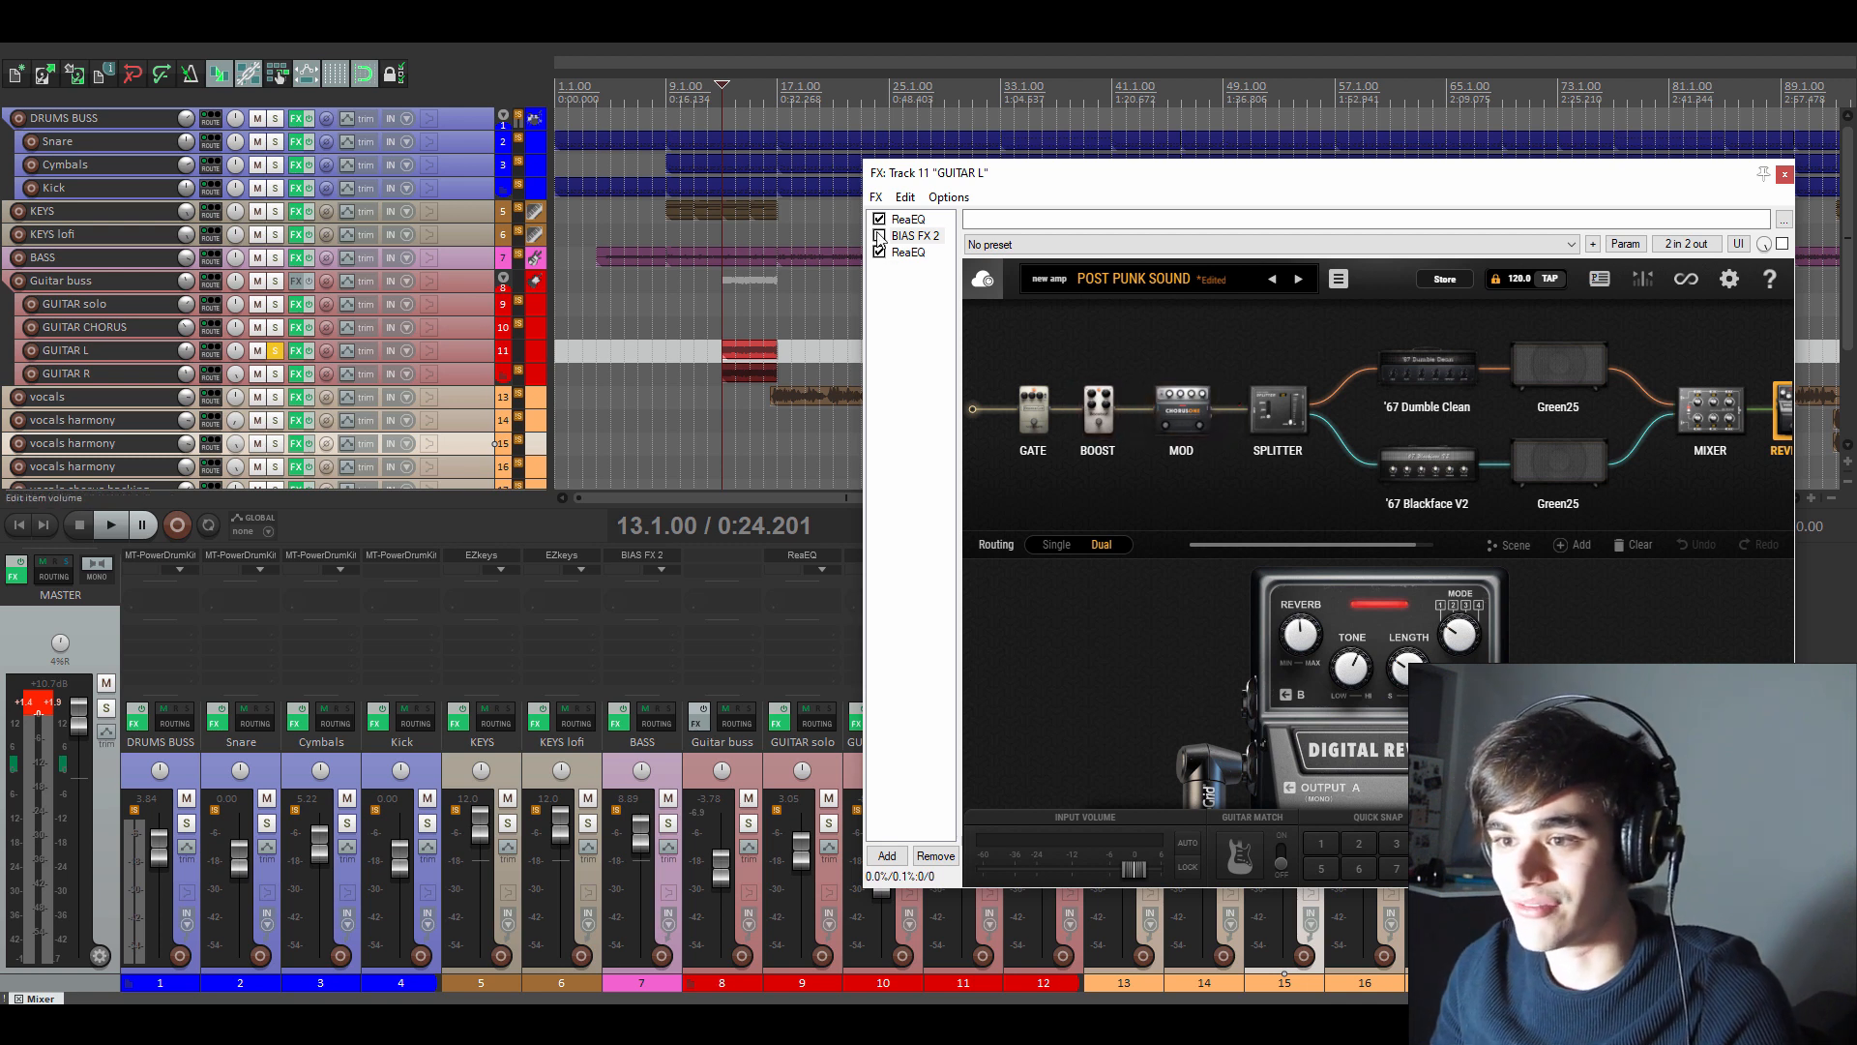
- Play GUITAR L and enable BIAS FX 2 during playback to compare the sound, then stop and close the effects chain
key(space)
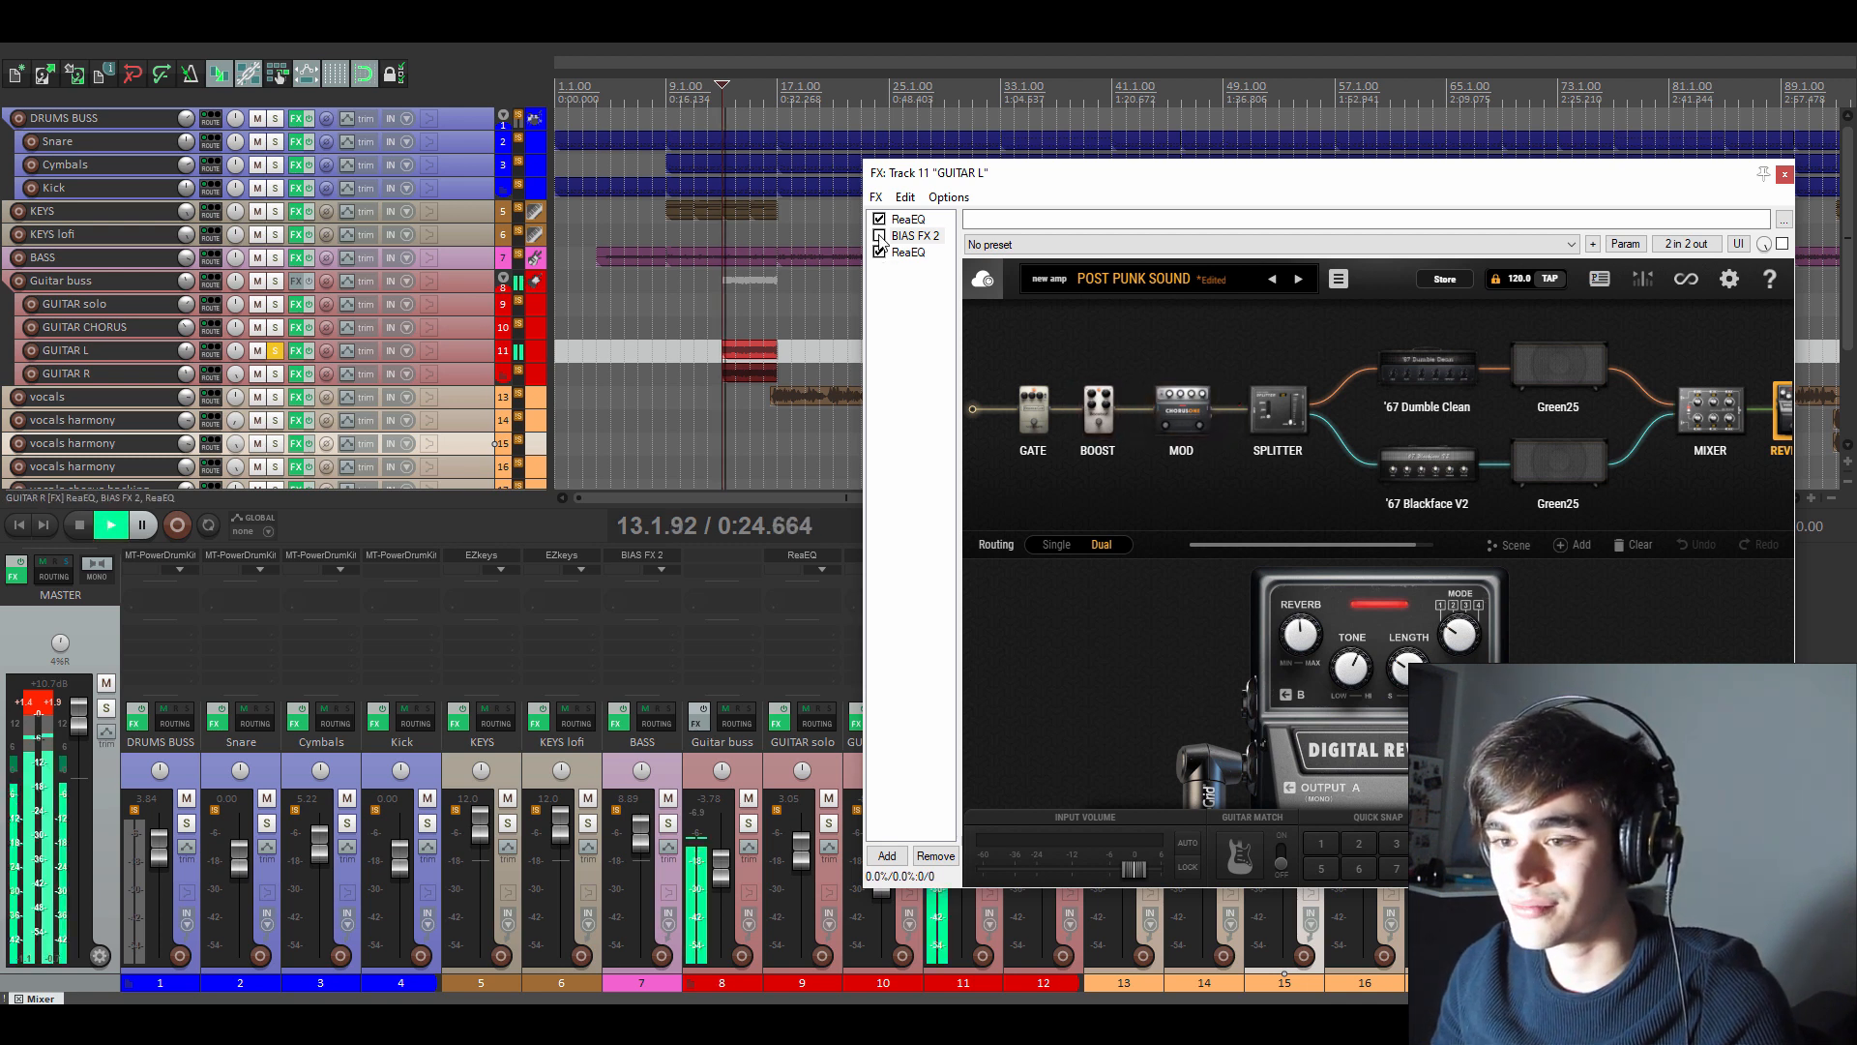
click(881, 237)
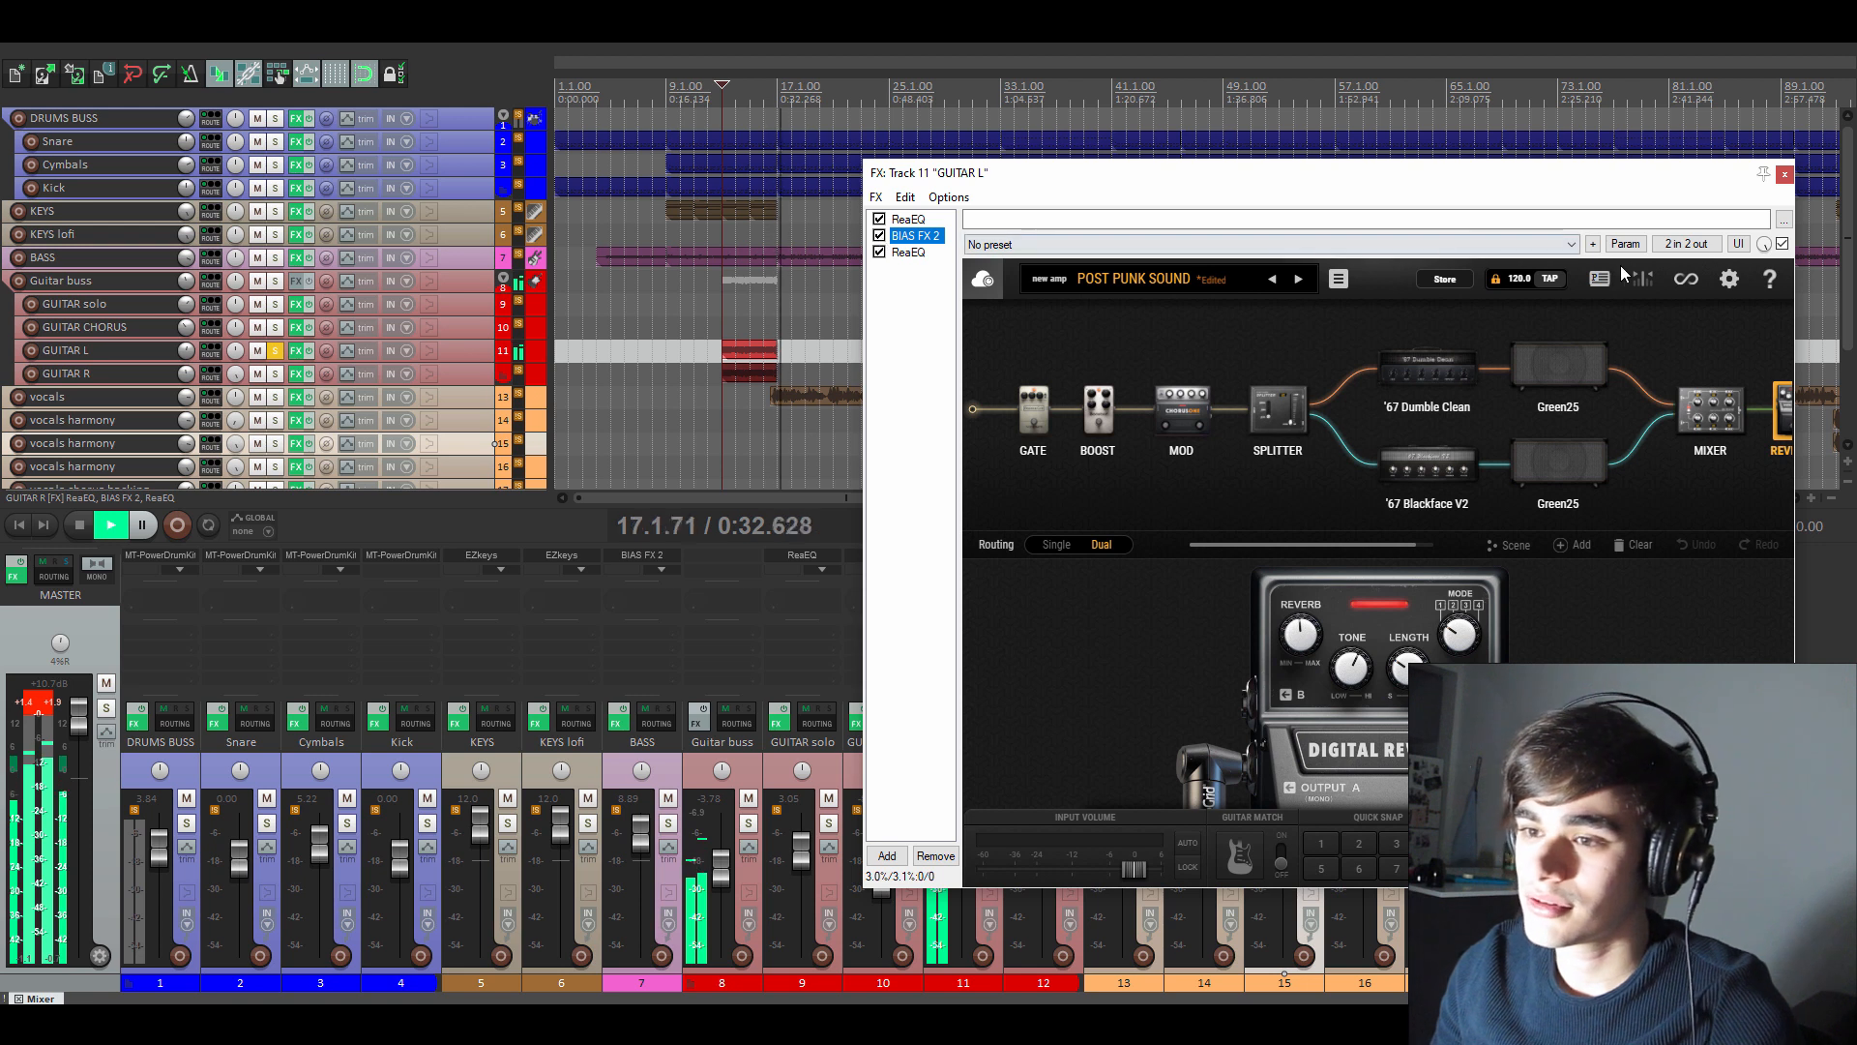
key(space)
click(1783, 177)
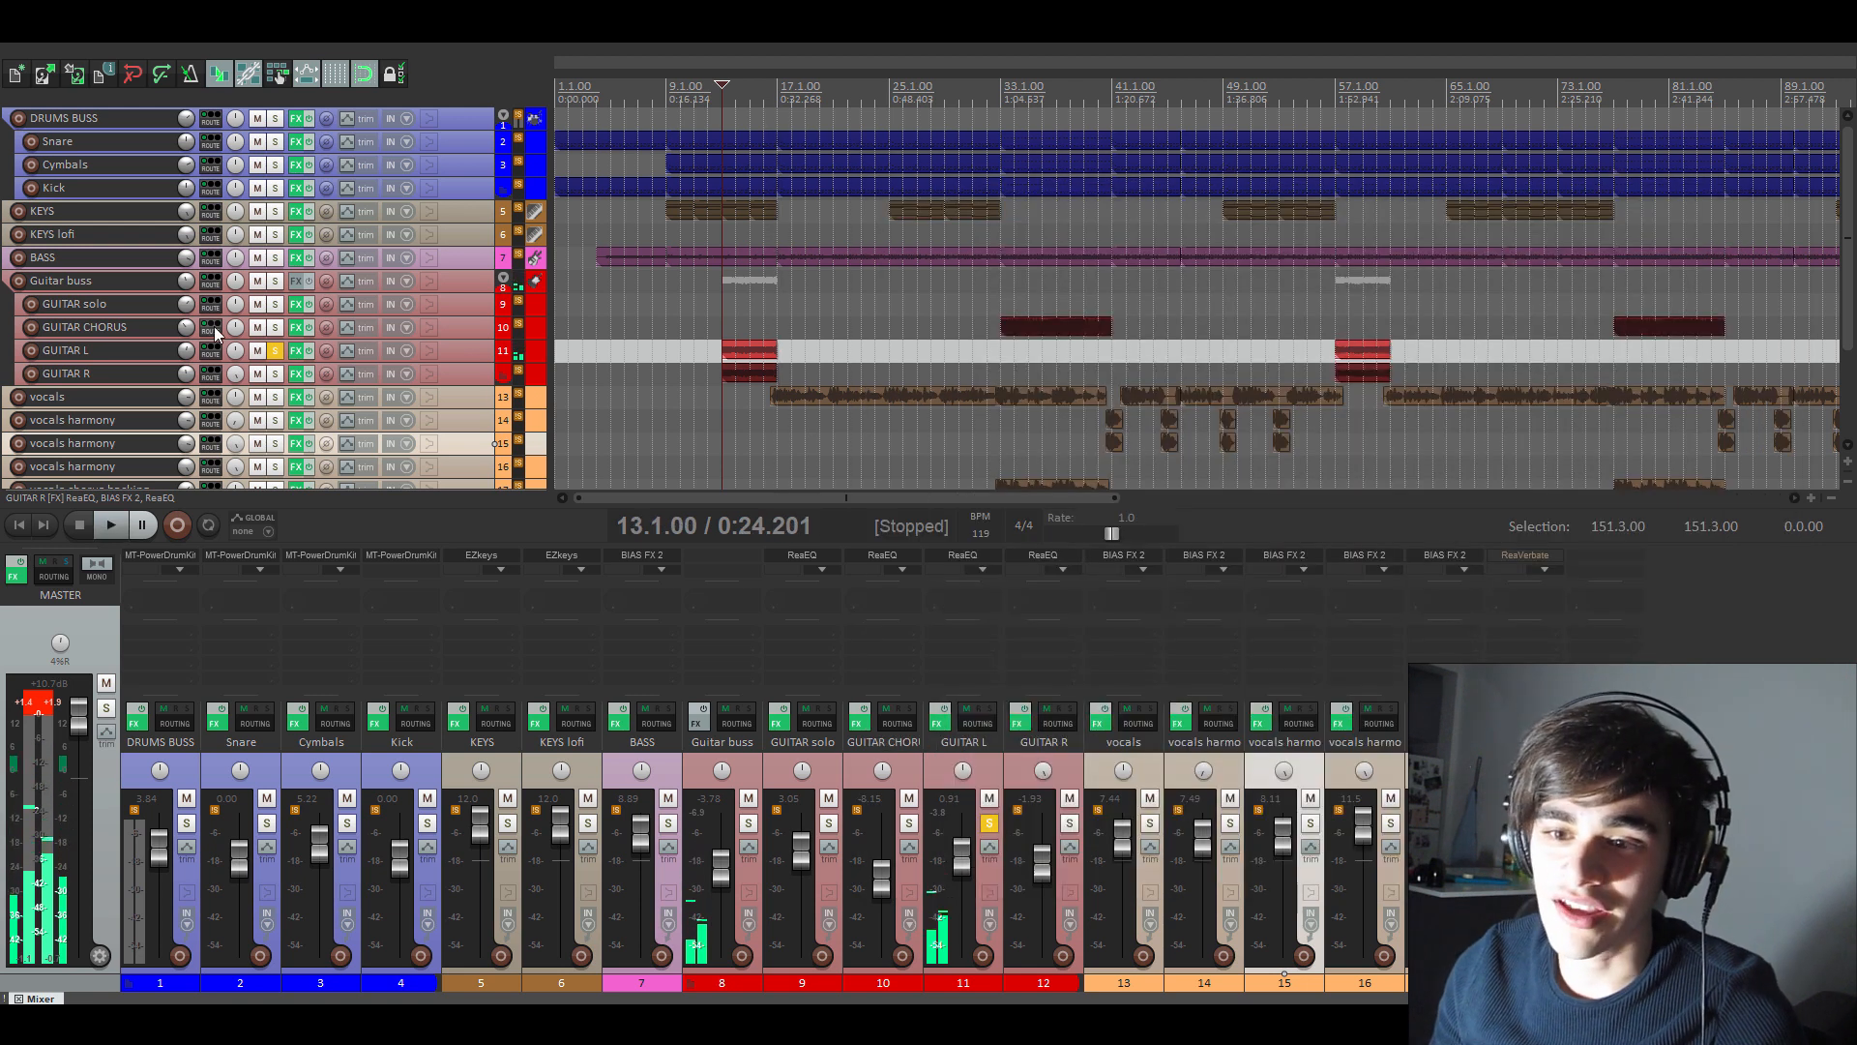
- Unsolo GUITAR L and play the full mix from bar 13, then stop
click(275, 351)
drag(236, 352, 236, 387)
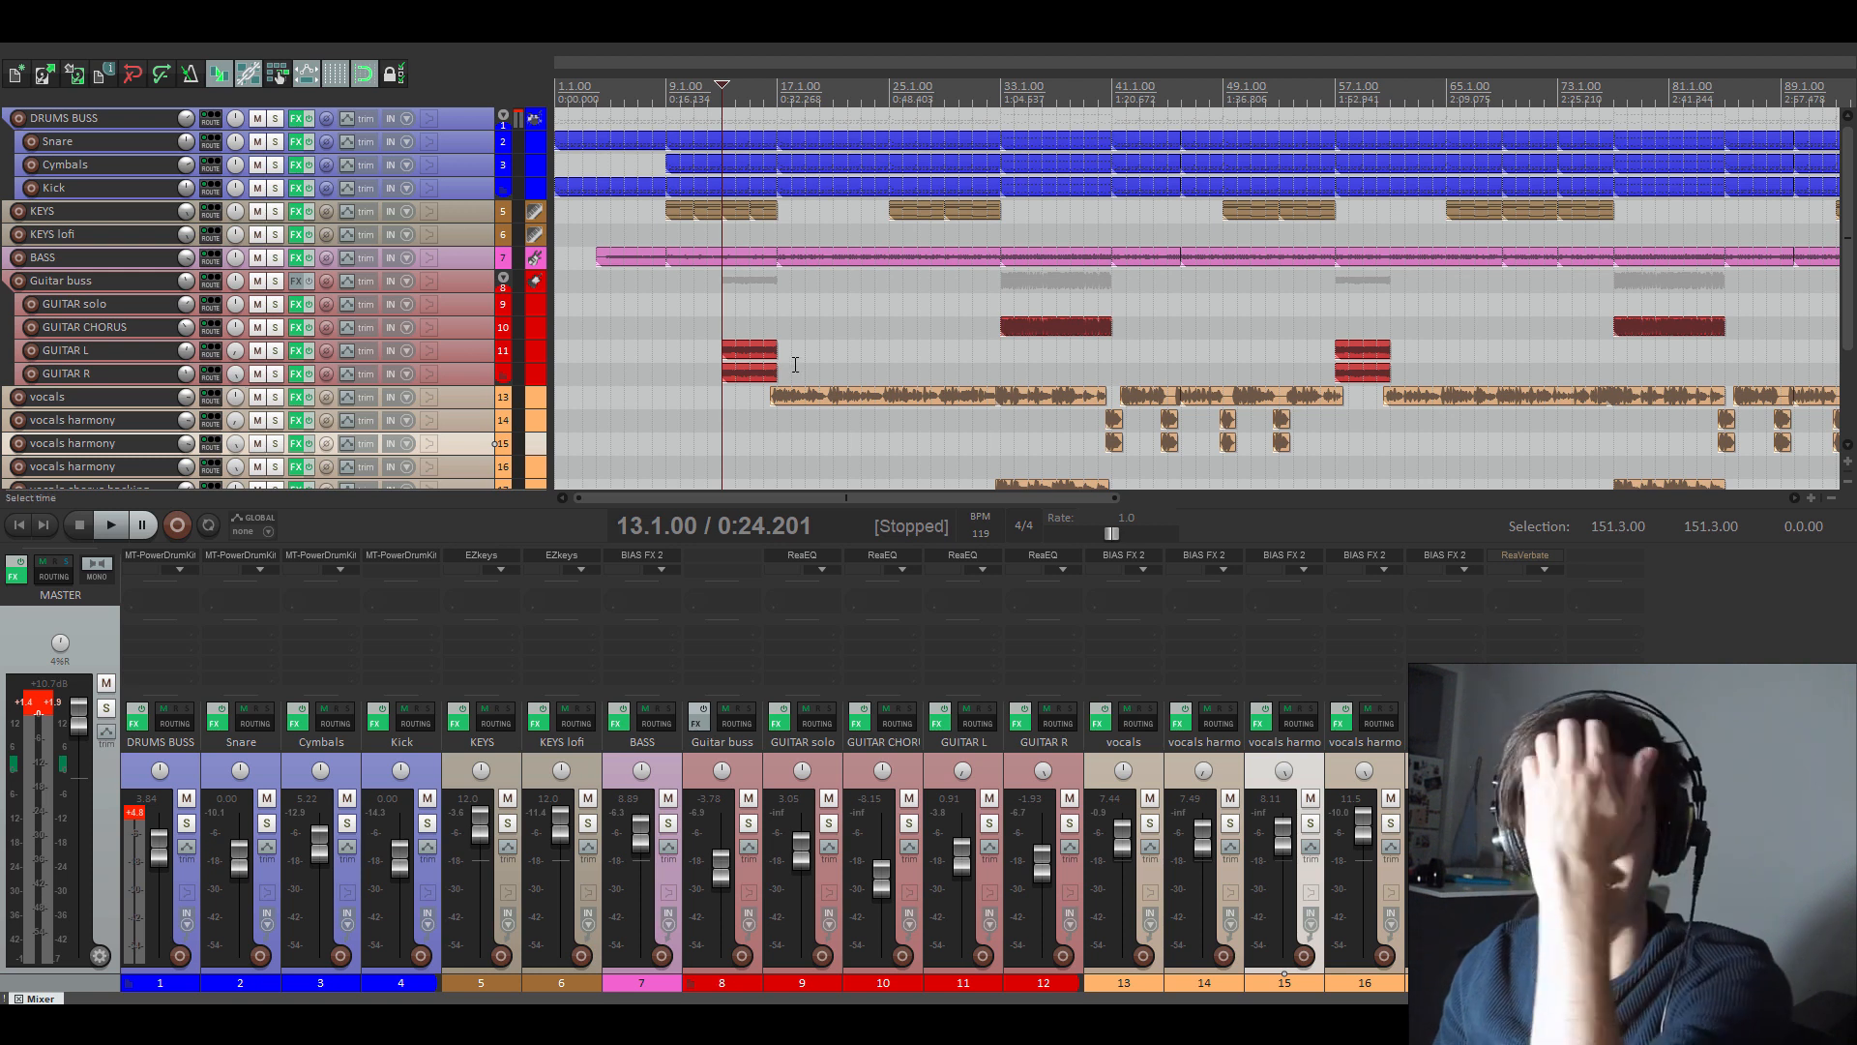
key(space)
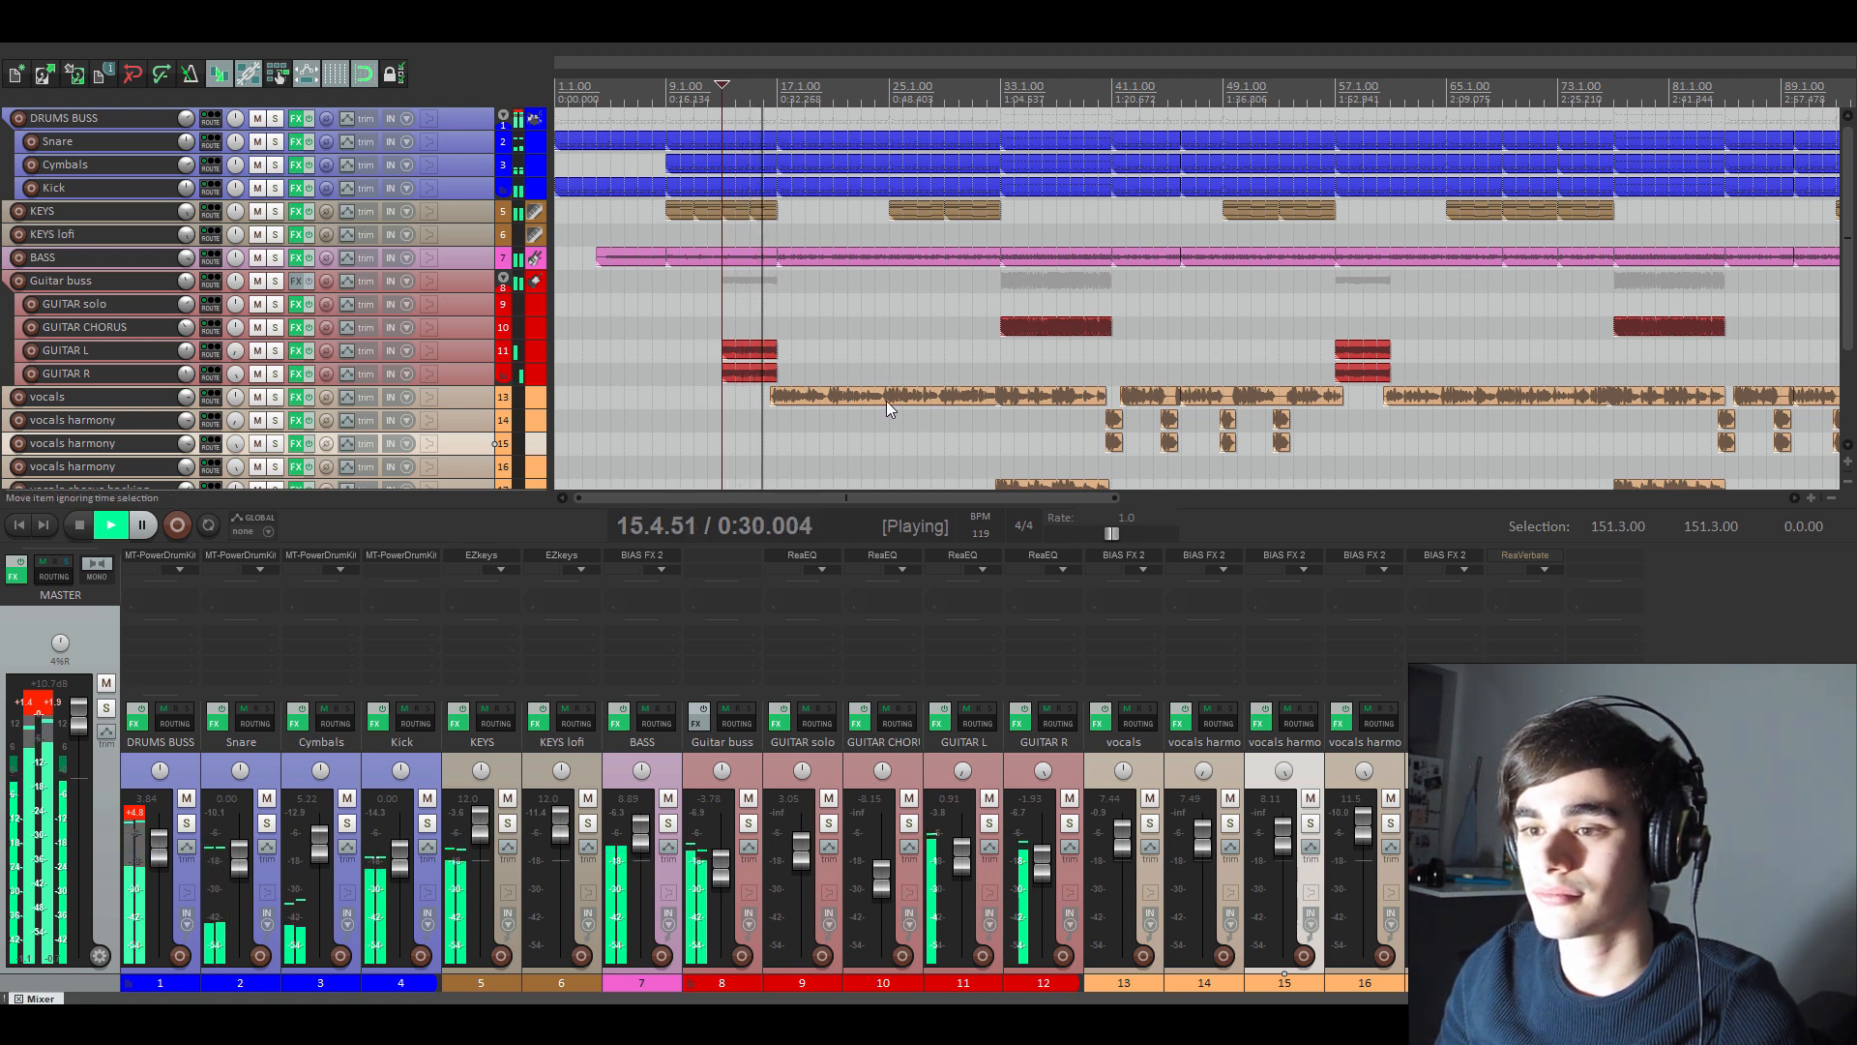
key(space)
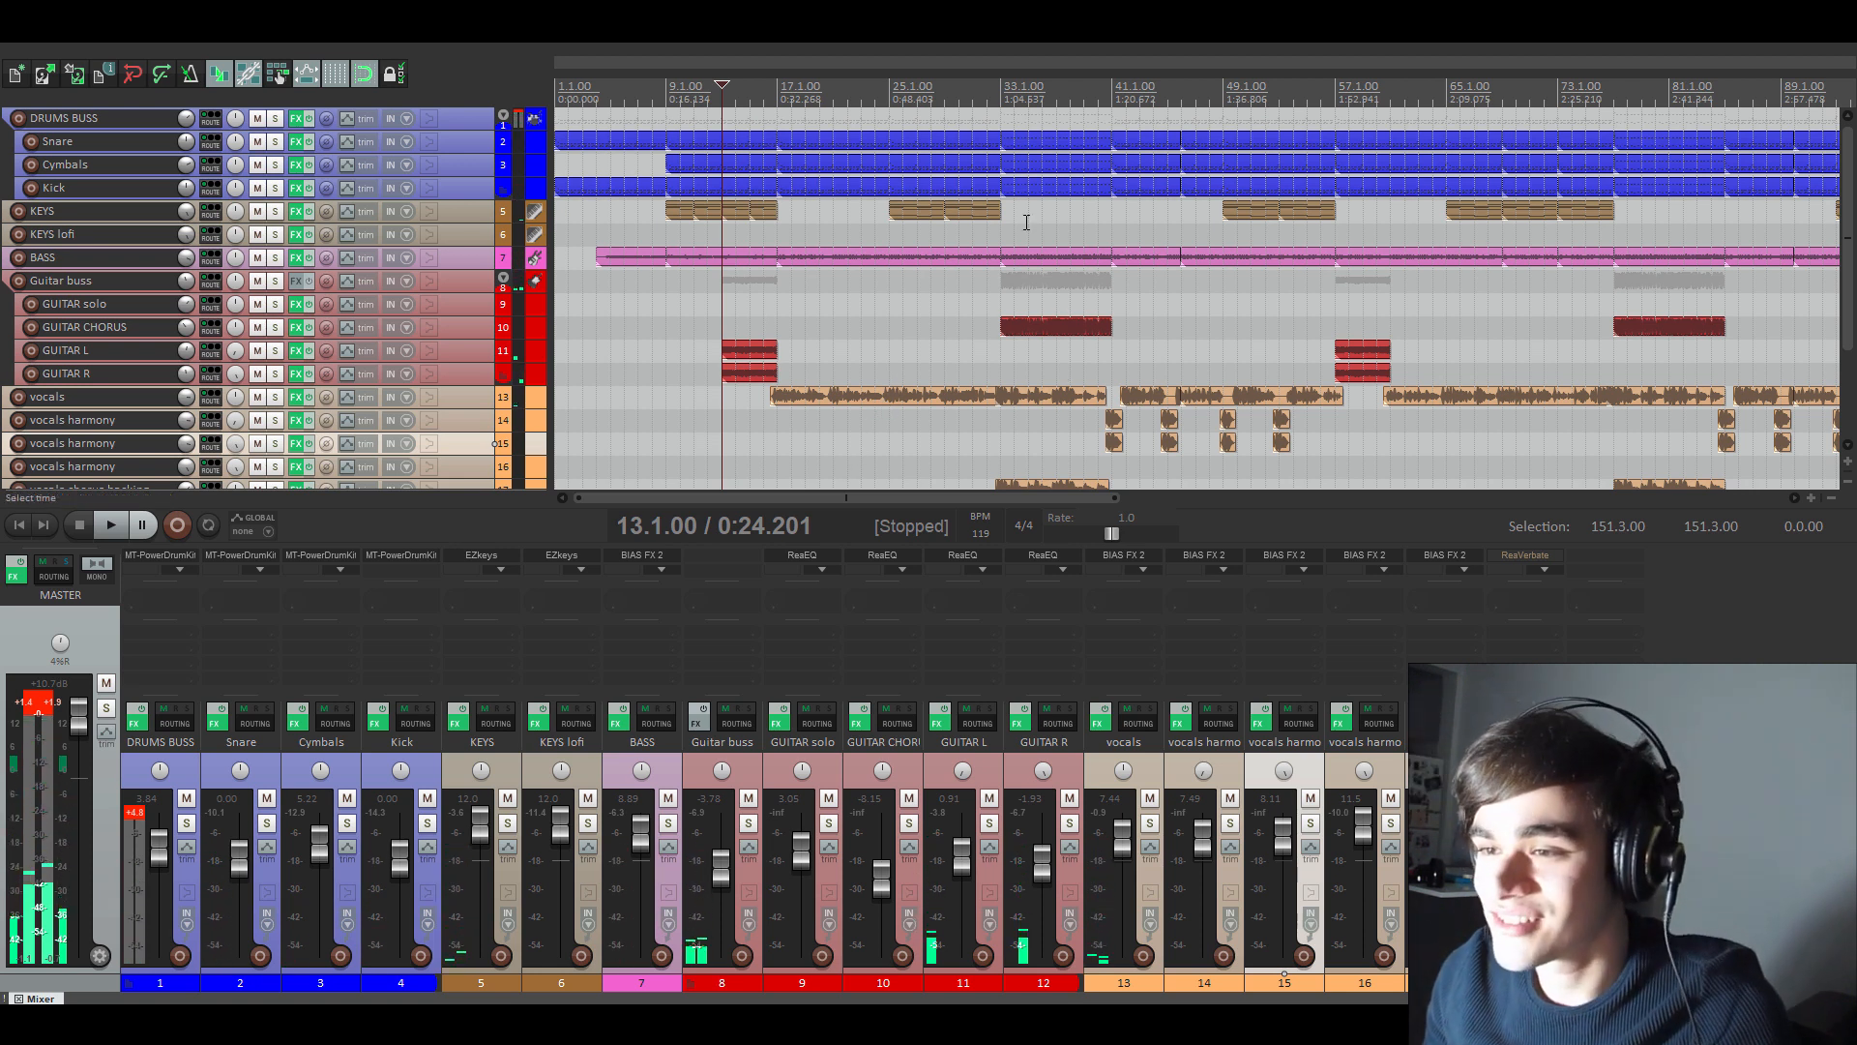
- Place the edit cursor at bar 32, solo the GUITAR CHORUS track and open its effects chain
click(993, 96)
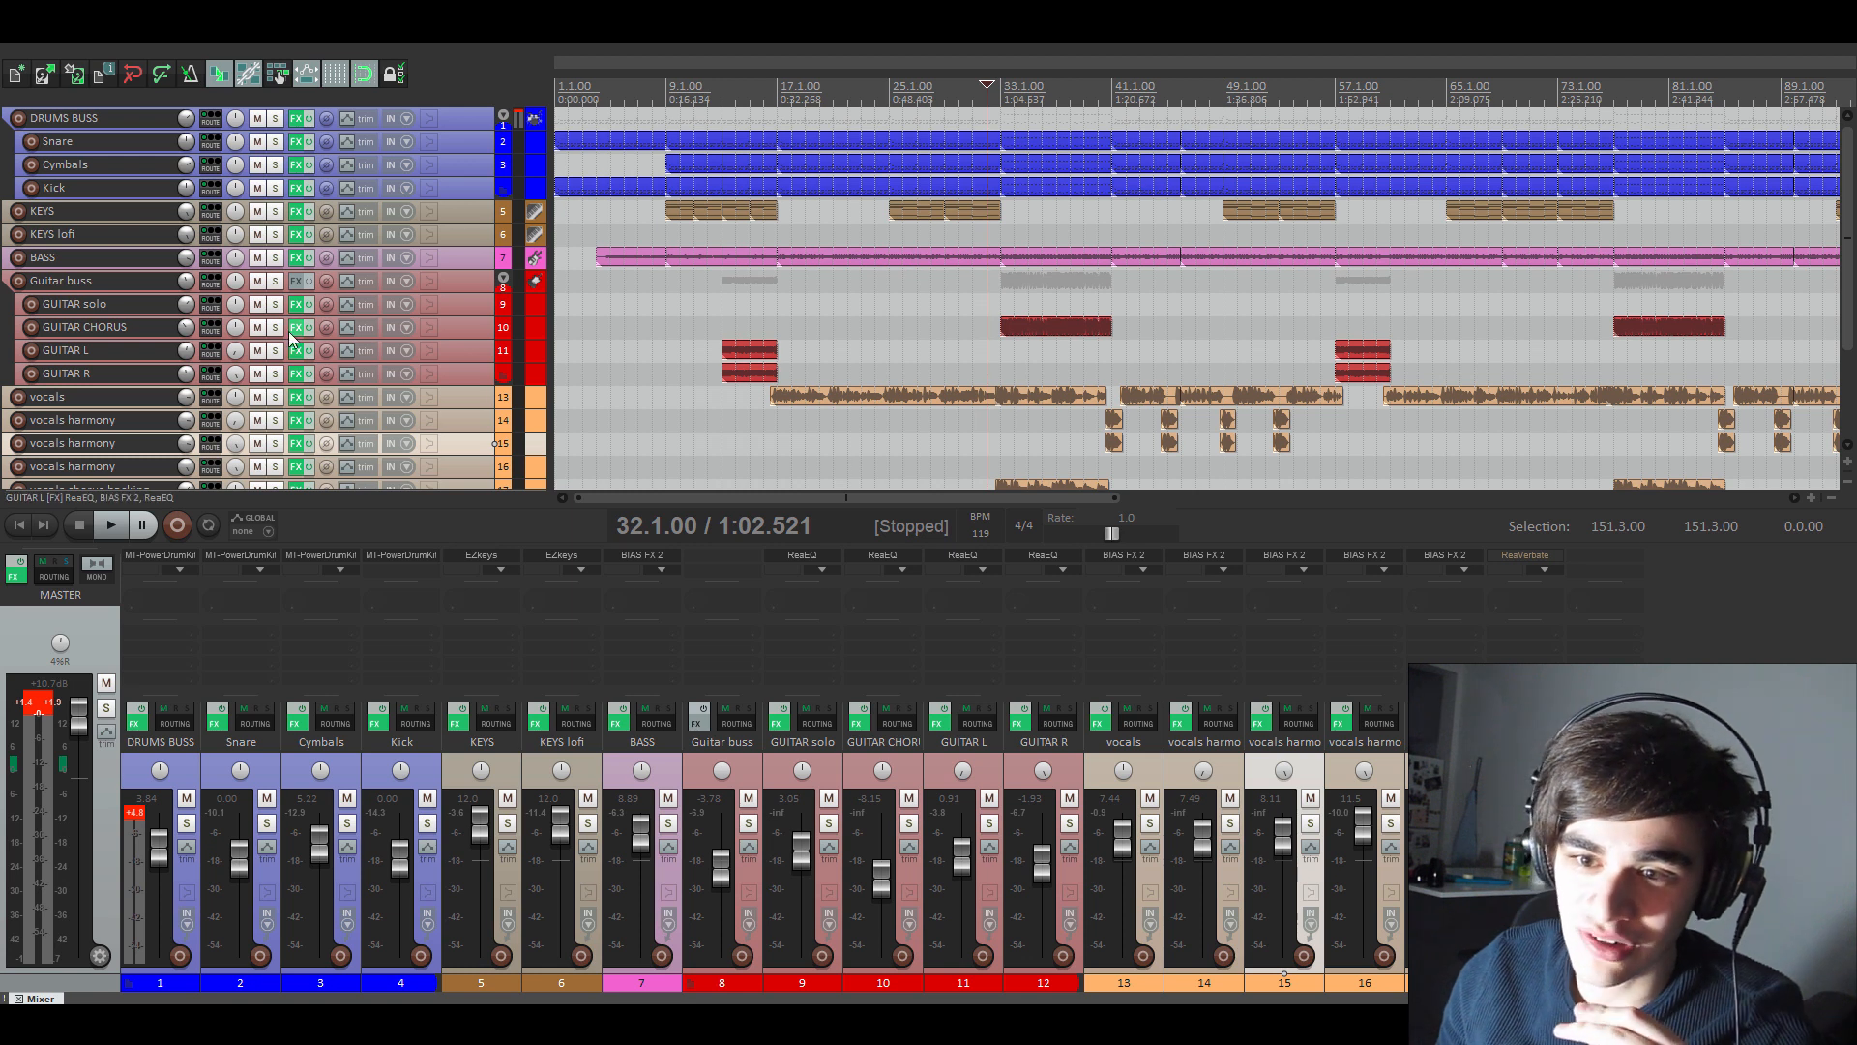
click(276, 328)
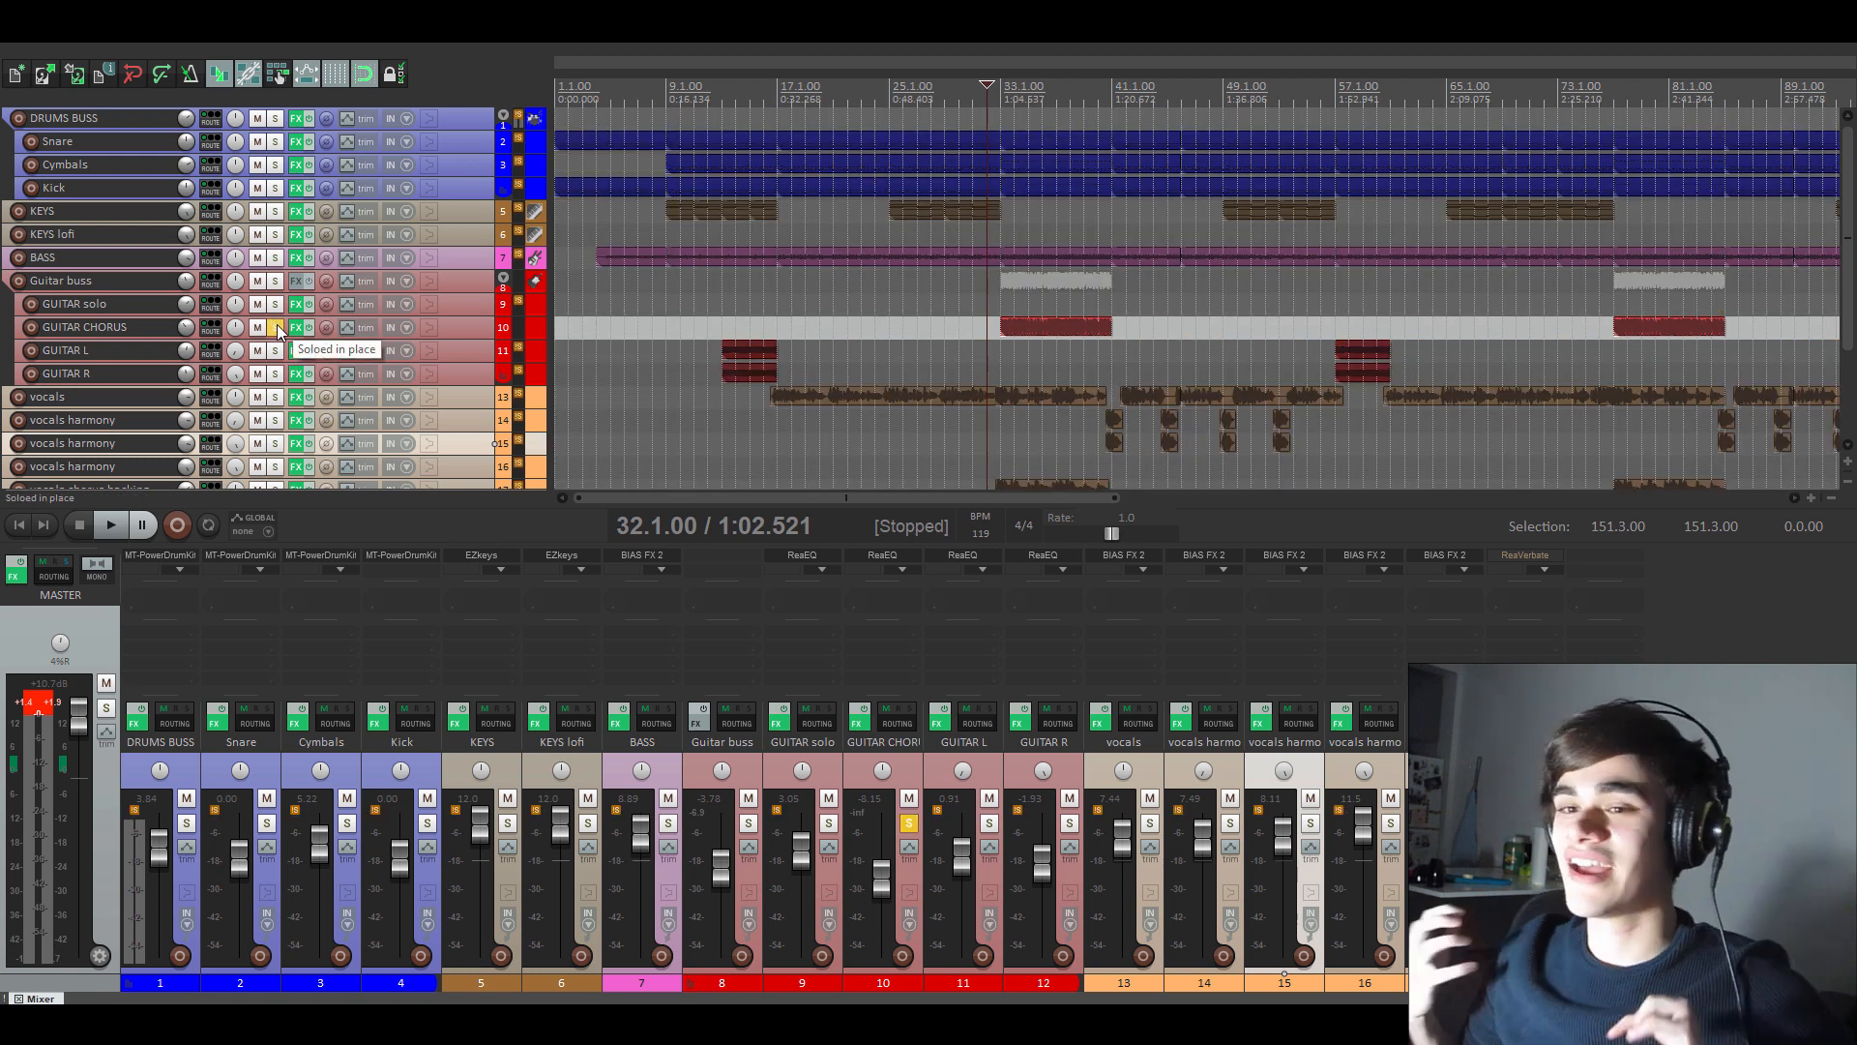
click(296, 326)
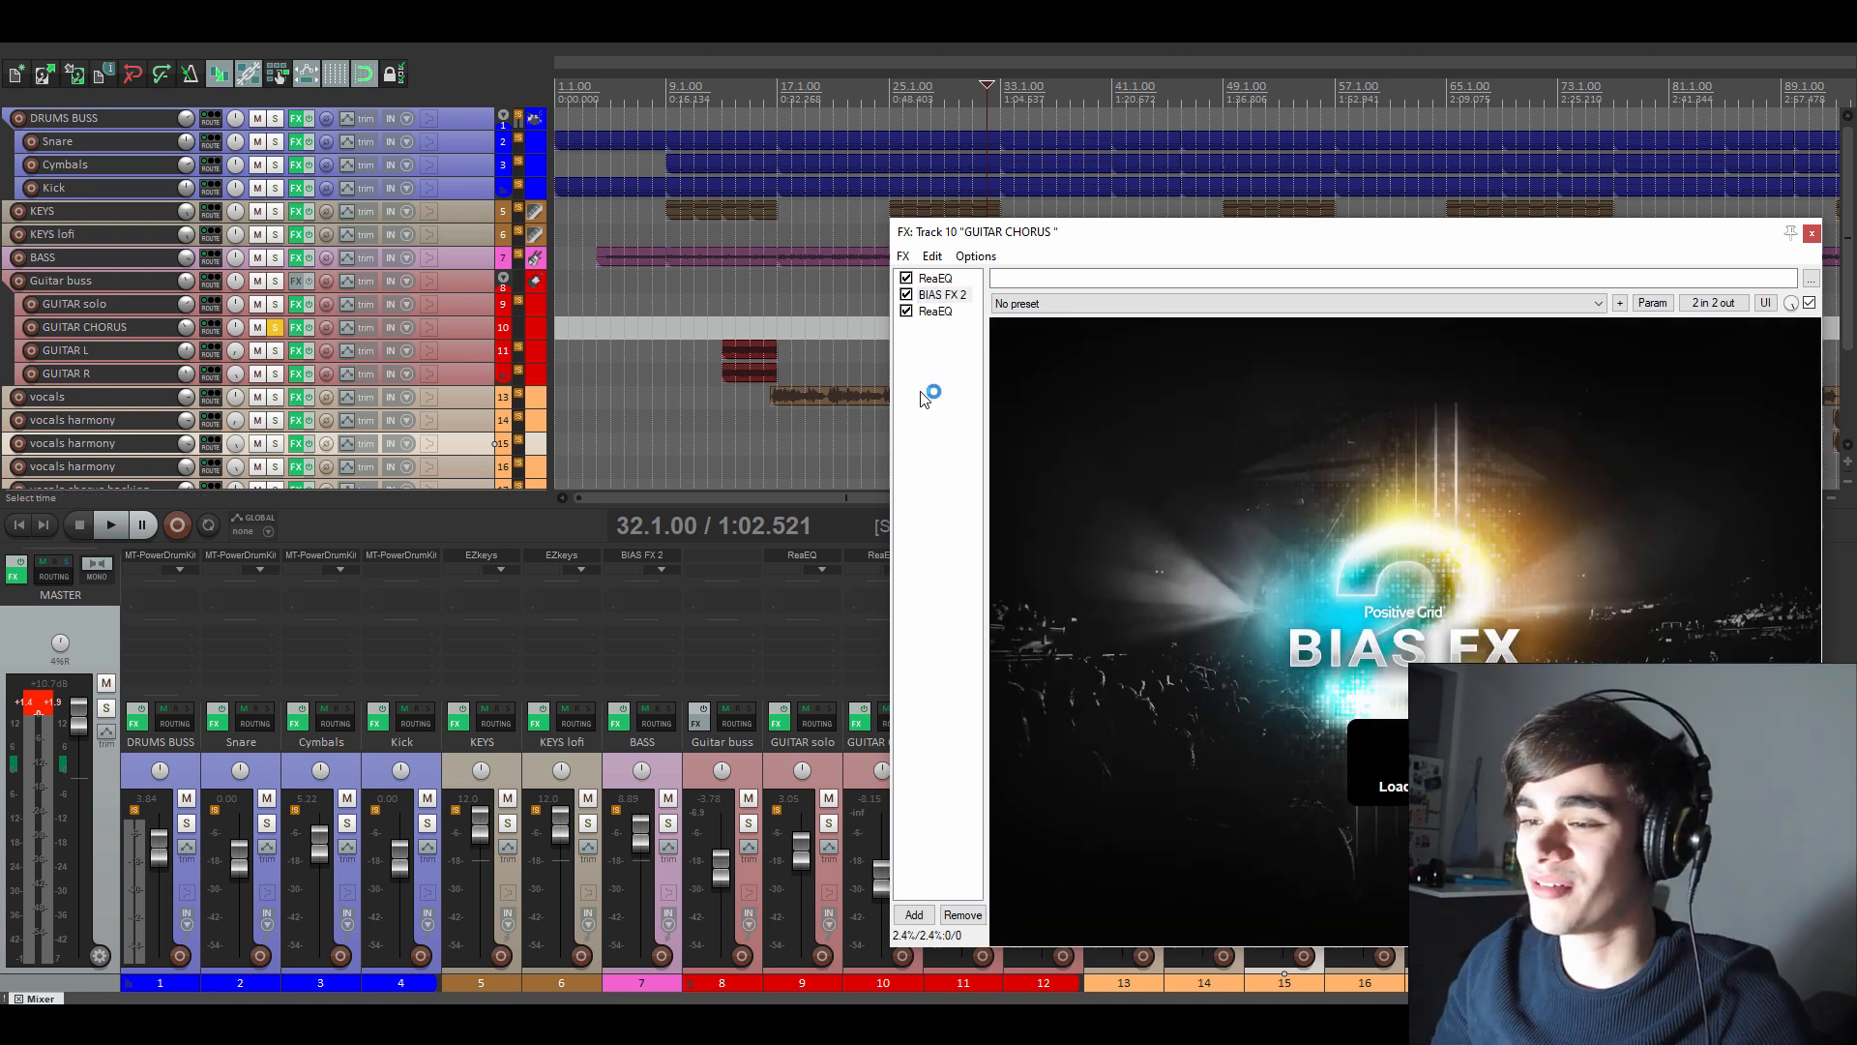
- Move the effects window clear of the timeline and play the soloed GUITAR CHORUS from bar 33, then stop
drag(1109, 244, 295, 182)
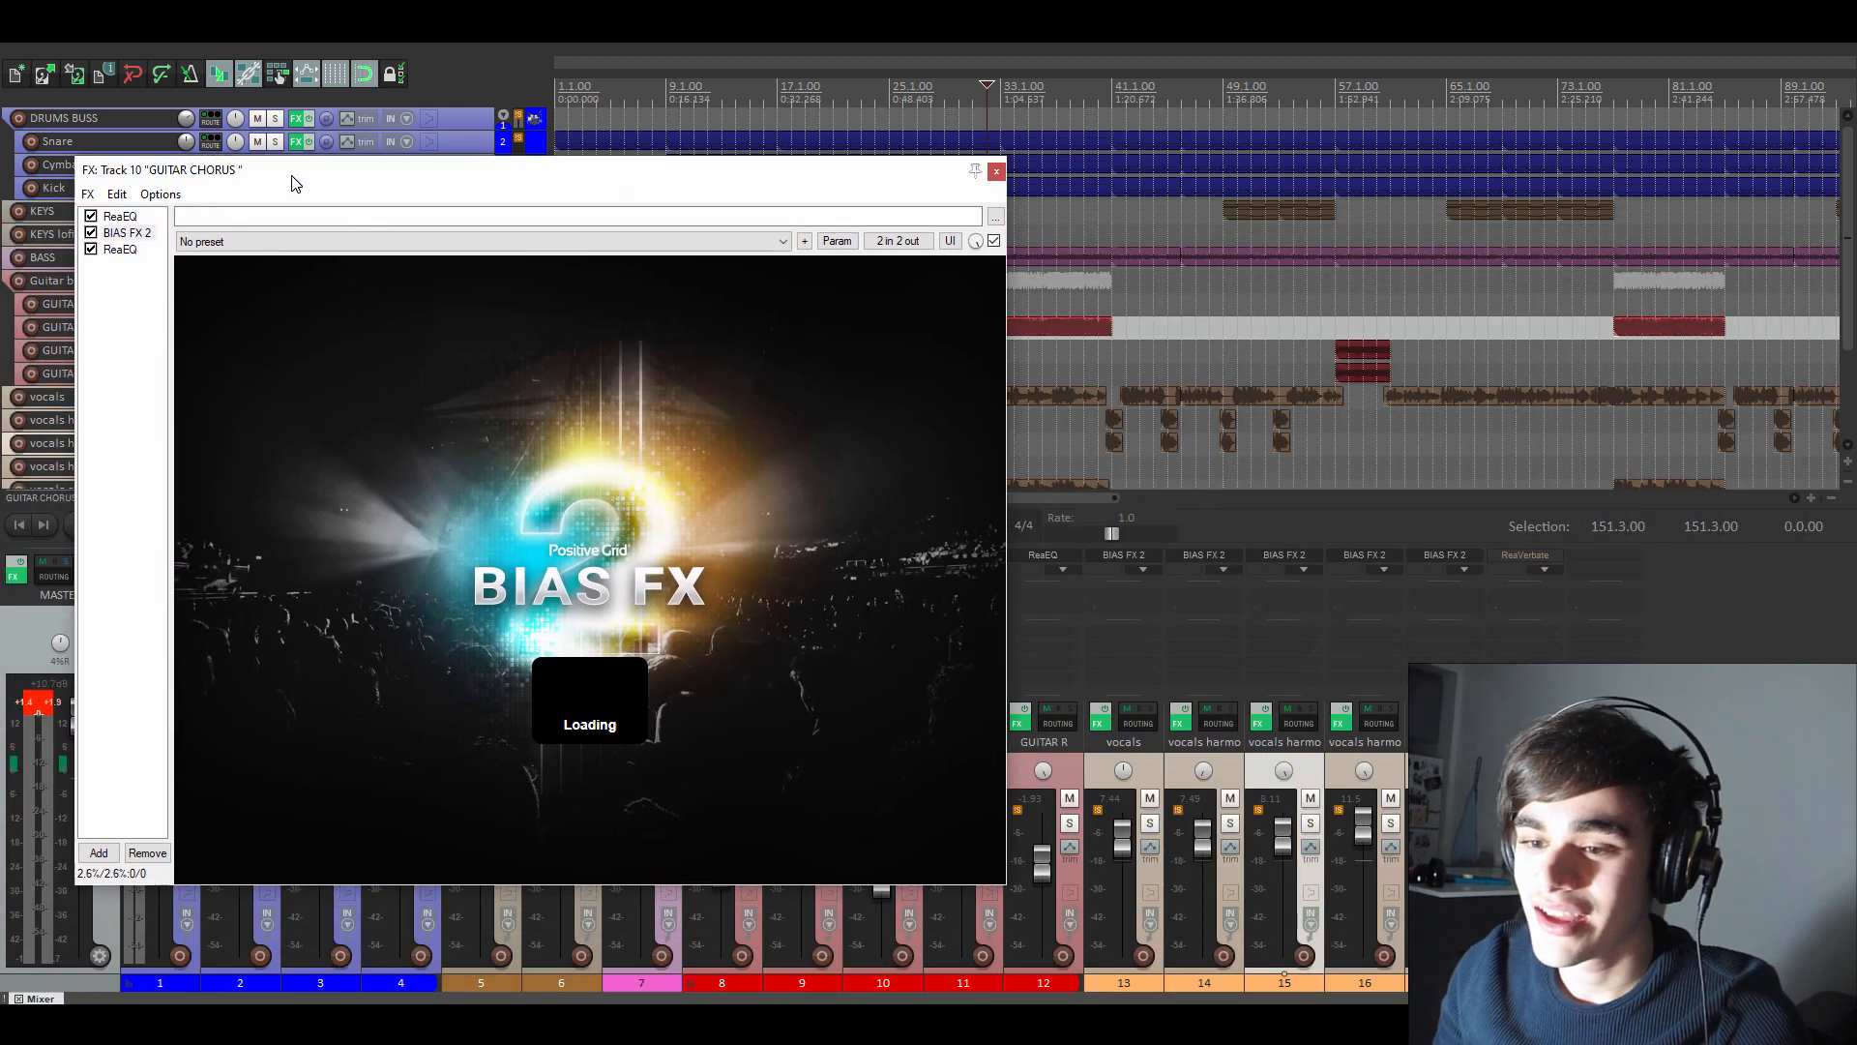
drag(488, 182, 1165, 241)
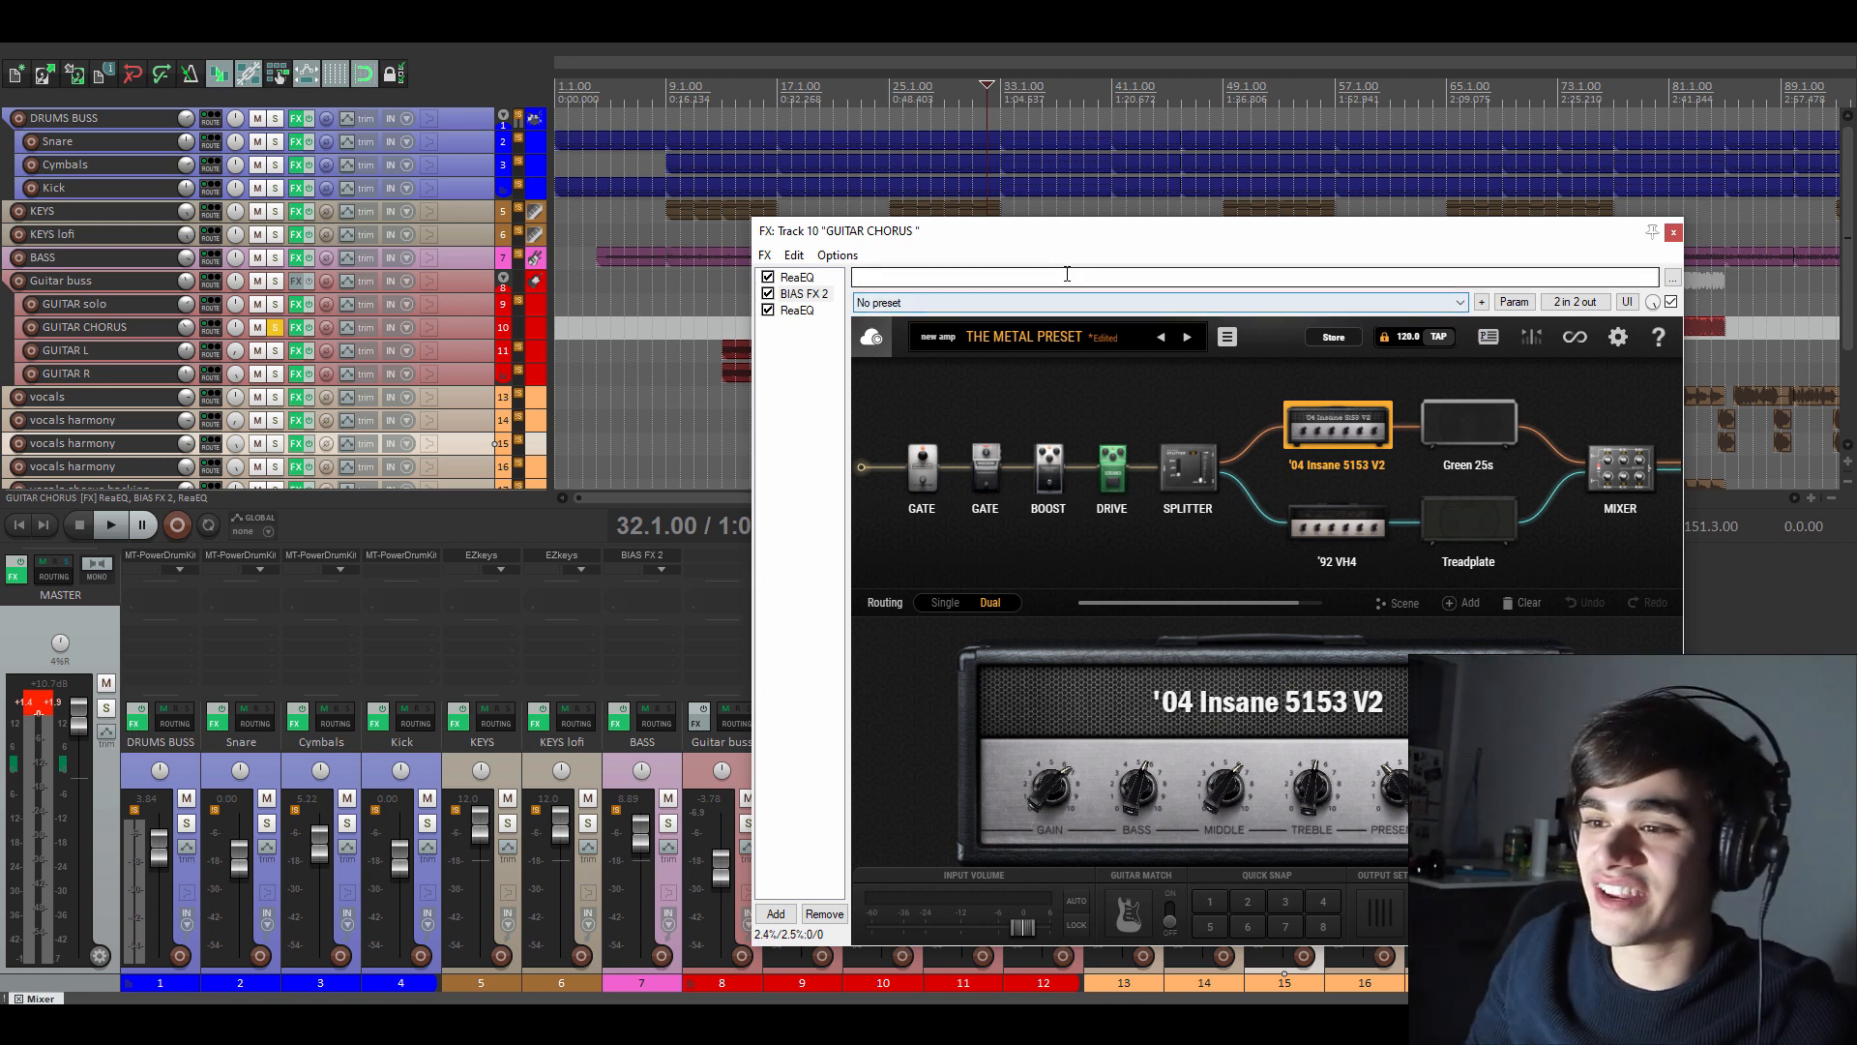
drag(1041, 242, 1129, 451)
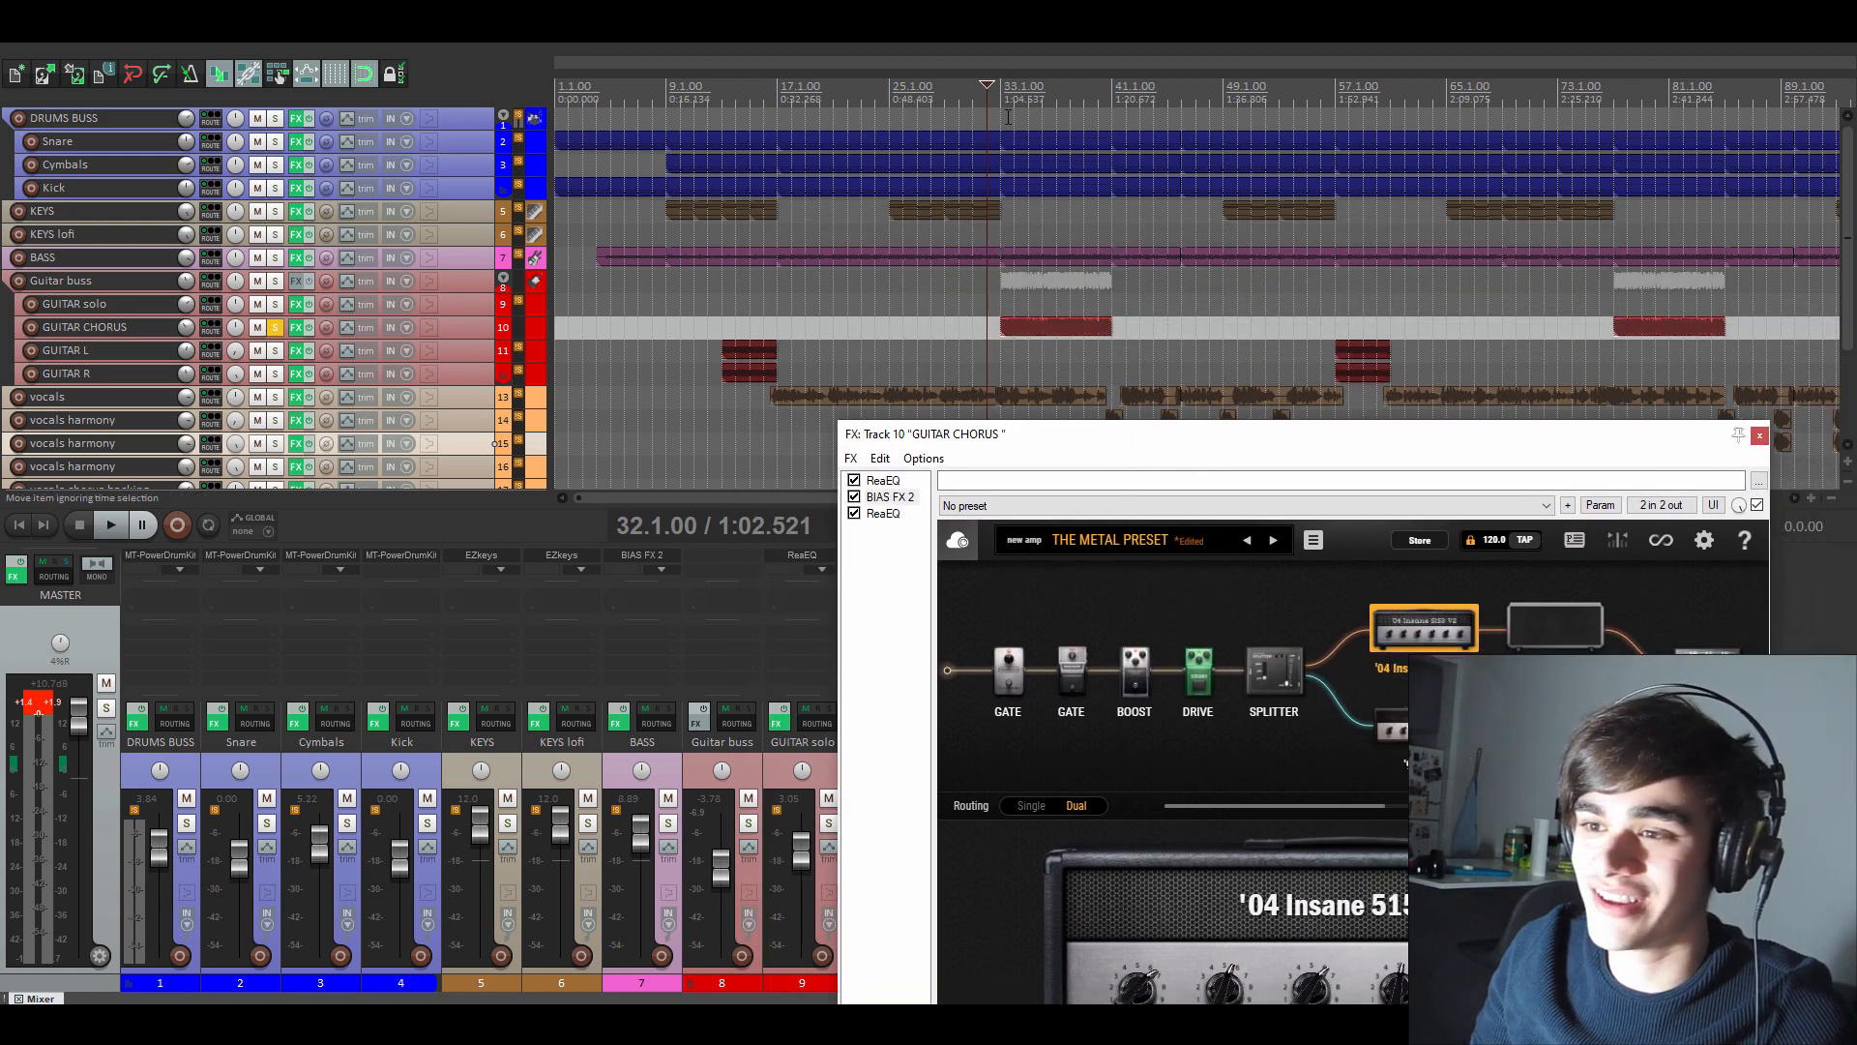
click(1003, 90)
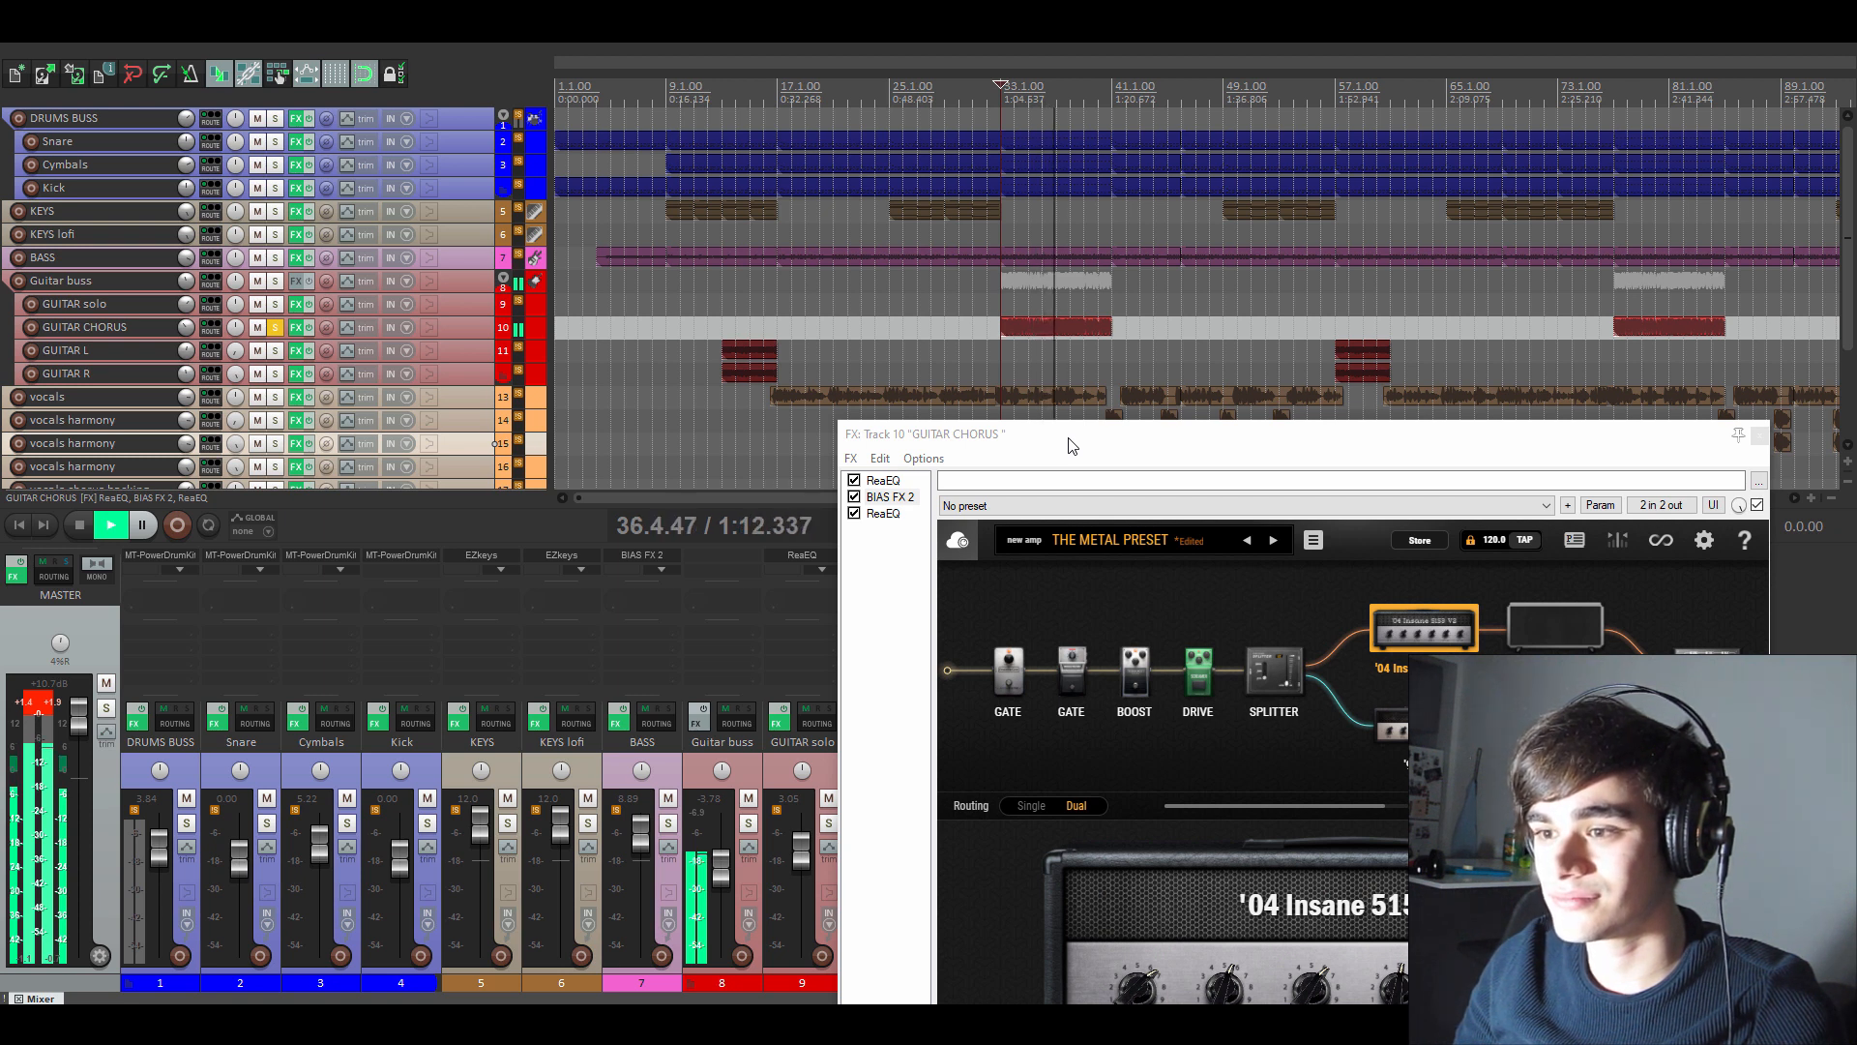
key(space)
- Examine the GUITAR CHORUS signal chain in BIAS FX 2, from the '92 VH4 and '04 Insane 5153 V2 amps through to the EQ
drag(1072, 445, 1033, 258)
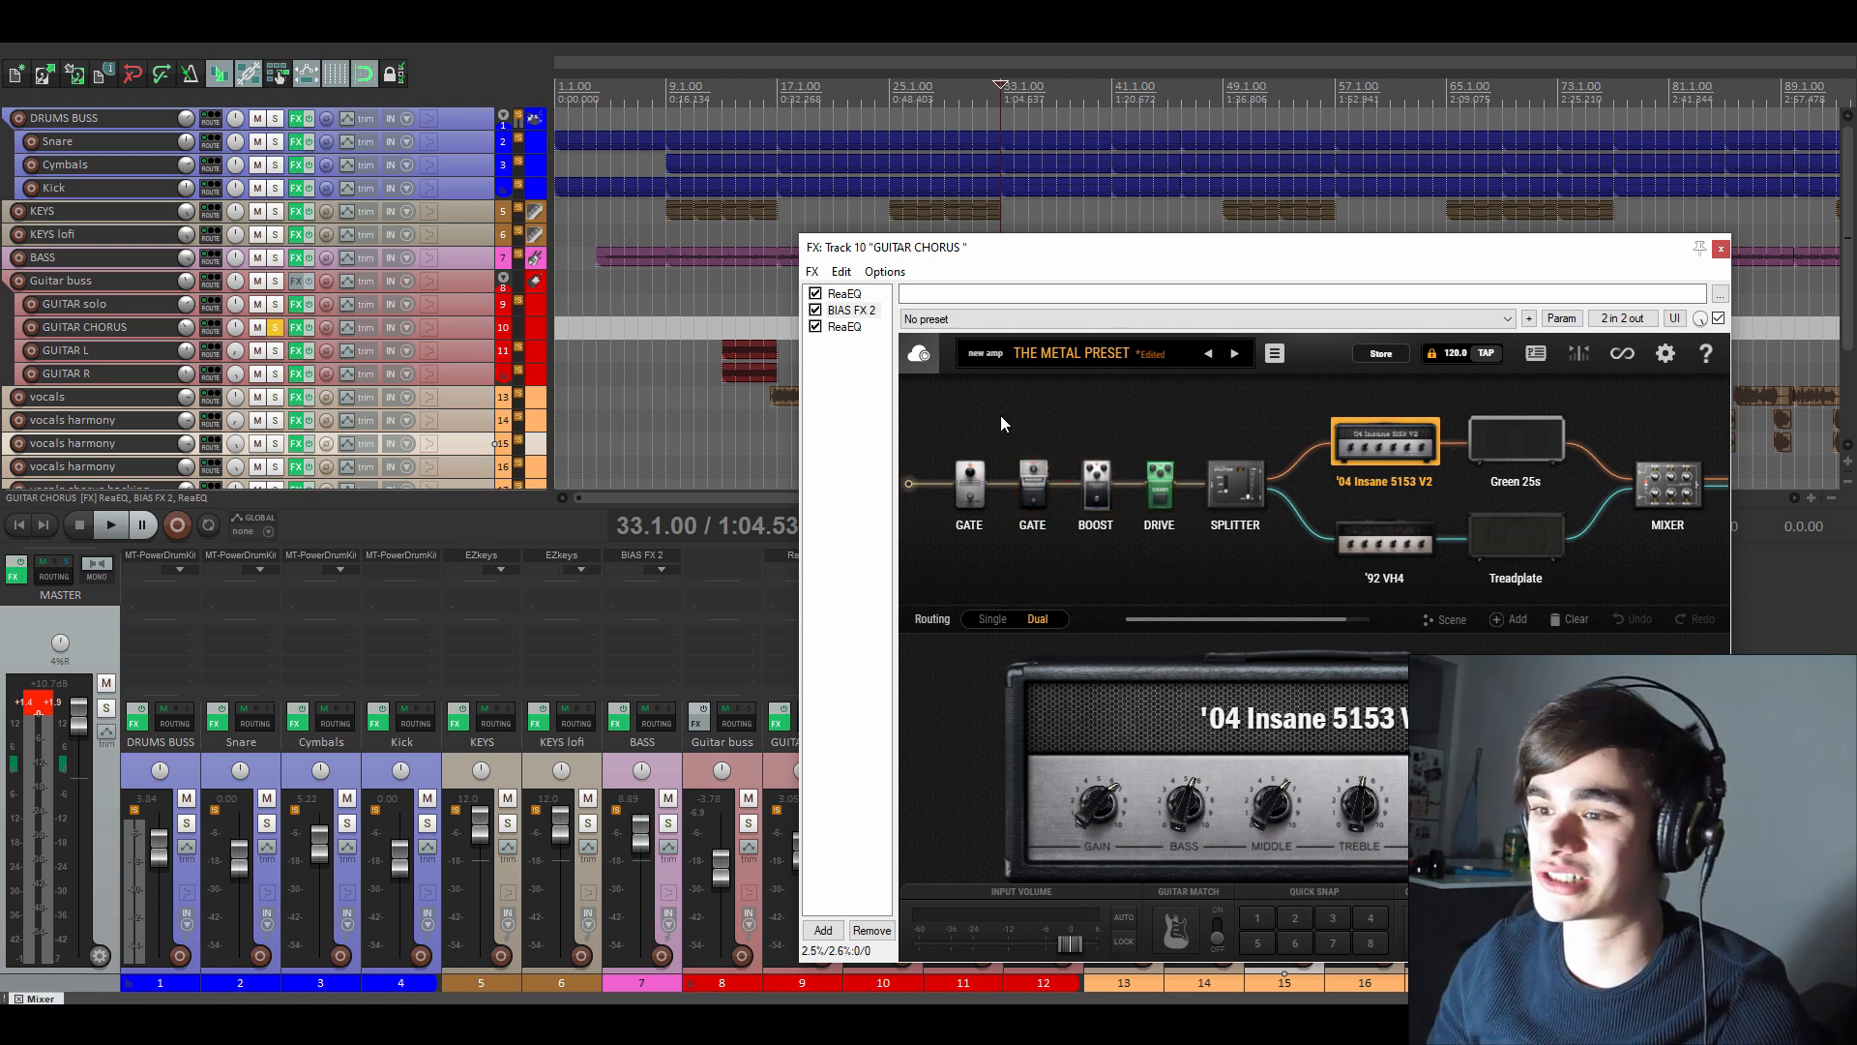
click(1378, 551)
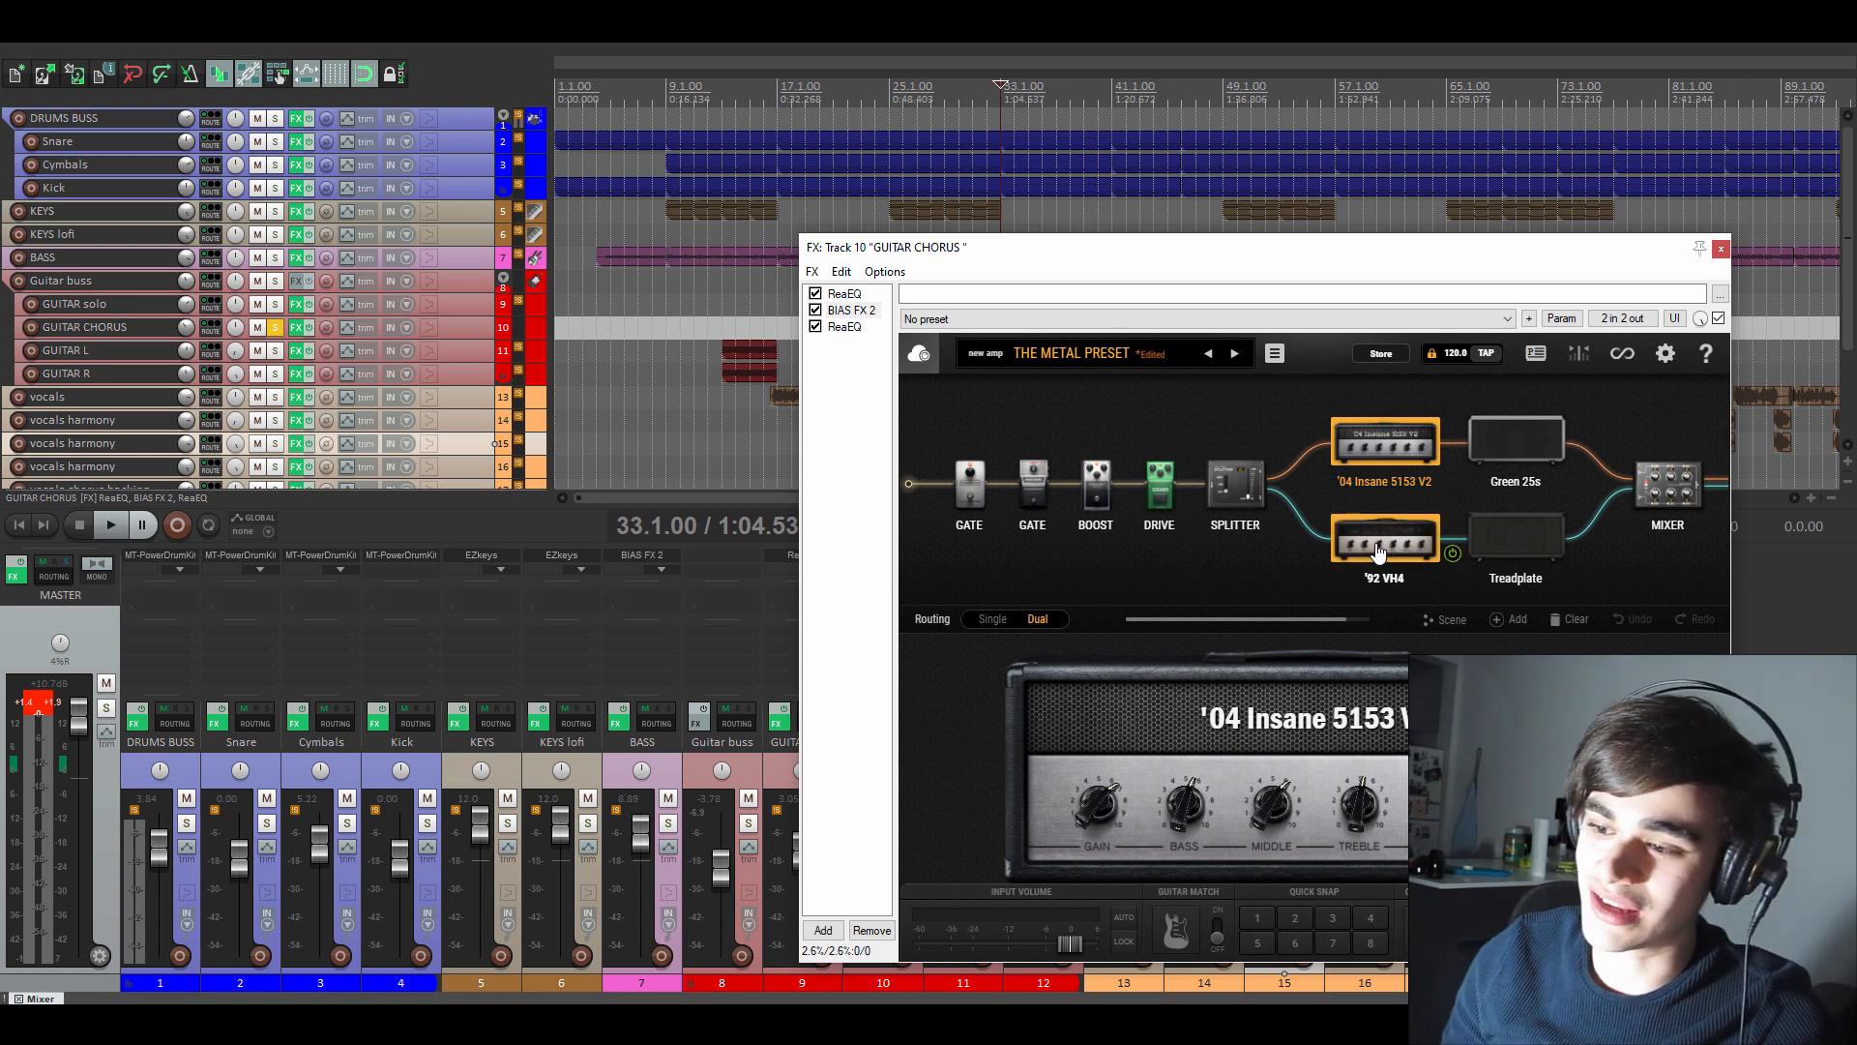
click(1369, 442)
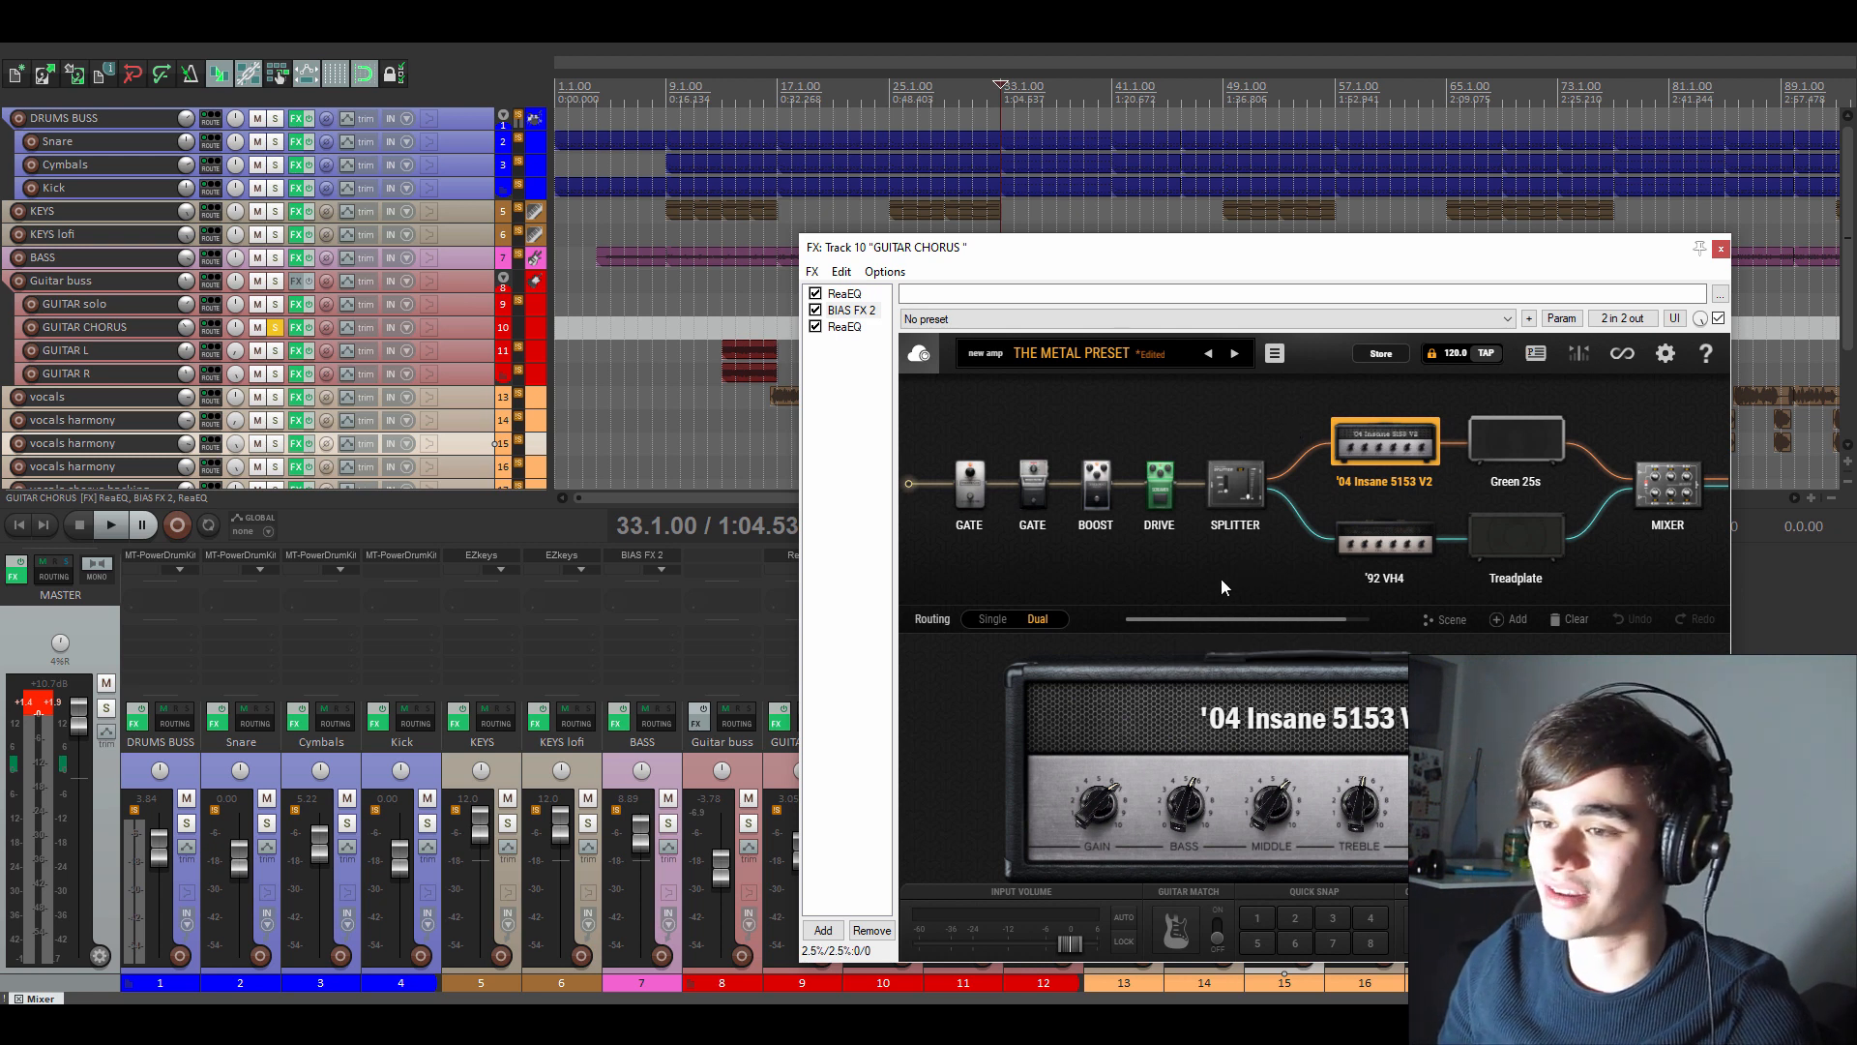
scroll(1221, 580, down, 2)
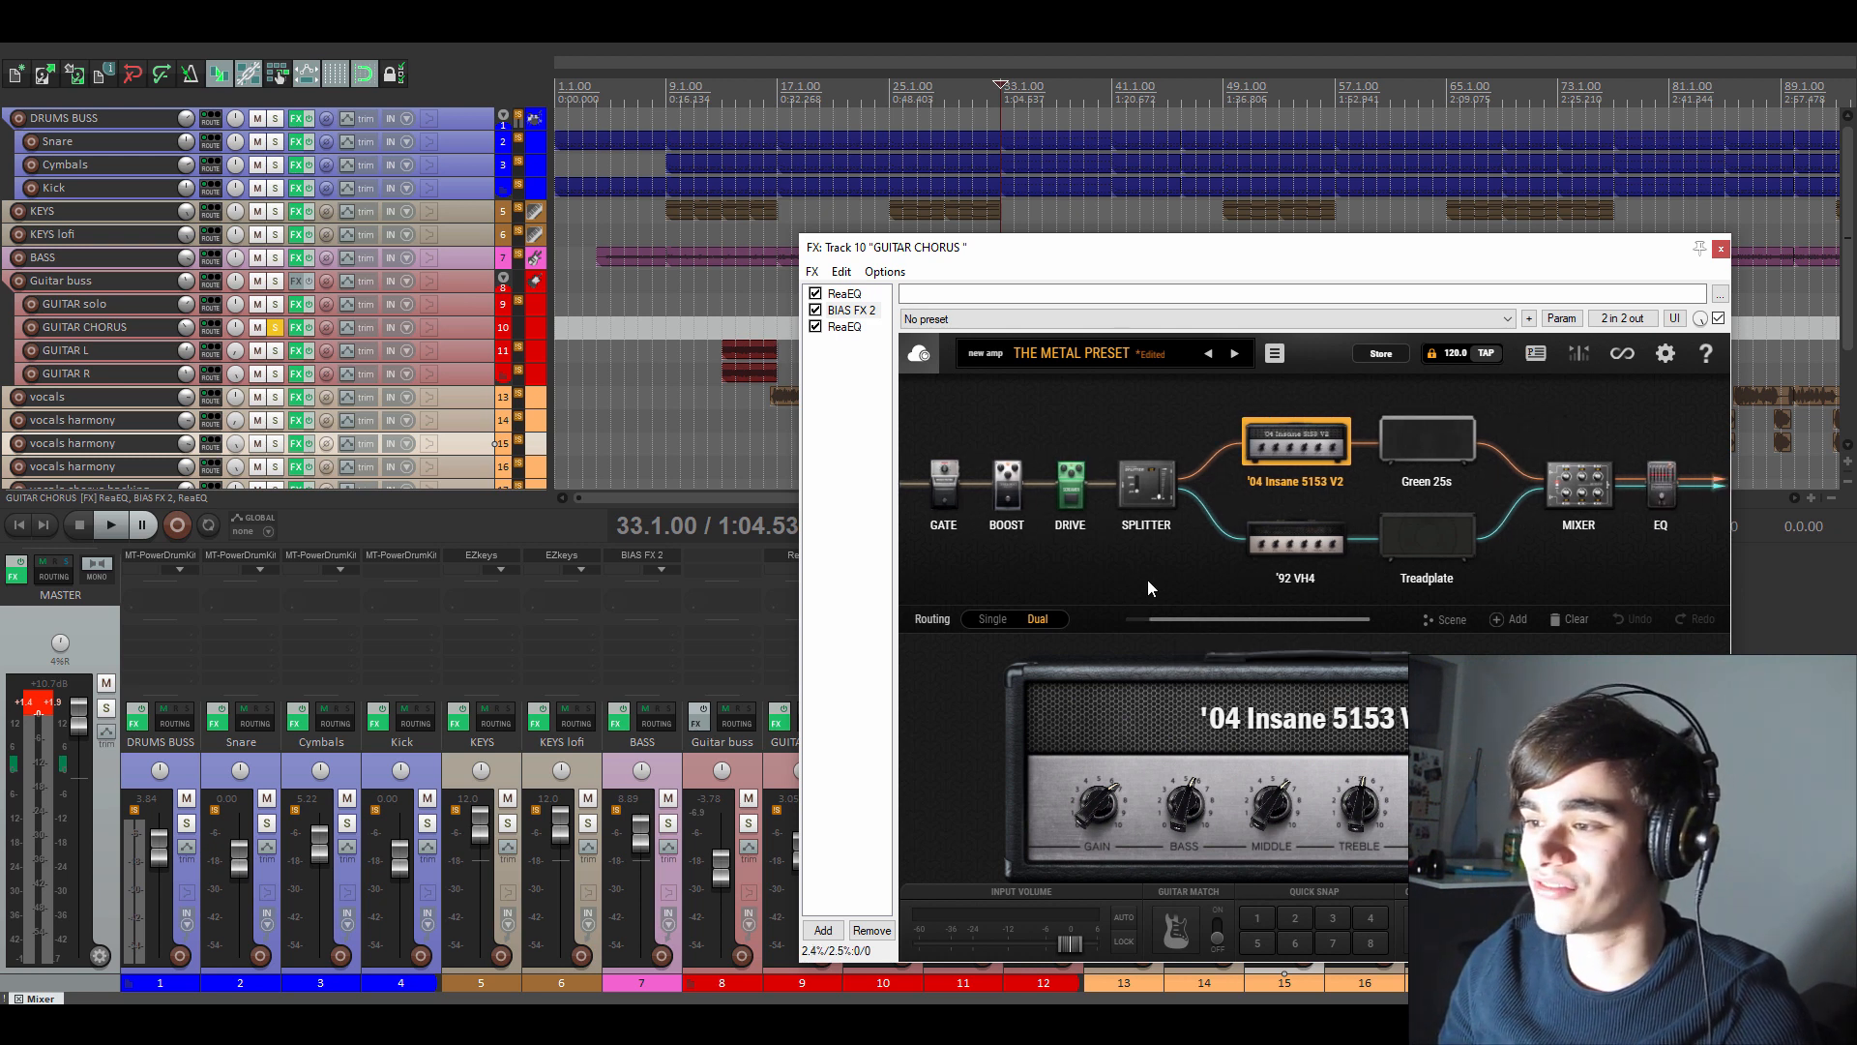
- Show the last ReaEQ on GUITAR CHORUS and play the track while toggling this EQ off and on, then stop
click(847, 327)
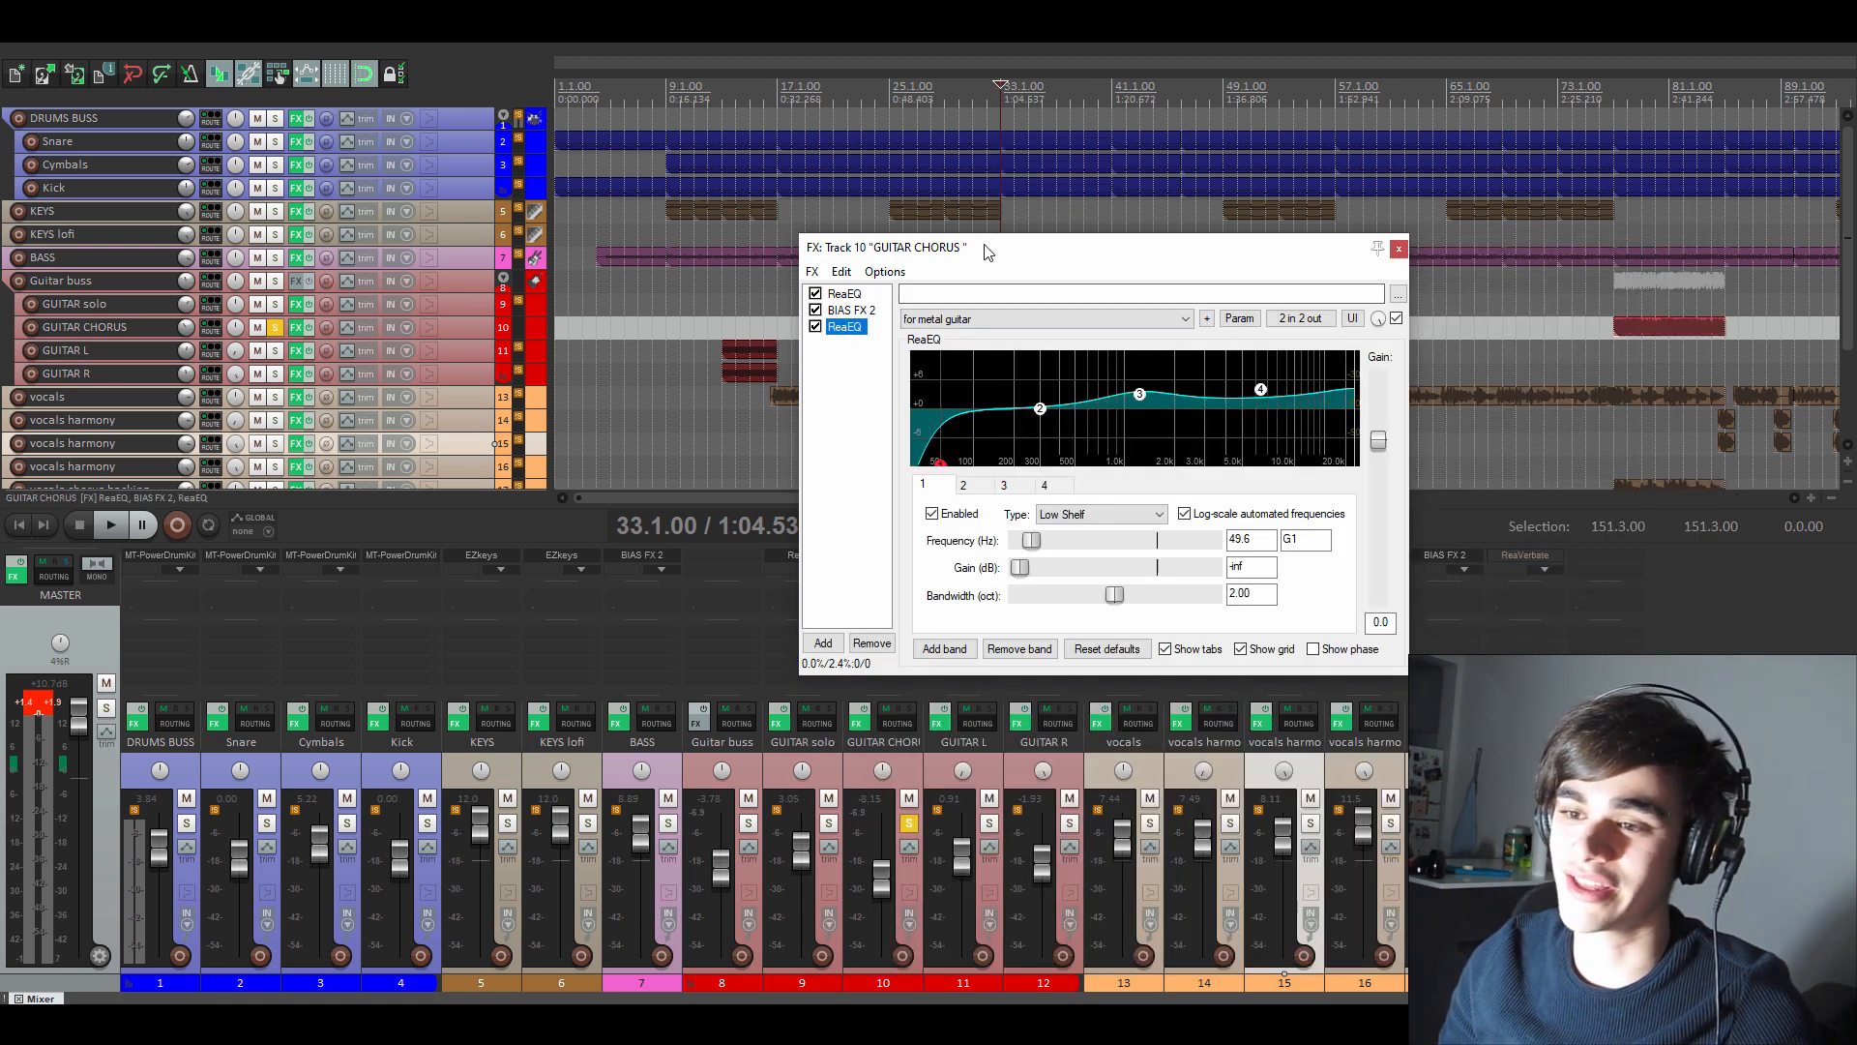
key(space)
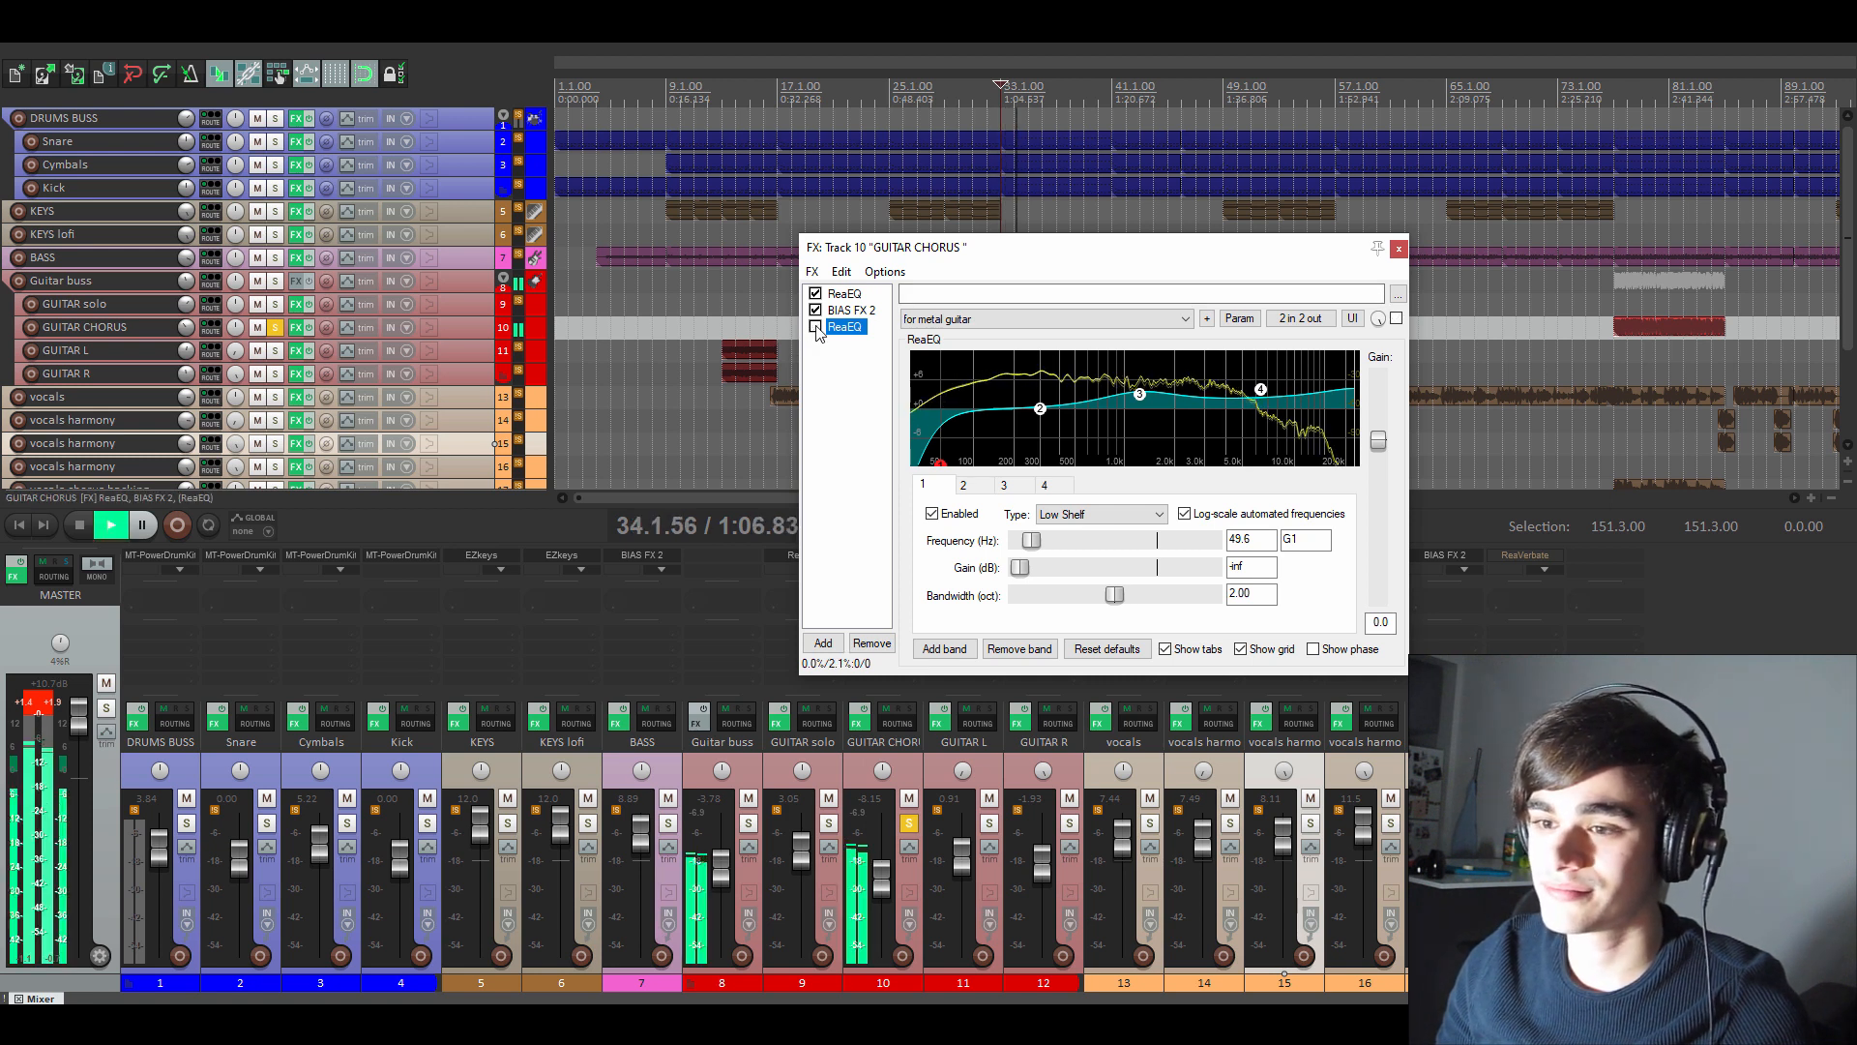
click(815, 327)
click(815, 327)
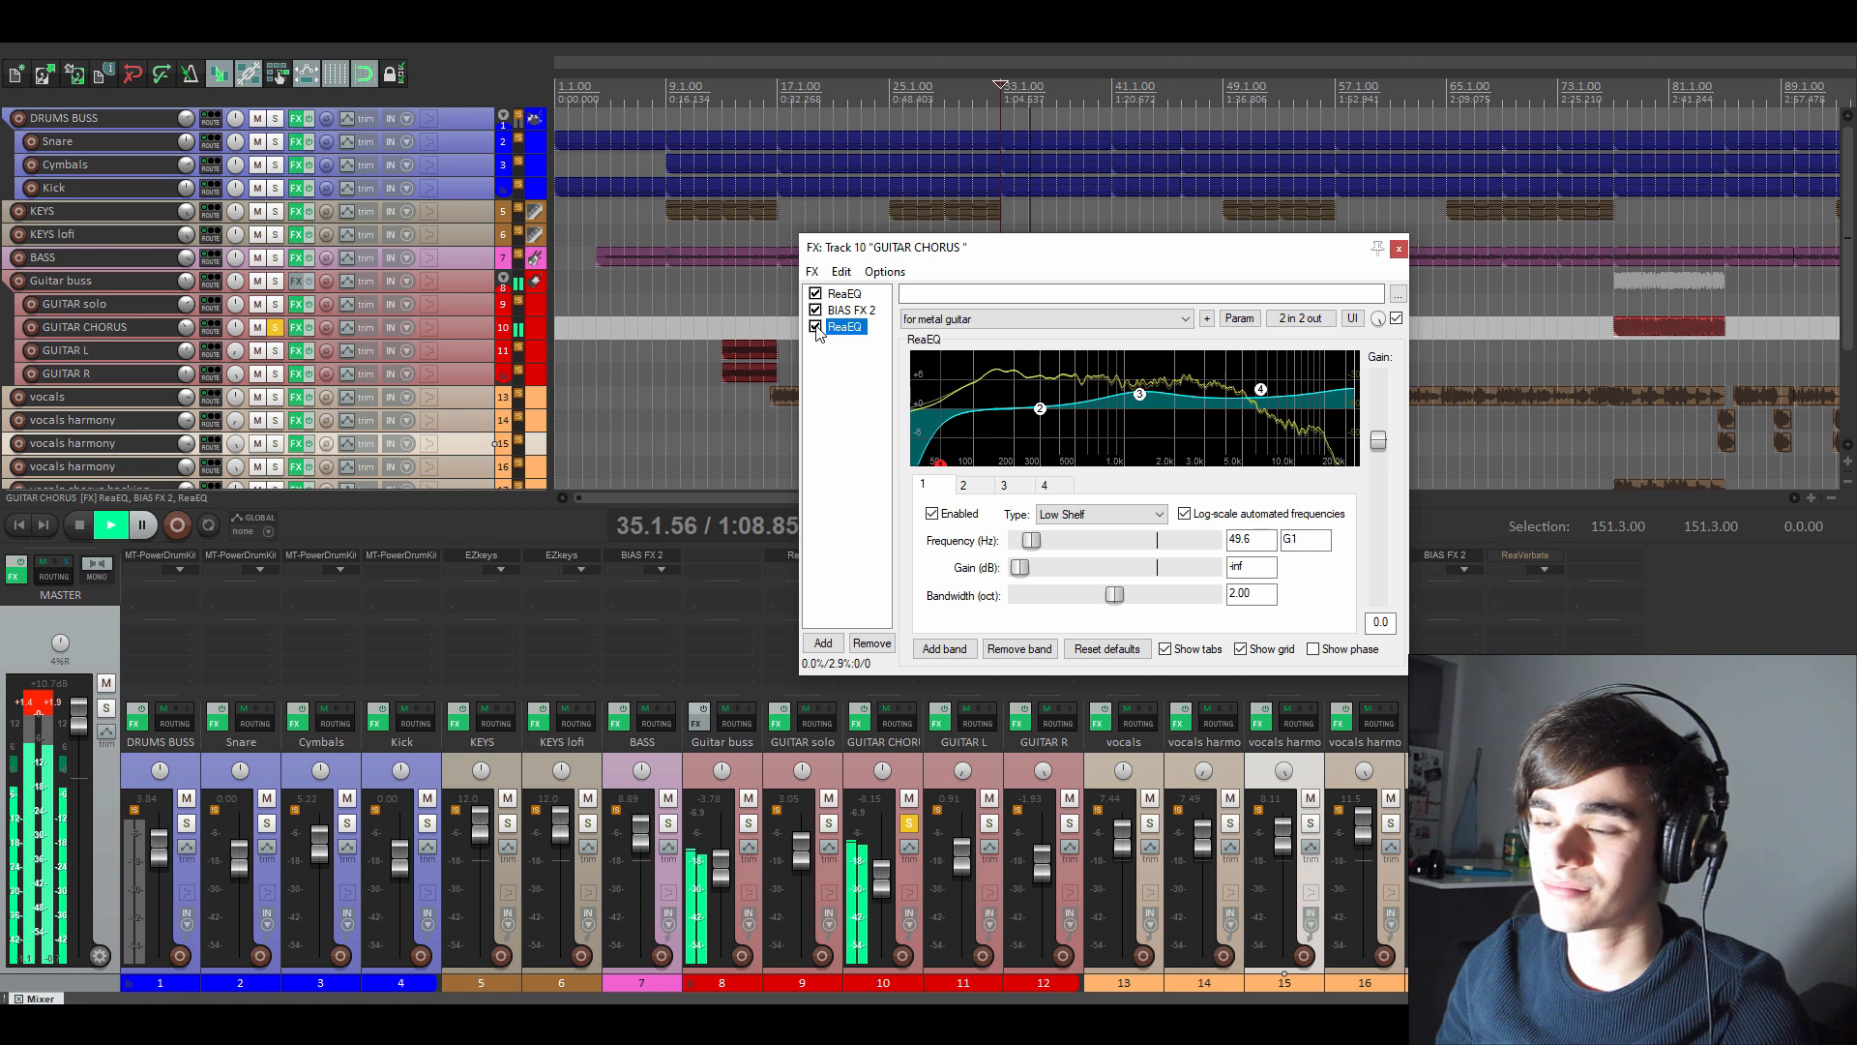
key(space)
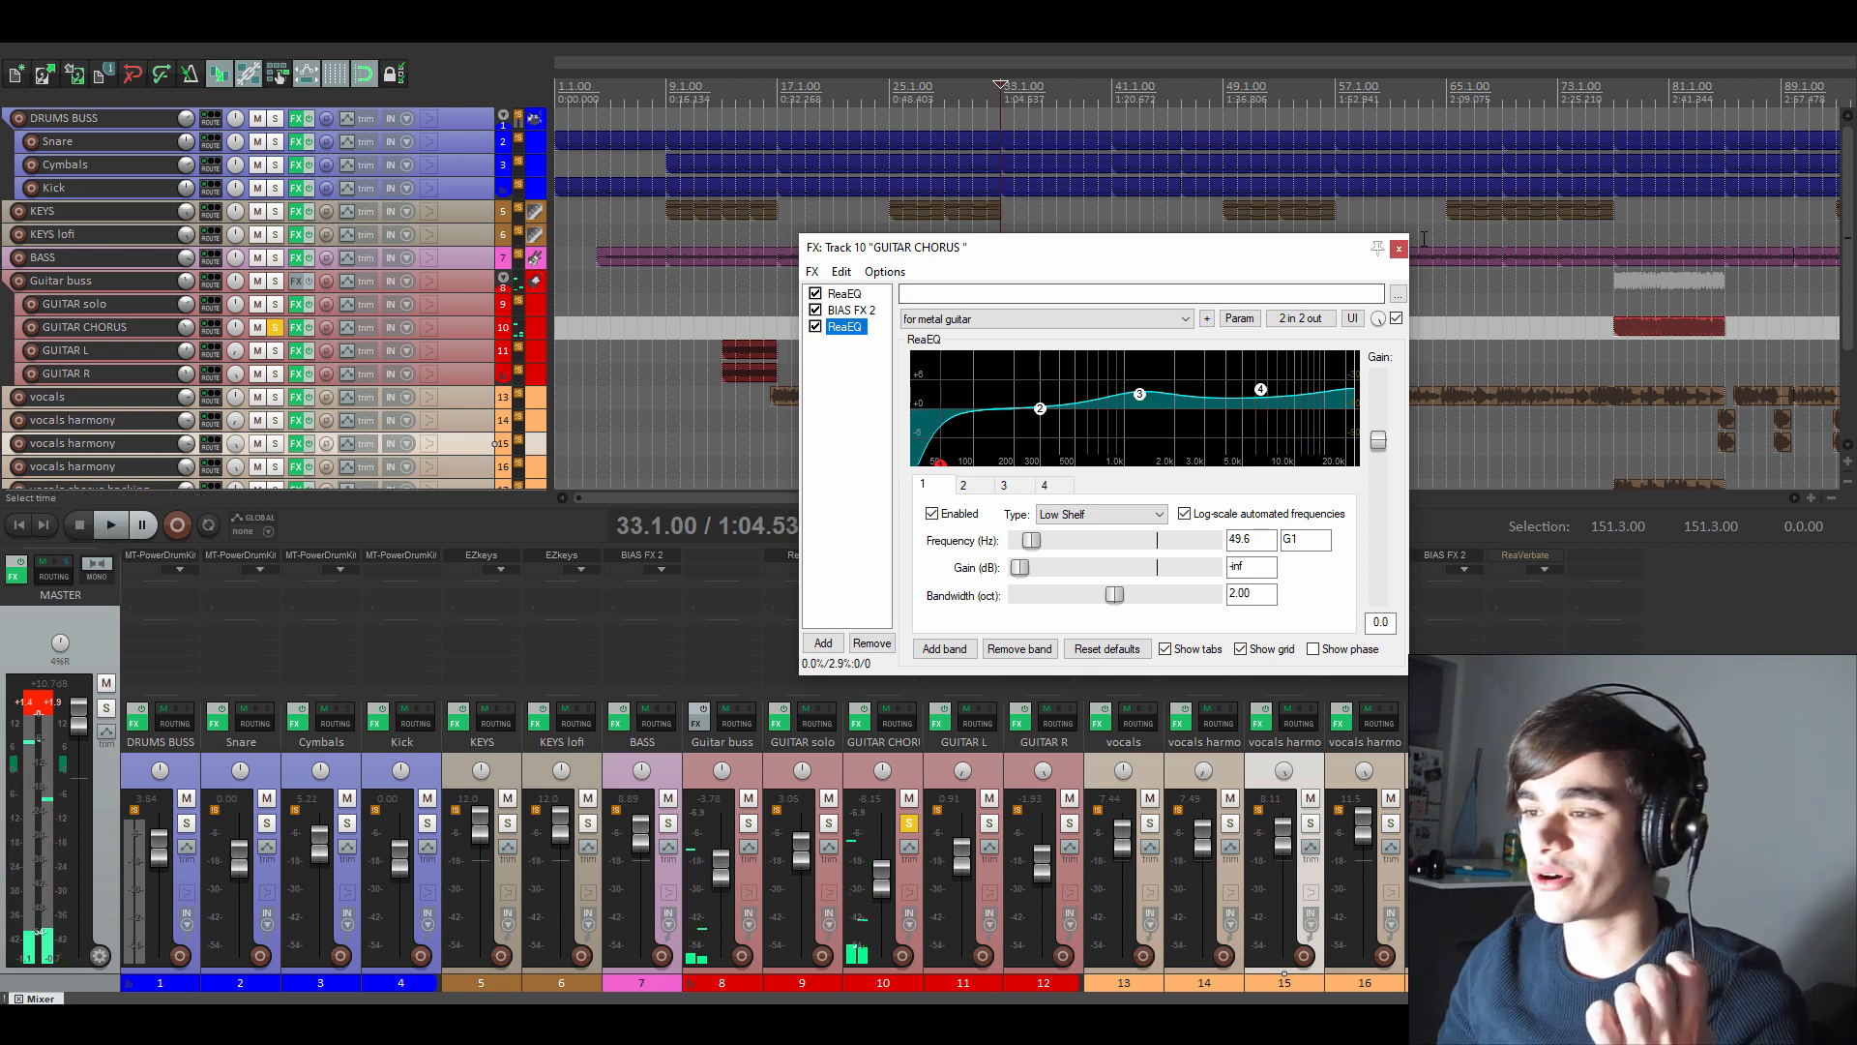
- Close the GUITAR CHORUS effects chain, unsolo the track and show the whole song in the arrangement
click(1399, 249)
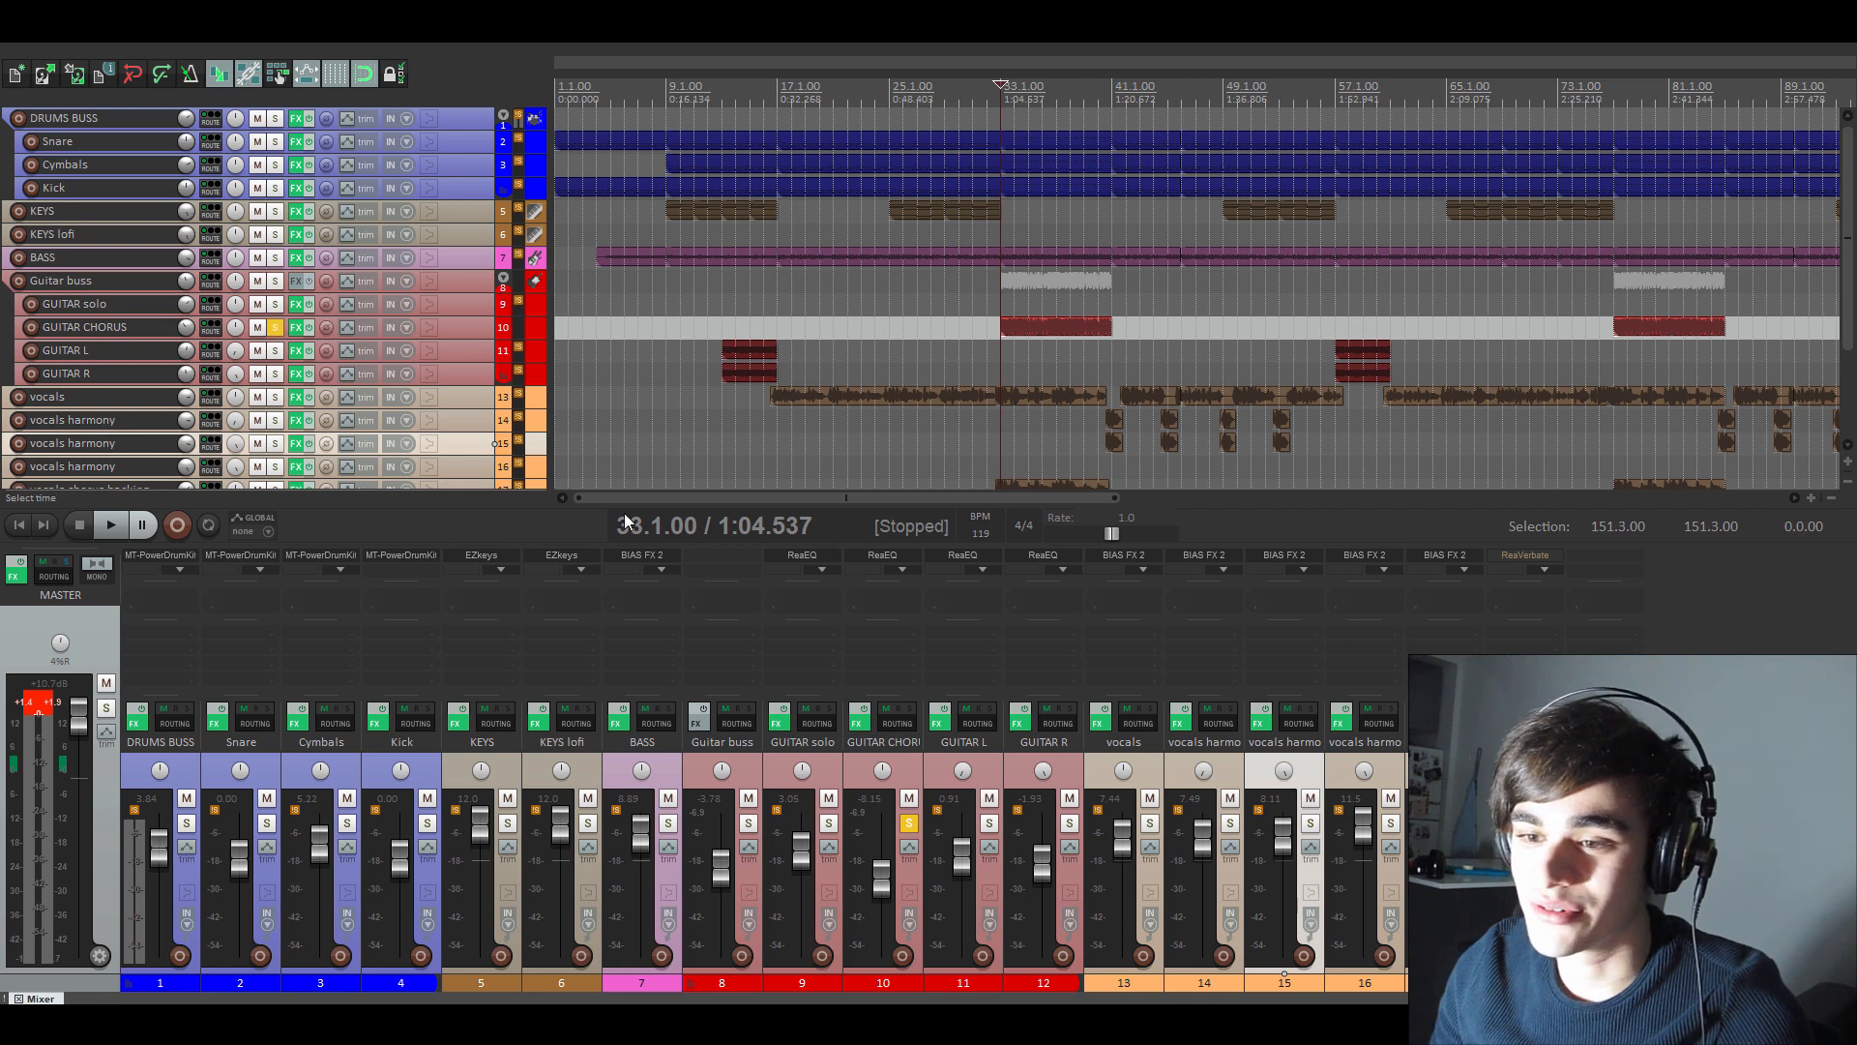
drag(619, 497, 679, 496)
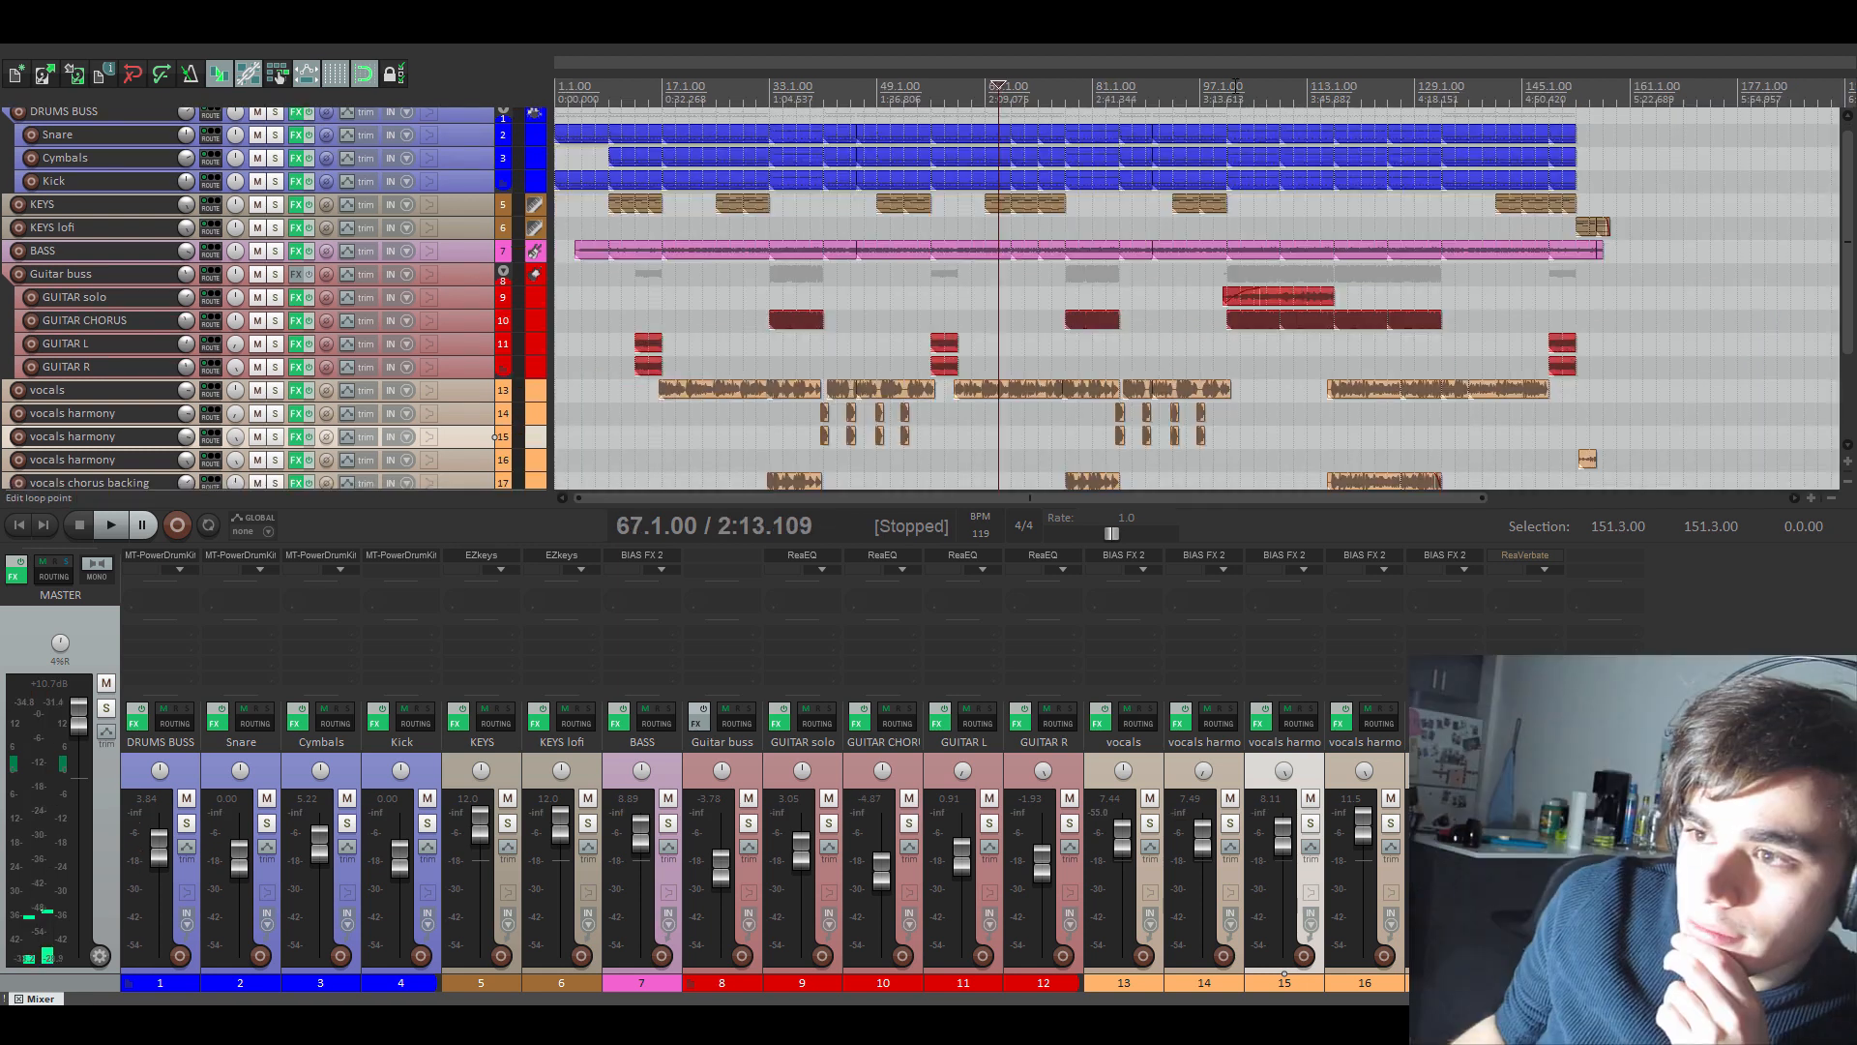
- Place the edit cursor at bar 101, where the guitar solo begins, and open the GUITAR solo effects chain
click(1238, 85)
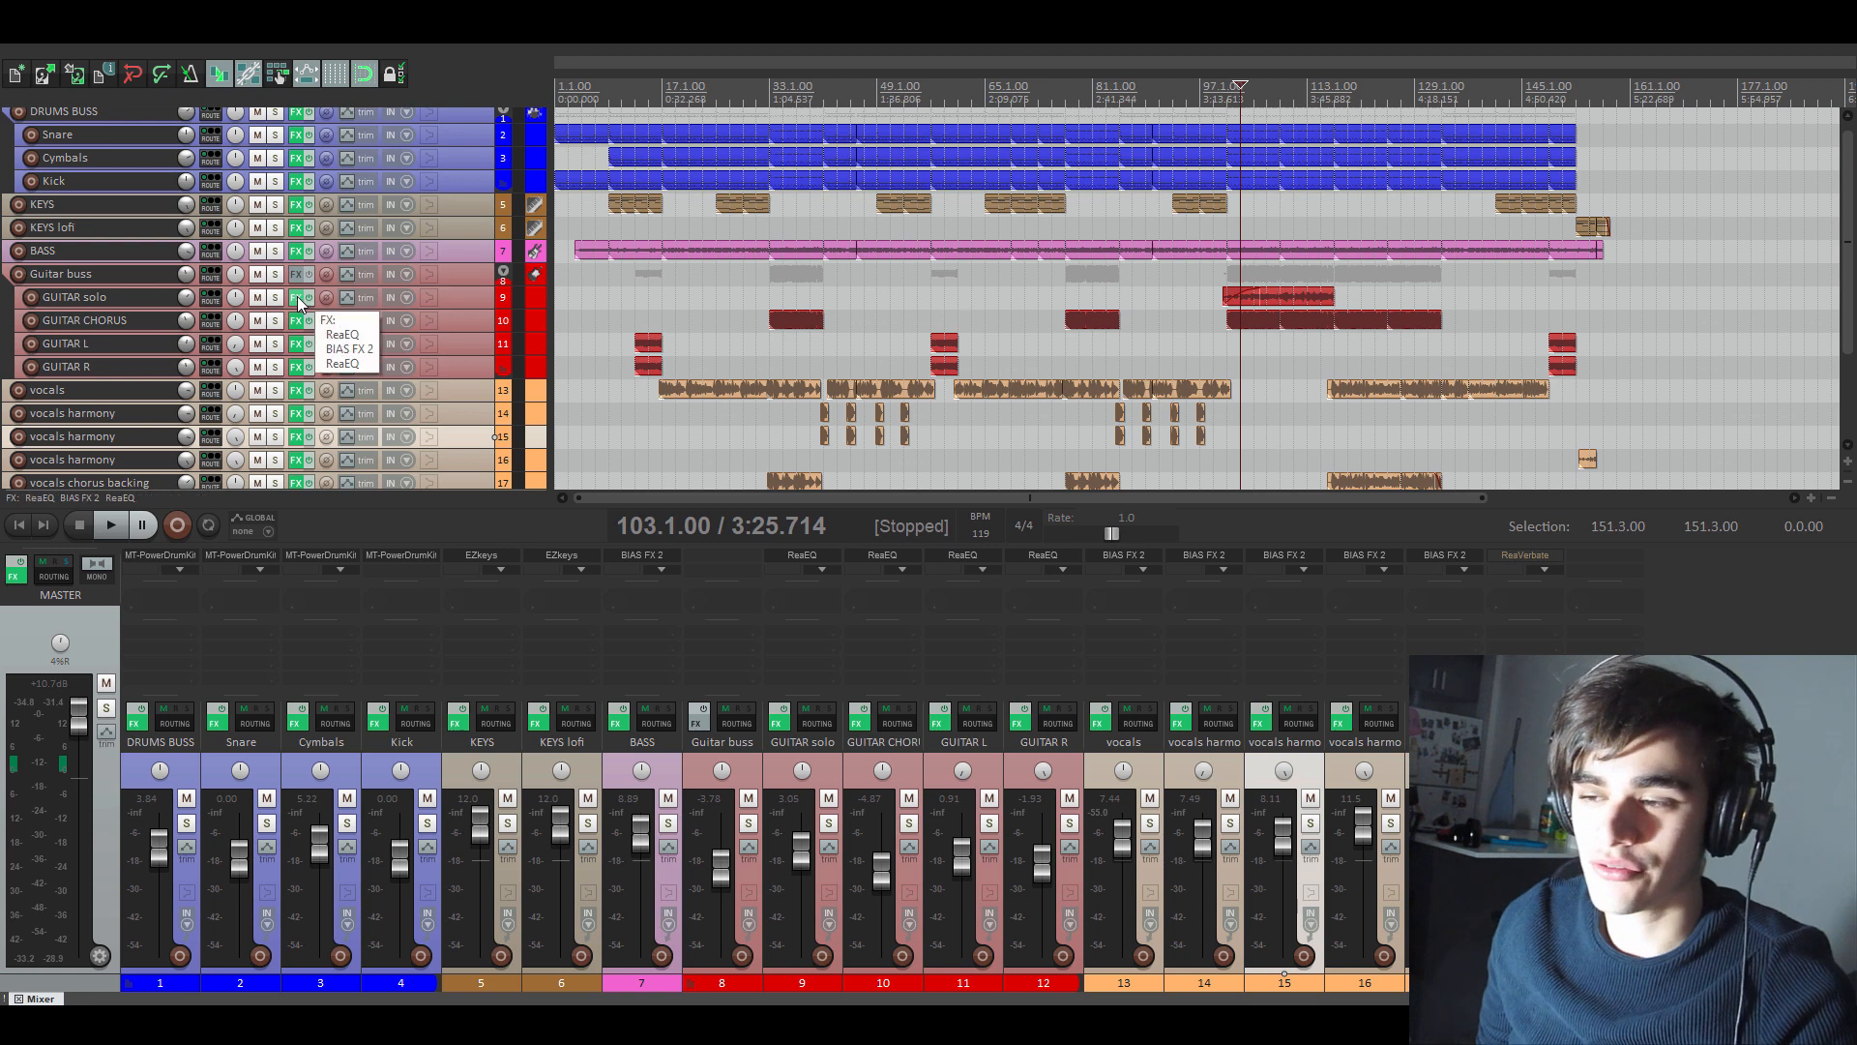
click(1227, 85)
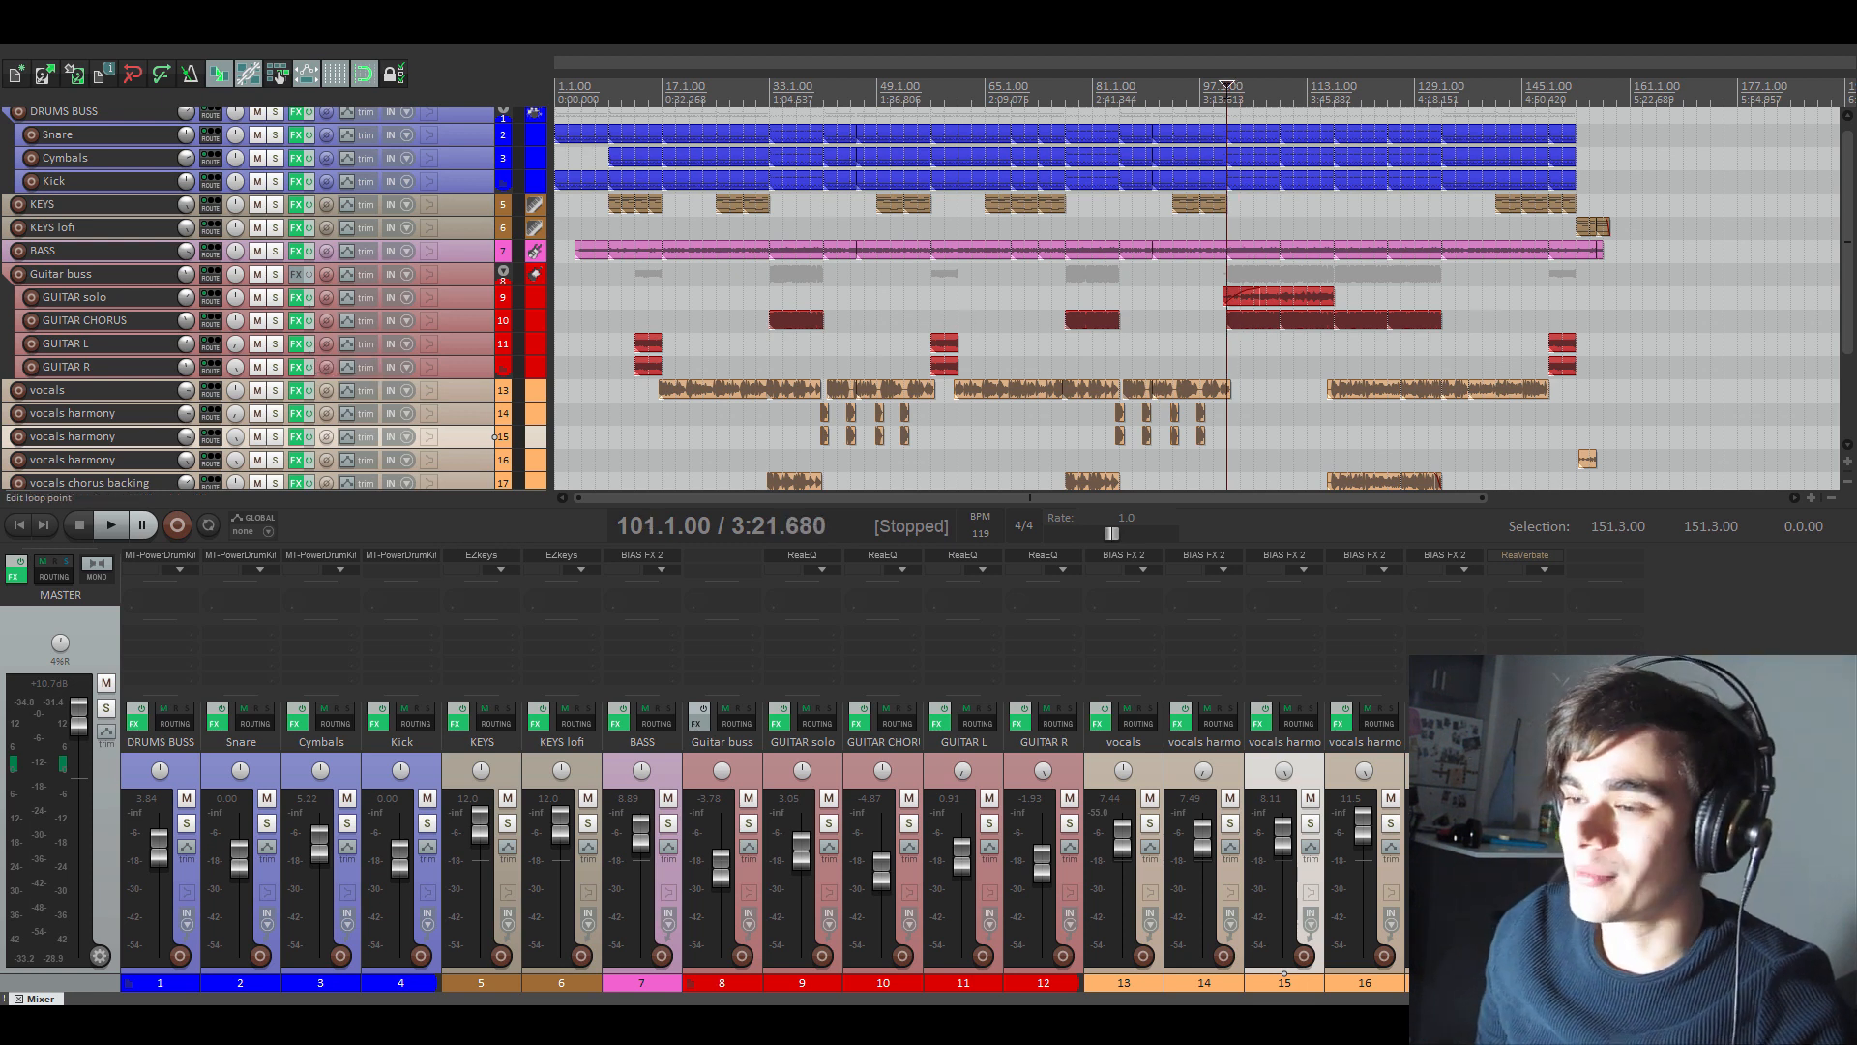
click(297, 298)
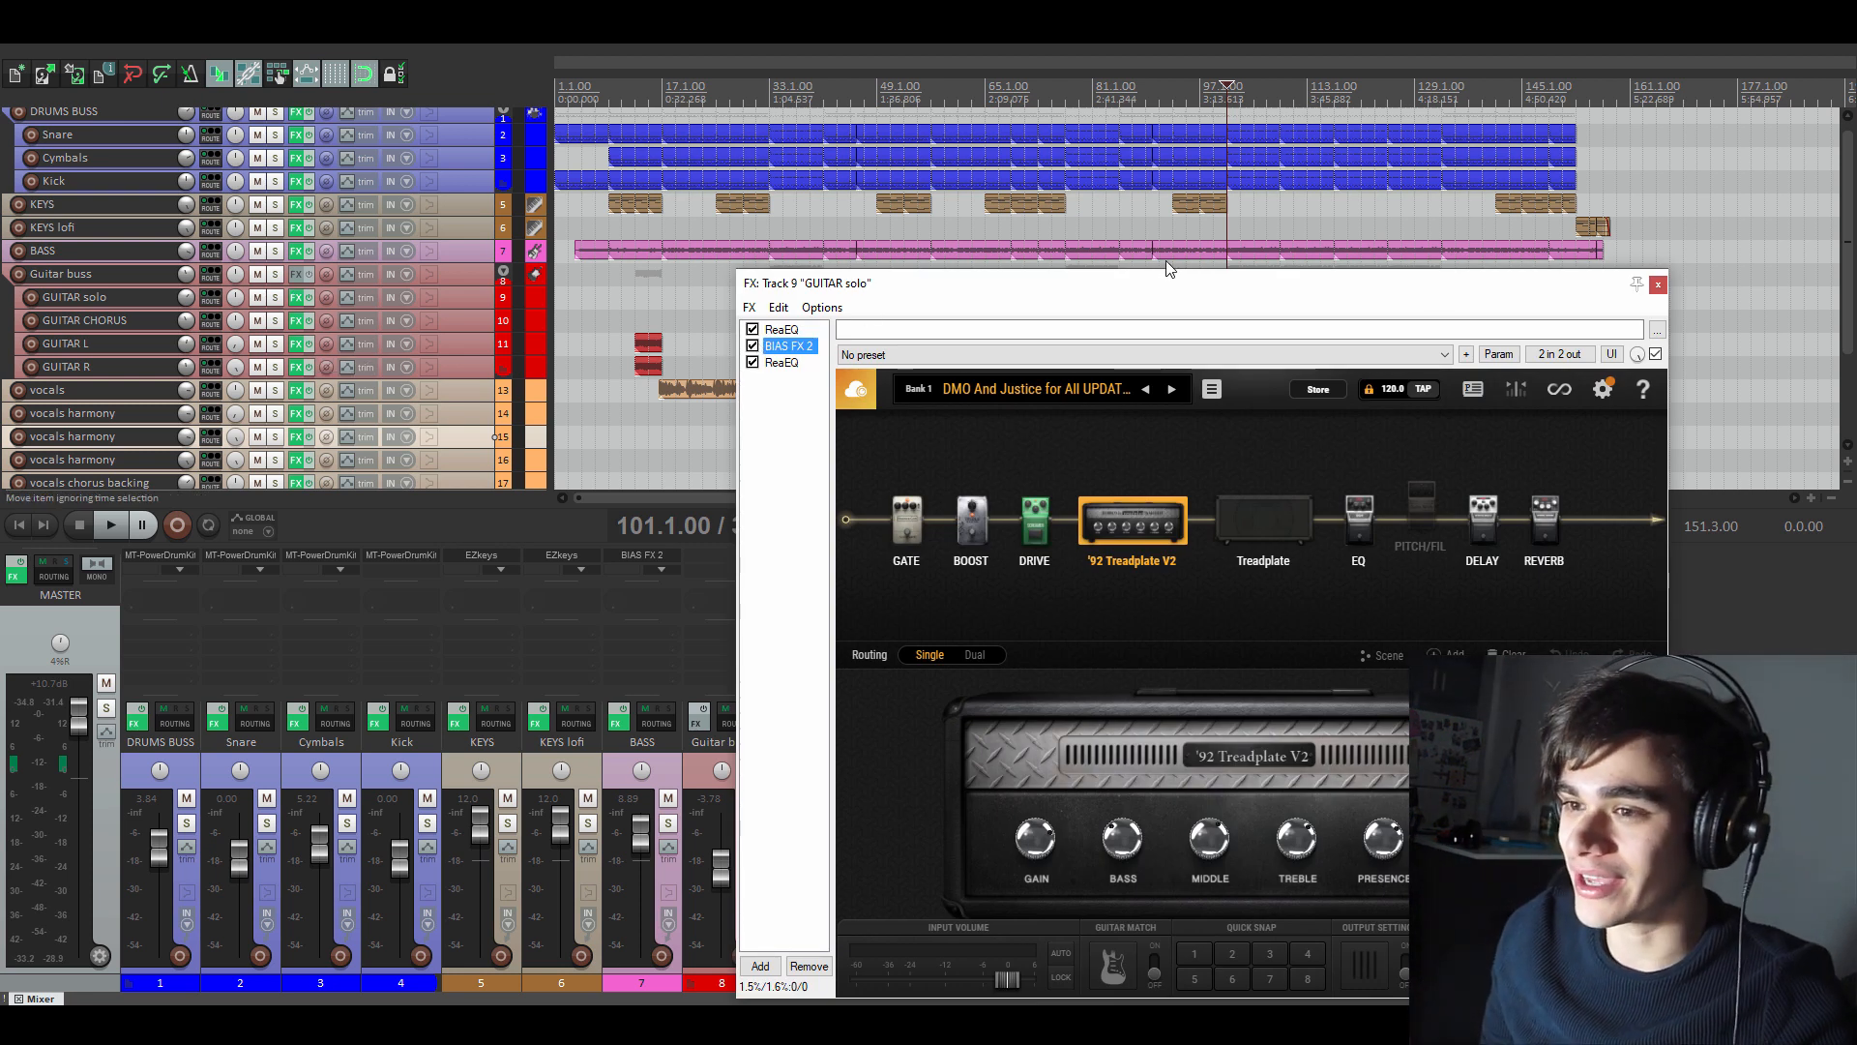
- Play the soloed GUITAR CHORUS and GUITAR solo tracks from bar 101, unsolo GUITAR CHORUS during playback, then stop
click(275, 322)
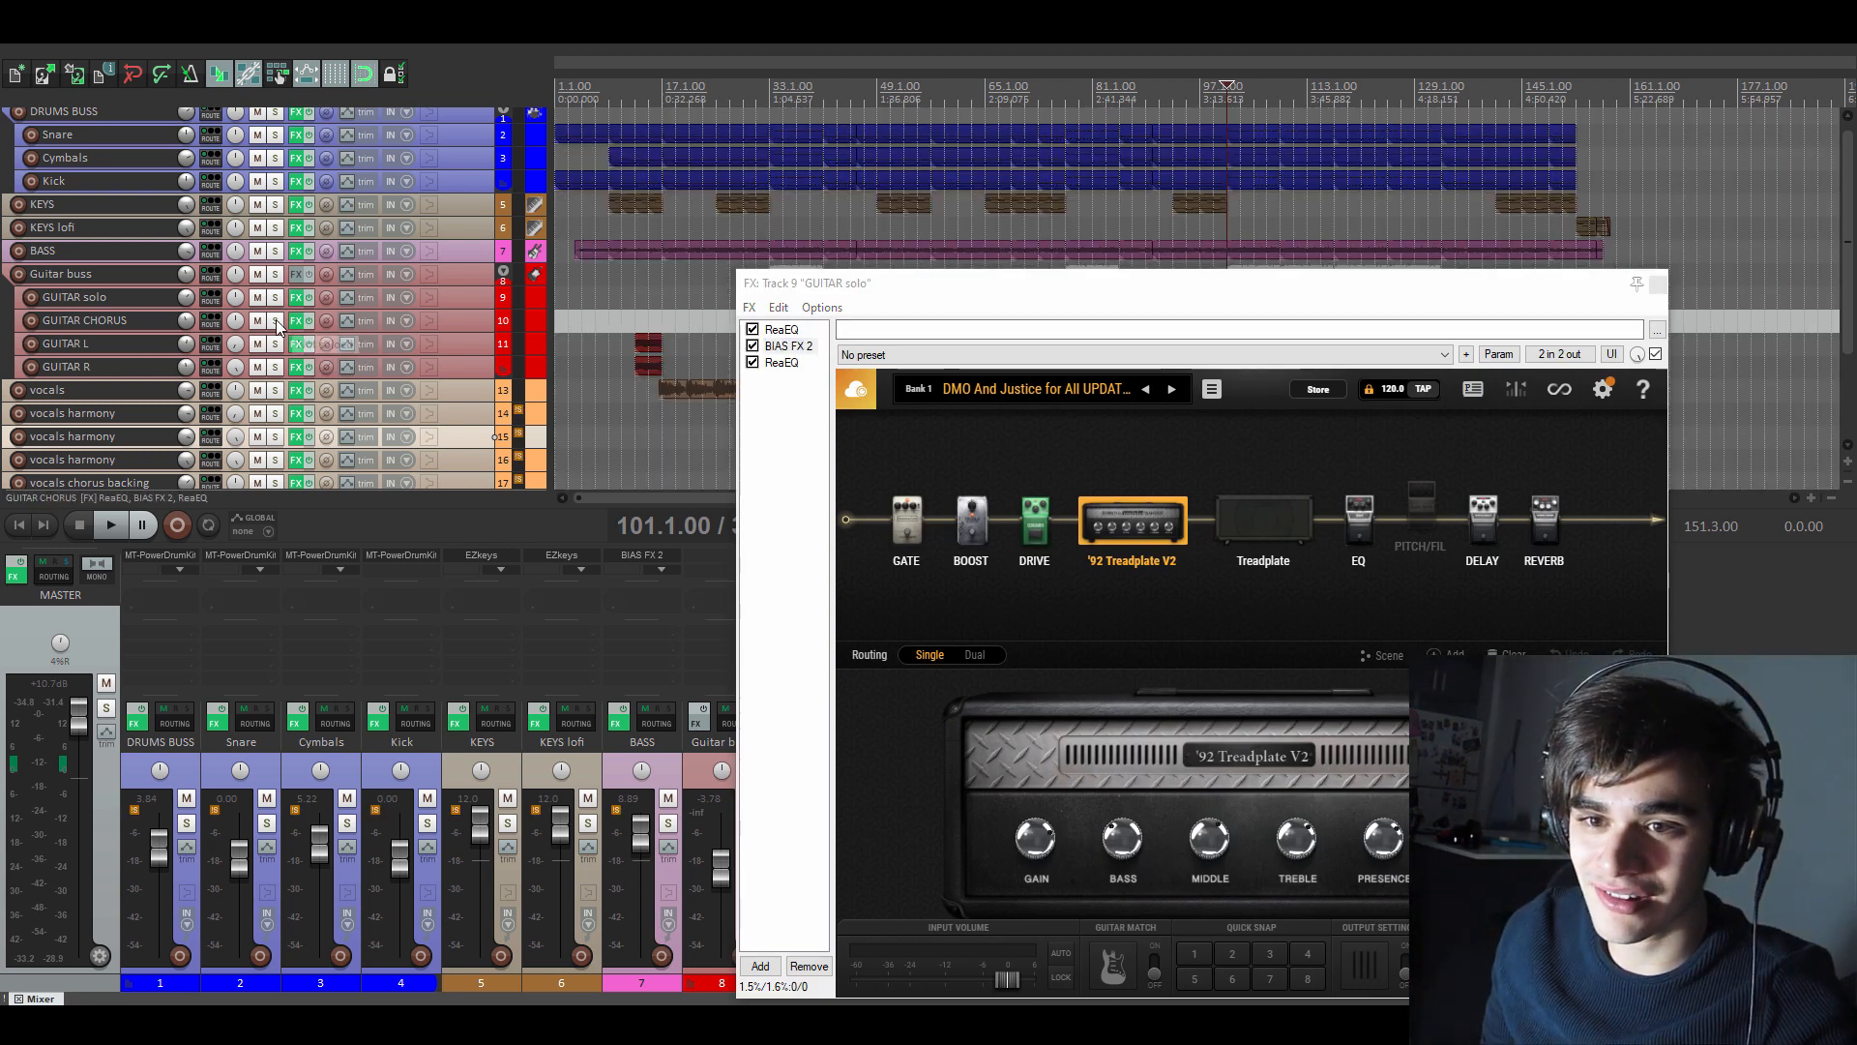
click(272, 300)
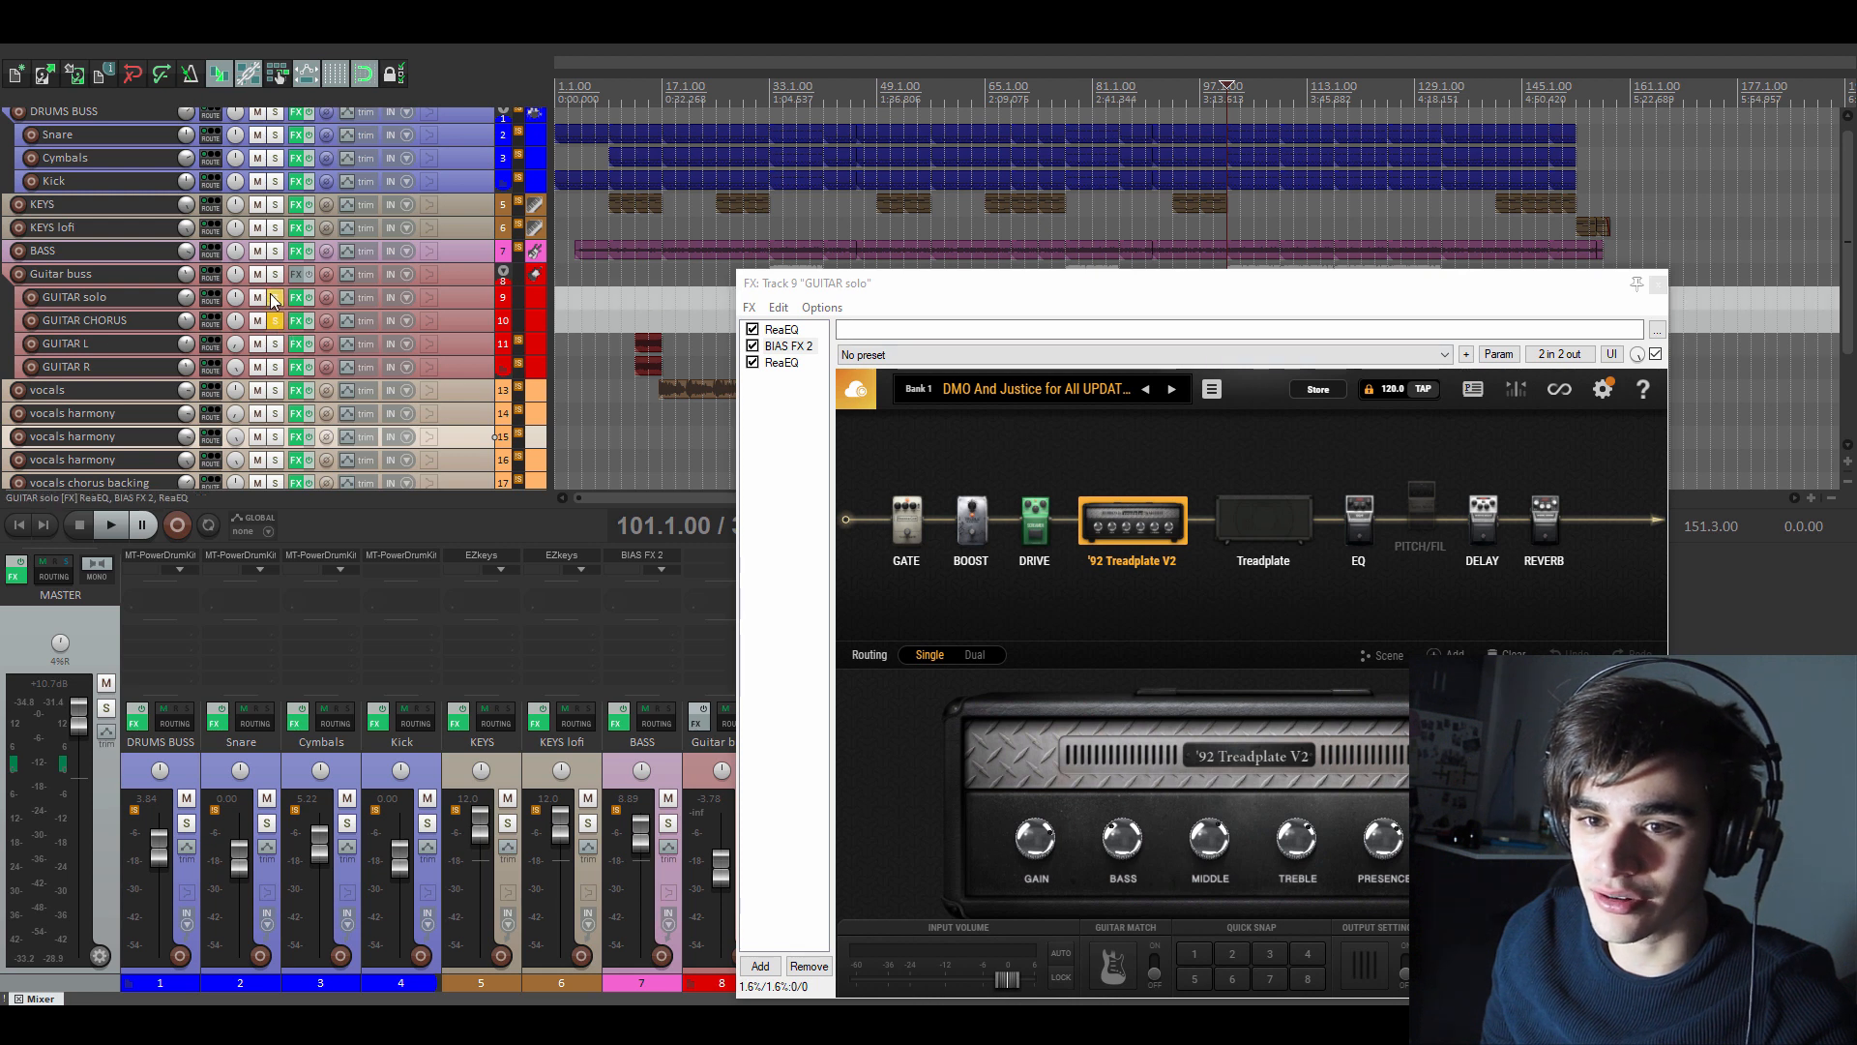
click(275, 298)
drag(1023, 285, 1066, 453)
key(space)
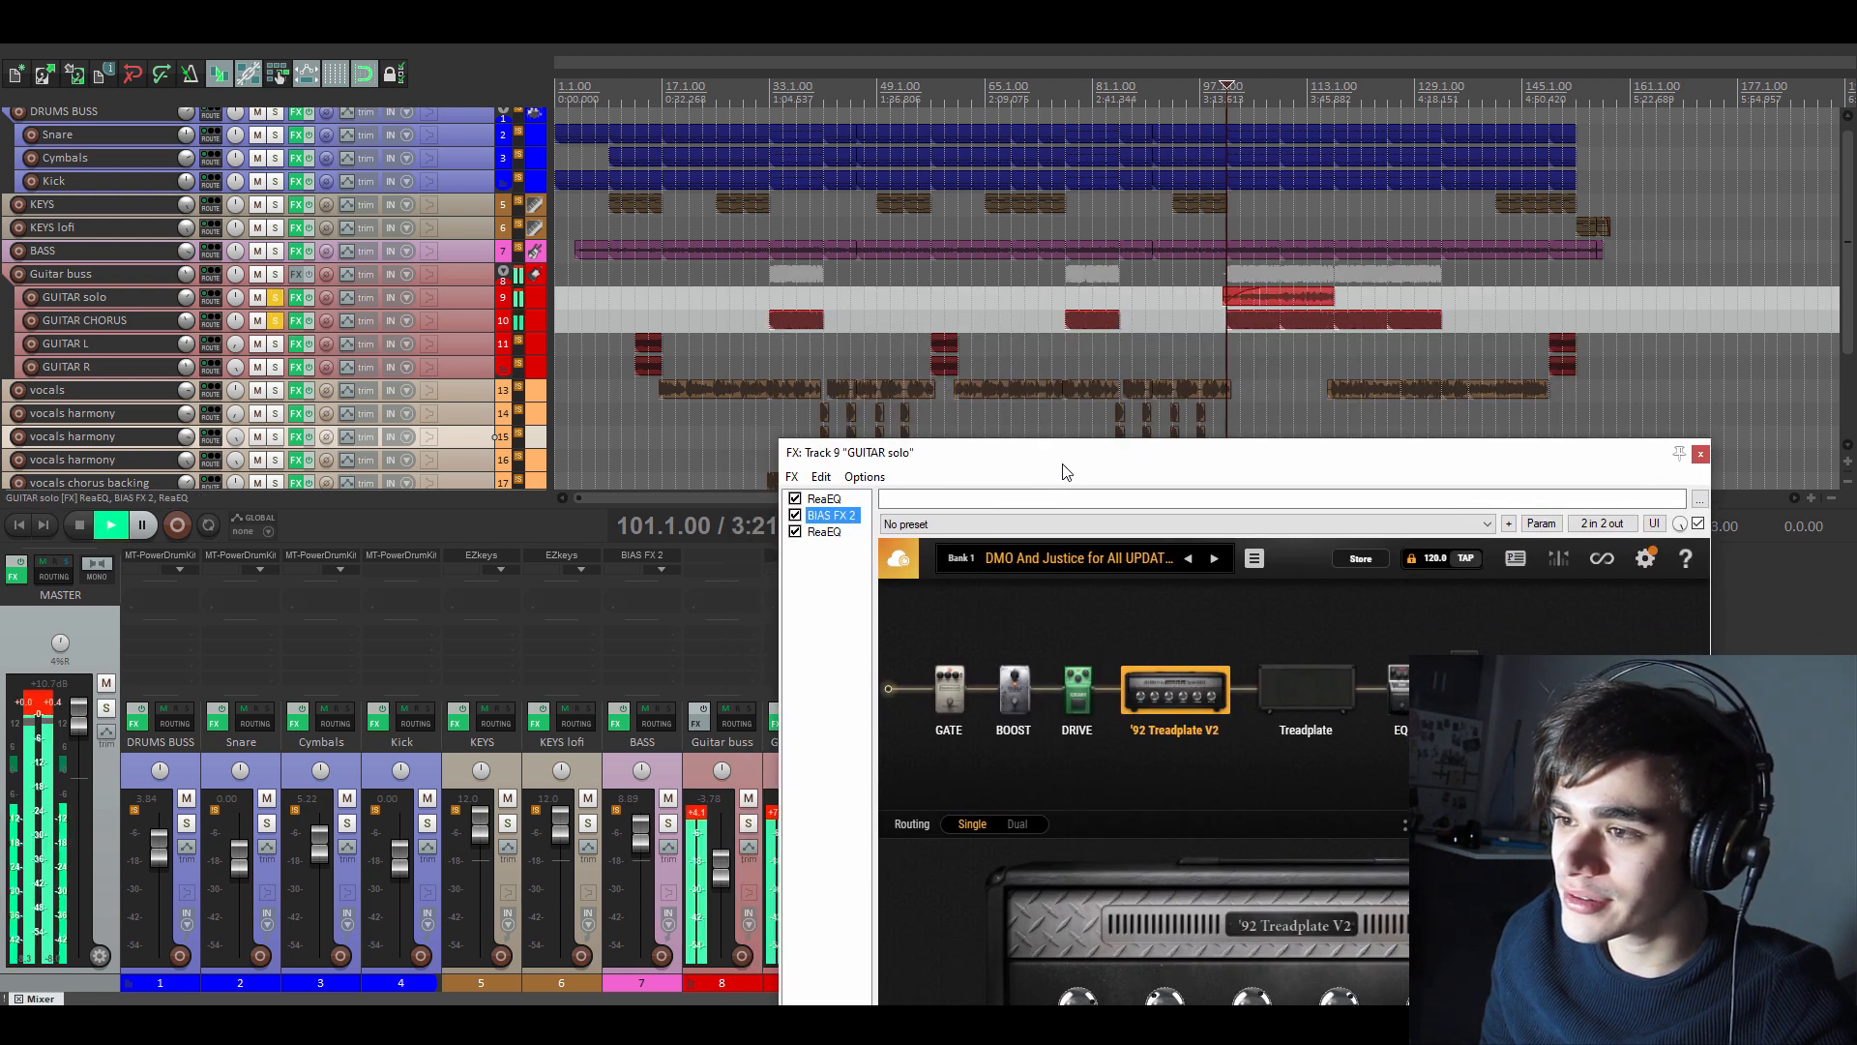
click(277, 321)
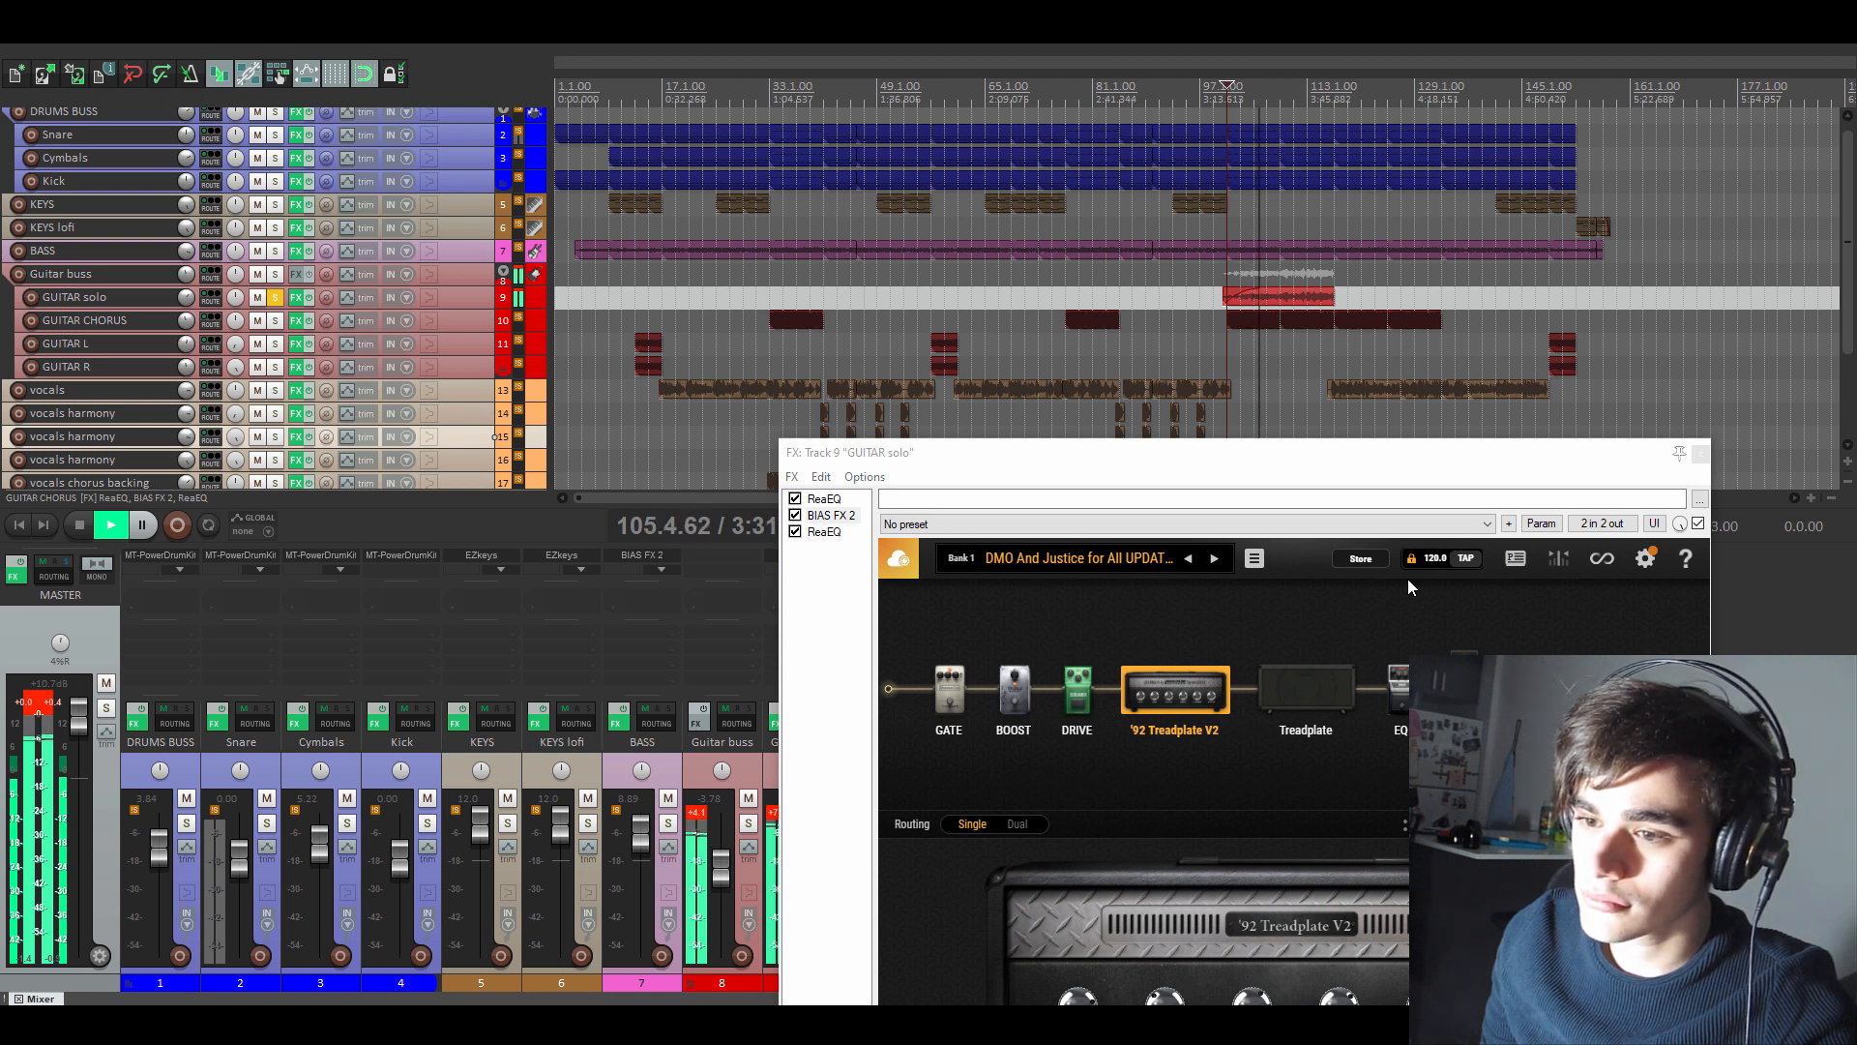
key(space)
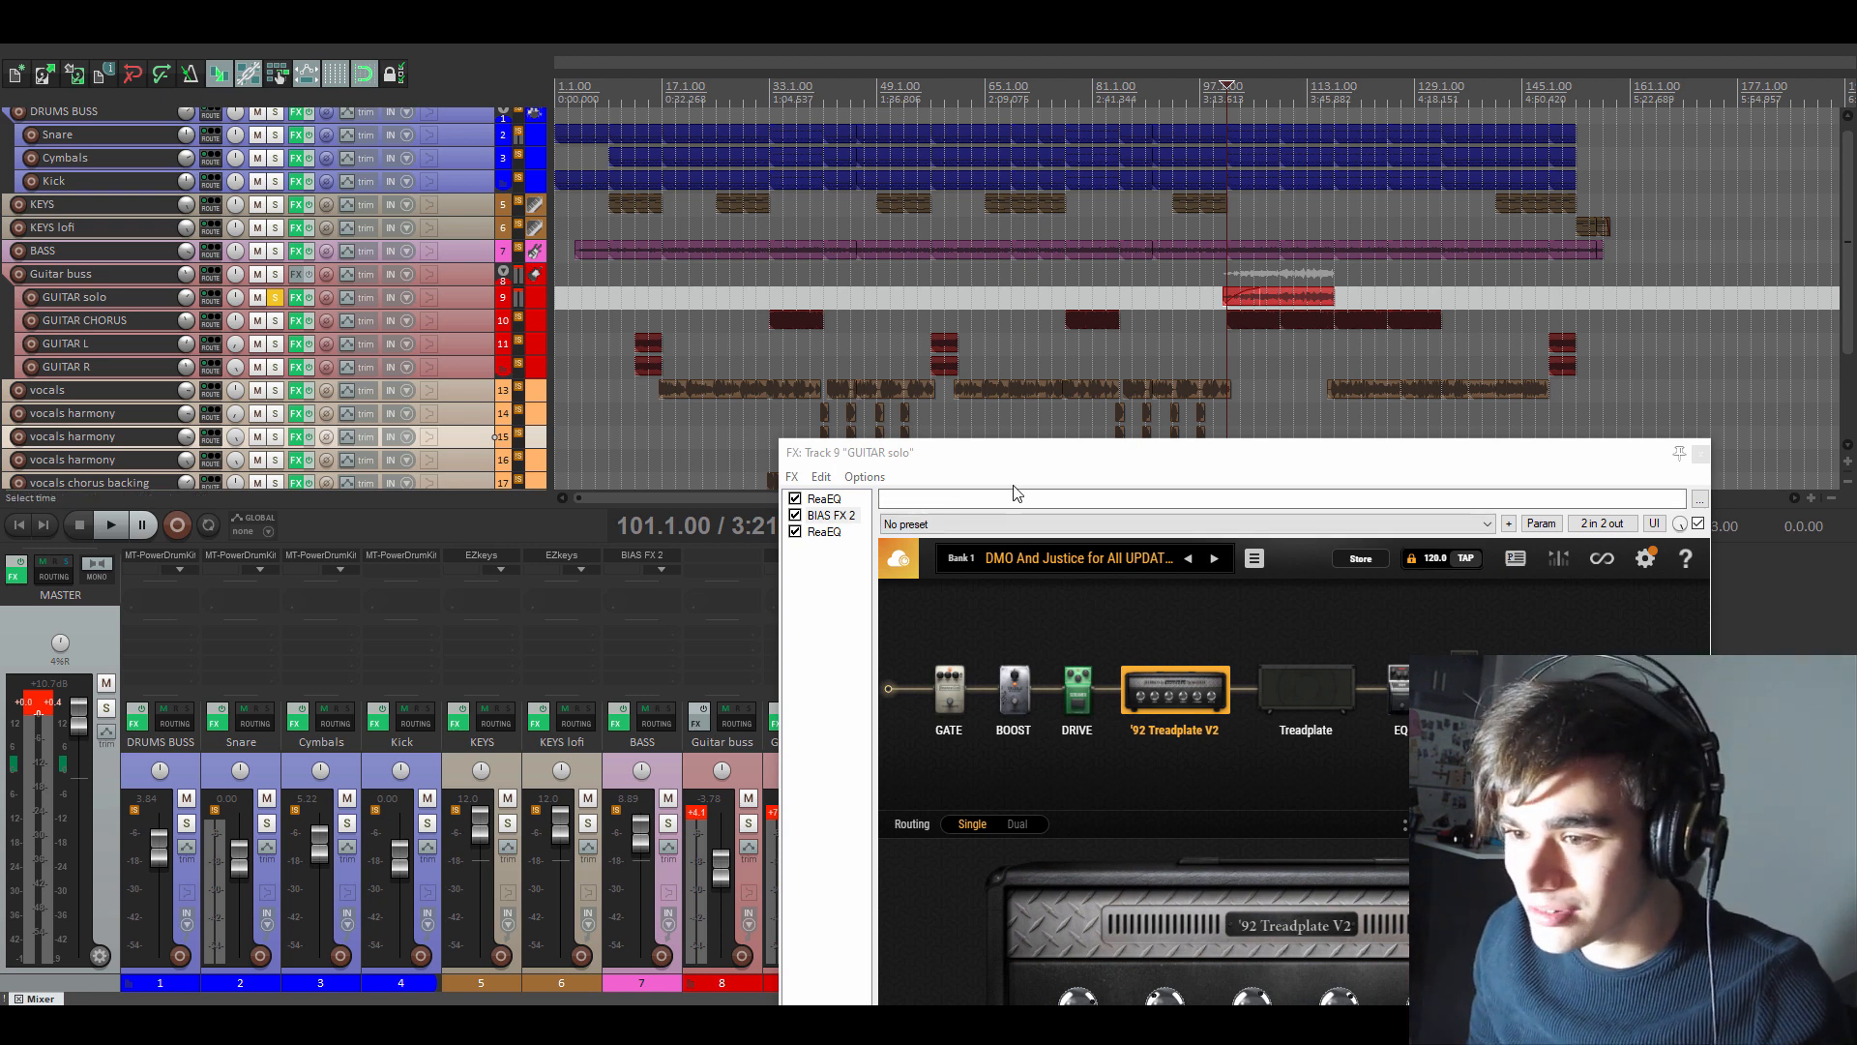
- Bring the full GUITAR solo pedal chain into view and bypass the DELAY and REVERB pedals in BIAS FX 2
click(1192, 490)
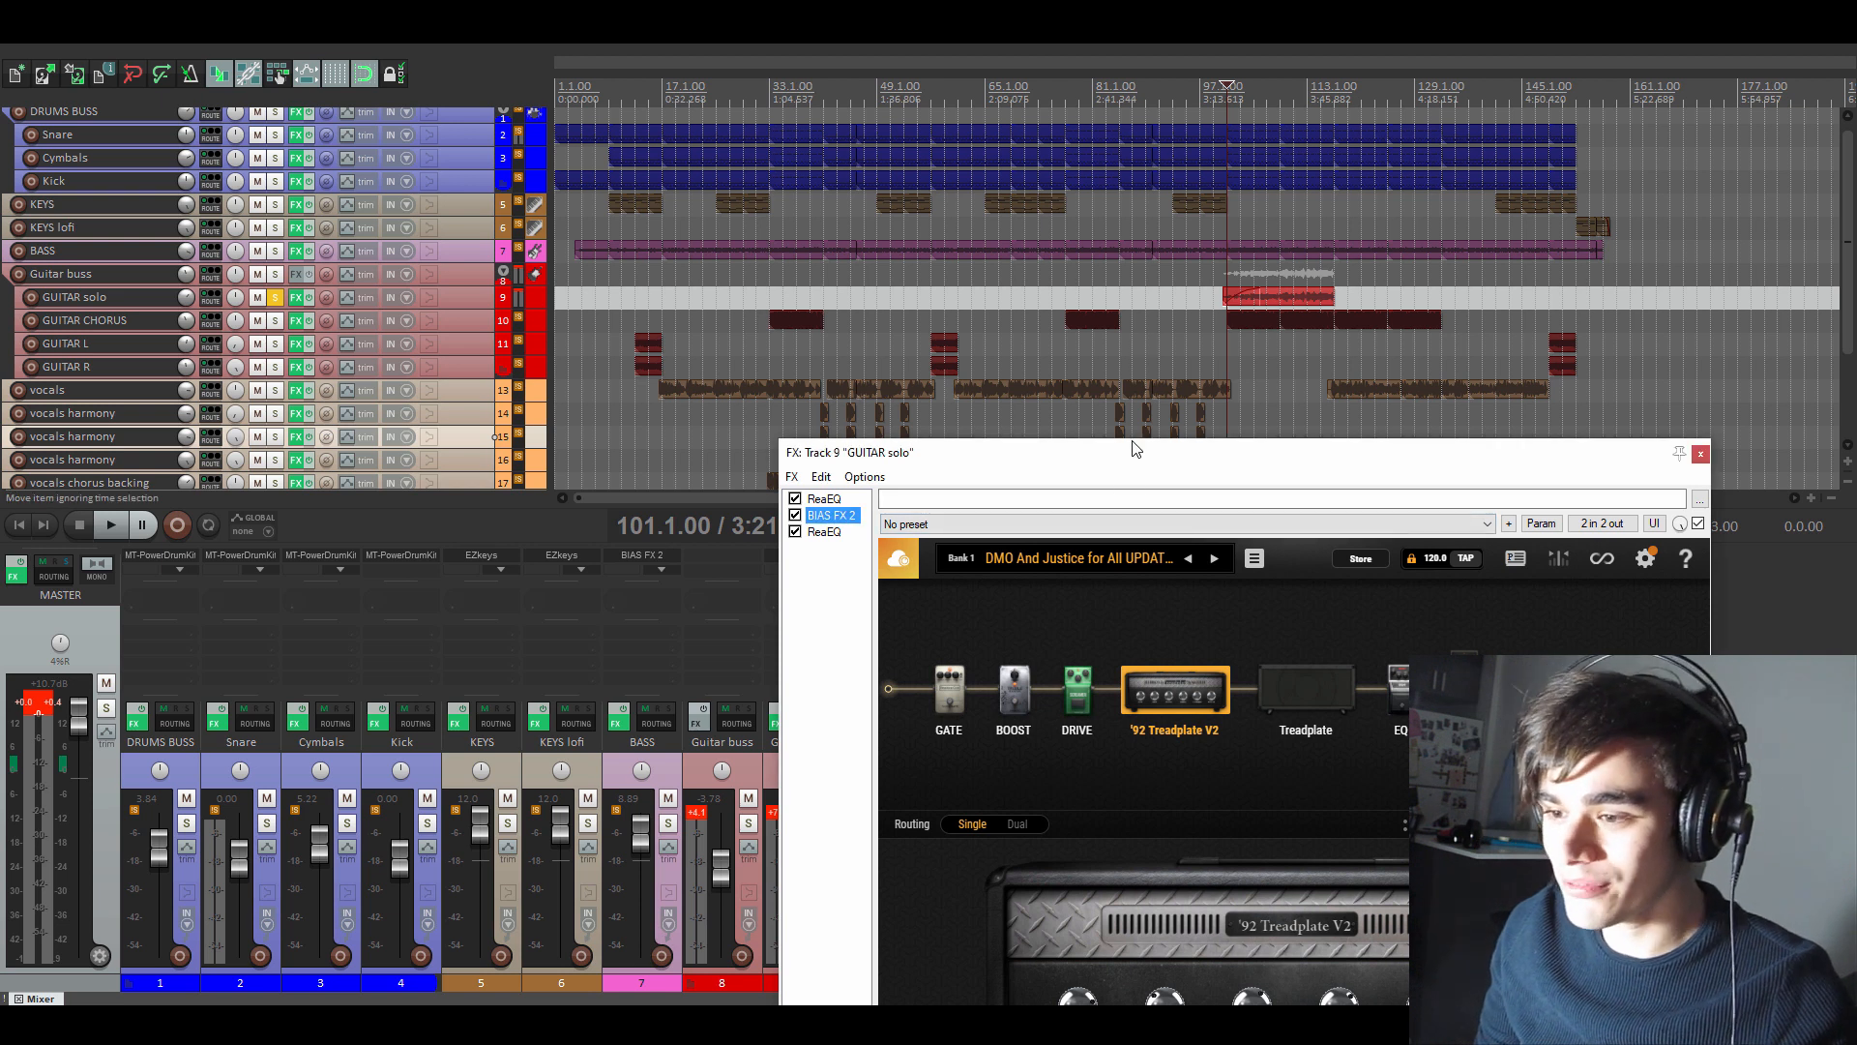
drag(1086, 469, 1061, 276)
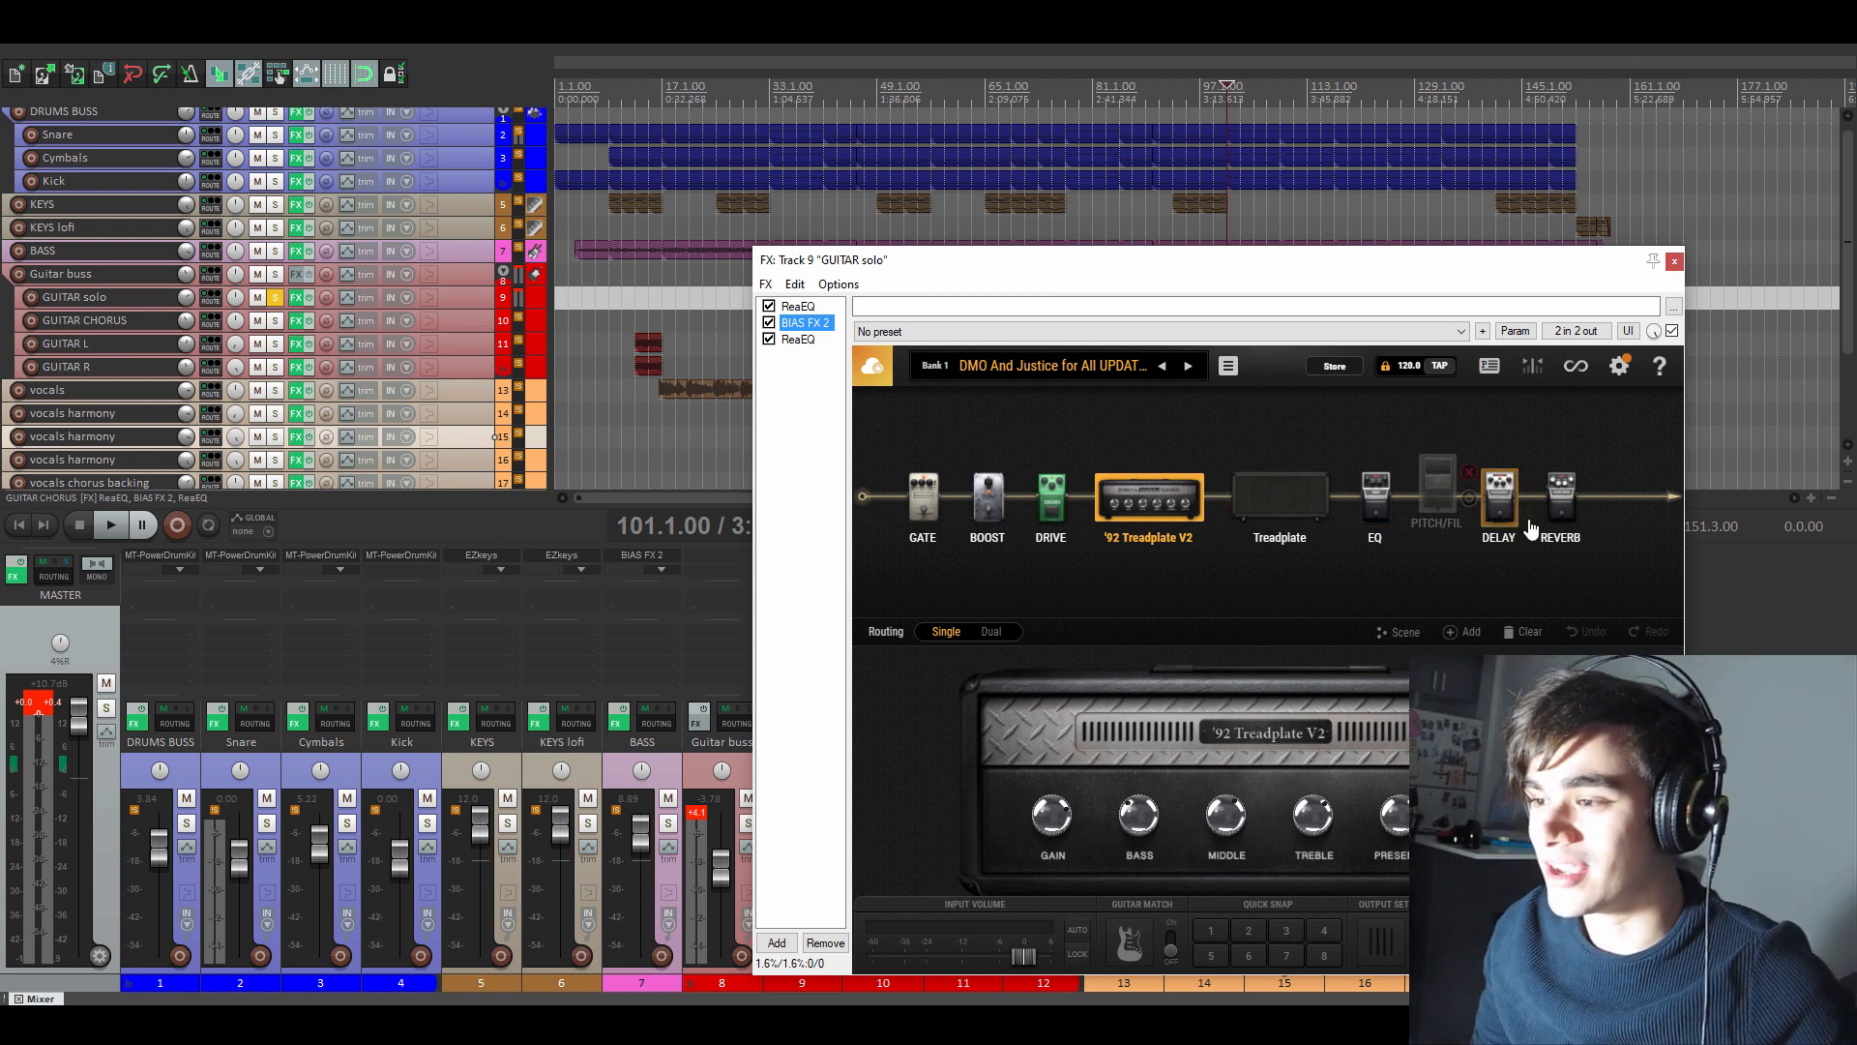
mouse_move(1526, 521)
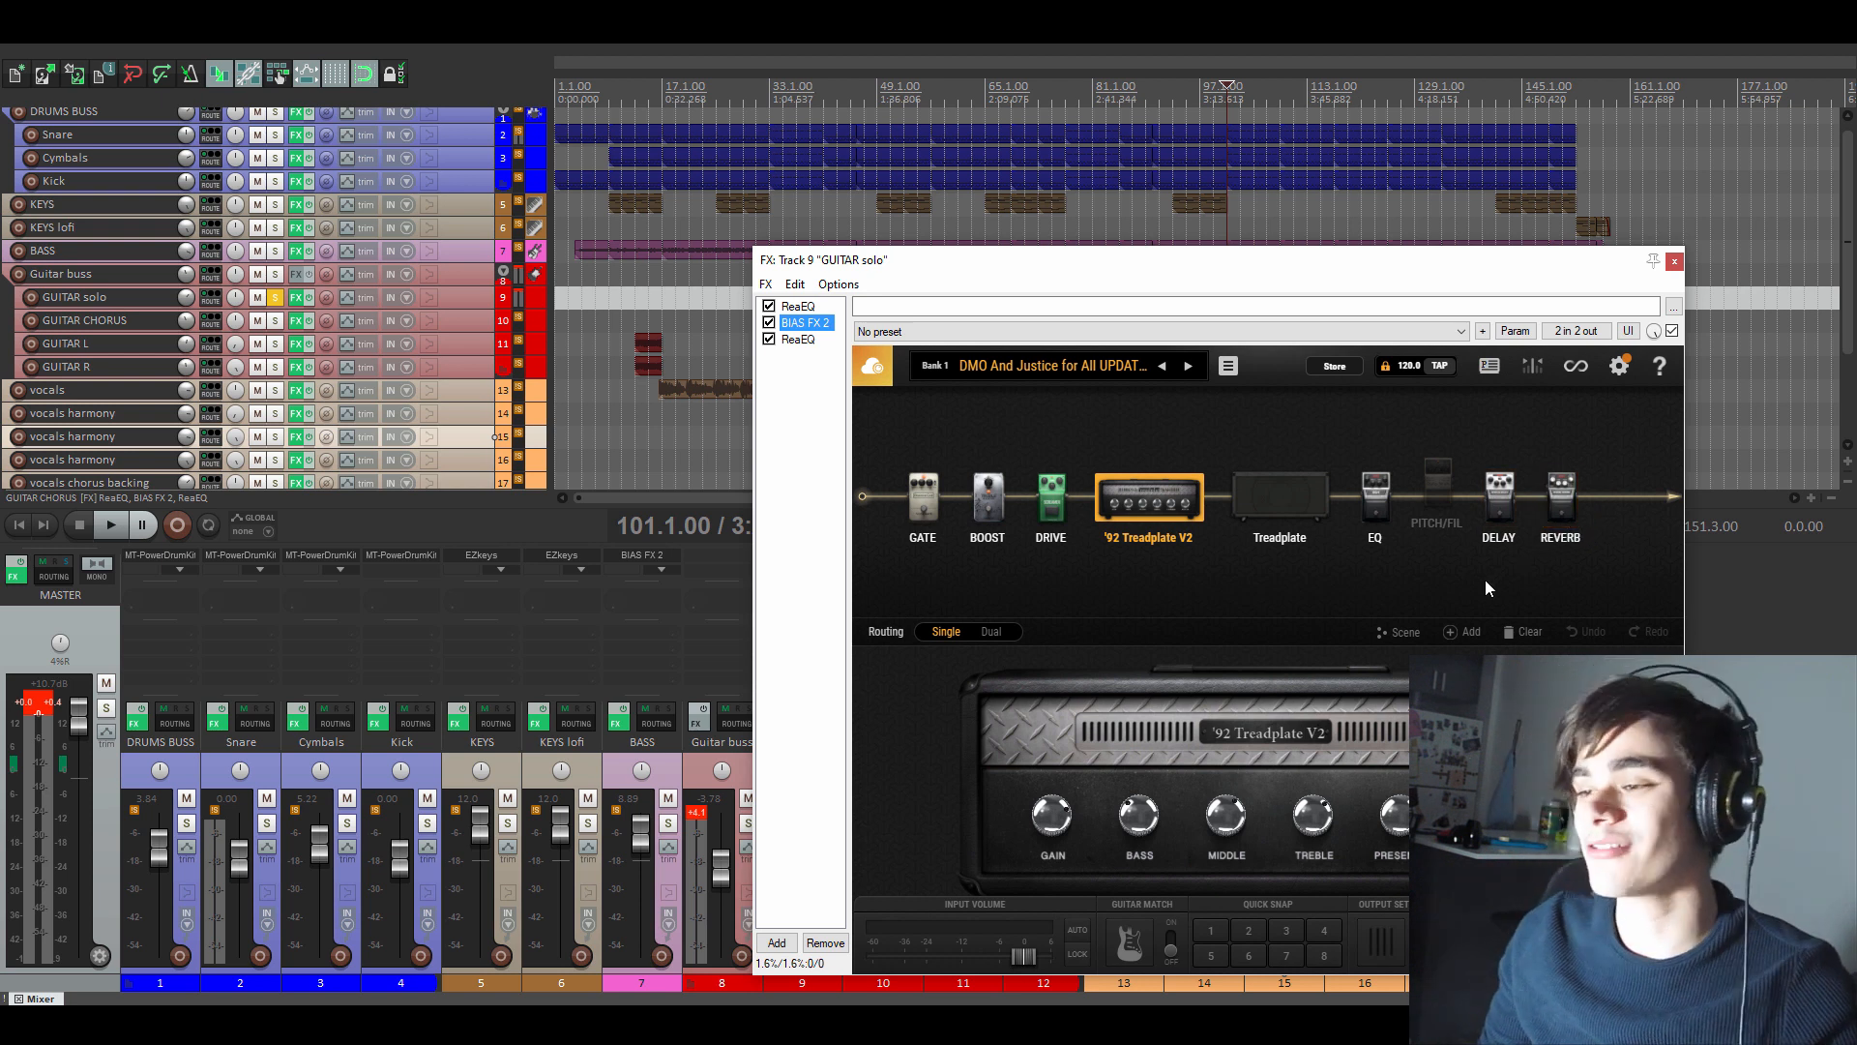
click(1530, 514)
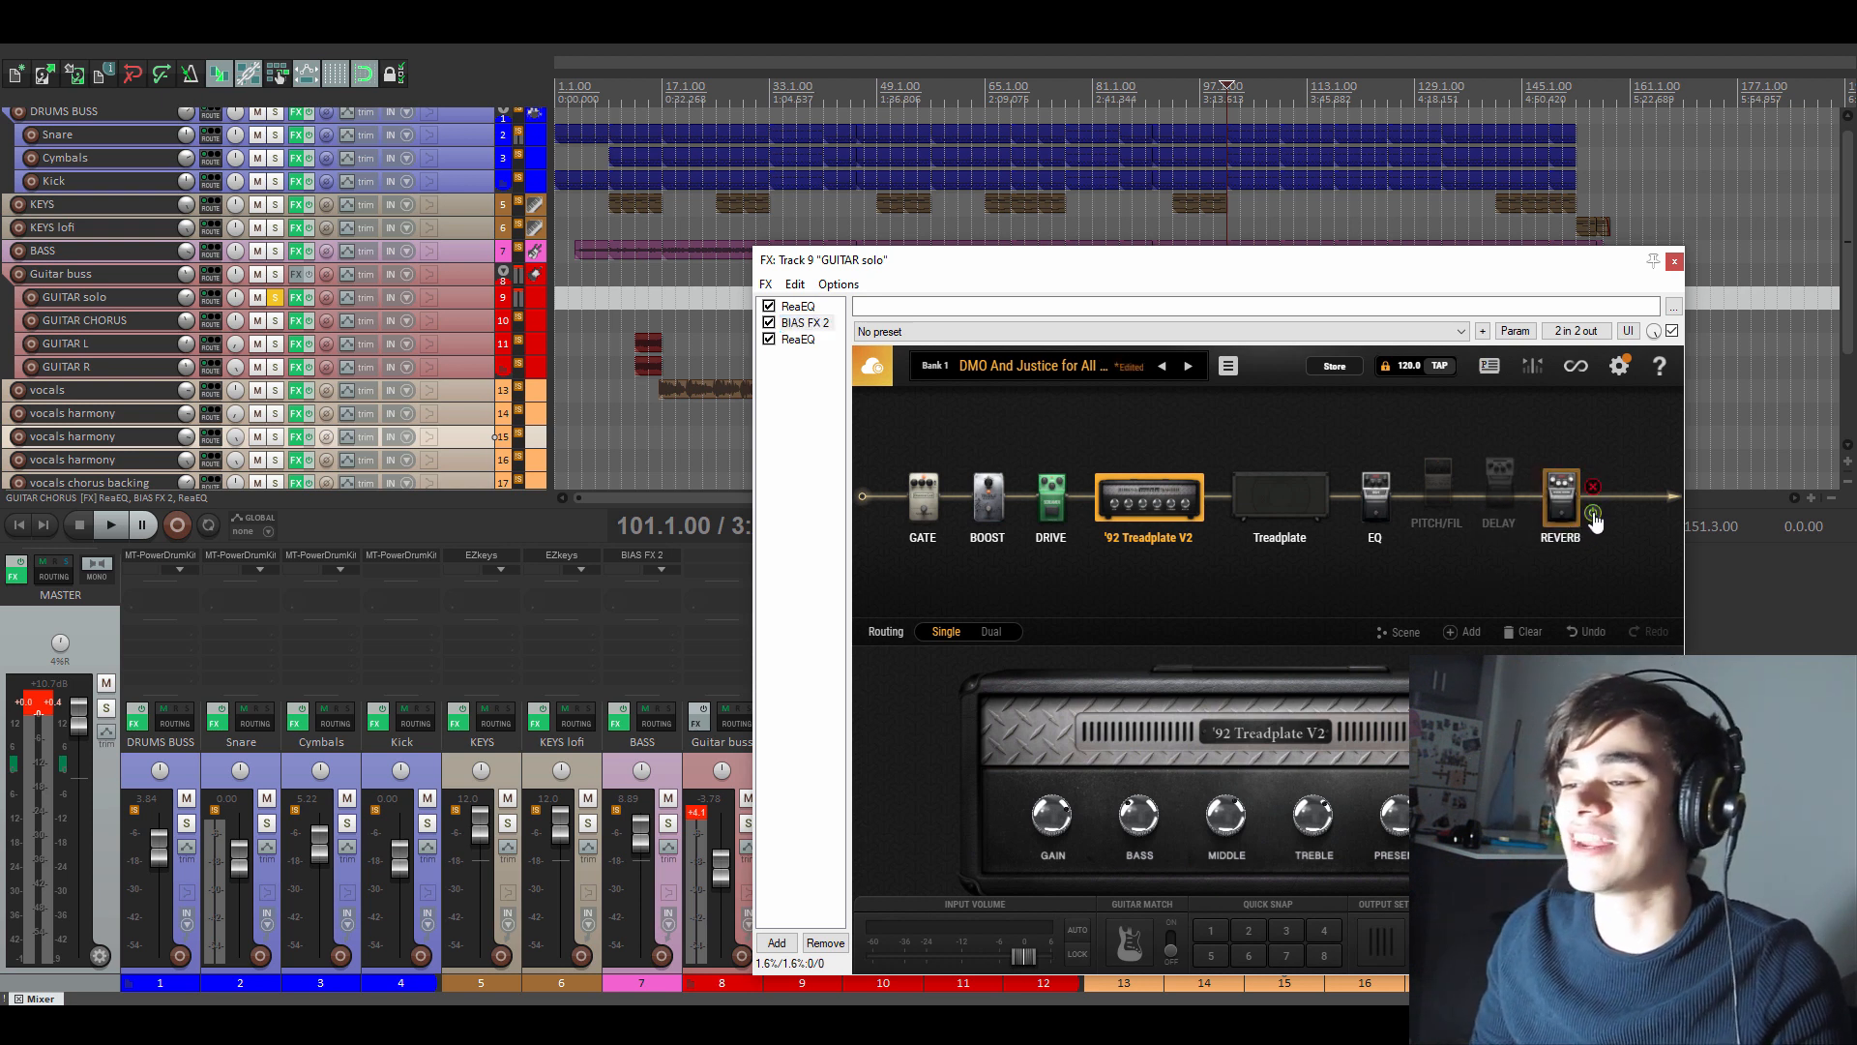
click(1593, 514)
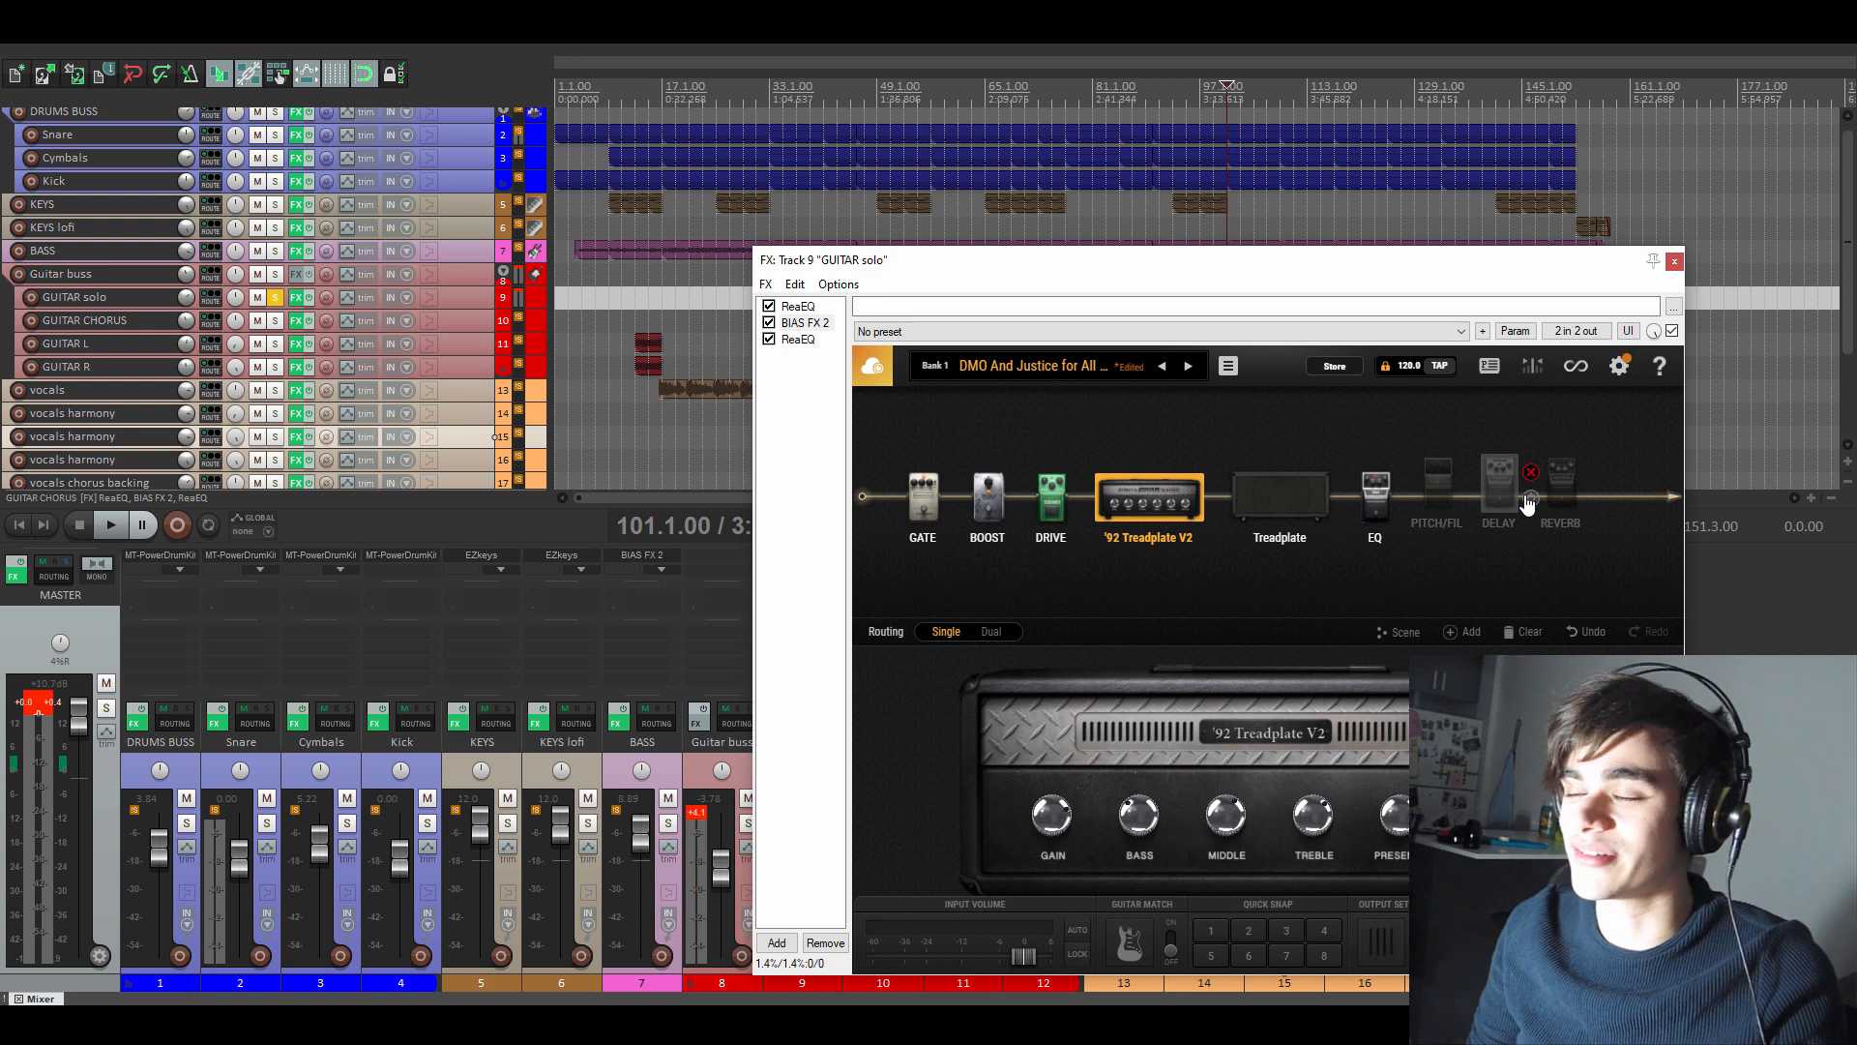
- Play GUITAR solo with the delay and reverb bypassed, switch both pedals back on during playback, then stop
key(space)
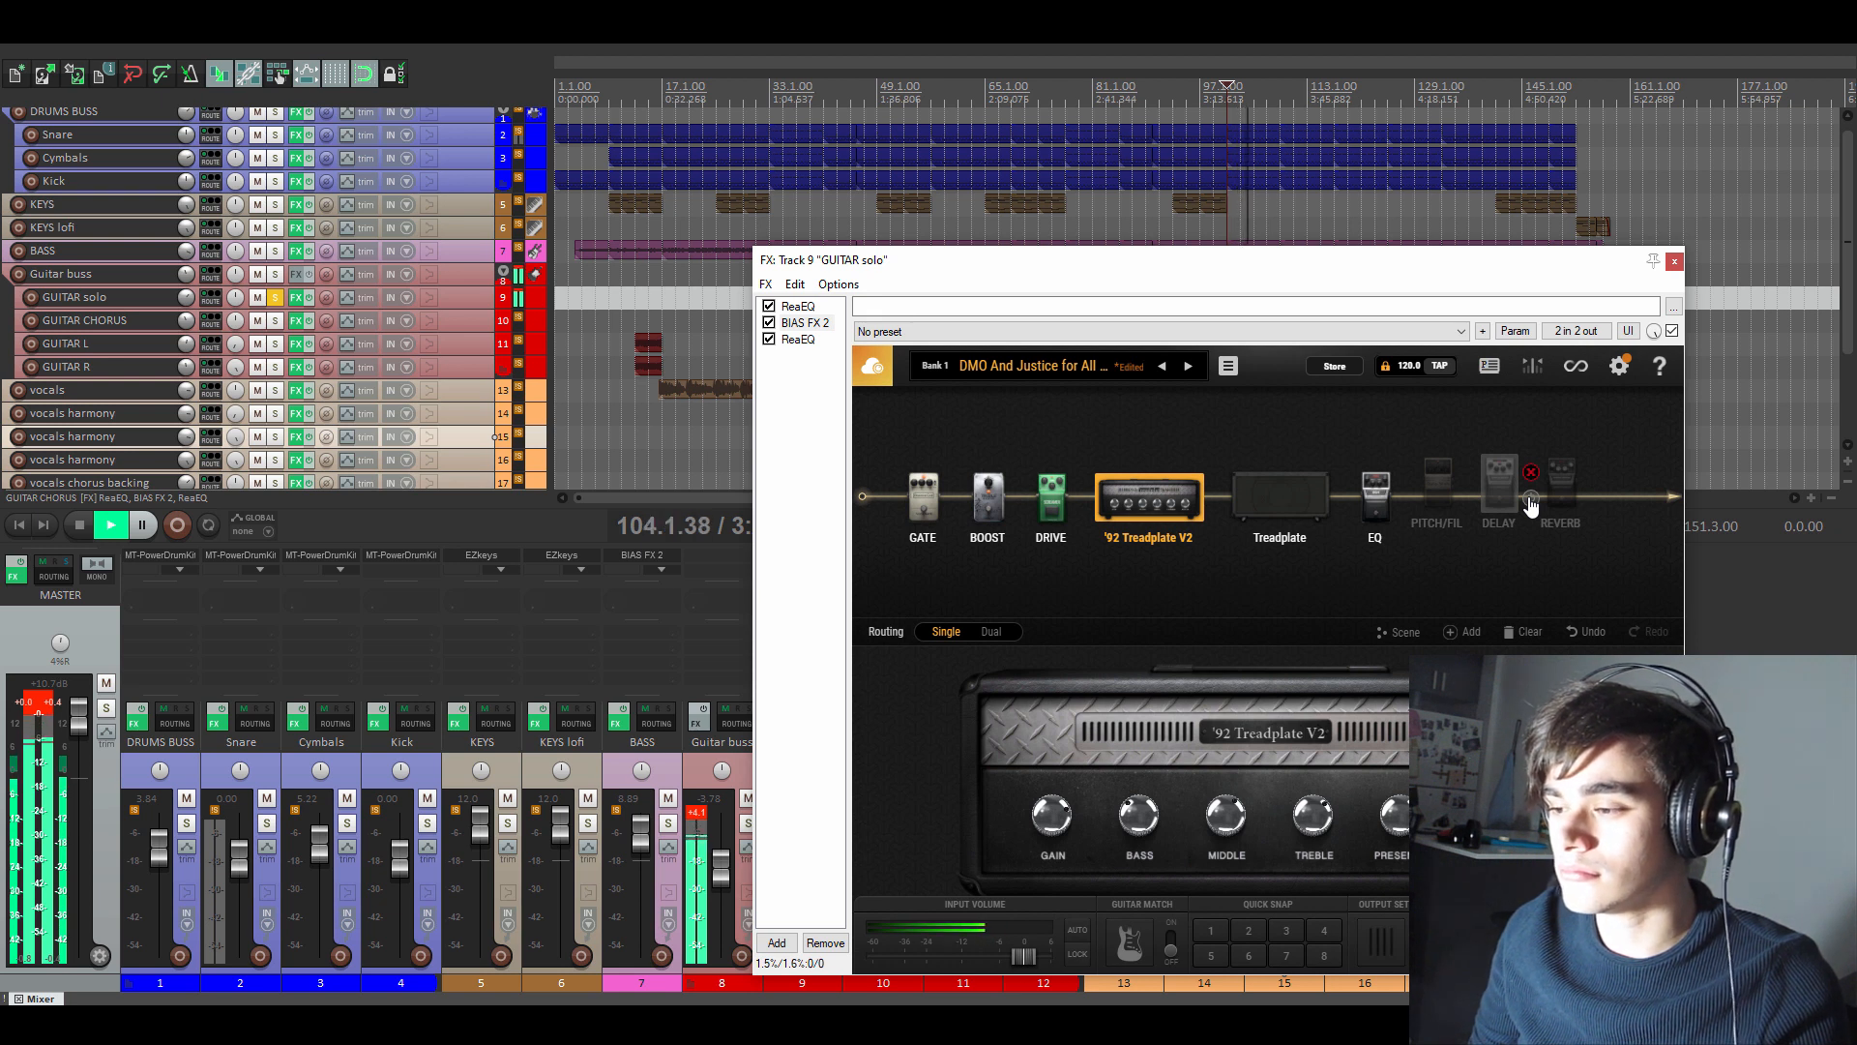
click(1530, 500)
click(1592, 500)
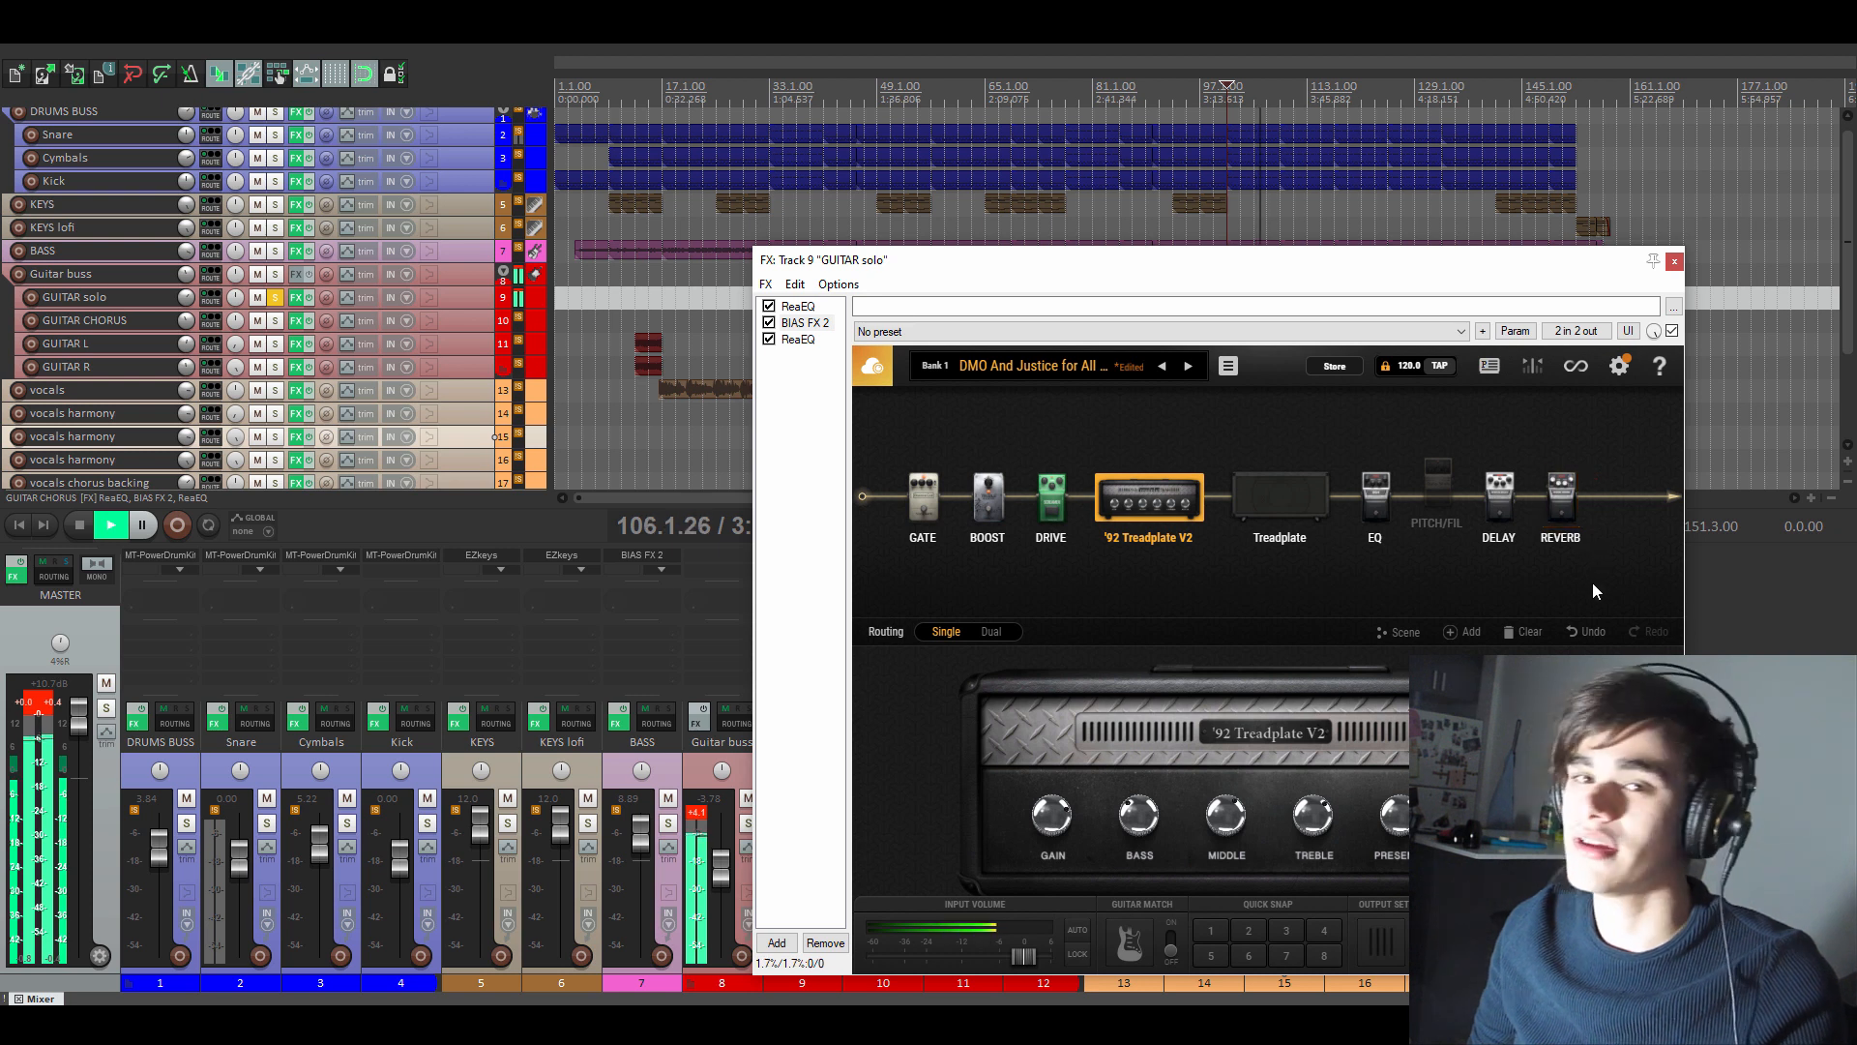
key(space)
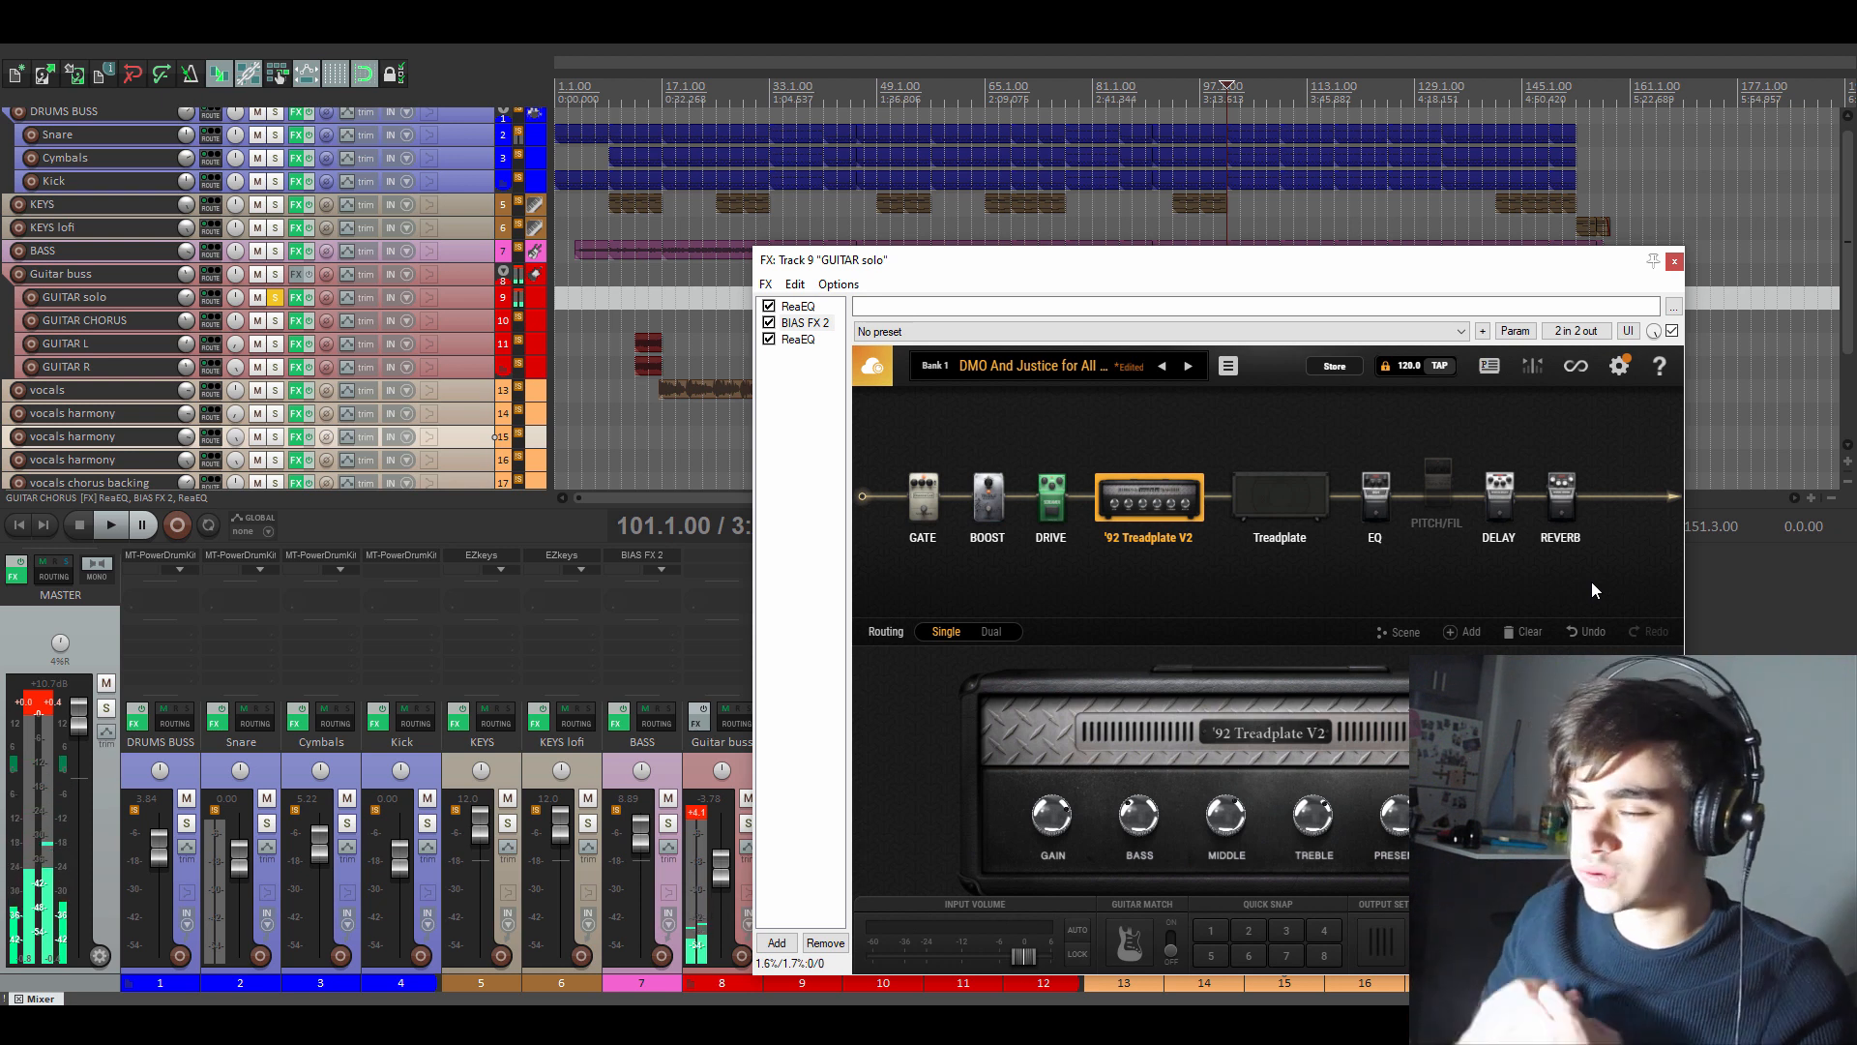
- Close the GUITAR solo effects chain, unsolo the track and move the edit cursor to bar 115
click(1675, 262)
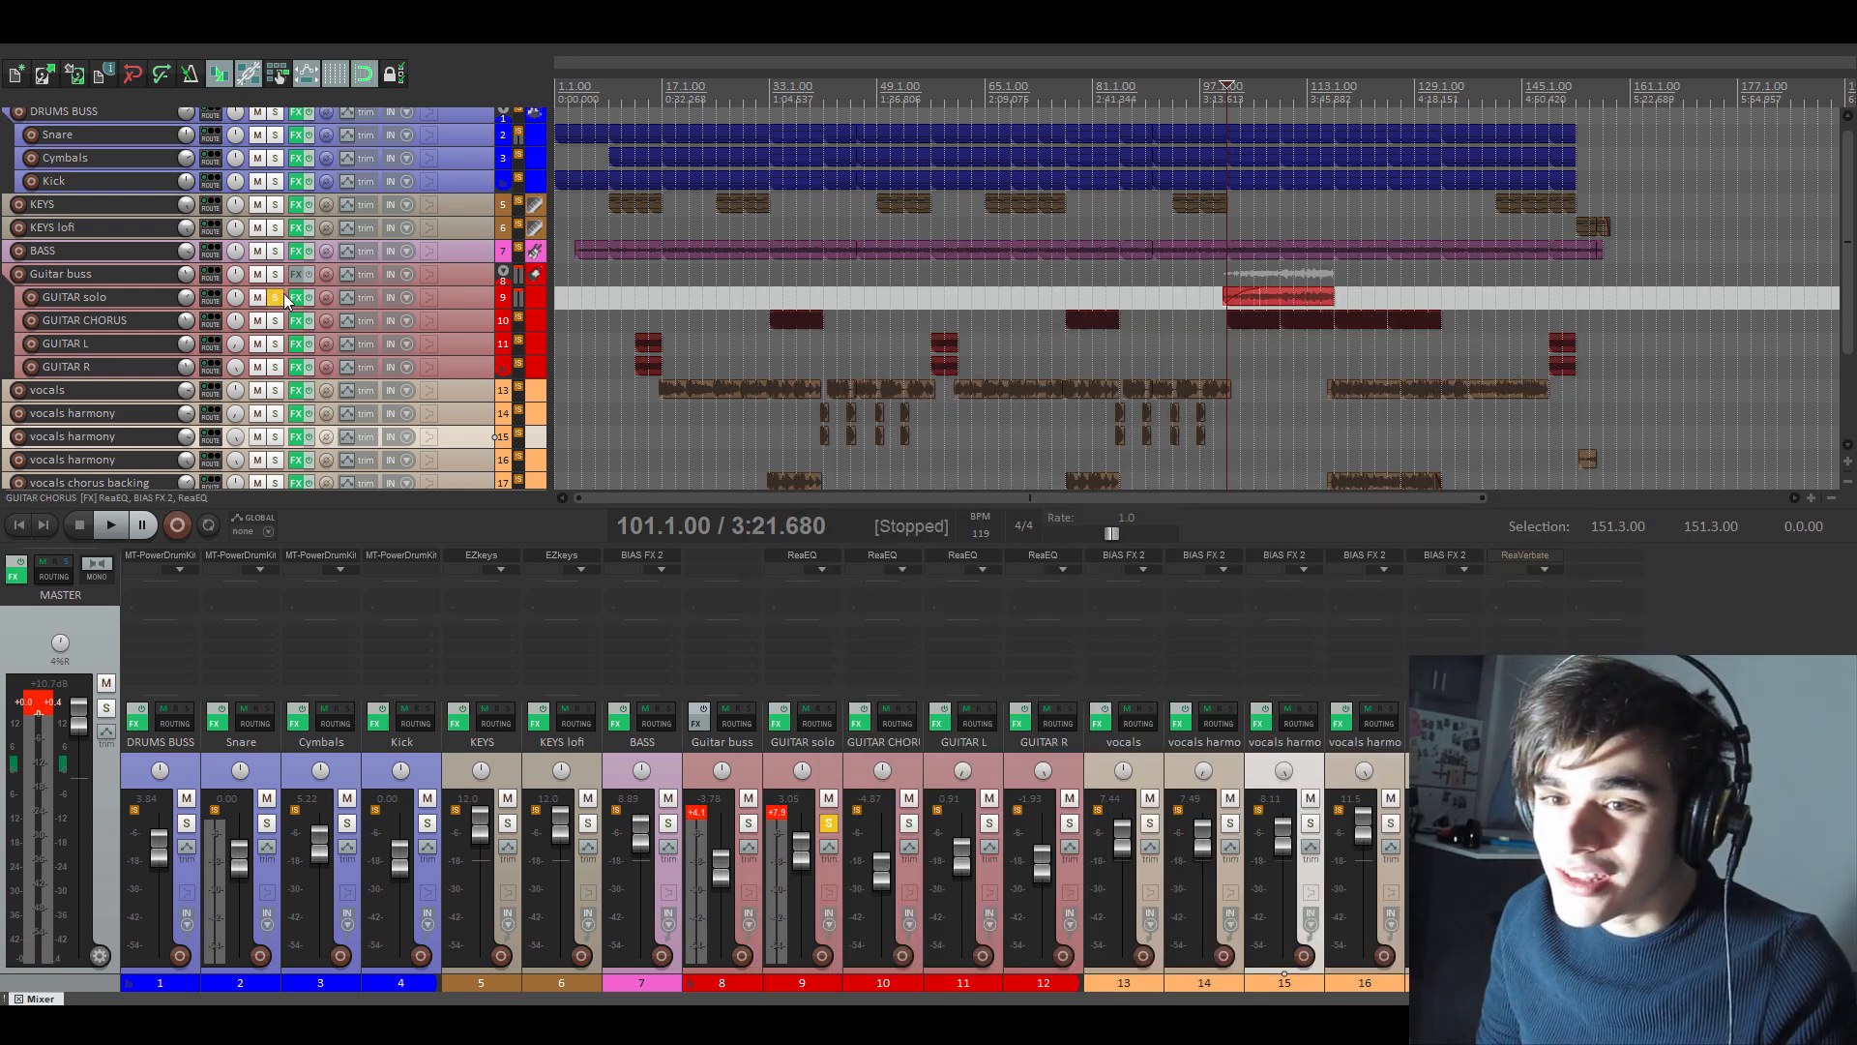
click(276, 298)
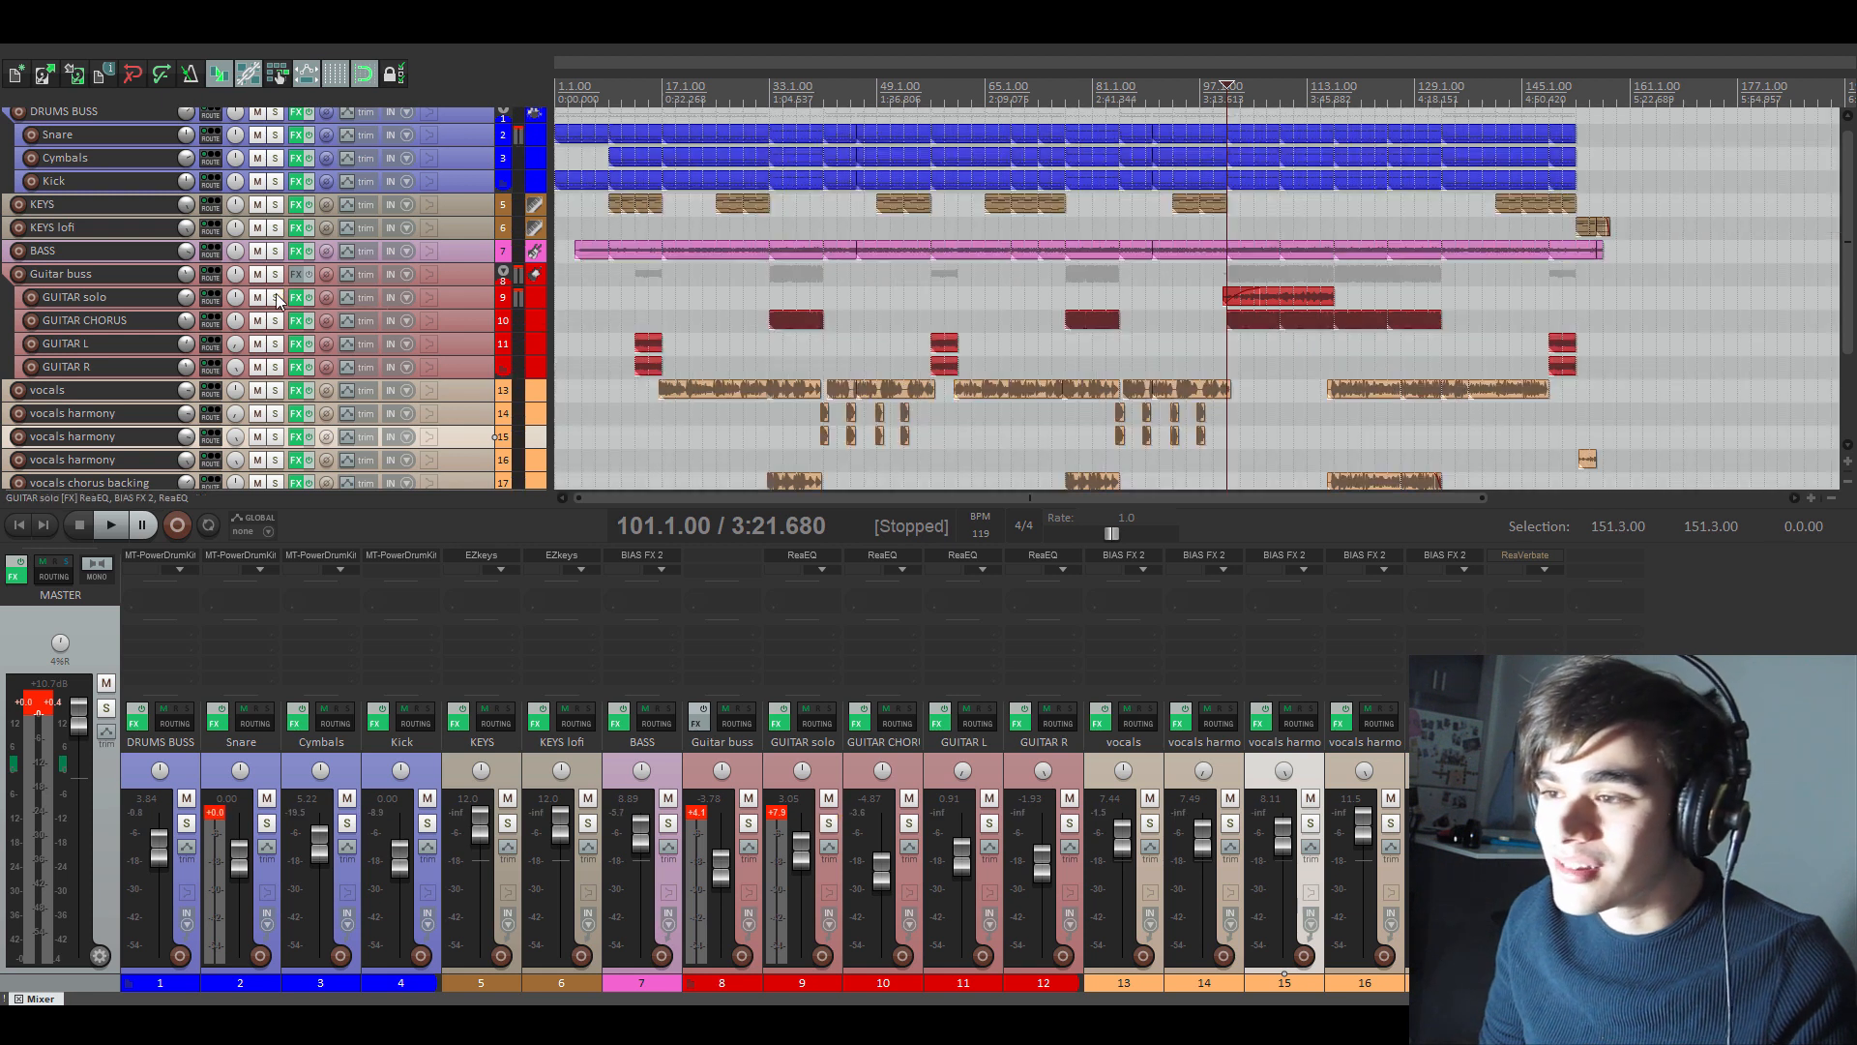
click(1321, 102)
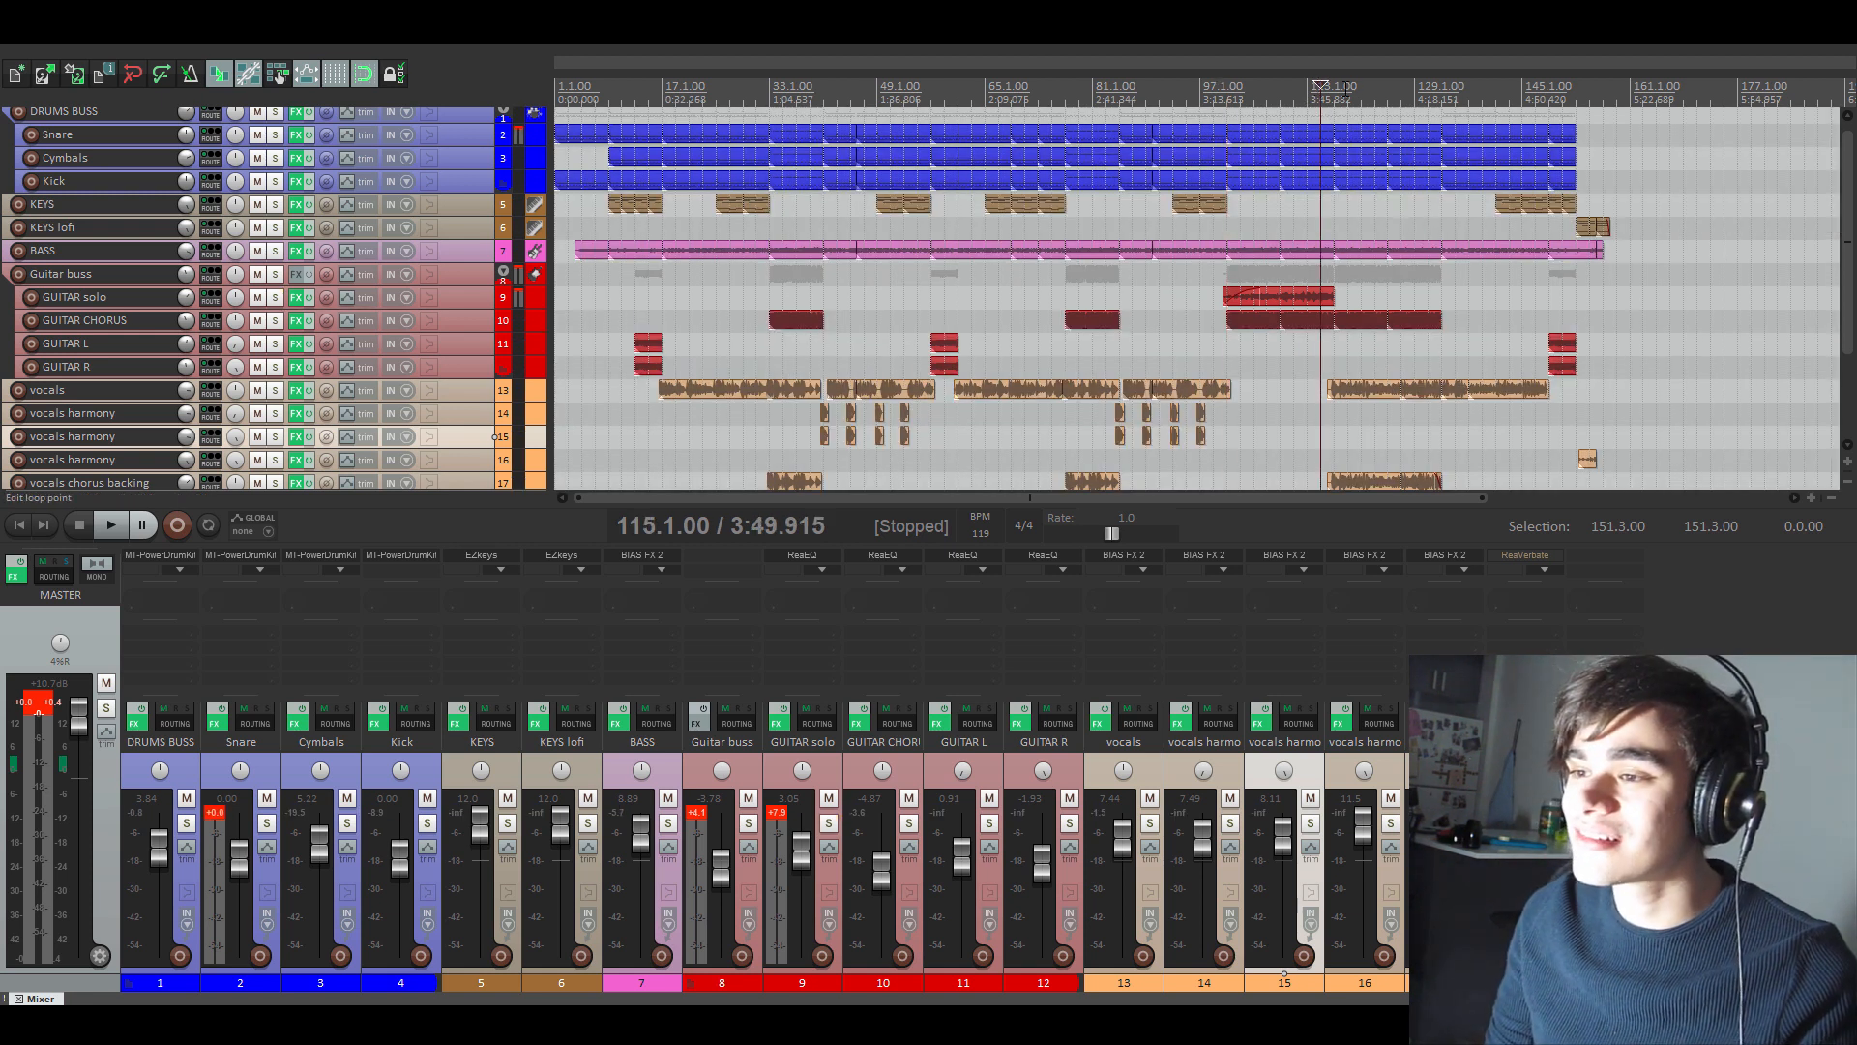
- Solo the vocals track together with the three vocals harmony tracks
scroll(310, 373, down, 2)
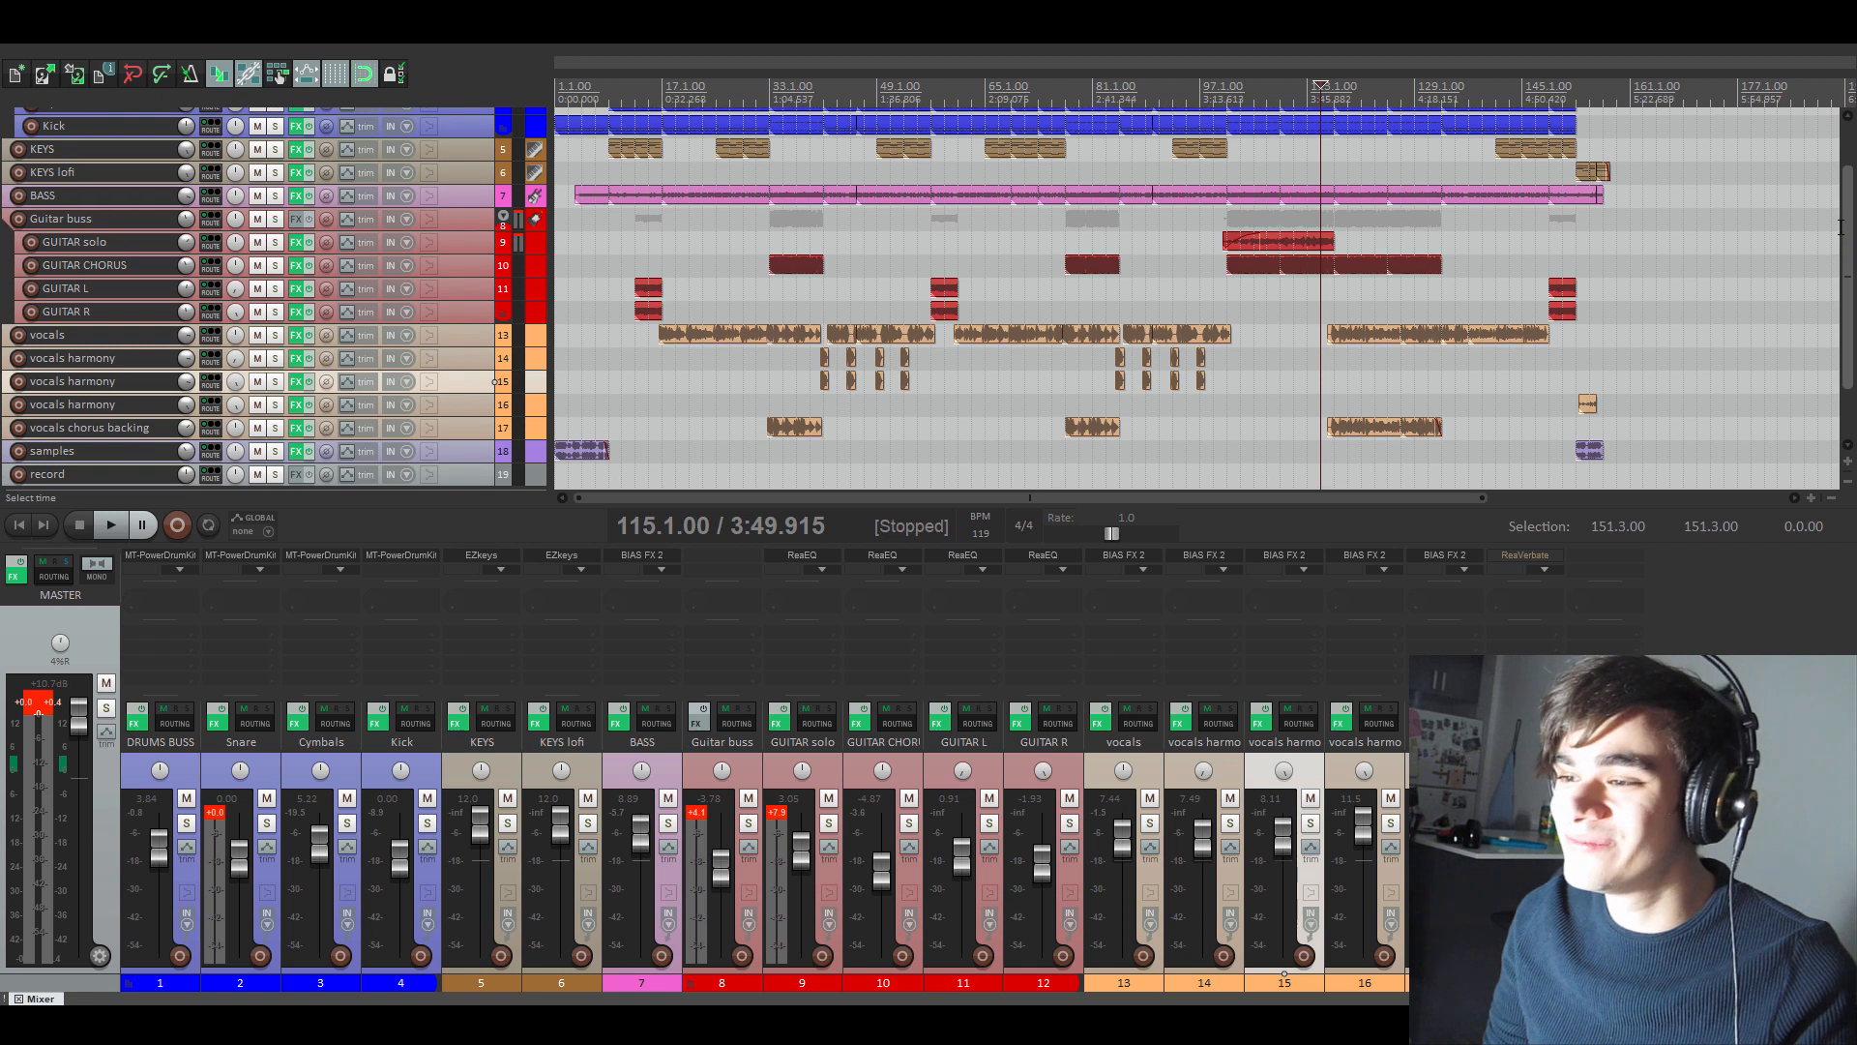
click(278, 339)
click(276, 358)
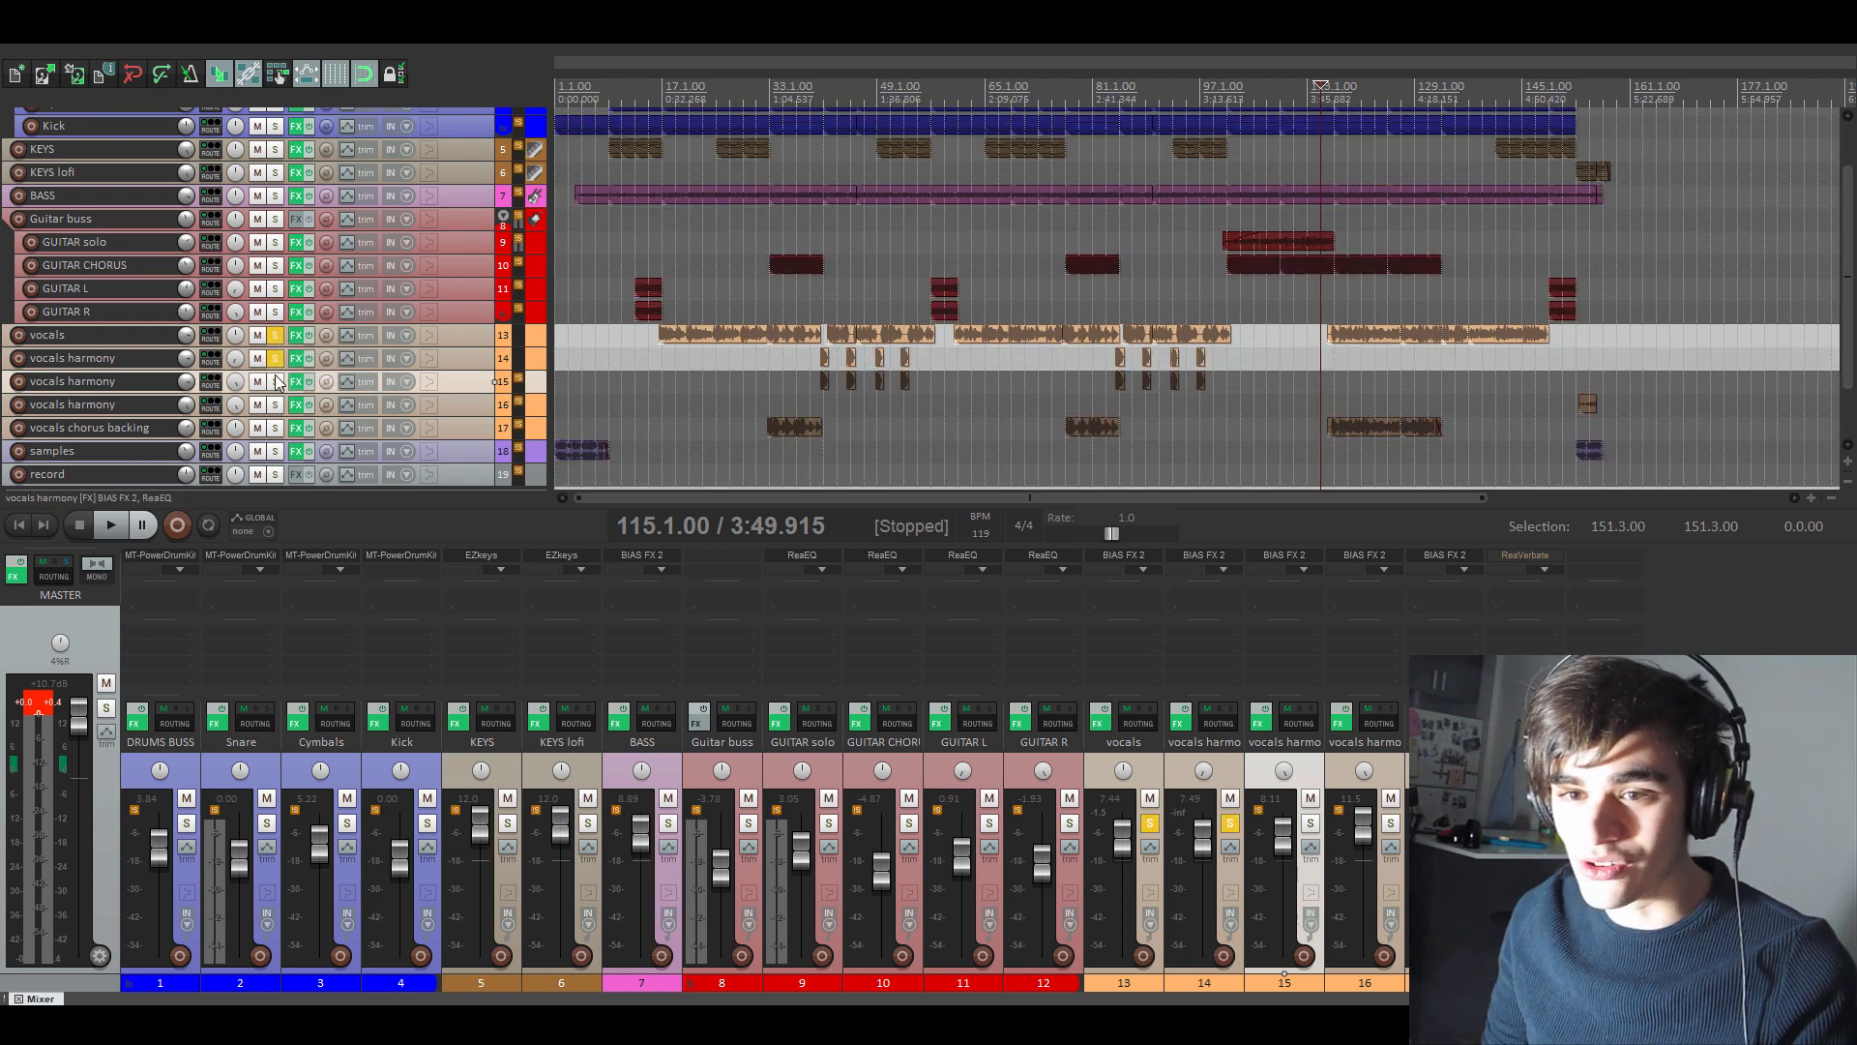
click(275, 381)
click(276, 405)
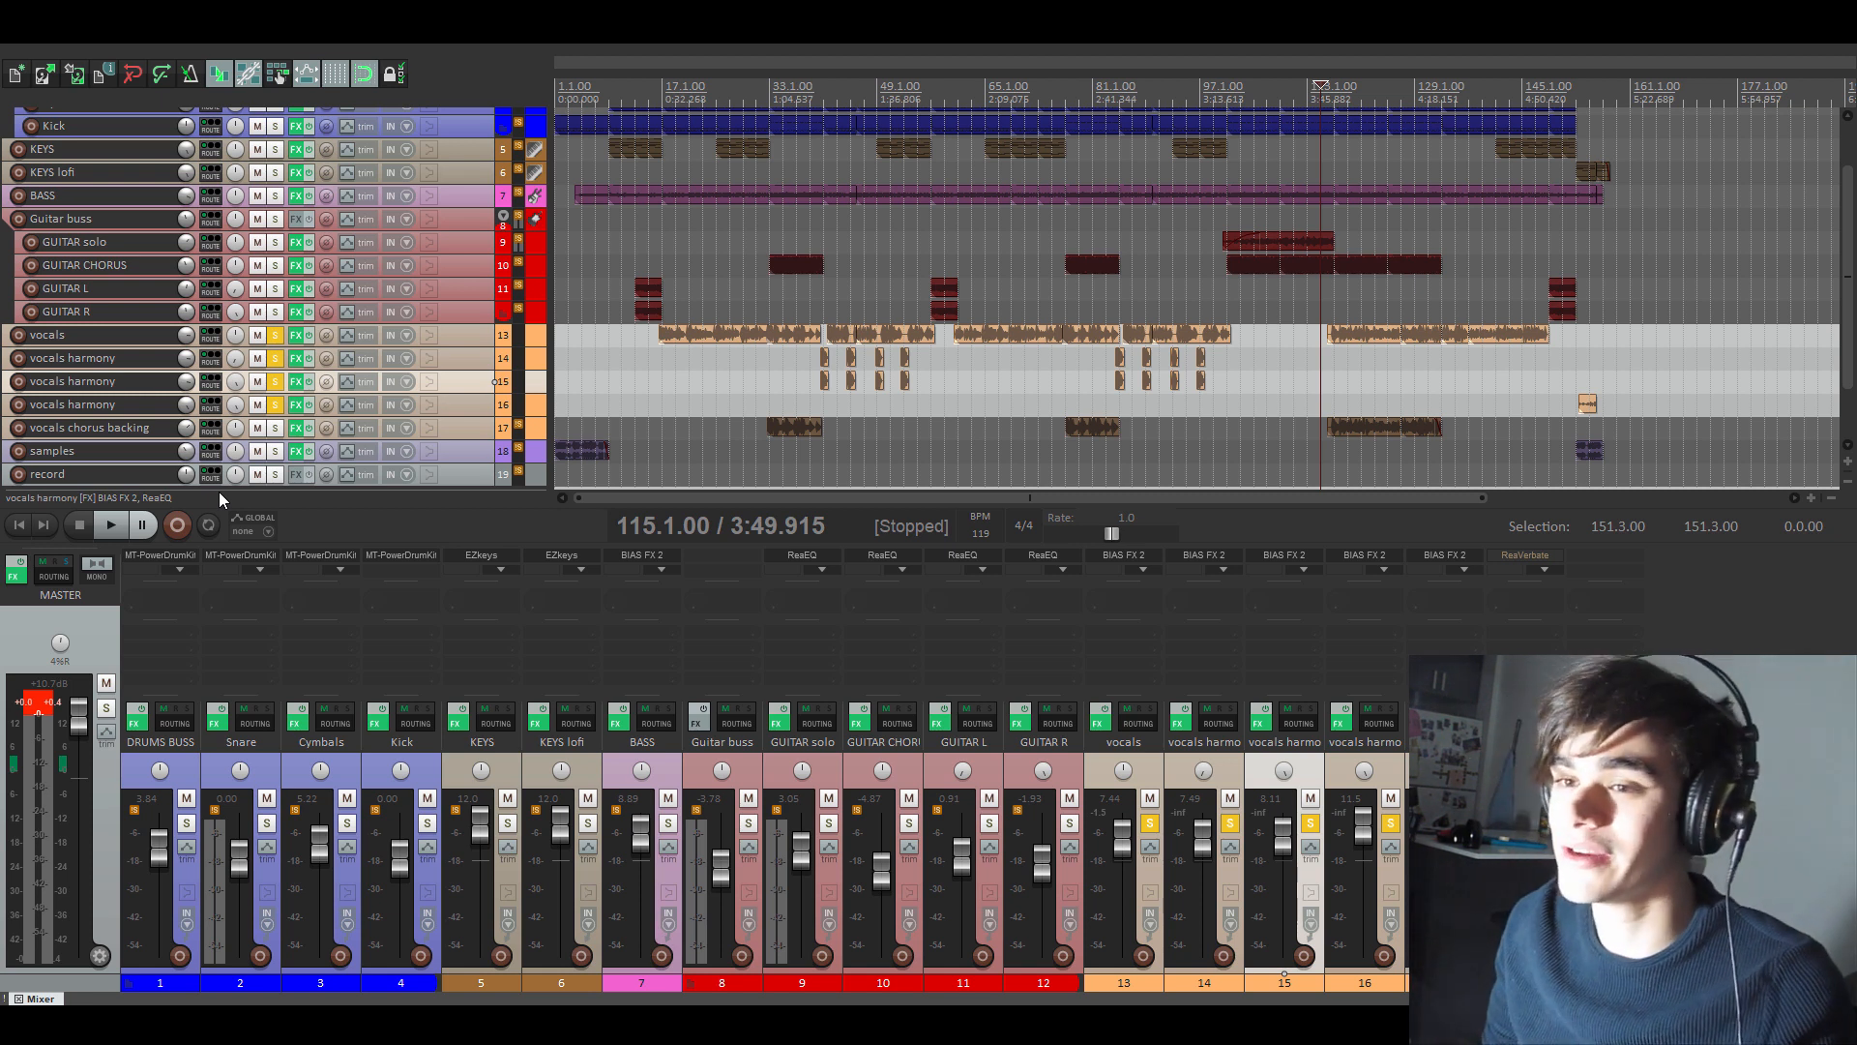
- Open the vocals effects chain with BIAS FX 2 and ReaEQ bypassed, and unsolo the three vocals harmony tracks
click(300, 337)
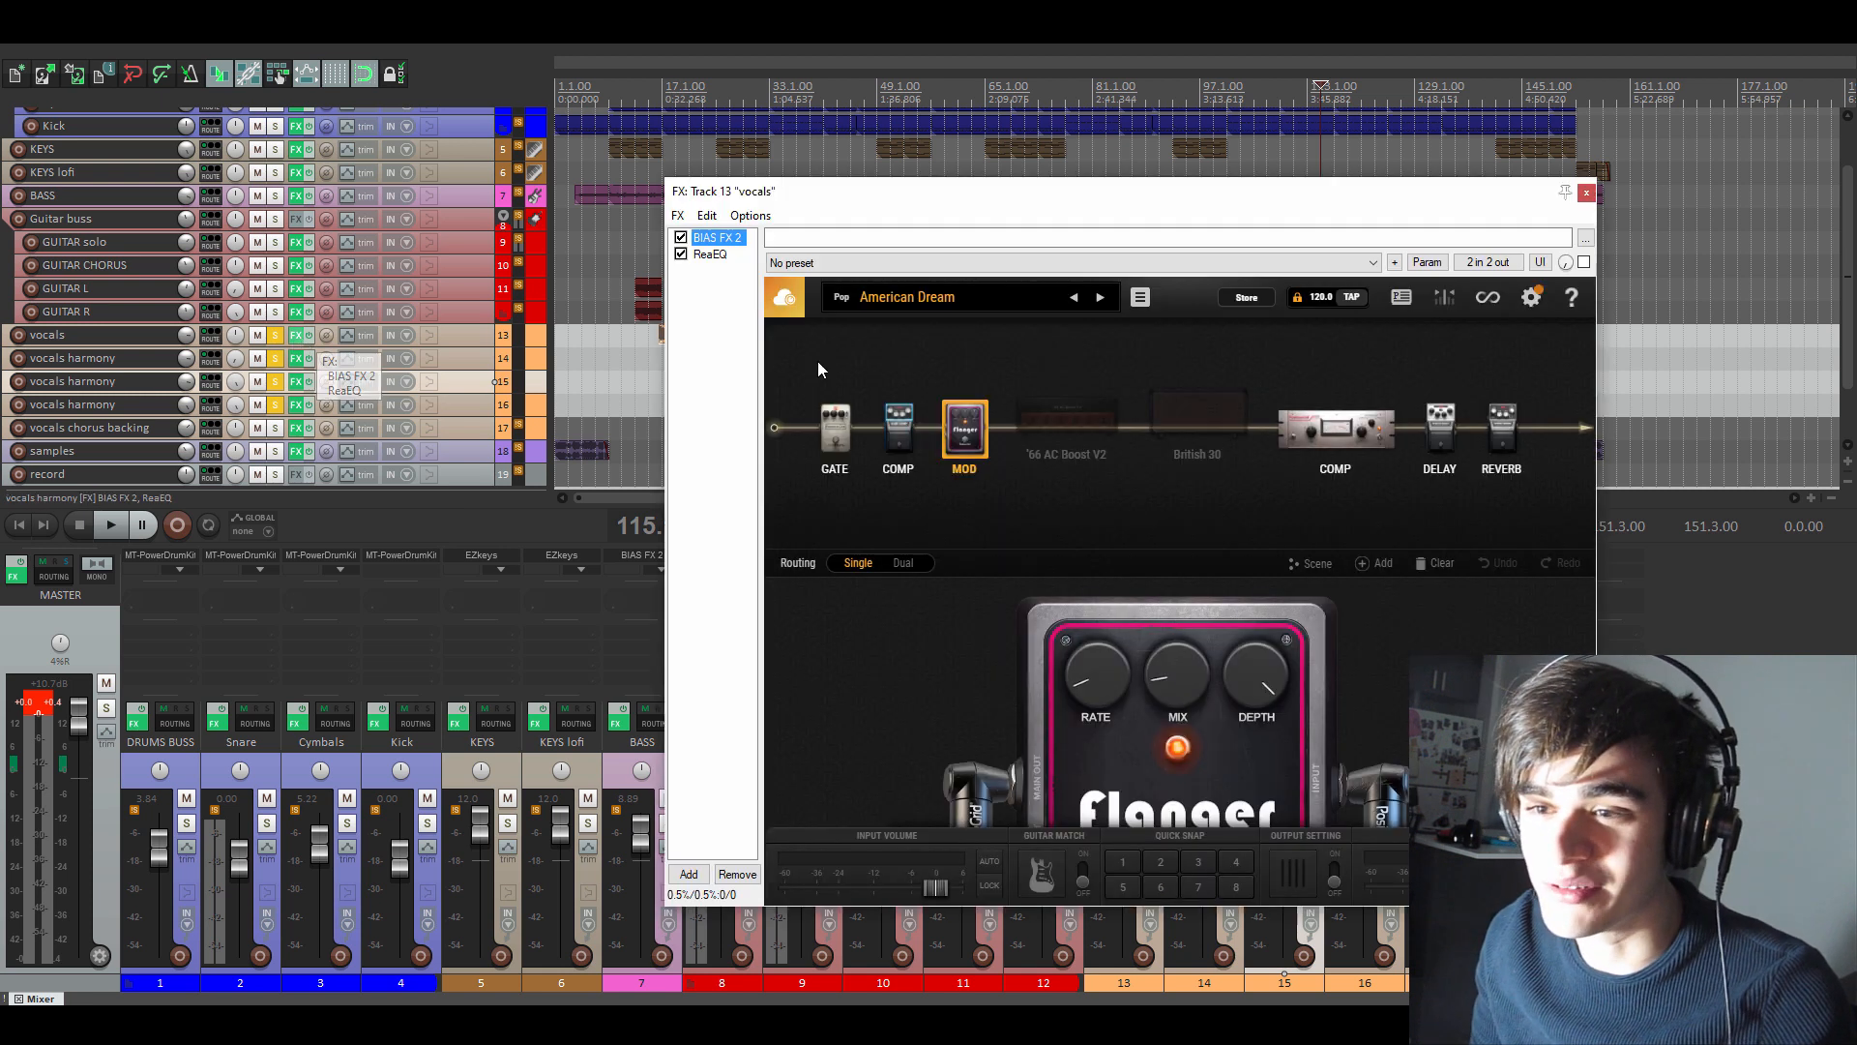
click(681, 254)
click(276, 358)
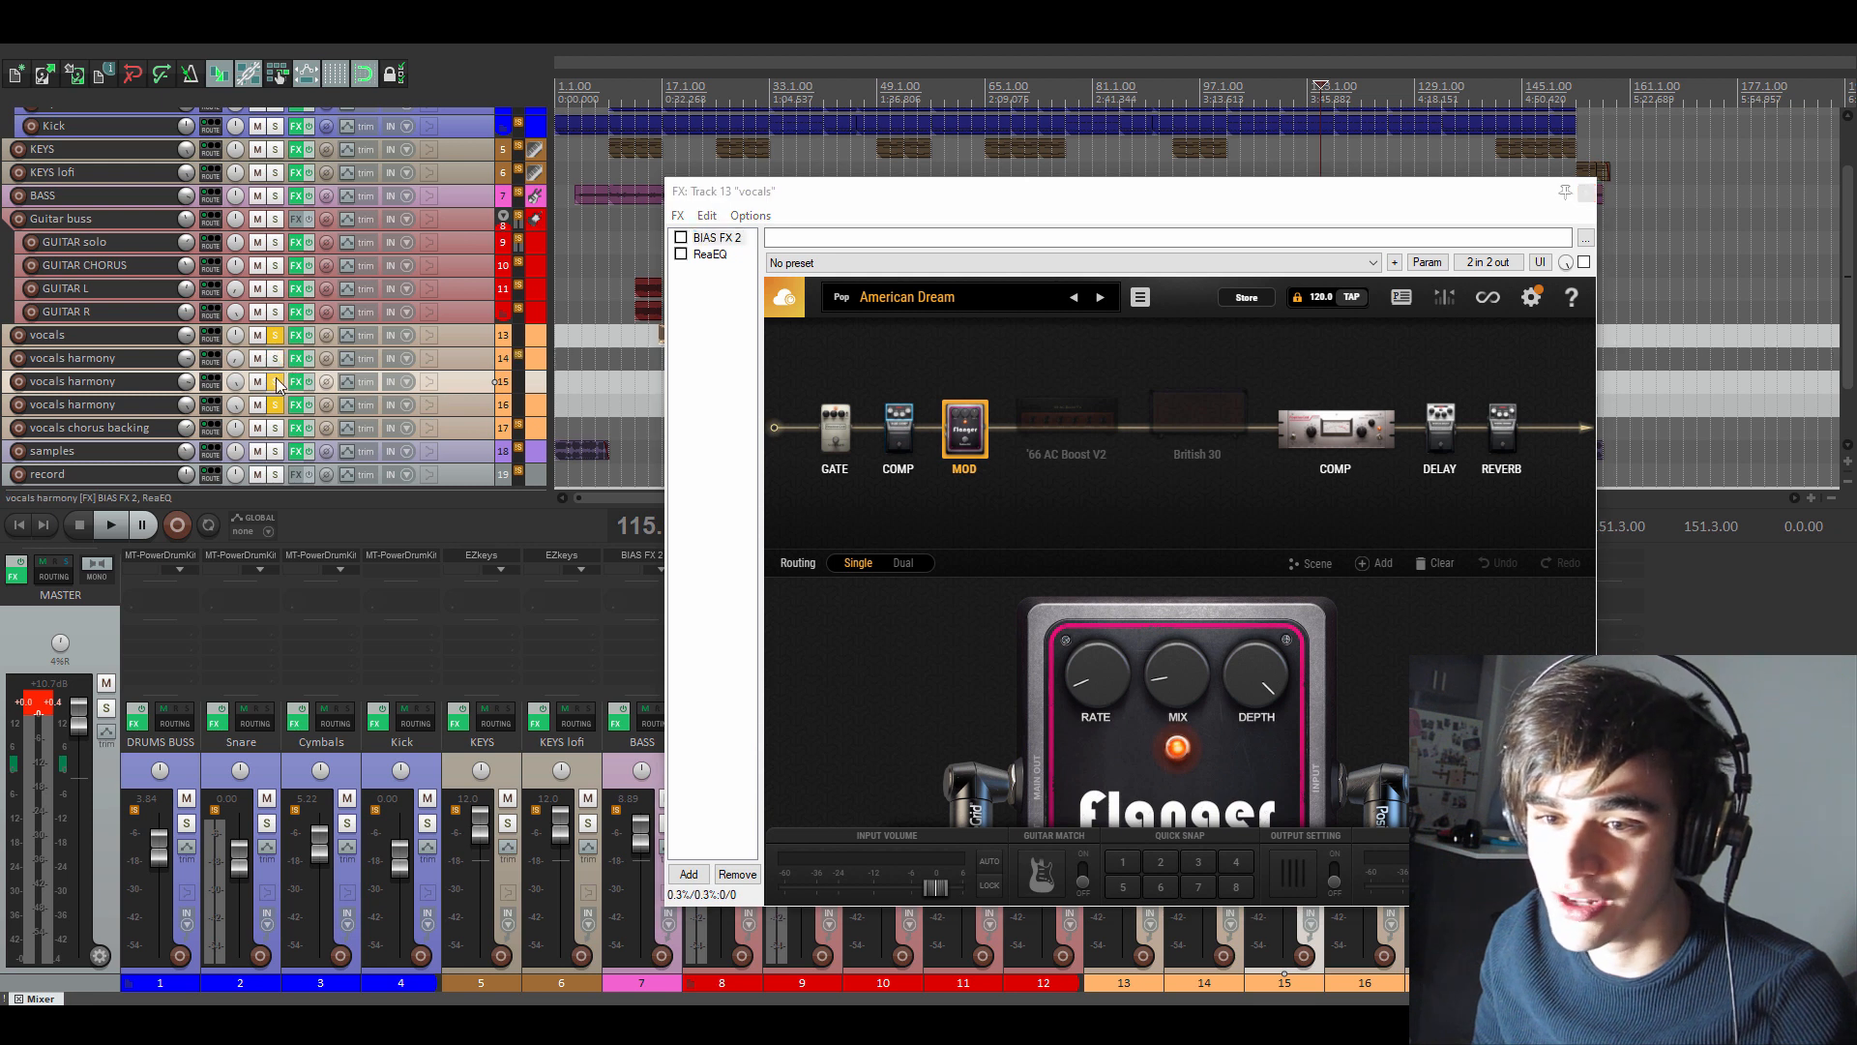
click(275, 381)
click(276, 405)
drag(812, 200, 1167, 210)
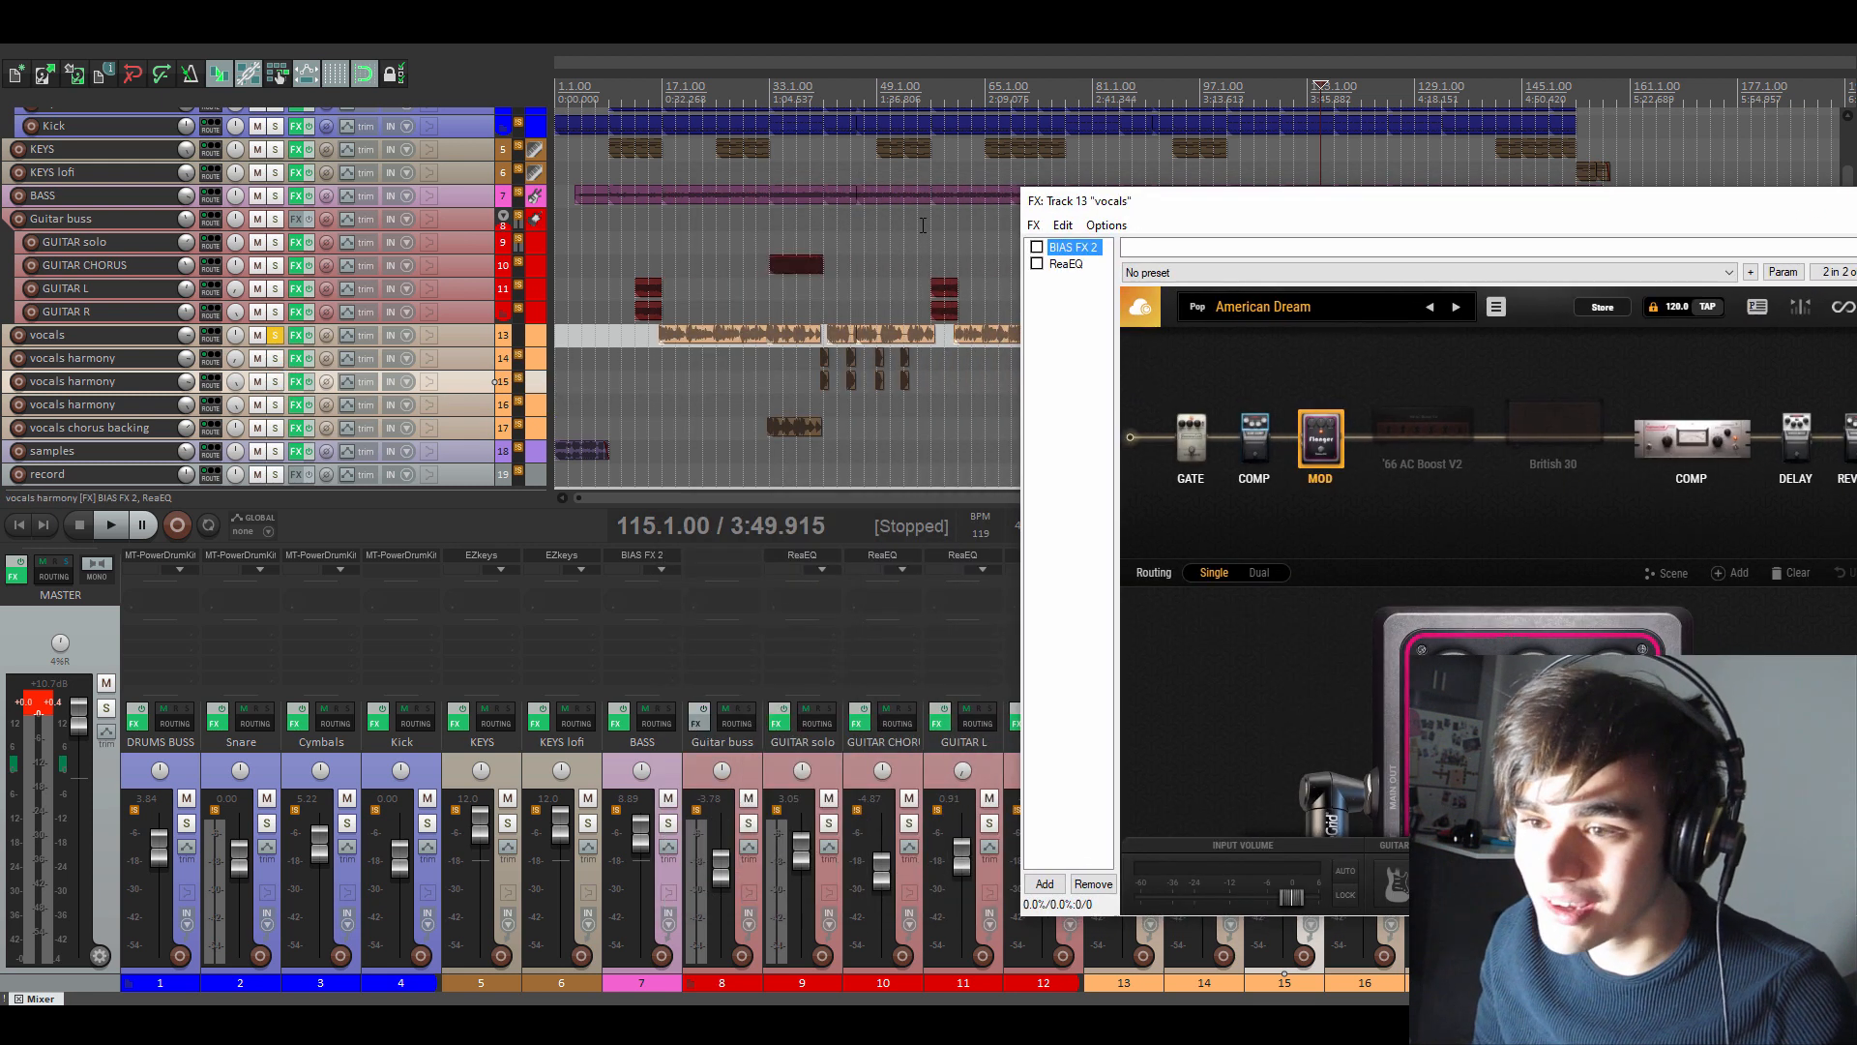
- Play the soloed, unprocessed vocals from bar 17, then stop
click(668, 99)
key(space)
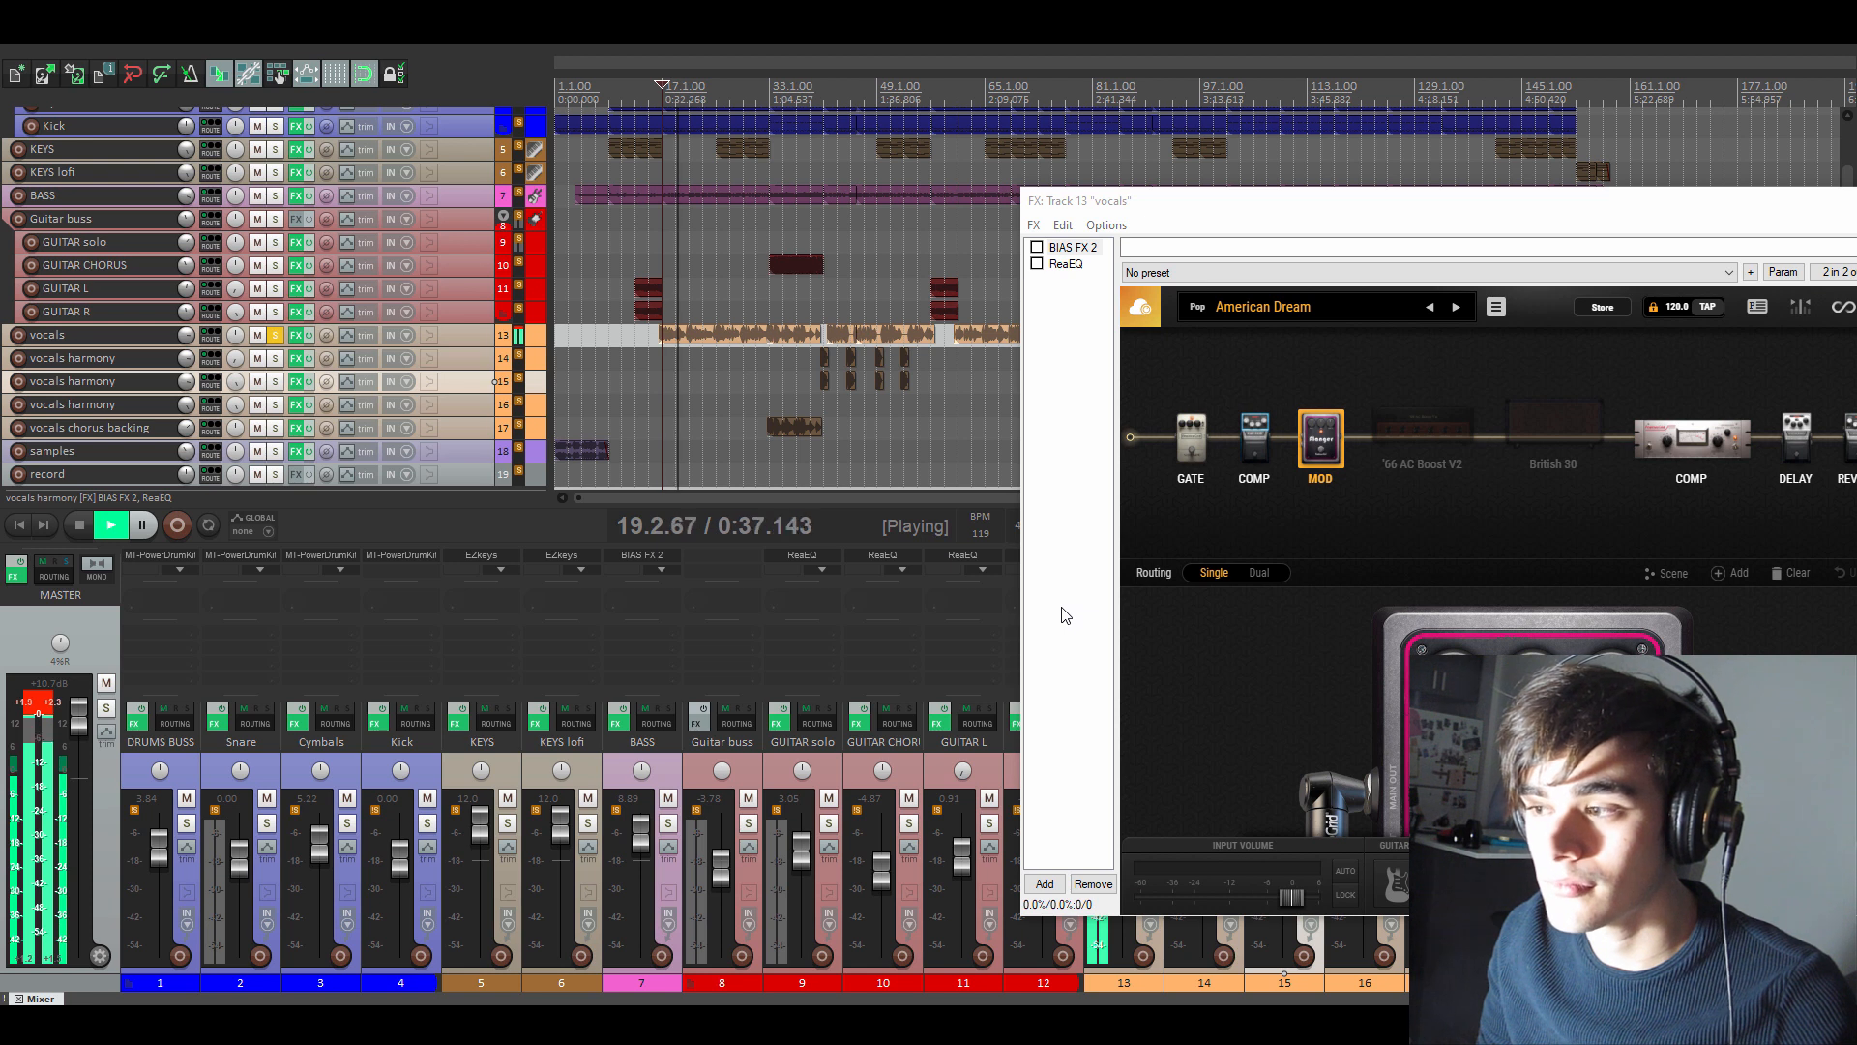
key(space)
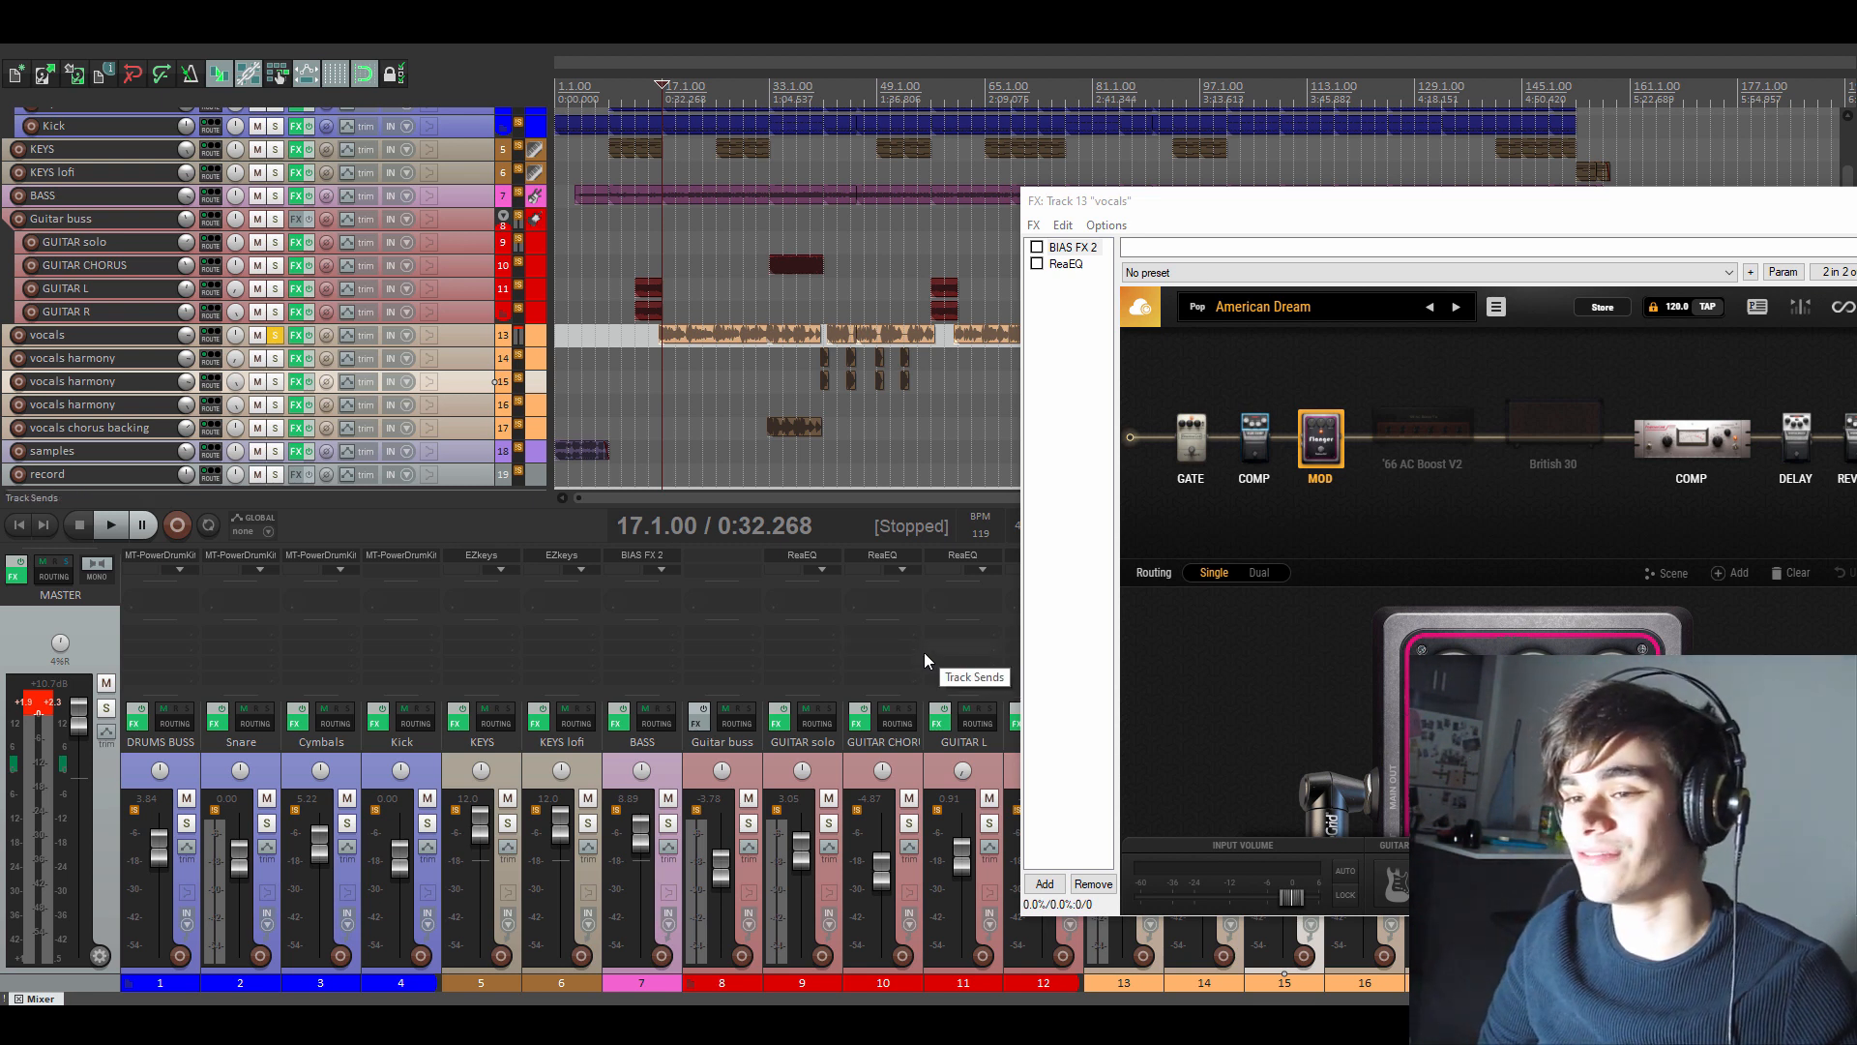
- Unsolo vocals and play the unprocessed vocals within the full mix from bar 17, then stop
click(275, 336)
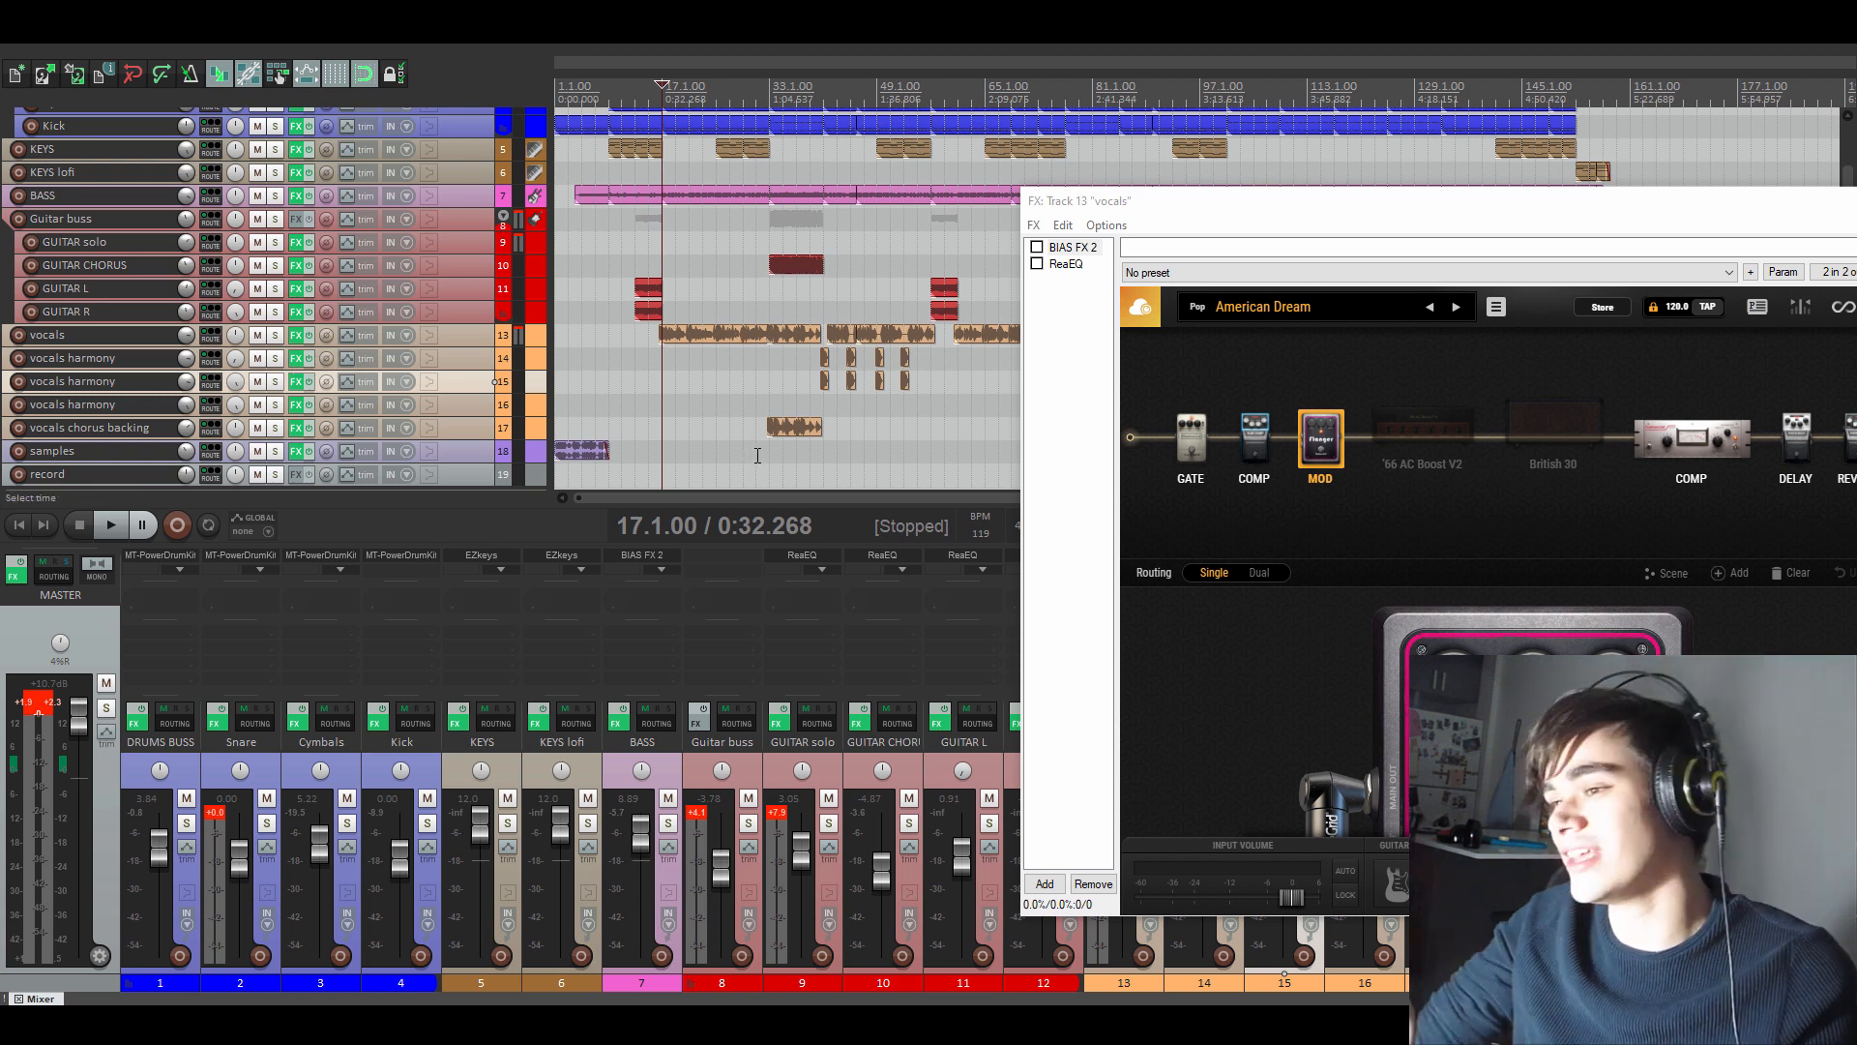
key(space)
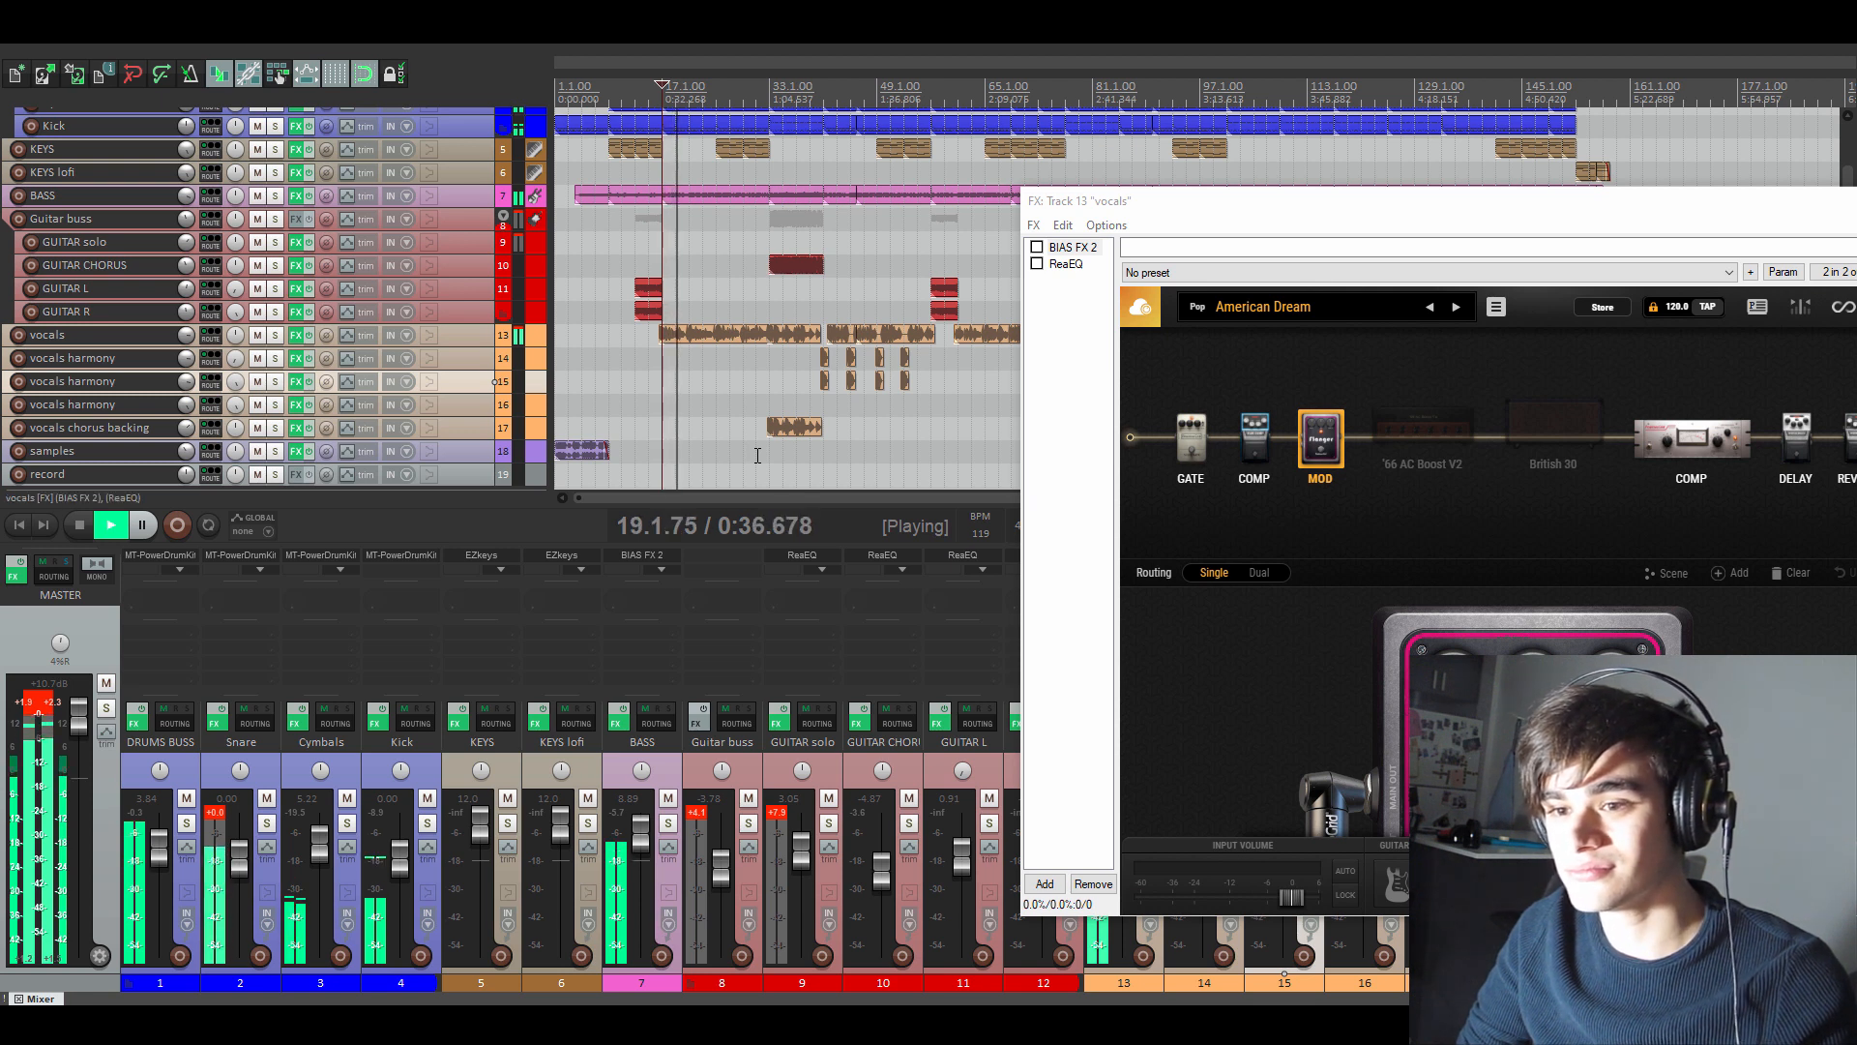
key(space)
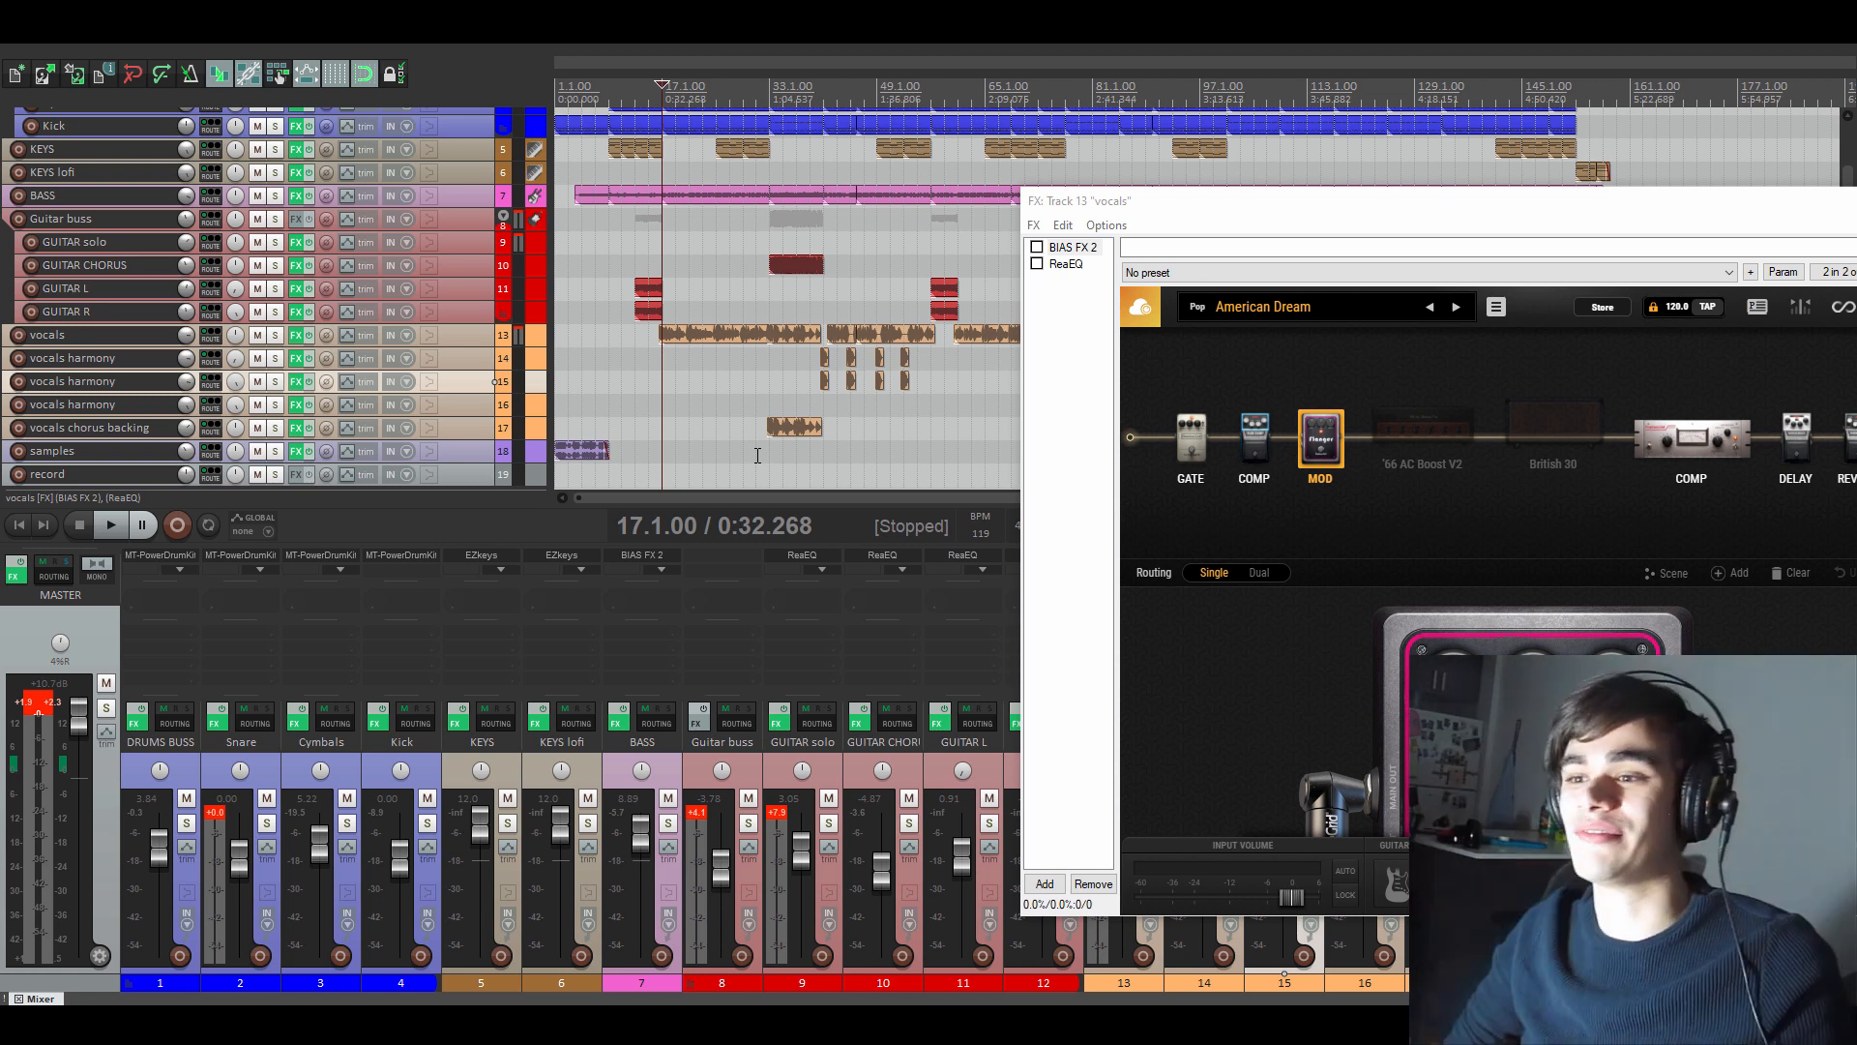
- Show ReaEQ on vocals, enable it and play the full mix with only this EQ on the vocals, then stop
click(1064, 264)
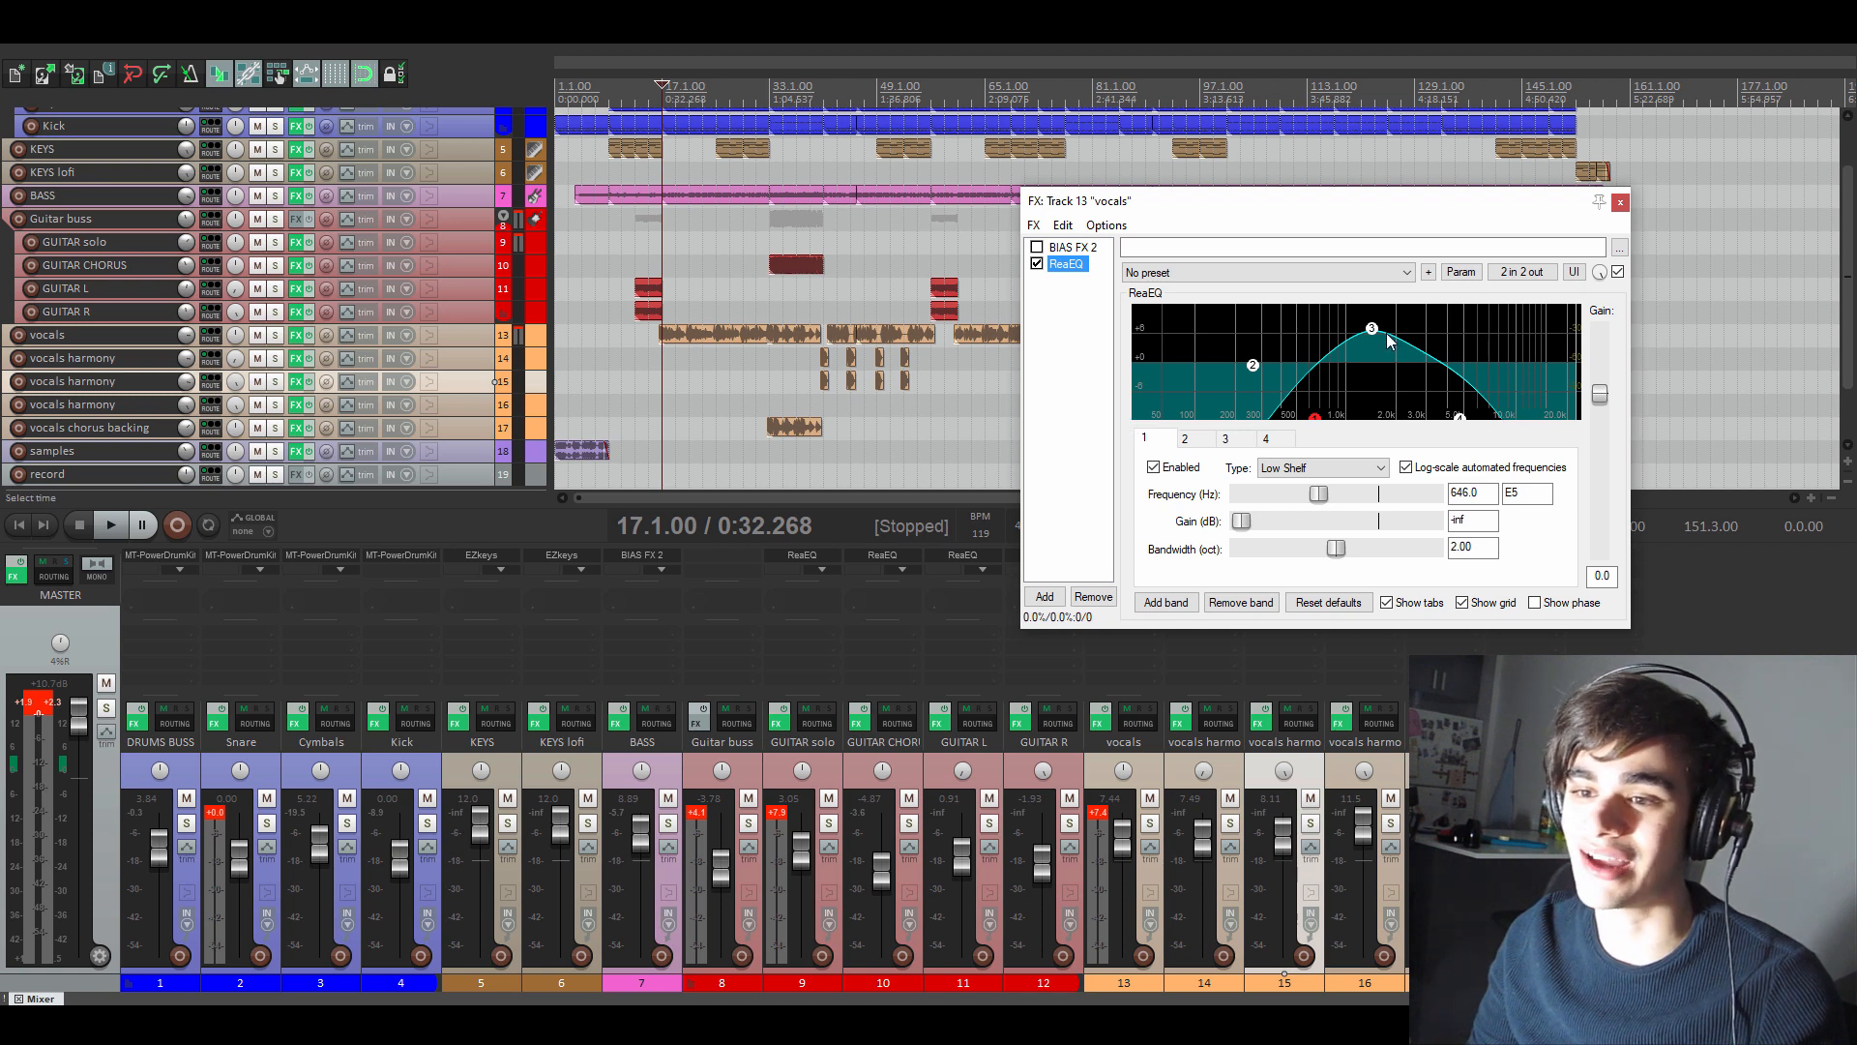
key(space)
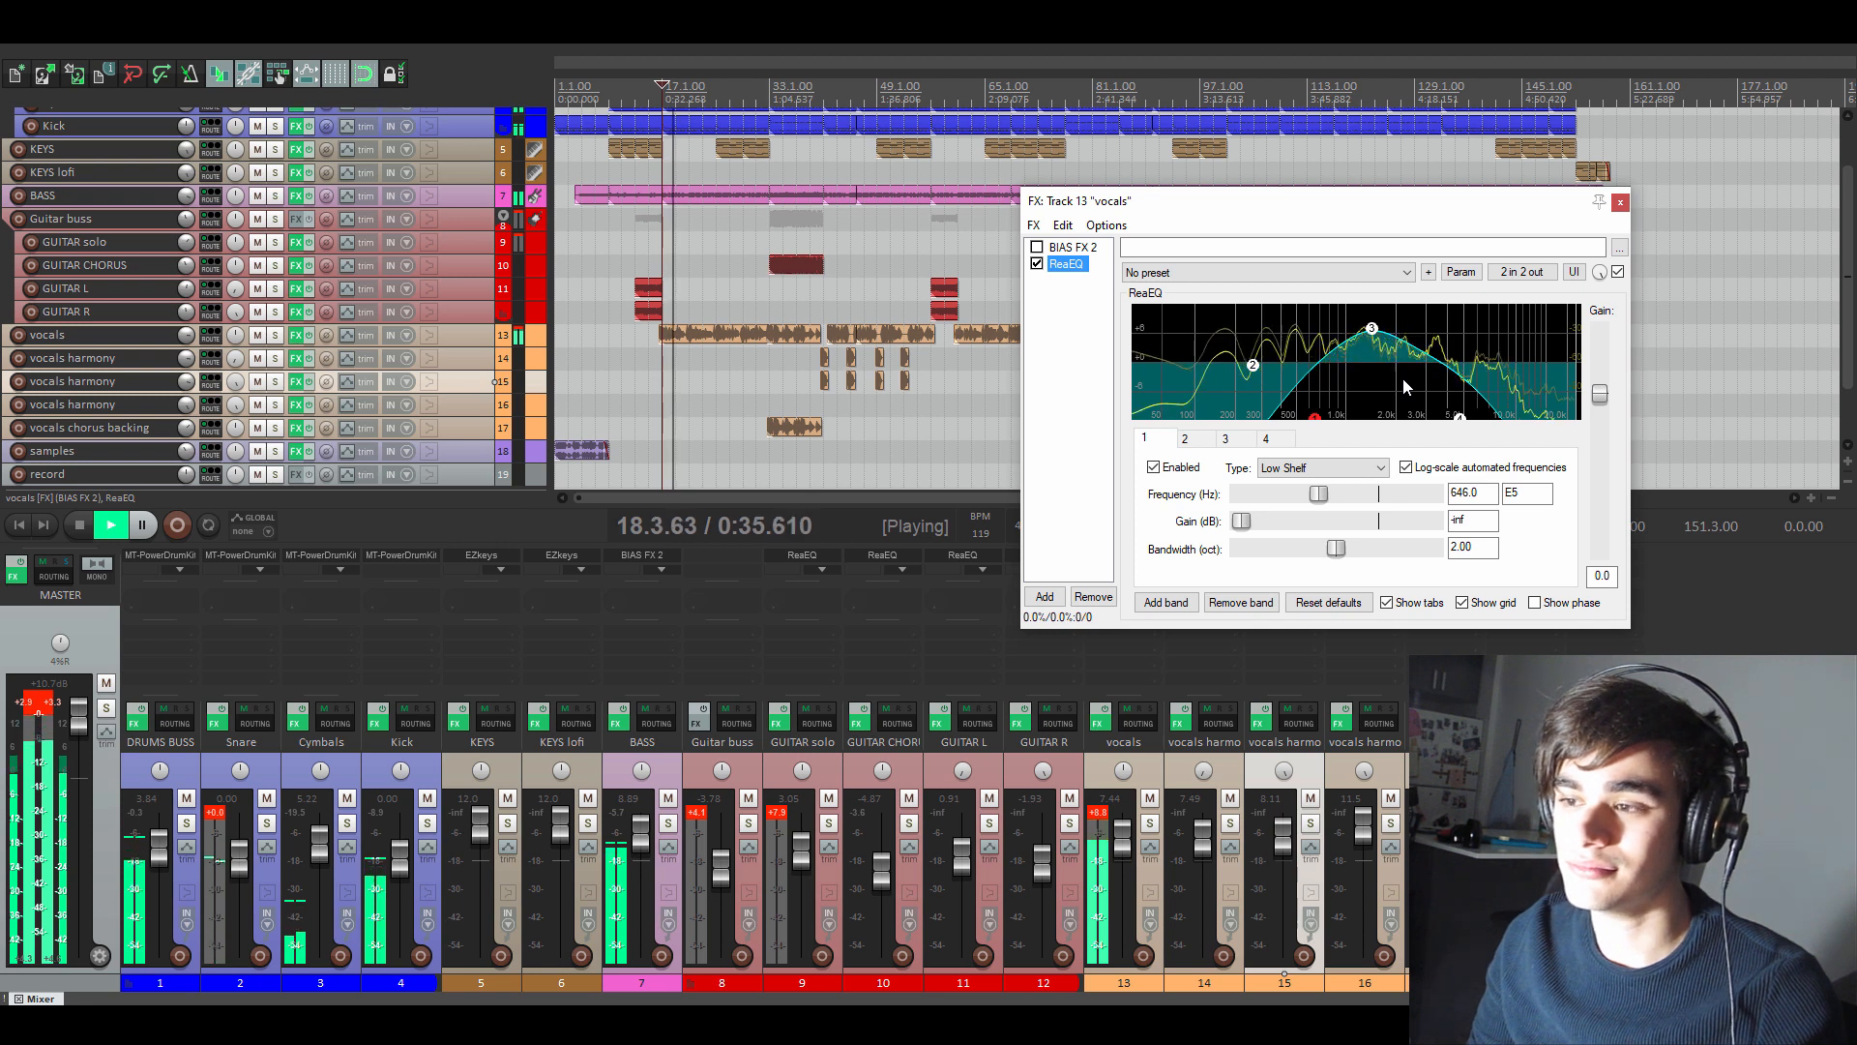
key(space)
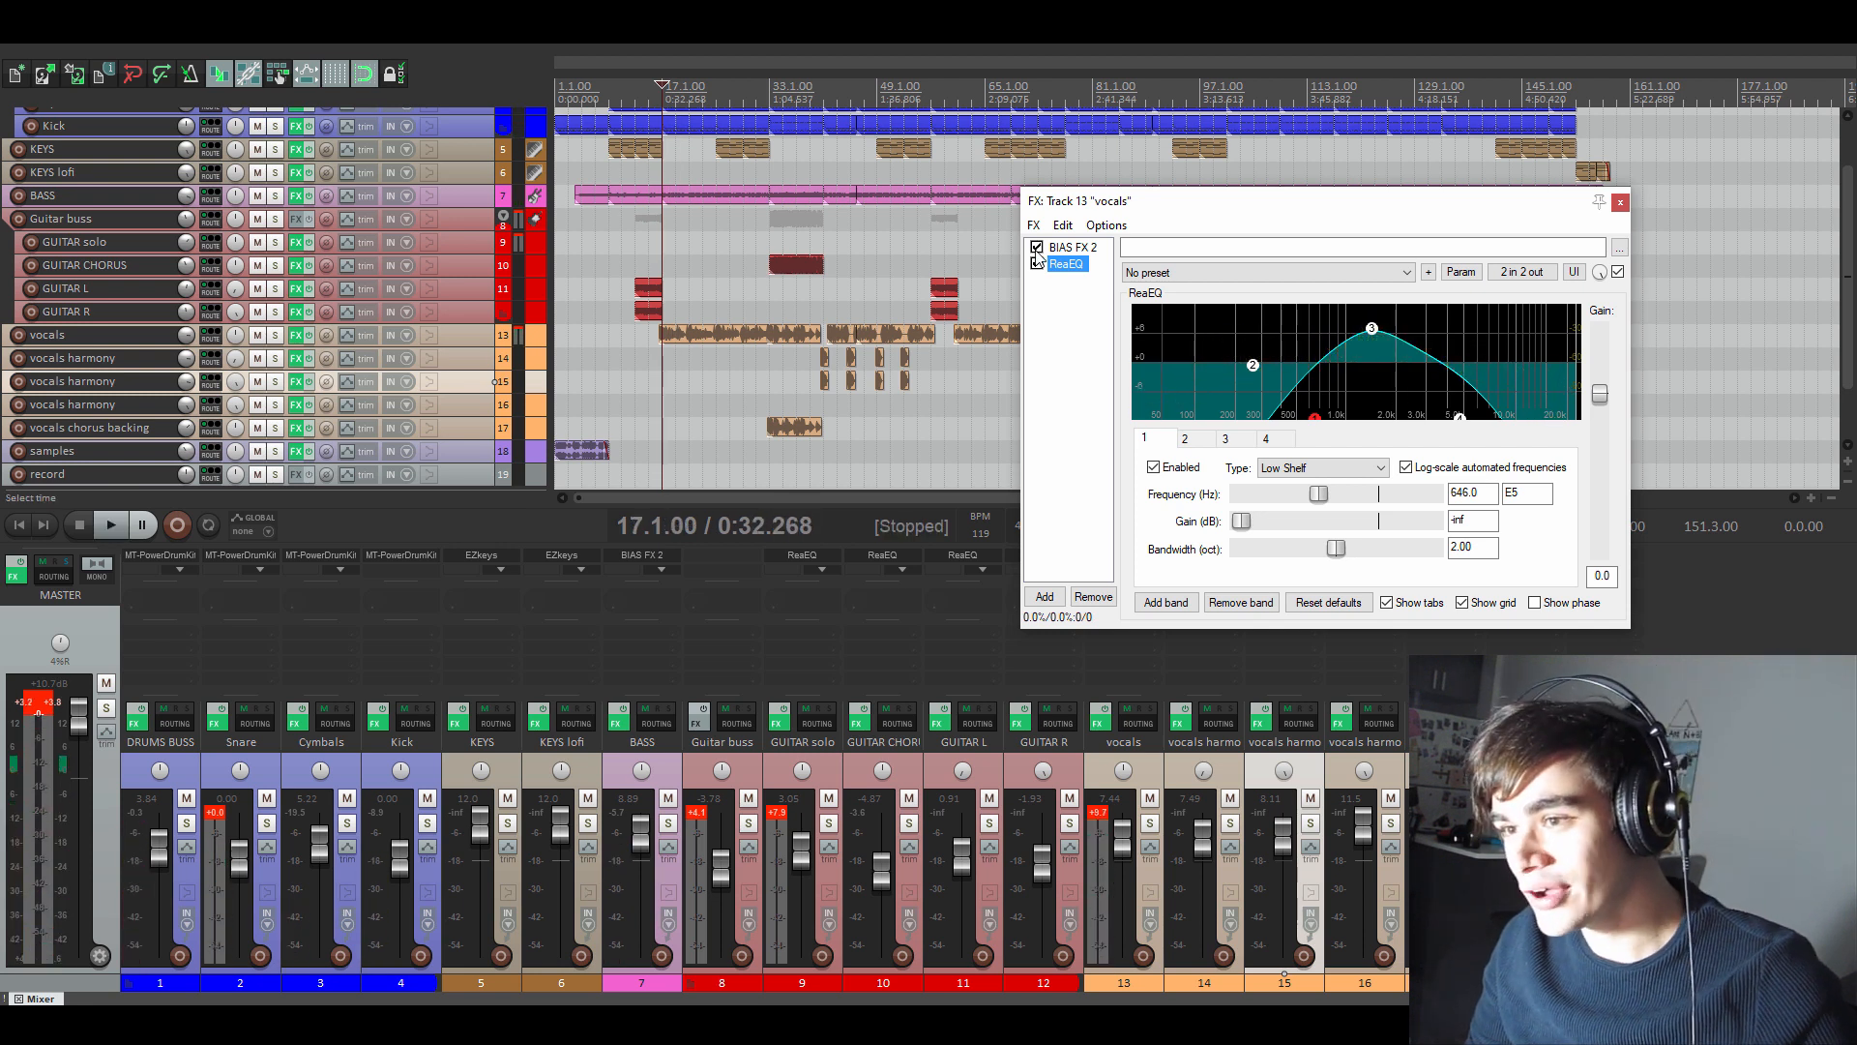
- Show BIAS FX 2 on vocals with the effect enabled, solo the track and play it from bar 17
click(1064, 248)
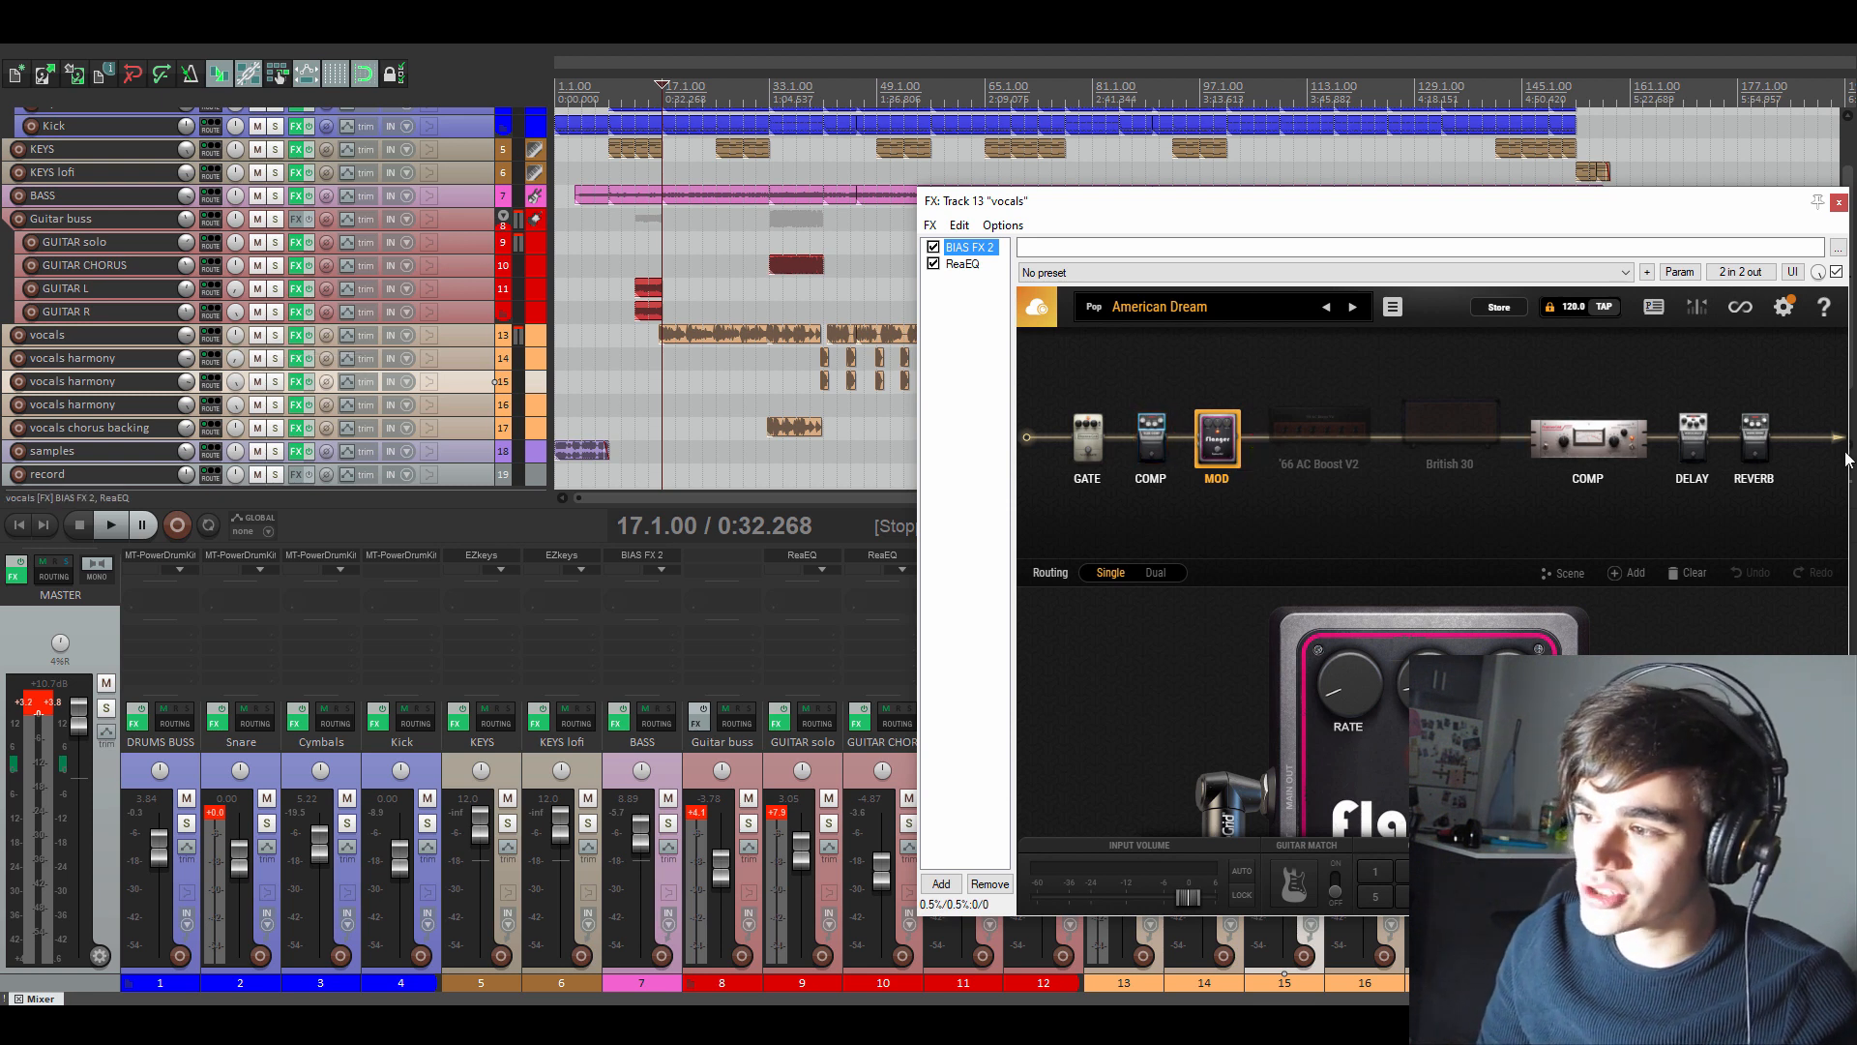
click(275, 336)
key(space)
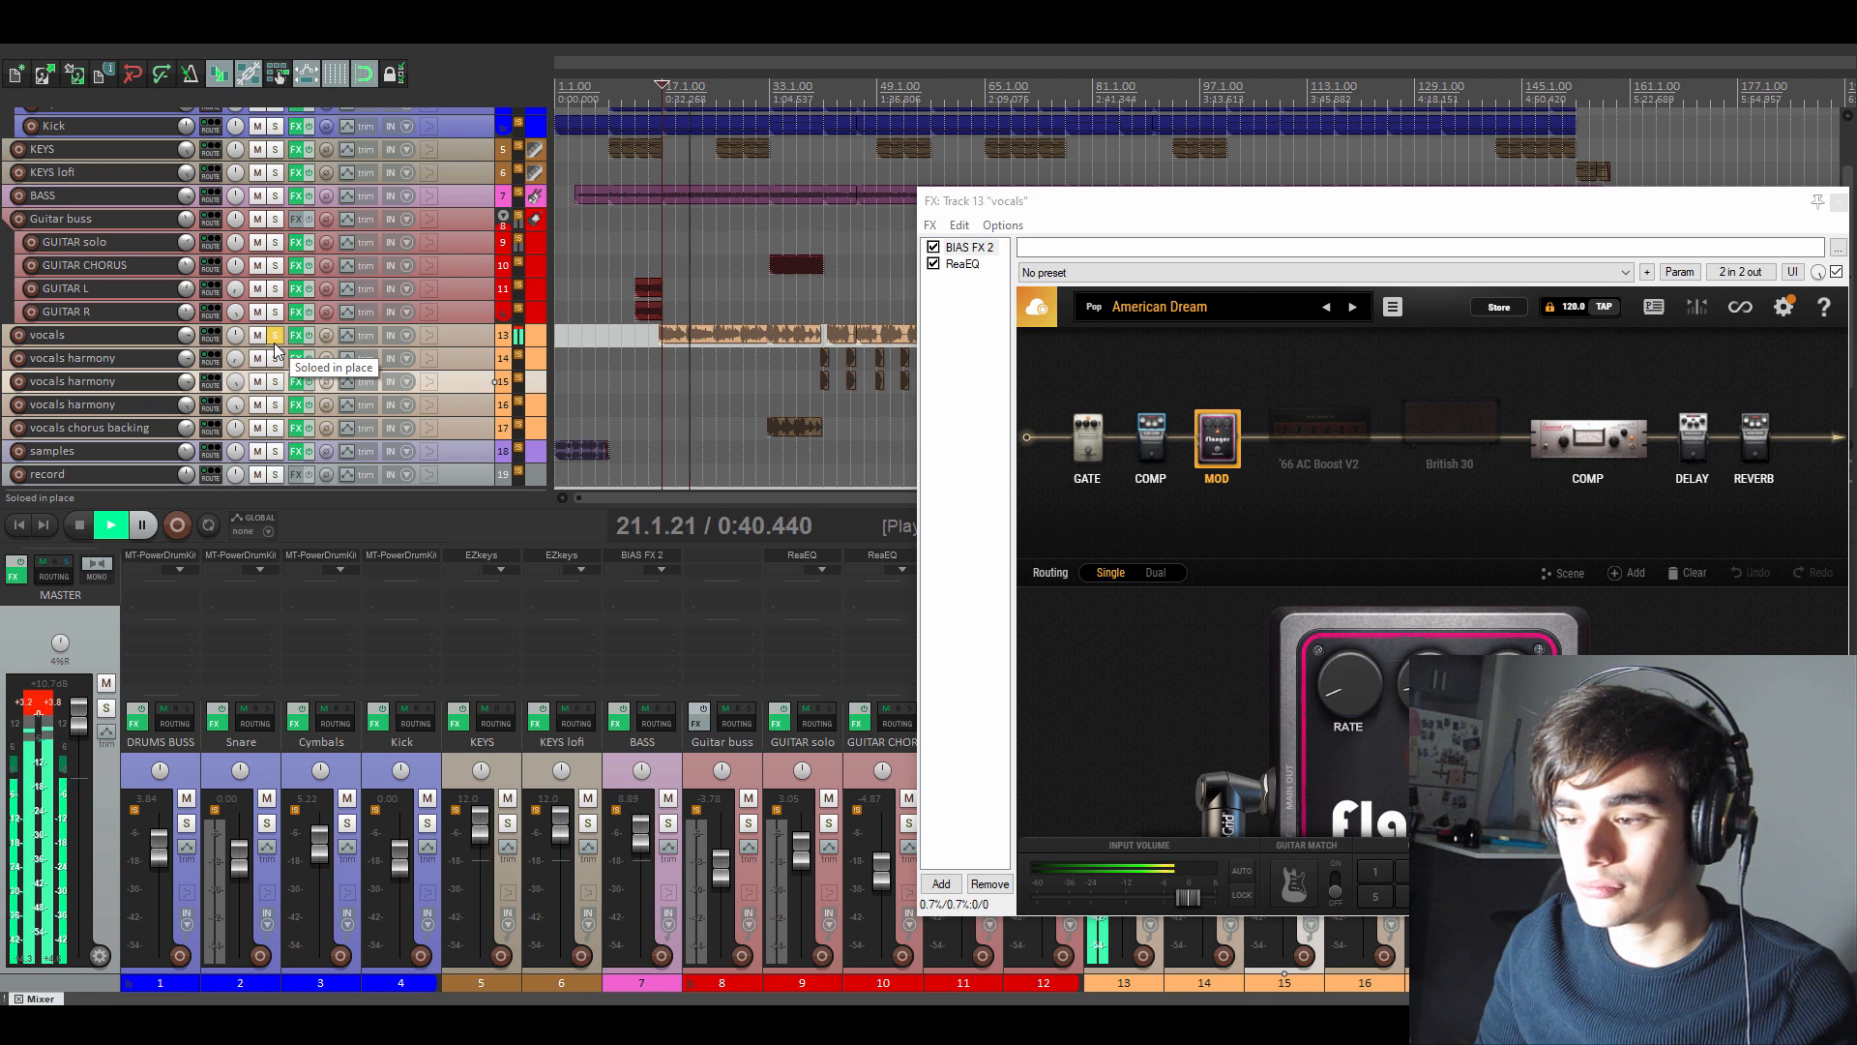
- Stop playback, close the vocals effects window and unsolo the vocals track
key(space)
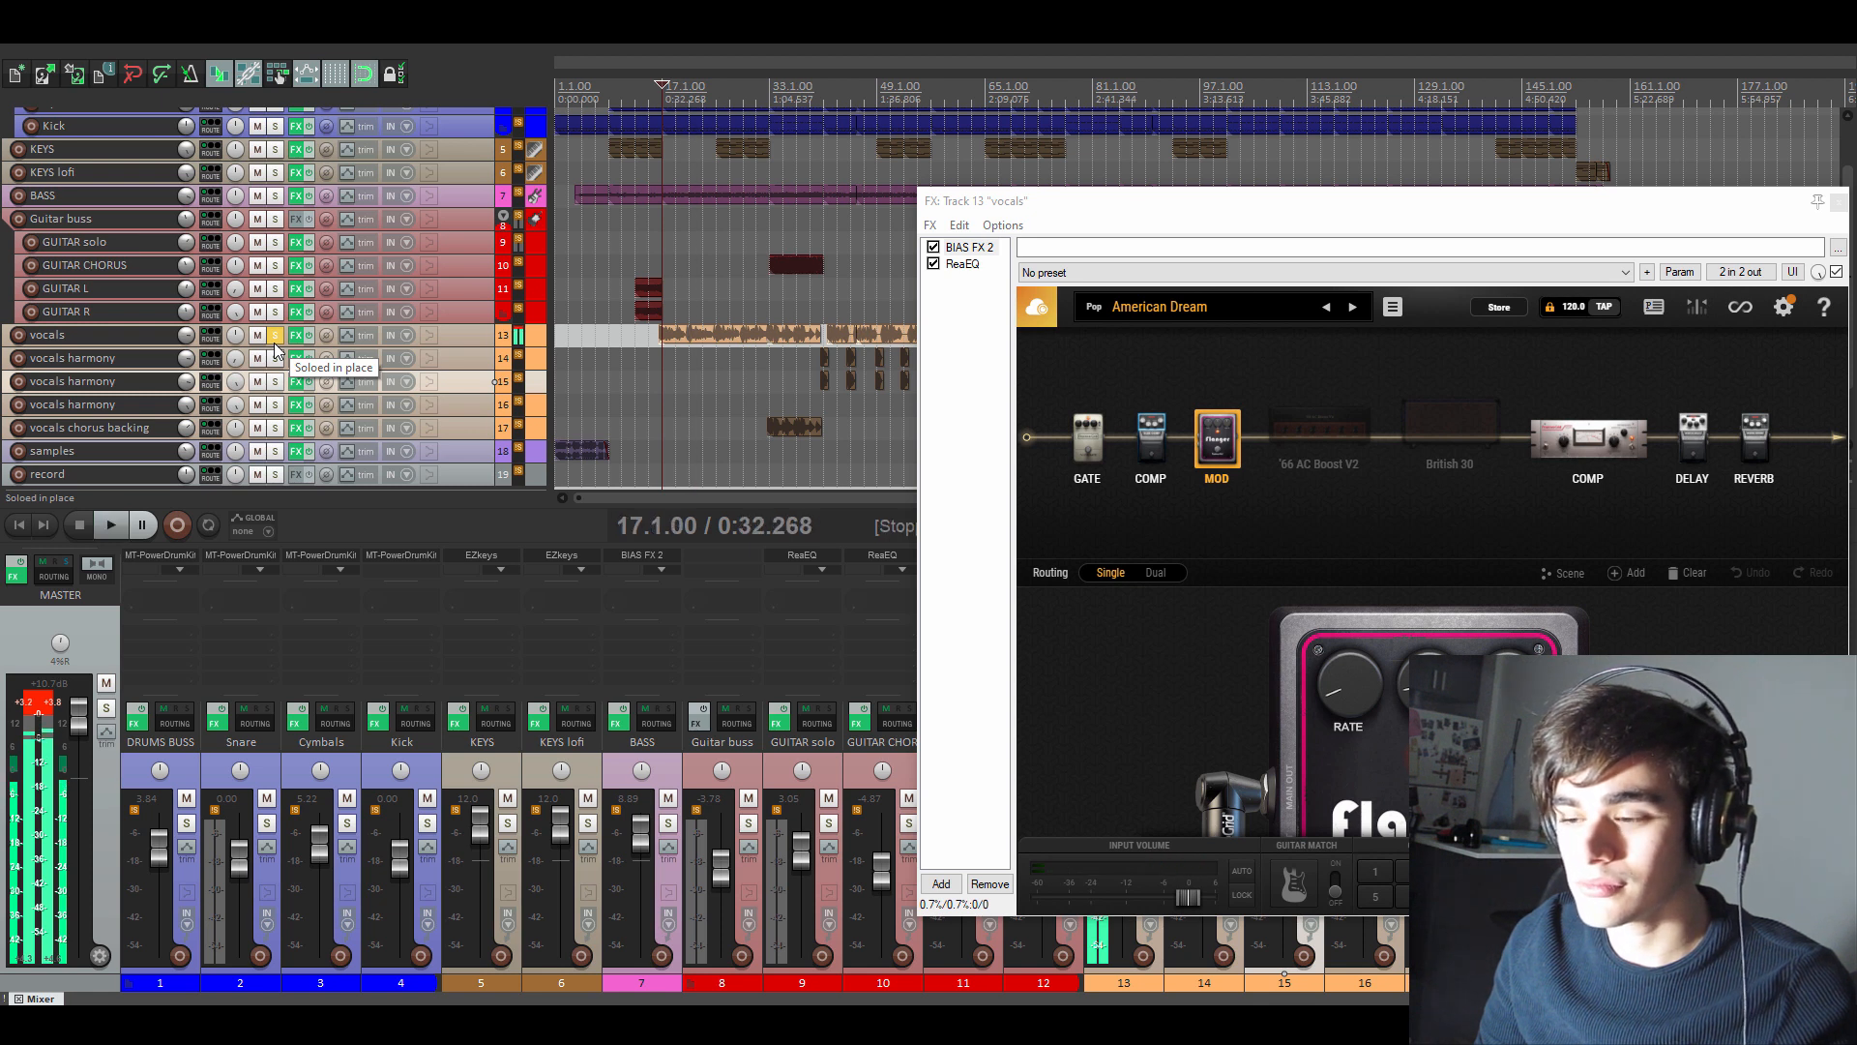
click(1839, 201)
click(756, 93)
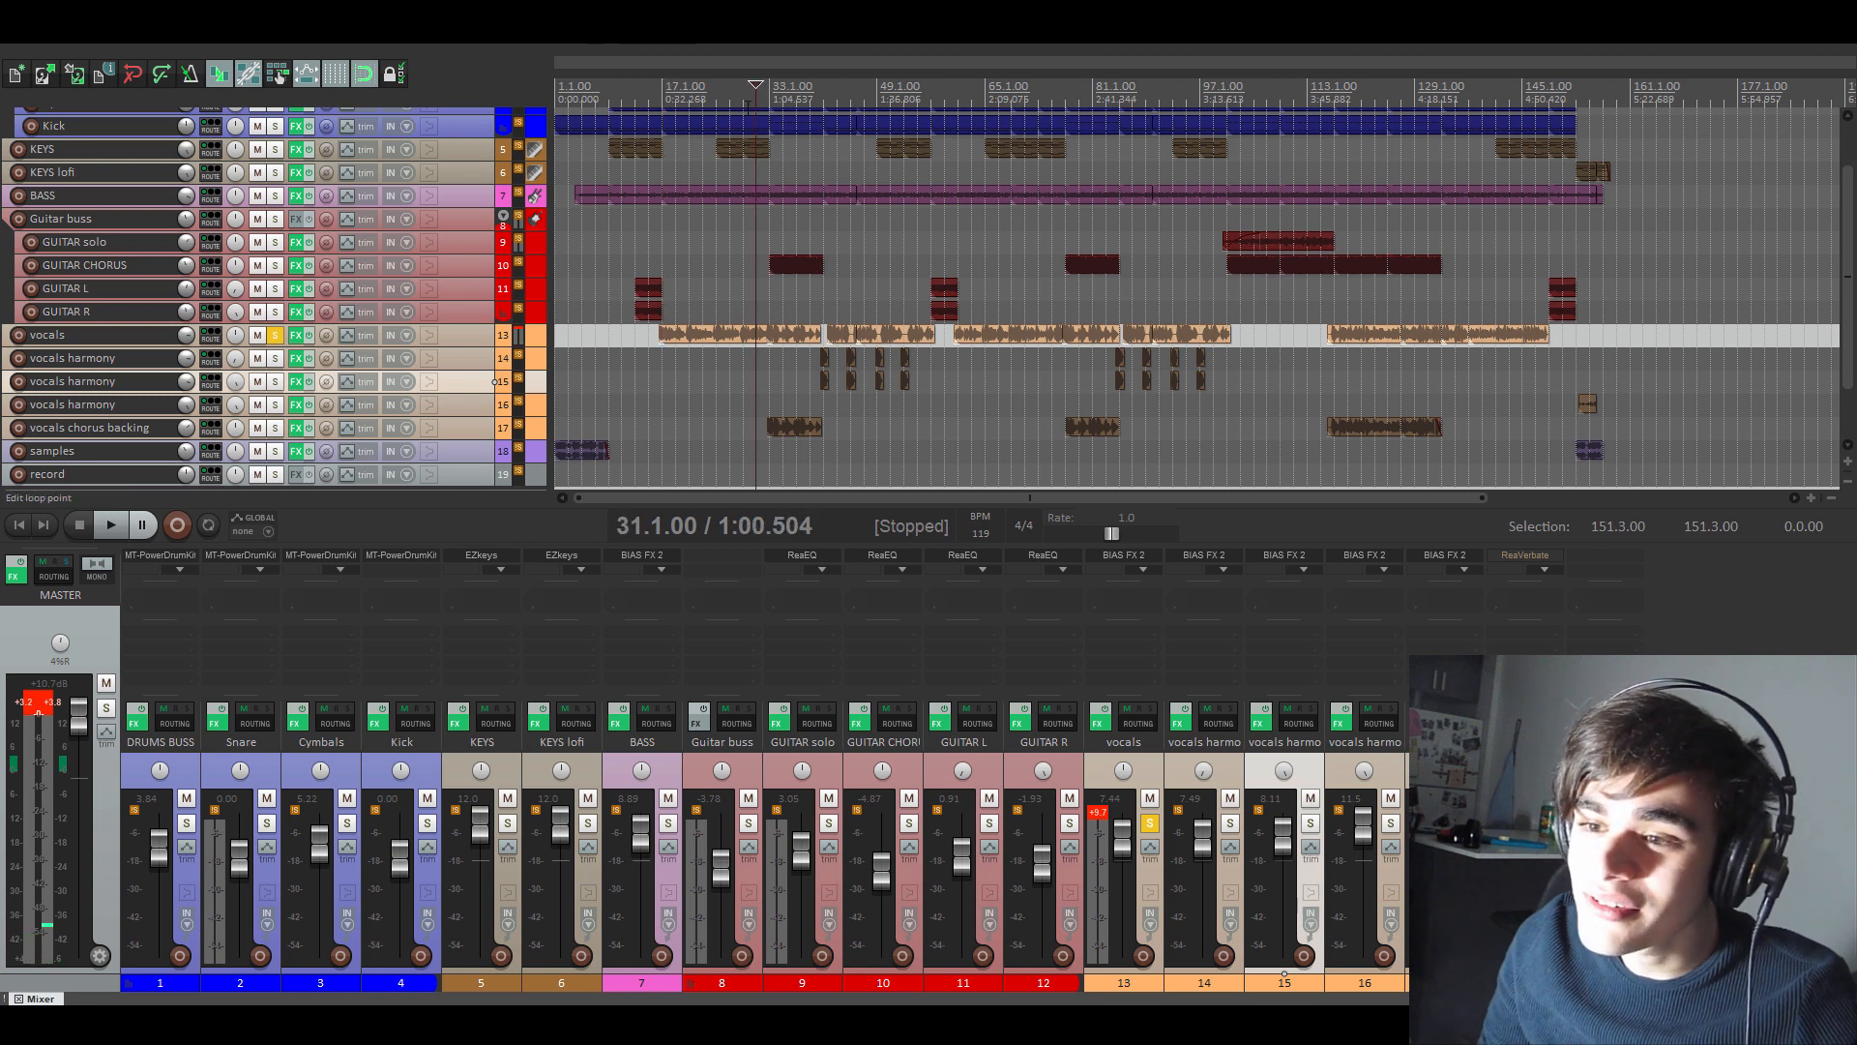
click(275, 335)
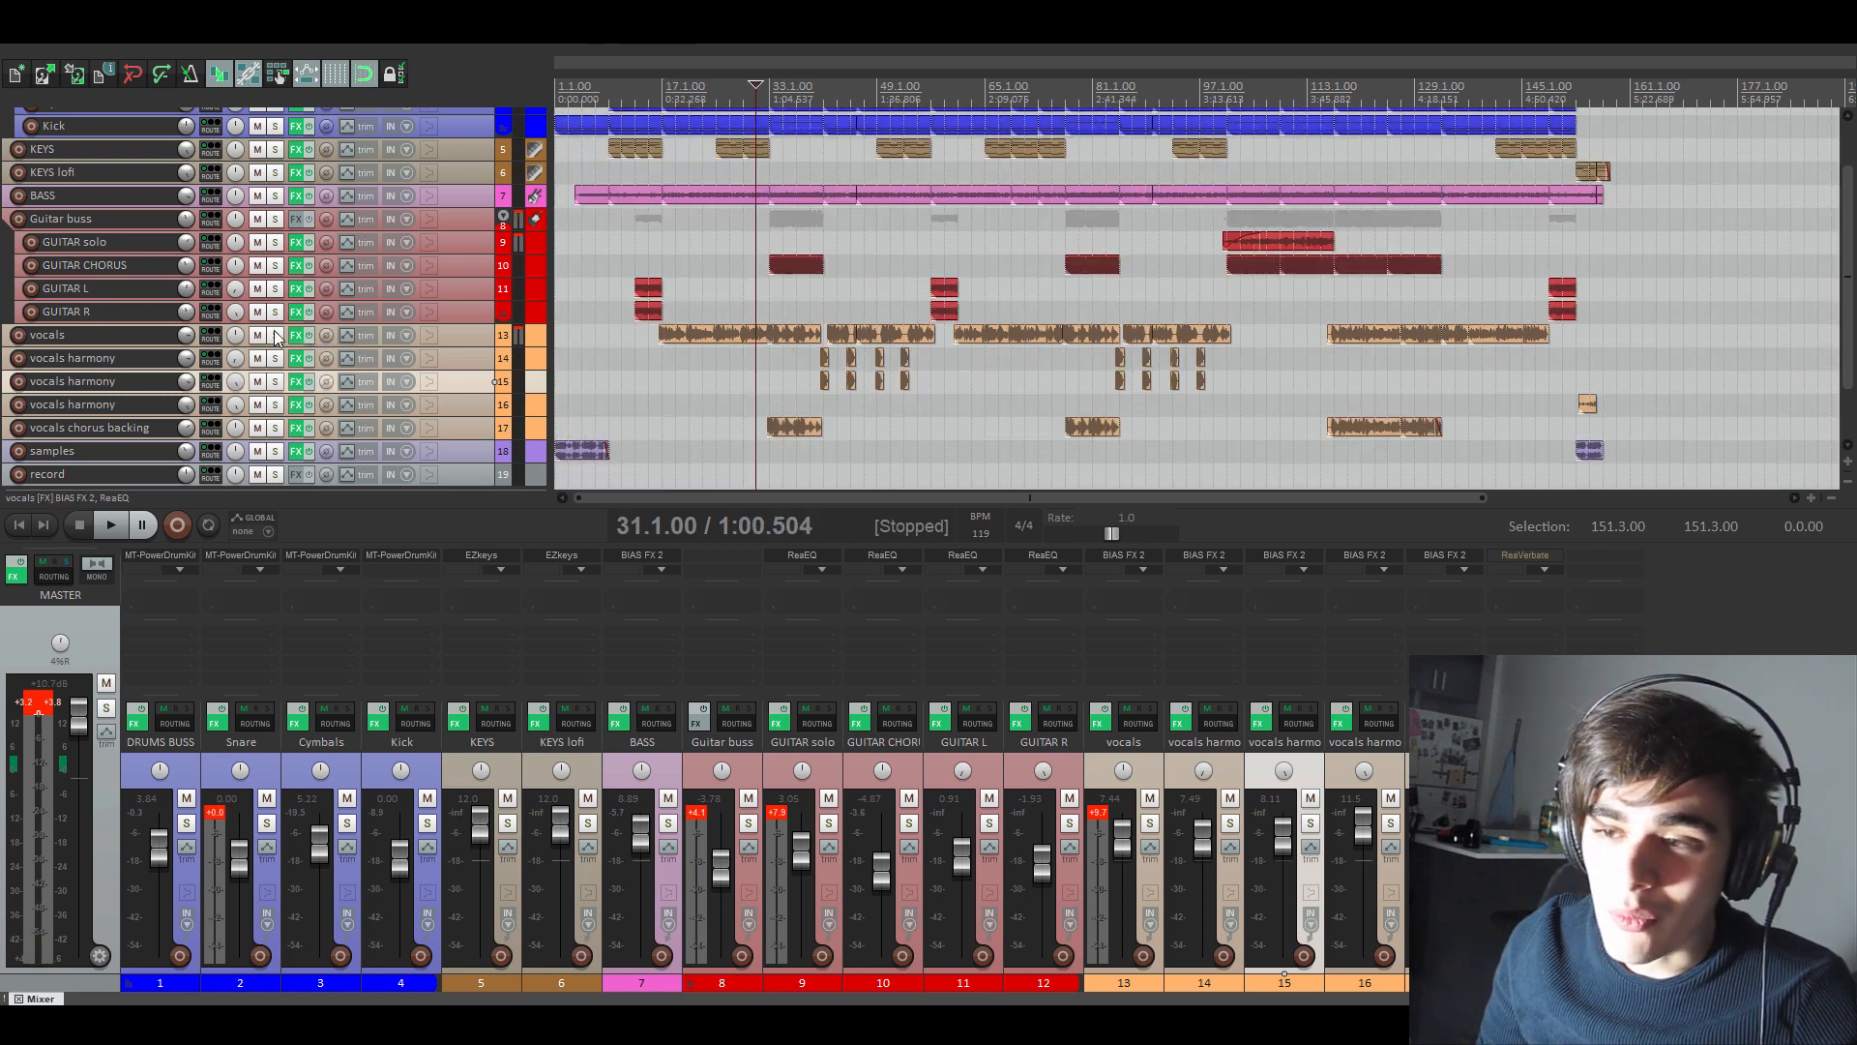
- Mute vocals chorus backing and play the full mix without it from bar 33, then stop
click(258, 428)
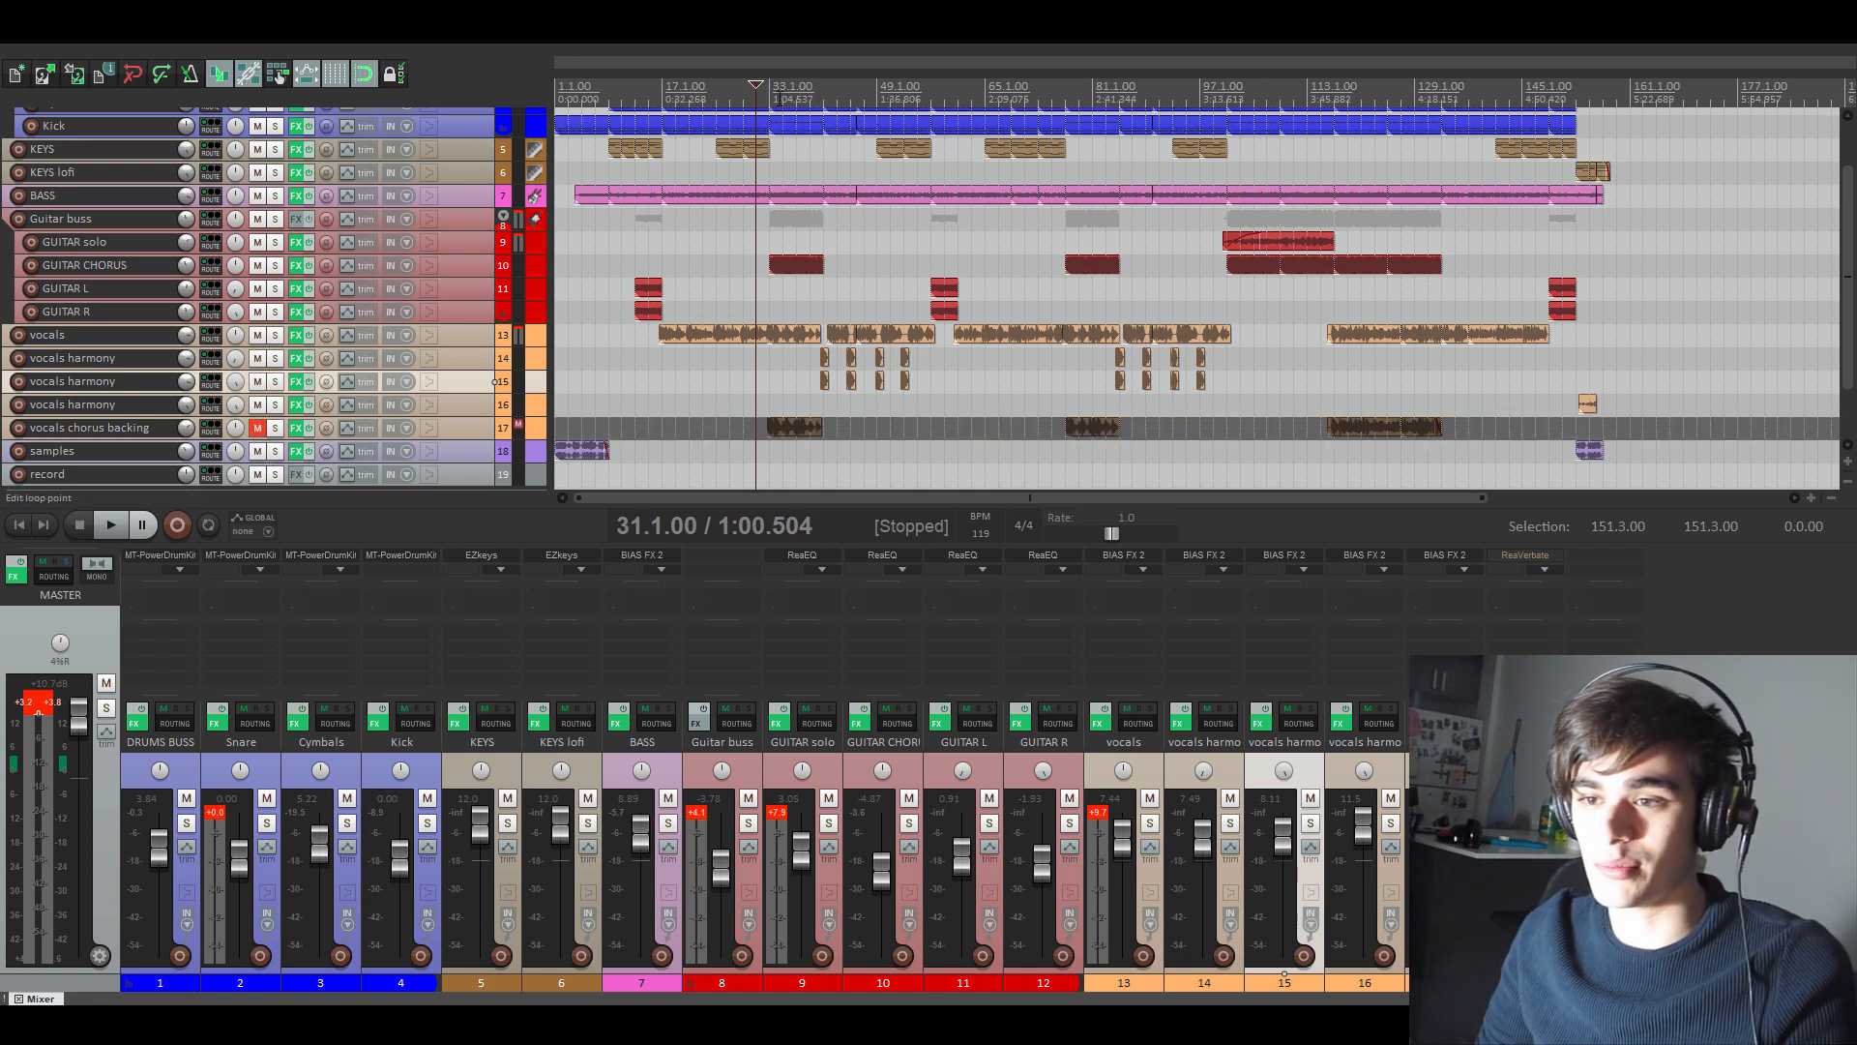
click(783, 143)
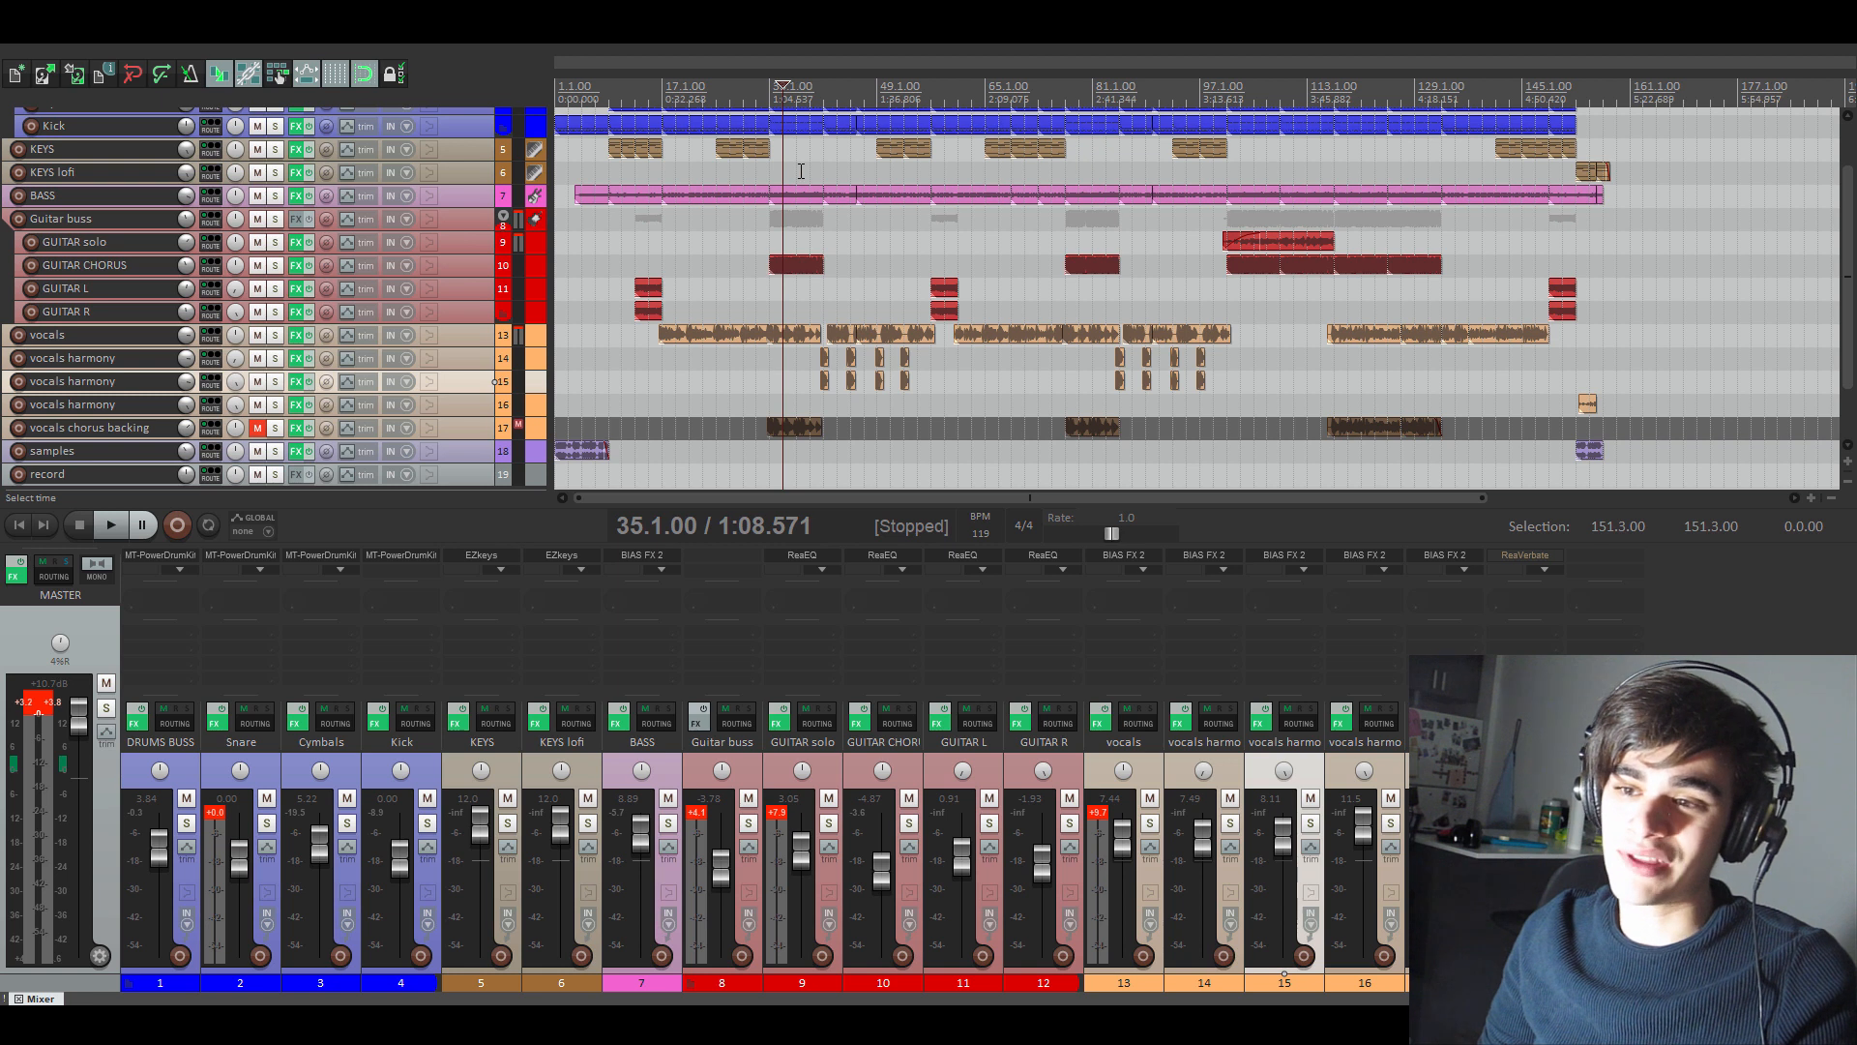
click(769, 94)
key(space)
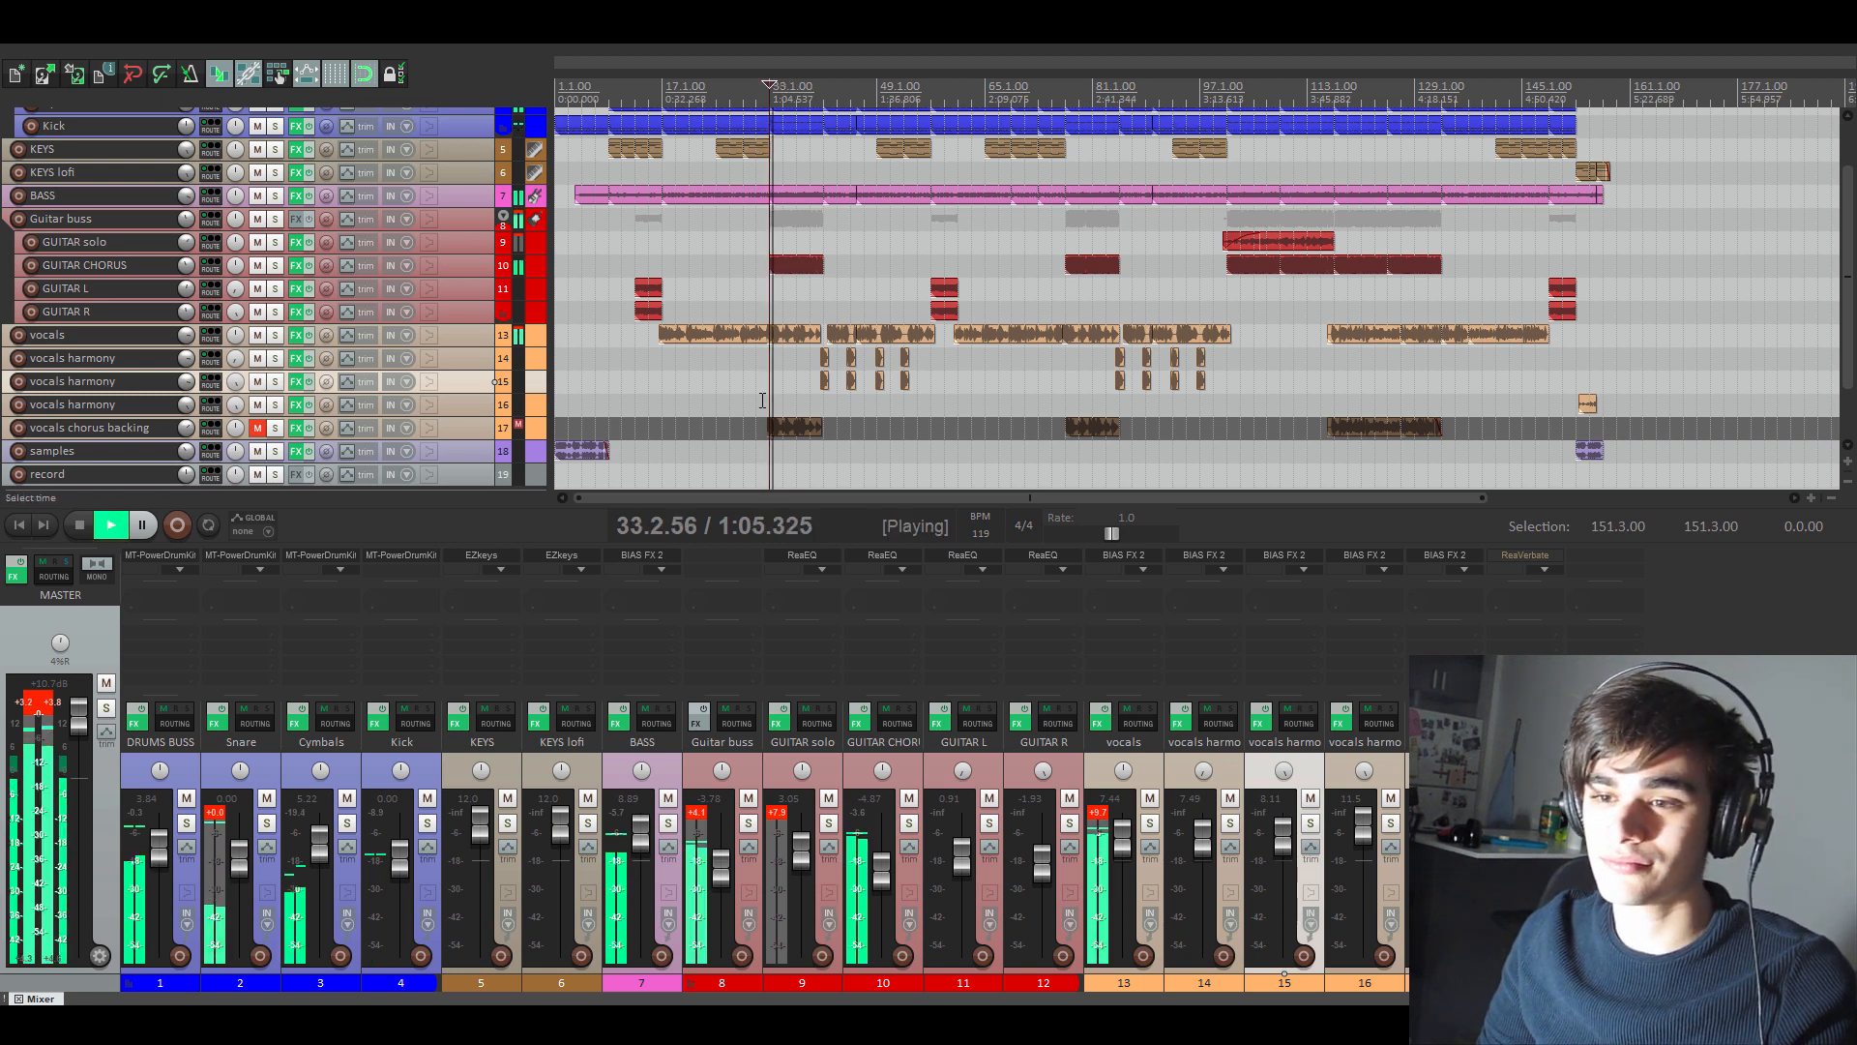
key(space)
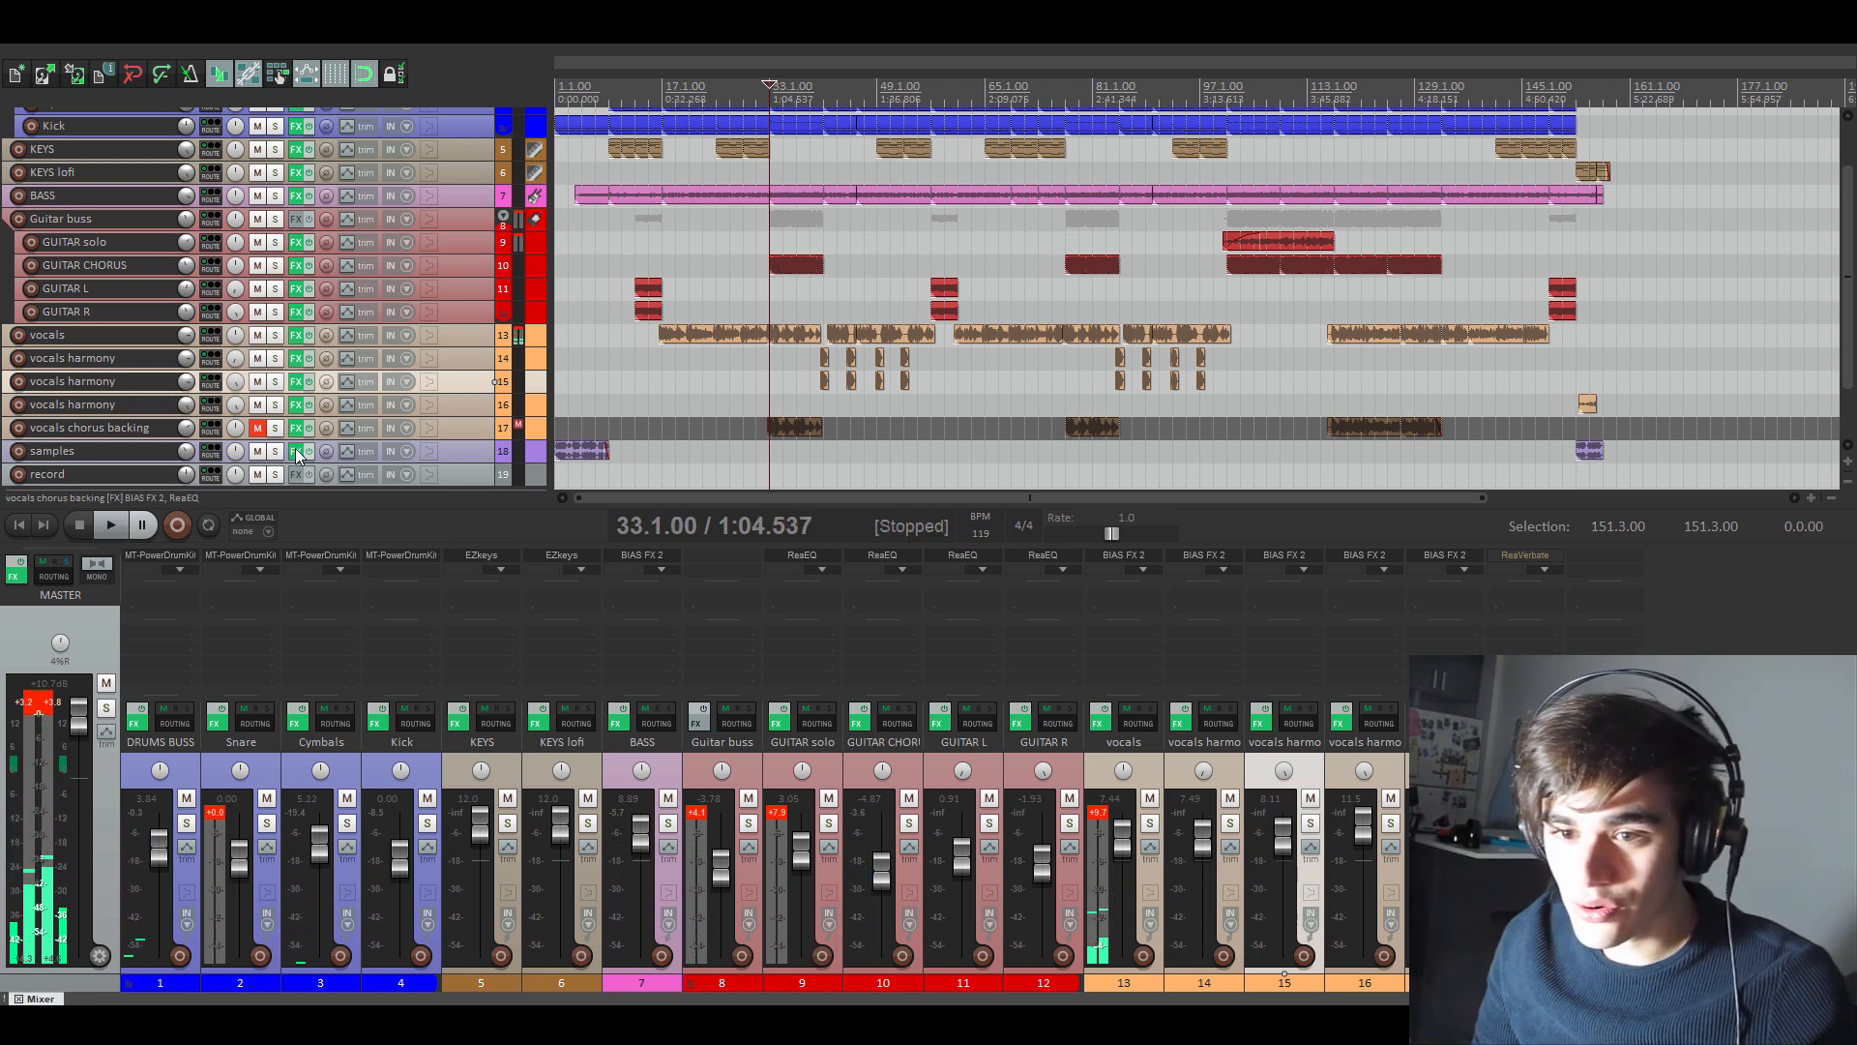
- Unmute and solo vocals chorus backing and play it from bar 33, then stop
click(257, 429)
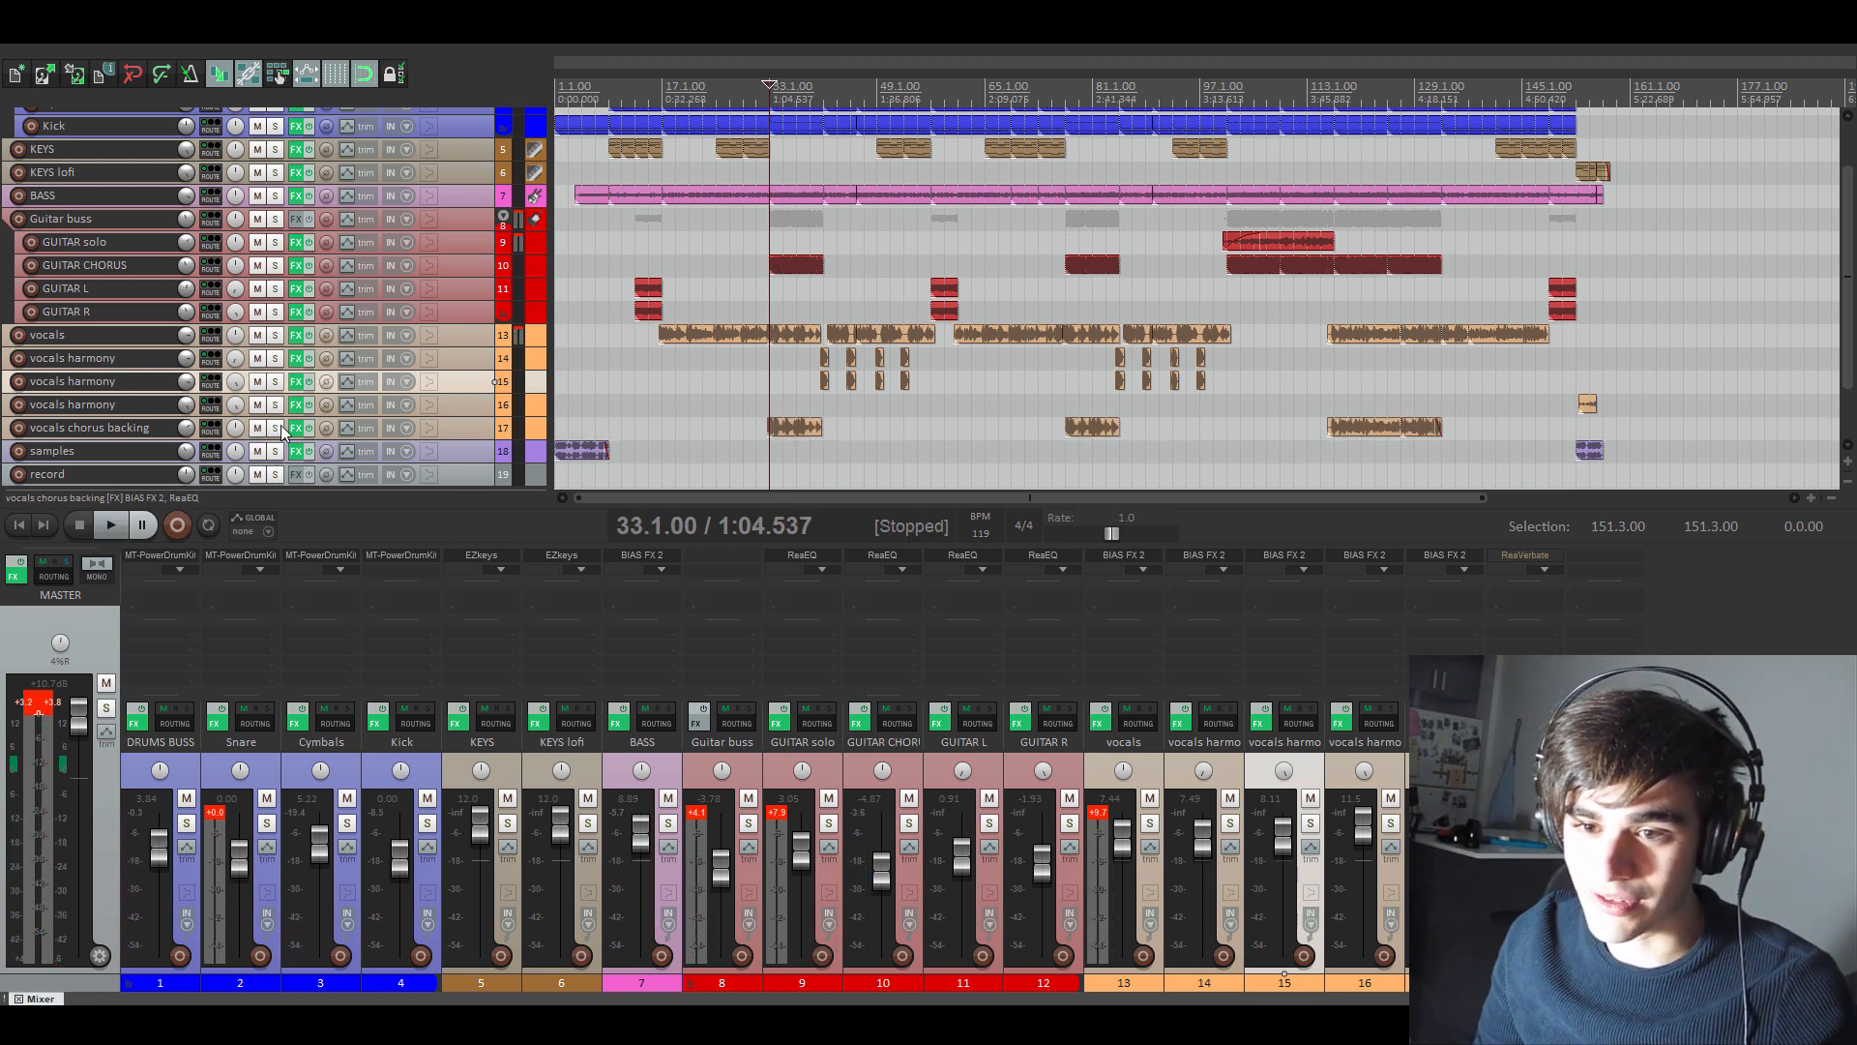
click(277, 428)
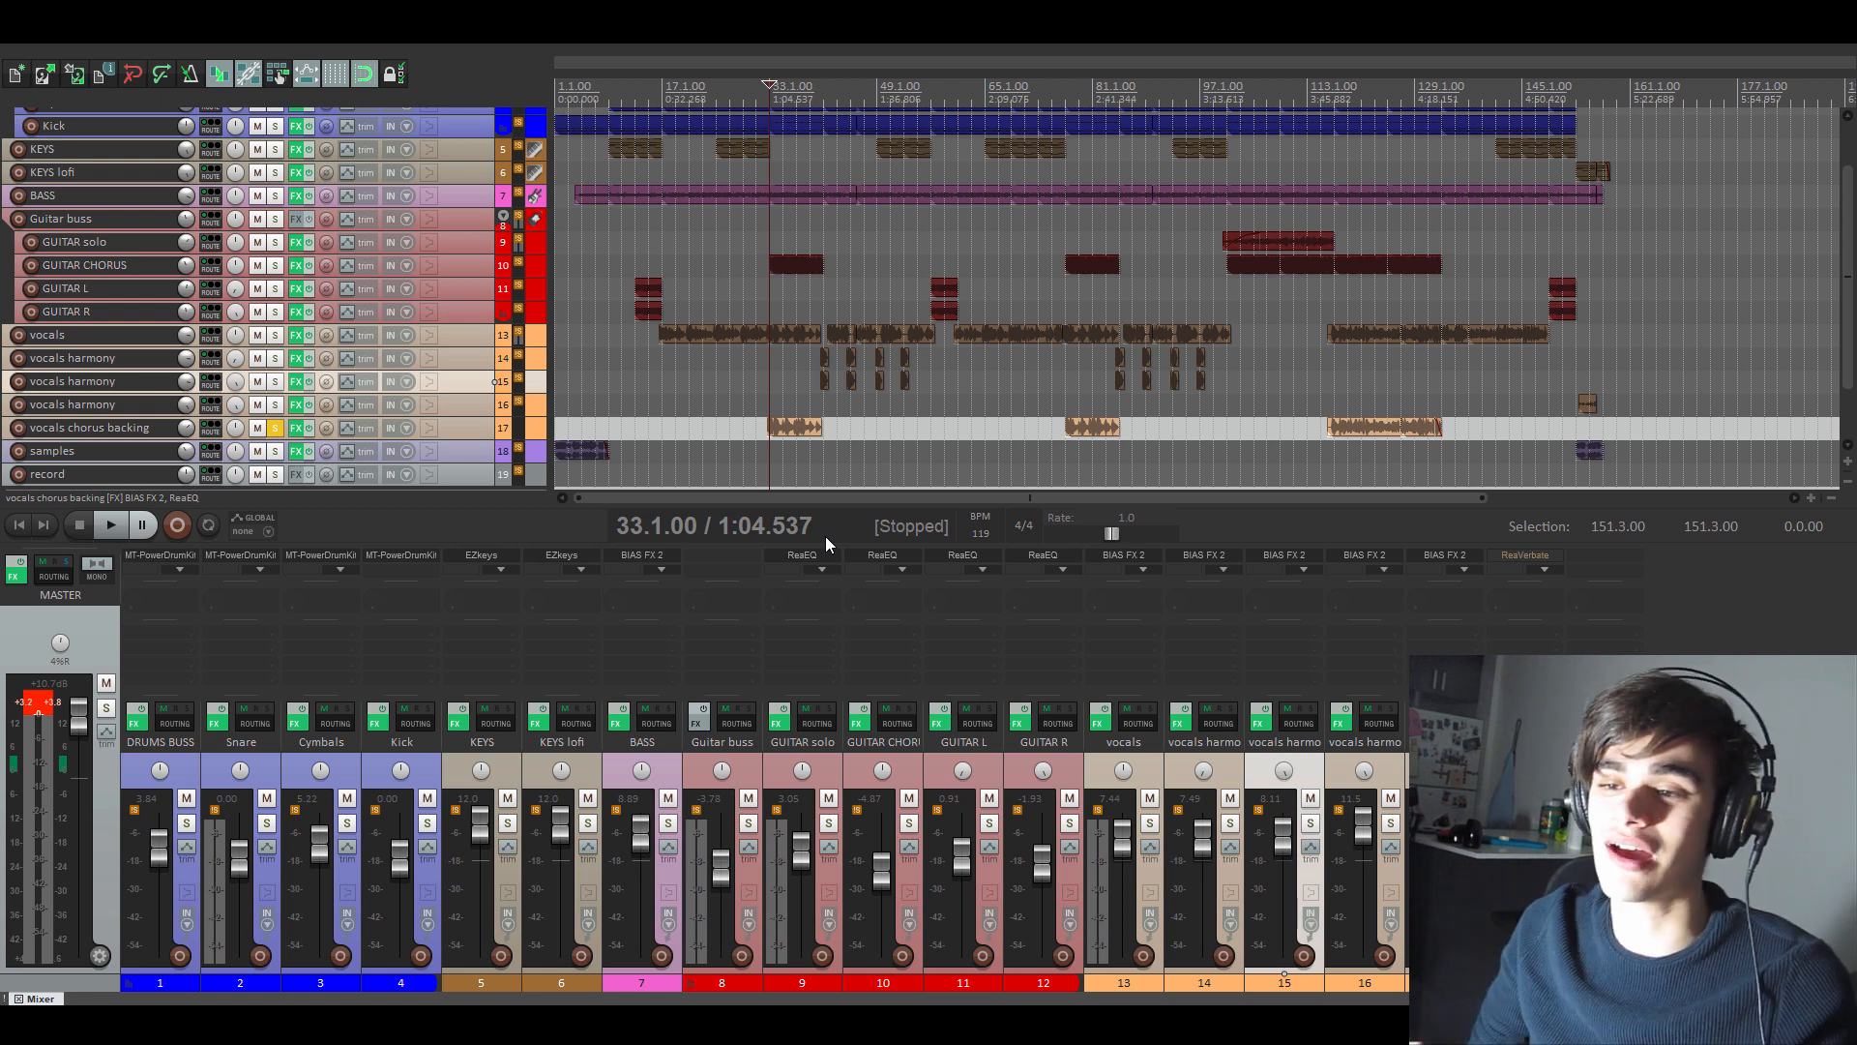
key(space)
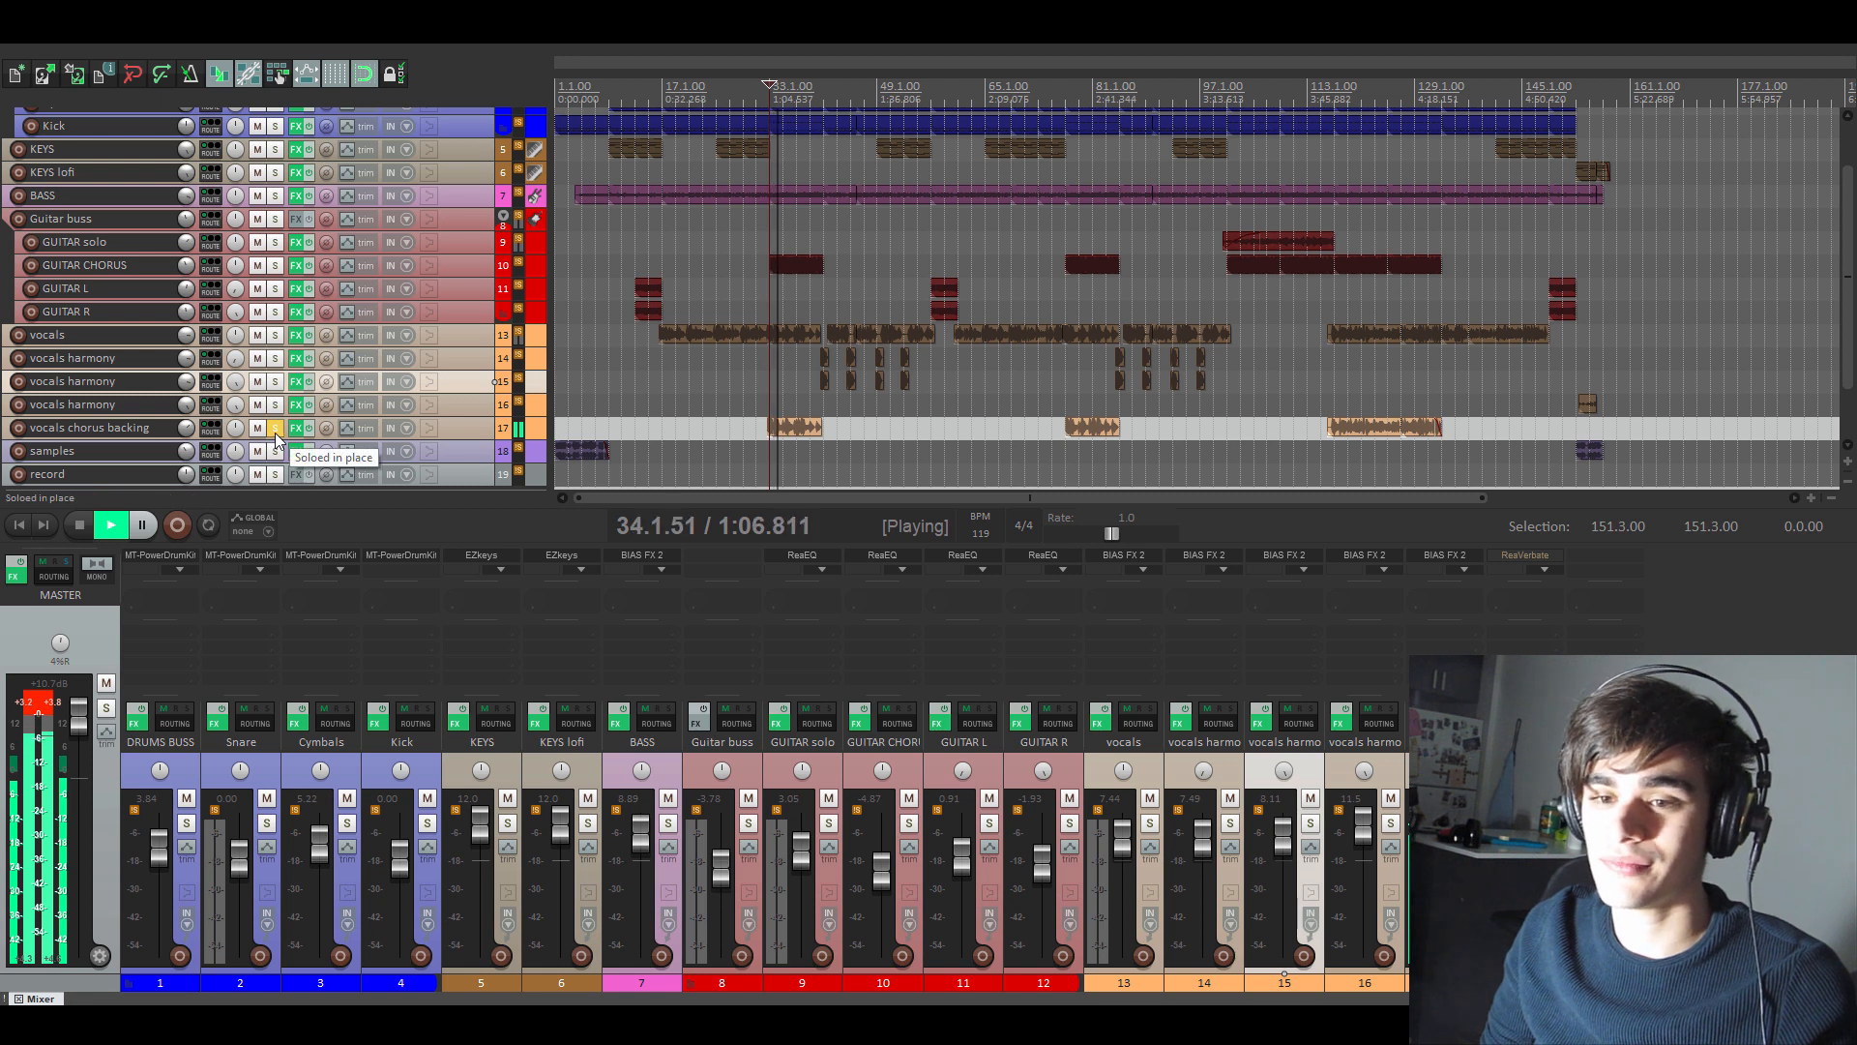
key(space)
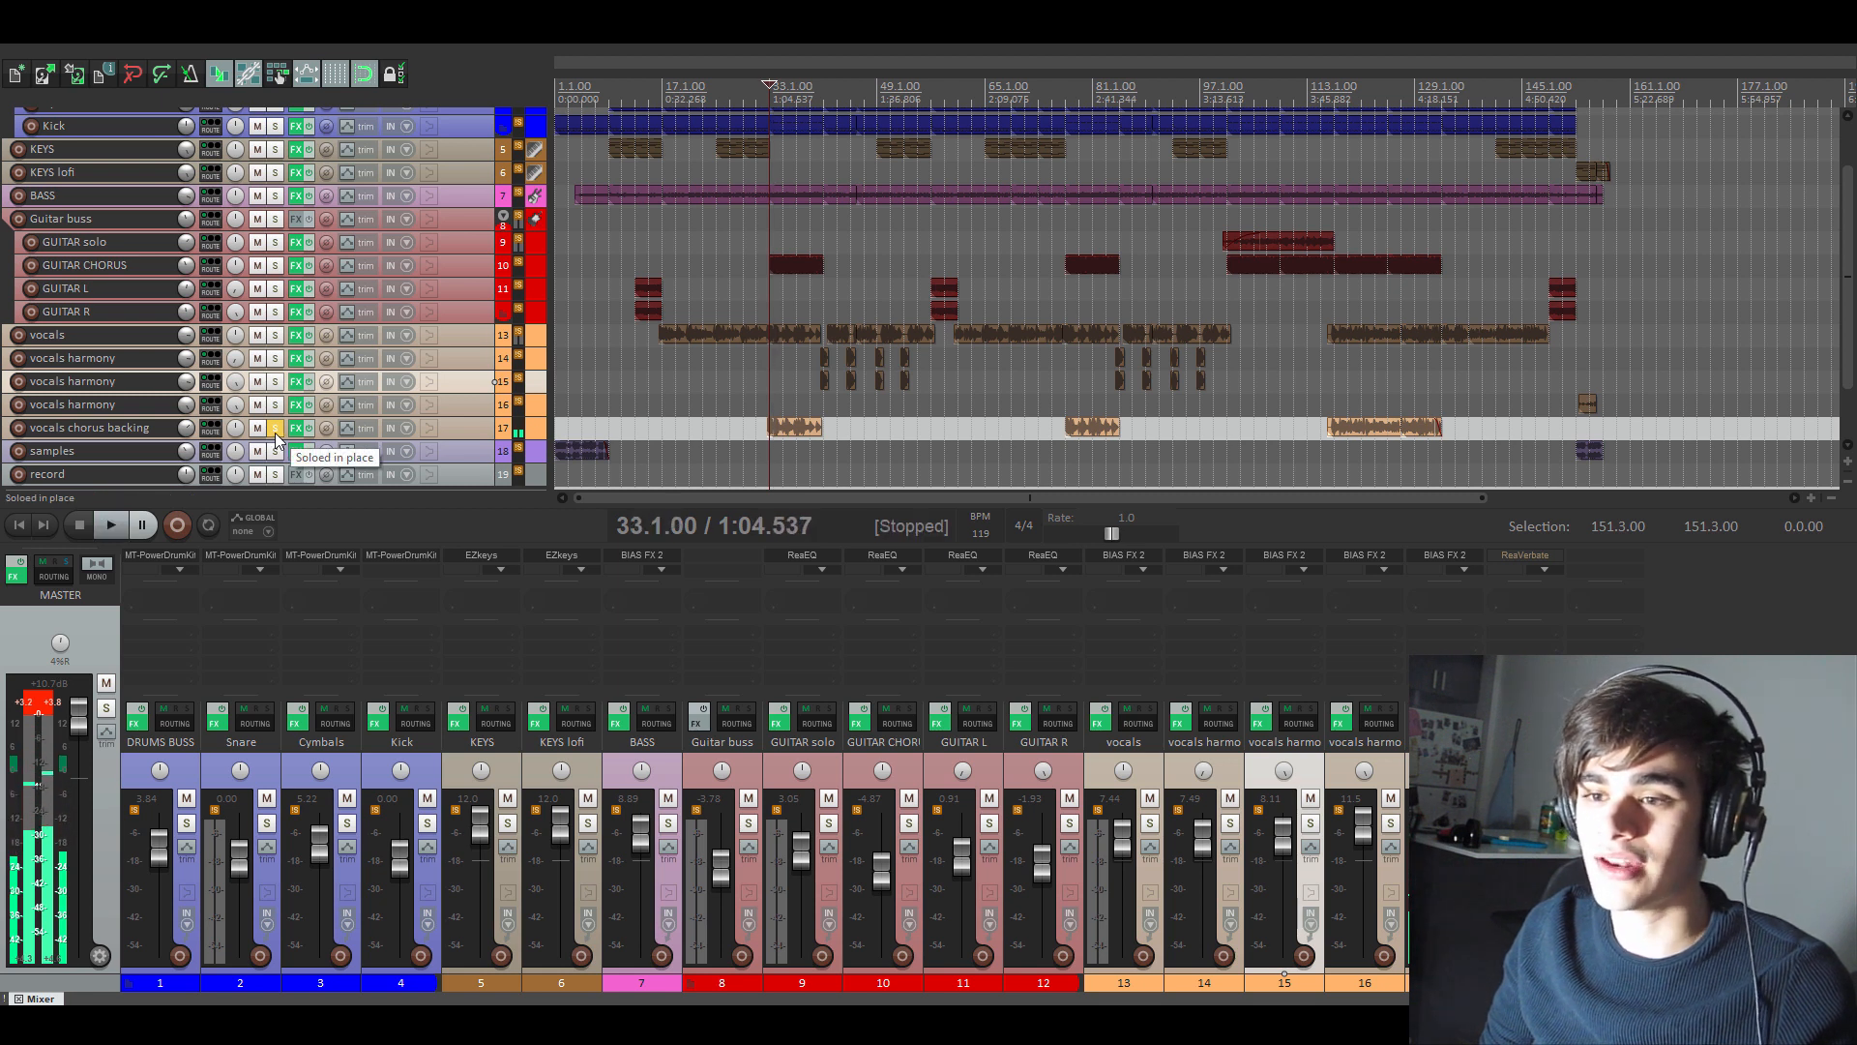
- Unsolo vocals chorus backing and play the full mix from bar 33, muting and unmuting the backing during playback, then stop
click(275, 428)
key(space)
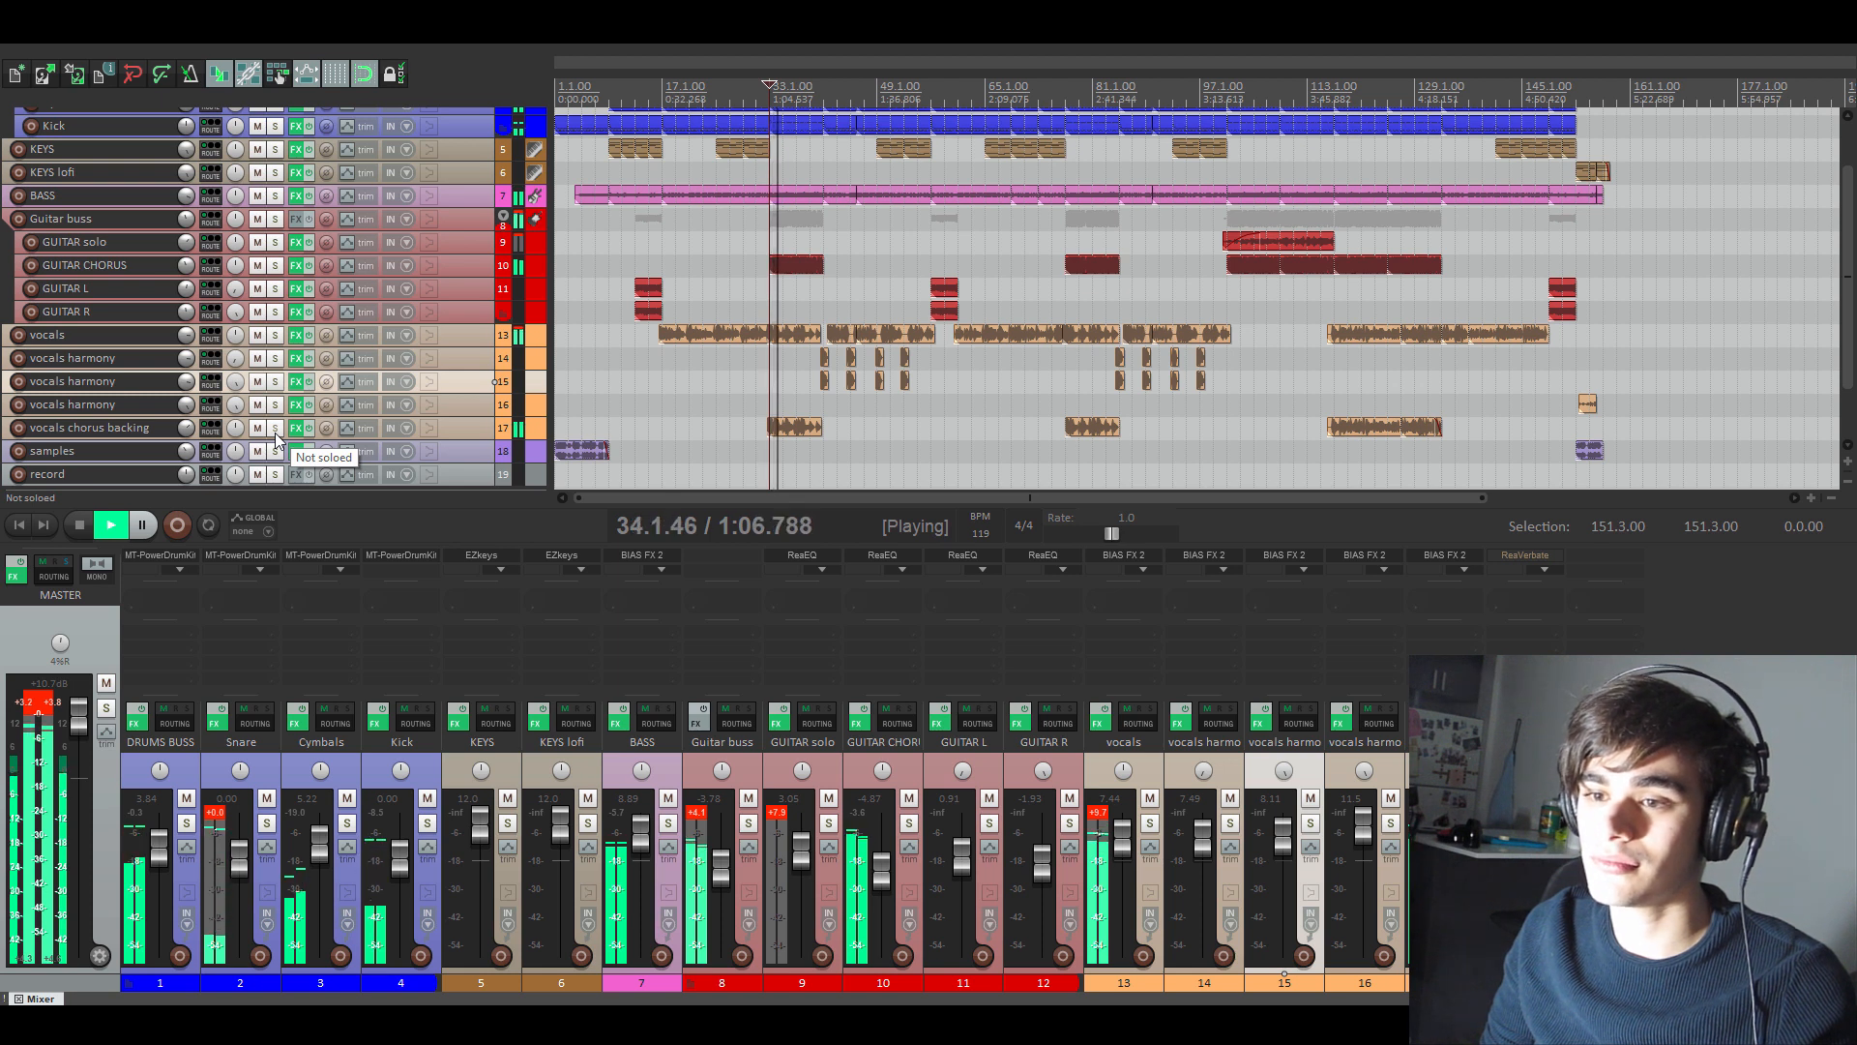
click(257, 428)
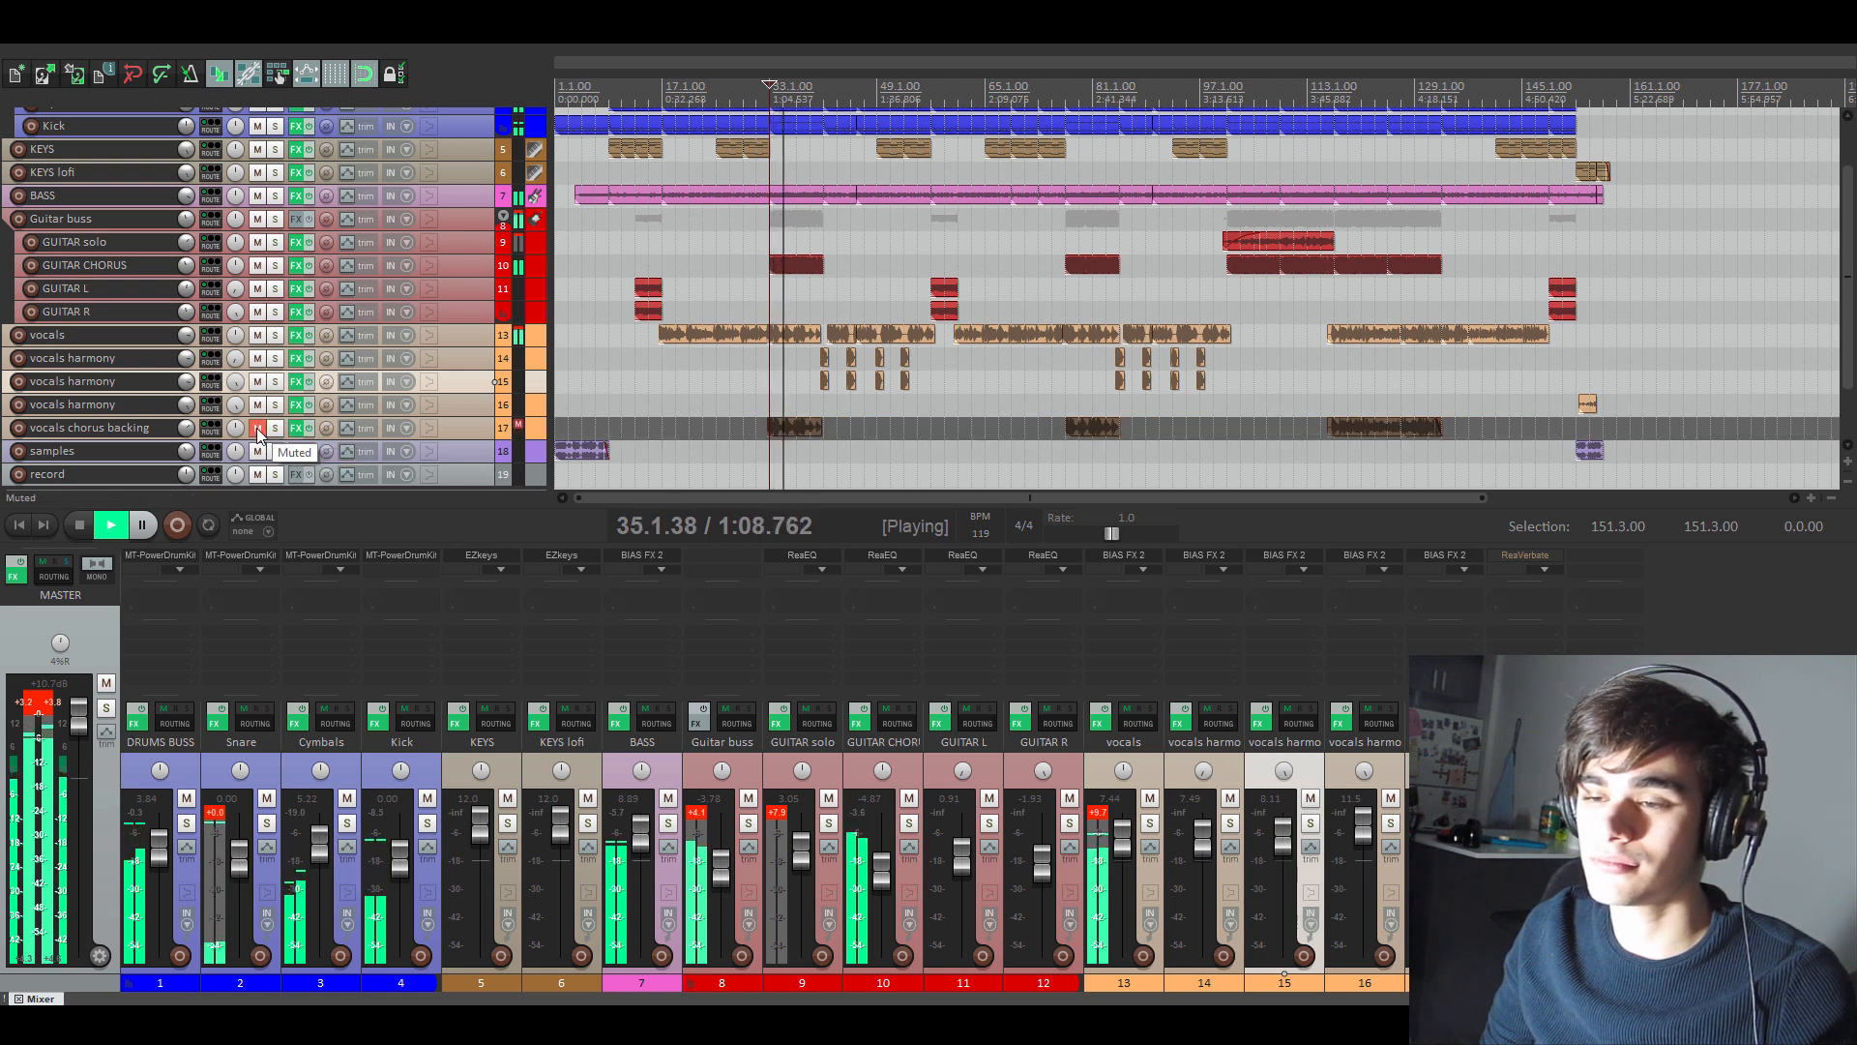
click(257, 428)
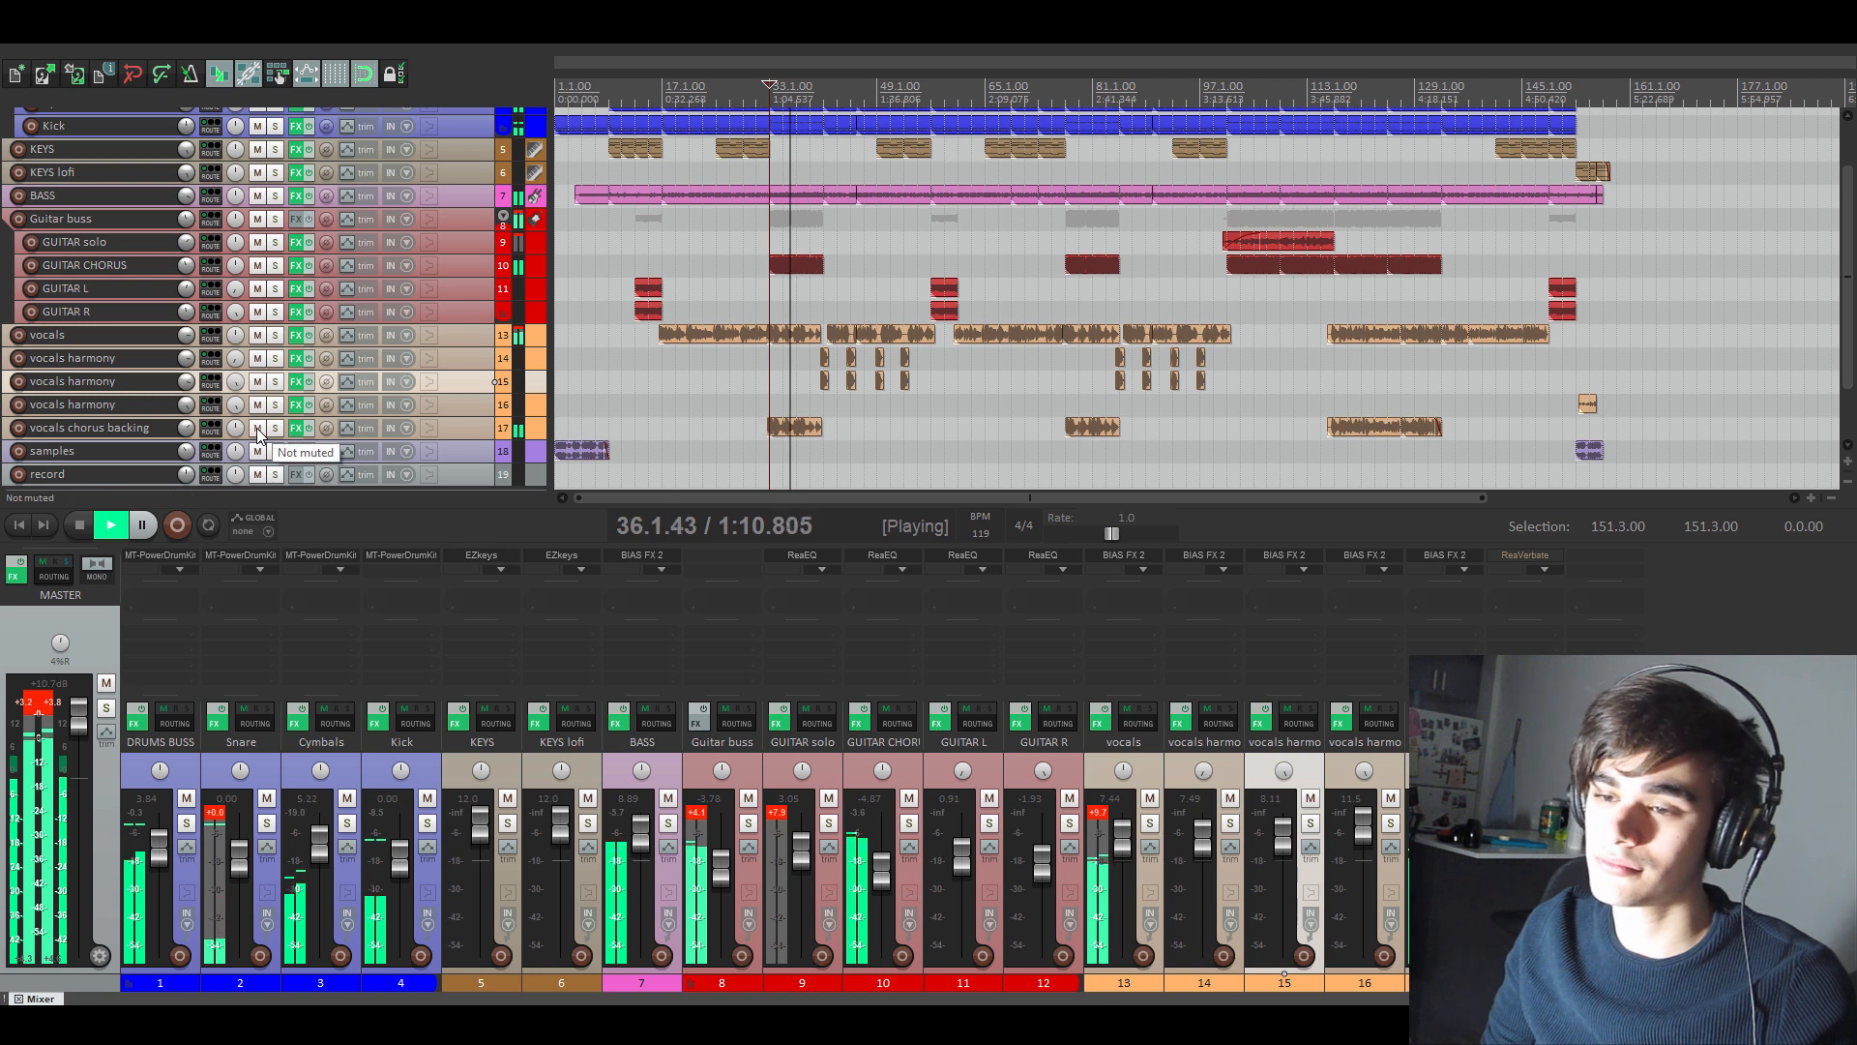
key(space)
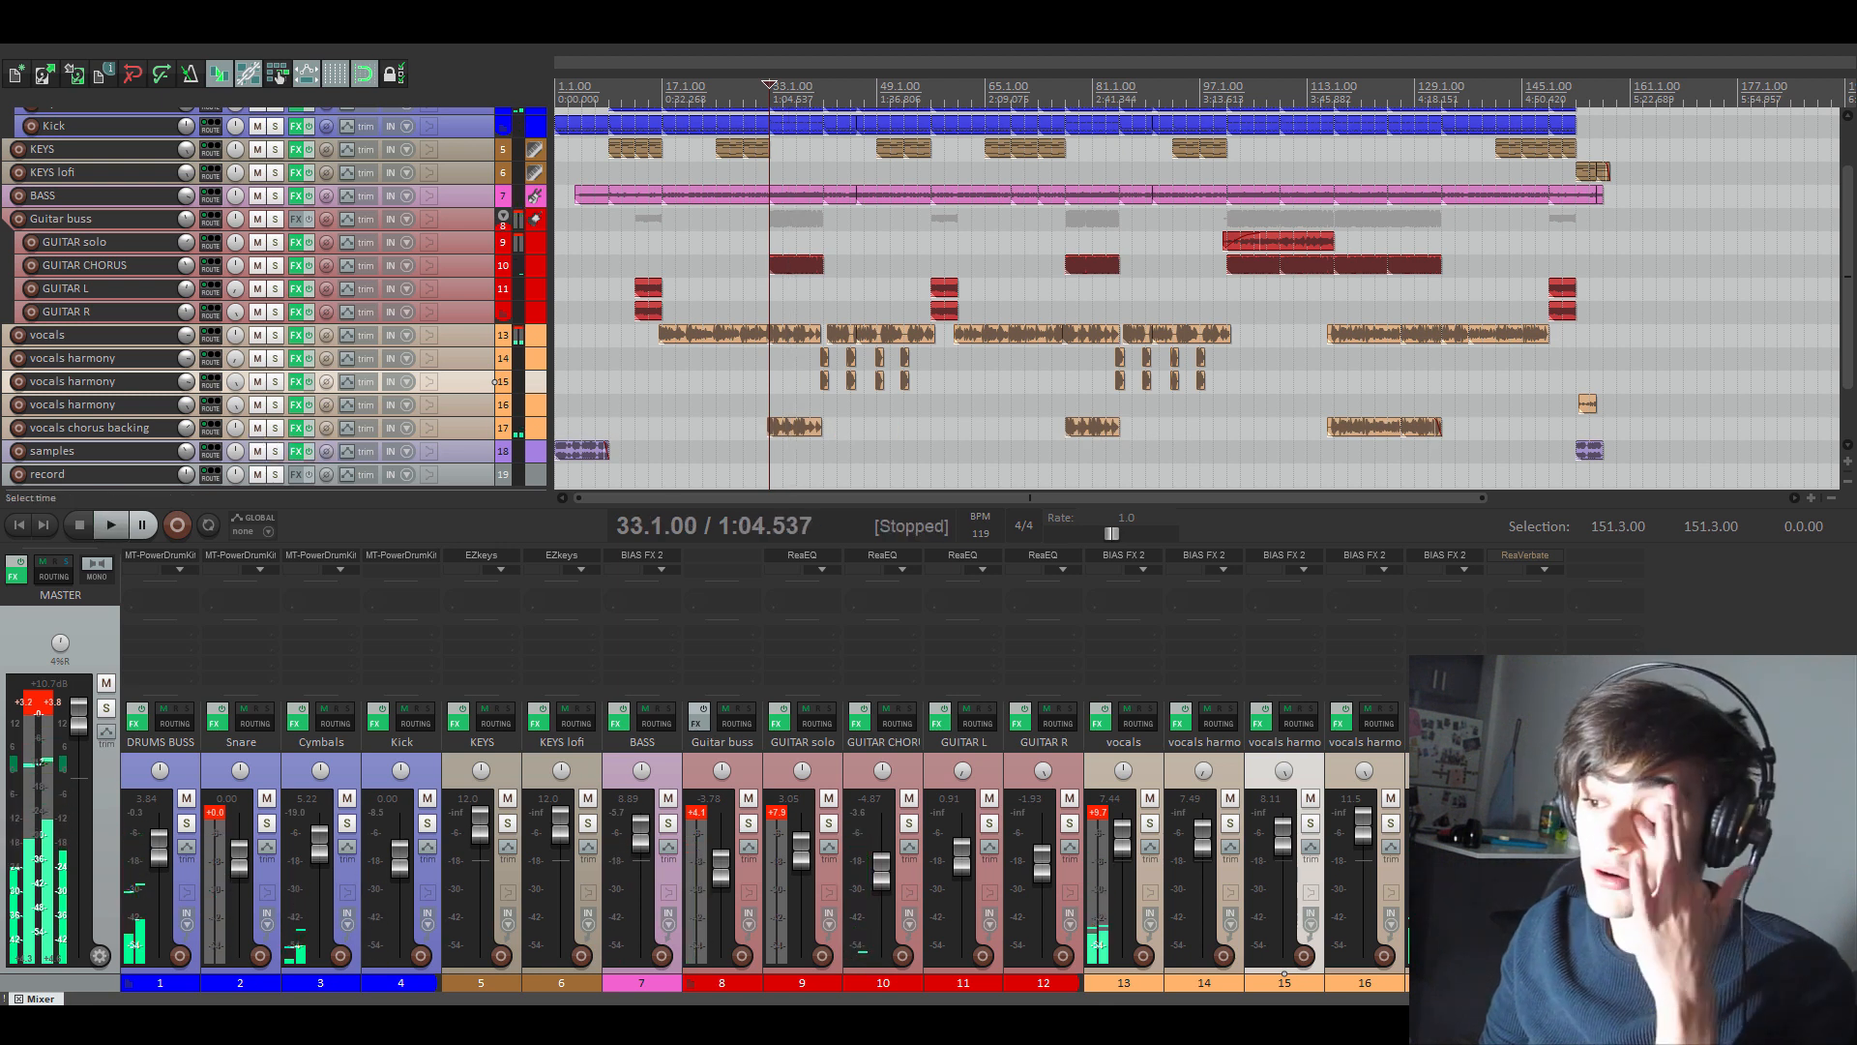
- Solo the vocals harmony tracks 14 and 15 and play them together from bar 40, then stop
click(824, 97)
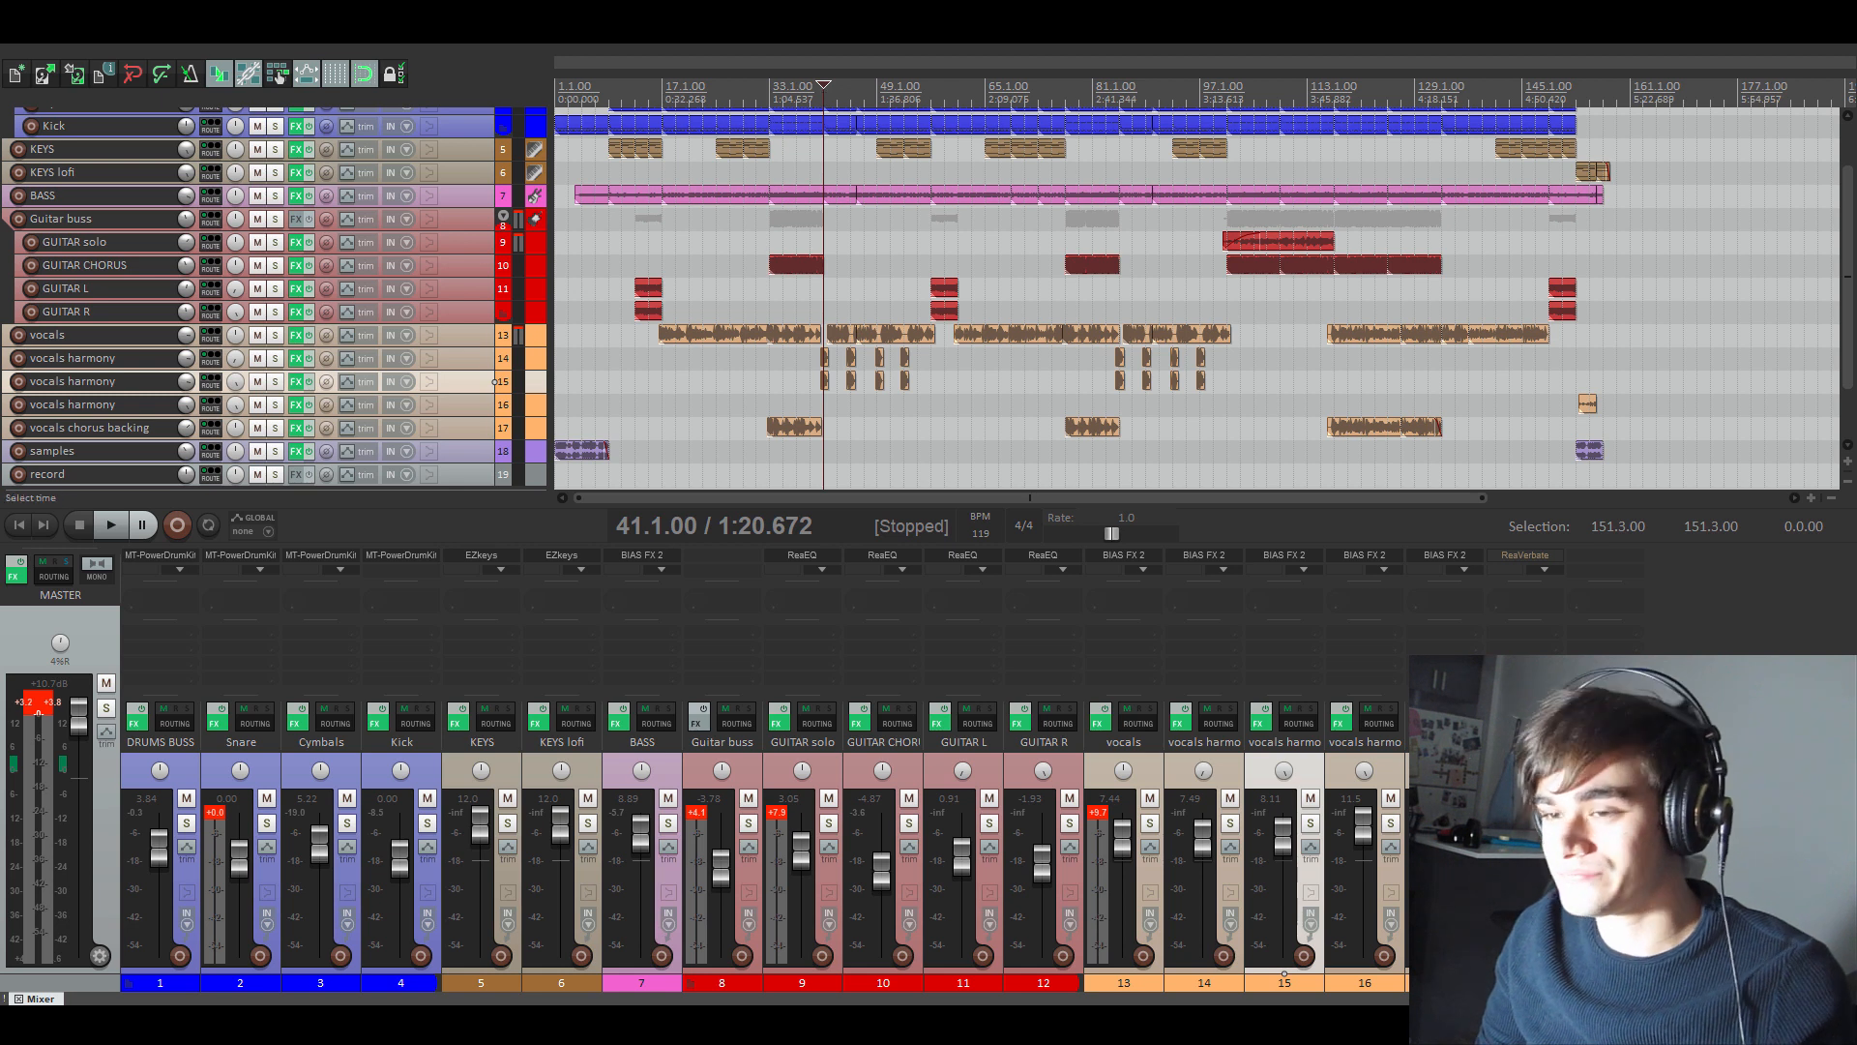
click(1805, 501)
click(1805, 501)
click(1805, 501)
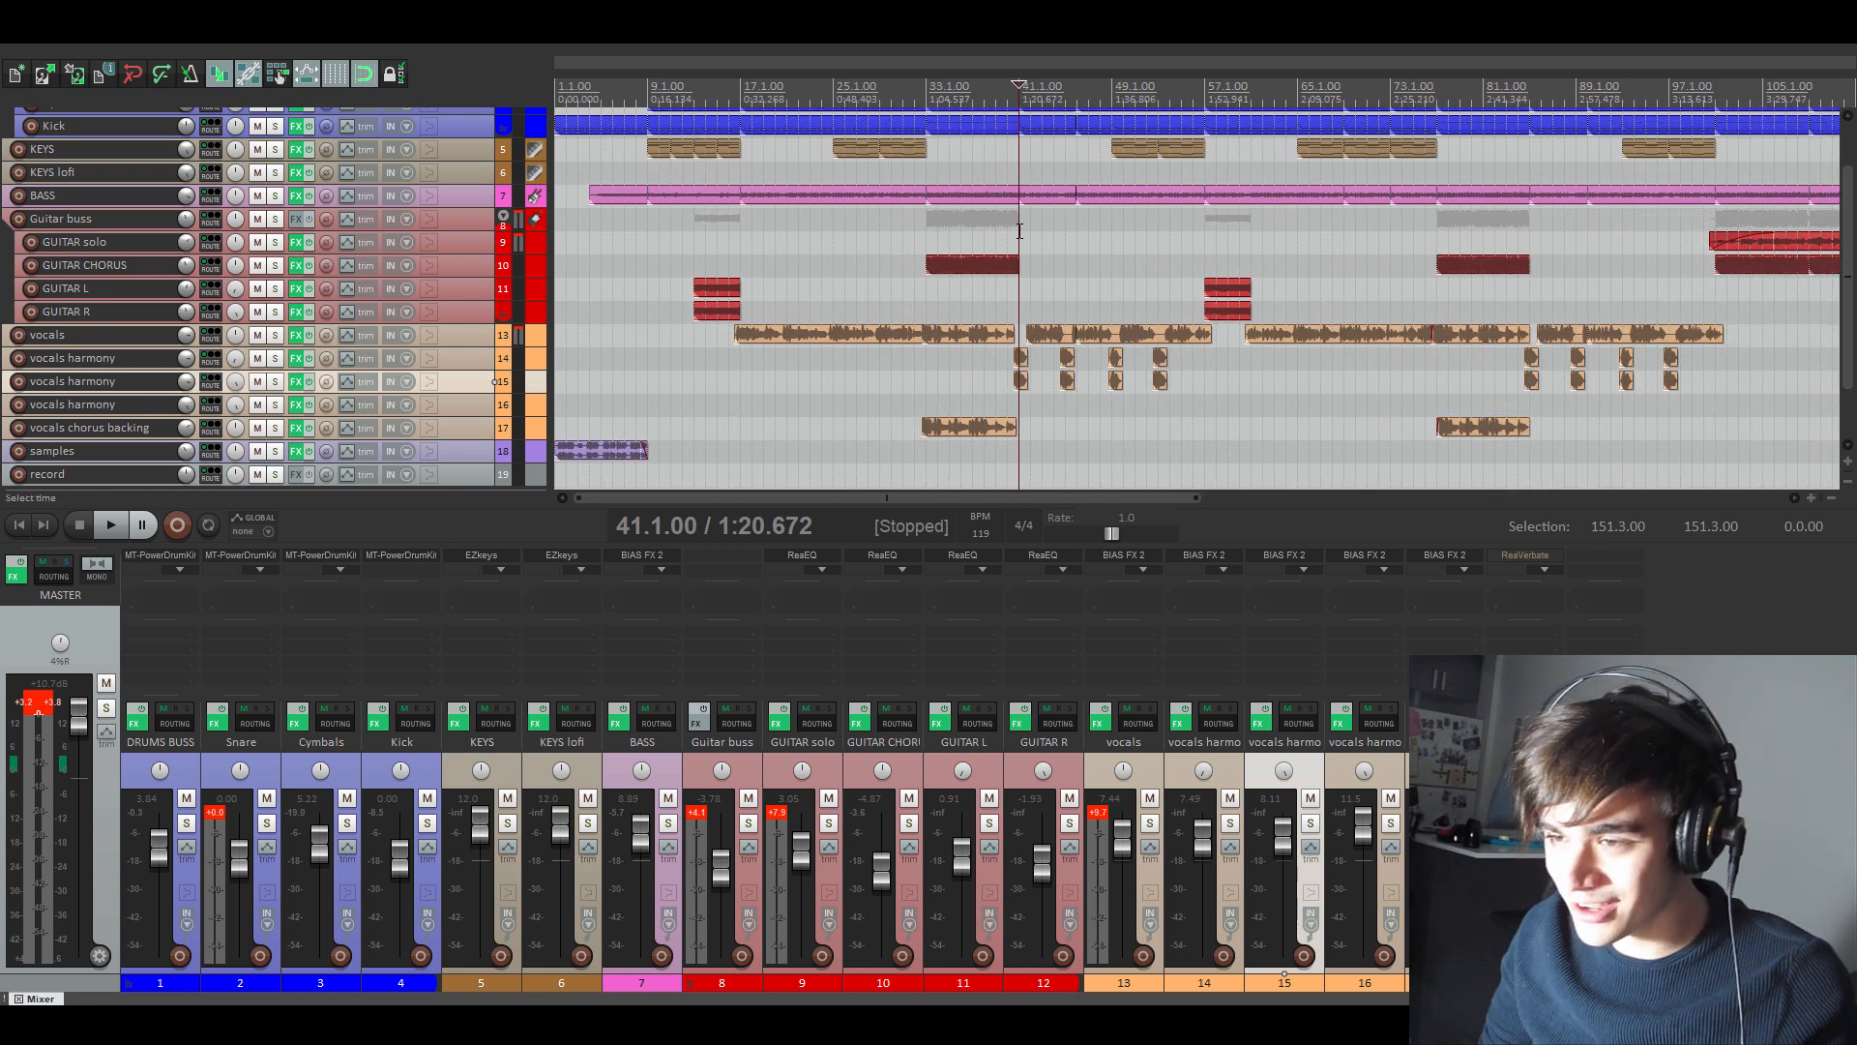
click(275, 383)
click(276, 405)
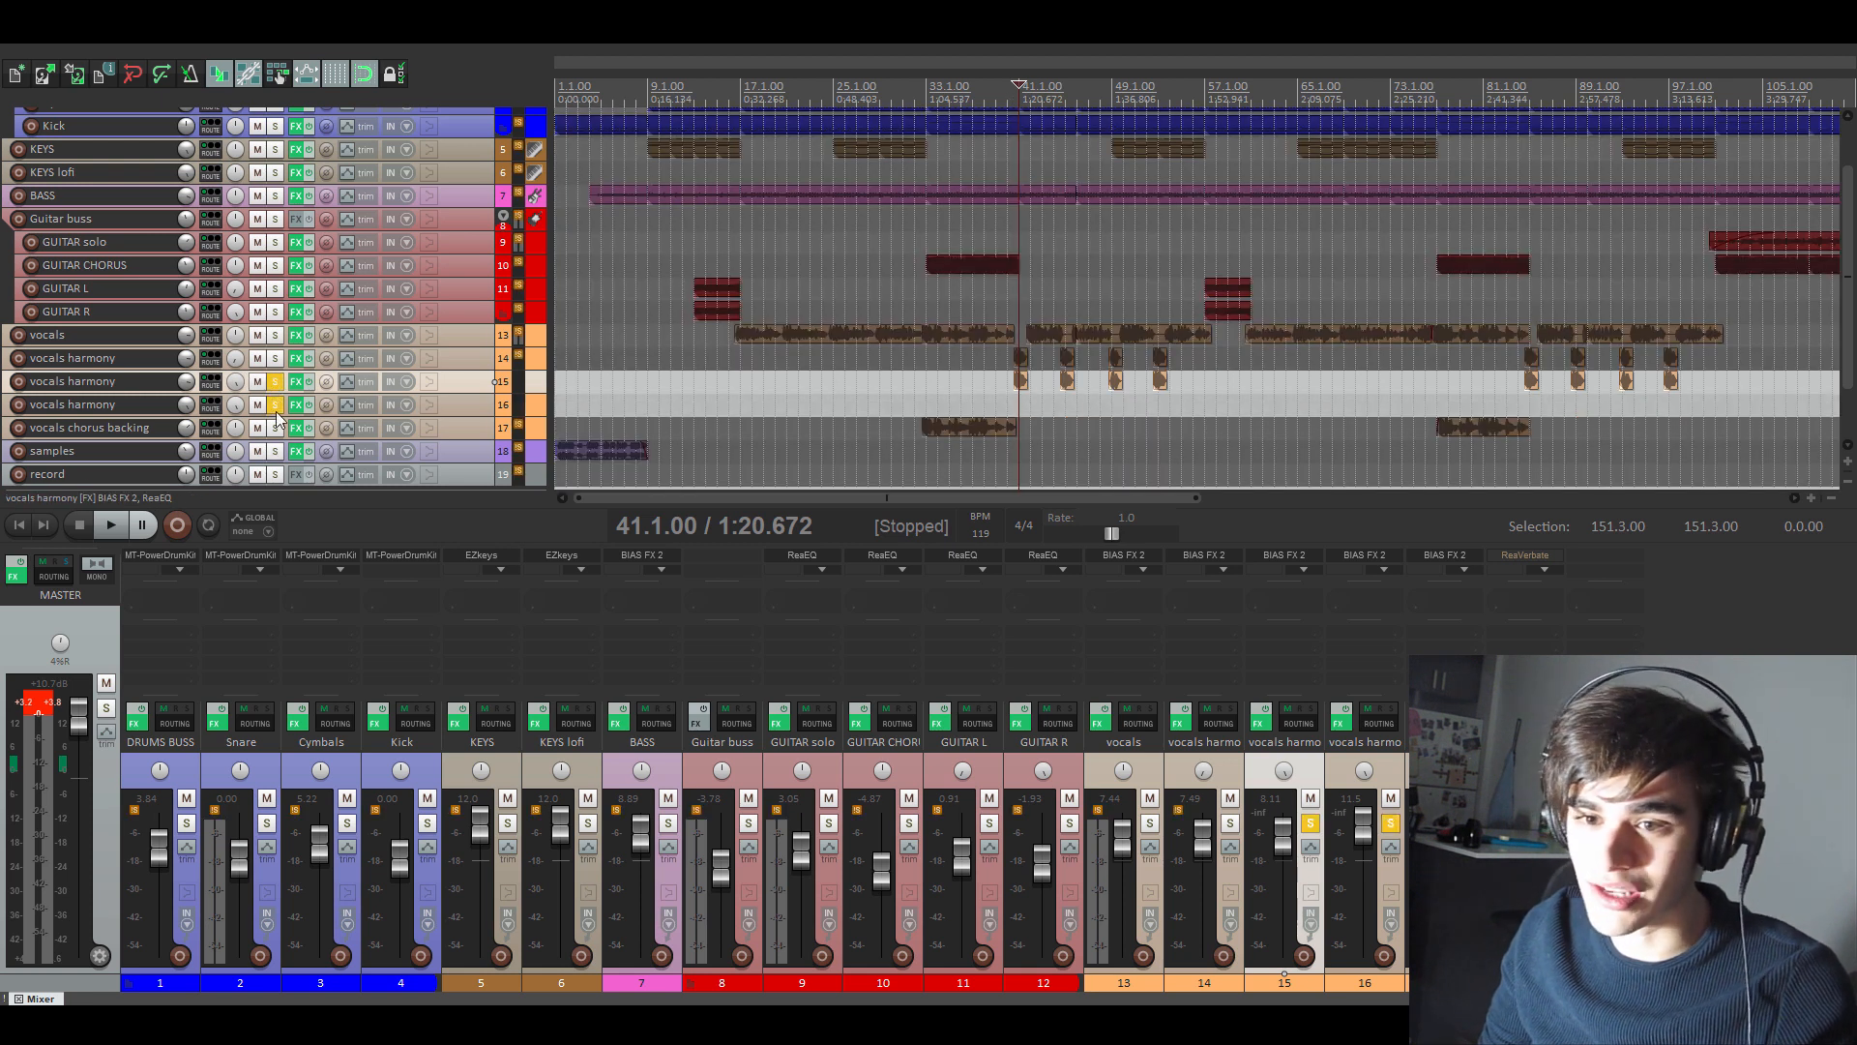
click(276, 406)
click(276, 359)
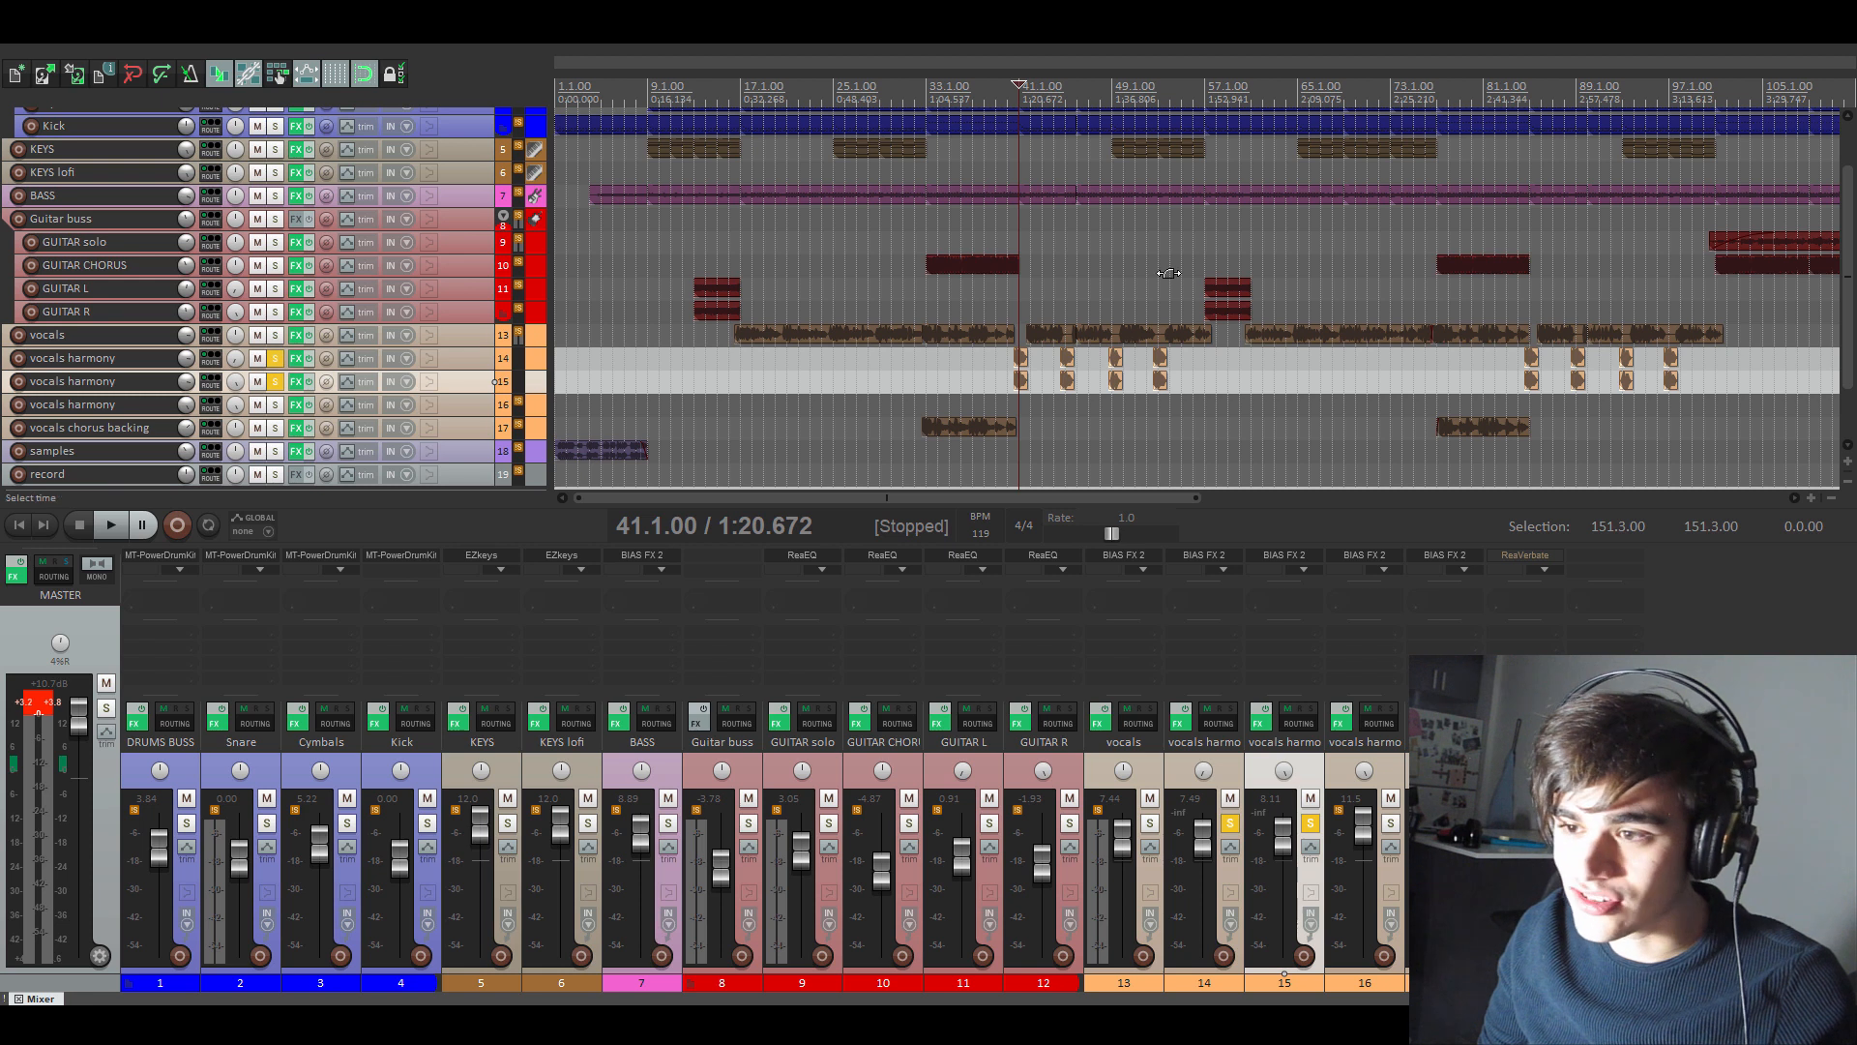
click(1007, 96)
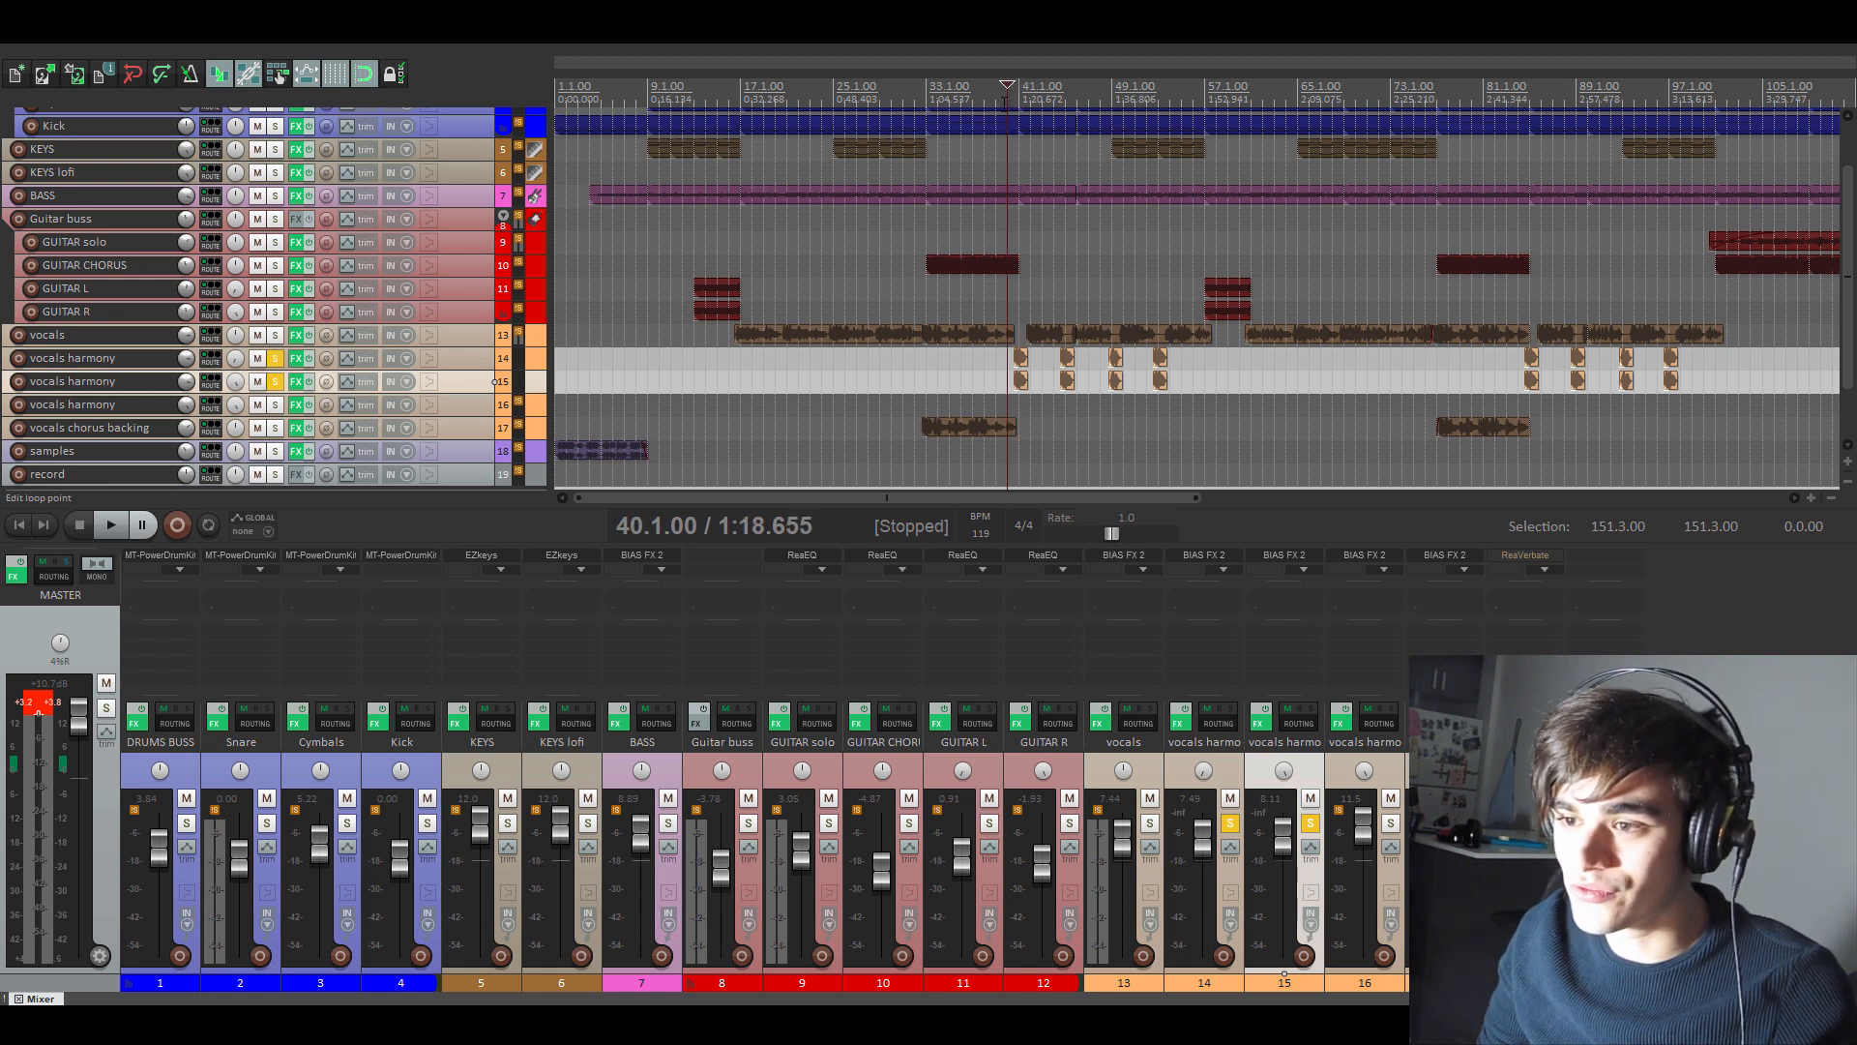
key(space)
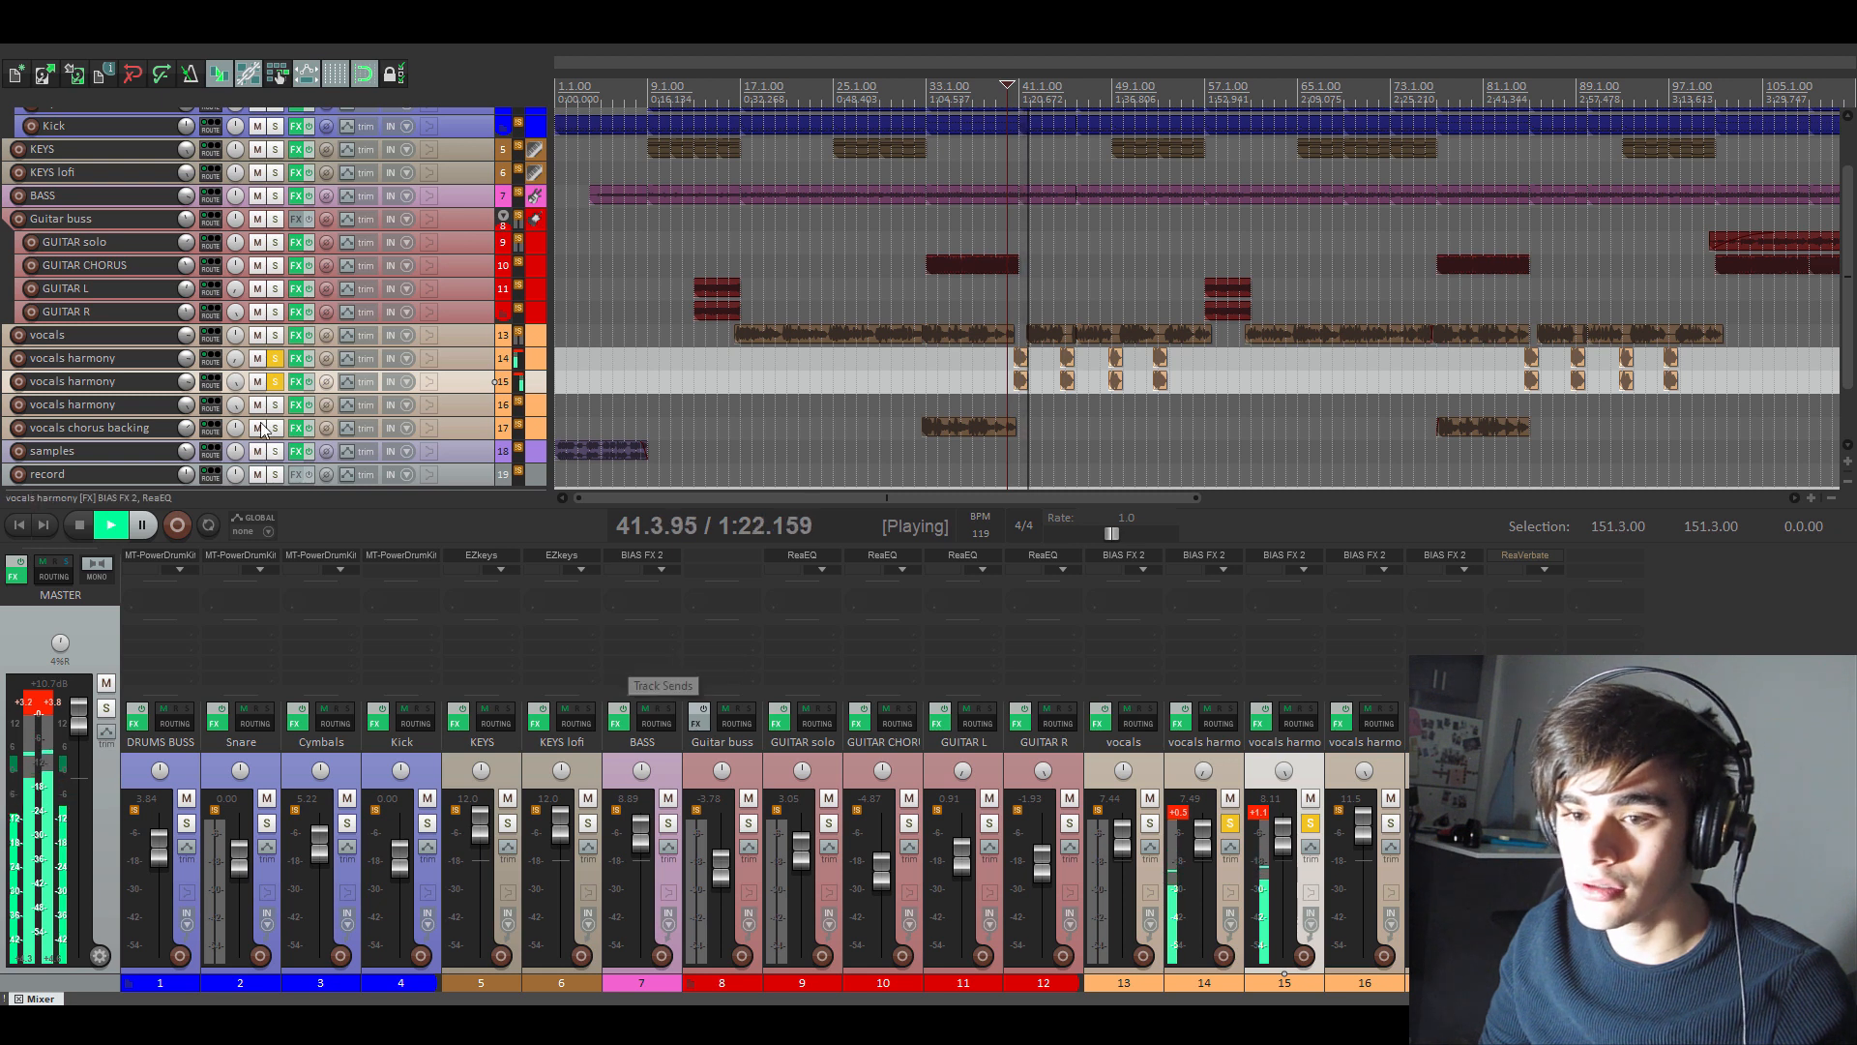
key(space)
- Unsolo both vocals harmony tracks and play the full mix from bar 40, then stop
click(274, 358)
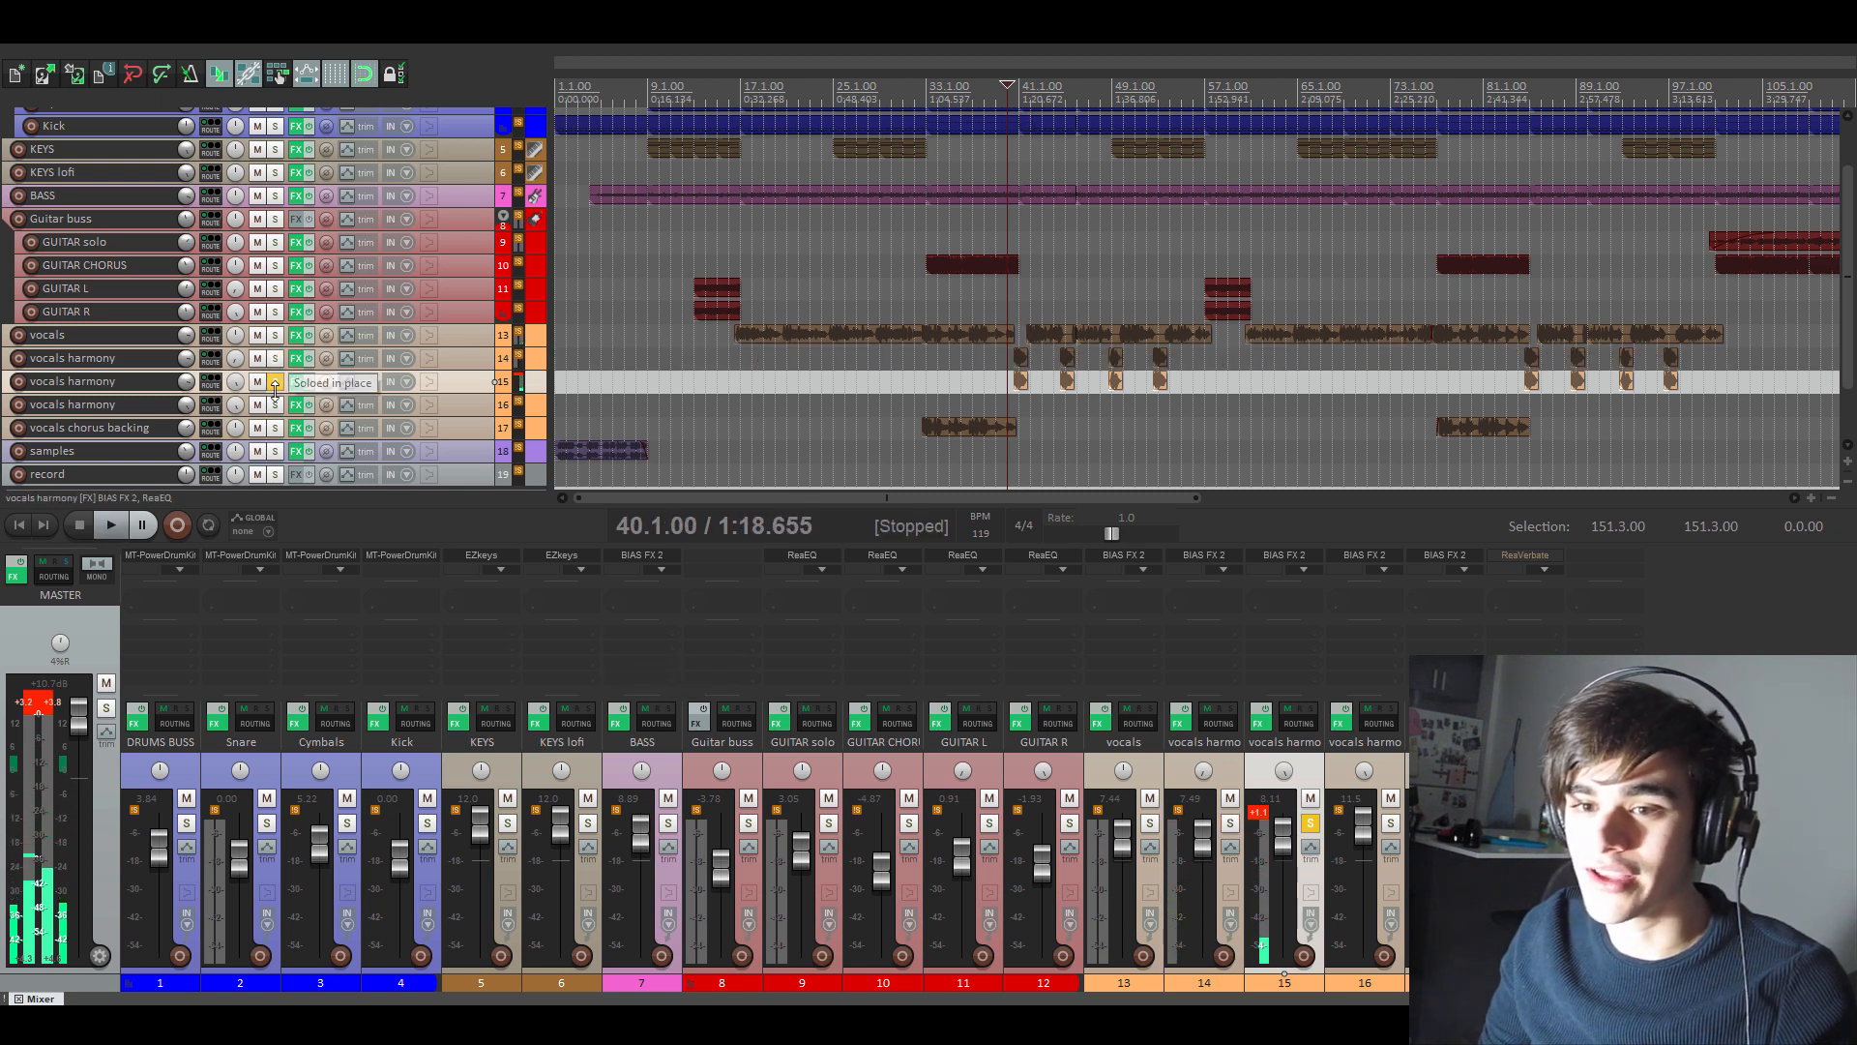
click(275, 383)
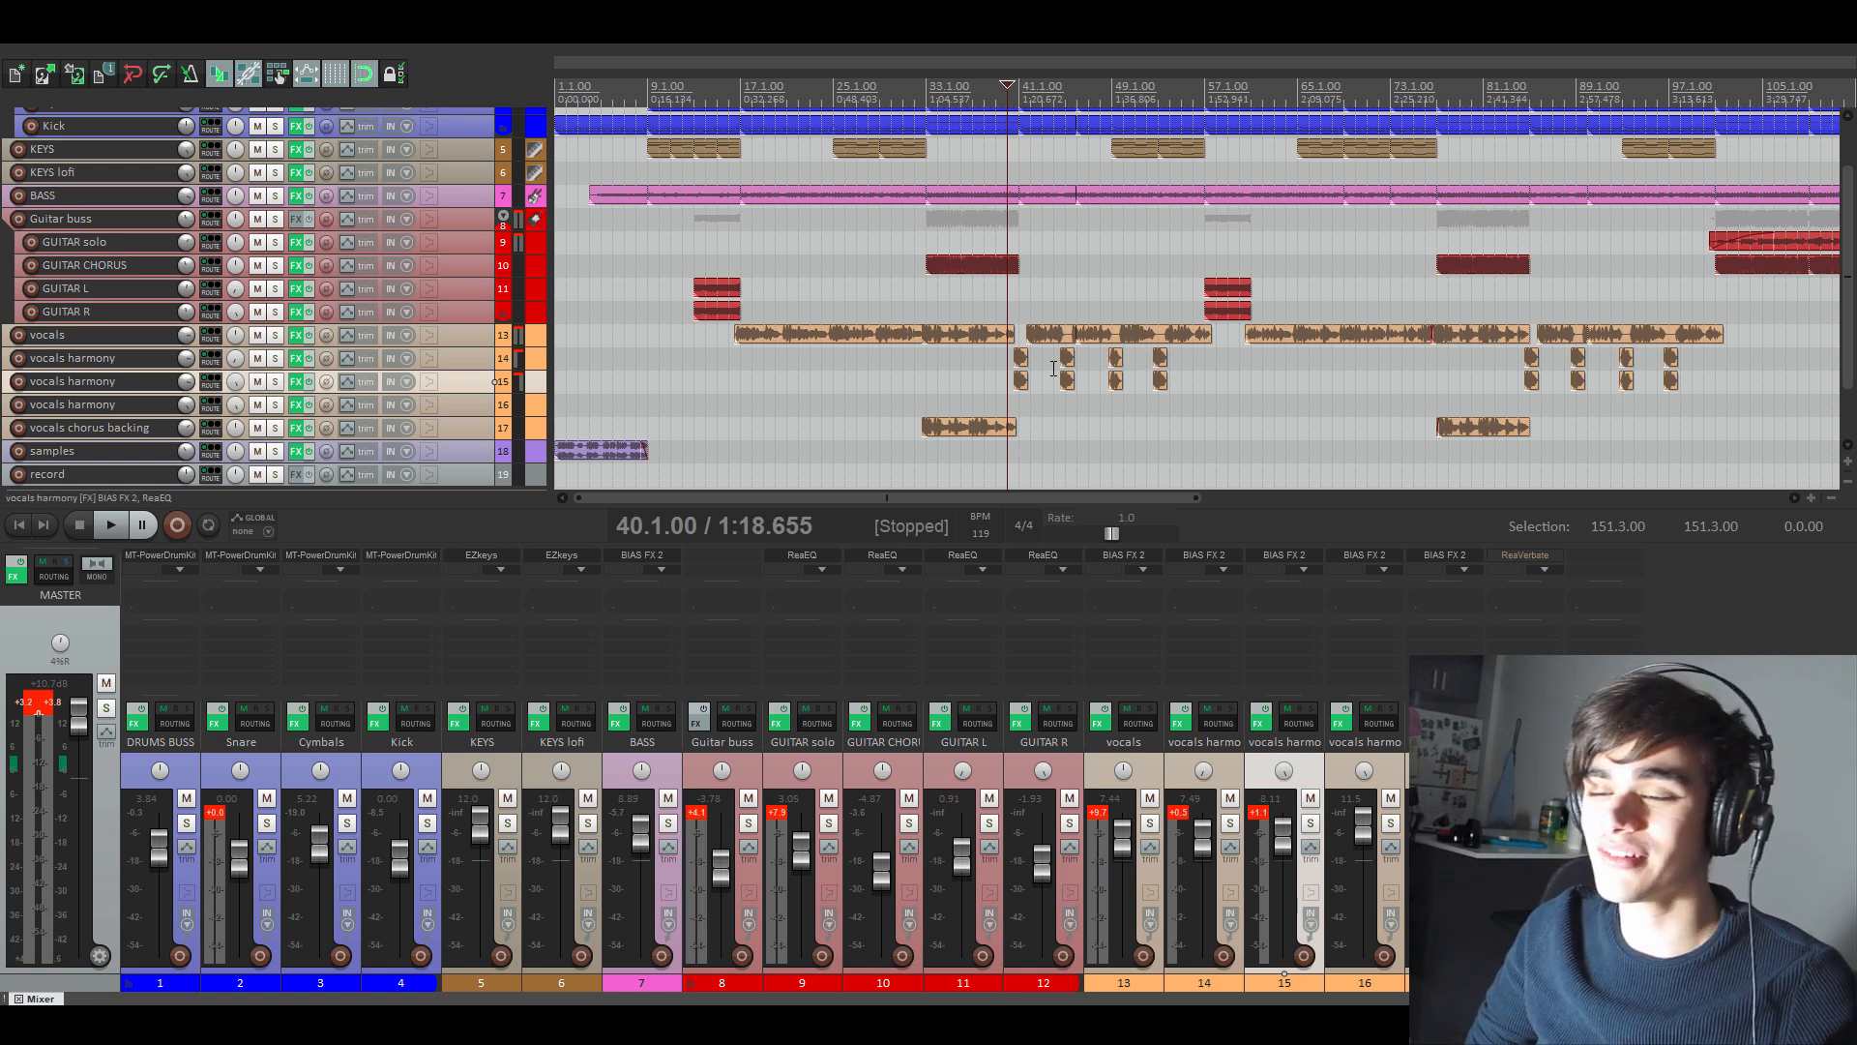
key(space)
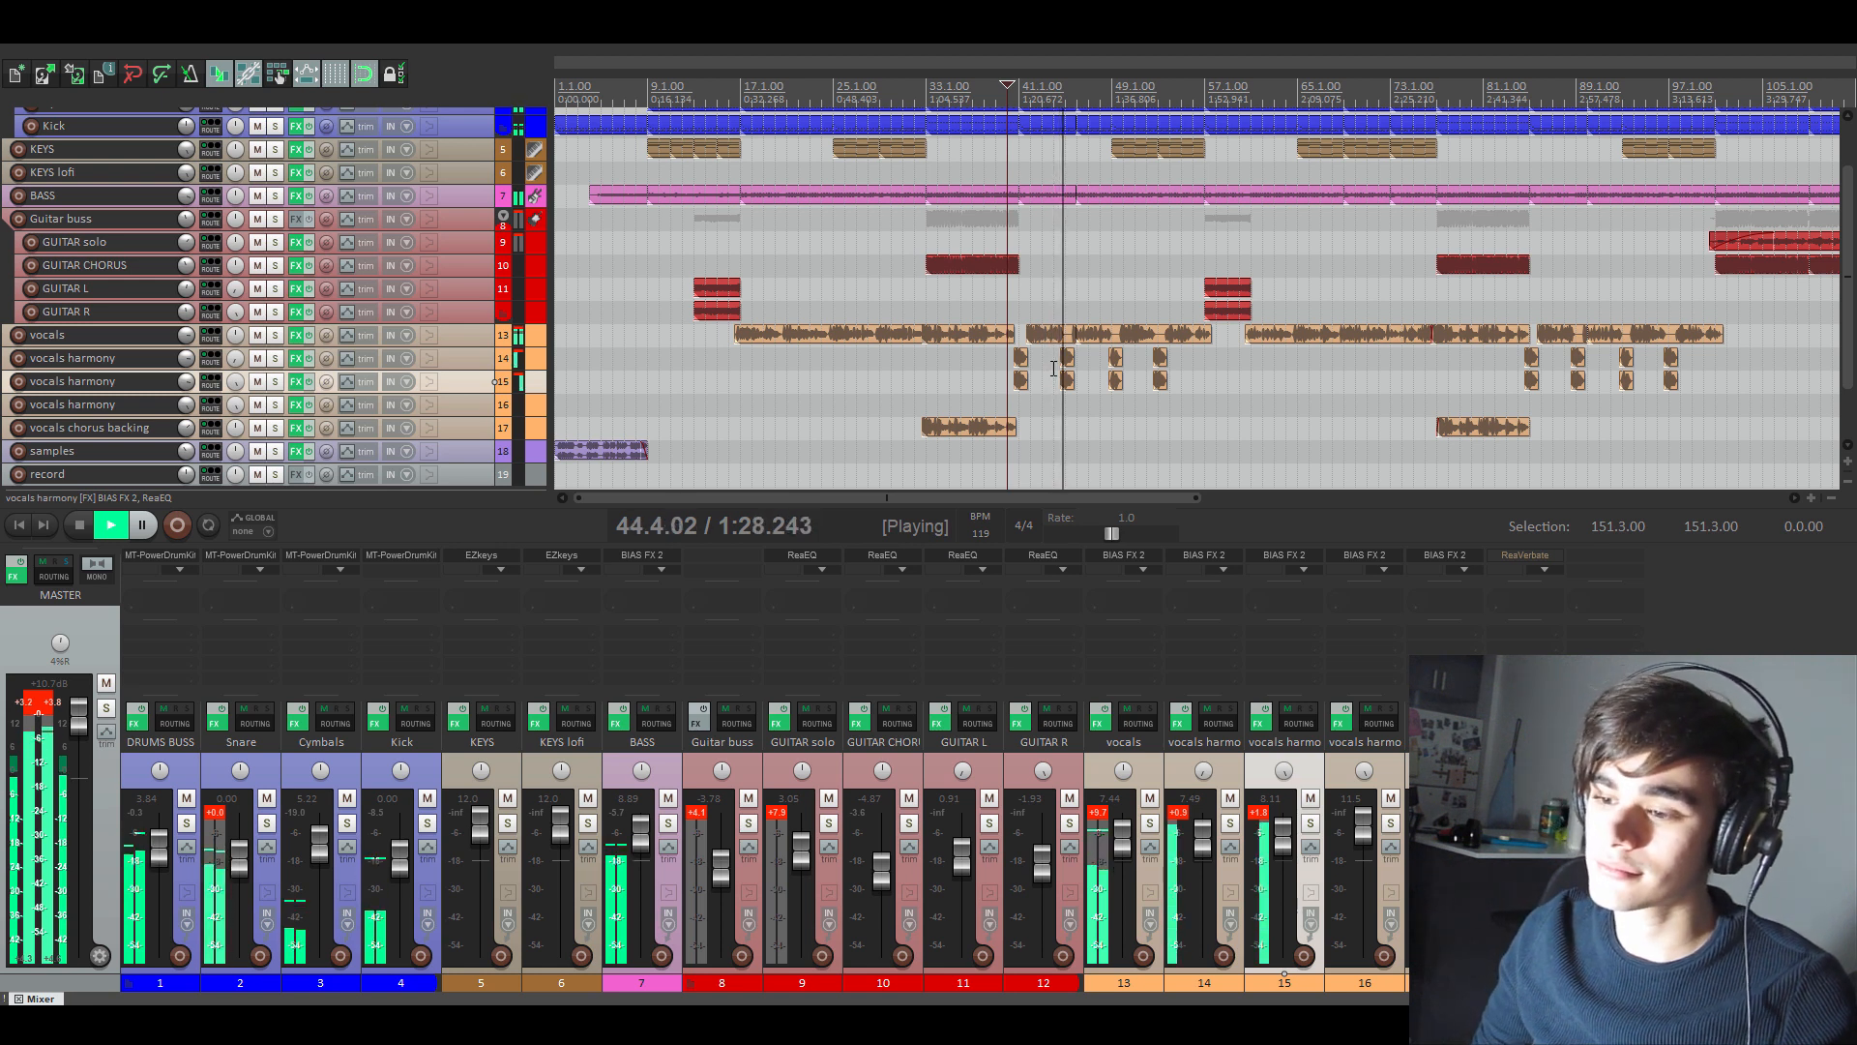
key(space)
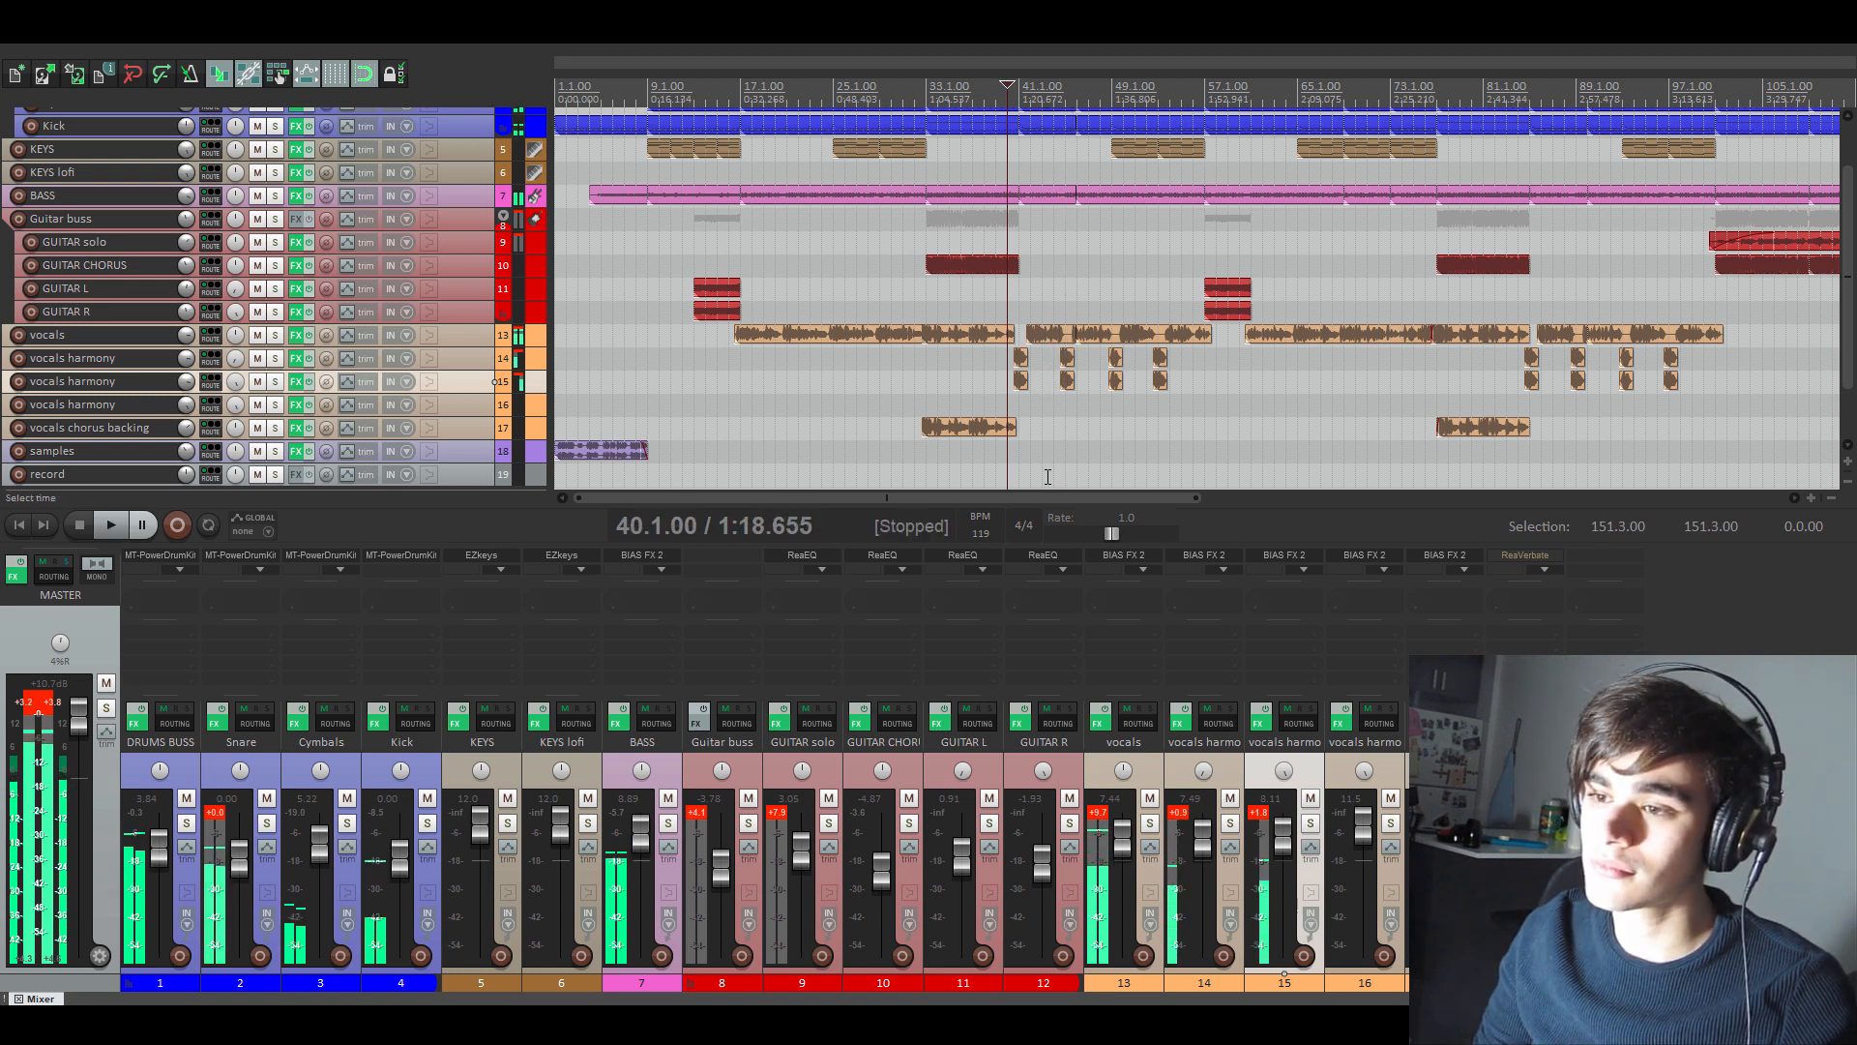
- Look over where the harmony, chorus backing and guitar clips fall across the rest of the song's arrangement
drag(1047, 493, 1234, 488)
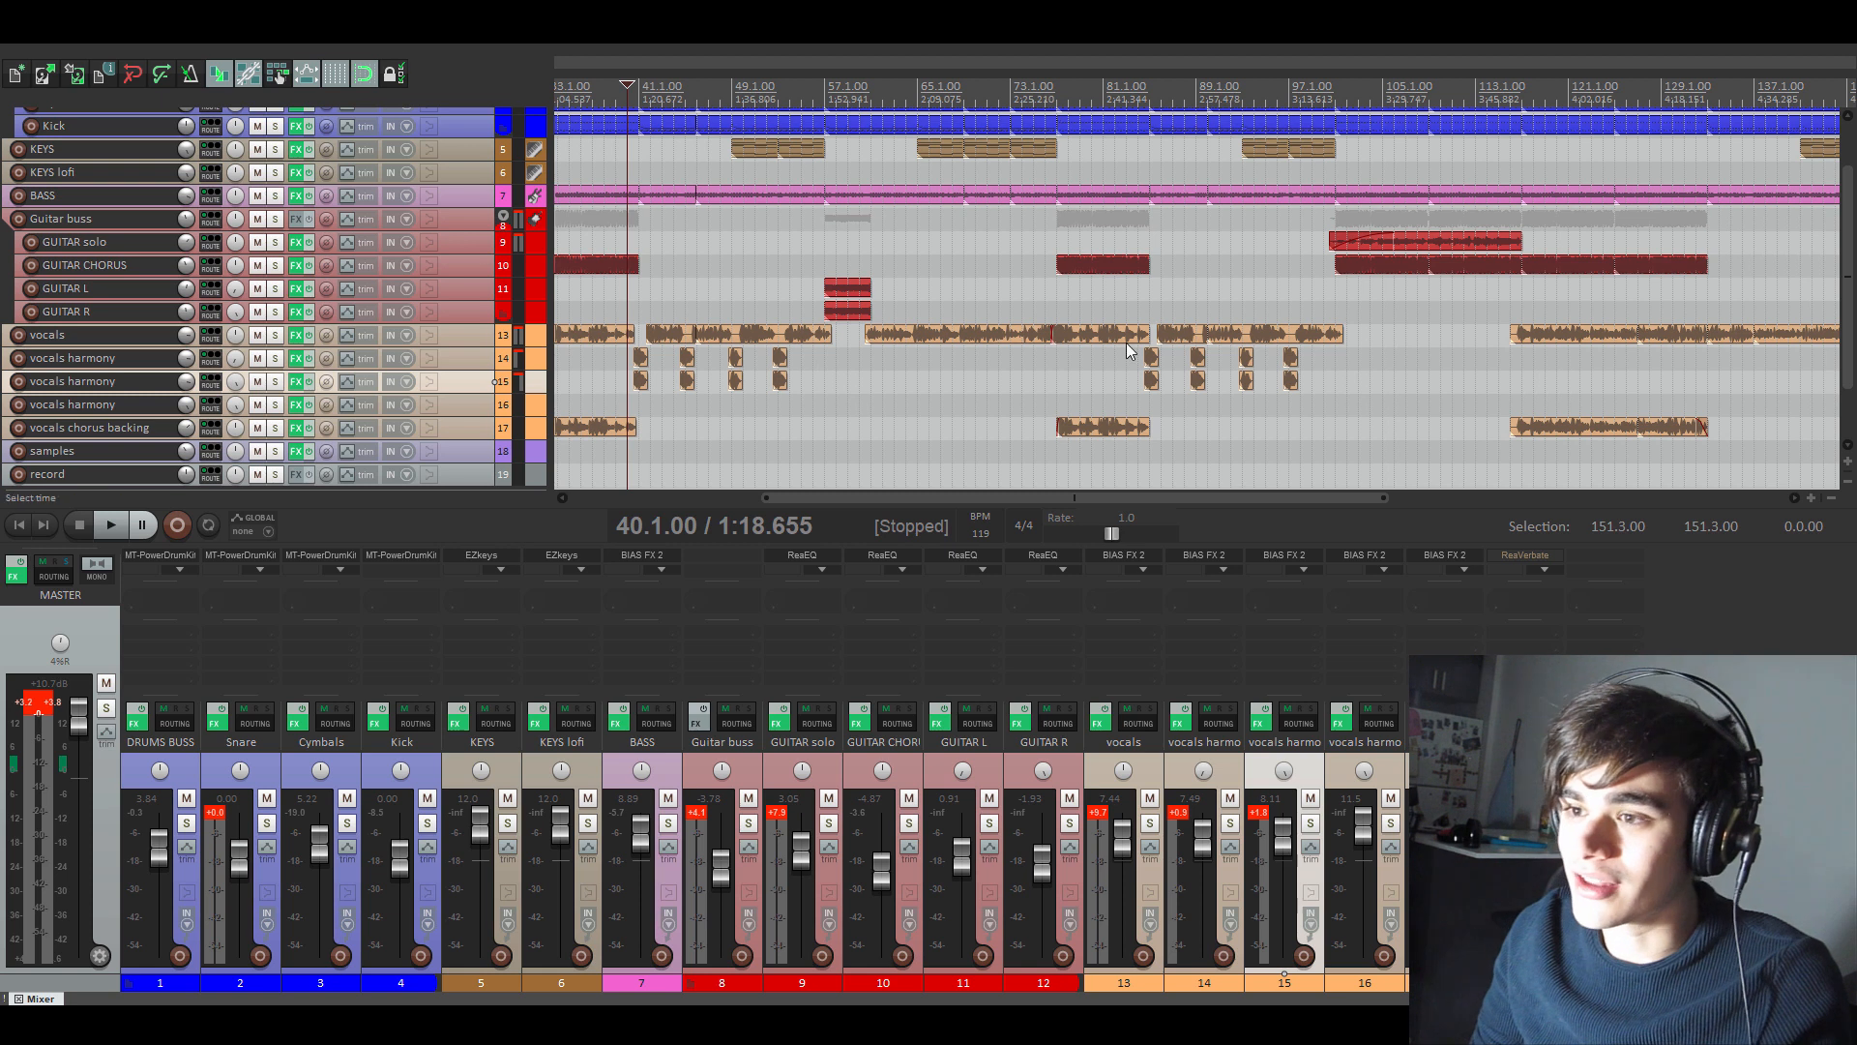
drag(1156, 496, 1034, 496)
drag(1171, 497, 1429, 501)
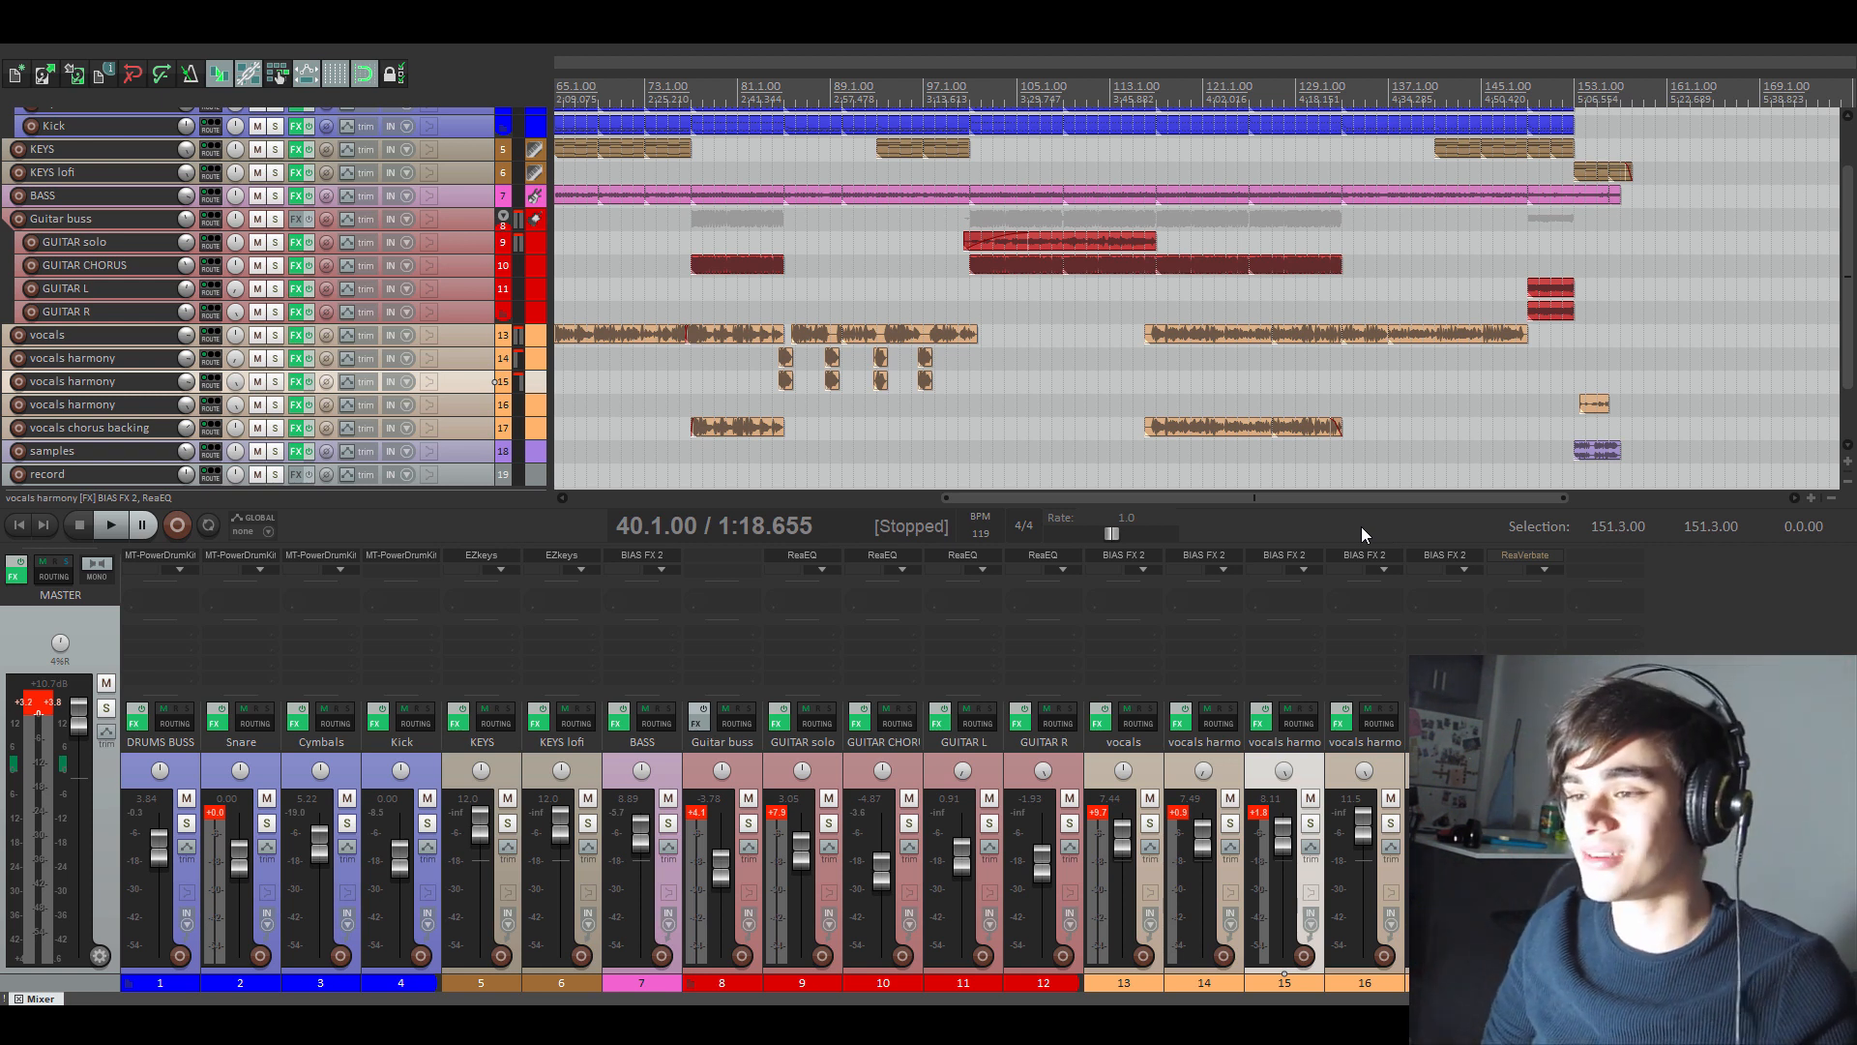
drag(1319, 499, 1182, 491)
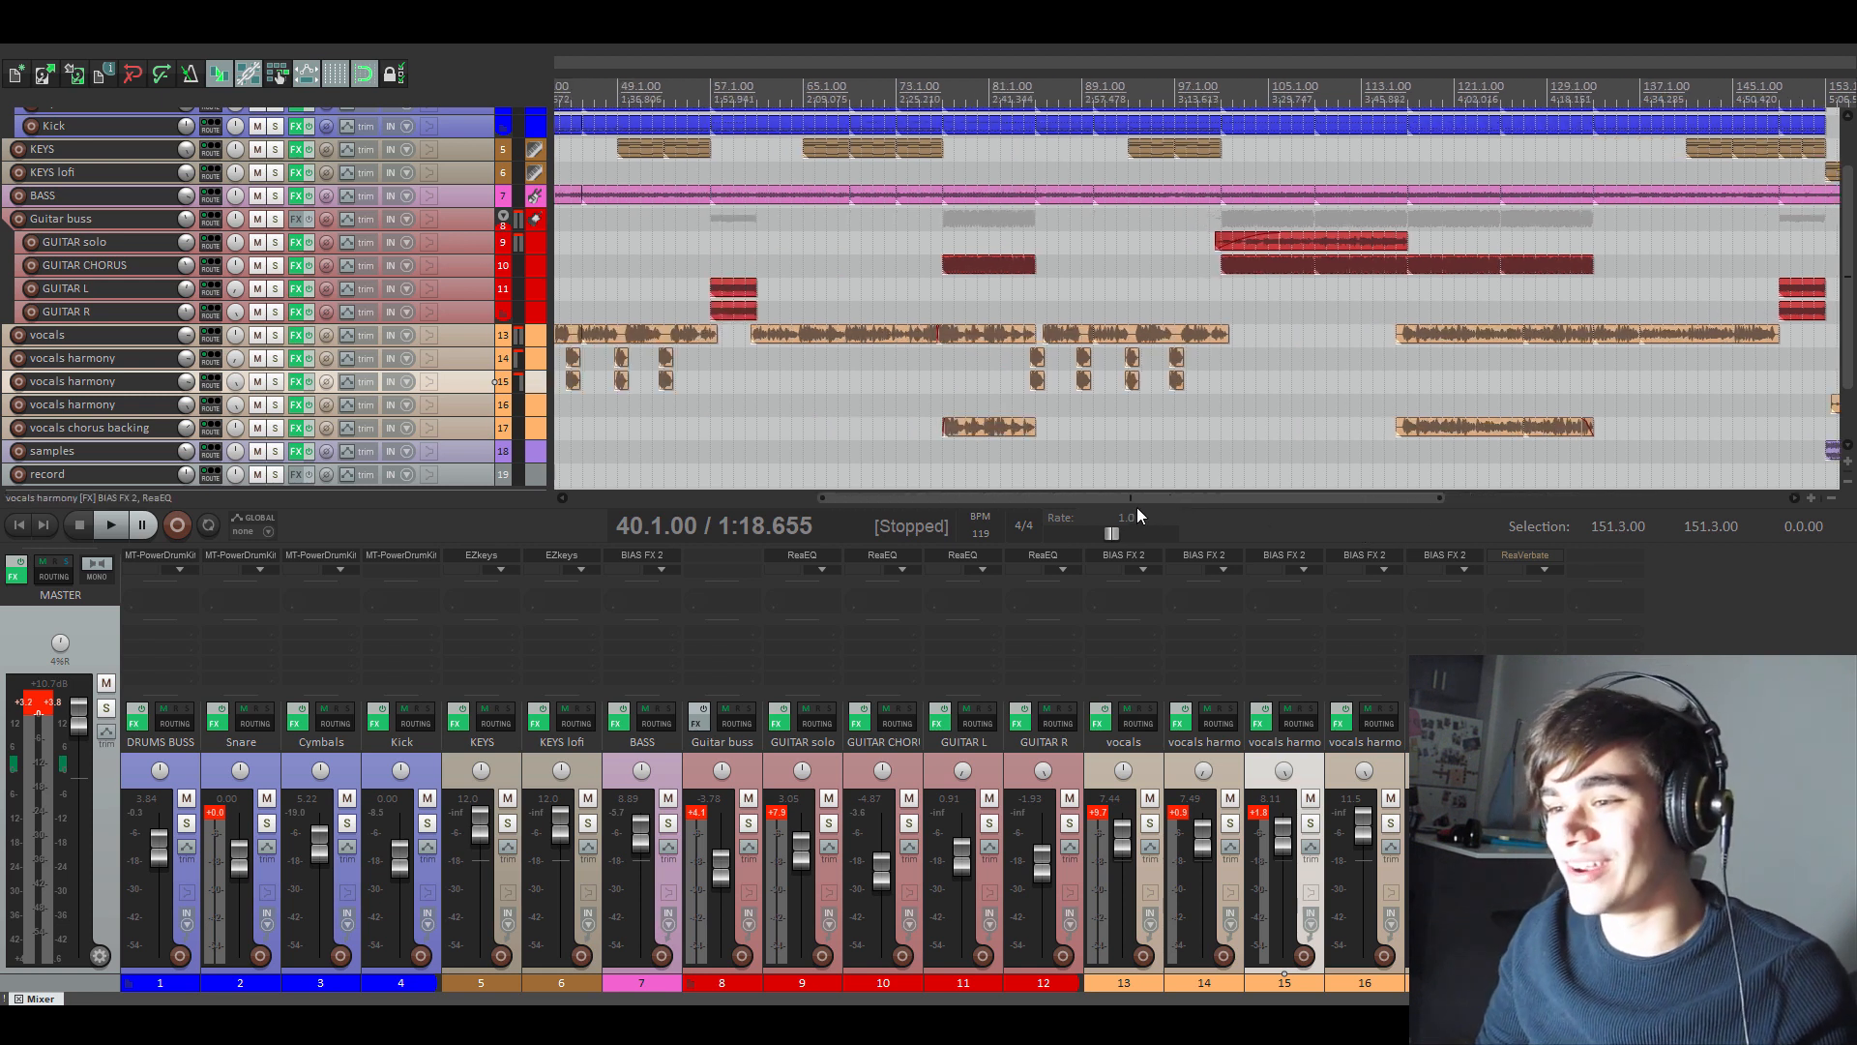
drag(1126, 501, 850, 503)
click(1830, 498)
click(1830, 498)
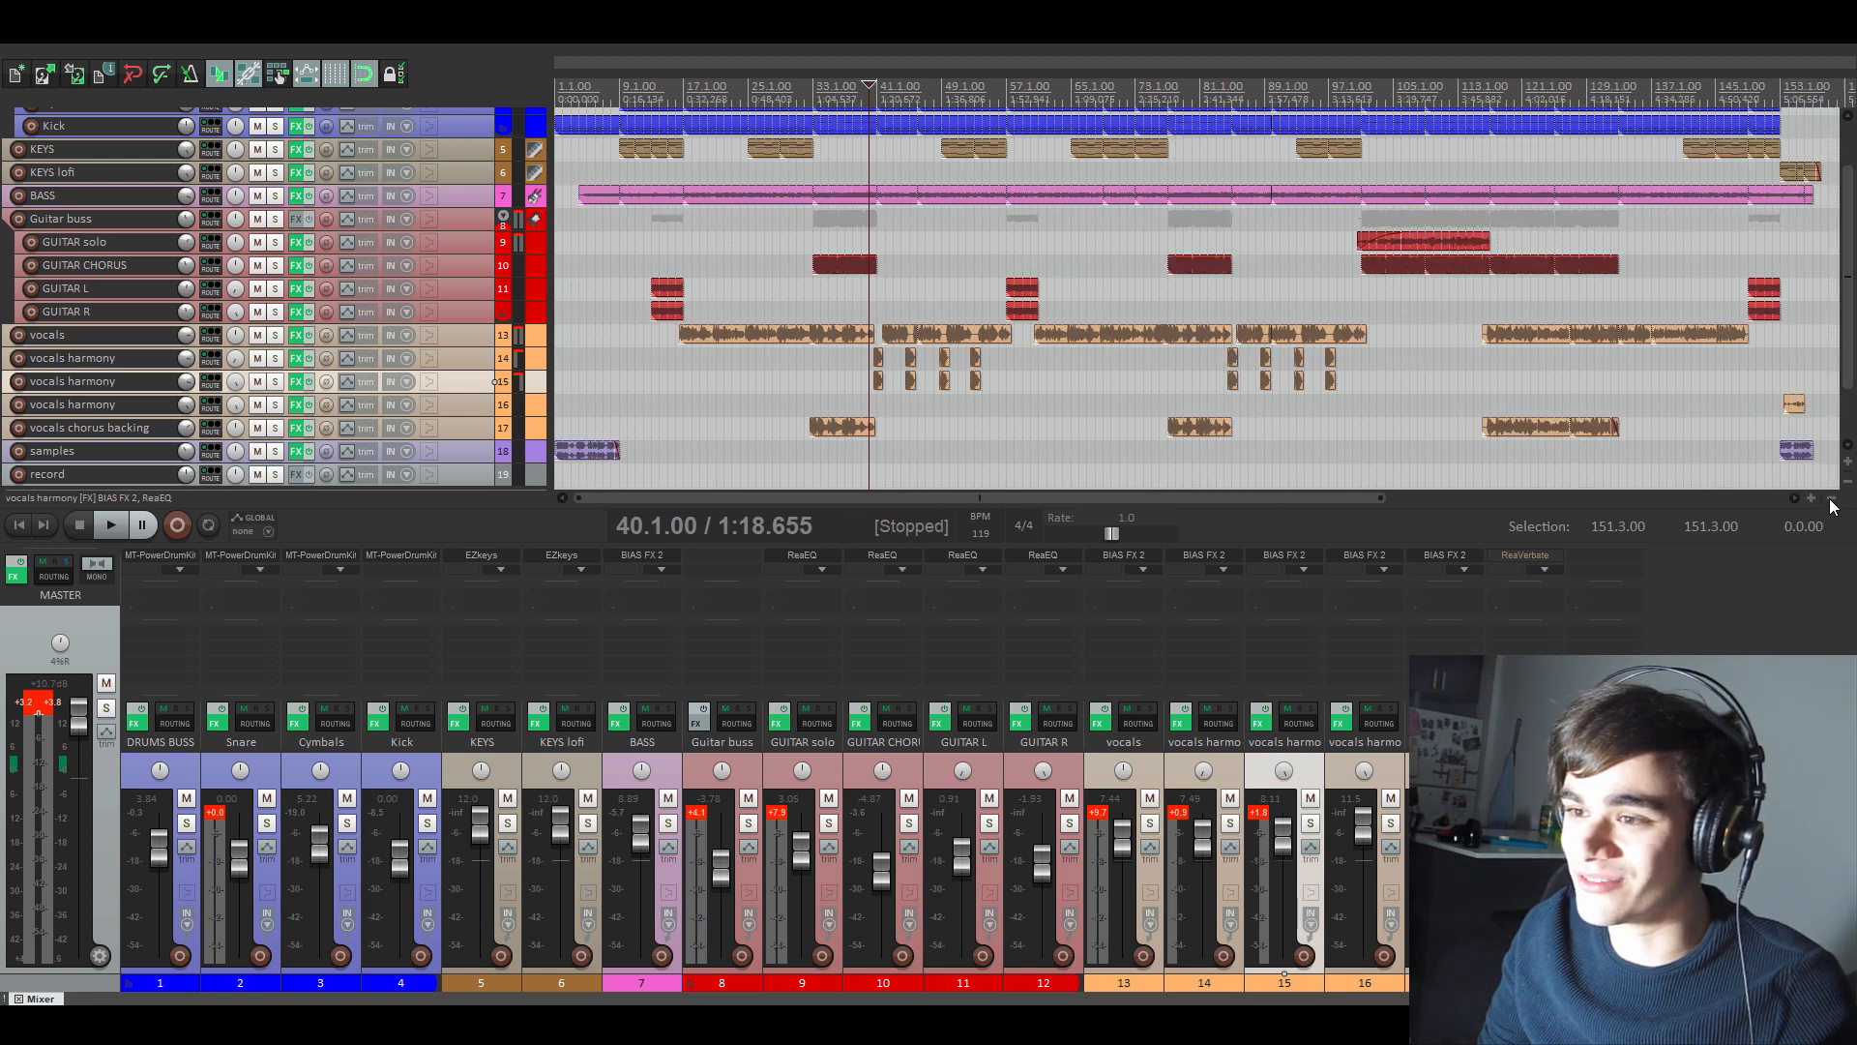
click(1830, 498)
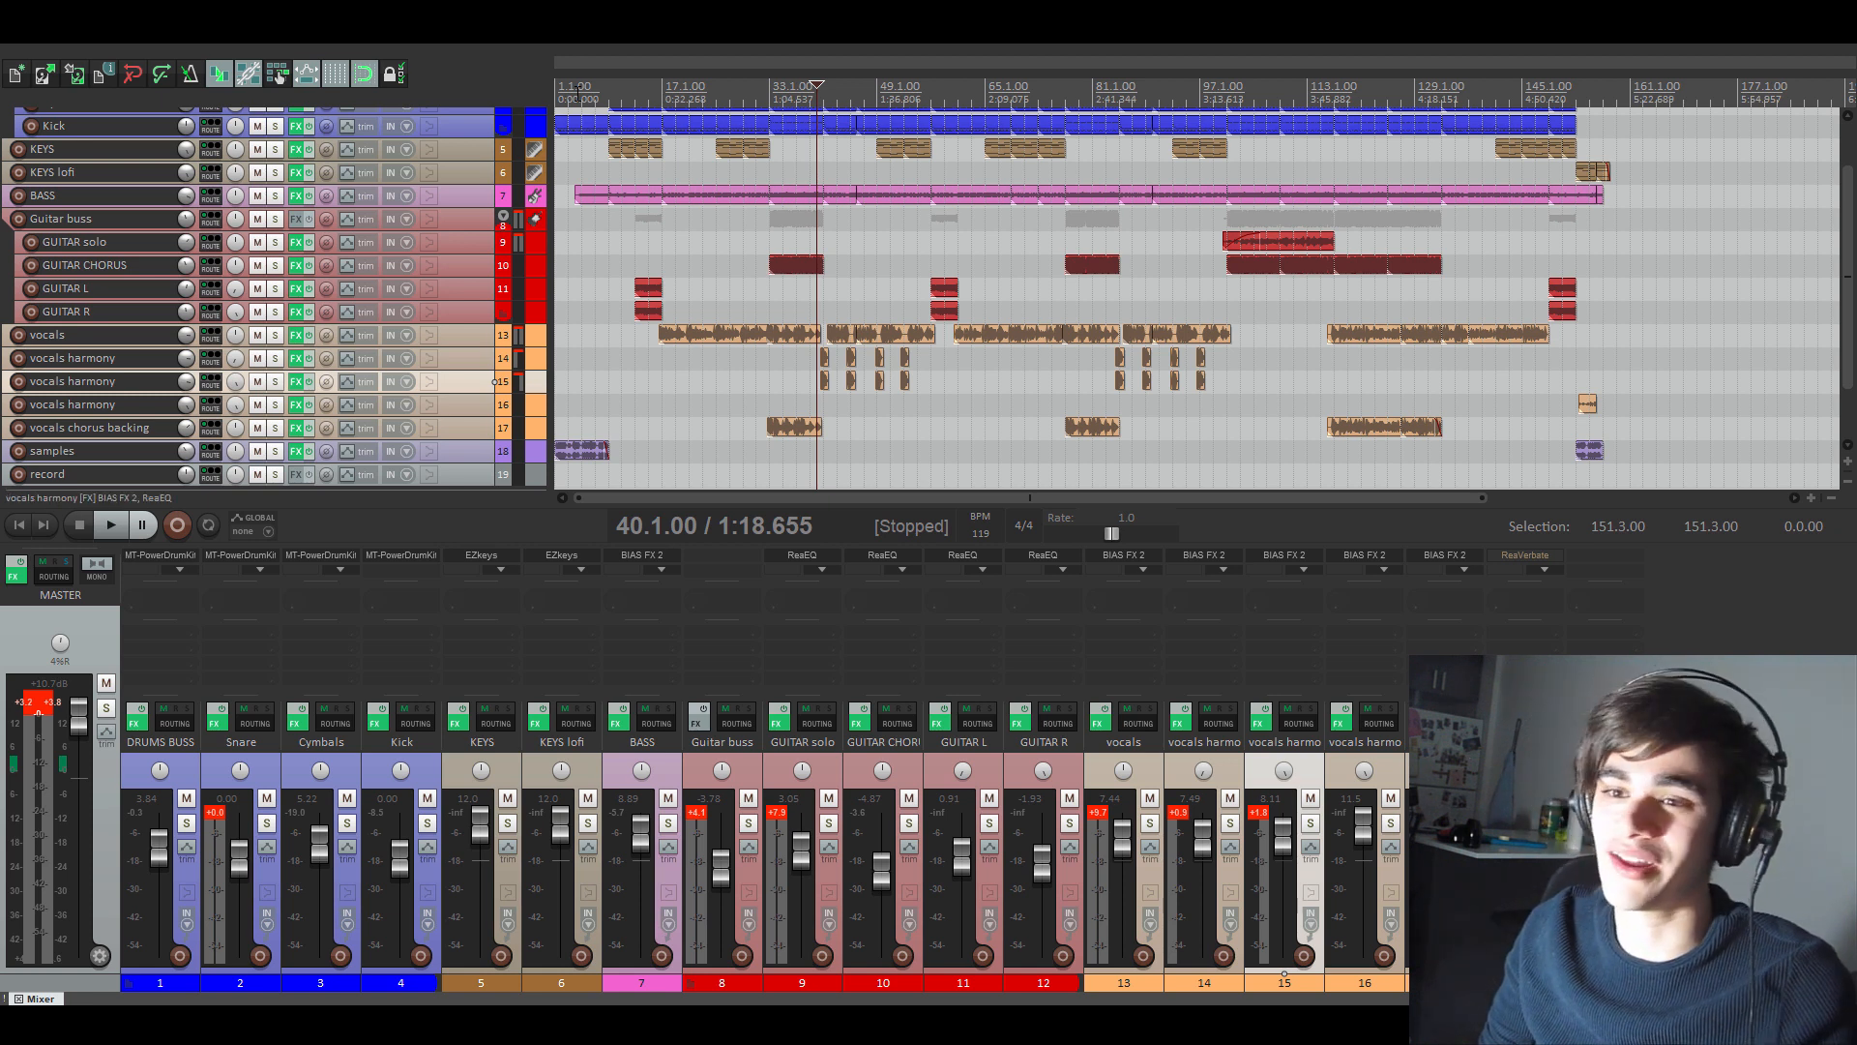
- Solo the samples track and play it from the start of the project, then stop and unsolo it
click(582, 93)
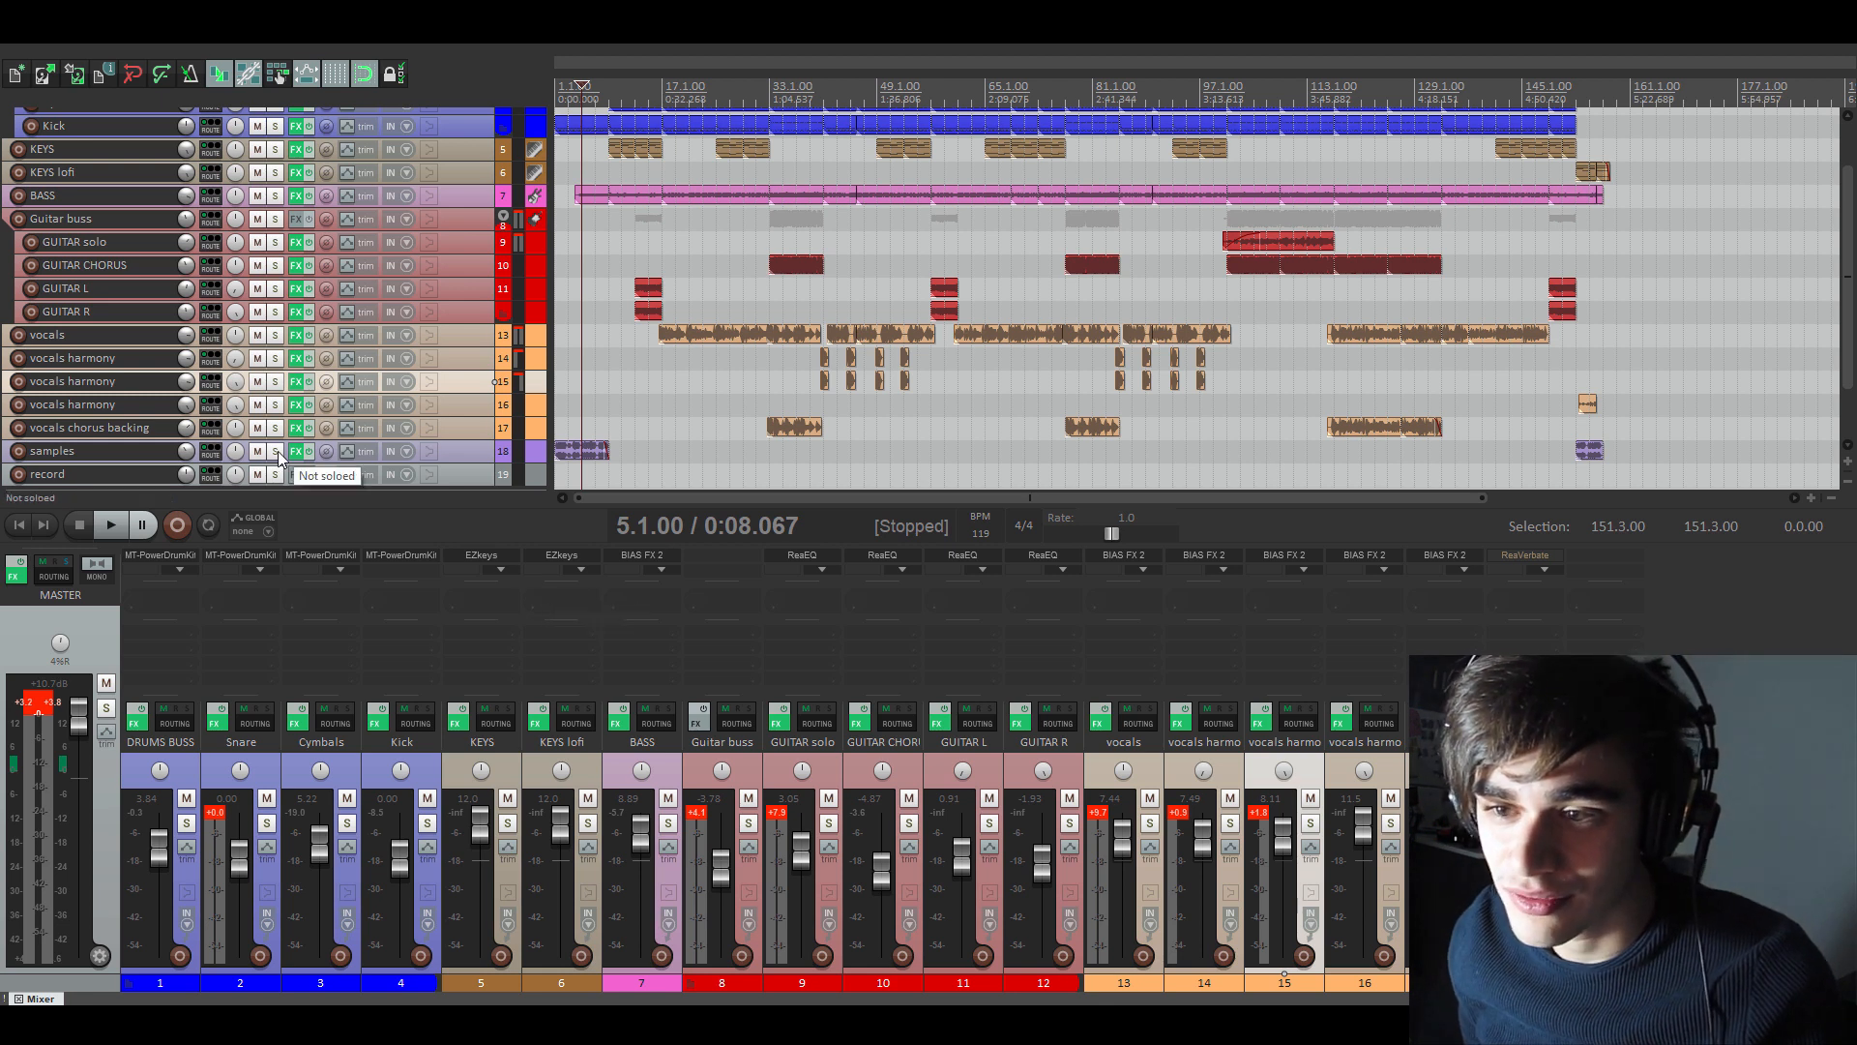
click(26, 524)
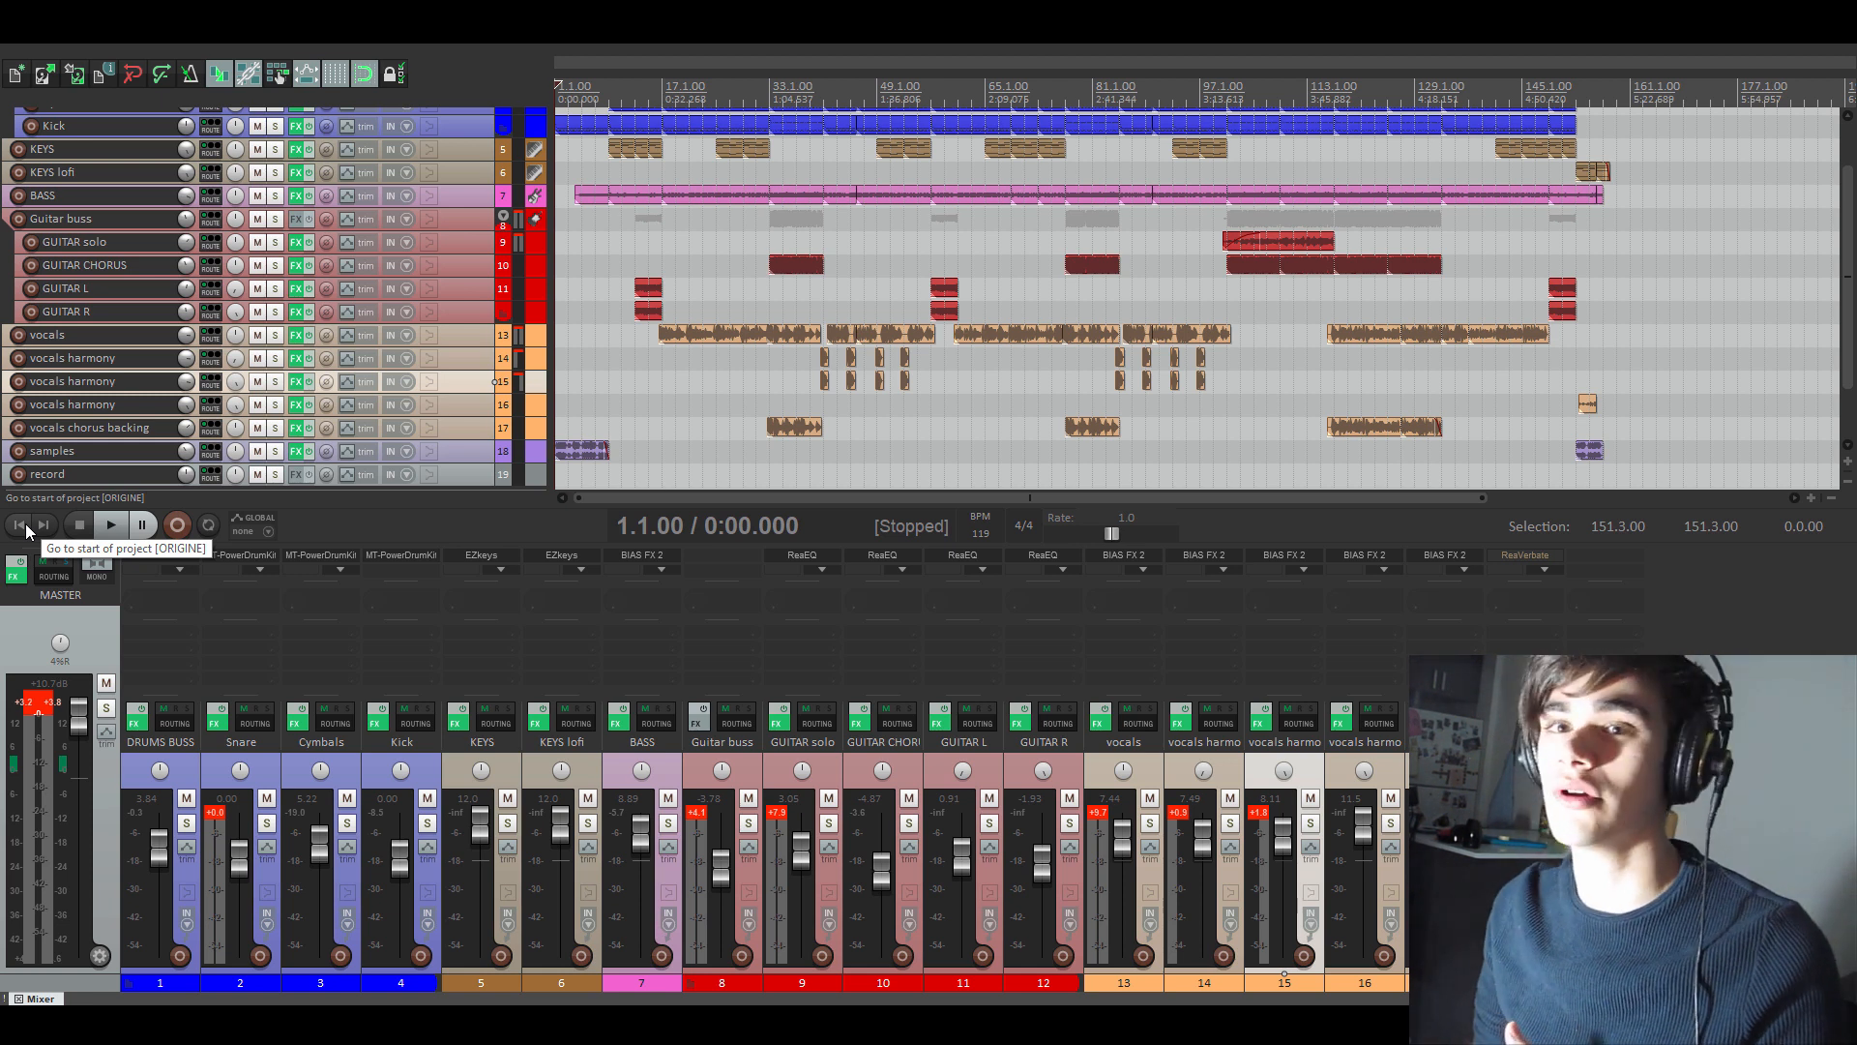
click(276, 451)
key(space)
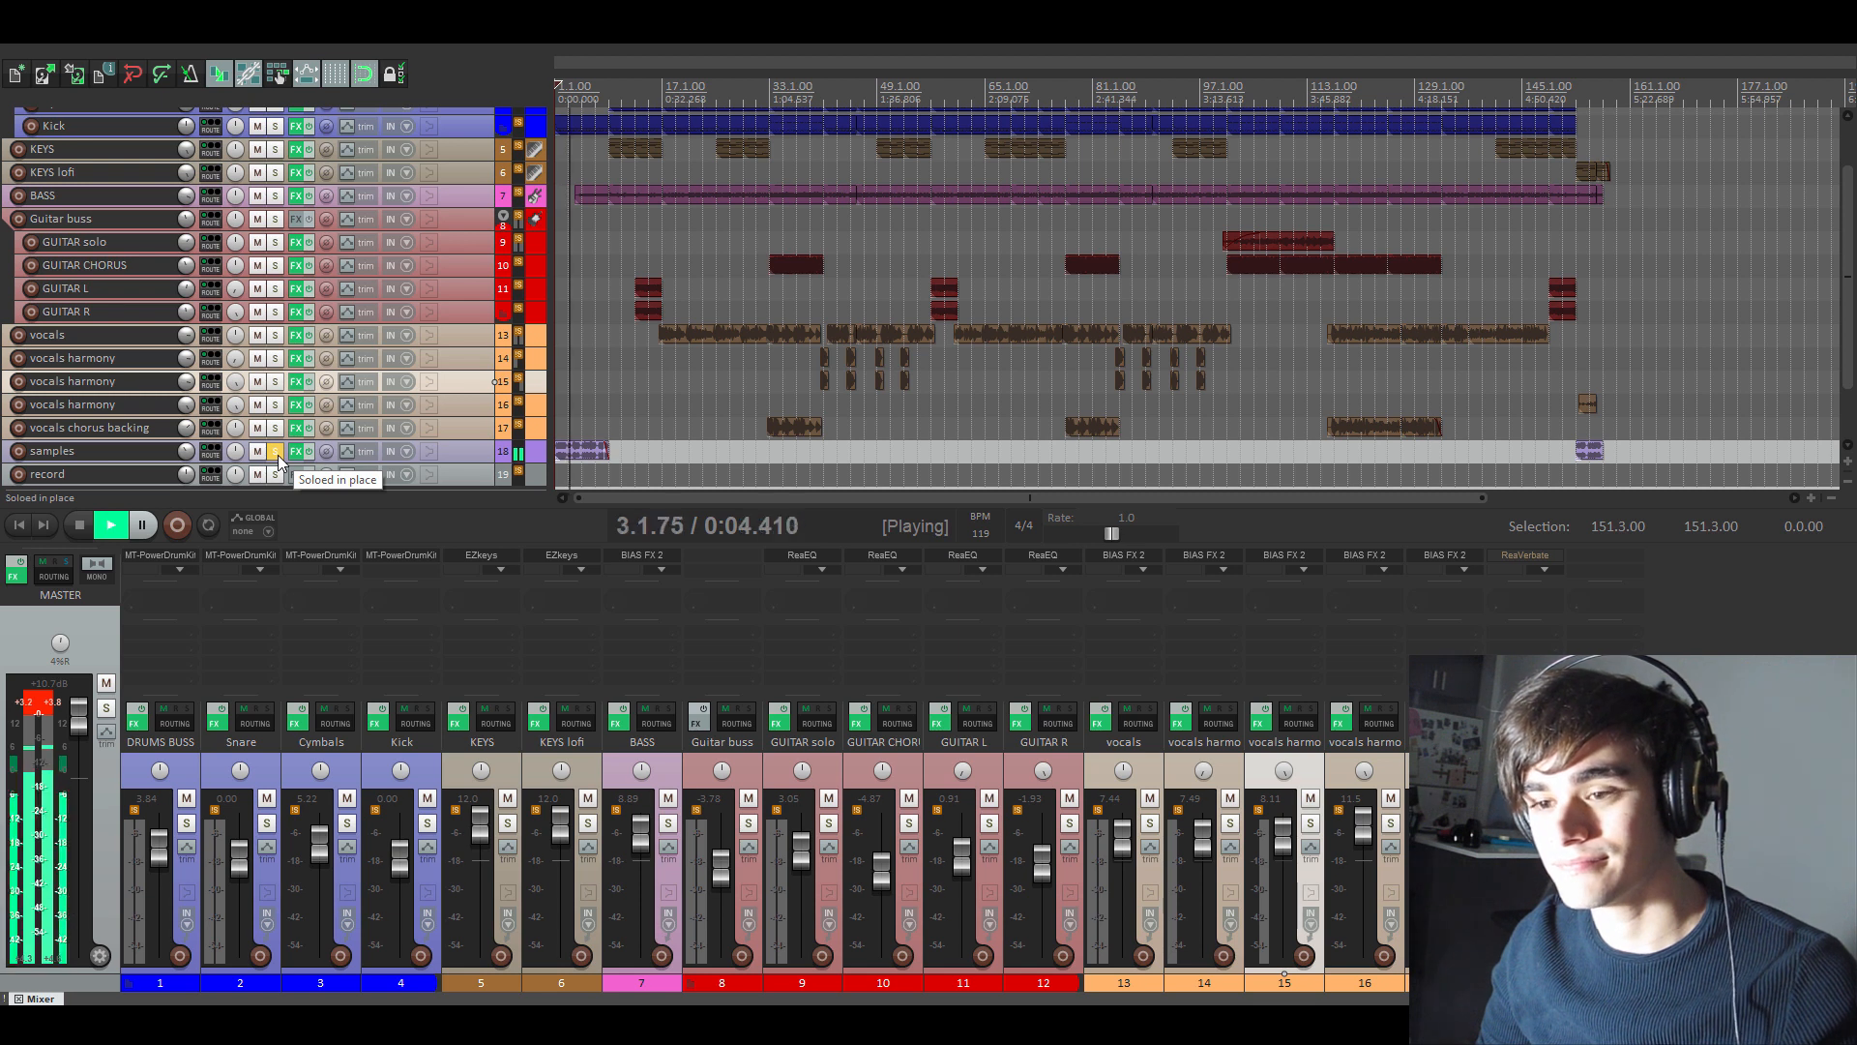
key(space)
click(276, 452)
- Solo the samples track again and play its closing clip from bar 153
click(1588, 126)
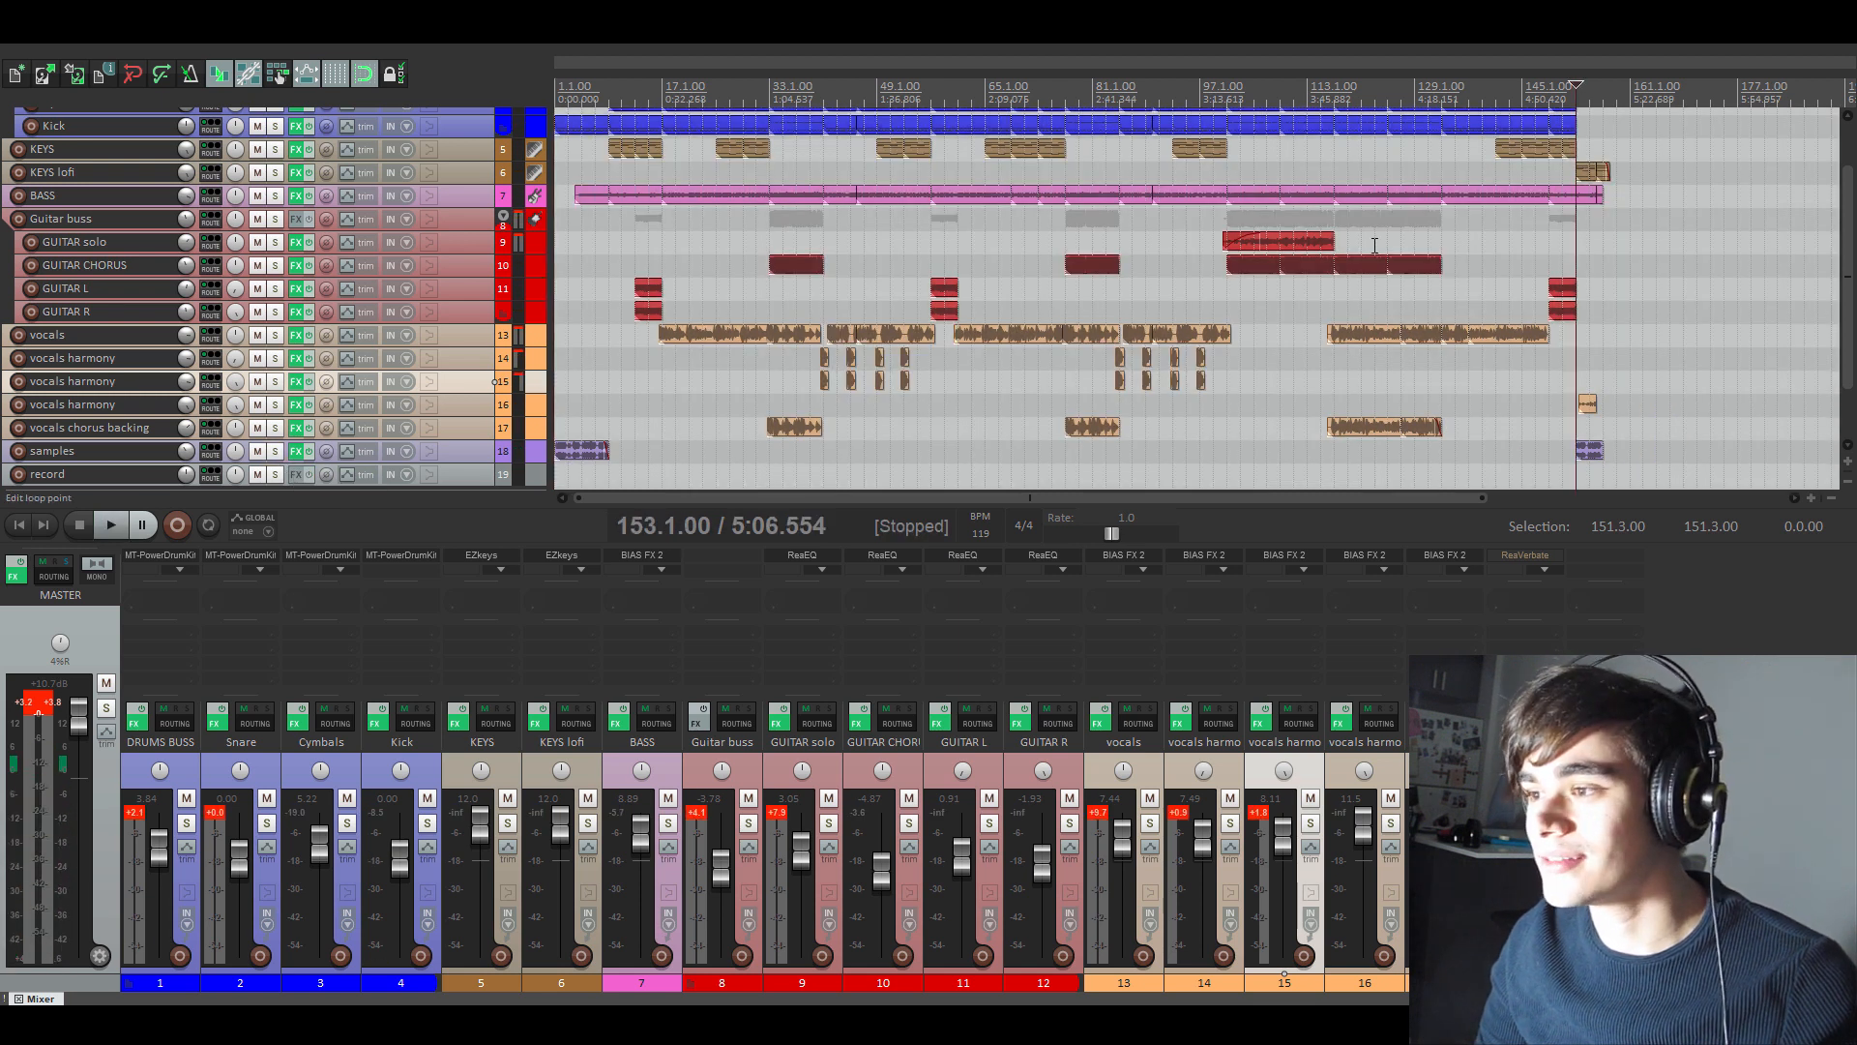
click(276, 452)
key(space)
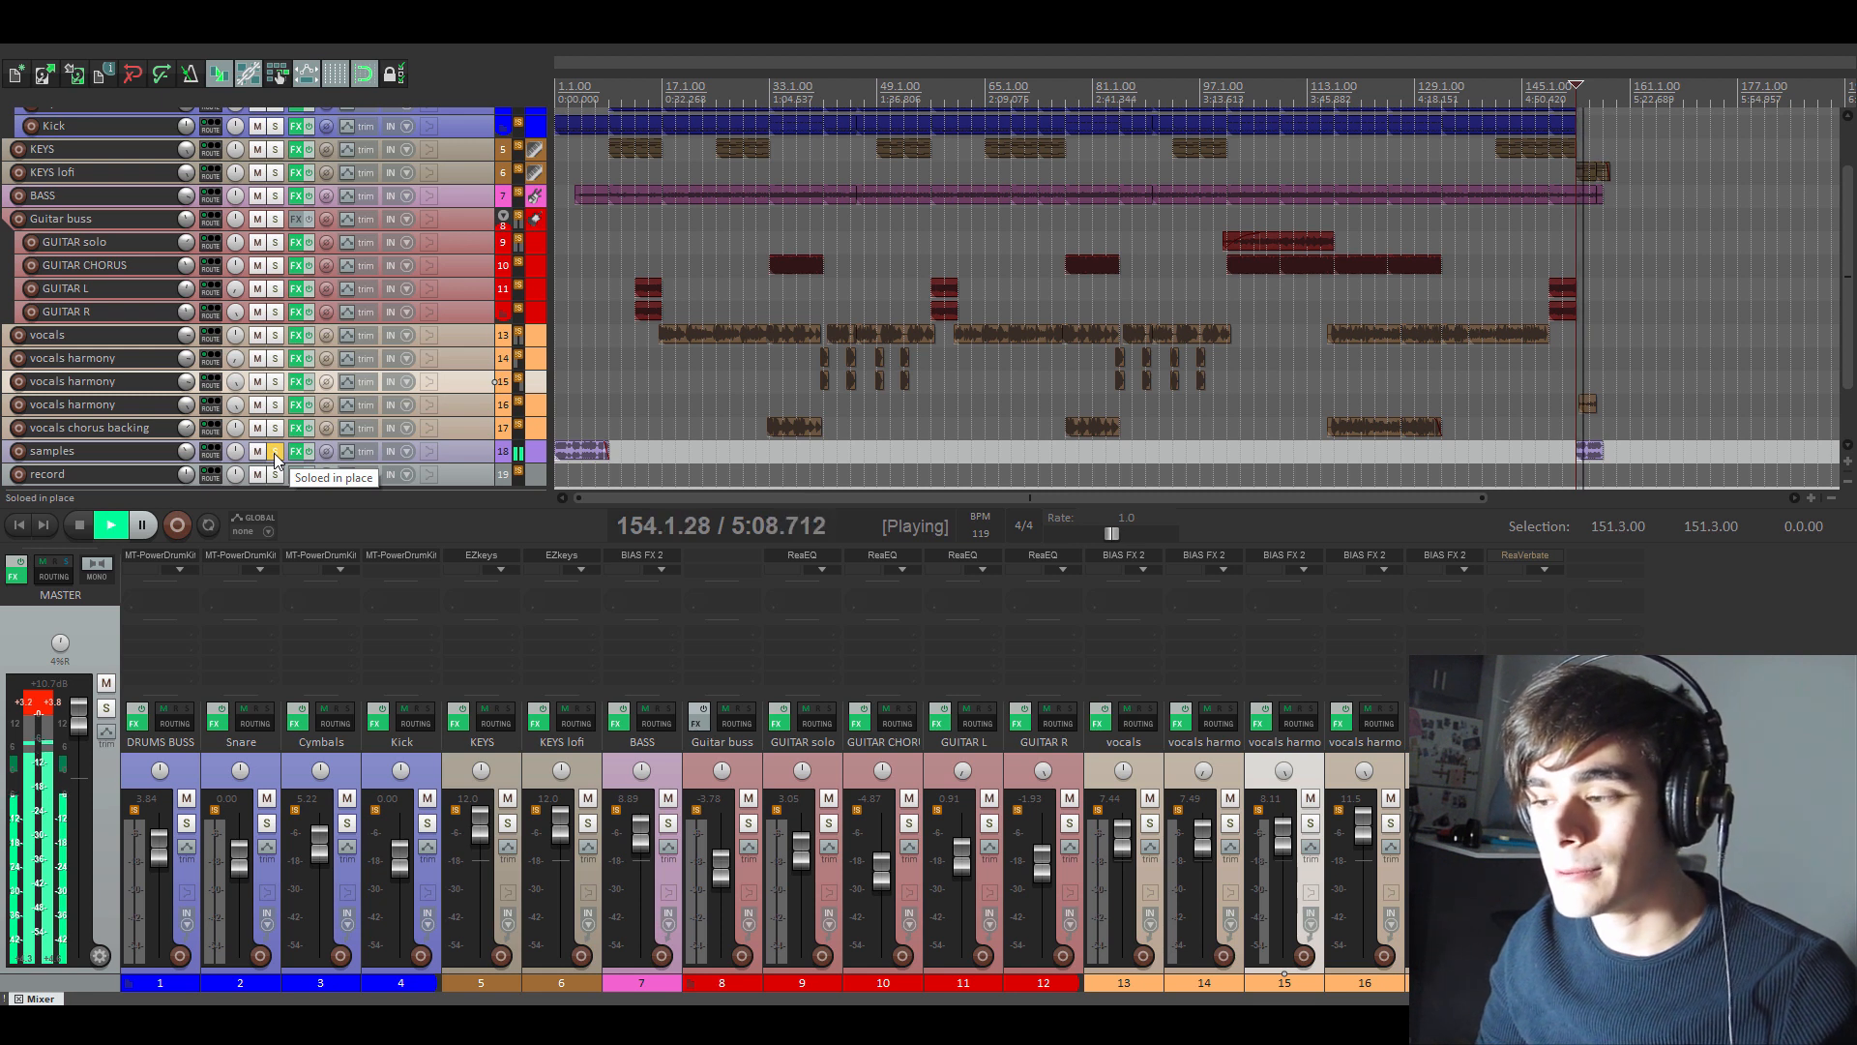
- Stop playback and unsolo the samples track
key(space)
click(275, 452)
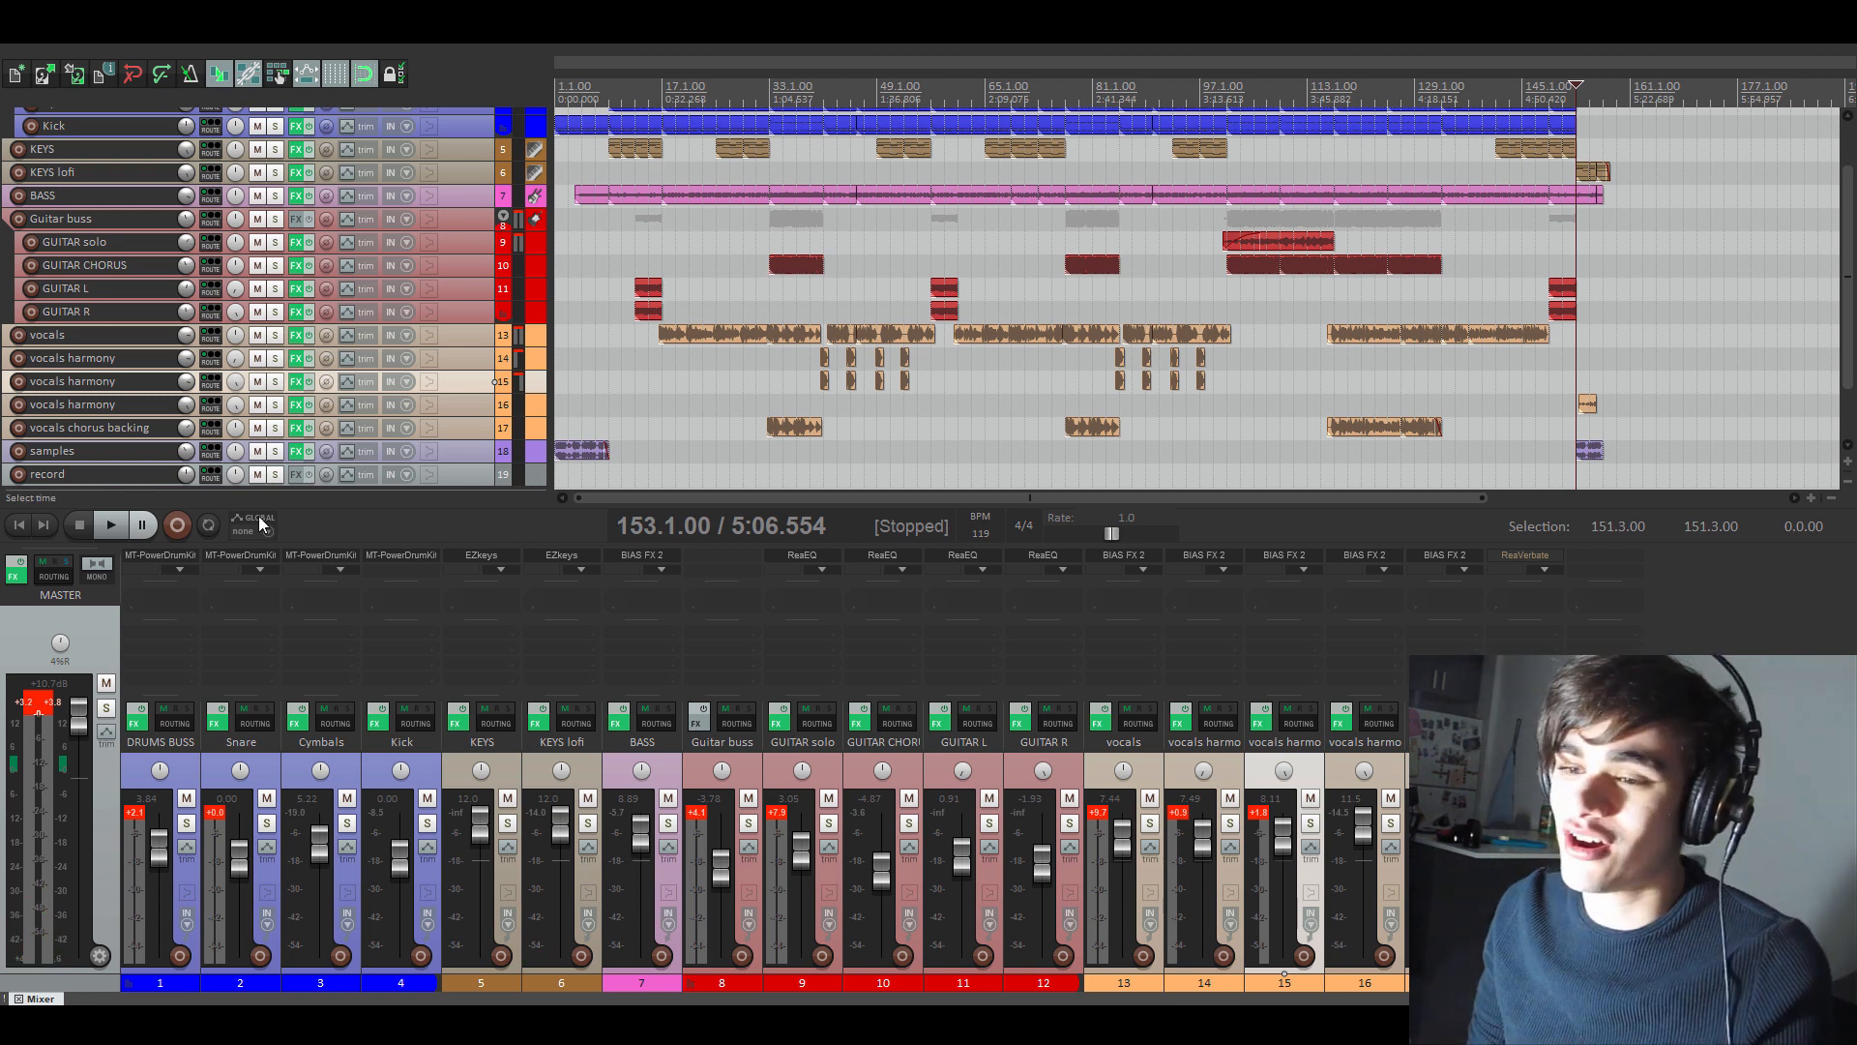
- Solo the third vocals harmony track (track 16) and play its closing clip from bar 153, then unsolo it and stop
click(278, 383)
click(277, 383)
click(276, 404)
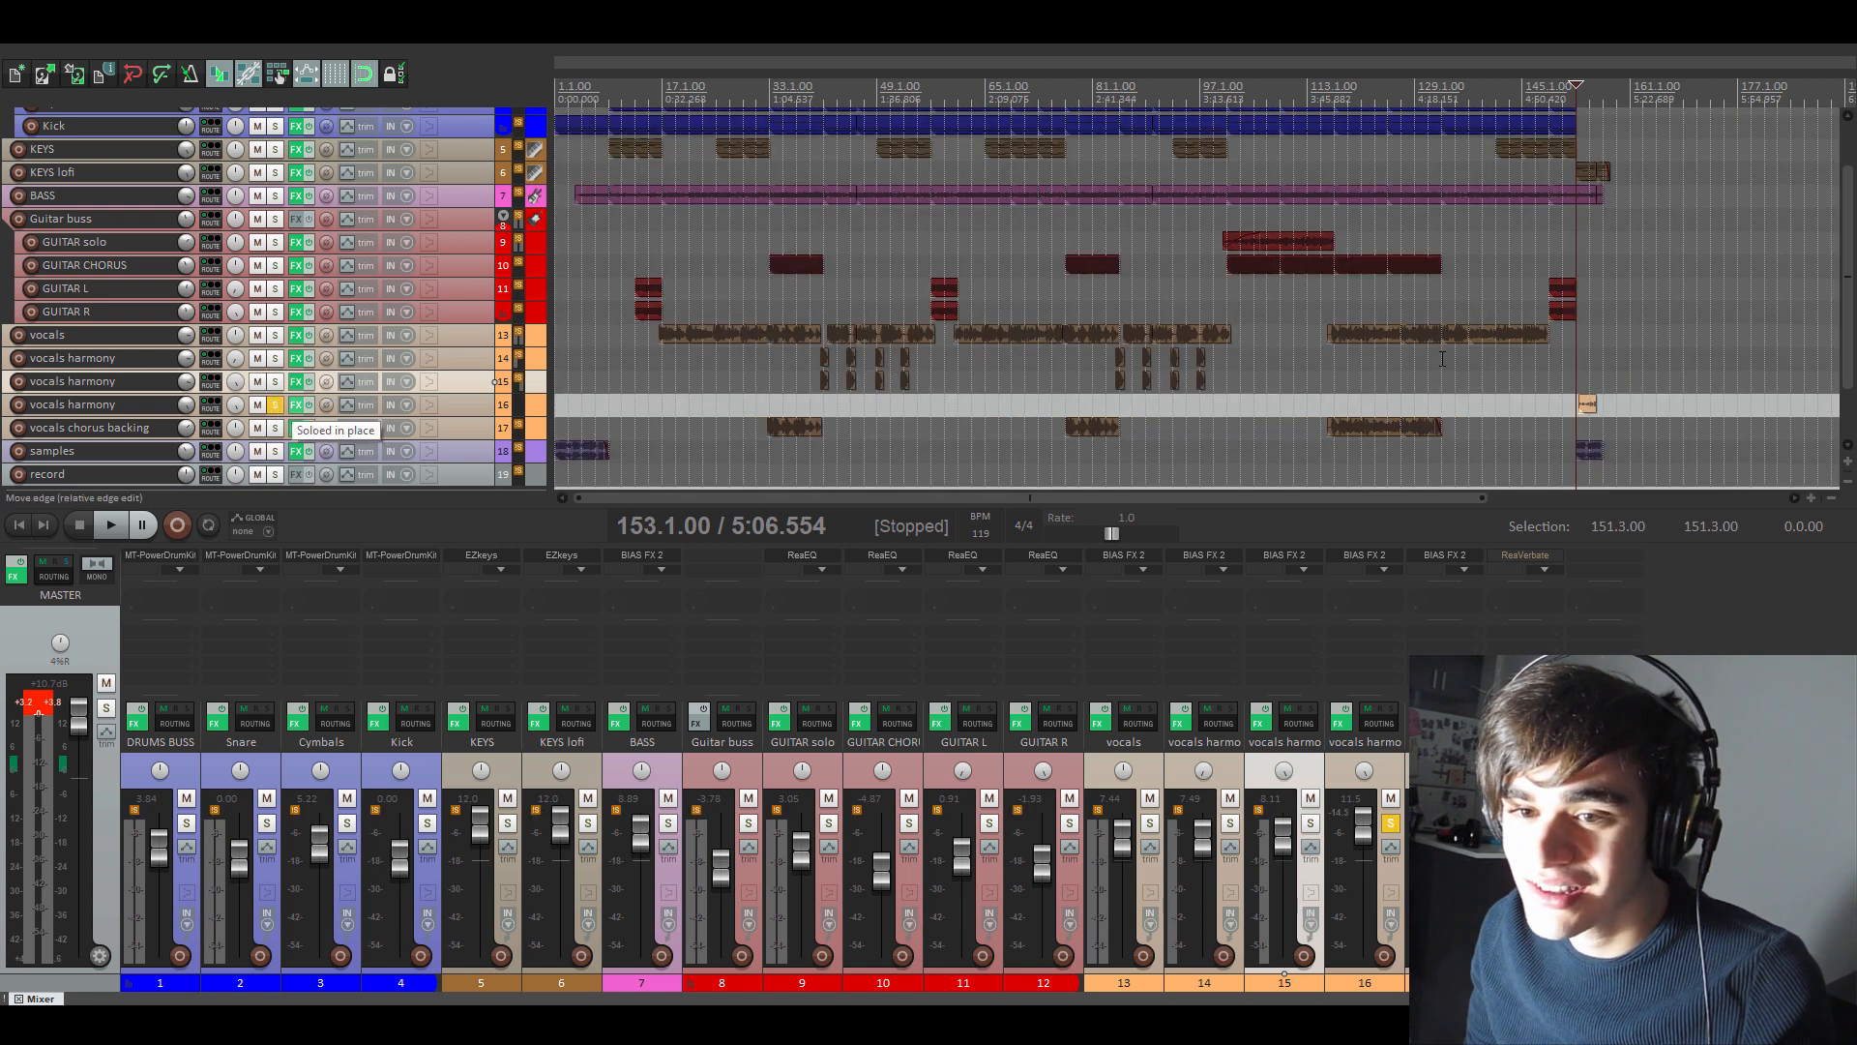
click(1811, 499)
click(1812, 499)
click(1812, 499)
drag(1159, 499, 1197, 512)
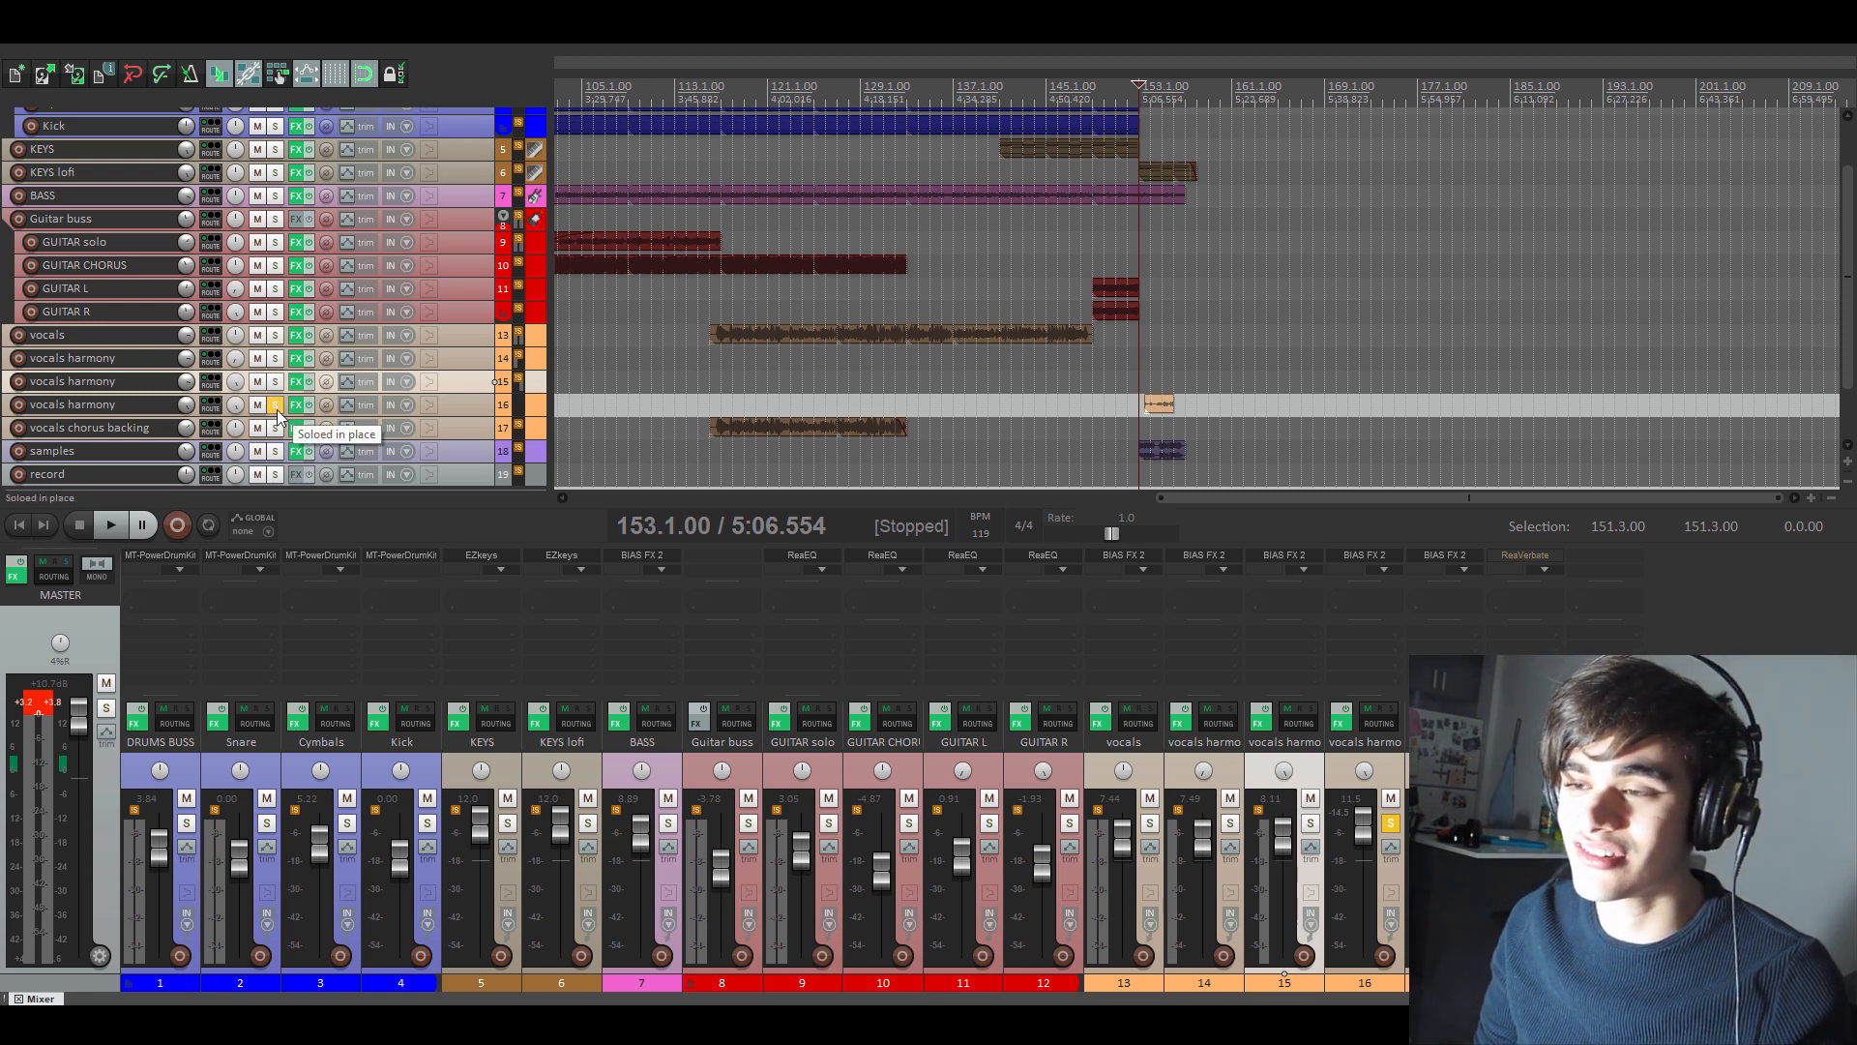
key(space)
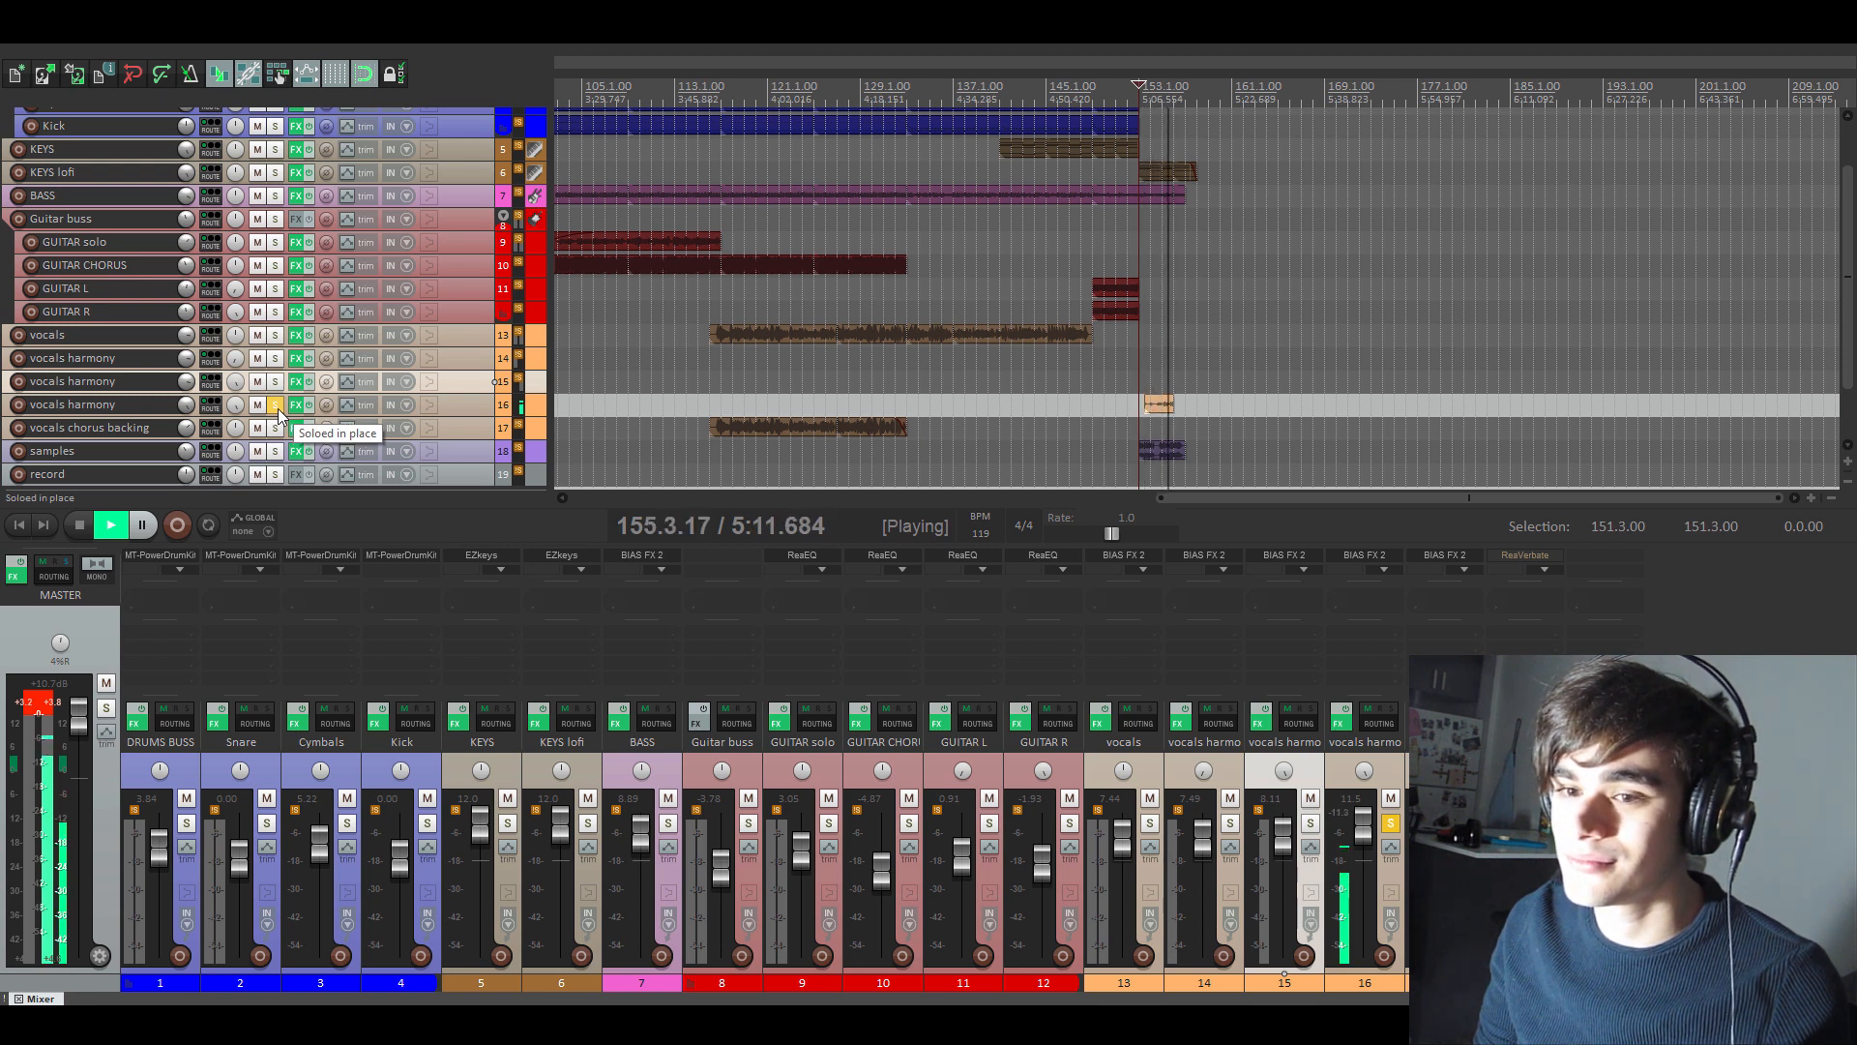
click(276, 408)
key(space)
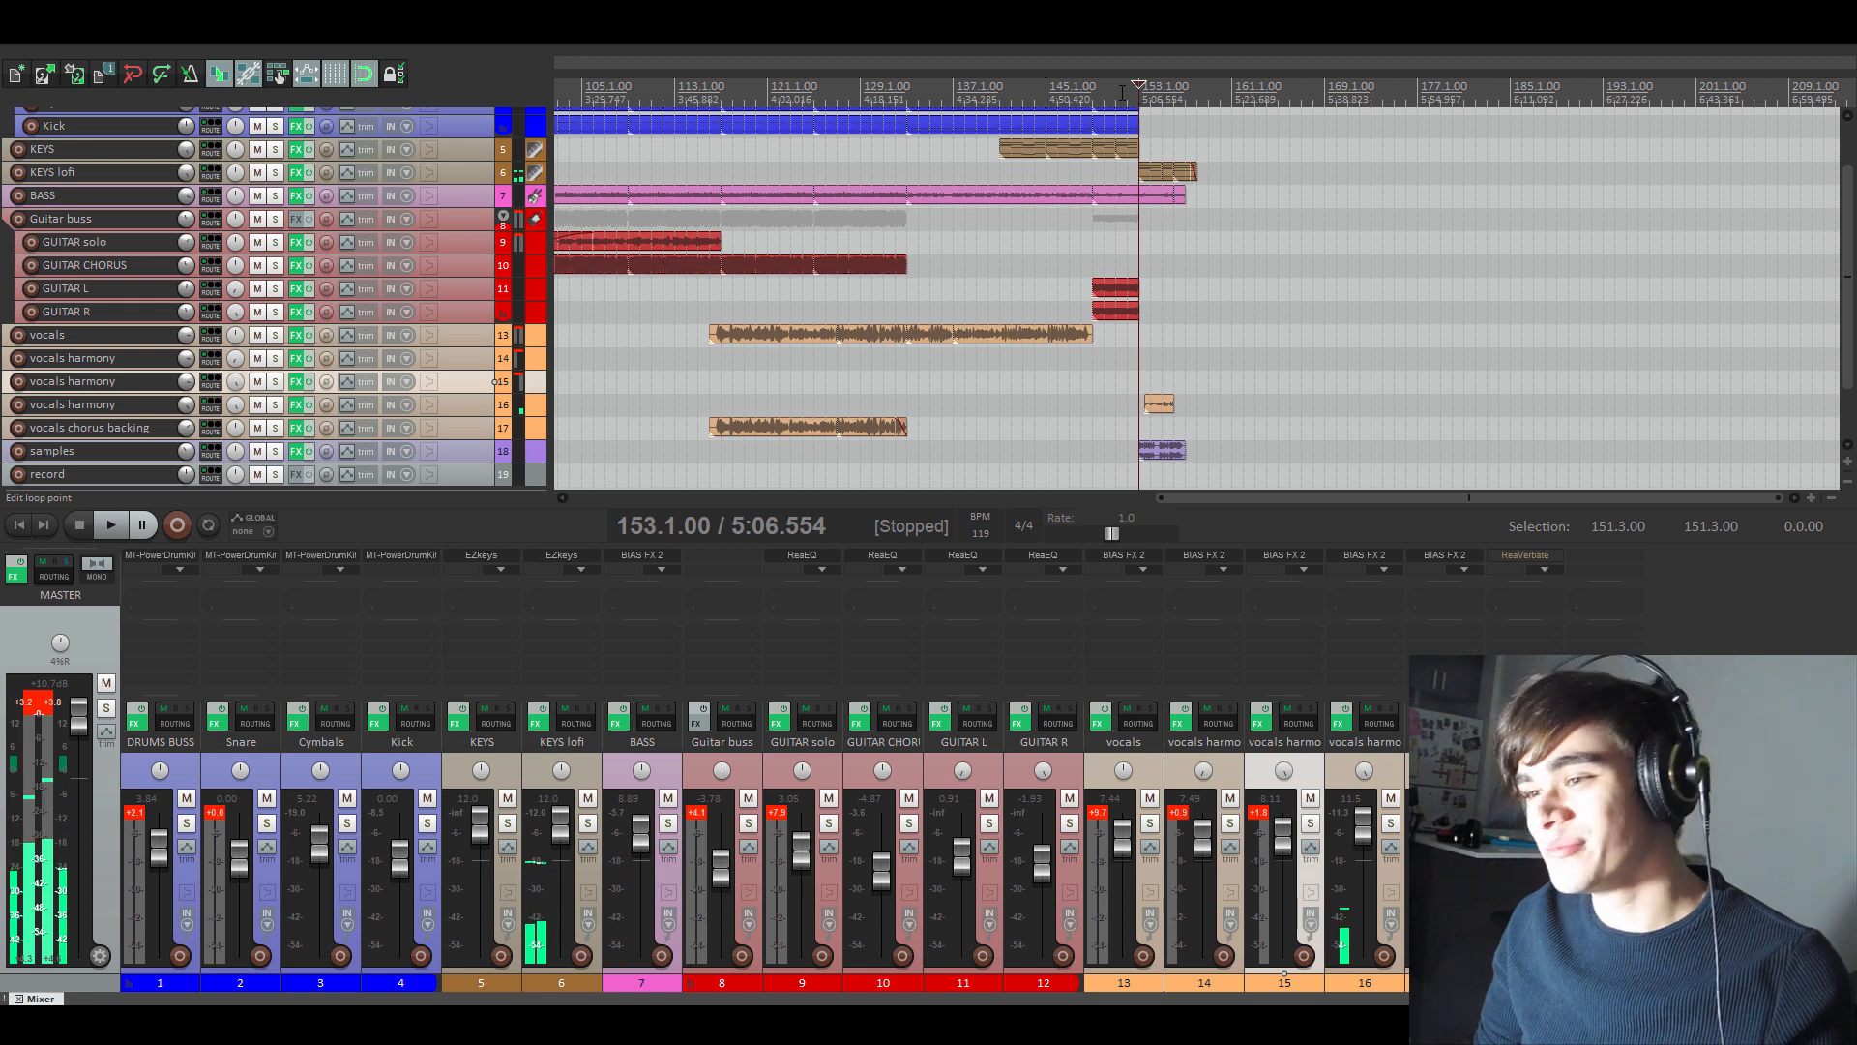
- Play the song's ending from bar 153 with all tracks unsoloed, then stop
click(1116, 94)
click(1138, 90)
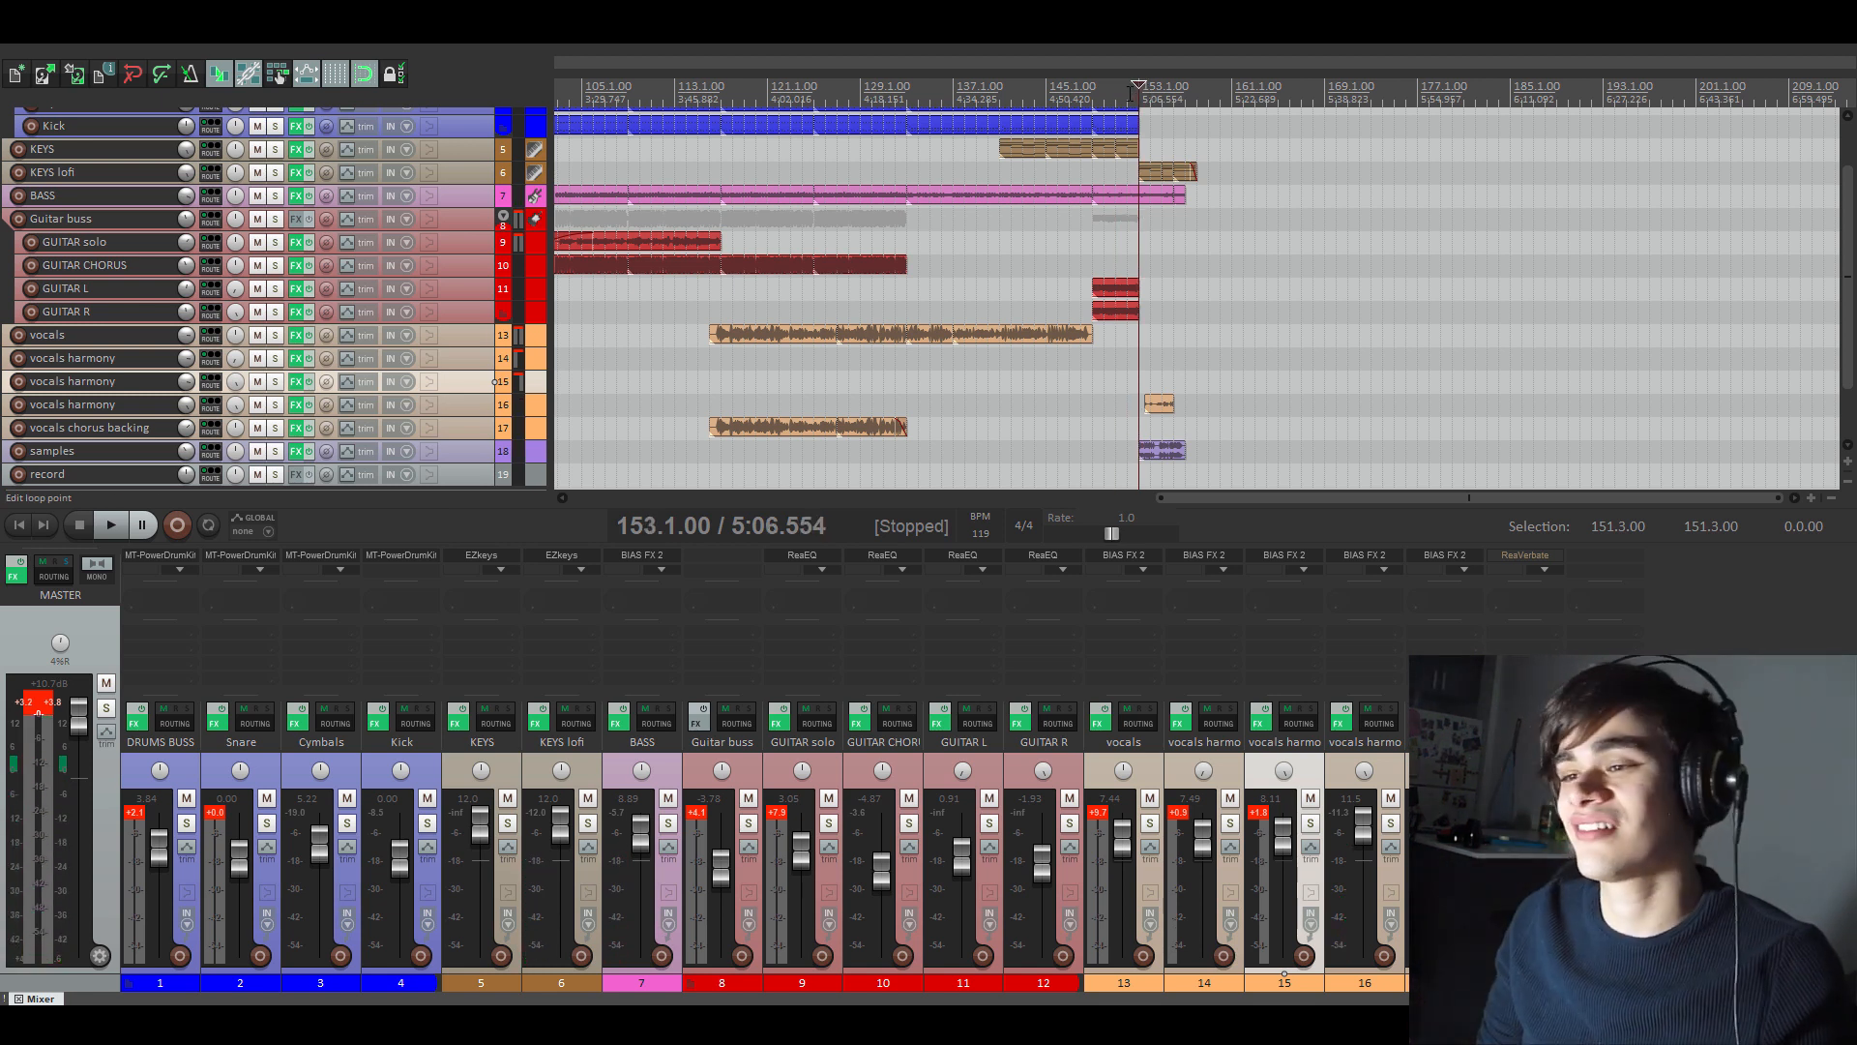
key(space)
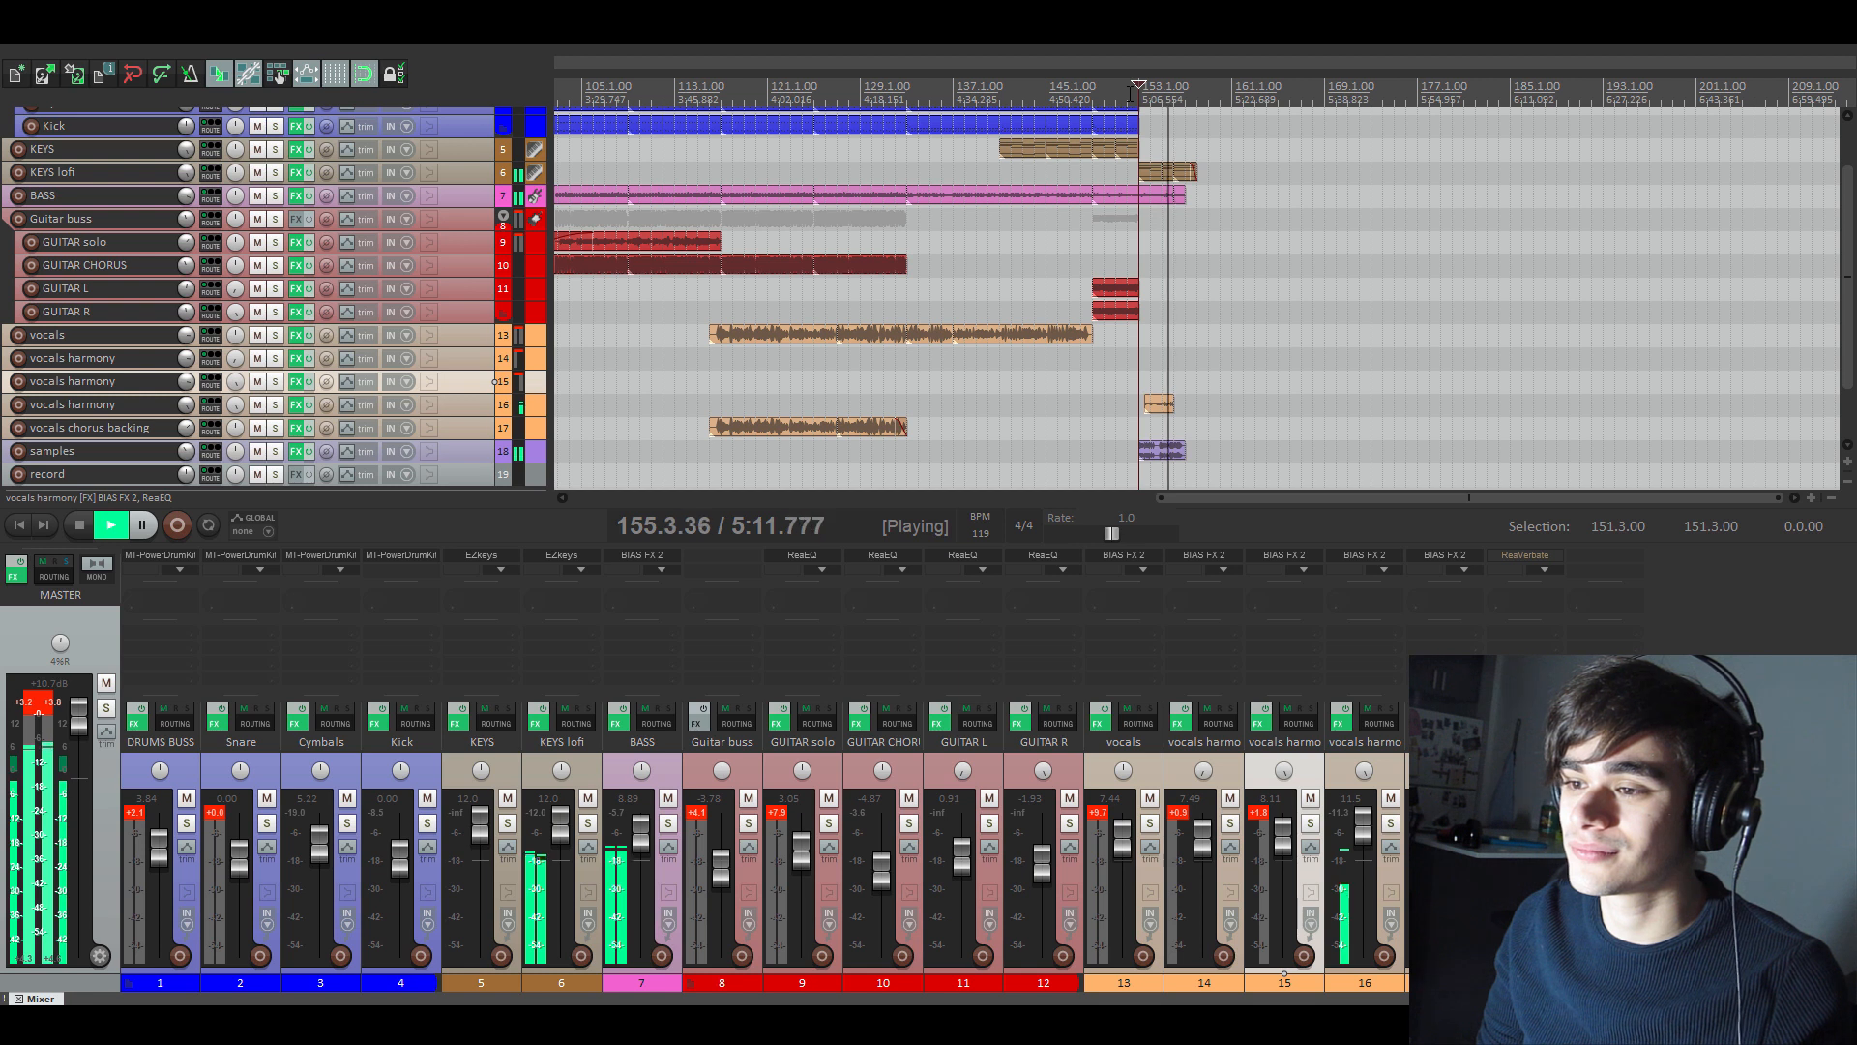
key(space)
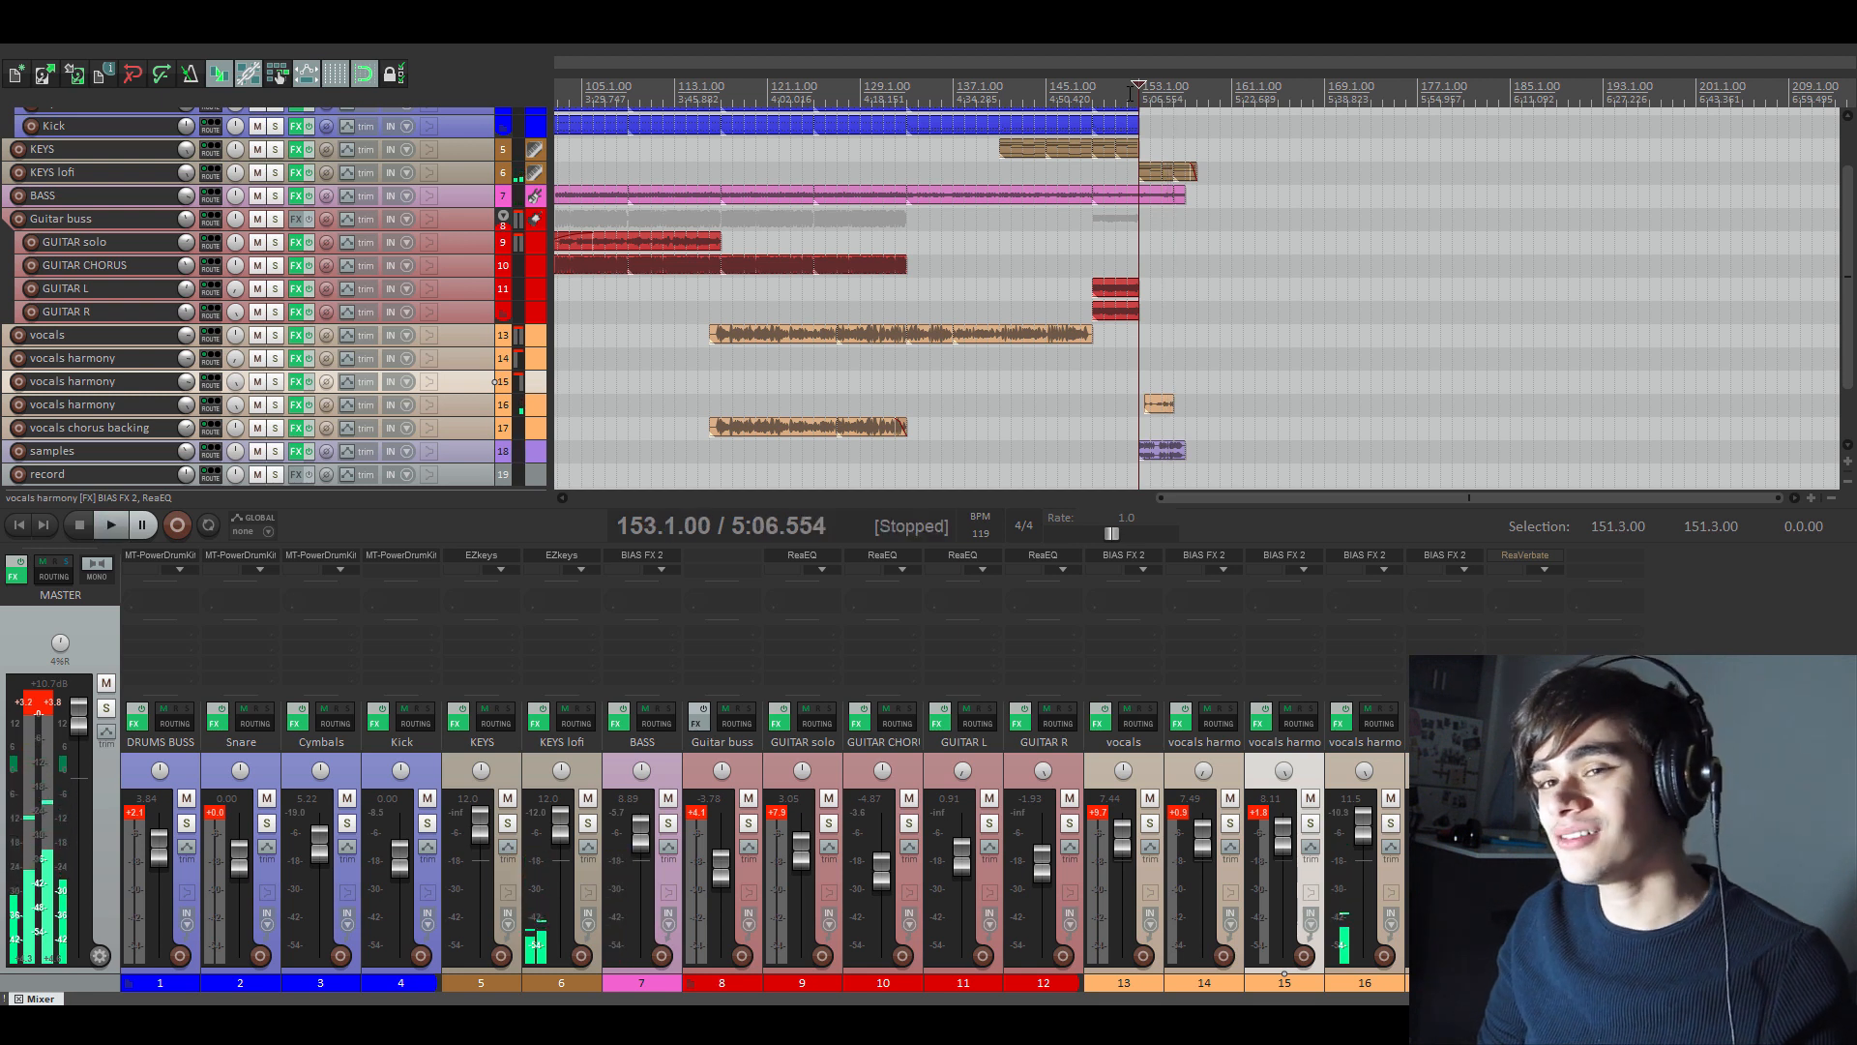